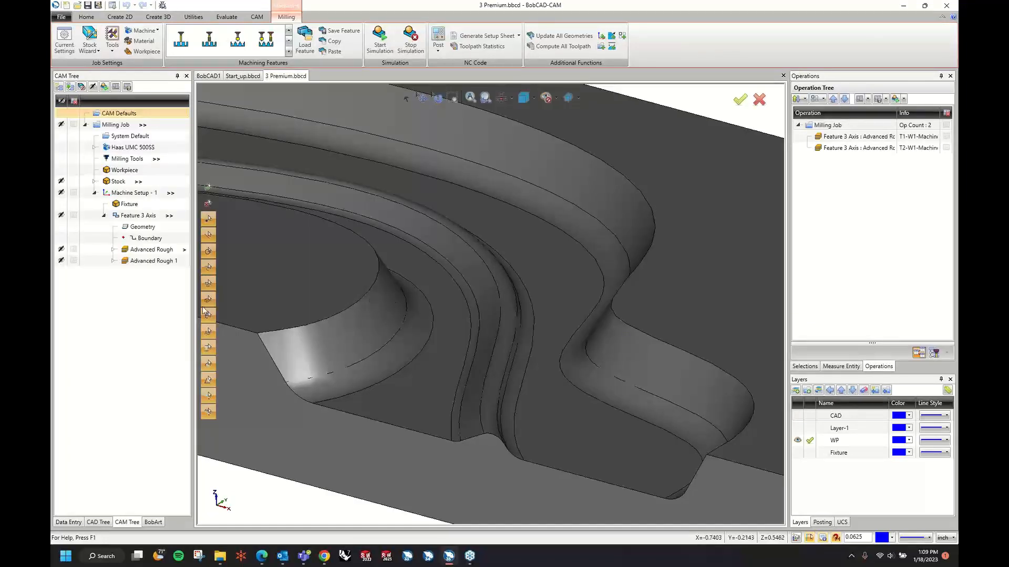
# Step: Add a Mill 3 Axis feature to Machine Setup - 1 with the channel's curved floor face as its geometry
pyautogui.click(102, 215)
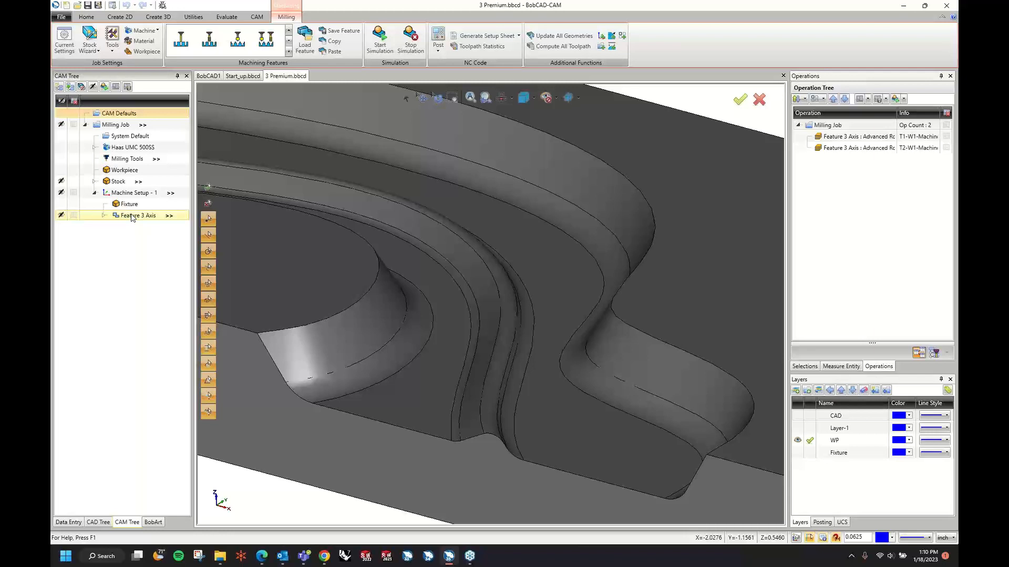
pyautogui.rightClick(131, 195)
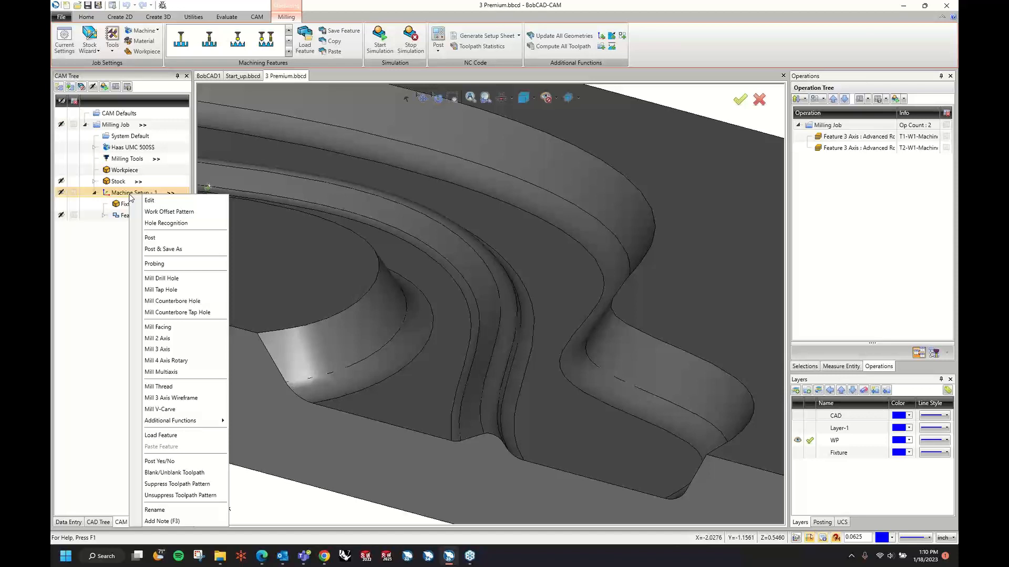
pyautogui.click(158, 349)
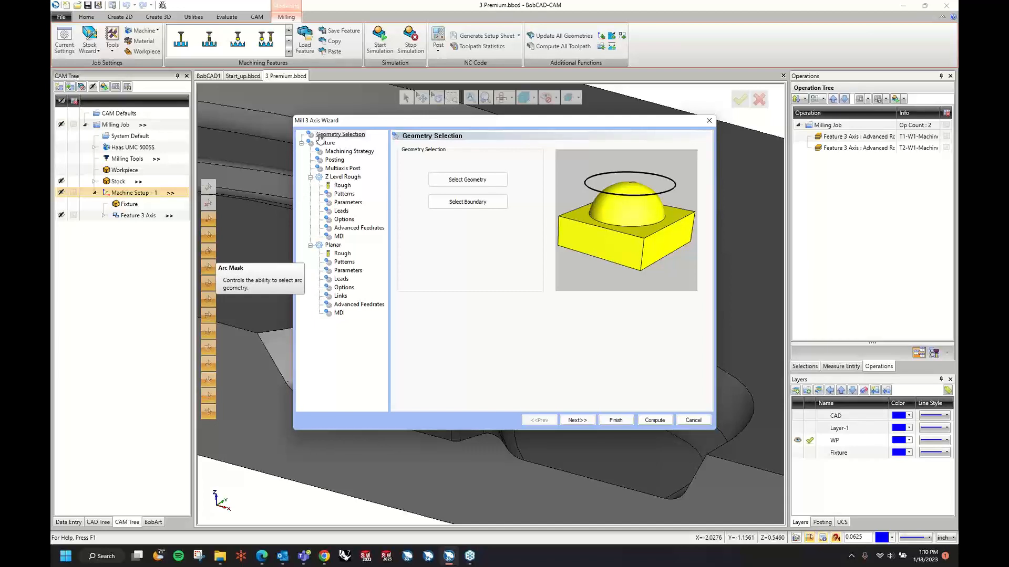
pyautogui.click(455, 182)
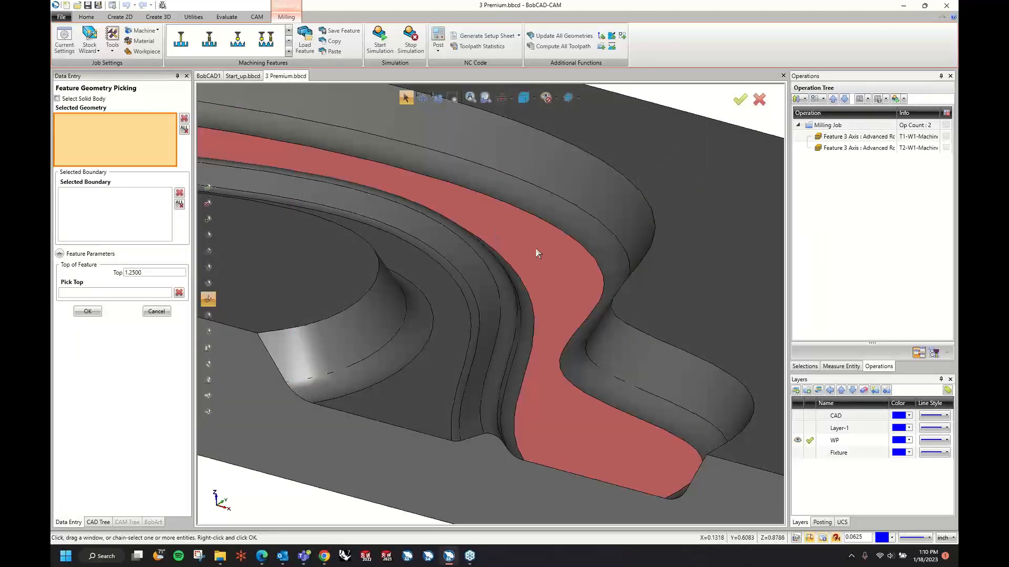
pyautogui.click(533, 248)
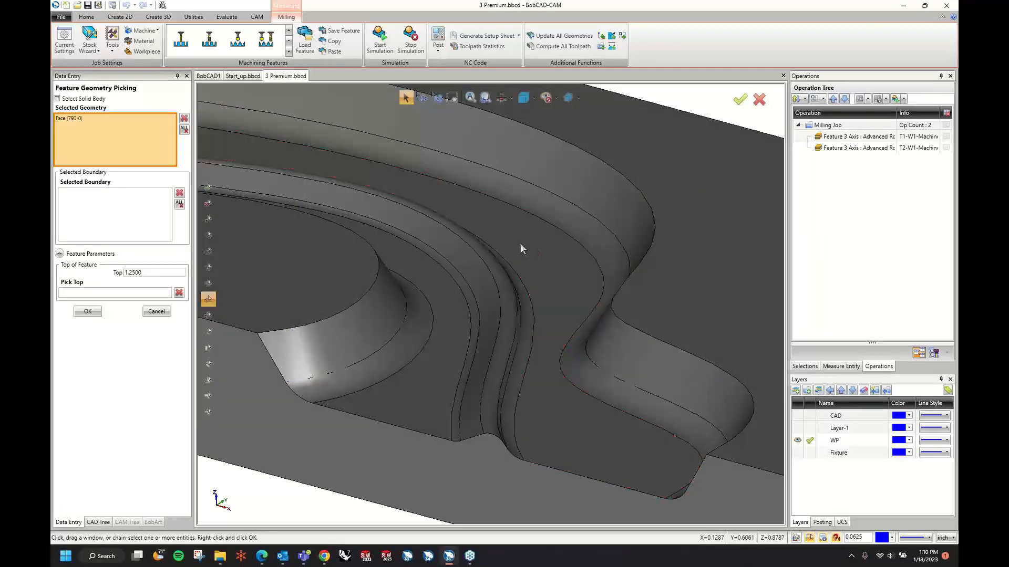
pyautogui.click(86, 311)
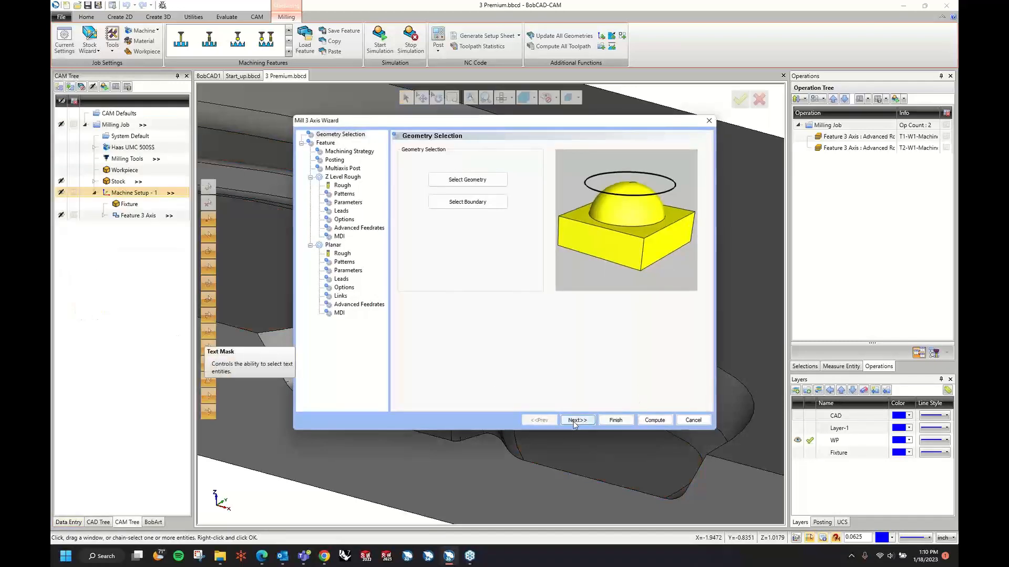
# Step: Keep the default feature heights and assign the Advanced Planar machining strategy to the new 3-axis feature
pyautogui.click(574, 420)
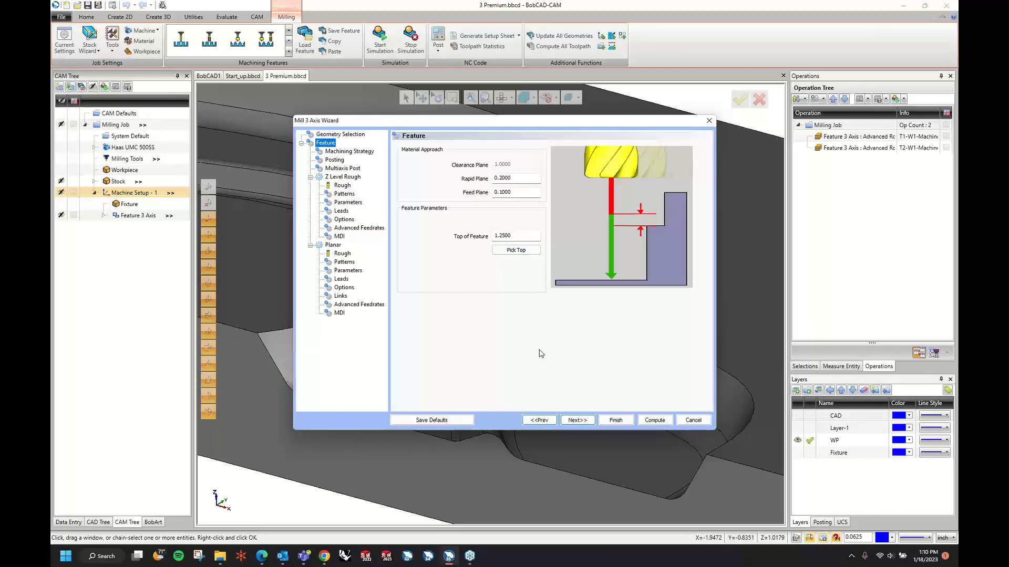
pyautogui.click(580, 422)
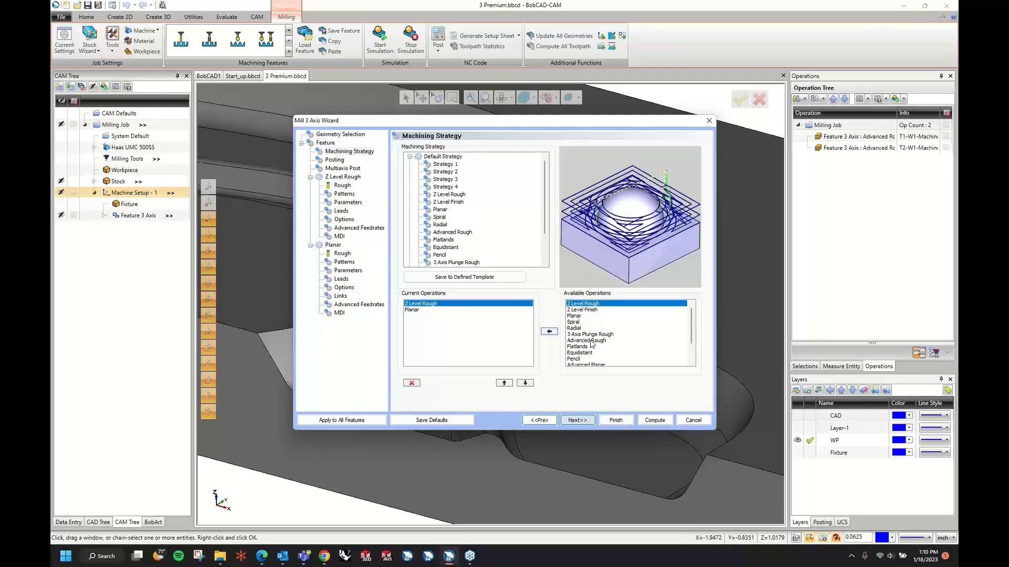
pyautogui.scroll(-2, 454, 239)
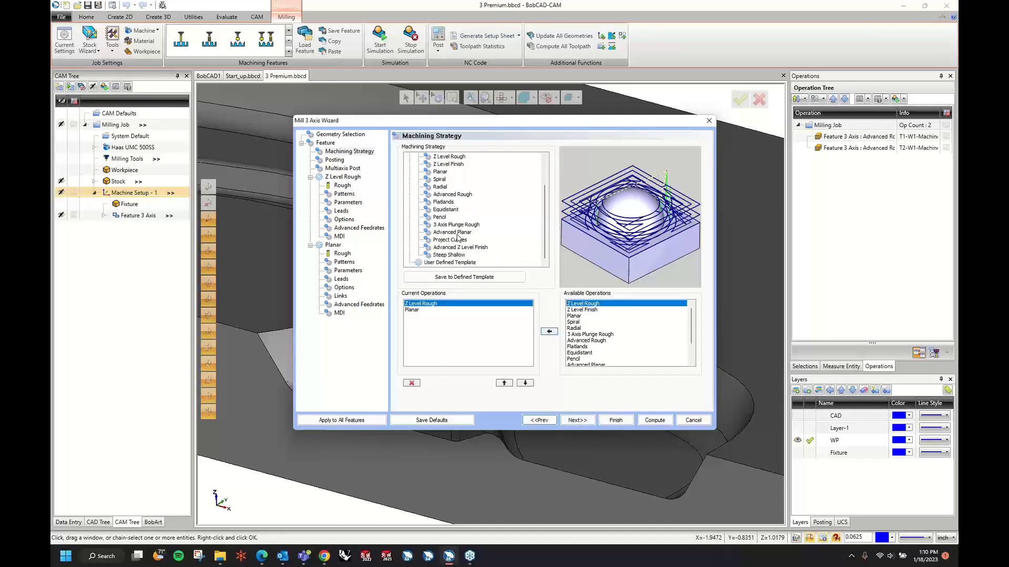
pyautogui.click(450, 234)
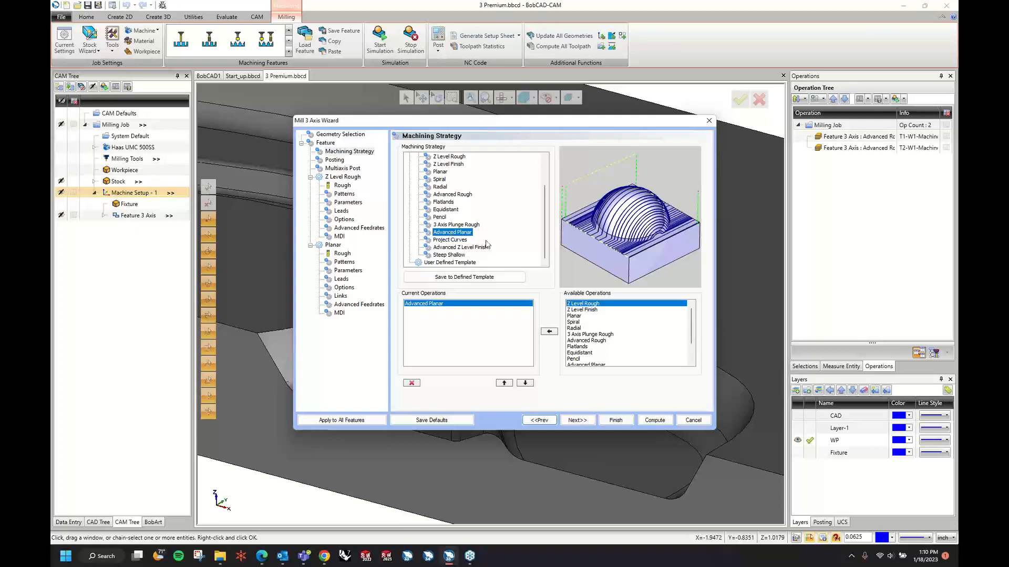
# Step: Keep the default posting settings and define the Advanced Planar tool with a 0.125 diameter and 0.0625 corner radius
pyautogui.click(574, 421)
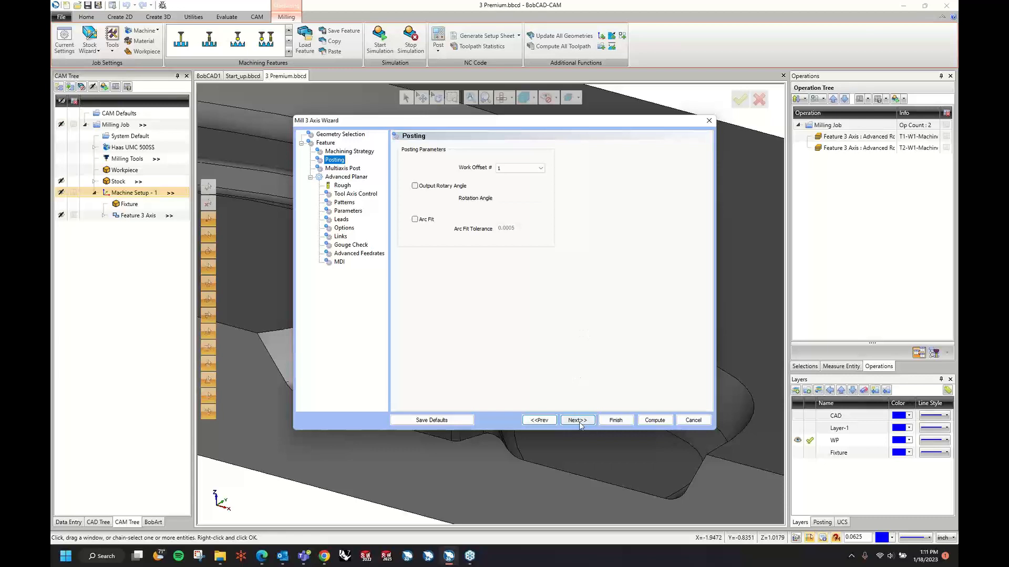
pyautogui.click(578, 421)
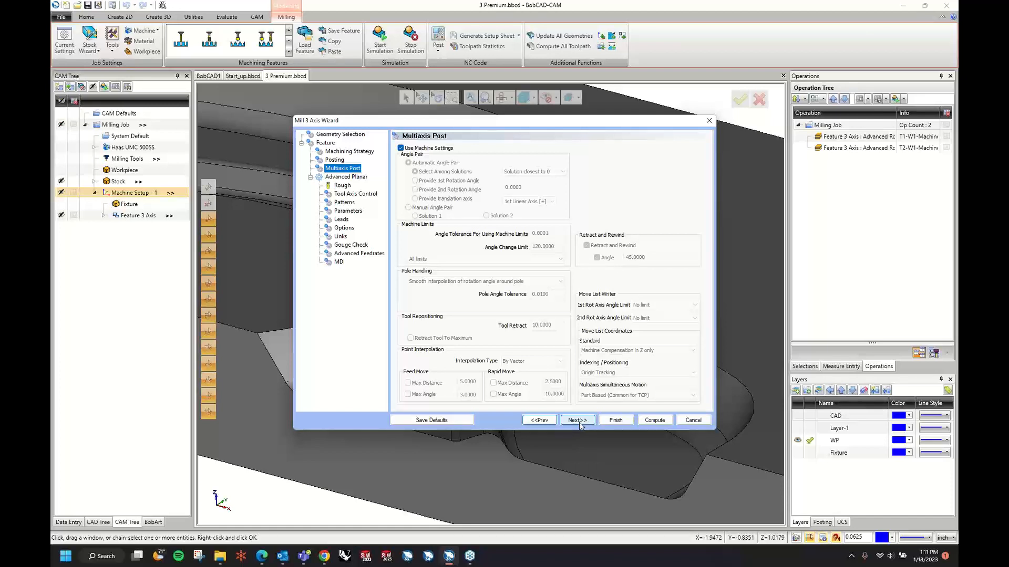
pyautogui.click(577, 421)
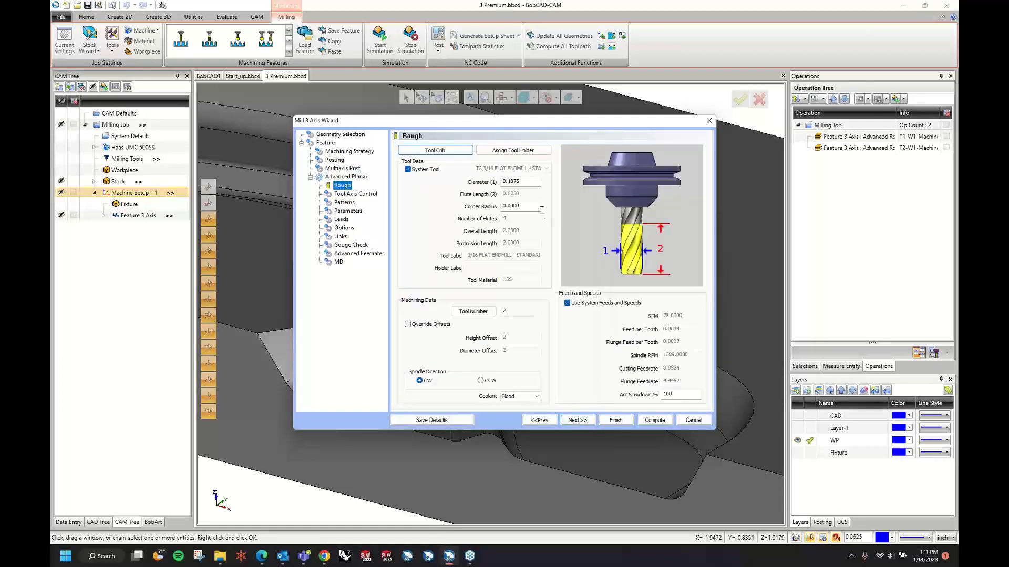
pyautogui.click(532, 181)
pyautogui.doubleClick(532, 181)
pyautogui.write('.125')
pyautogui.press('Tab')
pyautogui.write('.062')
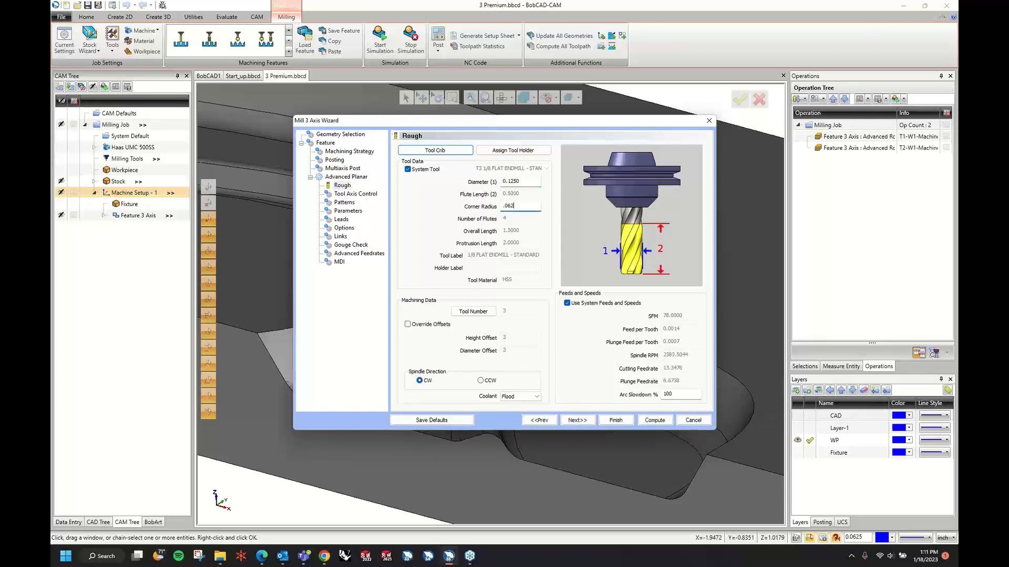
pyautogui.write('5')
pyautogui.press('Tab')
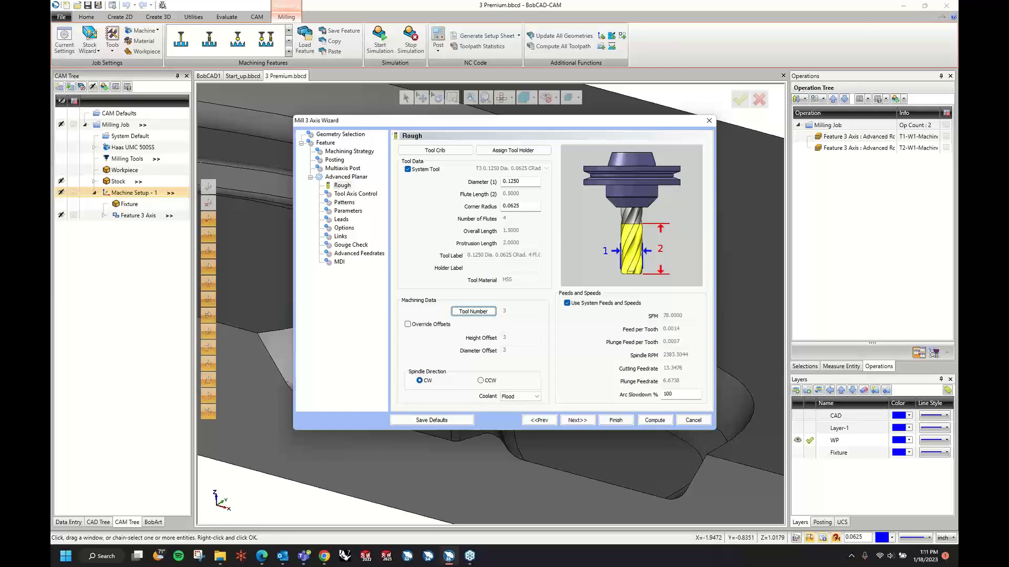
# Step: Keep 3 Axis tool control and the Zig Zag pattern at a 90 lace angle, and set the stepover to 0.03
pyautogui.click(577, 422)
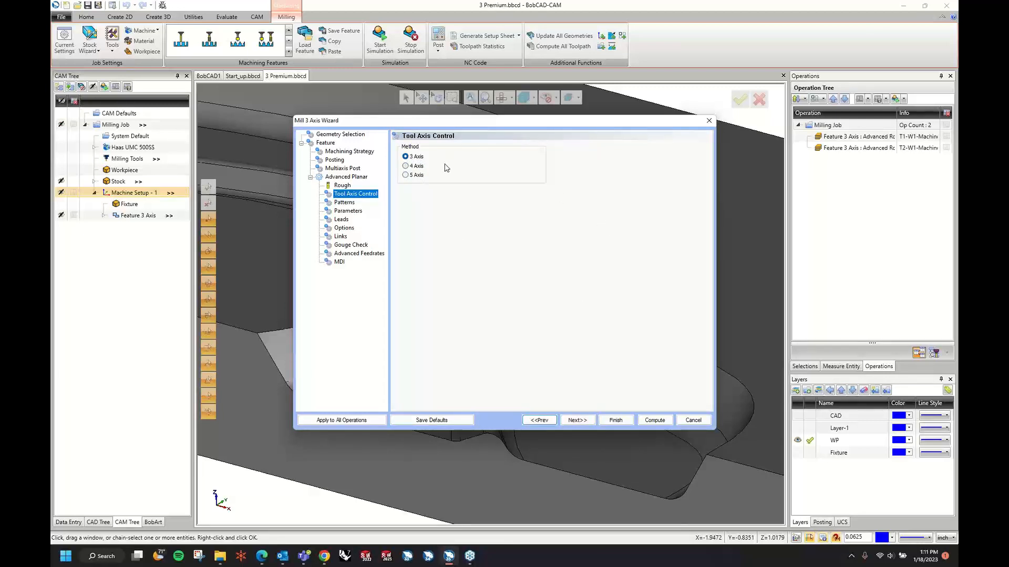
pyautogui.click(575, 421)
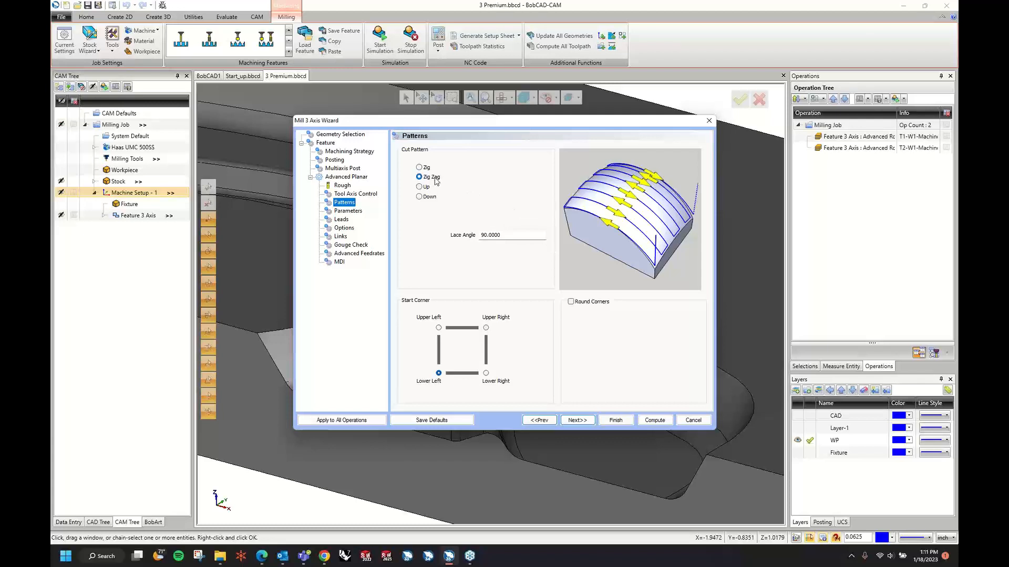
pyautogui.click(509, 234)
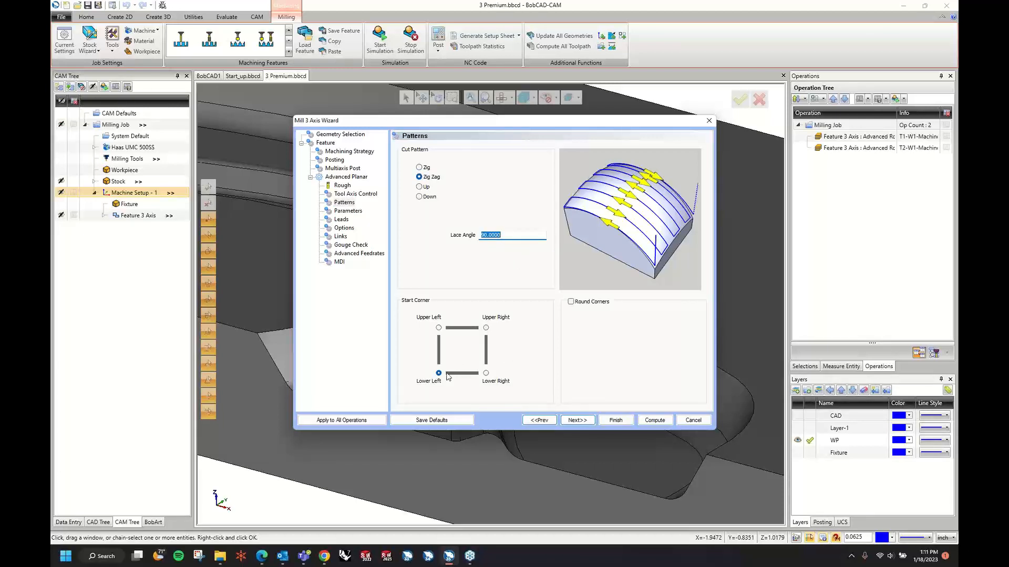
pyautogui.click(578, 420)
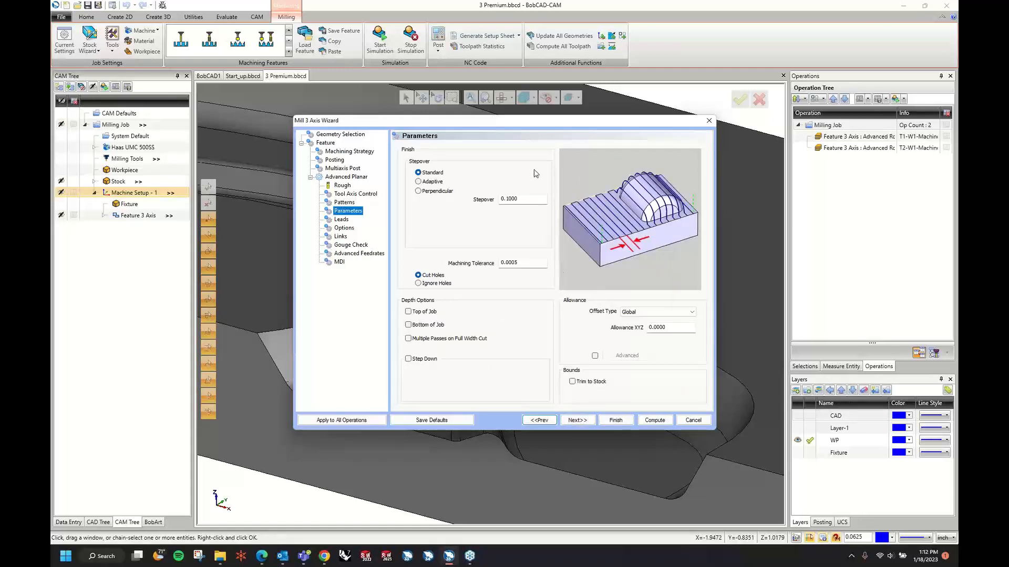
pyautogui.doubleClick(520, 198)
pyautogui.write('0.03')
pyautogui.press('Tab')
pyautogui.click(578, 421)
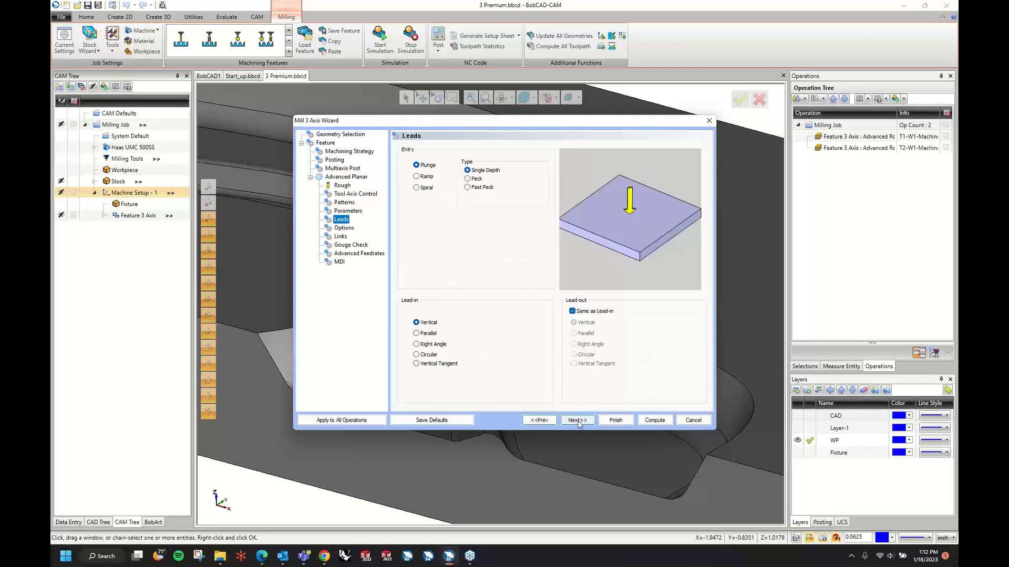
# Step: Accept the default leads, options, links and gouge check settings, and compute the Advanced Planar toolpath
pyautogui.click(577, 421)
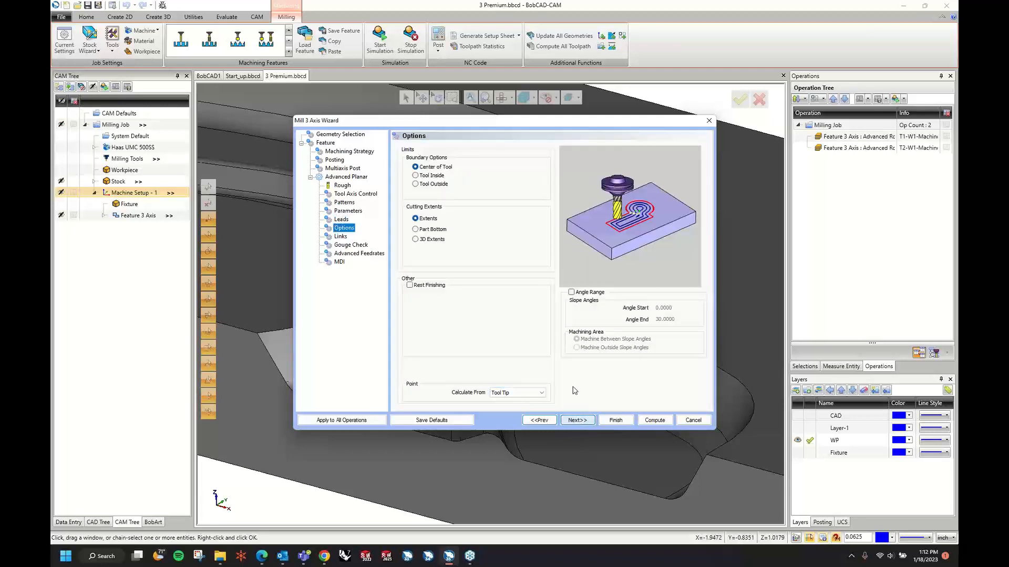
pyautogui.click(576, 421)
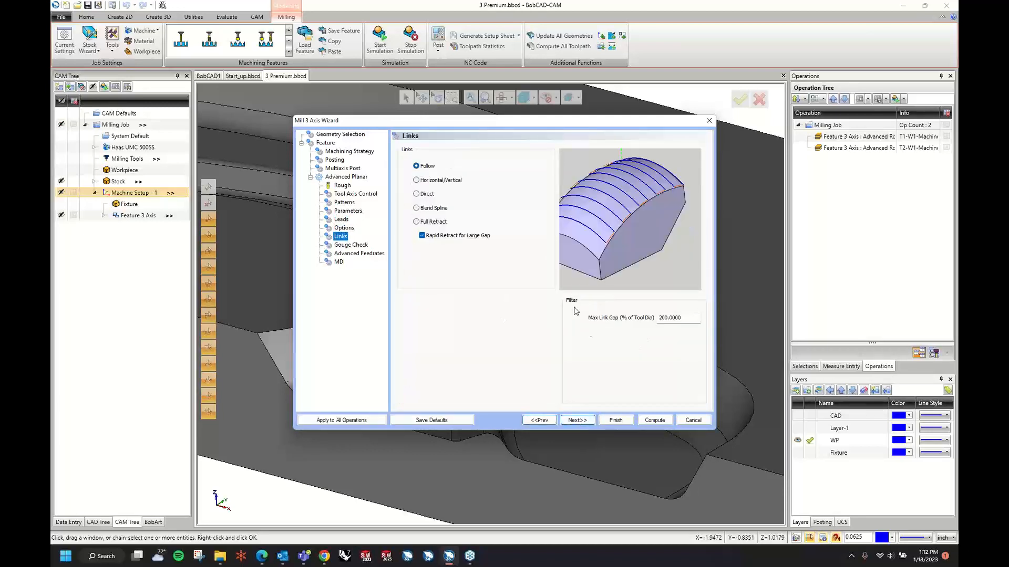
pyautogui.click(578, 421)
pyautogui.click(583, 421)
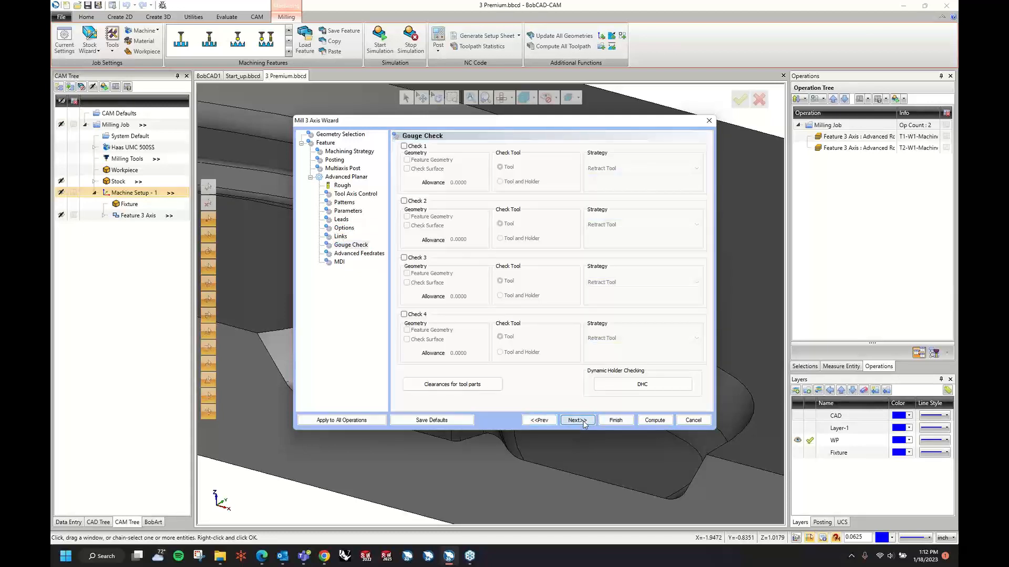
pyautogui.click(583, 422)
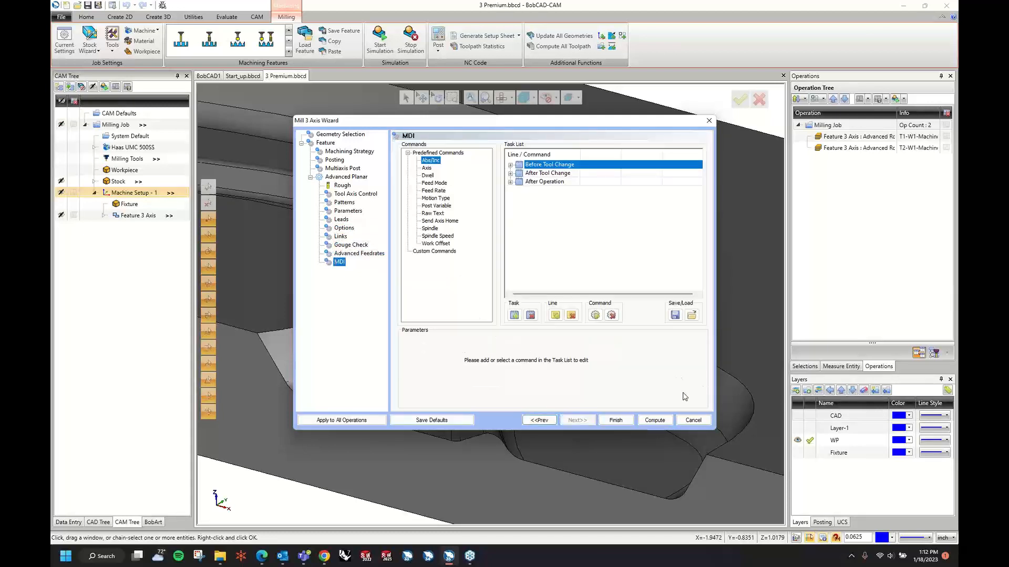
pyautogui.click(654, 421)
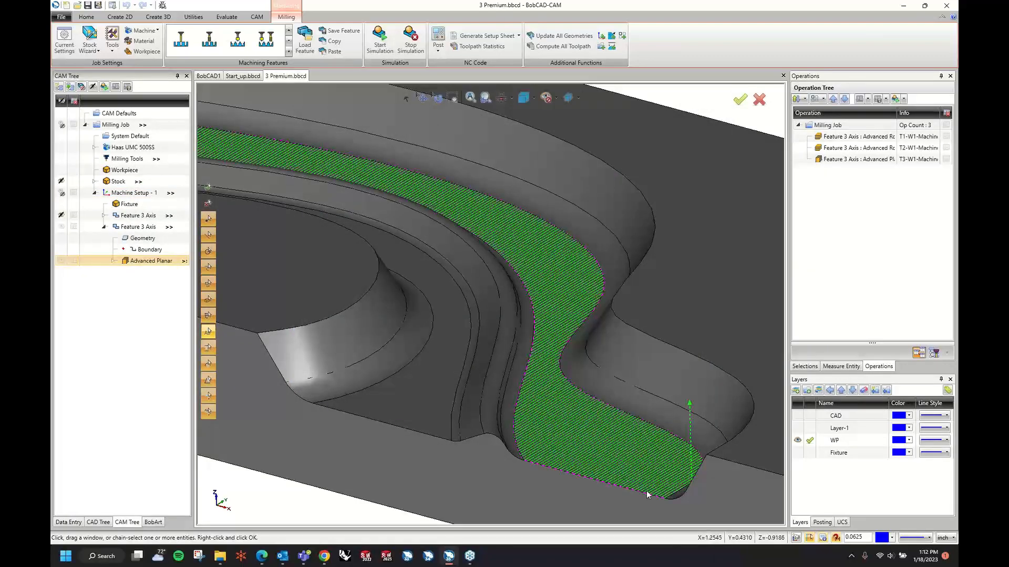
# Step: Inspect the planar toolpath along the channel floor, launch the machining simulation and briefly run the first roughing operation
pyautogui.scroll(3, 631, 474)
pyautogui.scroll(-3, 579, 417)
pyautogui.scroll(2, 579, 417)
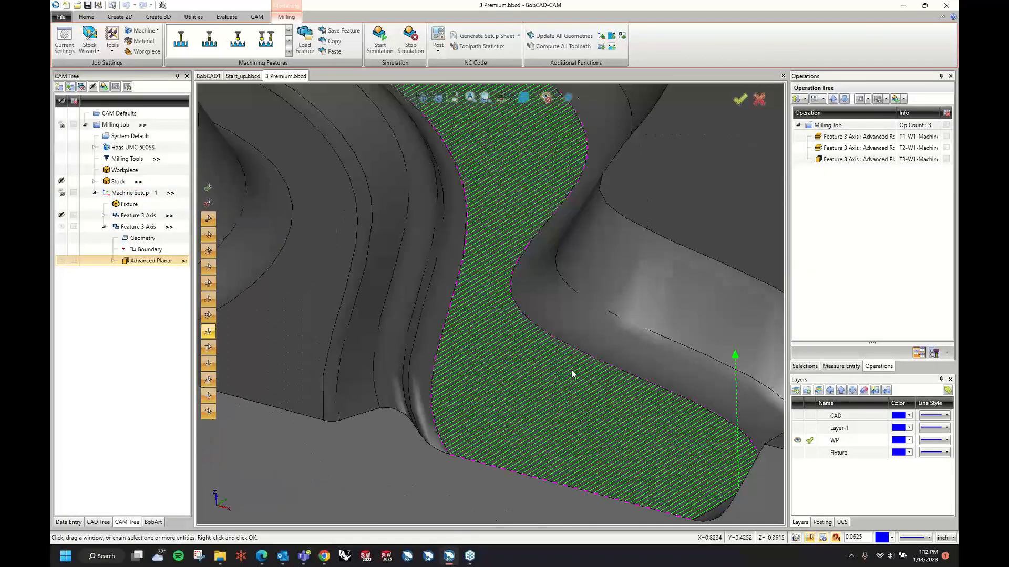
pyautogui.moveTo(572, 369); pyautogui.dragTo(564, 265, button='middle')
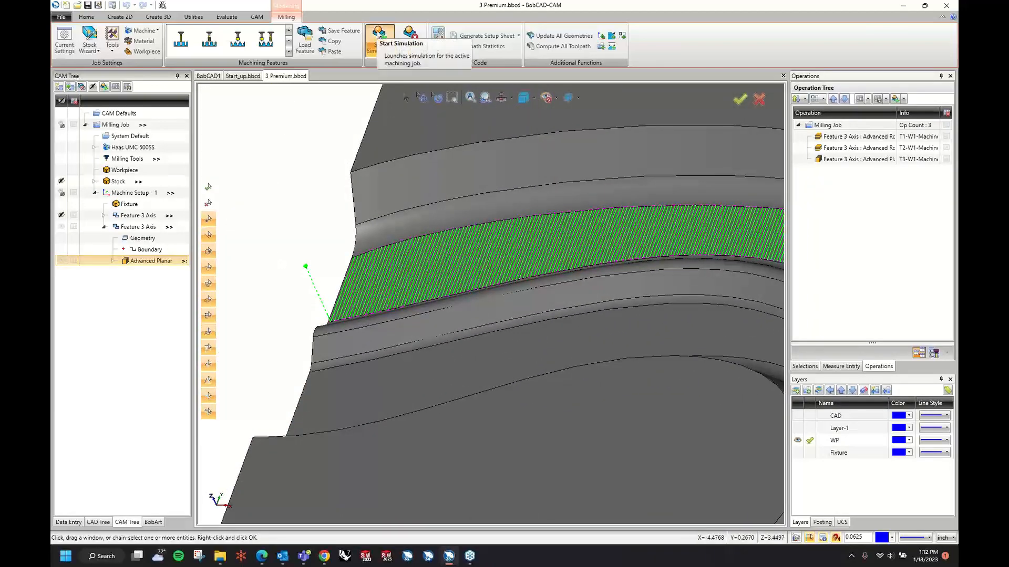
pyautogui.click(379, 36)
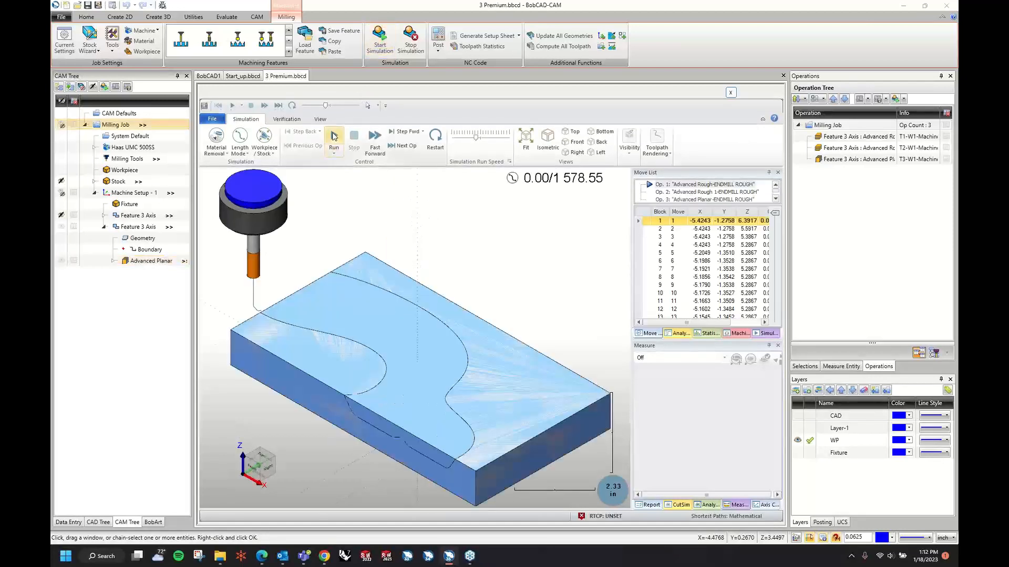
pyautogui.click(334, 136)
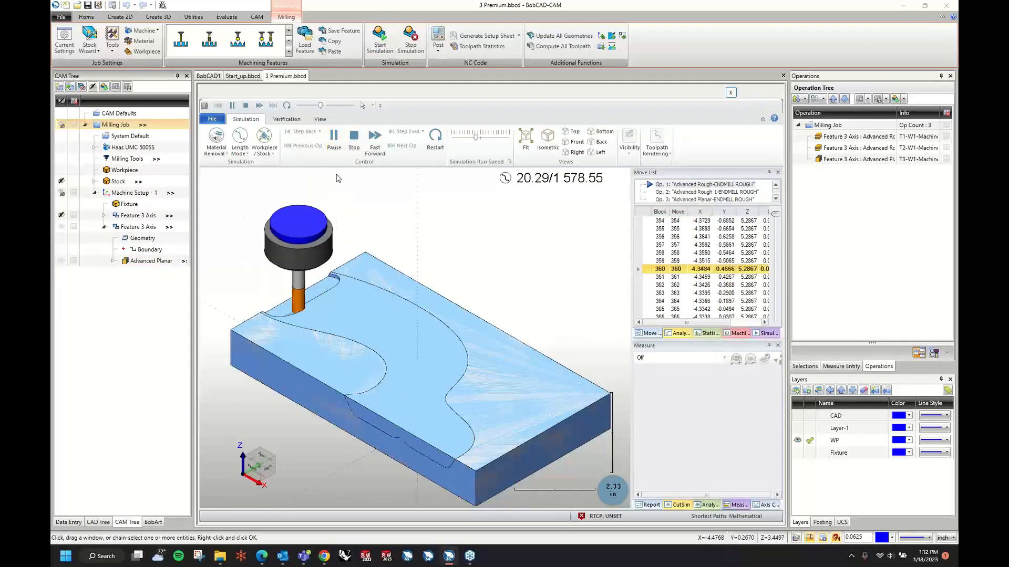
pyautogui.click(335, 137)
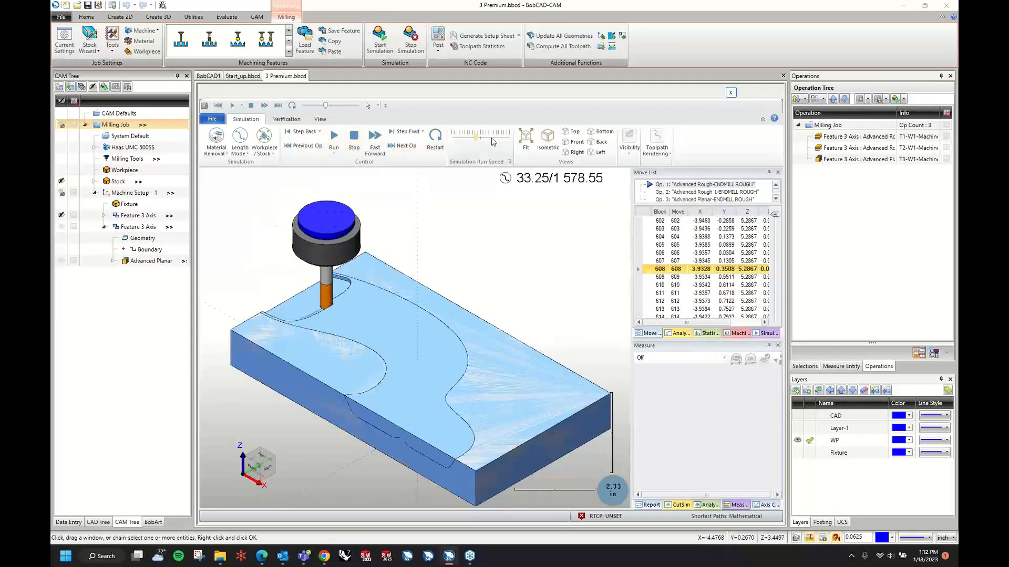
# Step: Jump the simulation to the Advanced Planar operation, run it at a slightly lower speed and stop it
pyautogui.doubleClick(700, 200)
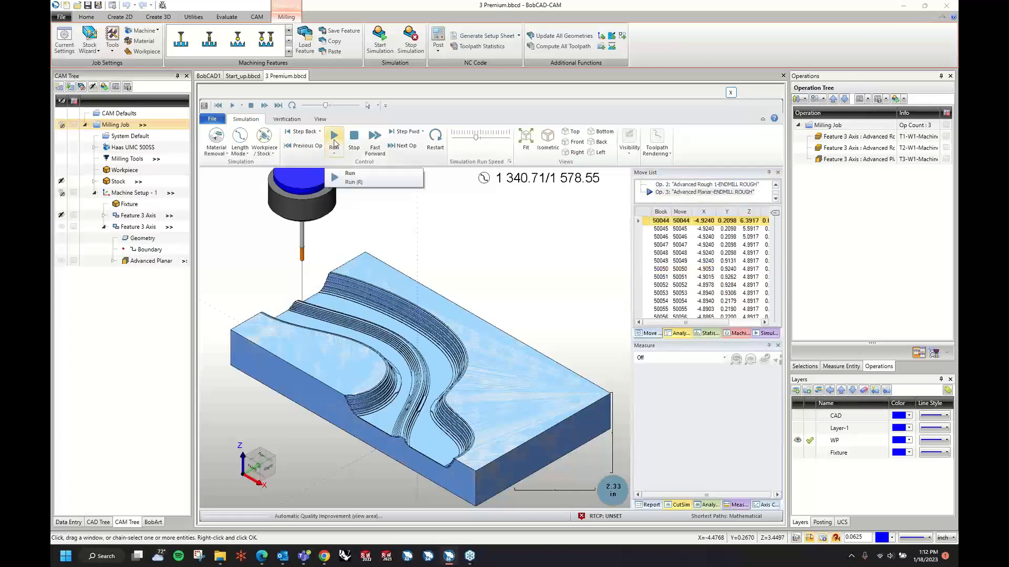
pyautogui.moveTo(477, 139); pyautogui.dragTo(471, 138)
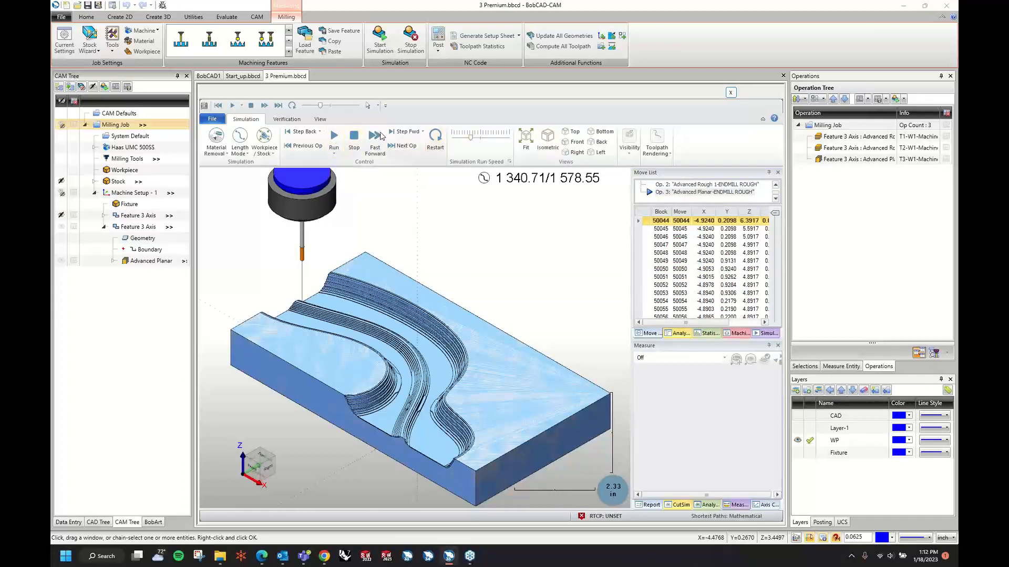
pyautogui.click(333, 138)
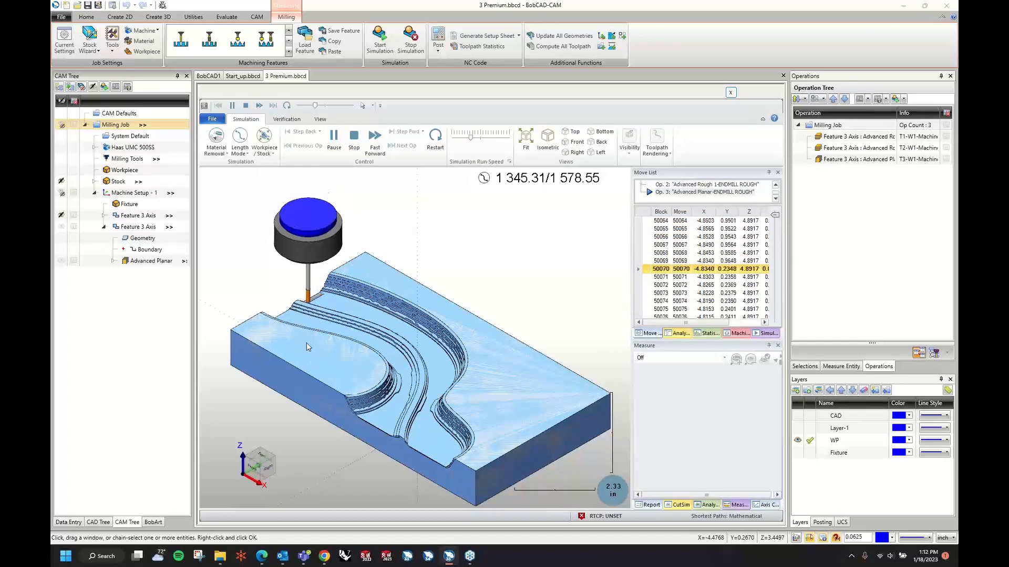
pyautogui.scroll(2, 322, 302)
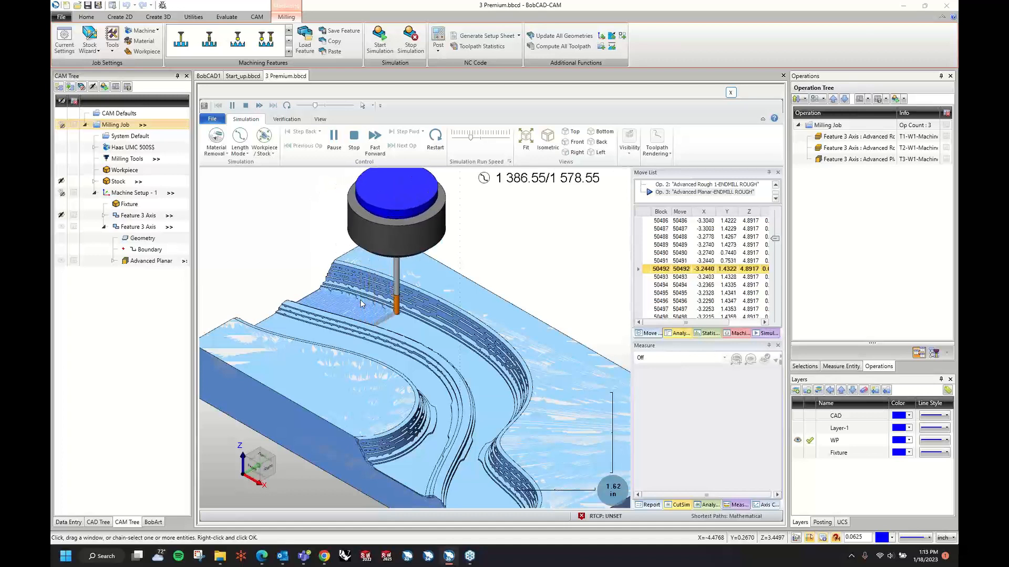
pyautogui.click(353, 138)
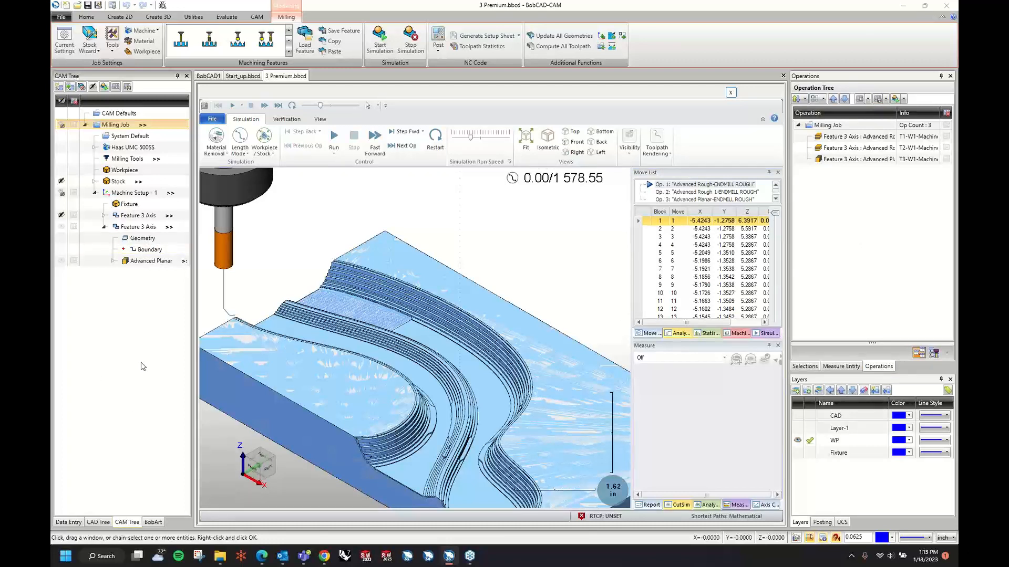
# Step: Start replacing tool T3 of the Advanced Planar operation, and agree to change it in all operations that use it
pyautogui.click(934, 354)
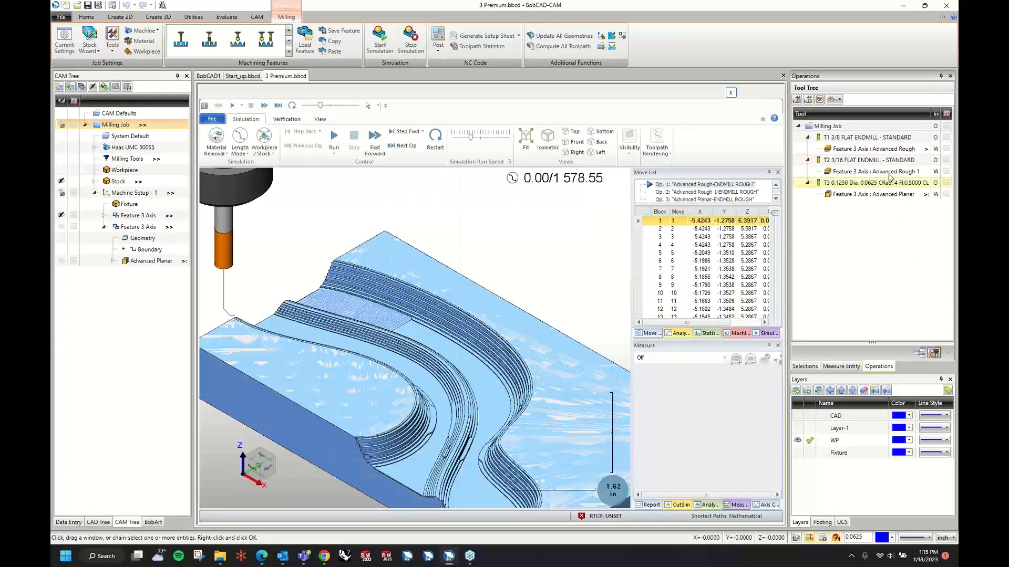
pyautogui.click(858, 187)
pyautogui.rightClick(858, 188)
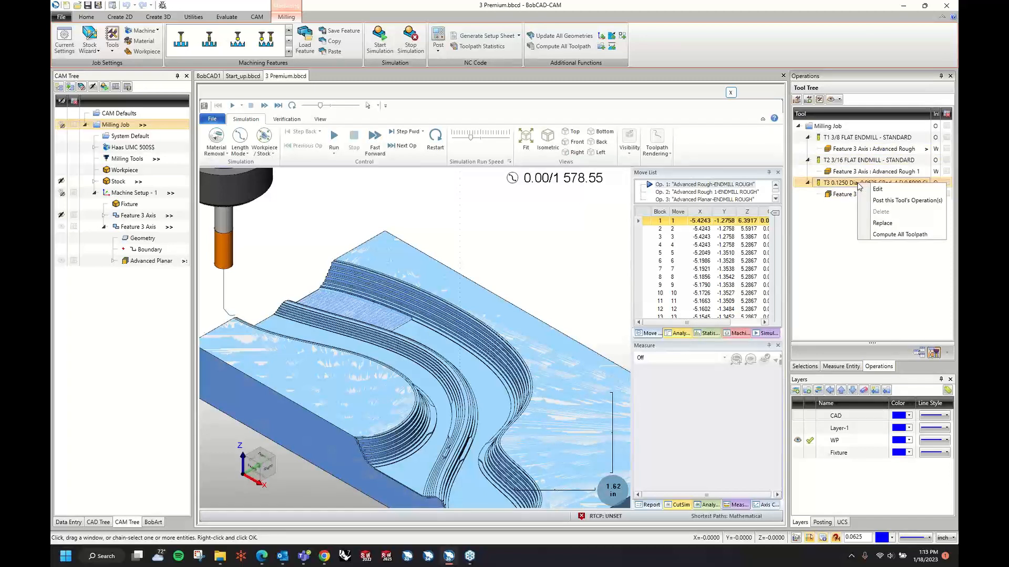
pyautogui.click(870, 224)
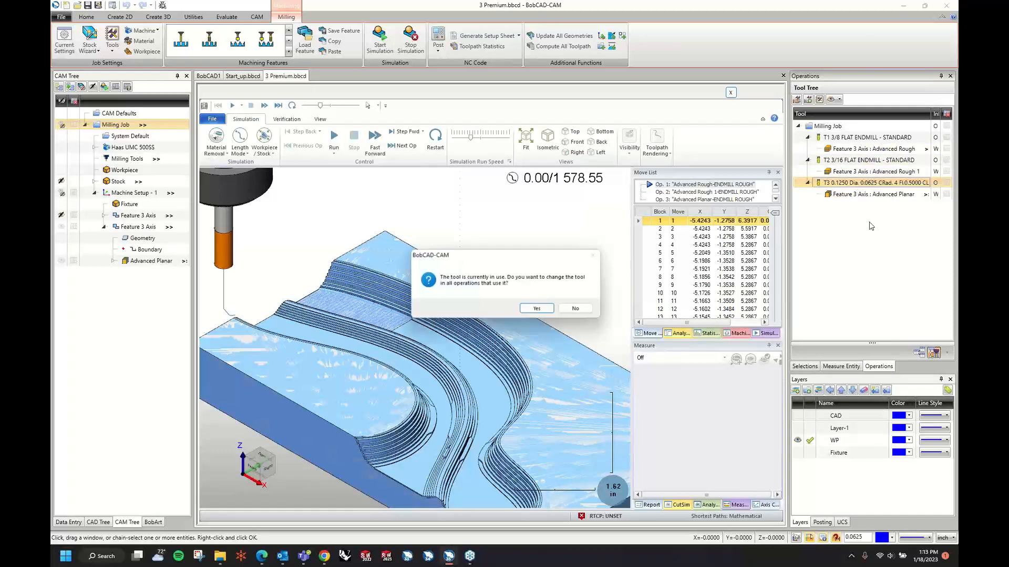
pyautogui.click(537, 309)
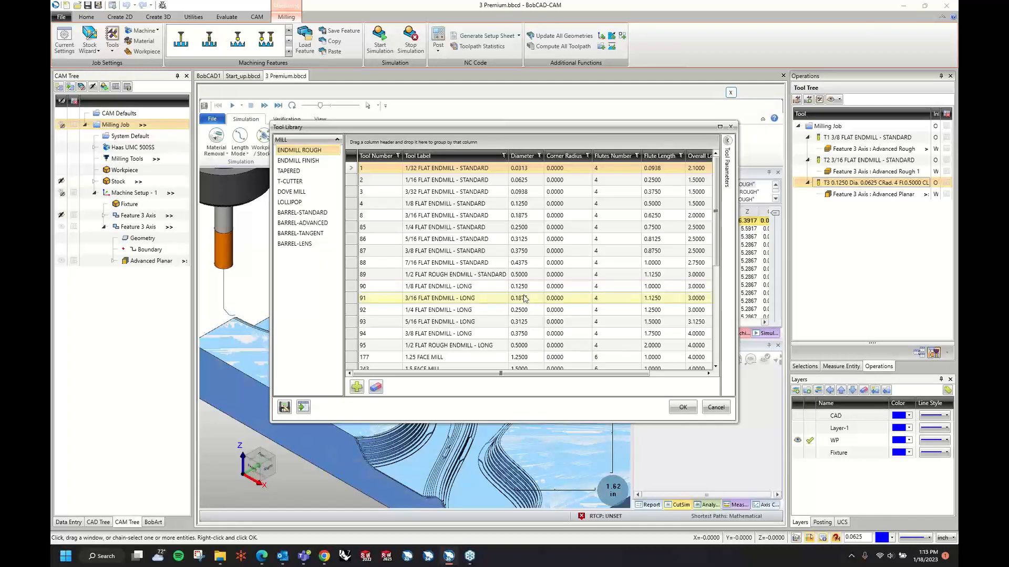
# Step: Add a new rough endmill with 0.1875 diameter and 0.0937 corner radius to the tool library and use it as the replacement
pyautogui.click(485, 219)
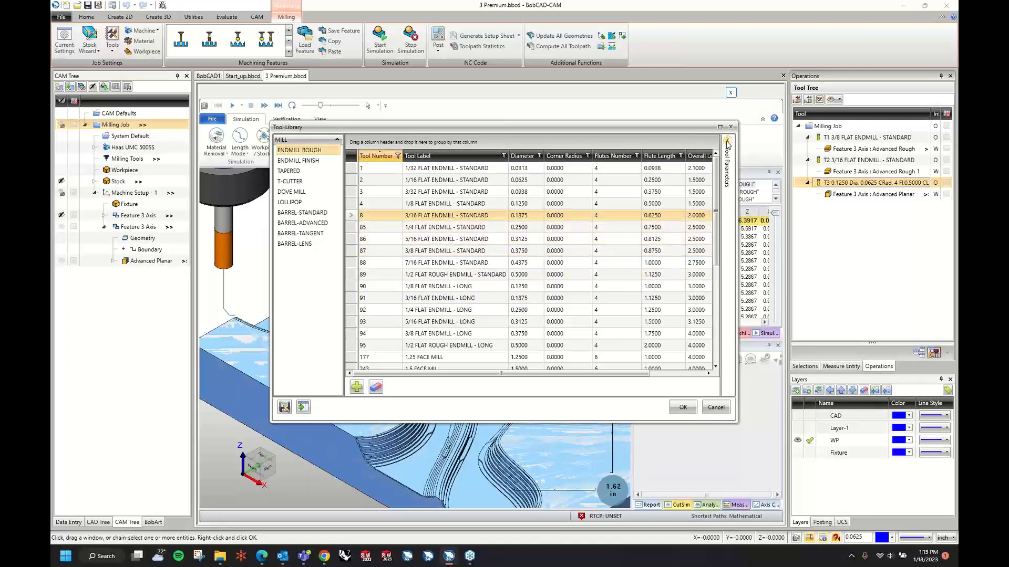
pyautogui.scroll(-5, 491, 291)
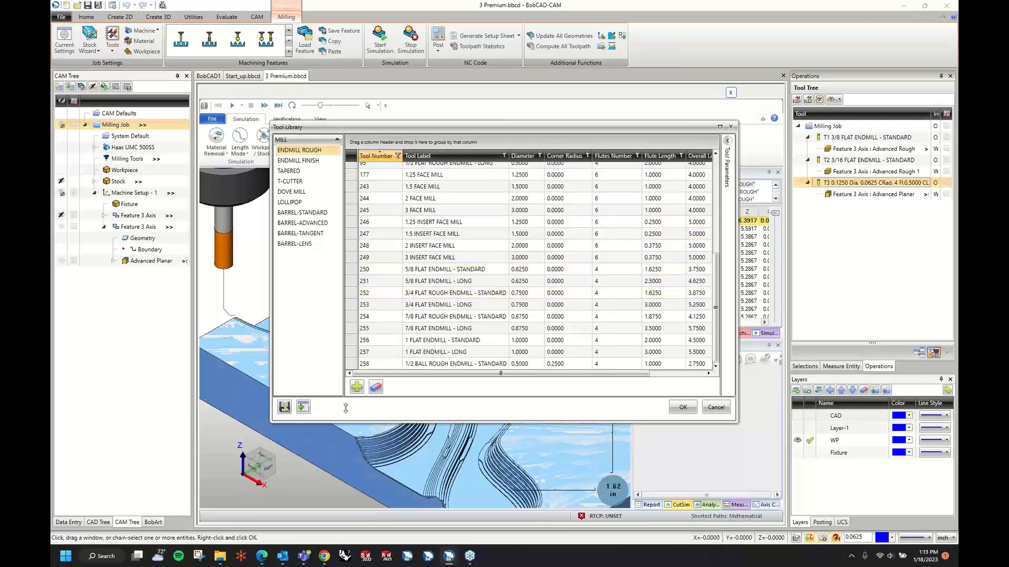
pyautogui.click(357, 387)
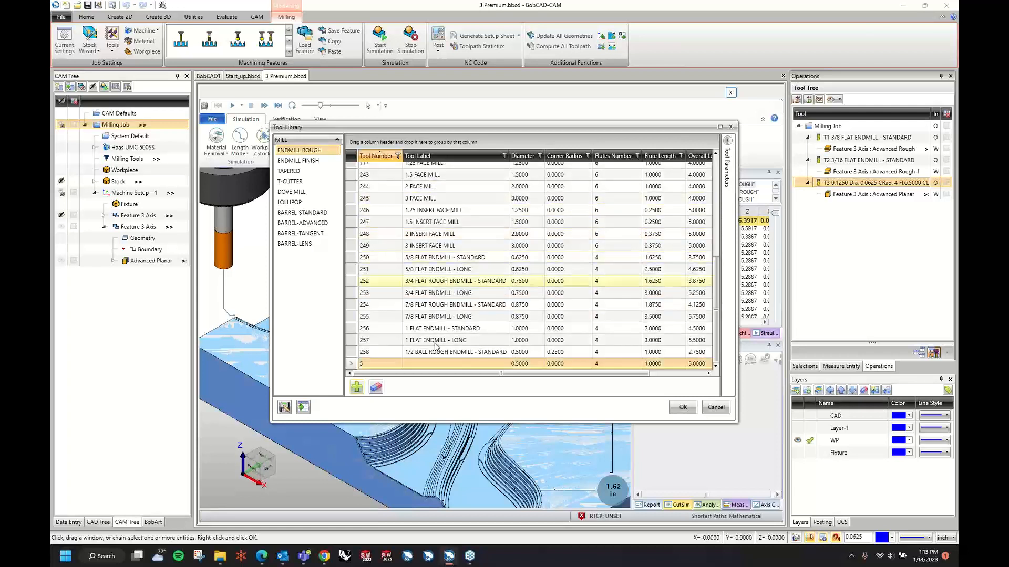
pyautogui.click(728, 141)
pyautogui.doubleClick(701, 262)
pyautogui.press('BackSpace')
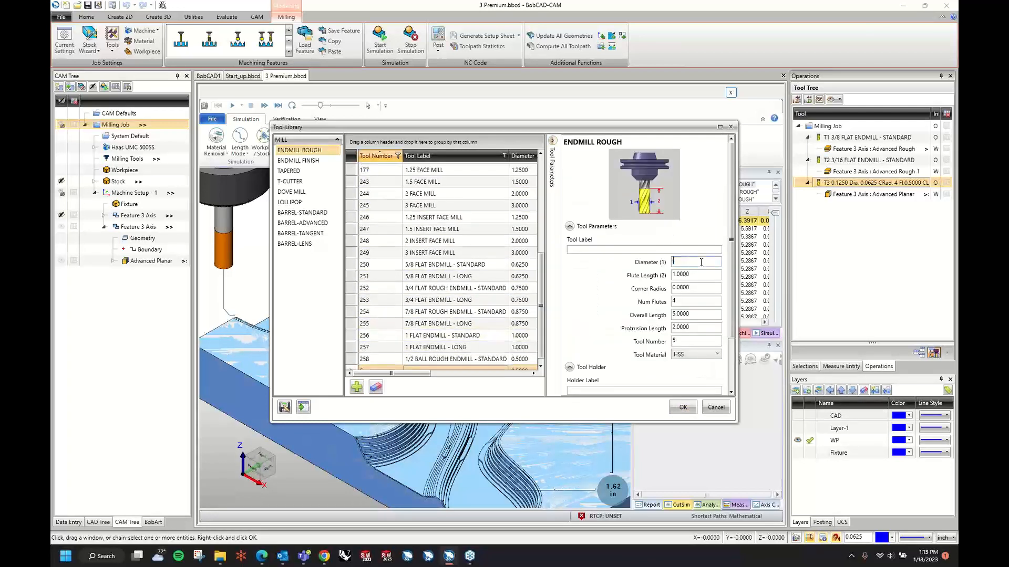
pyautogui.write('0.1875')
pyautogui.press('Tab')
pyautogui.press('Tab')
pyautogui.press('BackSpace')
pyautogui.press('Tab')
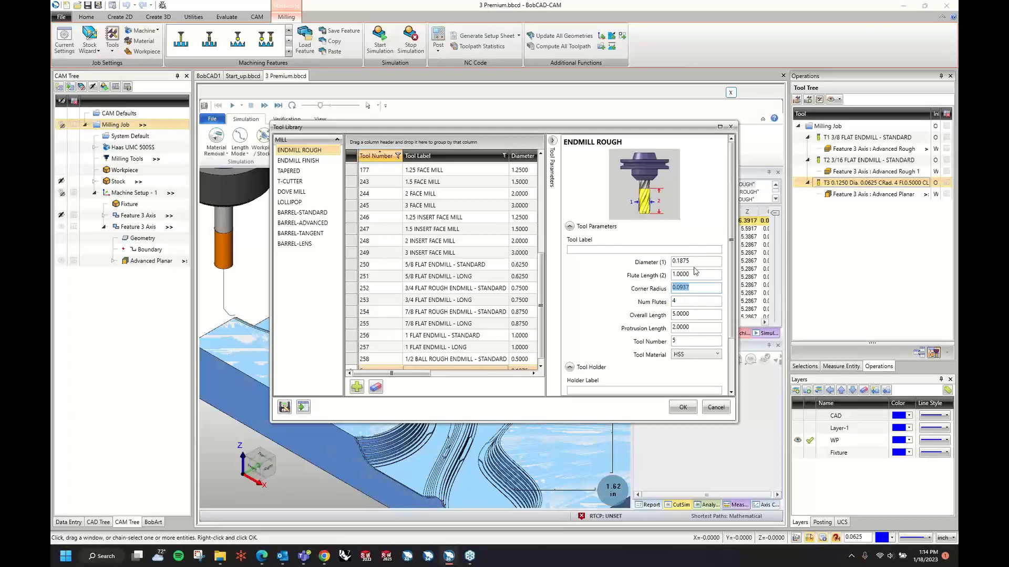
pyautogui.click(682, 408)
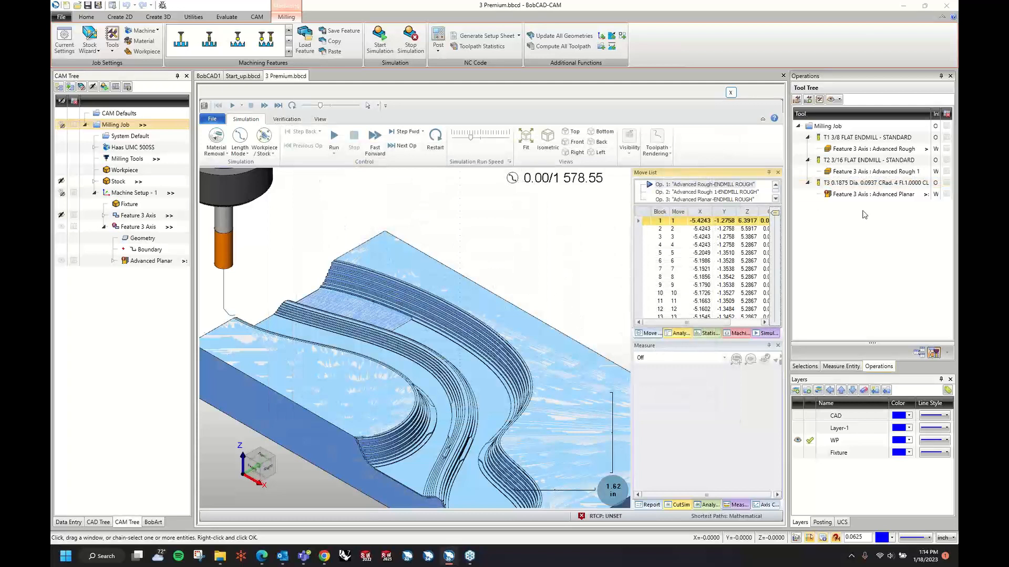
# Step: Recompute all toolpath of the 3-axis feature that contains the Advanced Planar operation
pyautogui.click(841, 194)
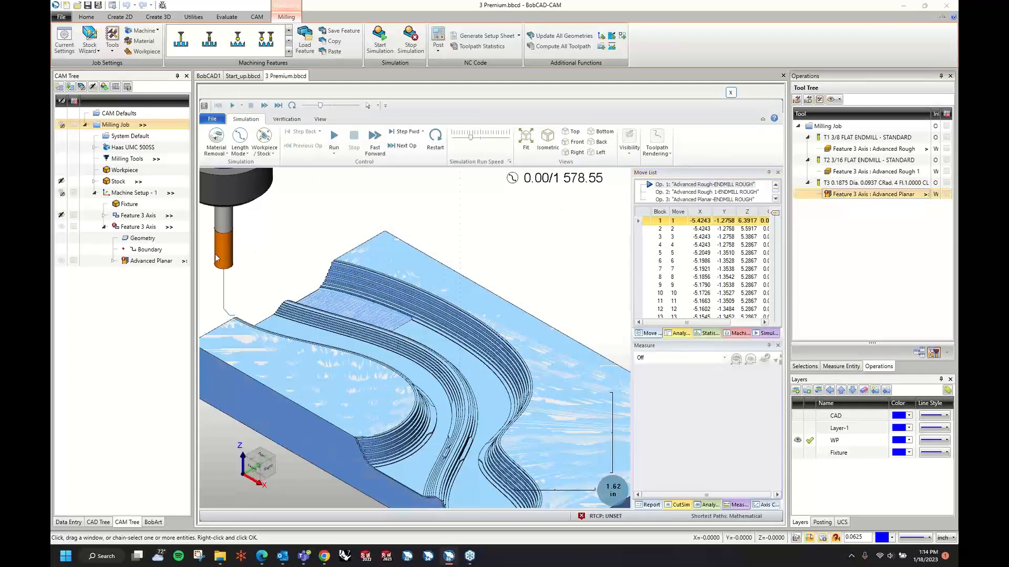
pyautogui.rightClick(146, 232)
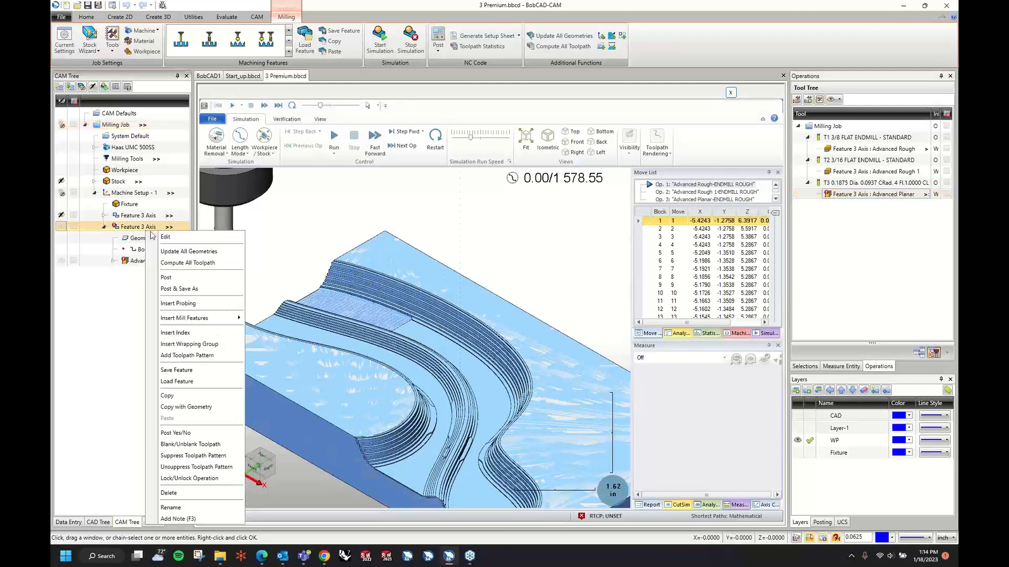
pyautogui.click(179, 264)
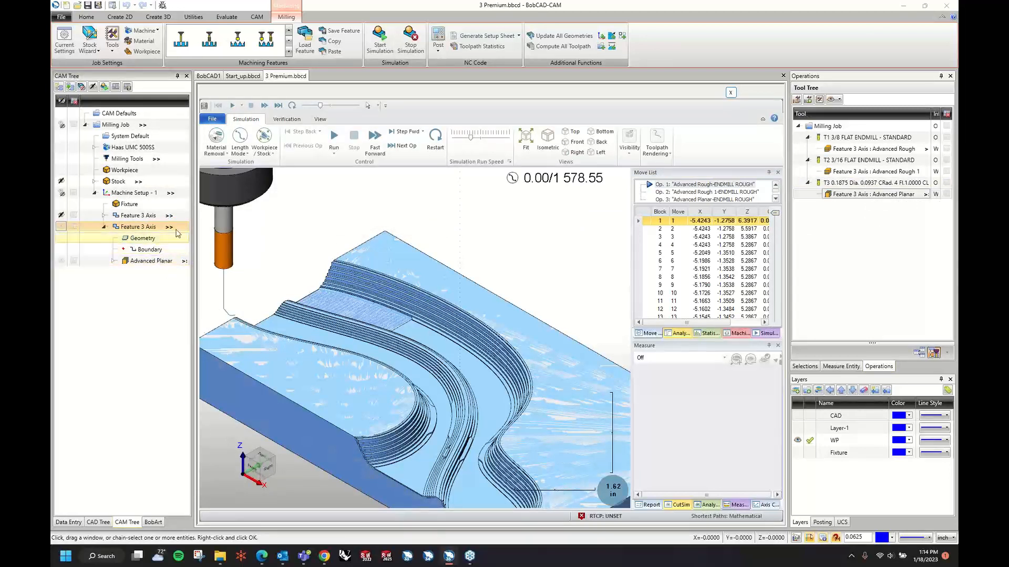
# Step: Restart the machining simulation, jump to the Advanced Planar operation and run it
pyautogui.click(380, 46)
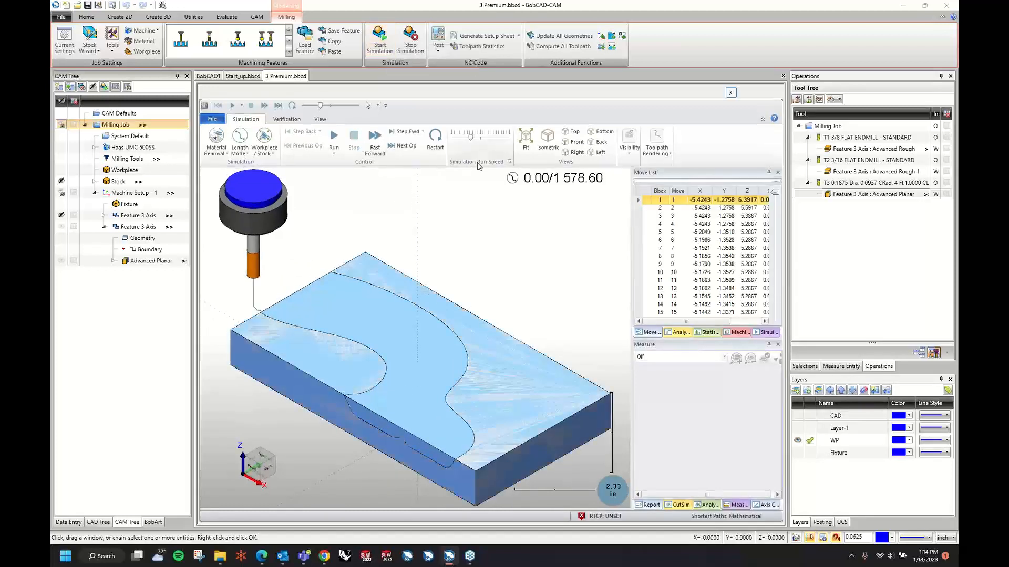
pyautogui.moveTo(684, 181); pyautogui.dragTo(685, 216)
pyautogui.click(684, 202)
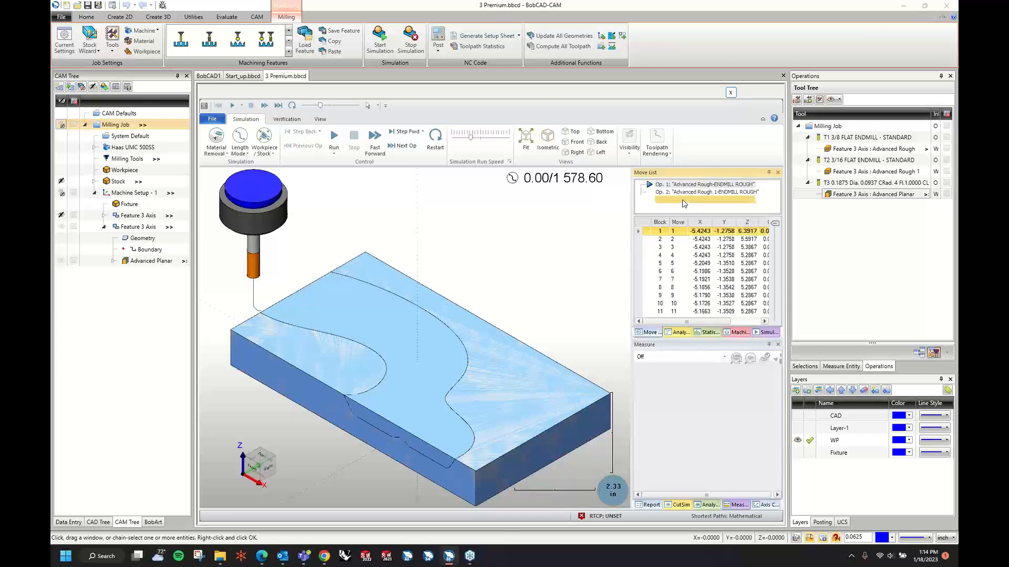
pyautogui.click(334, 138)
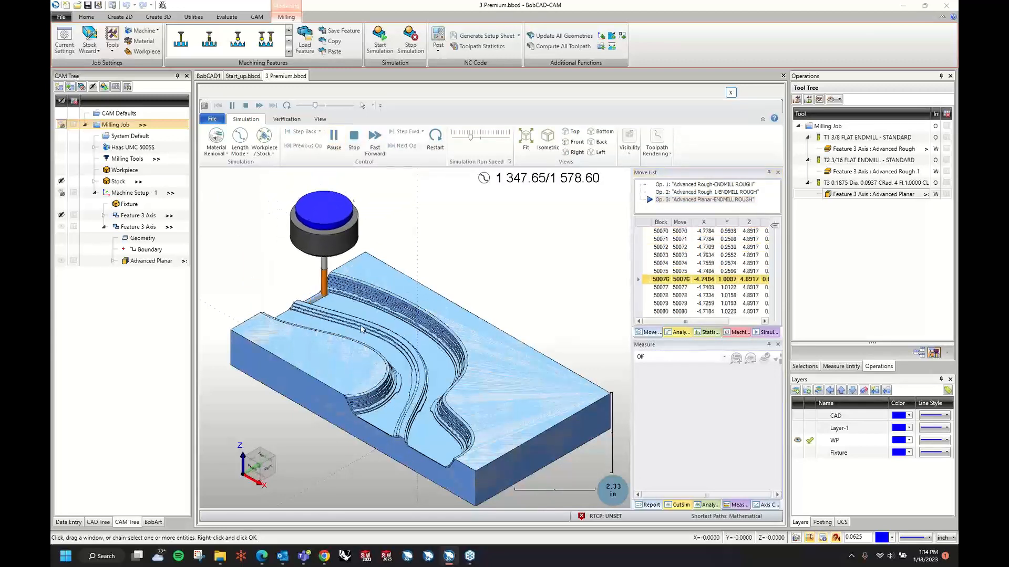
# Step: Follow the planar cut along the channel to its end, examine the finished floor and walls closely, and close the simulation
pyautogui.scroll(2, 305, 302)
pyautogui.scroll(3, 303, 301)
pyautogui.moveTo(300, 367); pyautogui.dragTo(447, 358, button='middle')
pyautogui.scroll(-2, 447, 361)
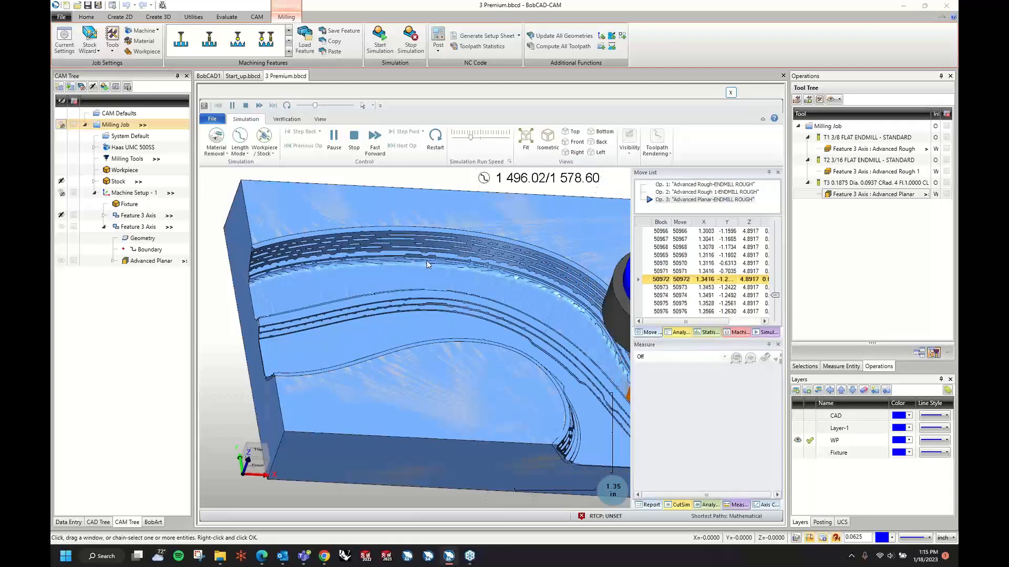
pyautogui.moveTo(495, 311); pyautogui.dragTo(346, 265, button='middle')
pyautogui.scroll(-3, 347, 266)
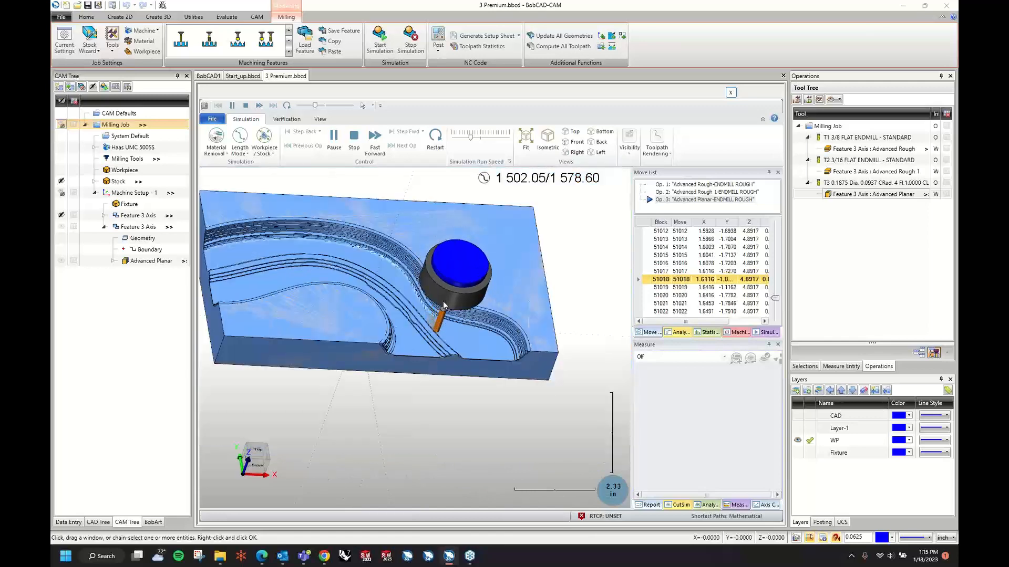
pyautogui.moveTo(478, 321); pyautogui.dragTo(465, 329, button='middle')
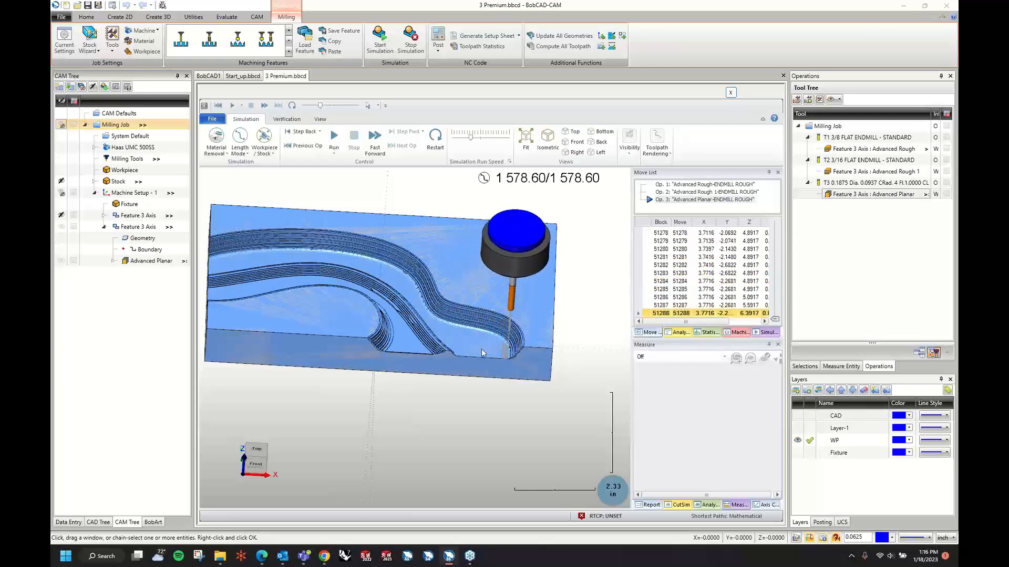
pyautogui.scroll(6, 481, 348)
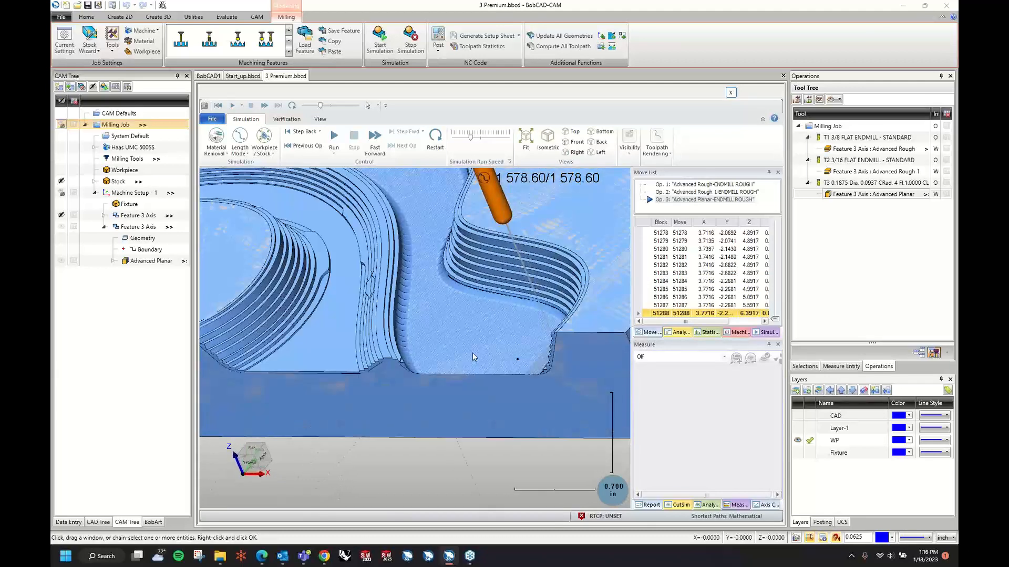
pyautogui.moveTo(472, 352); pyautogui.dragTo(409, 242, button='middle')
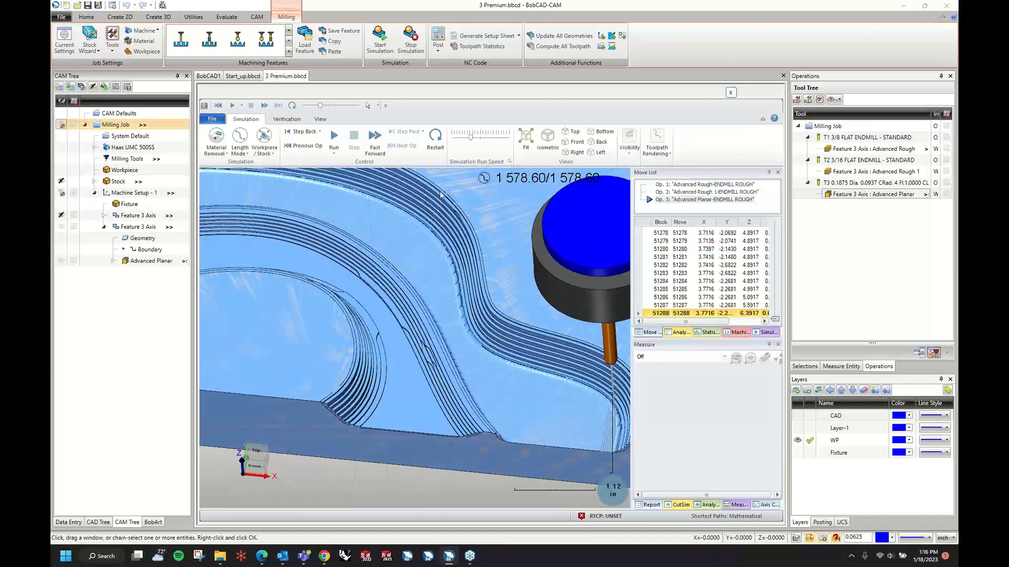
pyautogui.click(730, 92)
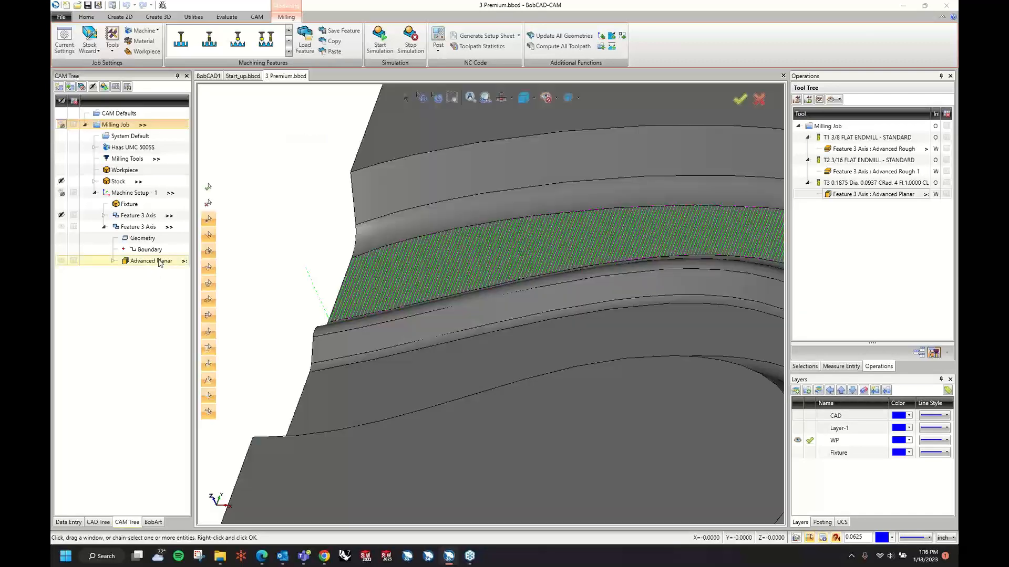
# Step: Edit the Advanced Planar operation to use a lace angle of 45 and compute the toolpath
pyautogui.rightClick(161, 261)
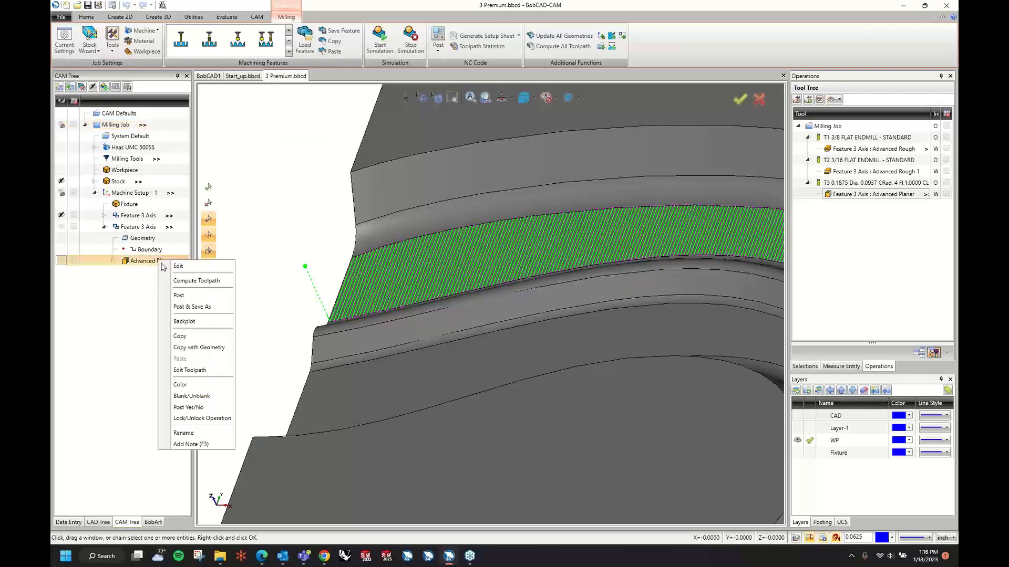
pyautogui.click(178, 266)
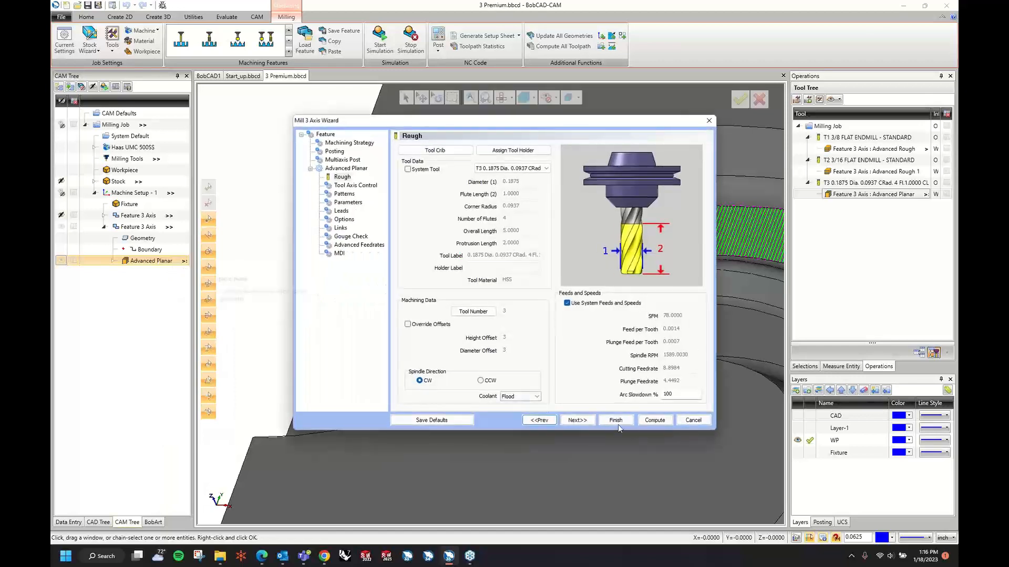
pyautogui.click(577, 421)
pyautogui.click(576, 420)
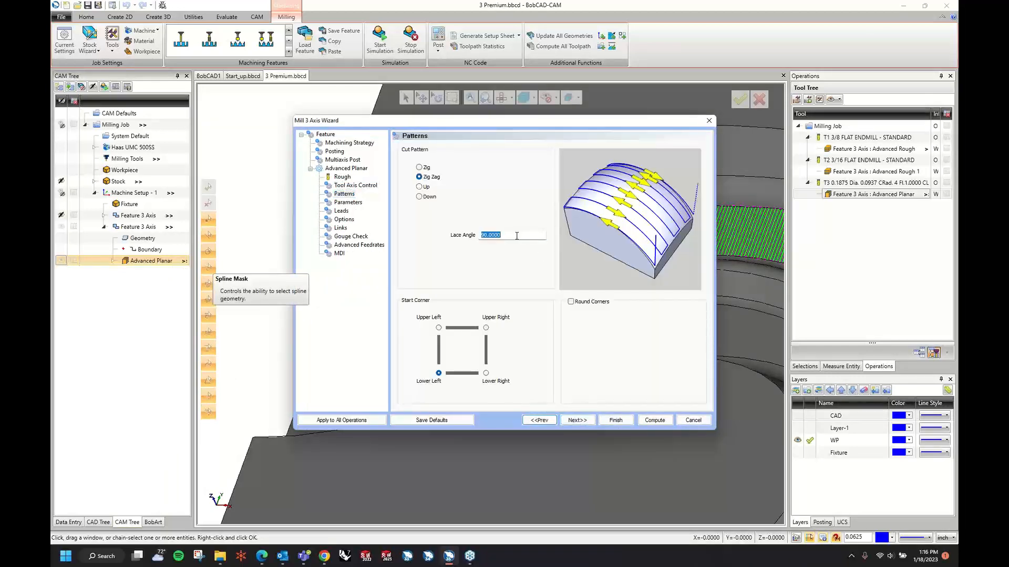
pyautogui.press('Tab')
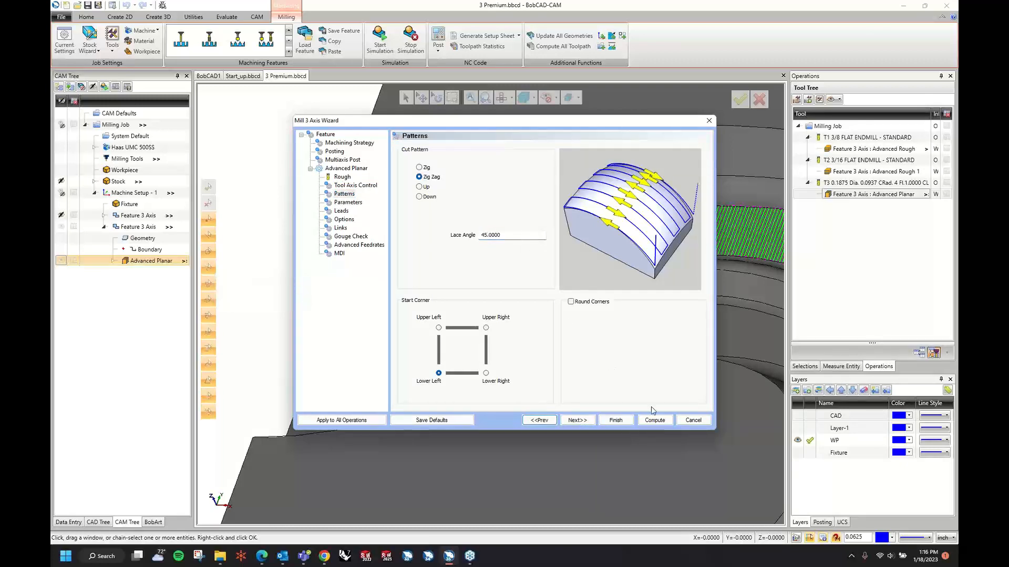
pyautogui.click(654, 420)
# Step: Examine the direction of the angled planar passes along the channel floor and at its wide end
pyautogui.moveTo(408, 264)
pyautogui.mouseDown(button='middle')
pyautogui.moveTo(436, 297)
pyautogui.moveTo(432, 289)
pyautogui.mouseUp(button='middle')
pyautogui.scroll(-2, 451, 210)
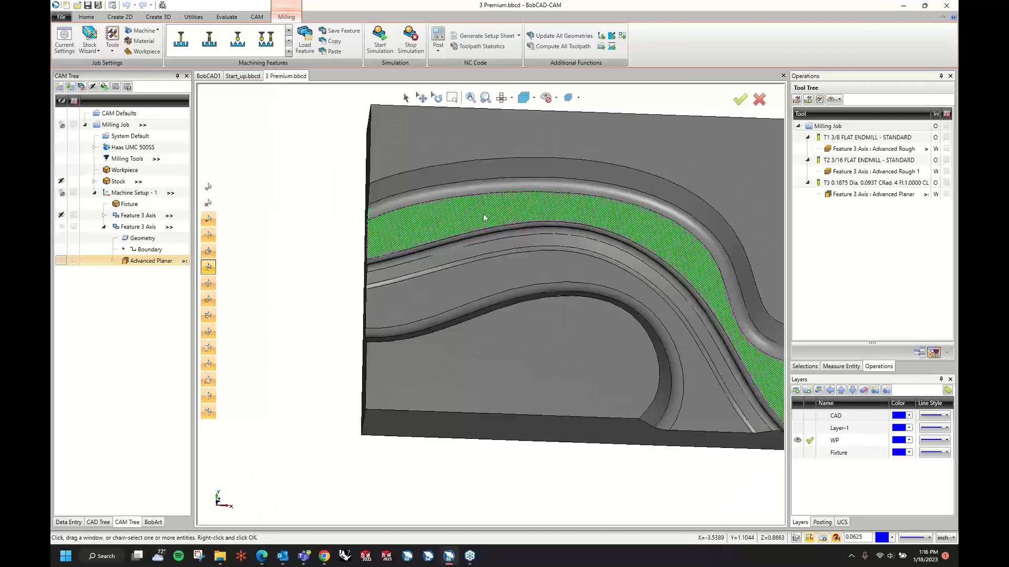
pyautogui.scroll(2, 630, 244)
pyautogui.scroll(-2, 641, 254)
pyautogui.scroll(3, 750, 356)
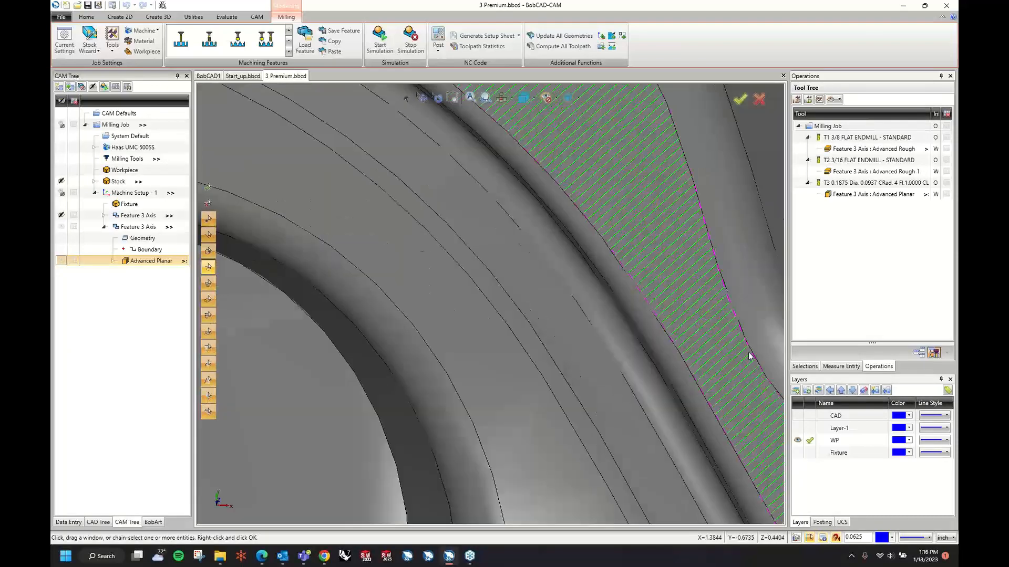
pyautogui.scroll(-1, 614, 320)
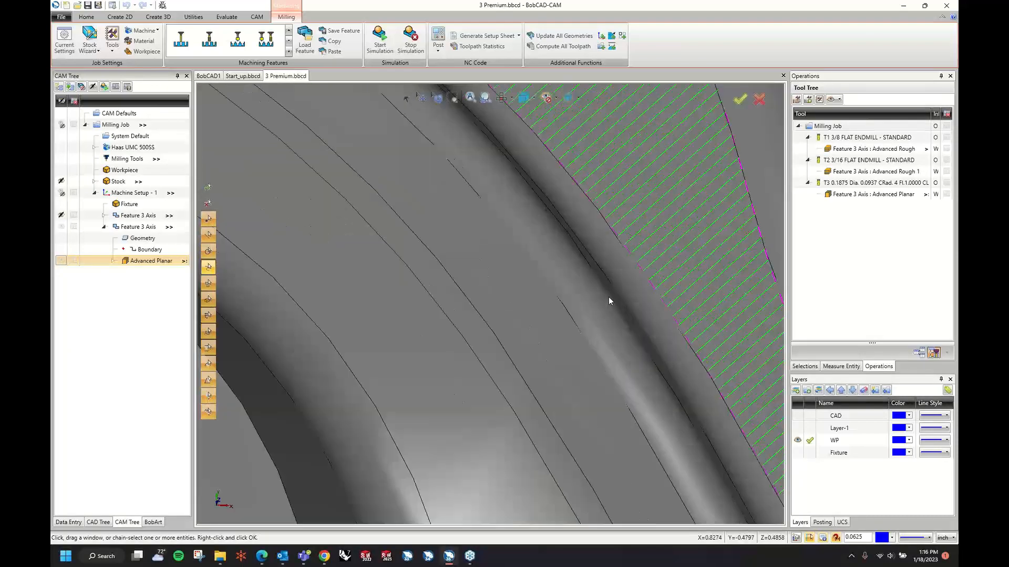
pyautogui.scroll(-2, 606, 293)
pyautogui.scroll(-3, 656, 337)
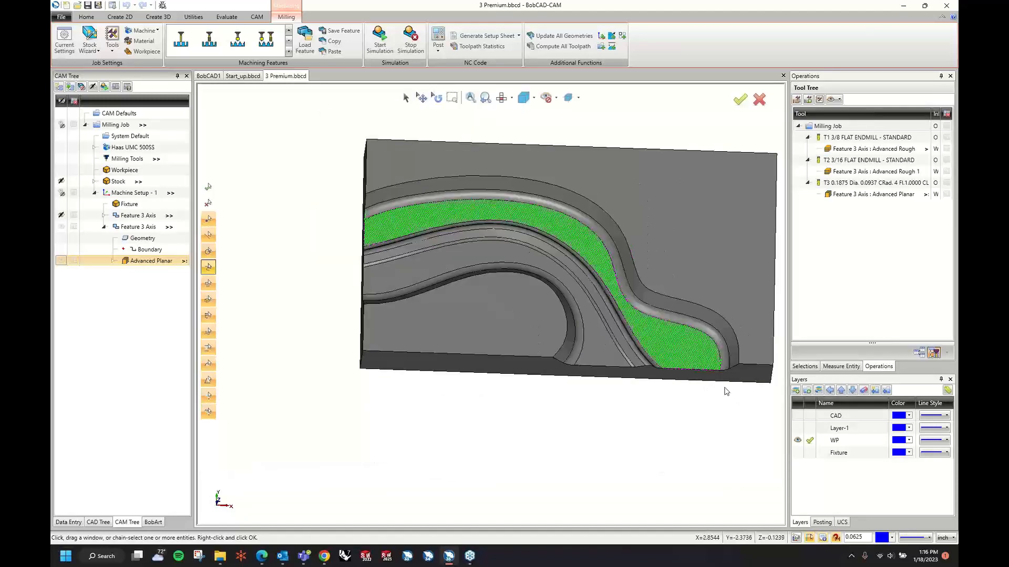
pyautogui.scroll(4, 686, 332)
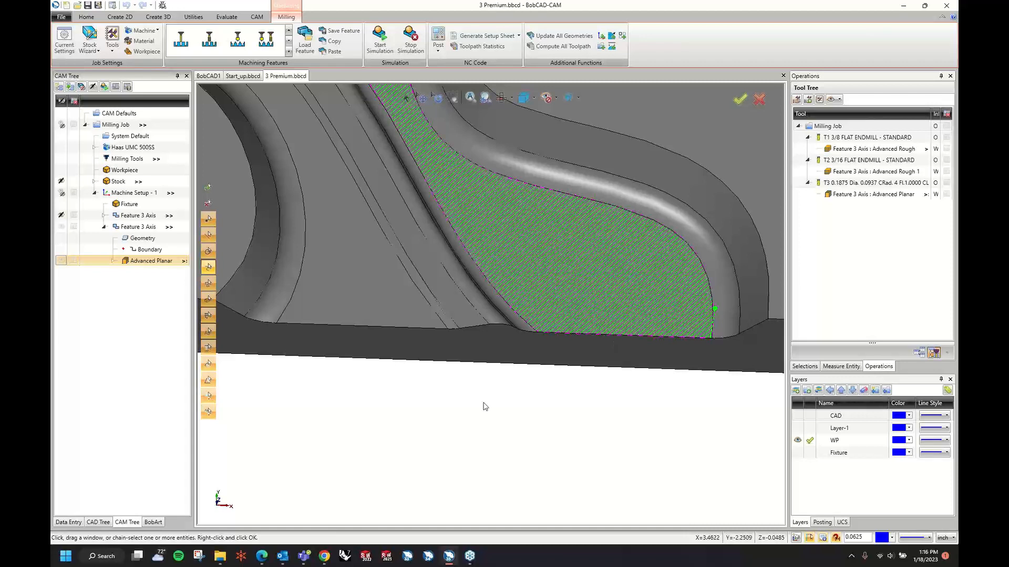
# Step: Edit the Advanced Planar operation to use a lace angle of 135 and compute the toolpath
pyautogui.rightClick(164, 261)
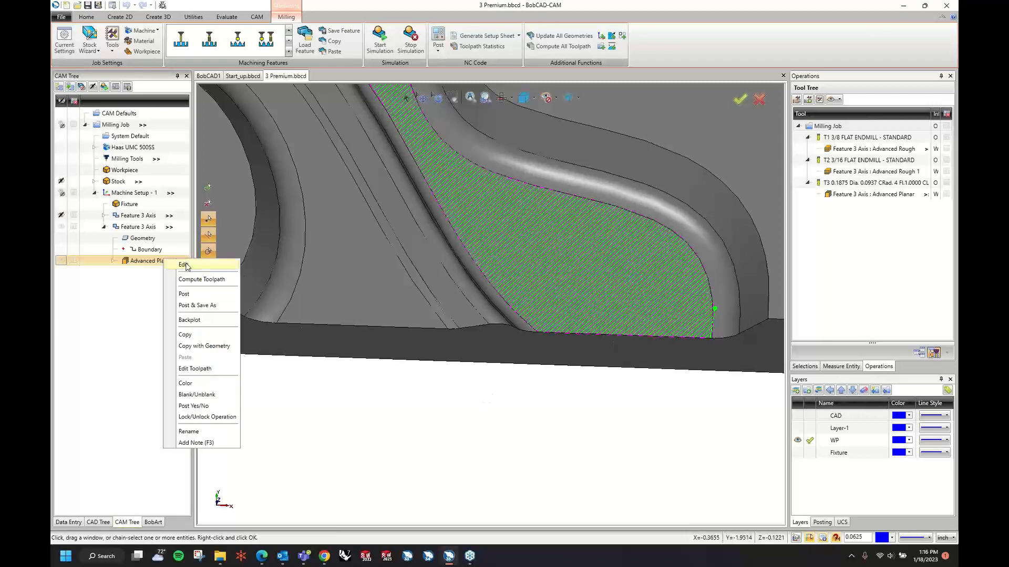
pyautogui.click(184, 265)
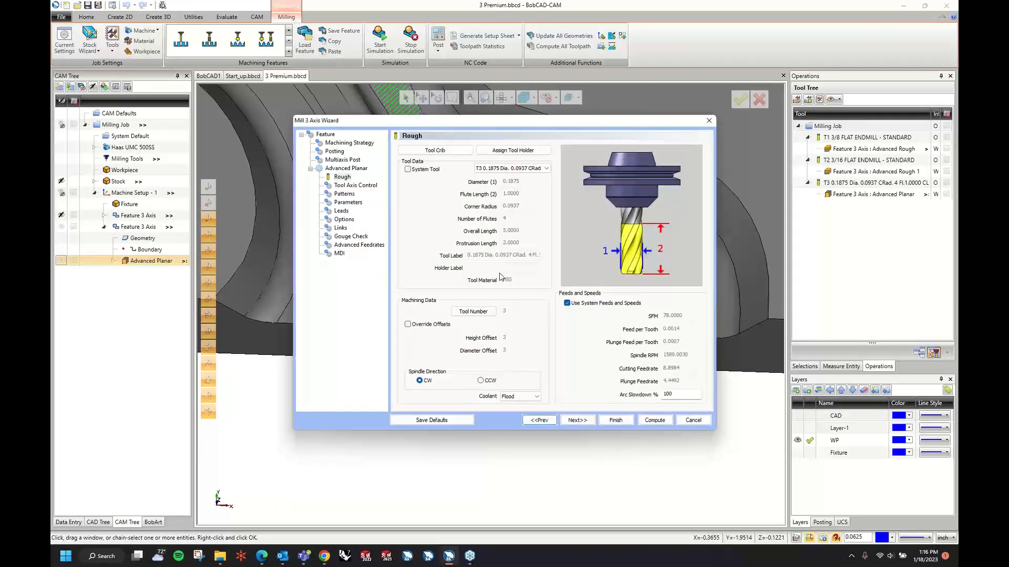
pyautogui.click(574, 421)
pyautogui.click(574, 421)
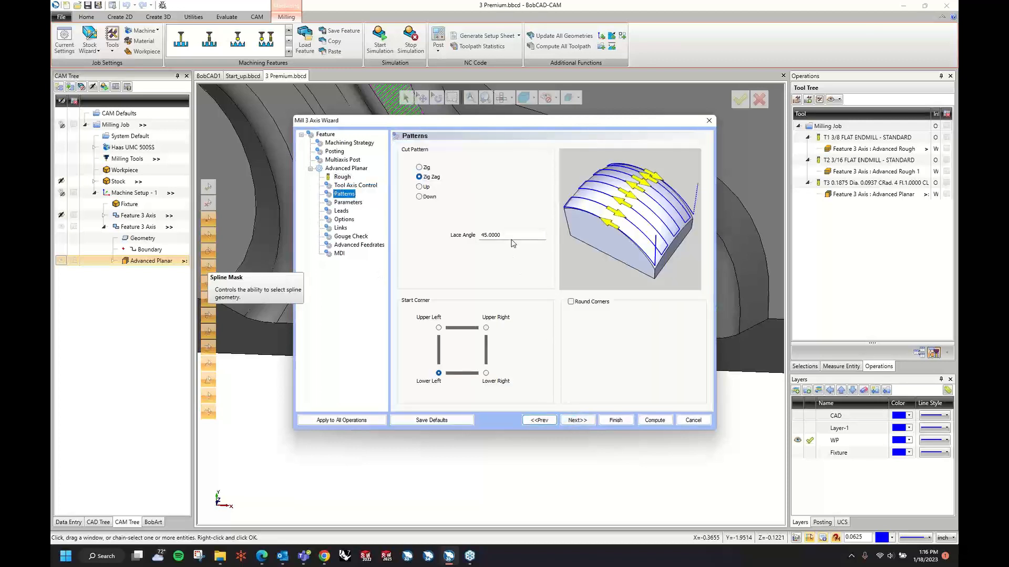
pyautogui.doubleClick(509, 234)
pyautogui.write('135')
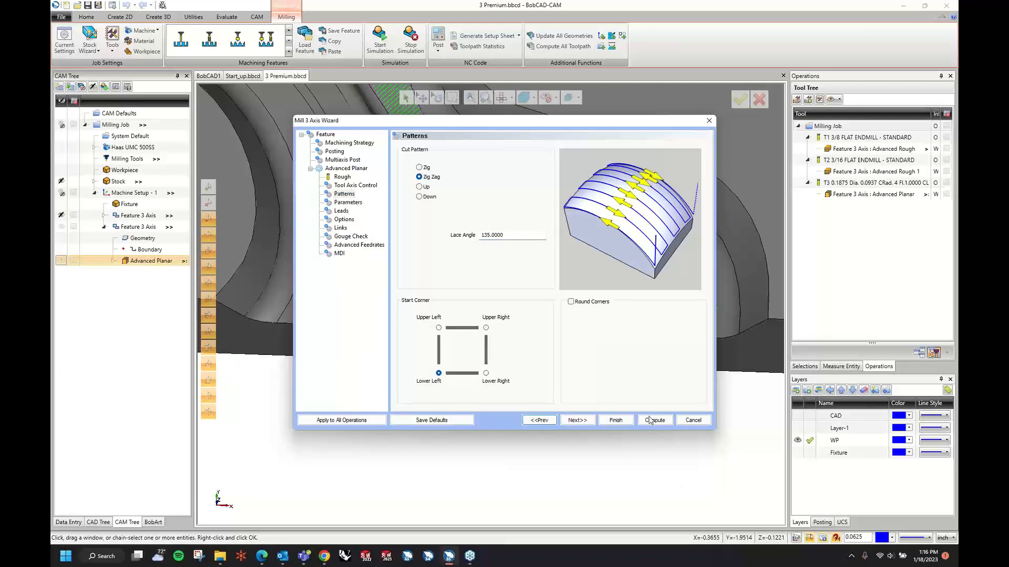
pyautogui.click(649, 420)
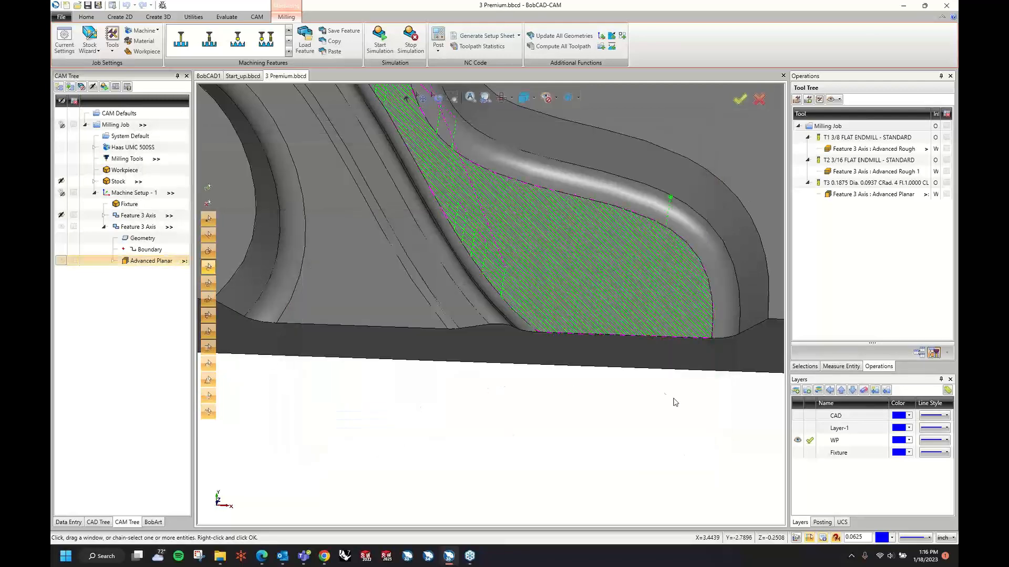
pyautogui.scroll(-2, 742, 420)
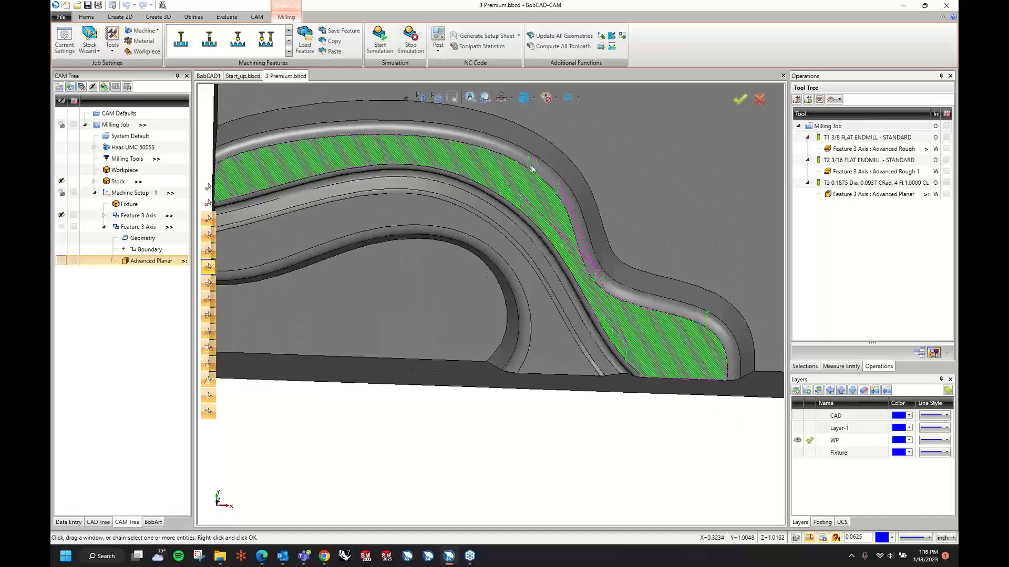
# Step: Start the machining simulation, jump to the Advanced Planar operation and run it
pyautogui.click(380, 40)
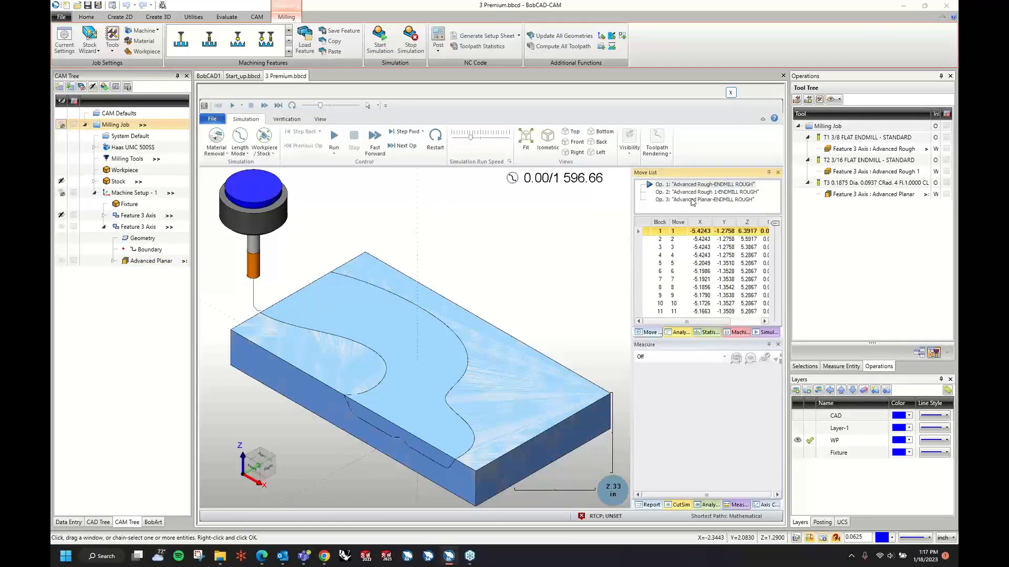
pyautogui.click(691, 200)
pyautogui.doubleClick(694, 202)
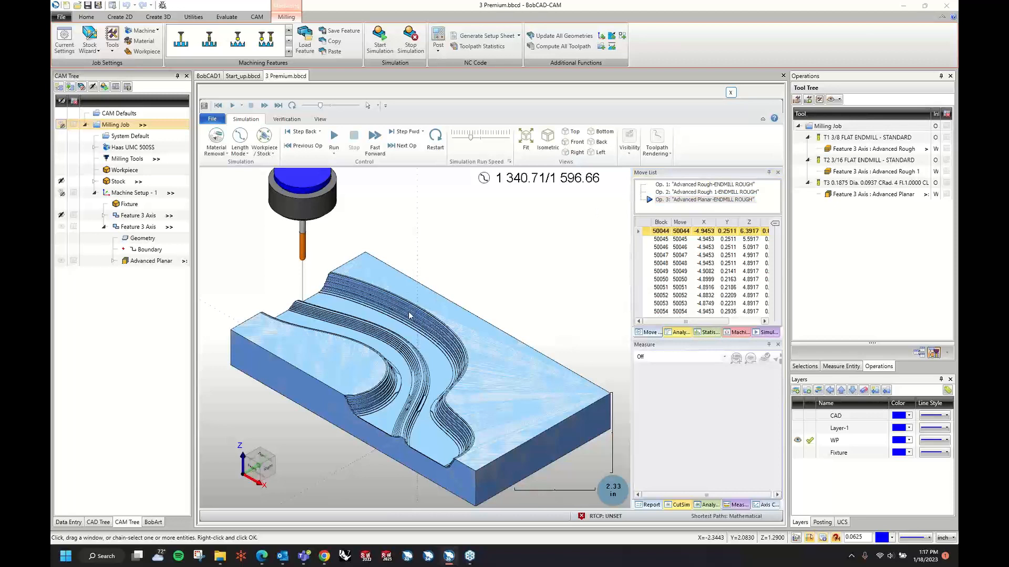
pyautogui.click(334, 137)
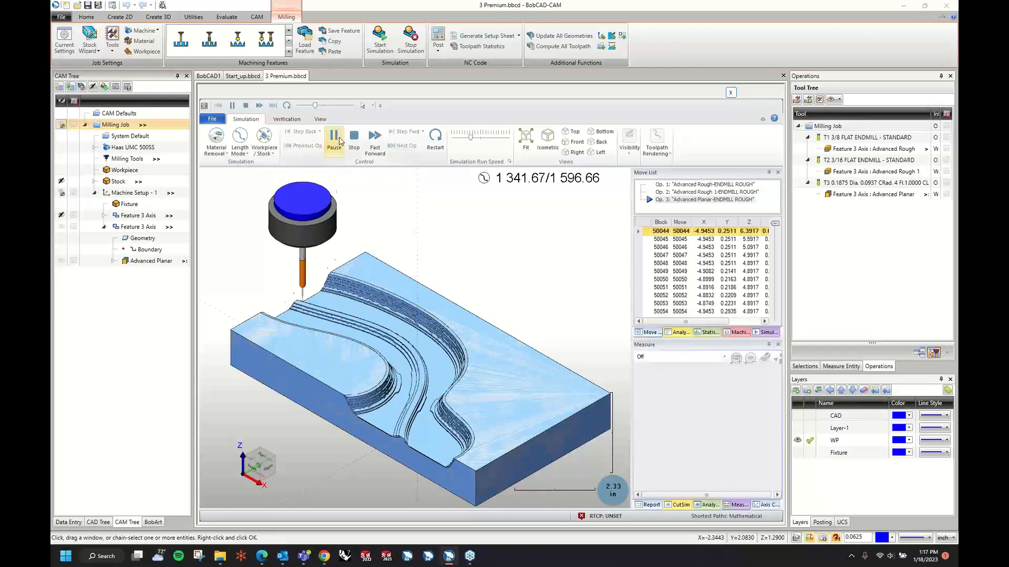
# Step: Follow the planar cut to its end and examine the finish along the channel floor and its wall edges up close
pyautogui.scroll(1, 346, 318)
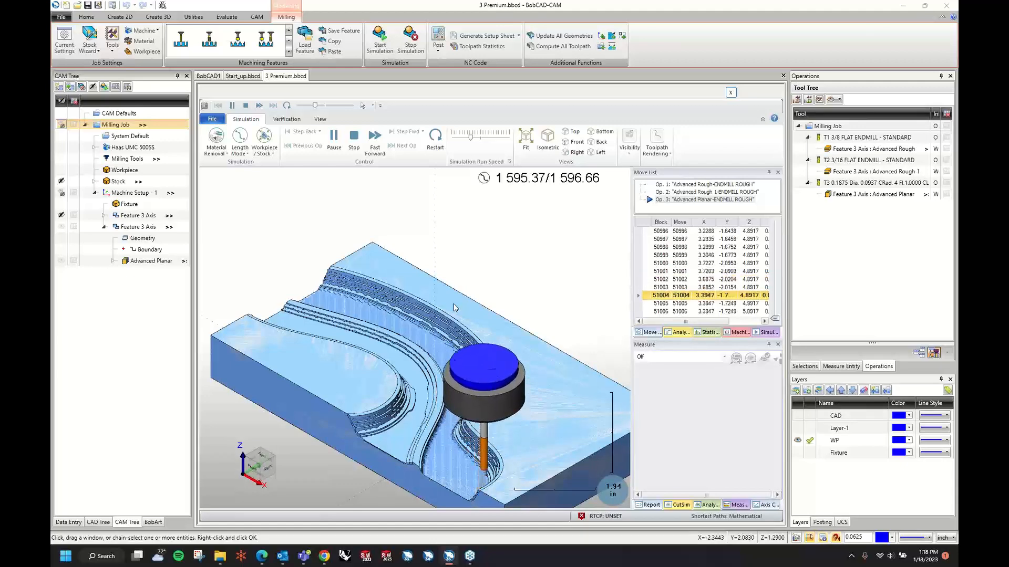
pyautogui.scroll(5, 445, 485)
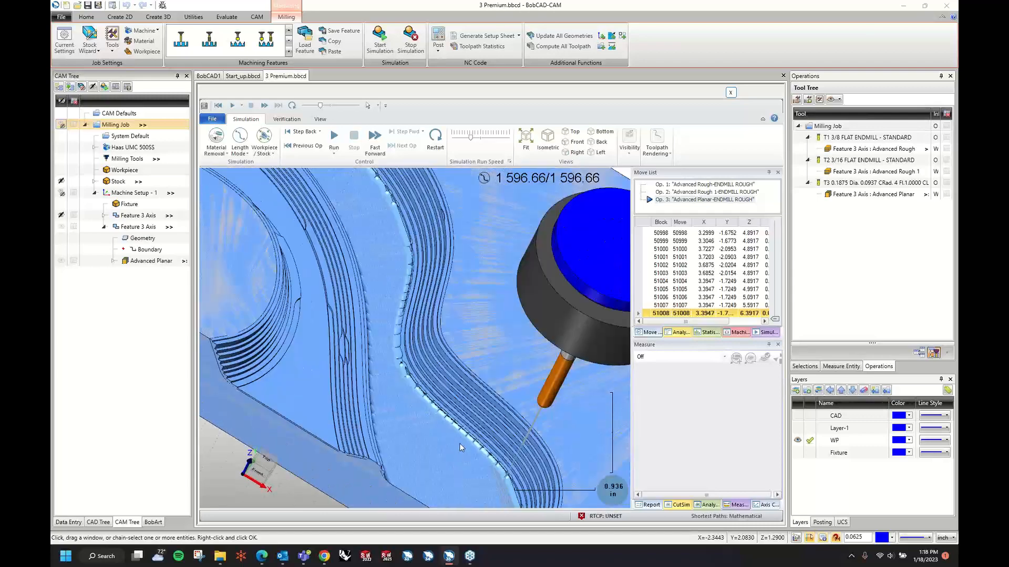
pyautogui.moveTo(418, 416); pyautogui.dragTo(397, 398, button='middle')
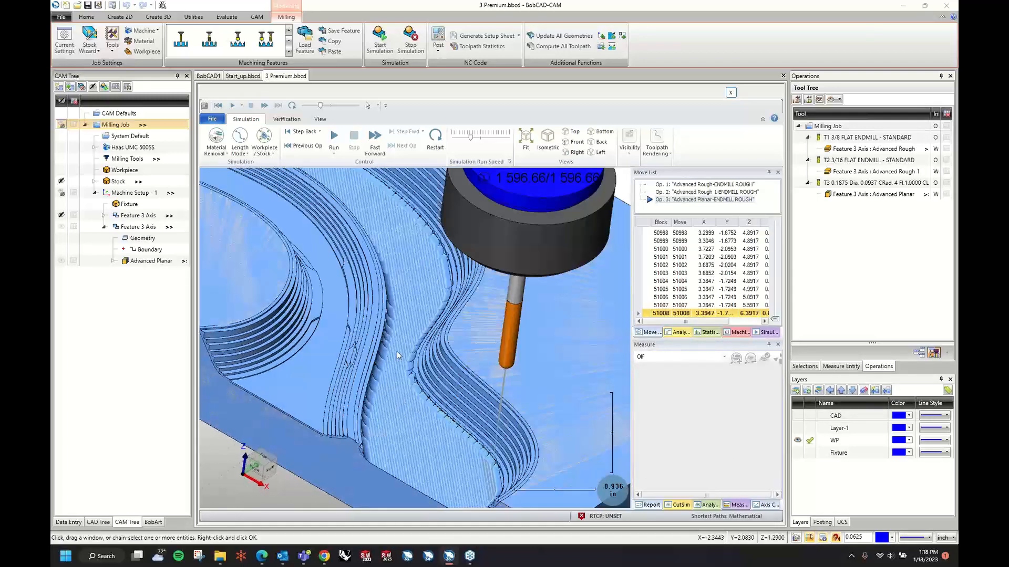
pyautogui.scroll(-4, 404, 351)
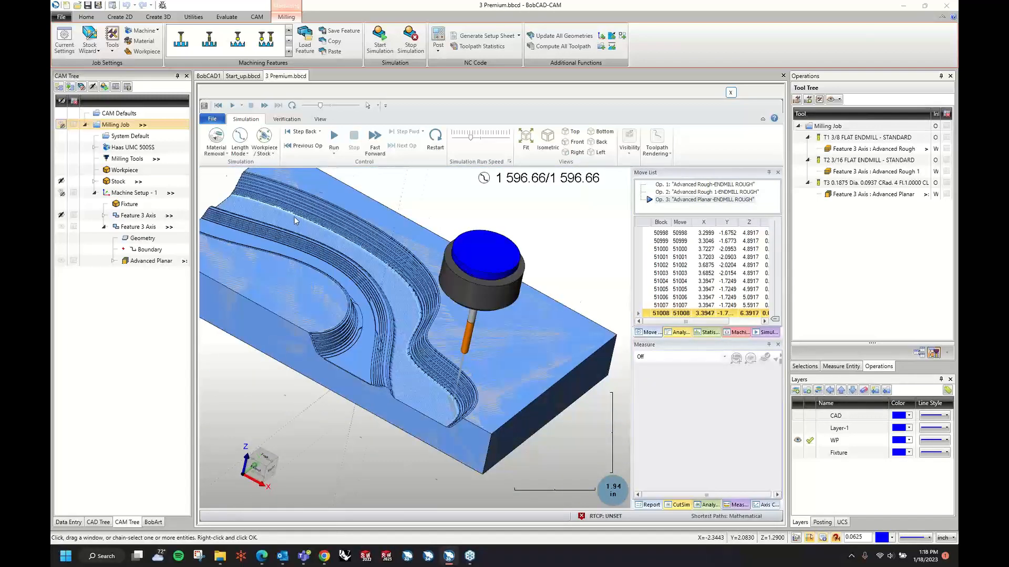
pyautogui.scroll(6, 295, 216)
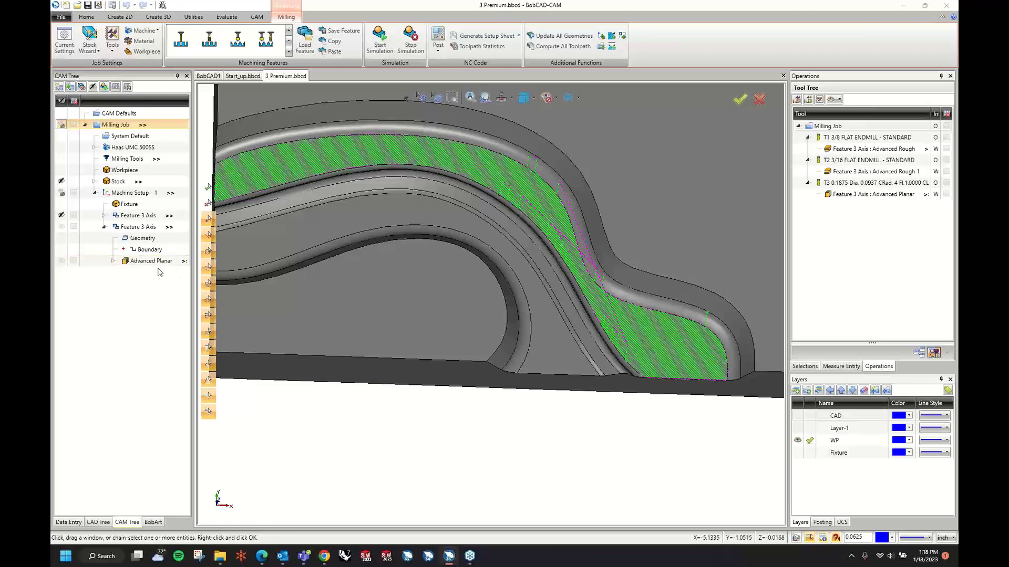
# Step: Collapse the second Feature 3 Axis, blank its toolpath and turn off its posting
pyautogui.click(105, 228)
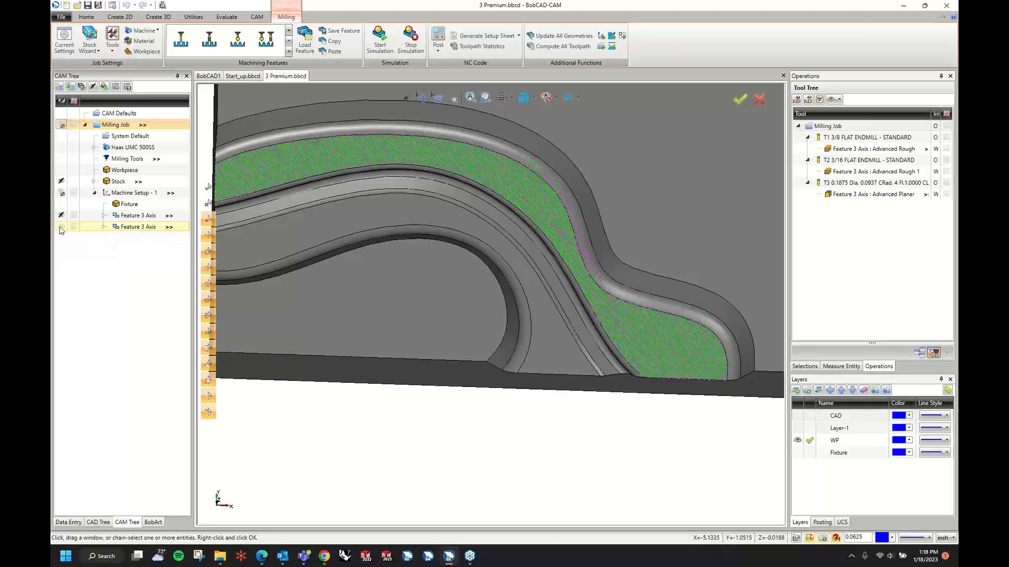
pyautogui.click(62, 227)
pyautogui.click(74, 226)
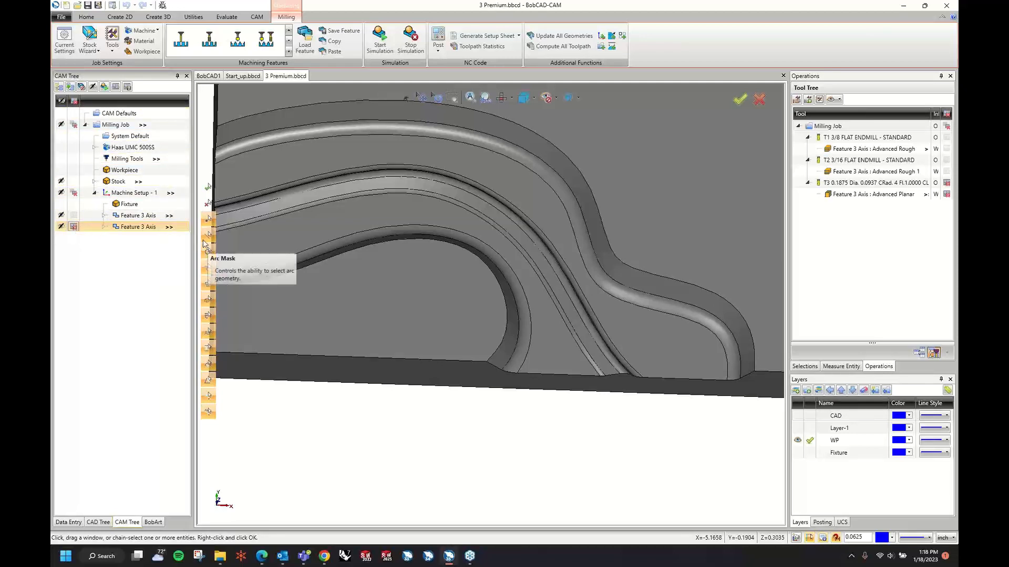
# Step: Review the CAM page of the system settings, keep the CAM tree style as Extended, and confirm the settings
pyautogui.click(113, 6)
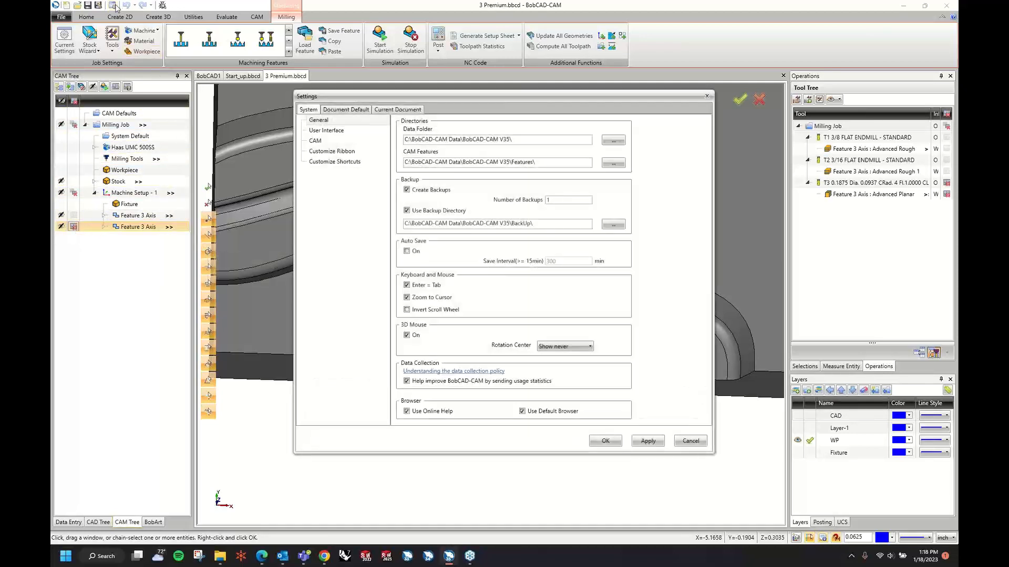
pyautogui.click(326, 142)
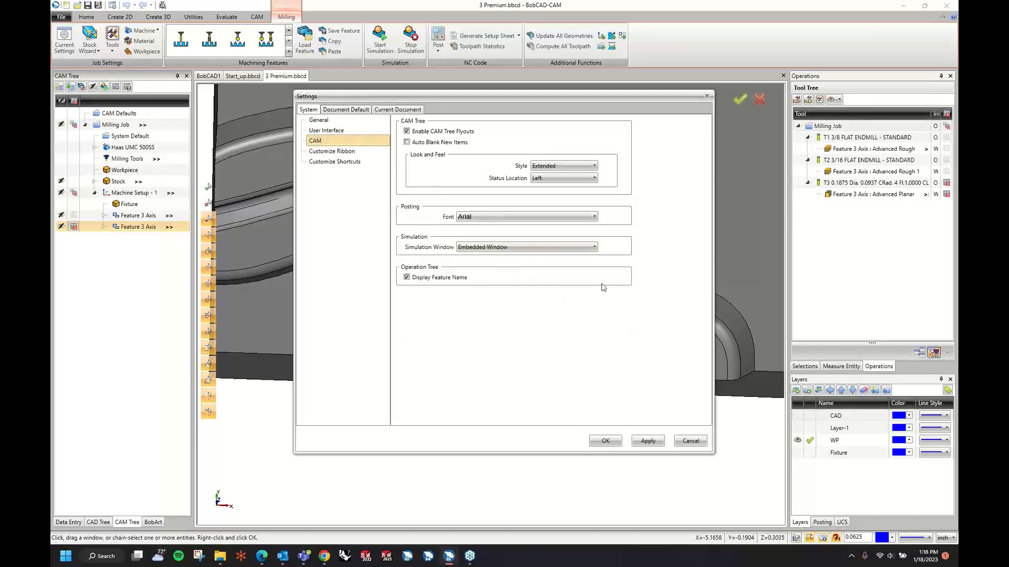
pyautogui.click(588, 168)
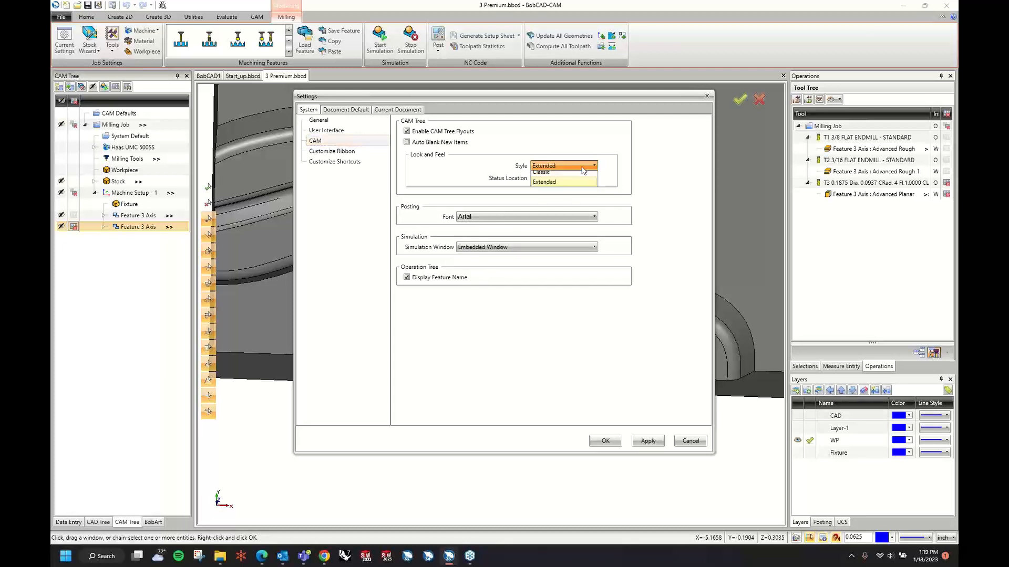
pyautogui.click(557, 186)
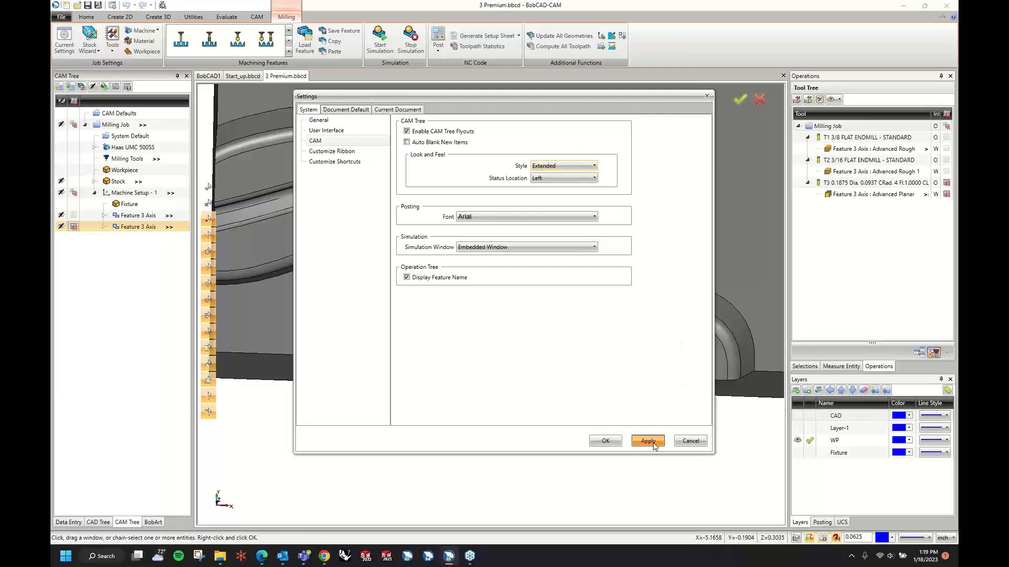
pyautogui.click(605, 440)
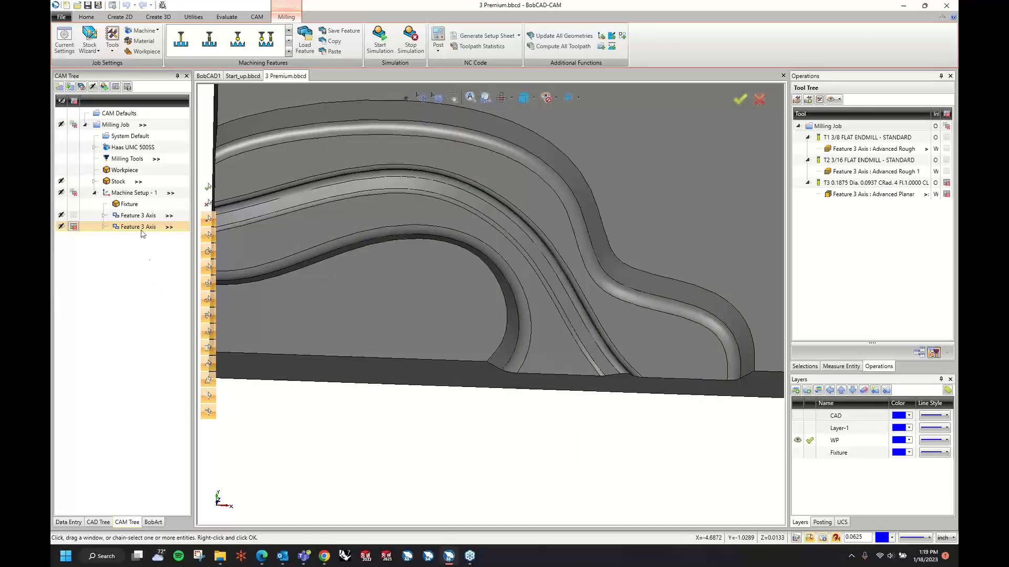
# Step: Add a Mill Multiaxis feature to Machine Setup - 1 with the Surface toolpath Morph between 2 curves and proceed to its parameters
pyautogui.rightClick(140, 194)
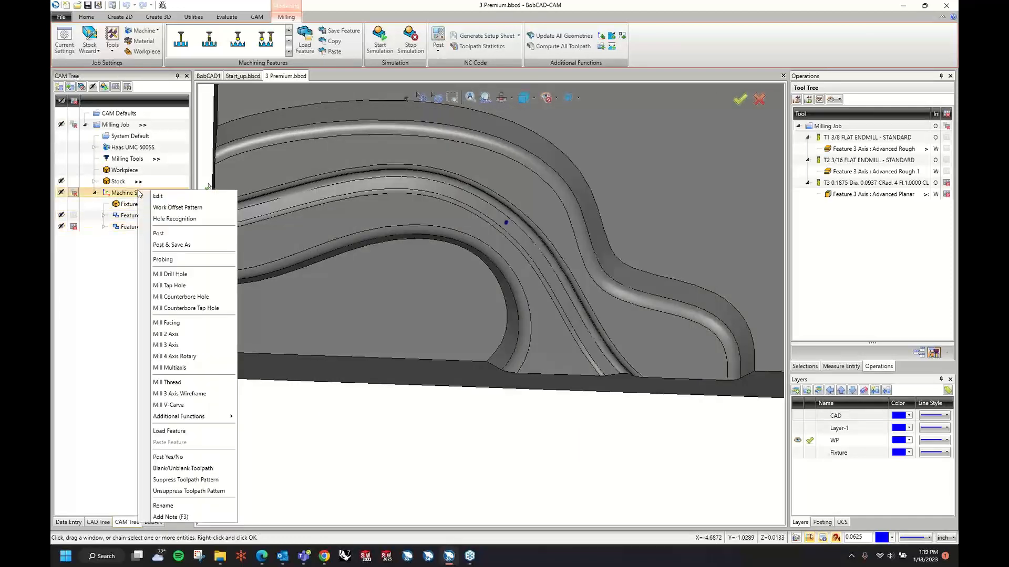
pyautogui.click(173, 368)
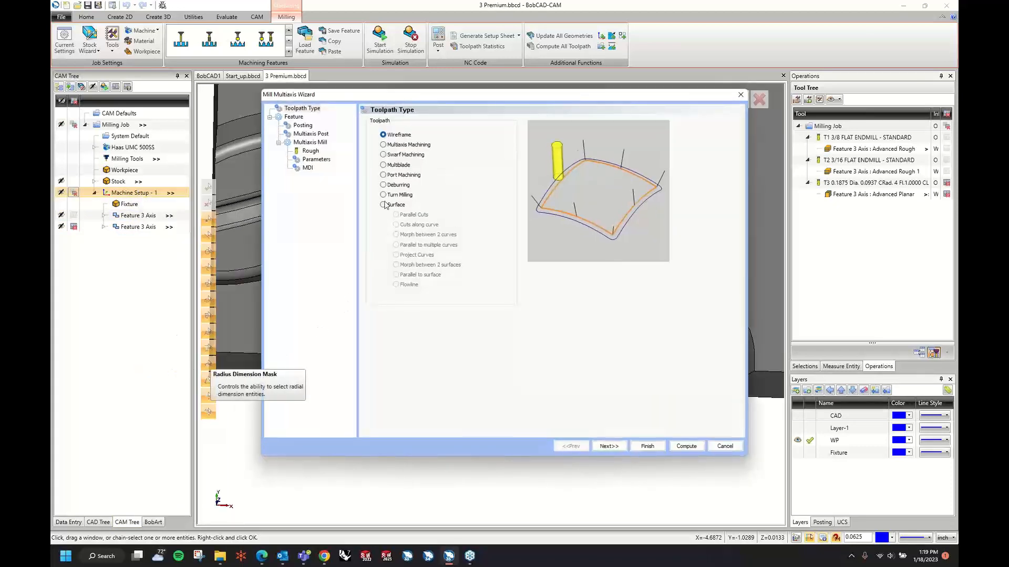
pyautogui.click(384, 205)
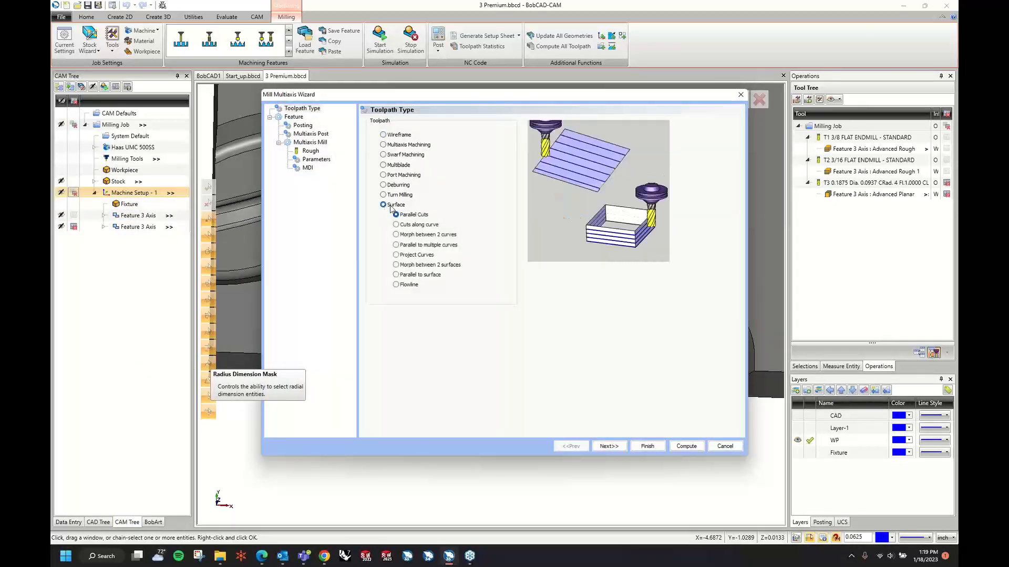
pyautogui.click(396, 234)
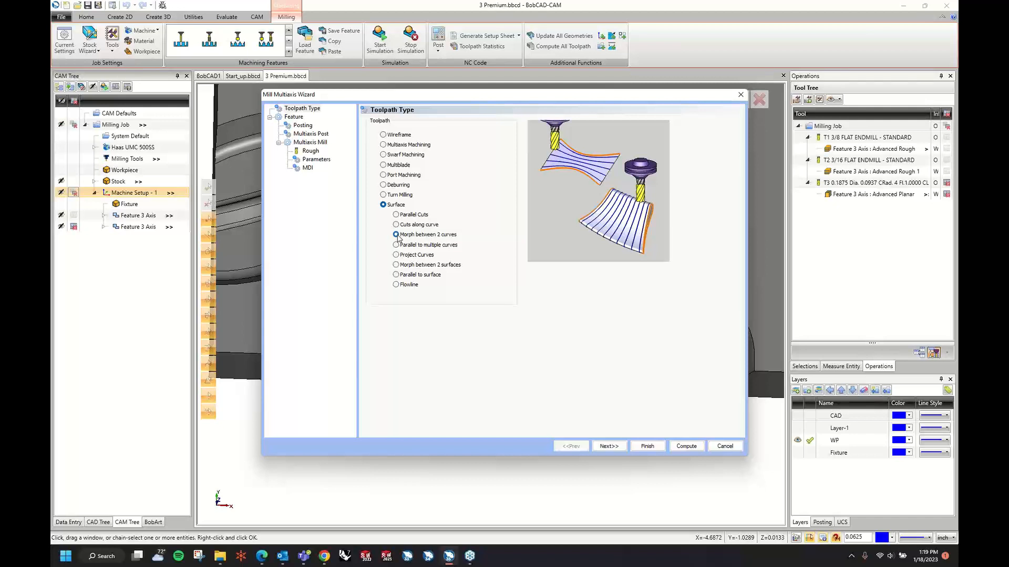
pyautogui.click(609, 446)
pyautogui.click(608, 447)
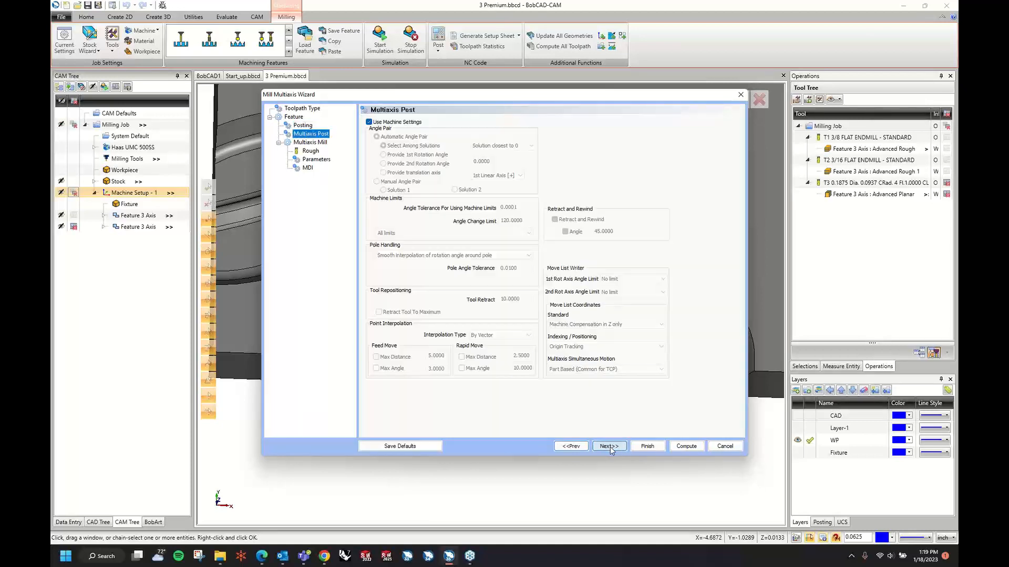
pyautogui.click(608, 446)
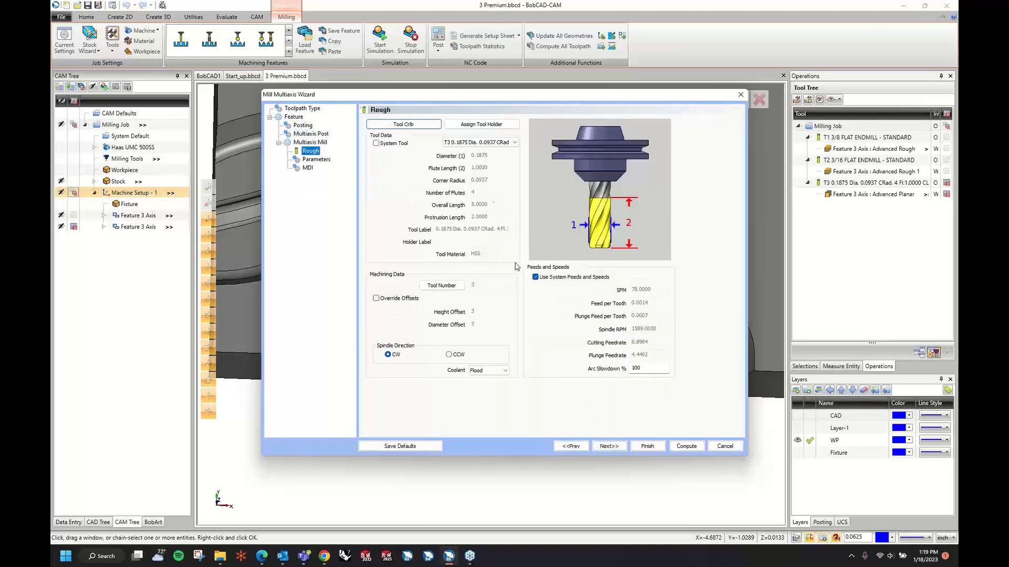
pyautogui.click(608, 446)
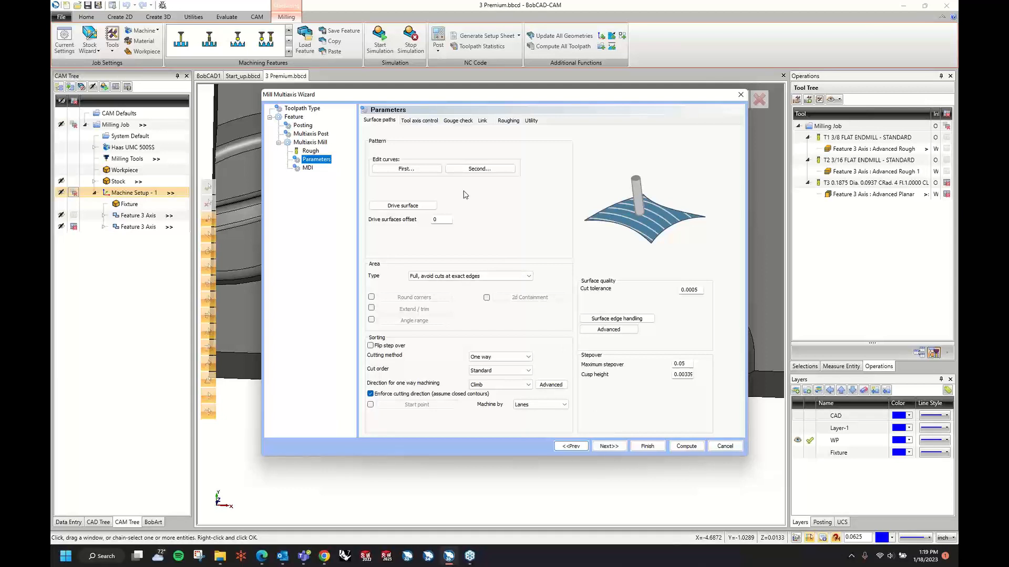
# Step: Assign the channel floor's outer edge as the first curve and its inner edge as the second curve
pyautogui.click(436, 169)
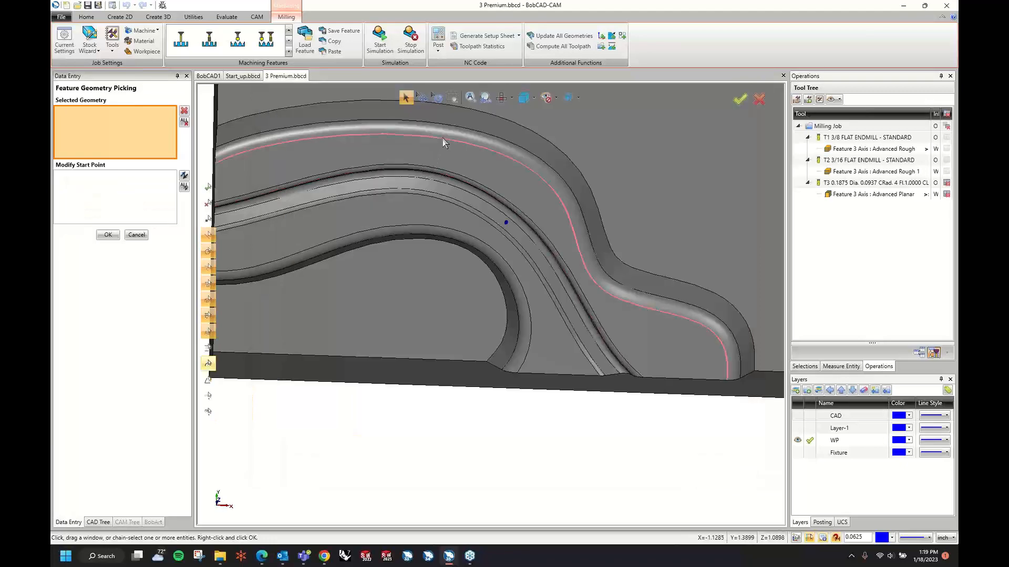
pyautogui.click(443, 139)
pyautogui.rightClick(442, 155)
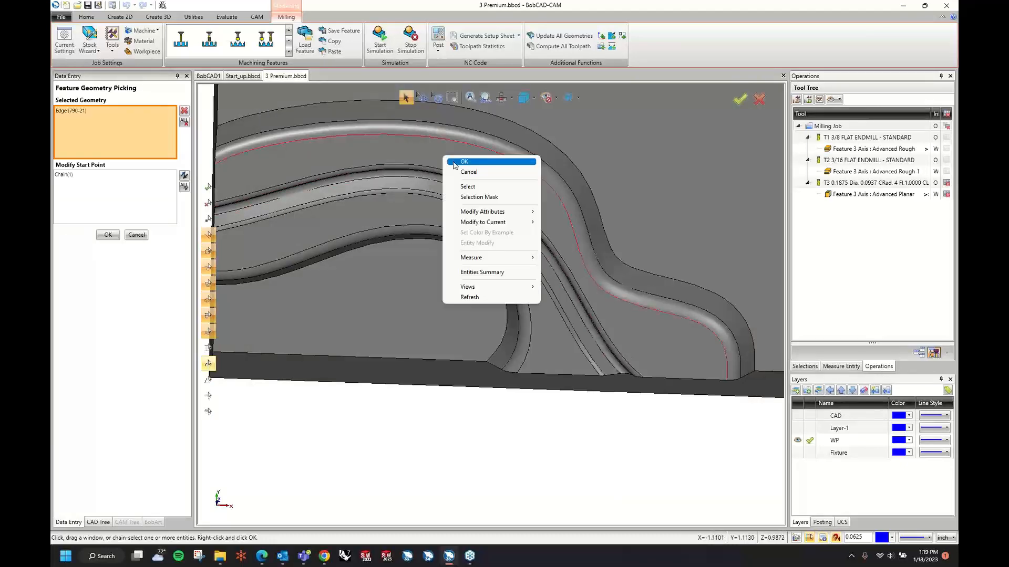
pyautogui.click(455, 162)
pyautogui.click(455, 169)
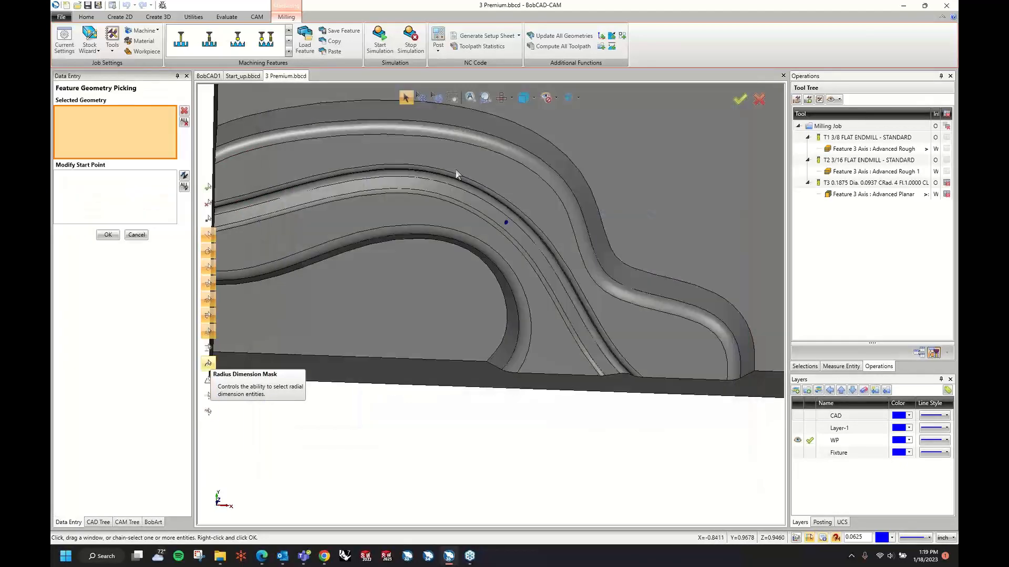
pyautogui.click(457, 170)
pyautogui.rightClick(468, 158)
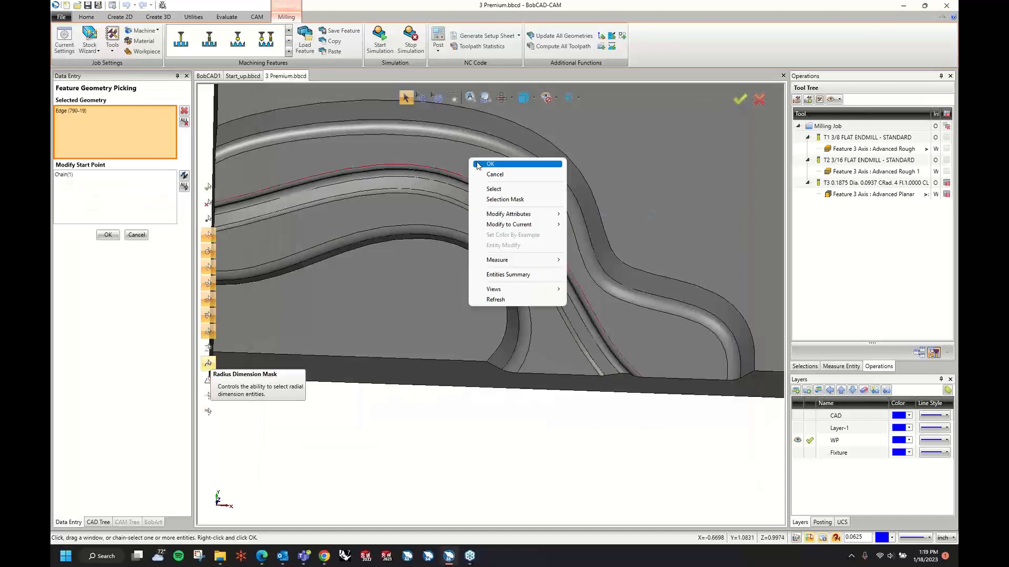
pyautogui.click(477, 164)
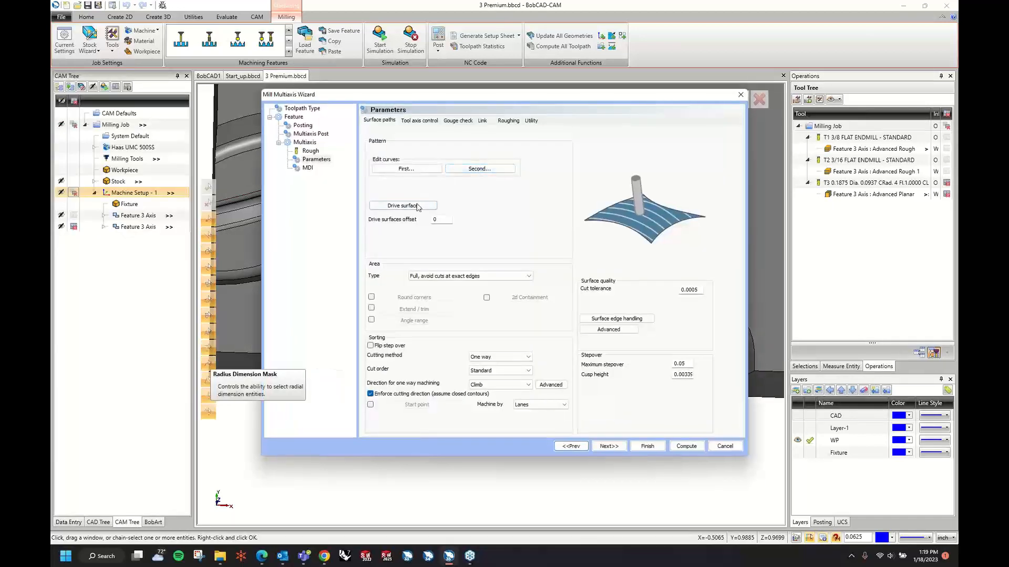
# Step: Assign the channel floor face as the drive surface of the multiaxis toolpath
pyautogui.click(417, 206)
pyautogui.click(506, 222)
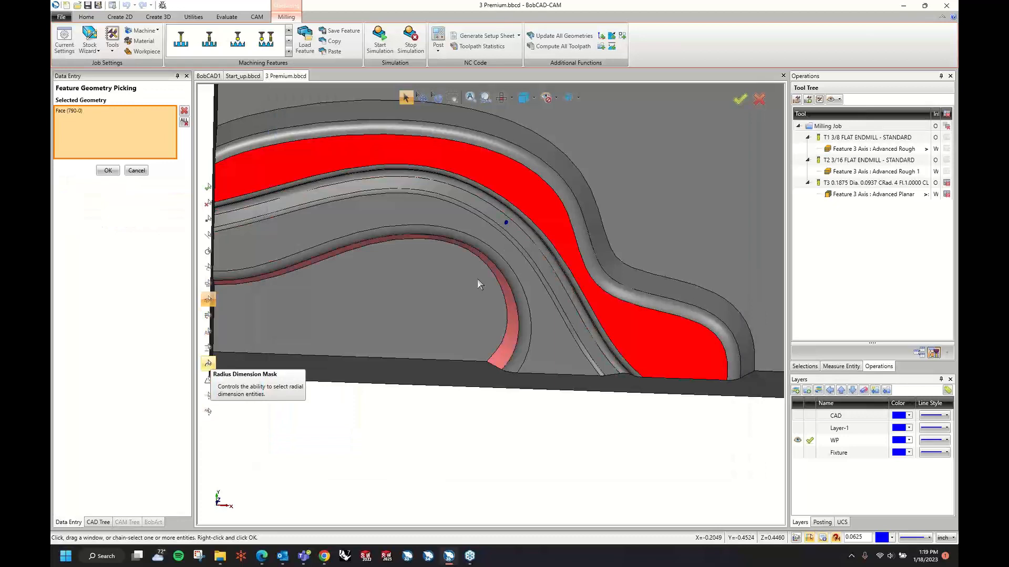
pyautogui.rightClick(538, 458)
pyautogui.click(573, 314)
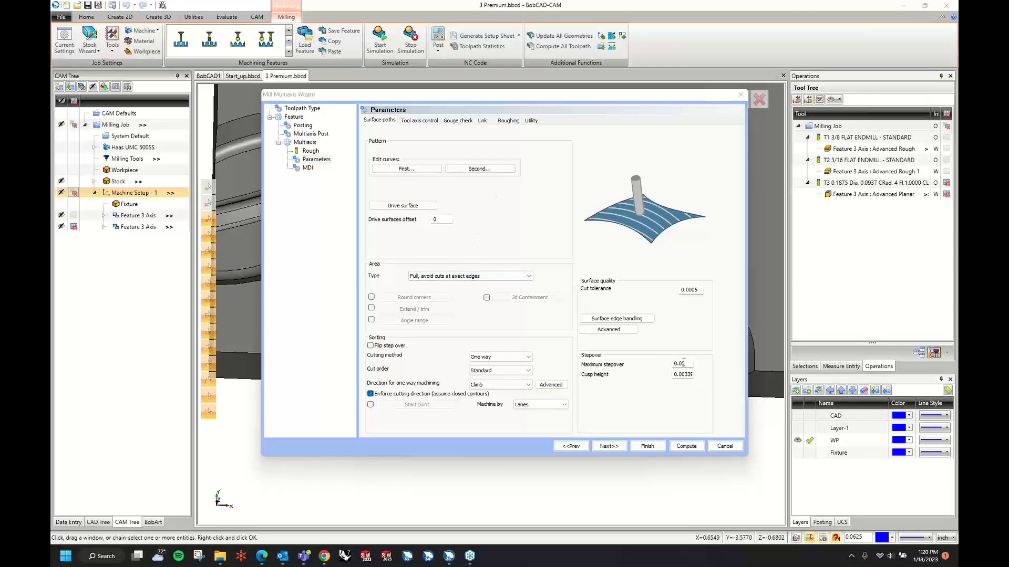
# Step: Set the maximum stepover to 0.03 and the output format to 3 Axis, and compute the Morph between 2 curves toolpath
pyautogui.moveTo(682, 364); pyautogui.dragTo(694, 363)
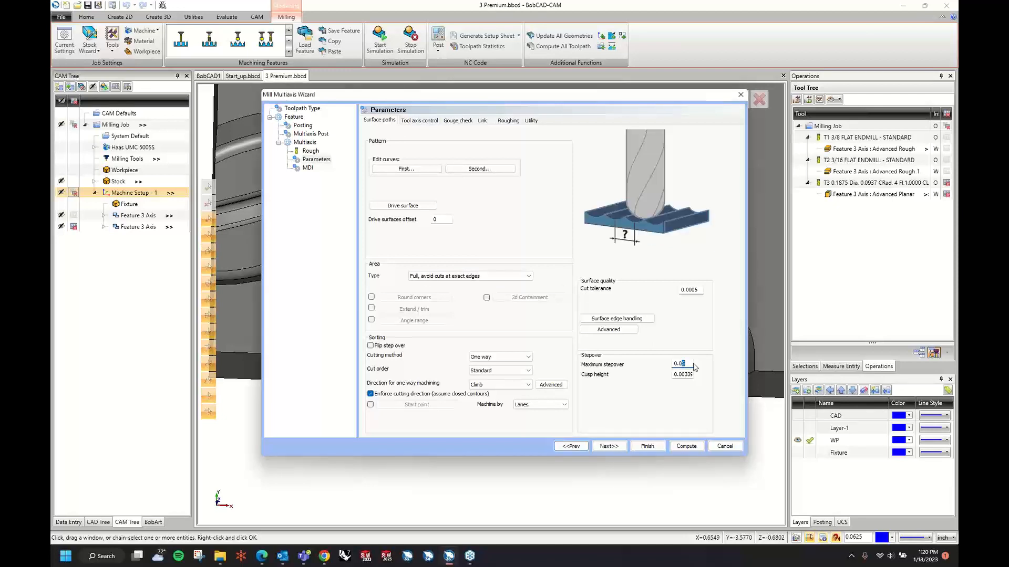
pyautogui.write('3')
pyautogui.press('Tab')
pyautogui.click(418, 120)
pyautogui.click(437, 136)
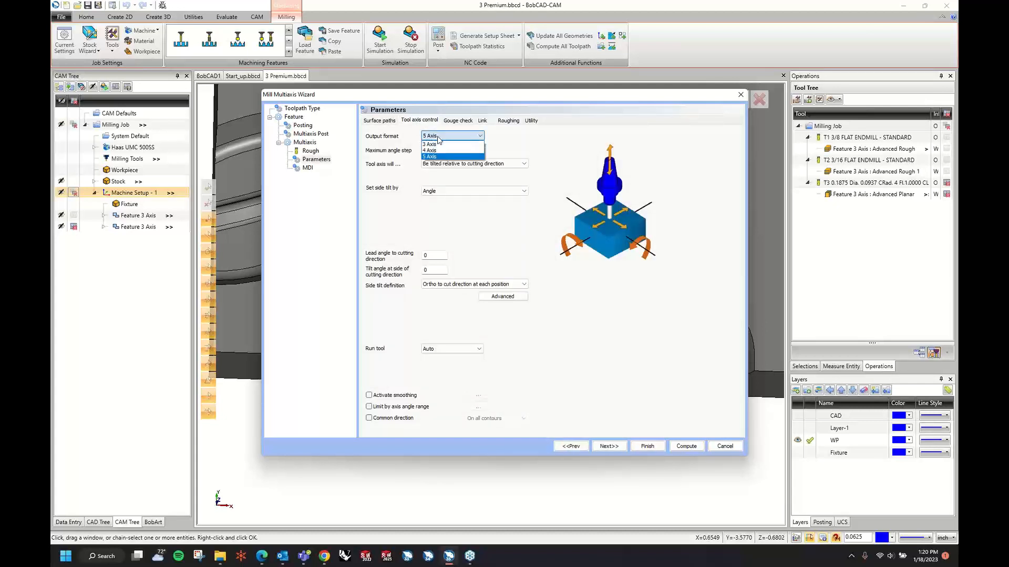
pyautogui.click(444, 144)
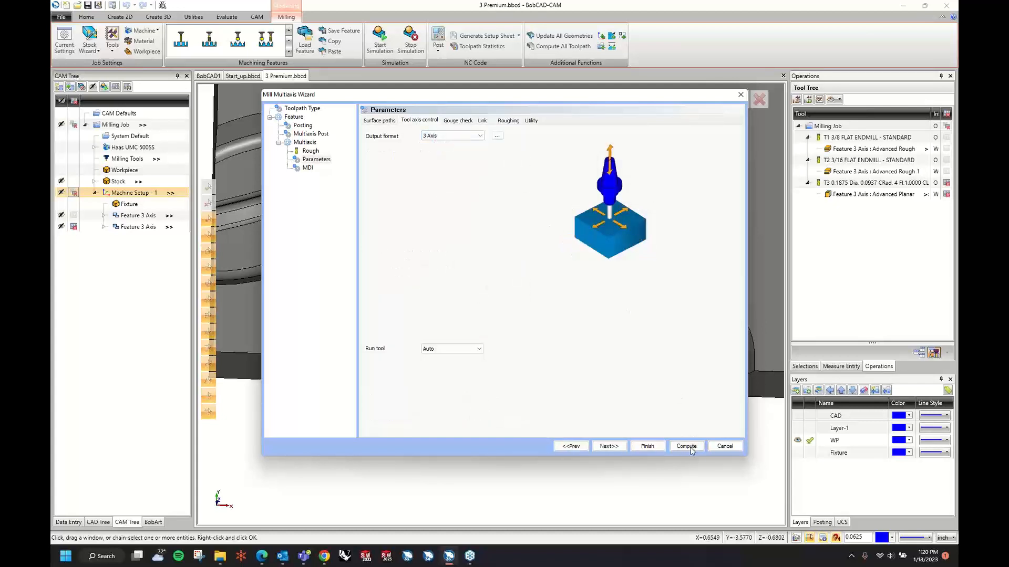
pyautogui.click(686, 446)
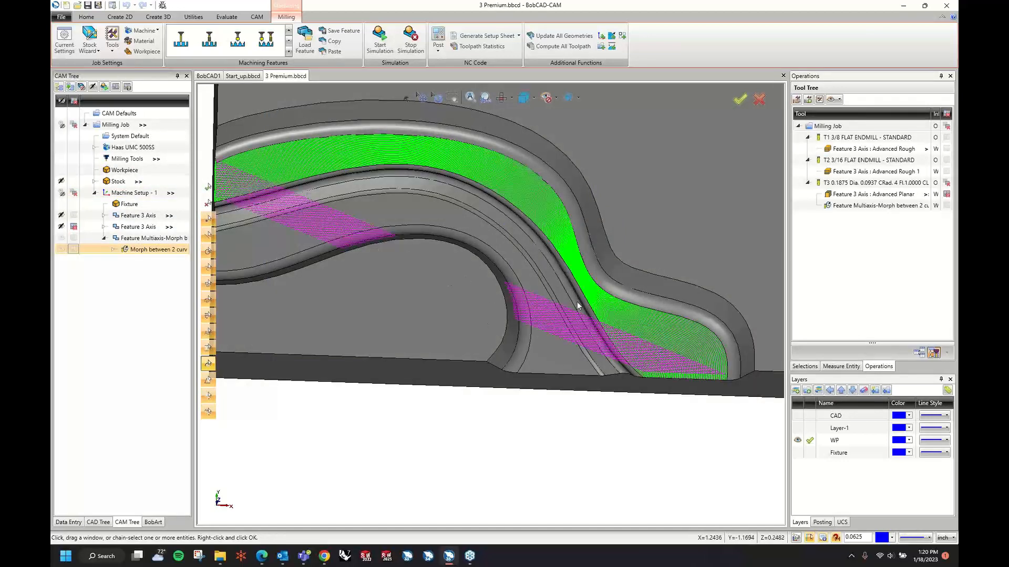
# Step: Examine the computed morph toolpath along the channel floor, including its spacing in the narrow and wide areas
pyautogui.moveTo(577, 302); pyautogui.dragTo(411, 426, button='middle')
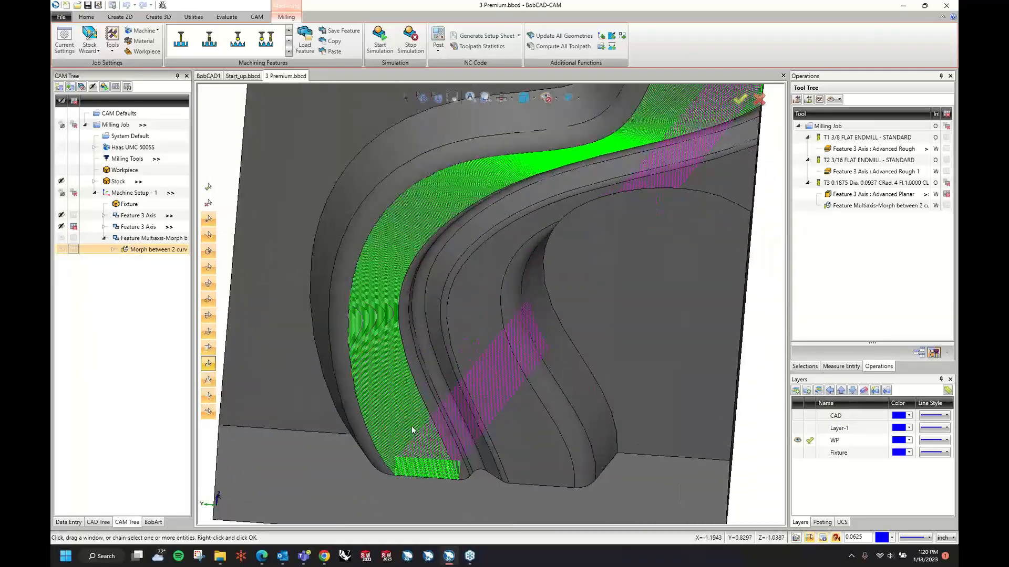
pyautogui.scroll(5, 427, 457)
pyautogui.scroll(-3, 403, 332)
pyautogui.scroll(3, 400, 320)
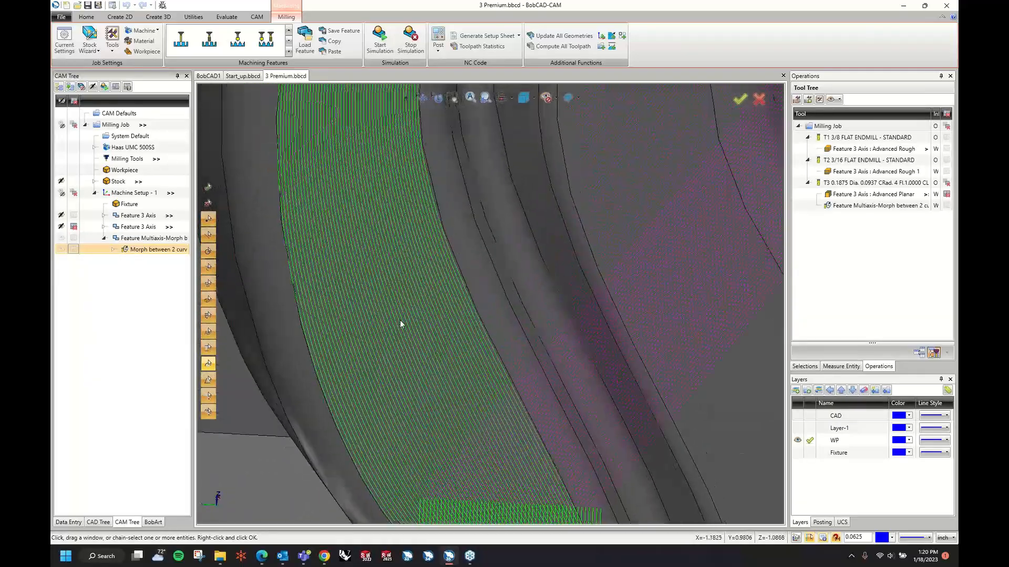
pyautogui.moveTo(401, 324); pyautogui.dragTo(518, 251, button='middle')
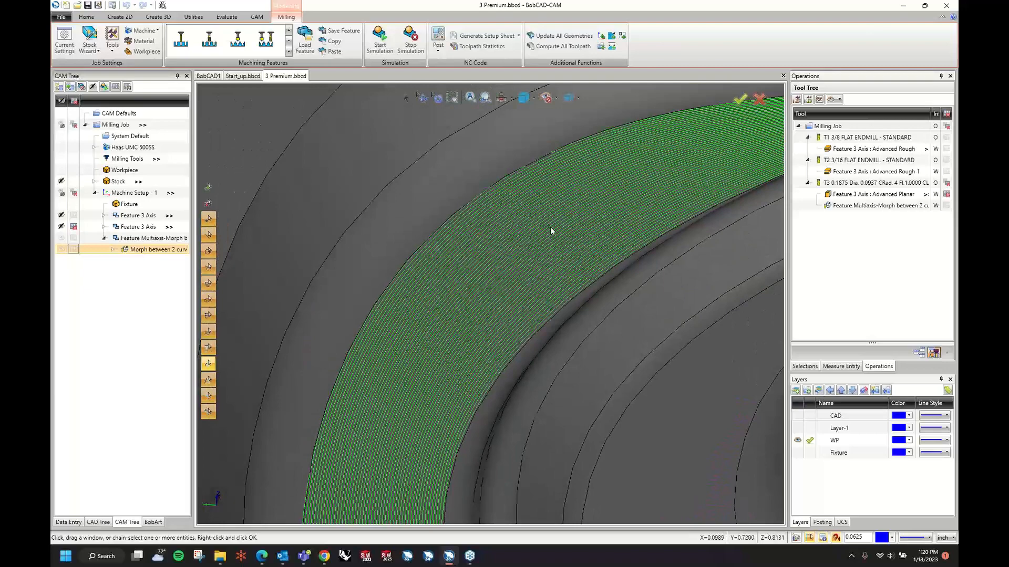
pyautogui.scroll(-3, 459, 291)
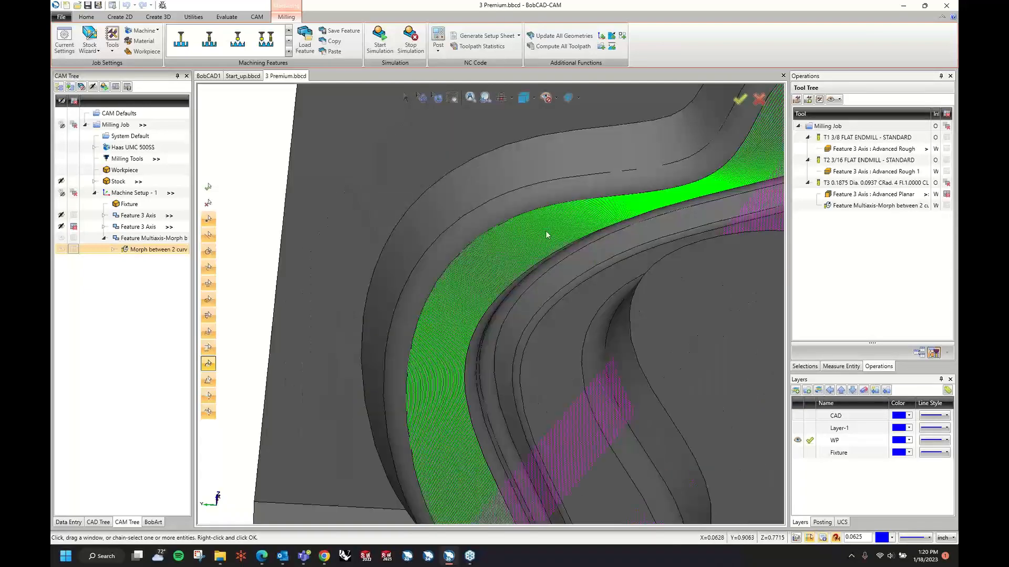
pyautogui.scroll(5, 731, 178)
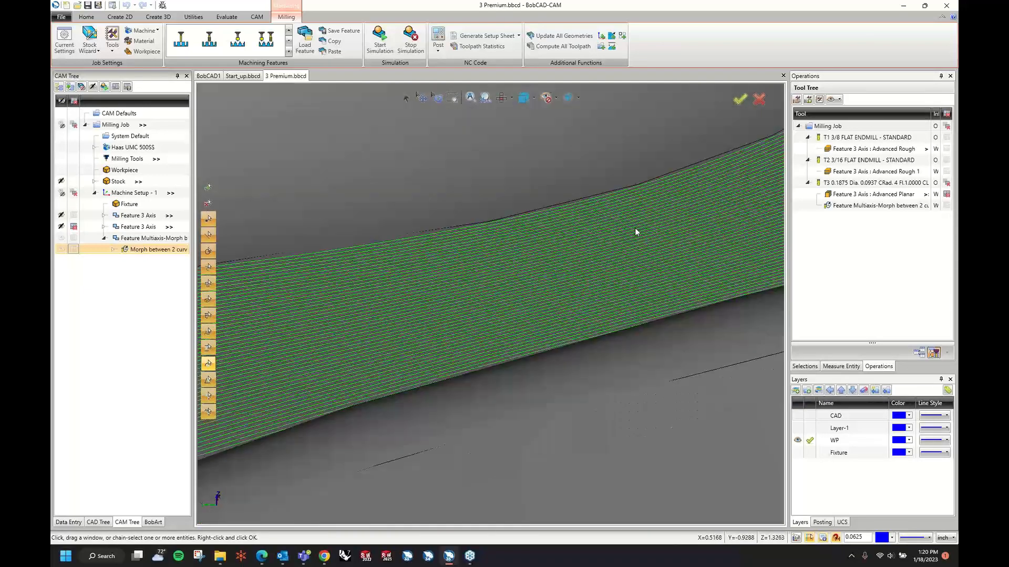
pyautogui.scroll(-5, 631, 230)
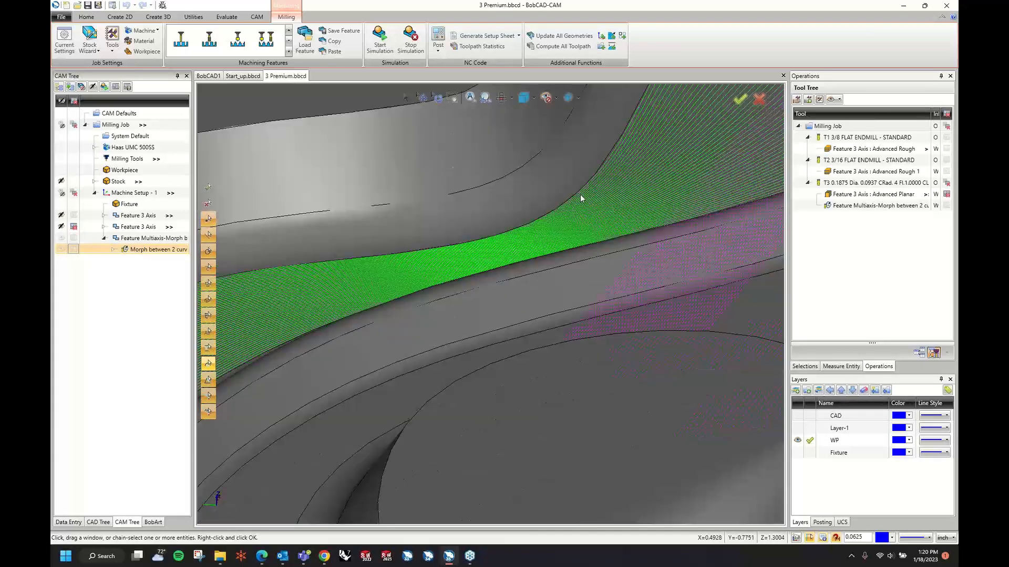
pyautogui.scroll(5, 667, 137)
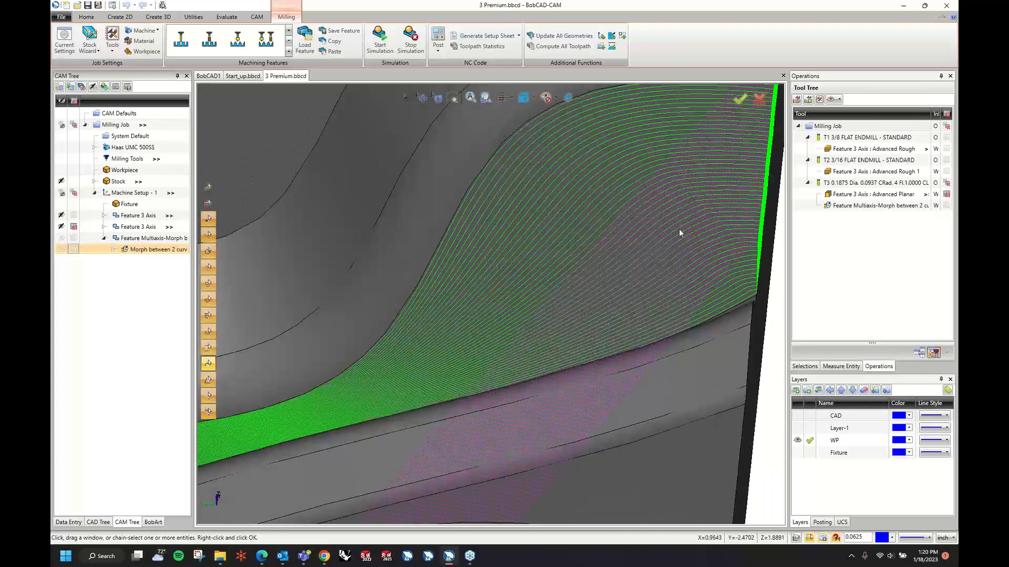
# Step: Edit the Morph between 2 curves operation to use the Zigzag cutting method and recompute its toolpath
pyautogui.rightClick(157, 254)
pyautogui.click(173, 257)
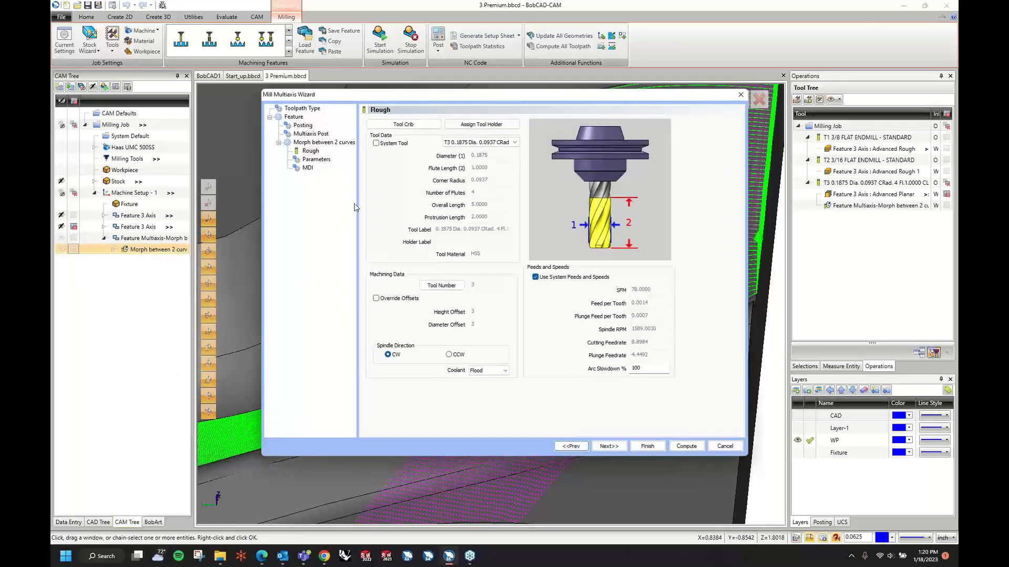
pyautogui.click(315, 159)
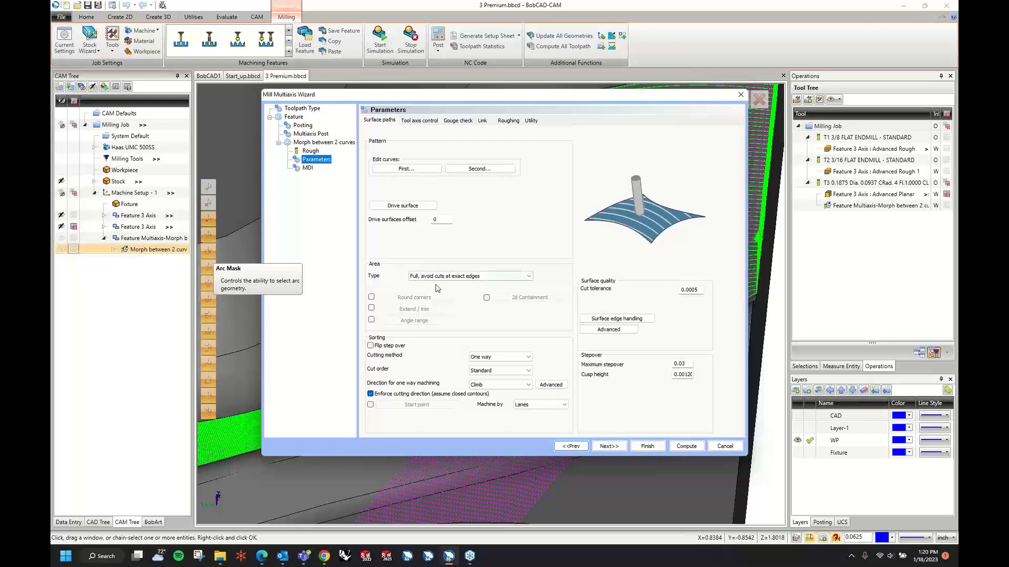
pyautogui.click(494, 359)
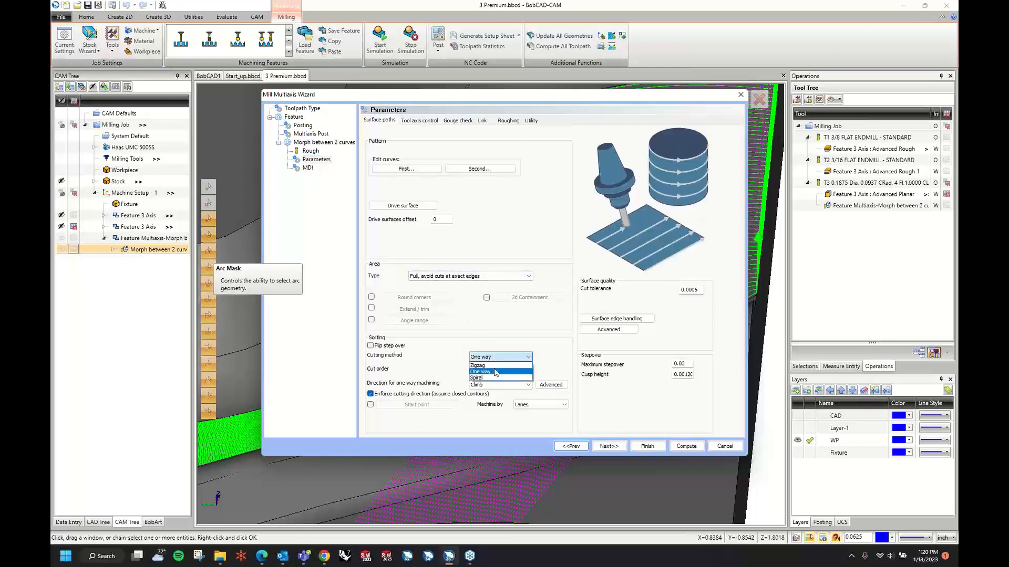
pyautogui.click(494, 361)
pyautogui.click(494, 359)
pyautogui.click(494, 365)
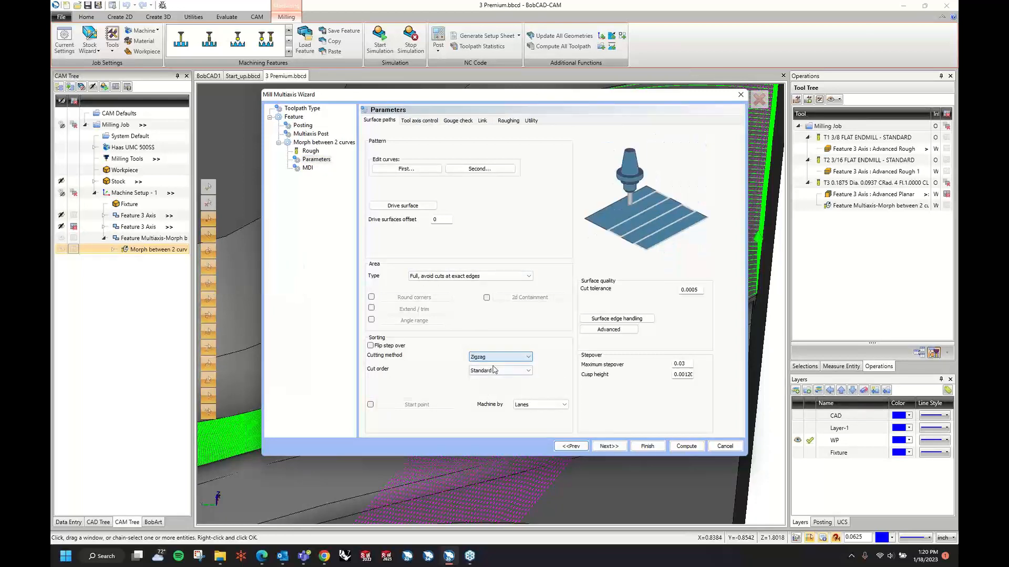
pyautogui.click(686, 447)
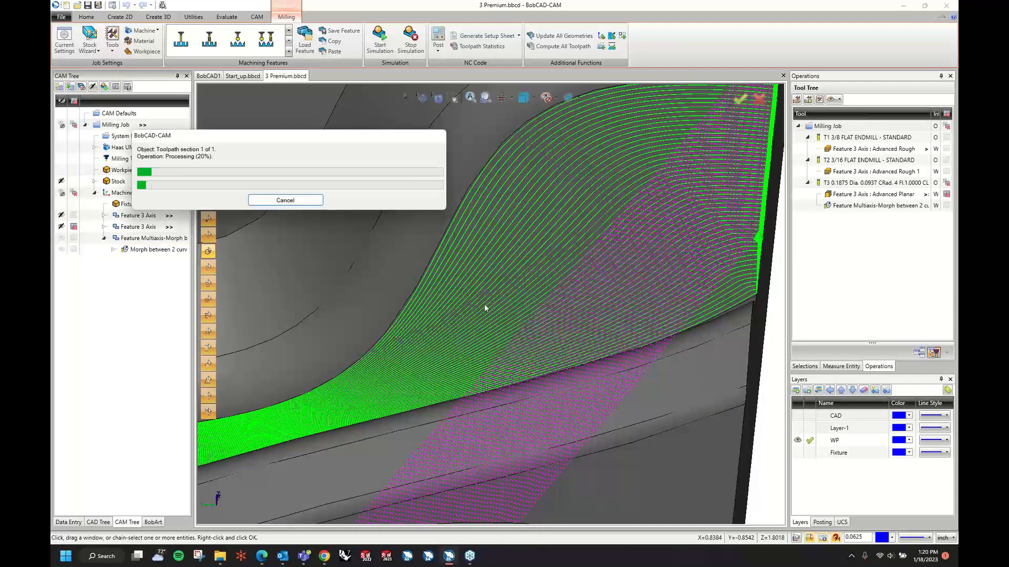
# Step: Start the machining simulation and run it from the Morph between 2 curves operation at an adjusted run speed
pyautogui.scroll(-10, 541, 280)
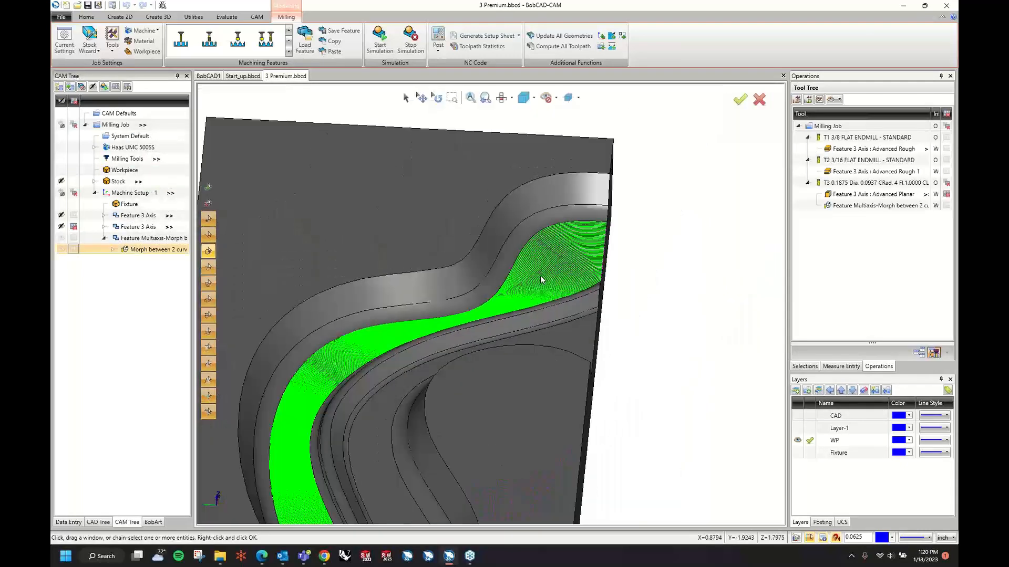
pyautogui.moveTo(541, 280); pyautogui.dragTo(499, 329, button='middle')
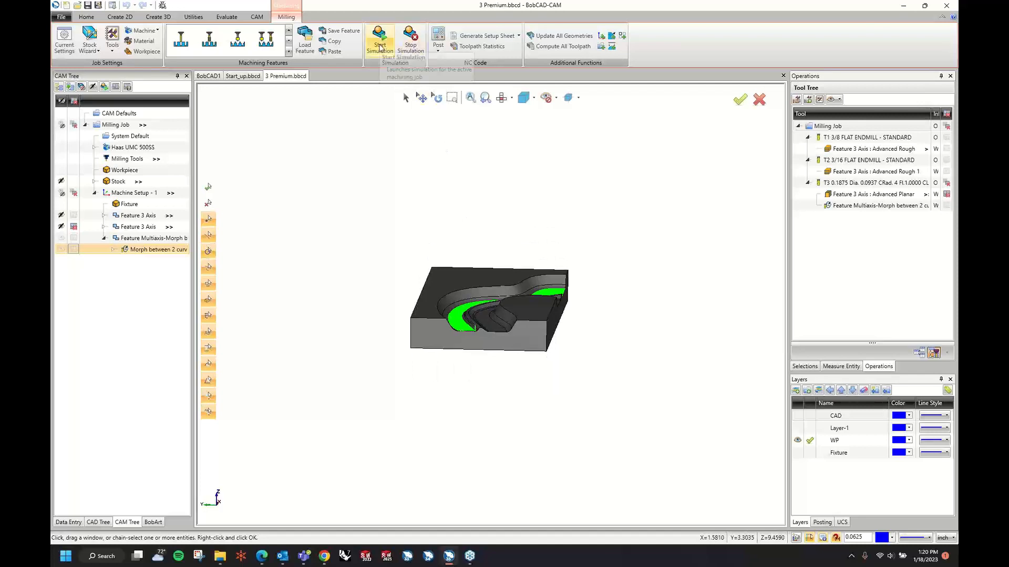
pyautogui.click(379, 41)
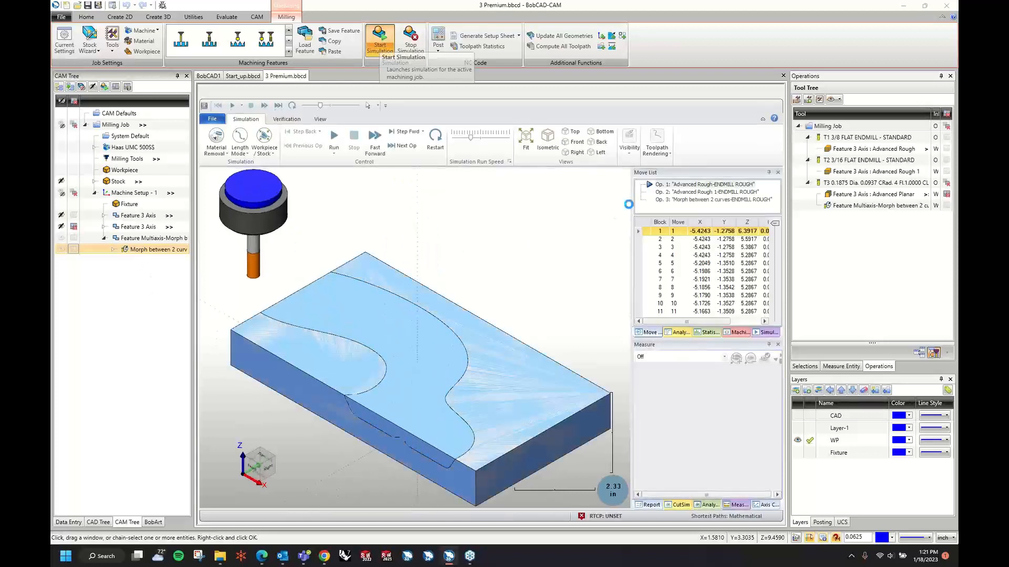
pyautogui.doubleClick(690, 200)
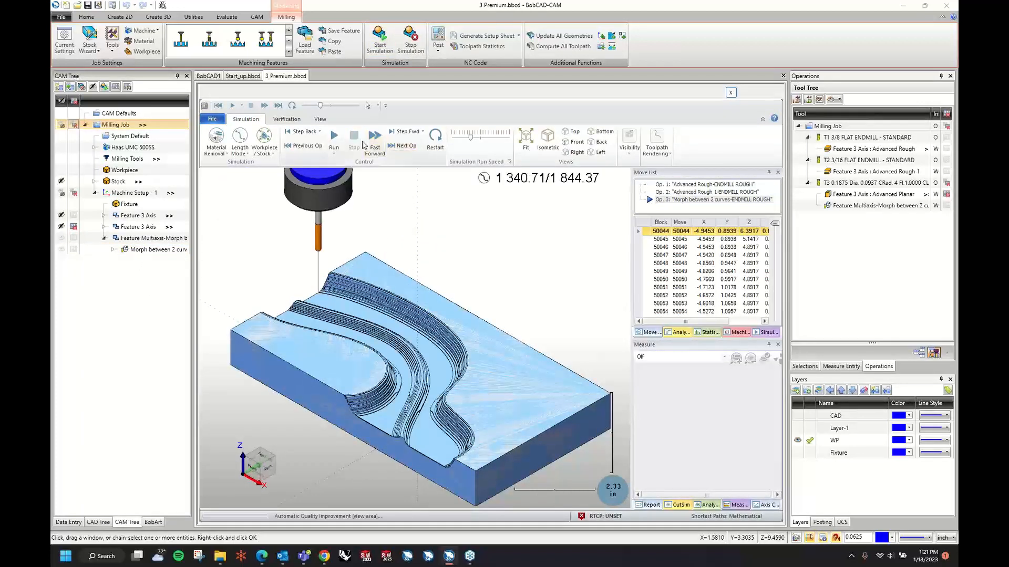
pyautogui.click(334, 137)
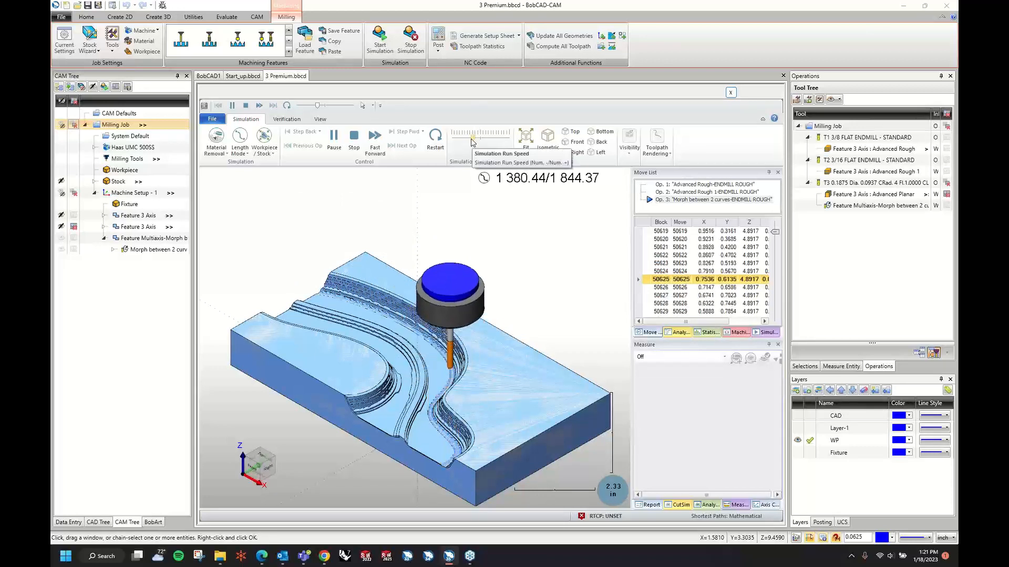
pyautogui.moveTo(474, 138); pyautogui.dragTo(471, 139)
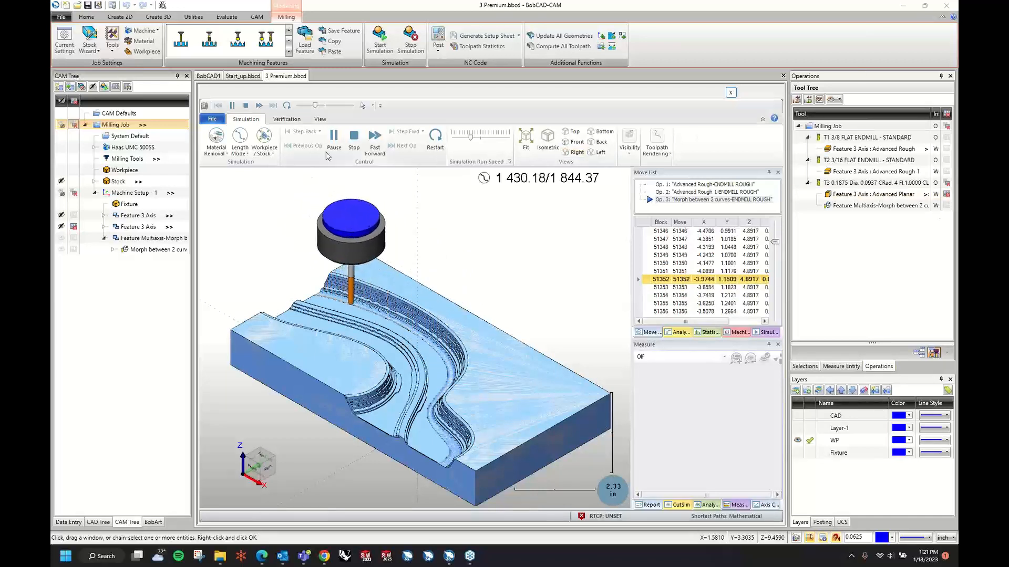
# Step: Pause the simulation to inspect the partly cut channel up close, and resume it at a faster run speed
pyautogui.click(333, 138)
pyautogui.scroll(5, 454, 464)
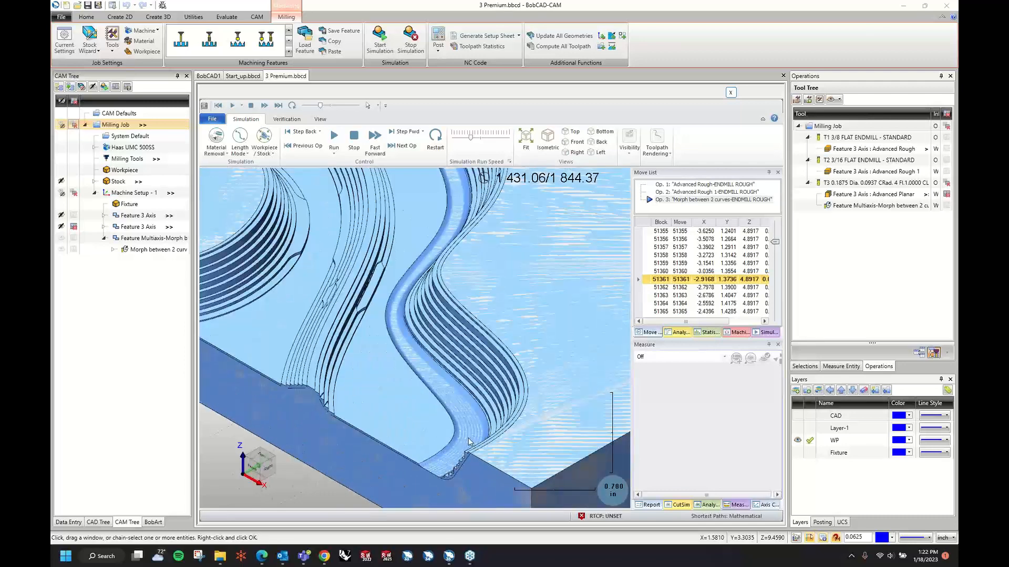
pyautogui.click(334, 137)
pyautogui.scroll(-5, 406, 377)
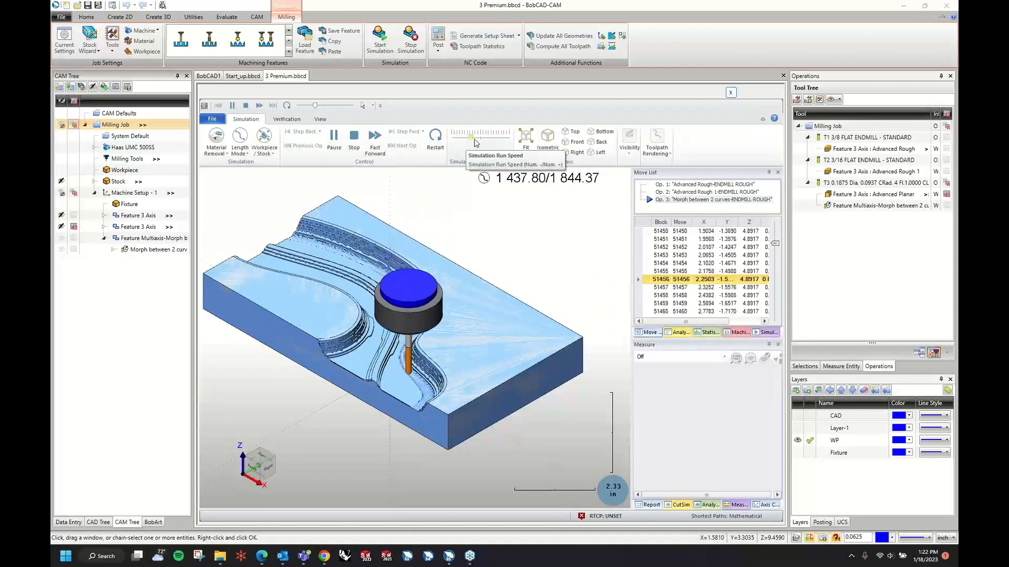
pyautogui.moveTo(472, 138); pyautogui.dragTo(475, 138)
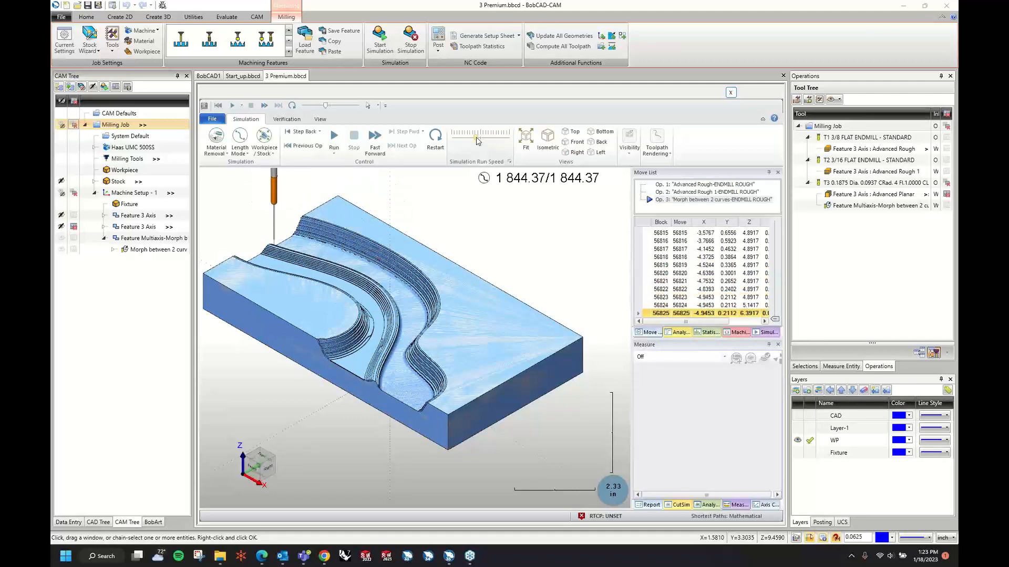
# Step: Hide the workpiece in the simulation and inspect the finish of the machined channel floor up close
pyautogui.scroll(5, 429, 333)
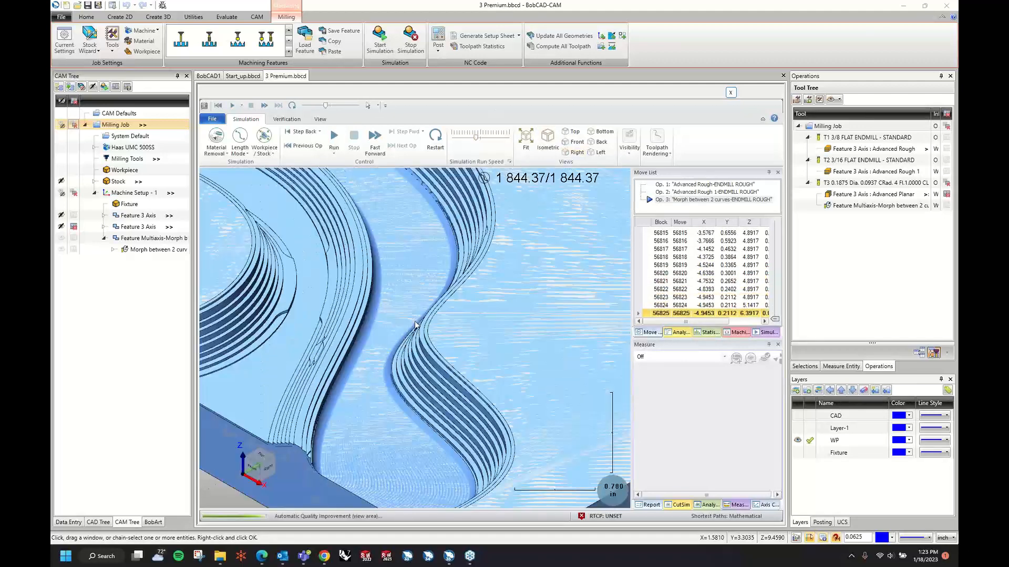
pyautogui.moveTo(421, 287); pyautogui.dragTo(447, 399, button='middle')
pyautogui.click(628, 149)
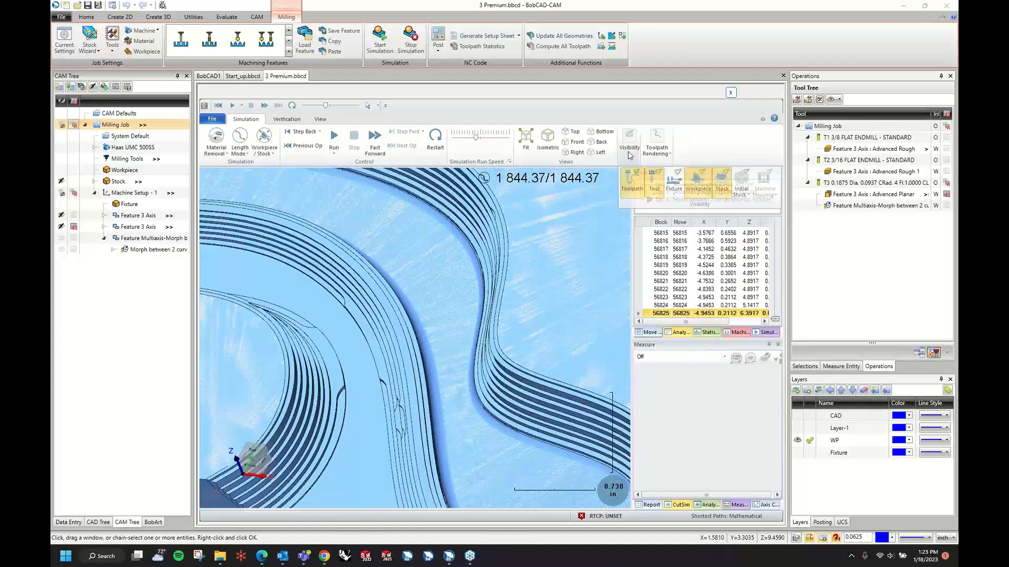
pyautogui.click(698, 193)
pyautogui.click(708, 237)
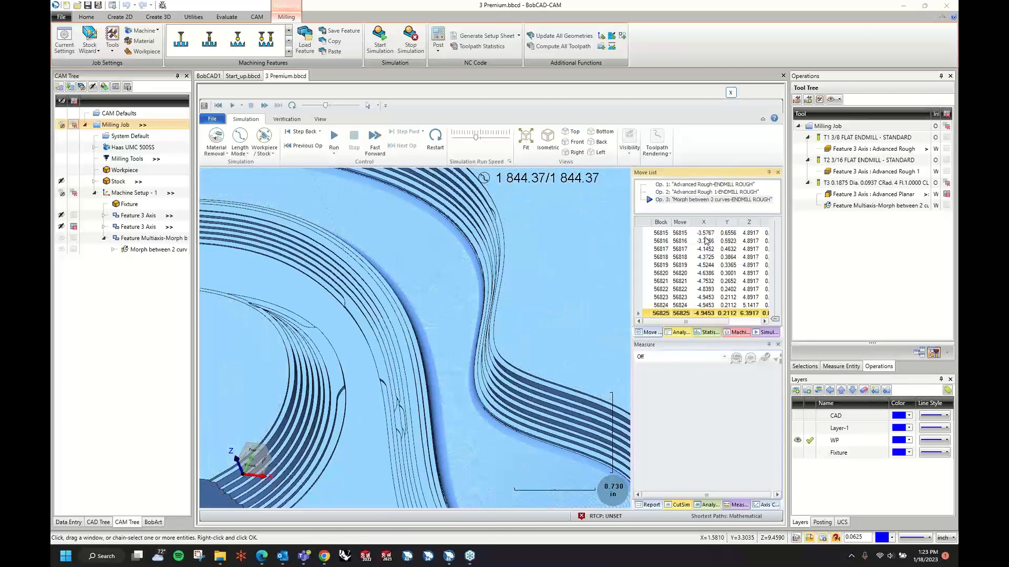
pyautogui.moveTo(443, 401); pyautogui.dragTo(431, 349, button='middle')
pyautogui.scroll(4, 438, 318)
pyautogui.moveTo(513, 344); pyautogui.dragTo(430, 349, button='middle')
pyautogui.scroll(3, 410, 332)
pyautogui.moveTo(393, 316)
pyautogui.mouseDown(button='middle')
pyautogui.moveTo(383, 307)
pyautogui.moveTo(395, 310)
pyautogui.mouseUp(button='middle')
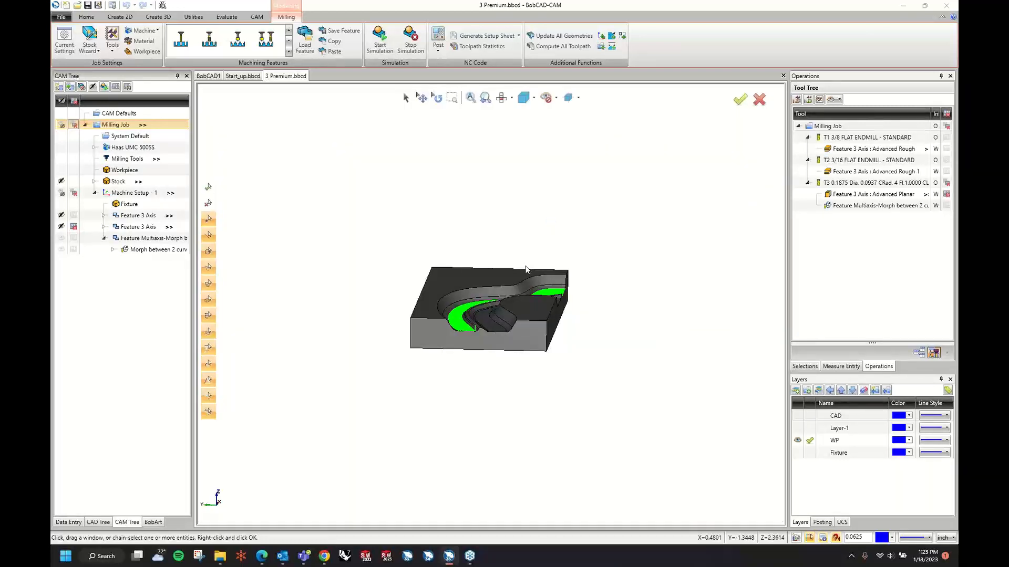
# Step: Delete the Multiaxis Morph between 2 curves feature from Machine Setup - 1
pyautogui.moveTo(481, 303); pyautogui.dragTo(581, 351, button='middle')
pyautogui.scroll(5, 457, 302)
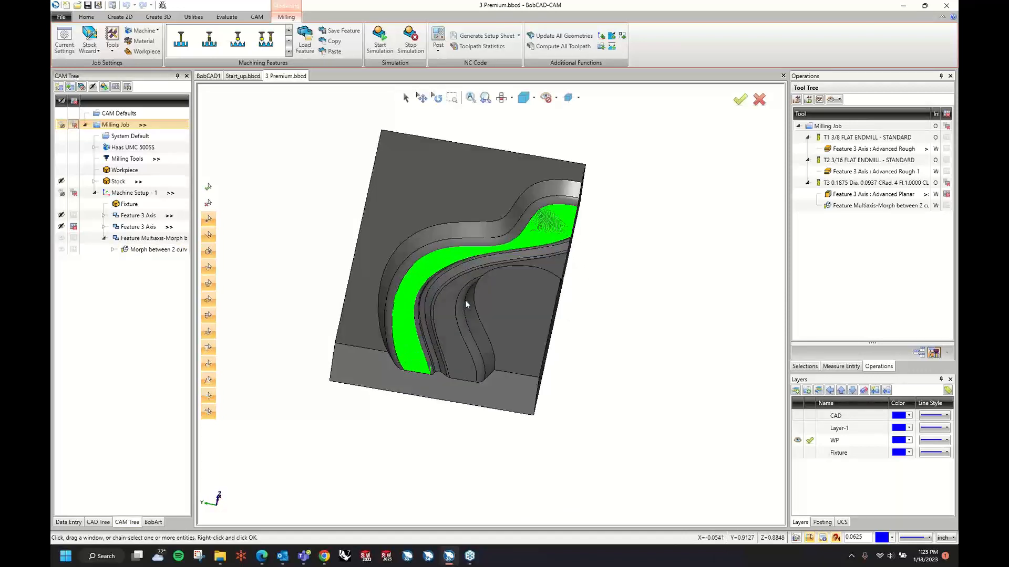
pyautogui.scroll(-2, 465, 273)
pyautogui.scroll(-1, 455, 281)
pyautogui.moveTo(455, 281); pyautogui.dragTo(445, 278, button='middle')
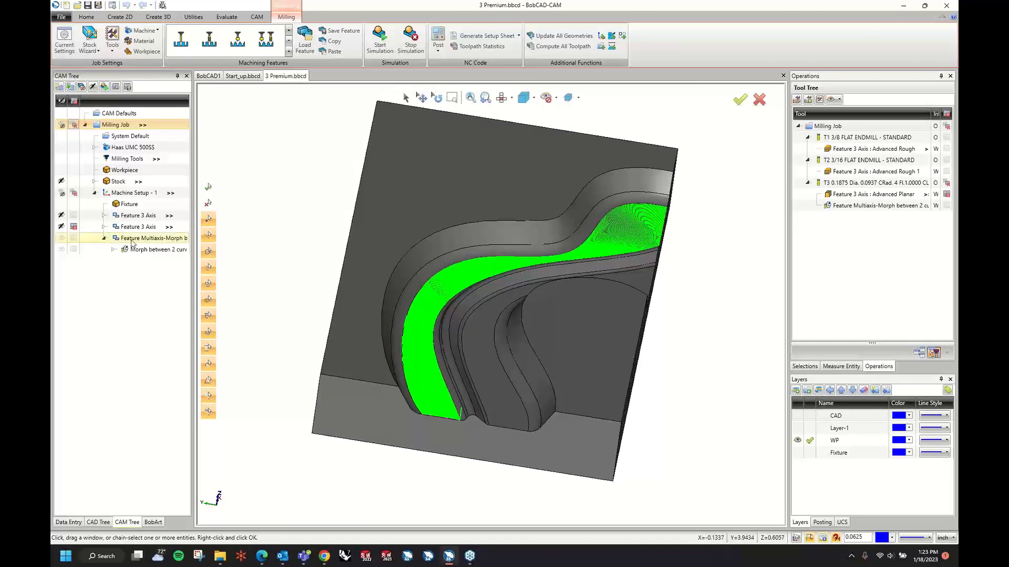
pyautogui.rightClick(125, 240)
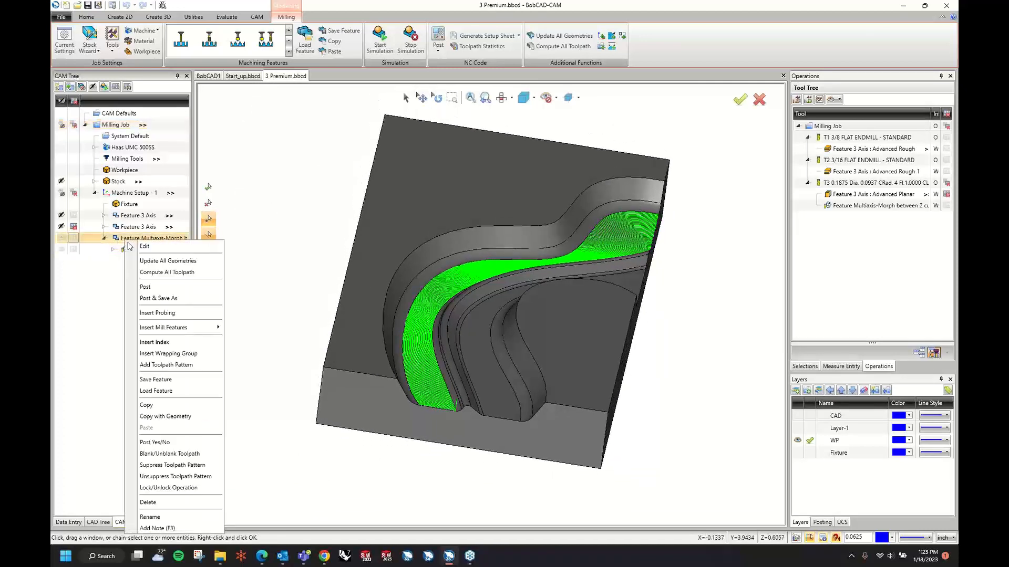
pyautogui.click(161, 505)
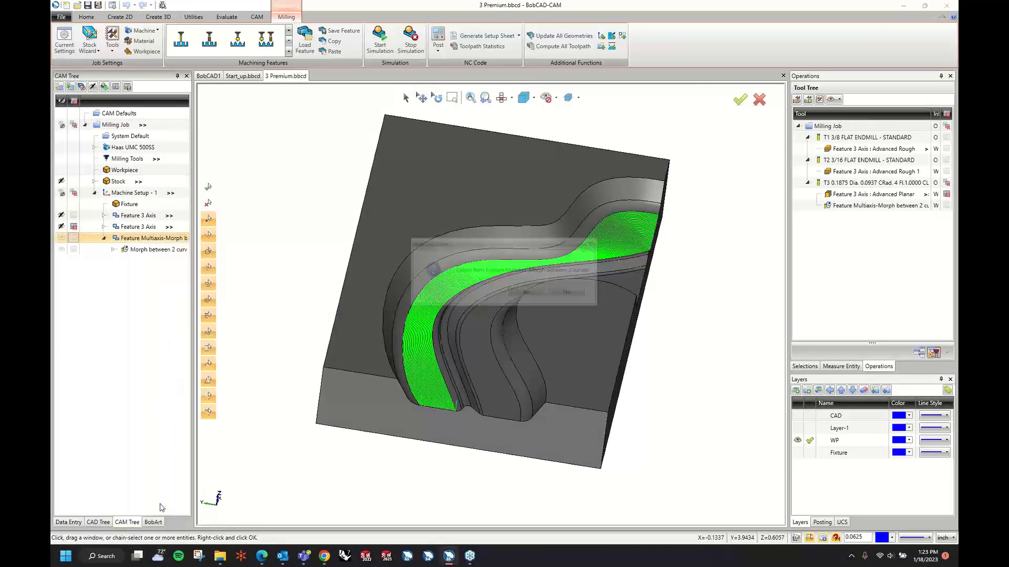
pyautogui.click(524, 293)
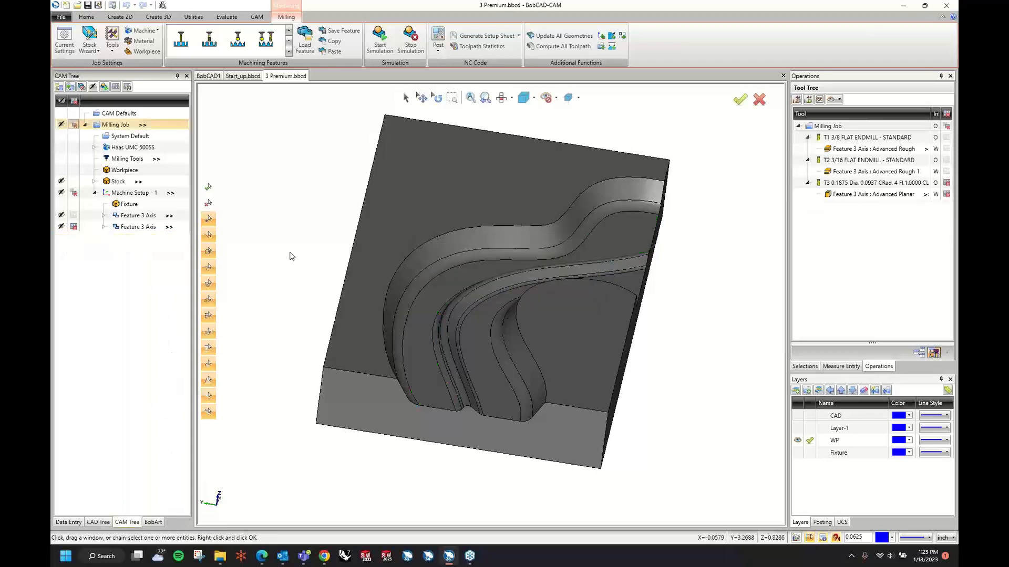
# Step: Create a Mill Multiaxis feature in Machine Setup - 1 using the Surface toolpath Morph between 2 curves, keeping the 0.1875 diameter tool T3
pyautogui.rightClick(125, 198)
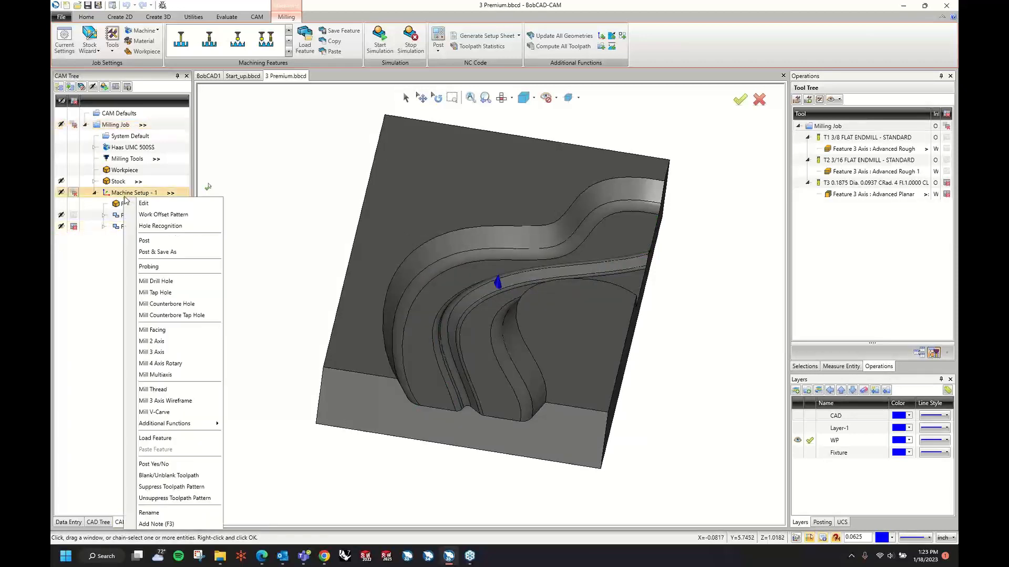
pyautogui.click(189, 374)
pyautogui.click(384, 204)
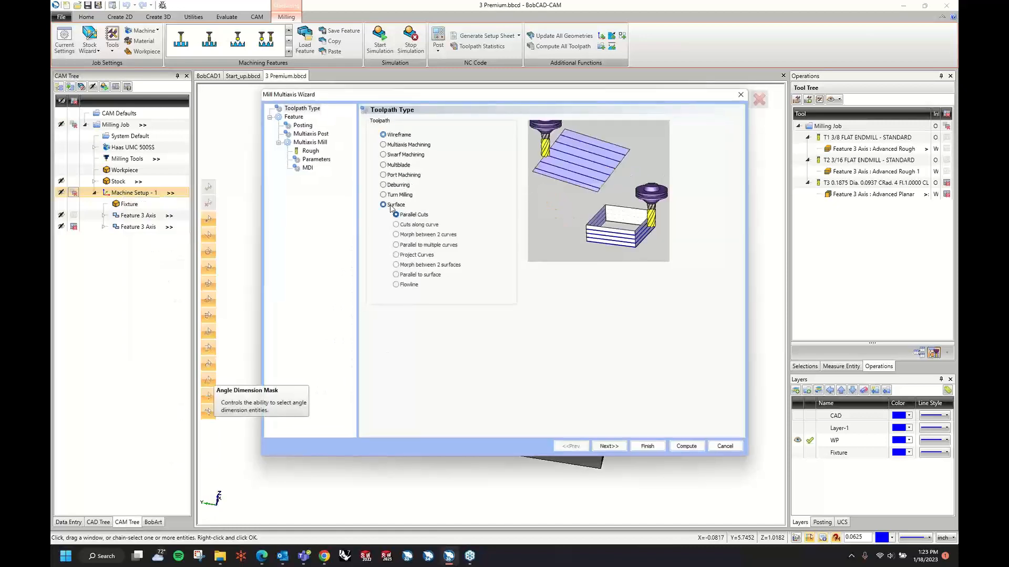
pyautogui.click(406, 236)
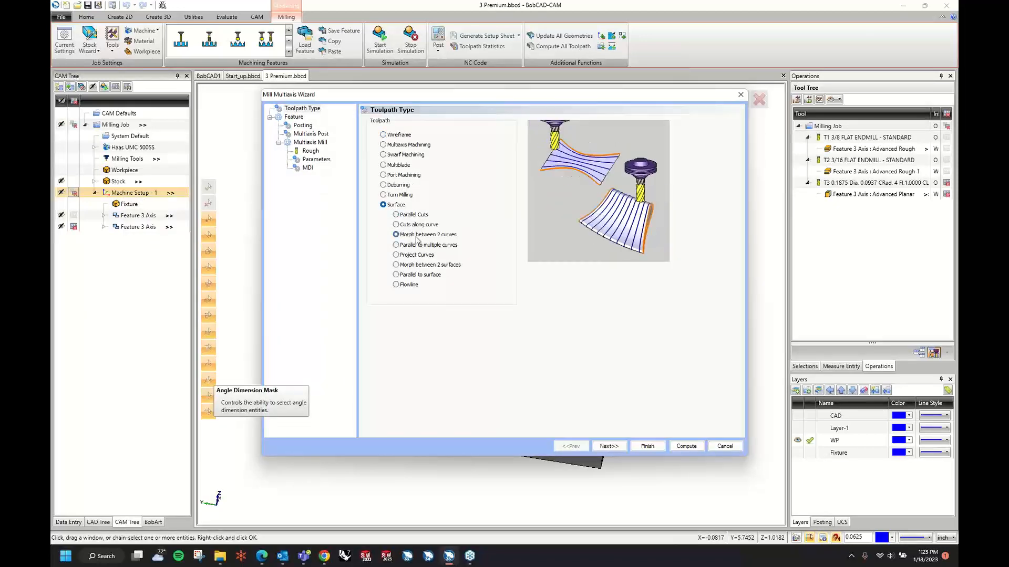
pyautogui.click(609, 446)
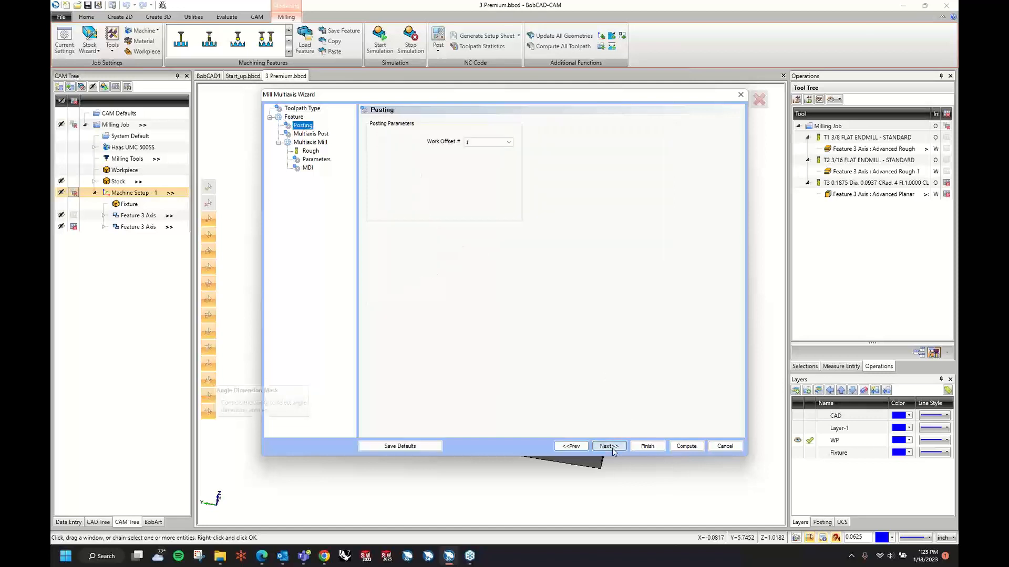
pyautogui.click(609, 446)
pyautogui.click(610, 446)
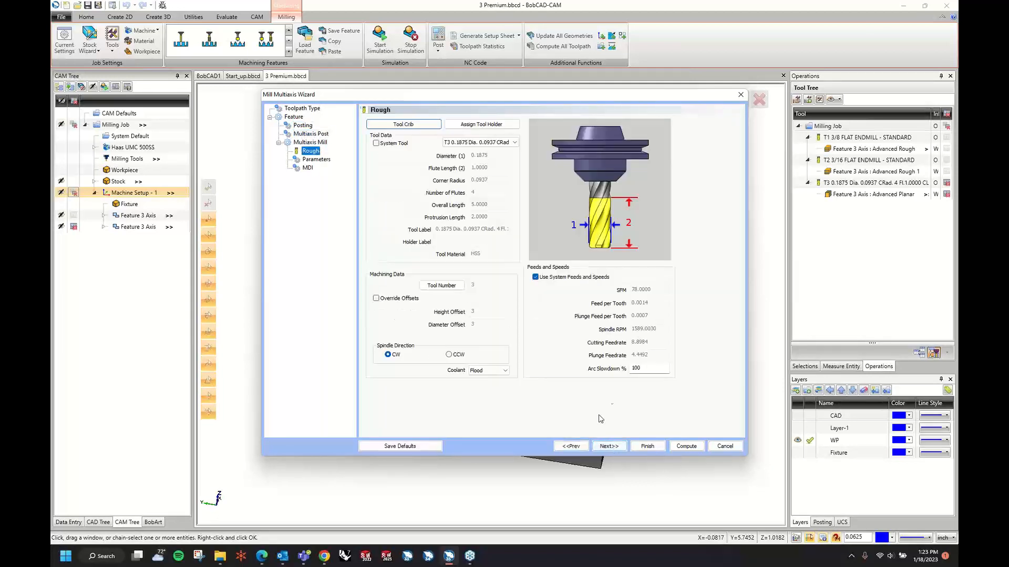
pyautogui.click(609, 446)
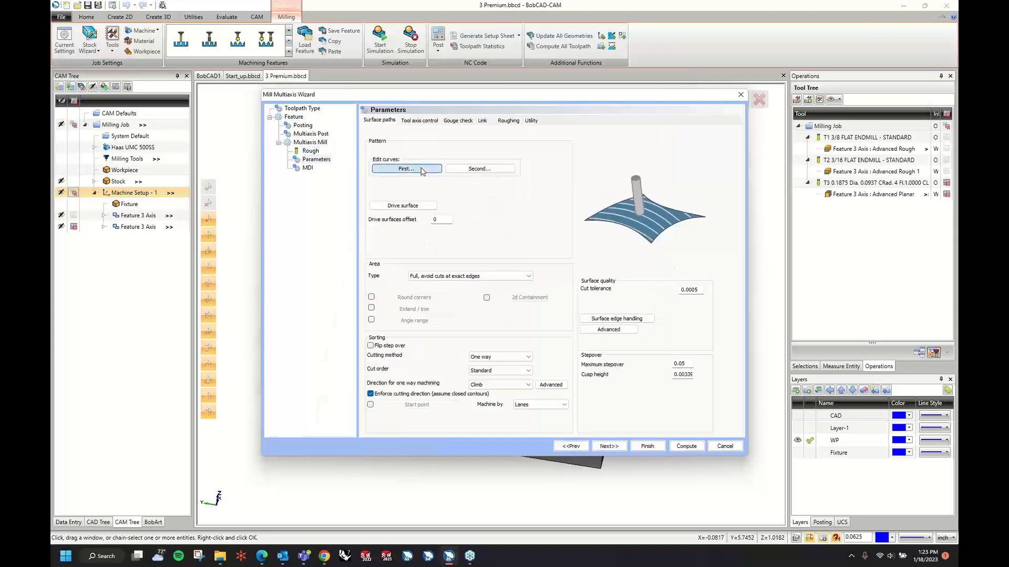
# Step: Set the channel's outer wall top edge as the first curve and the inner wall top edge as the second
pyautogui.click(406, 169)
pyautogui.rightClick(295, 201)
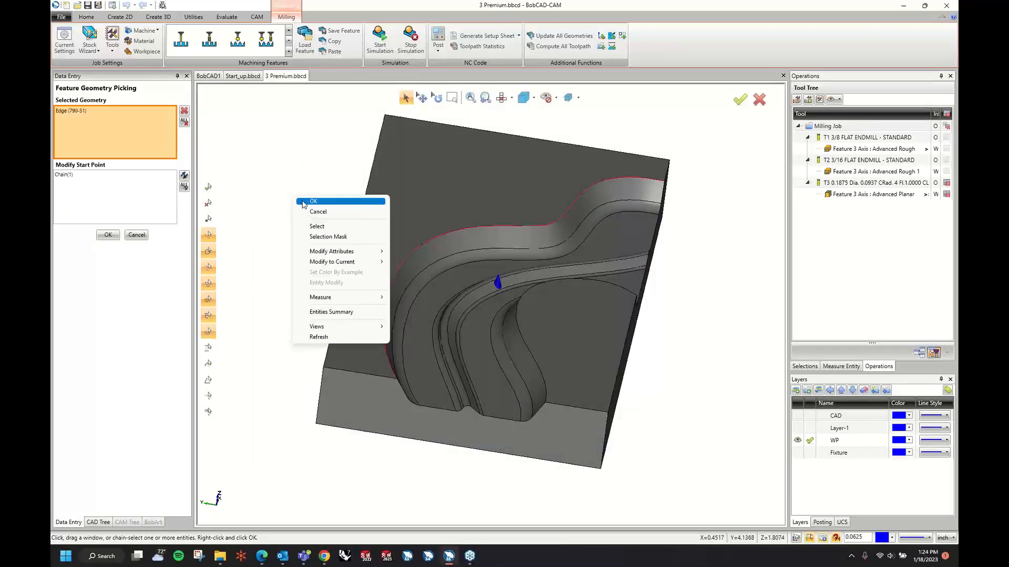
pyautogui.click(304, 204)
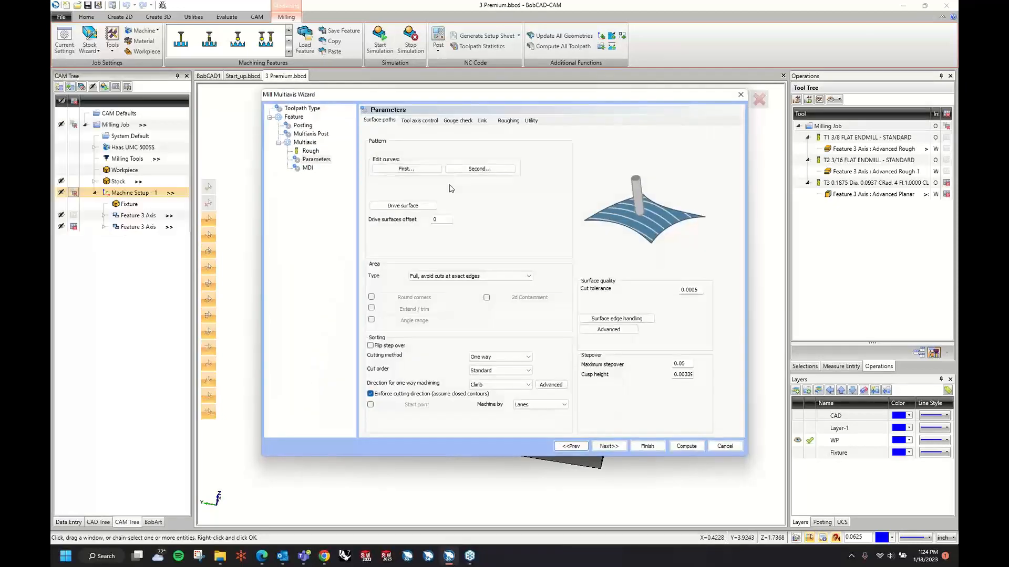
pyautogui.click(479, 168)
pyautogui.click(544, 283)
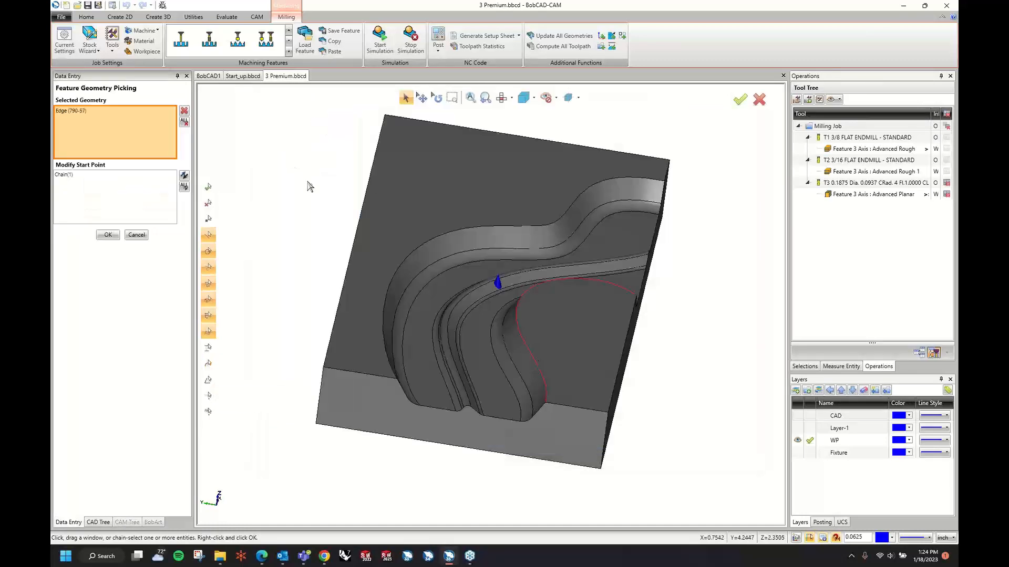
pyautogui.rightClick(307, 183)
pyautogui.click(315, 187)
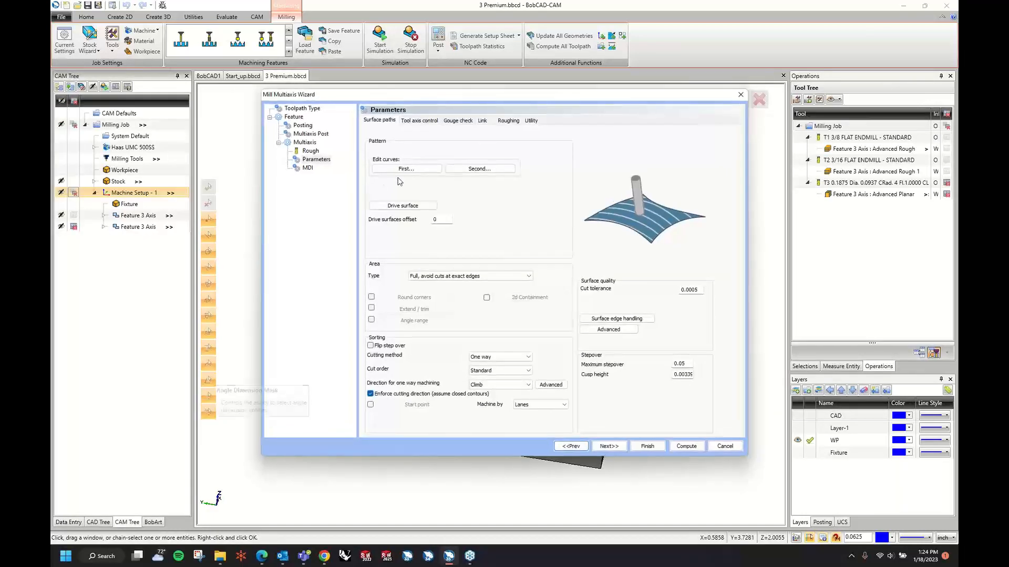
# Step: Set the drive surfaces to all channel faces, including both side walls, the fillets, the floors and the central ridge
pyautogui.click(402, 205)
pyautogui.click(431, 253)
pyautogui.click(435, 269)
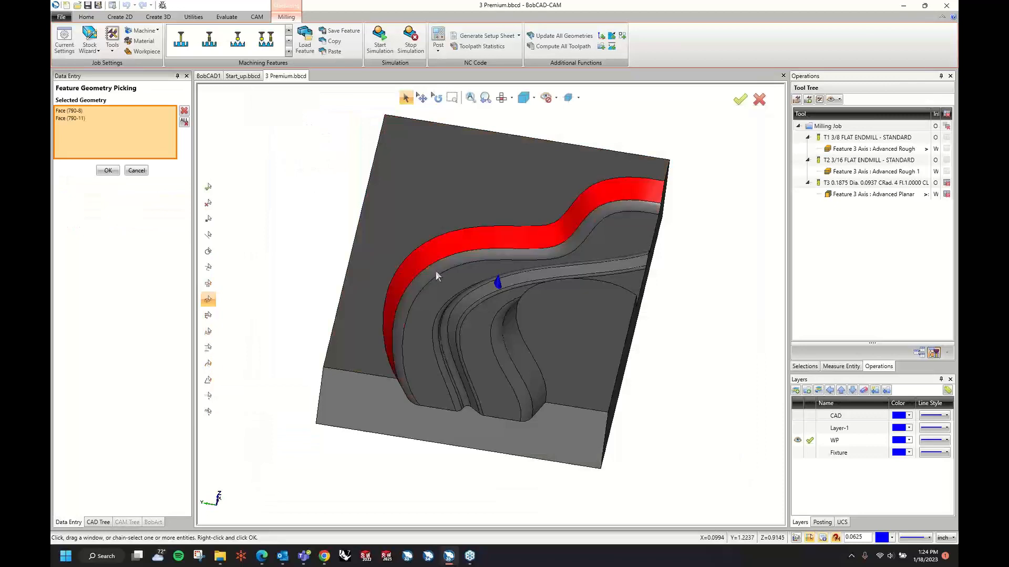
pyautogui.click(427, 294)
pyautogui.moveTo(427, 295); pyautogui.dragTo(378, 299, button='middle')
pyautogui.click(440, 346)
pyautogui.scroll(5, 442, 347)
pyautogui.click(452, 343)
pyautogui.click(461, 325)
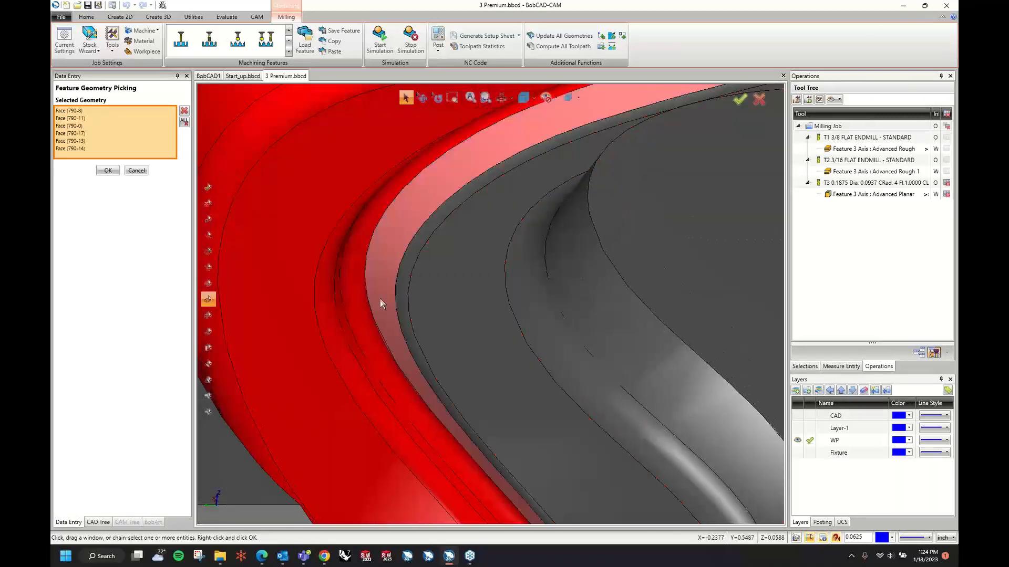
pyautogui.click(379, 298)
pyautogui.click(400, 292)
pyautogui.click(430, 295)
pyautogui.click(527, 303)
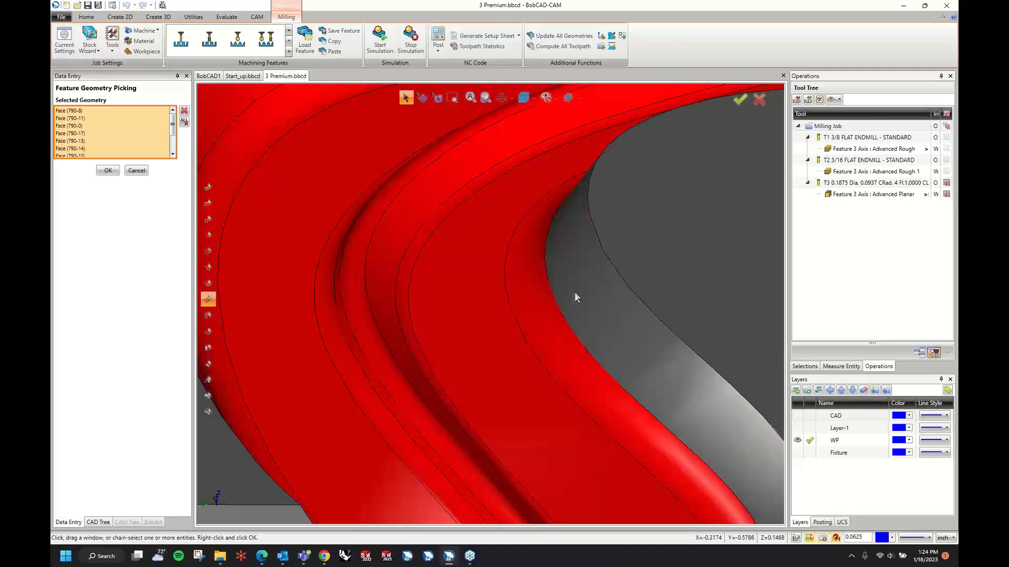
pyautogui.click(574, 292)
pyautogui.scroll(-6, 512, 263)
pyautogui.moveTo(512, 264); pyautogui.dragTo(760, 236, button='middle')
pyautogui.scroll(-2, 713, 237)
pyautogui.rightClick(714, 241)
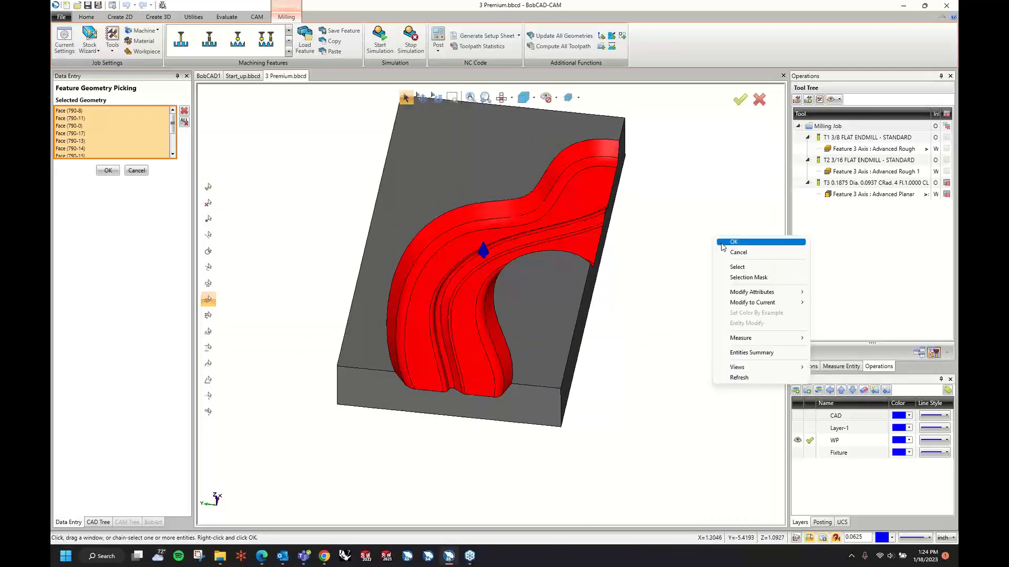
pyautogui.click(733, 243)
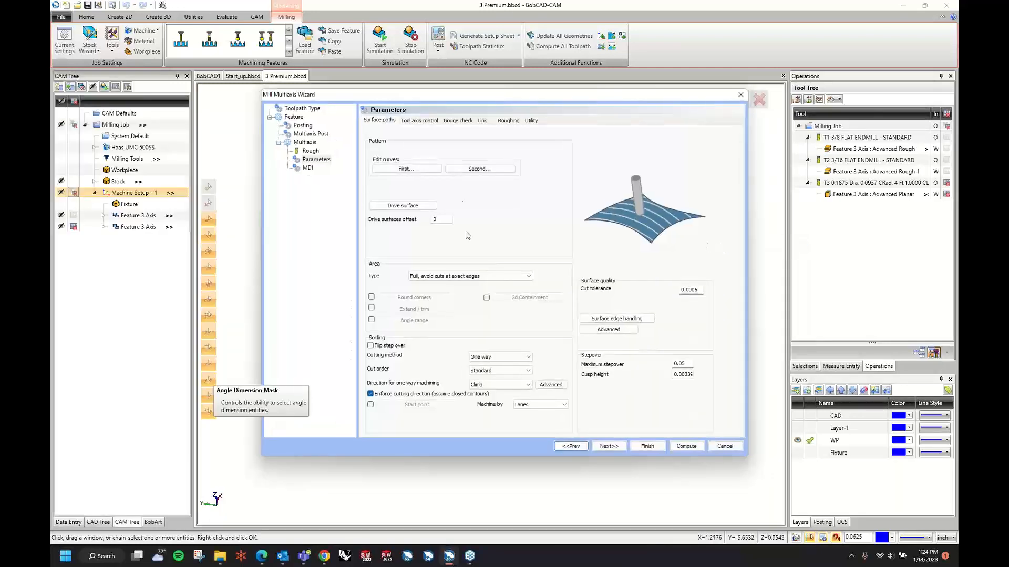
# Step: Set the maximum stepover to 0.03 and the tool axis control output format to 3 Axis
pyautogui.click(681, 363)
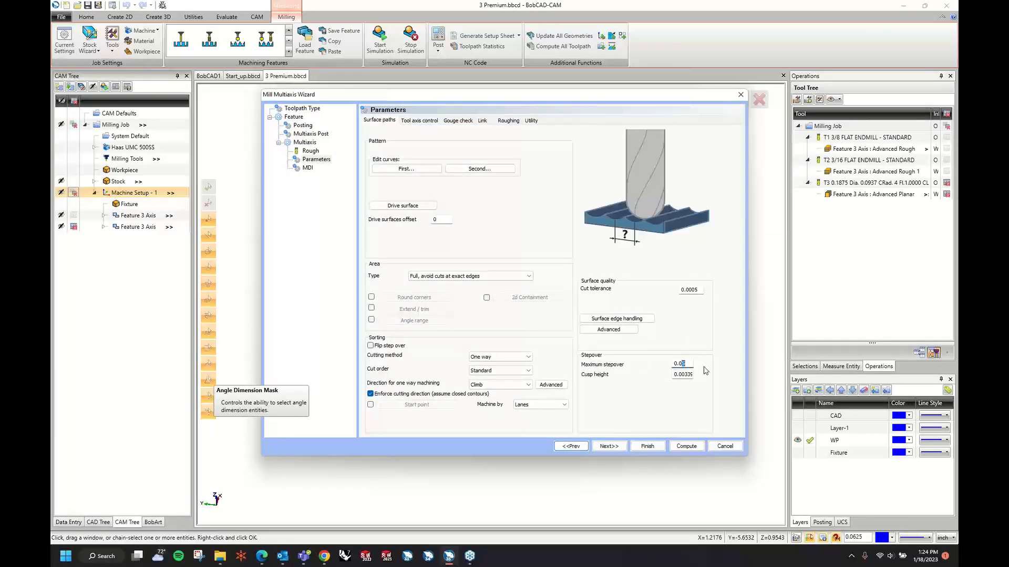
pyautogui.write('3')
pyautogui.press('Tab')
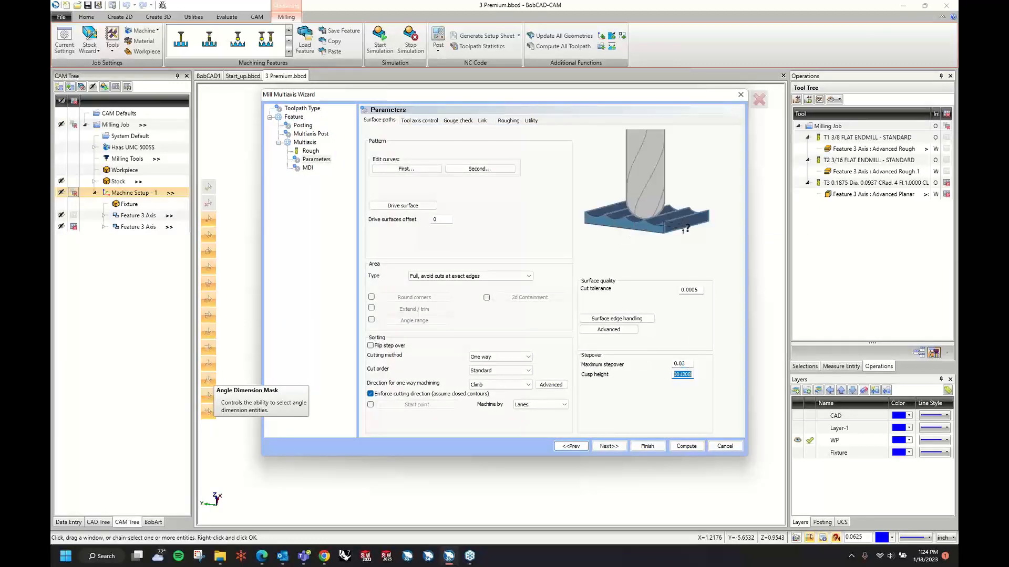
pyautogui.click(432, 121)
pyautogui.click(451, 135)
pyautogui.click(432, 143)
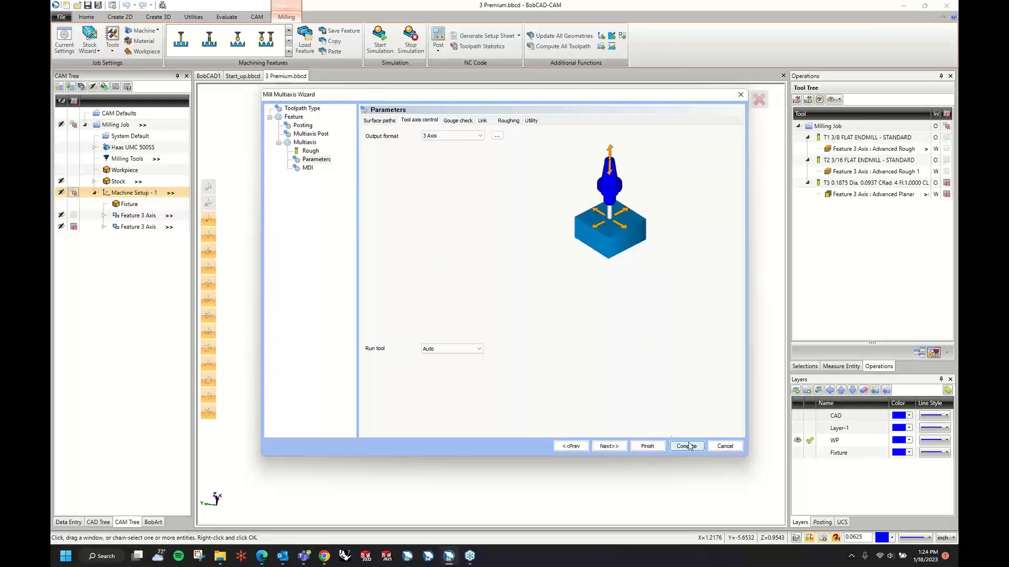
pyautogui.click(583, 449)
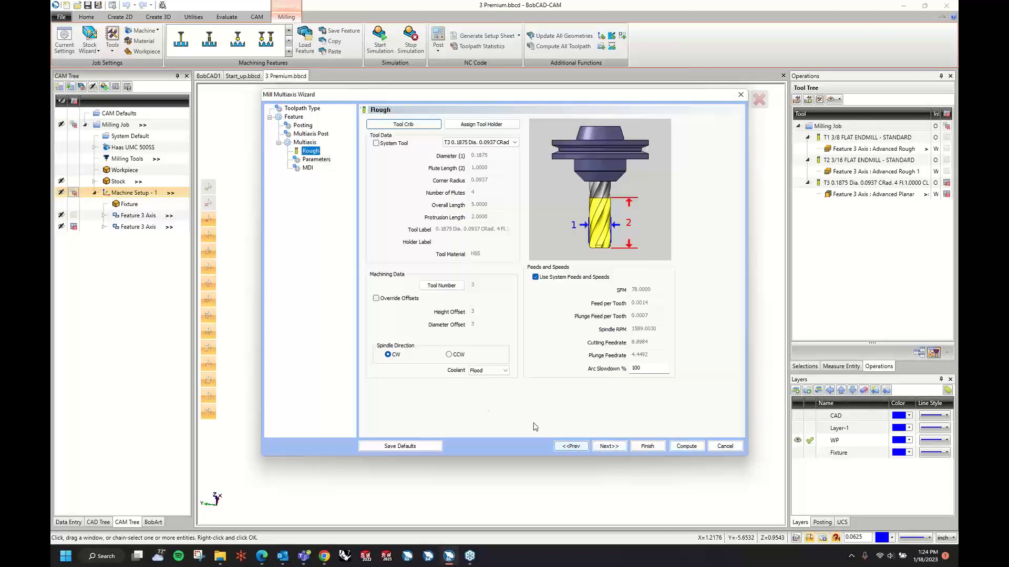
pyautogui.click(608, 447)
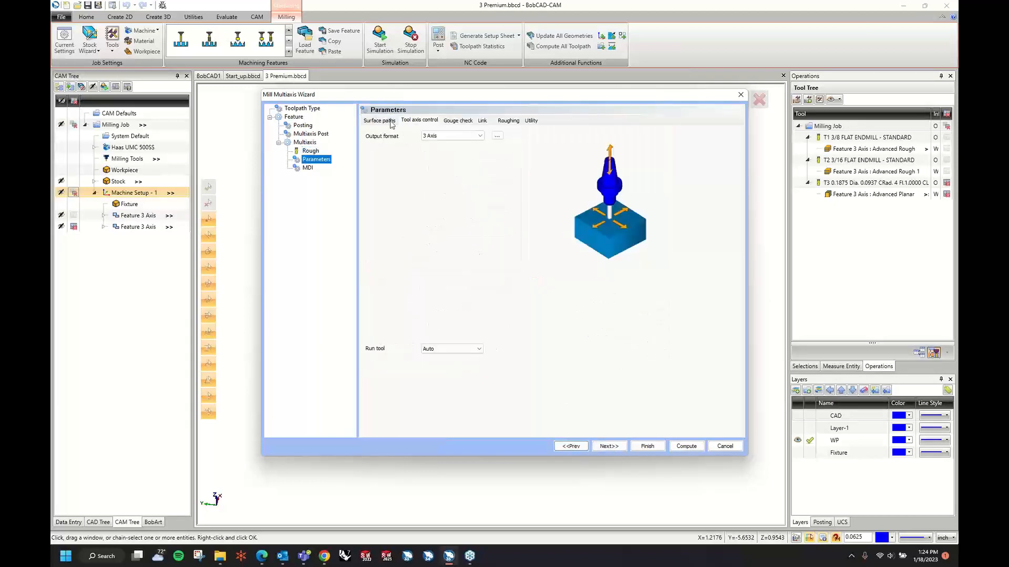
# Step: Set the cutting method to Zigzag and compute the Morph between 2 curves toolpath
pyautogui.click(378, 120)
pyautogui.click(501, 357)
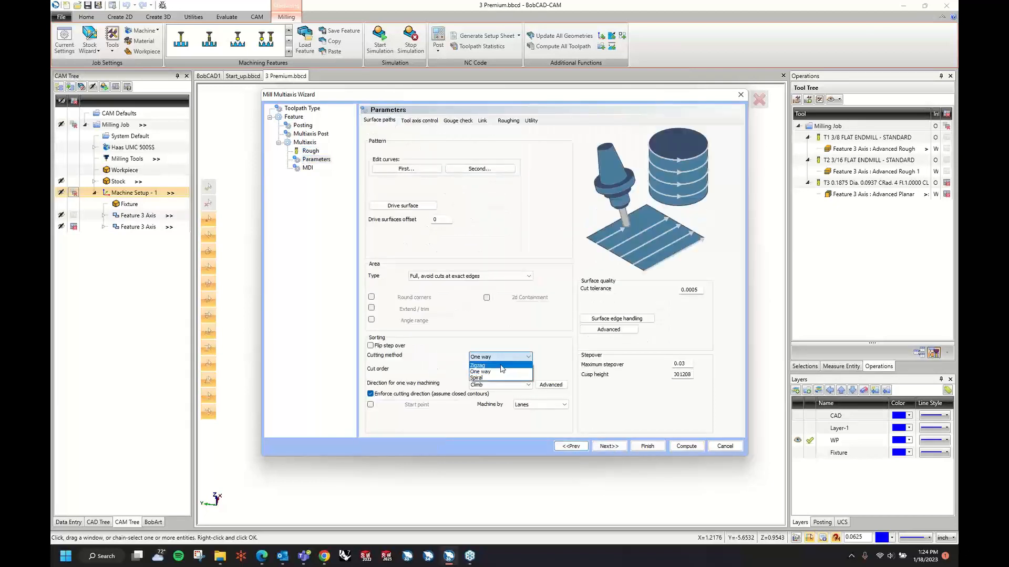
pyautogui.click(478, 365)
pyautogui.click(686, 446)
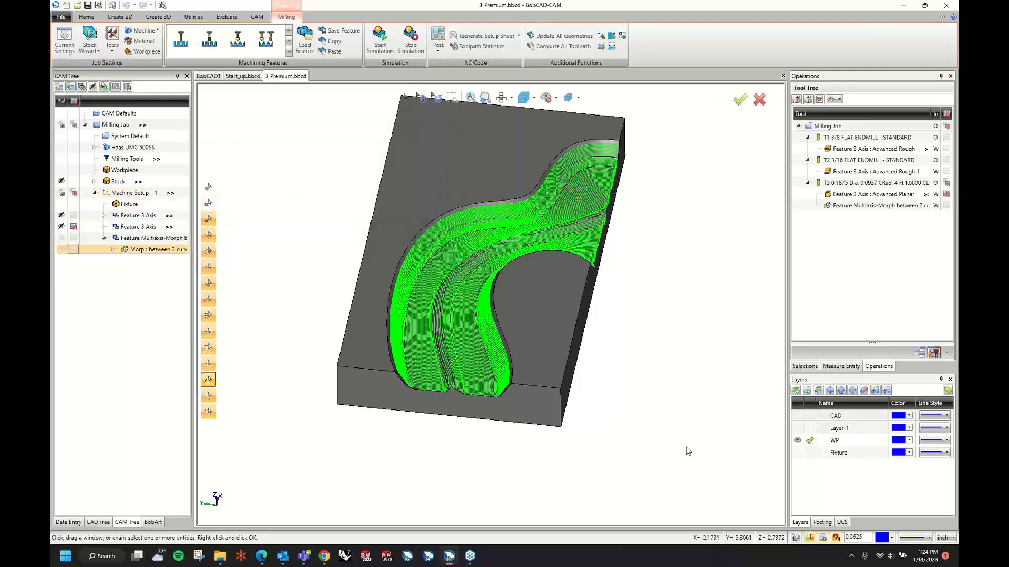
pyautogui.moveTo(657, 279); pyautogui.dragTo(659, 318, button='middle')
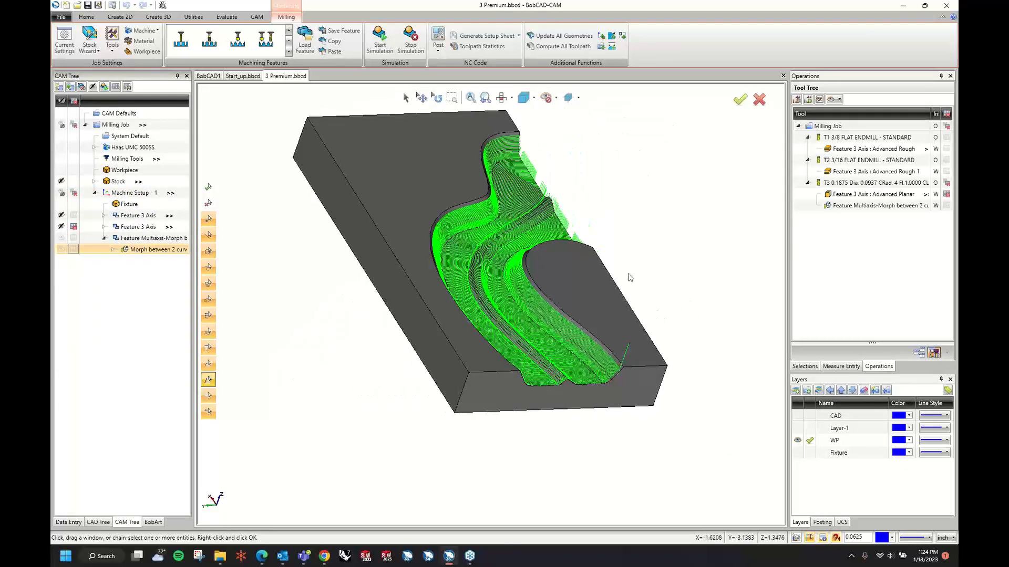
# Step: Start the machining simulation and run it from the Morph between 2 curves operation at a faster run speed
pyautogui.click(386, 40)
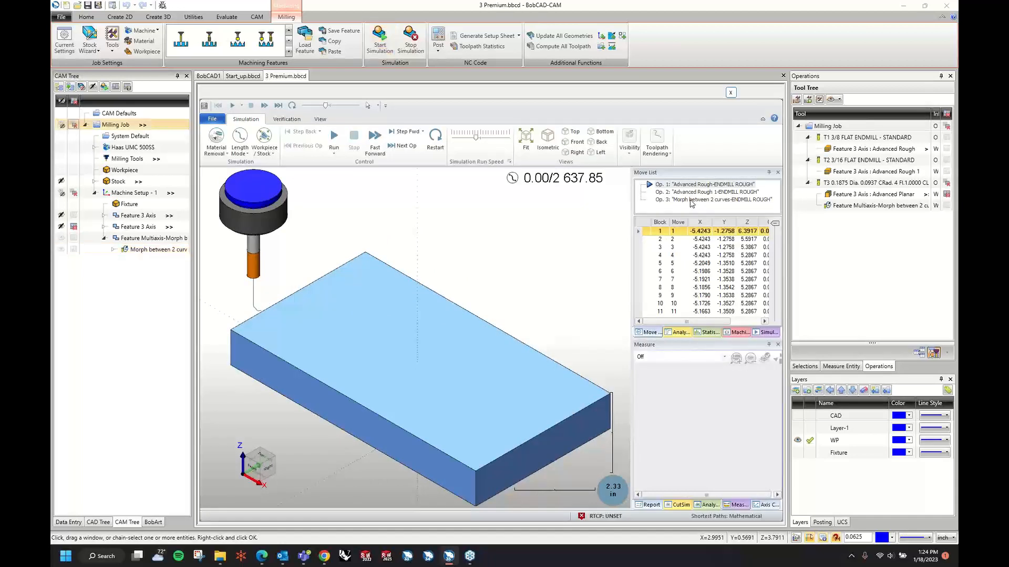
pyautogui.doubleClick(693, 200)
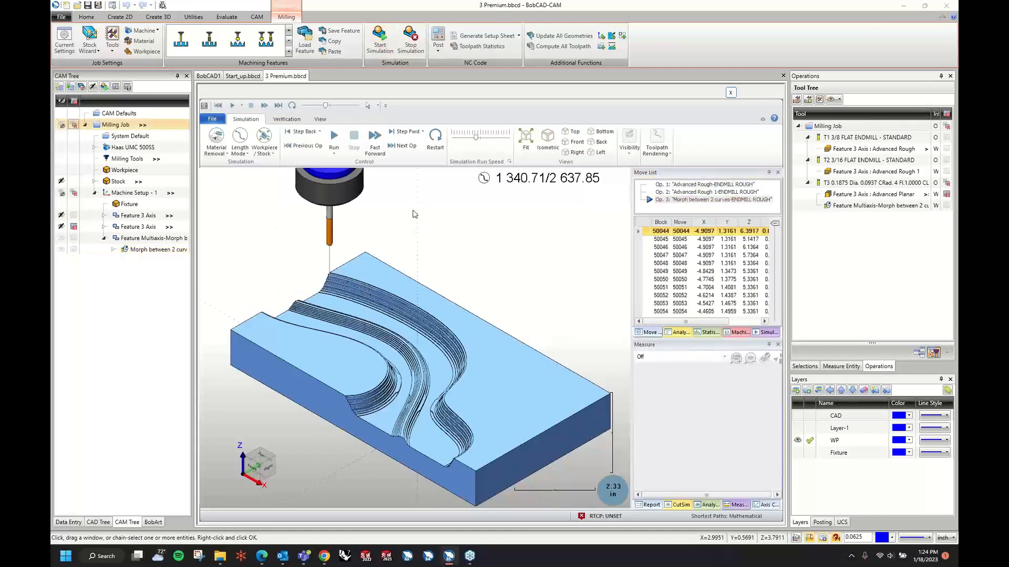
pyautogui.moveTo(475, 137); pyautogui.dragTo(486, 138)
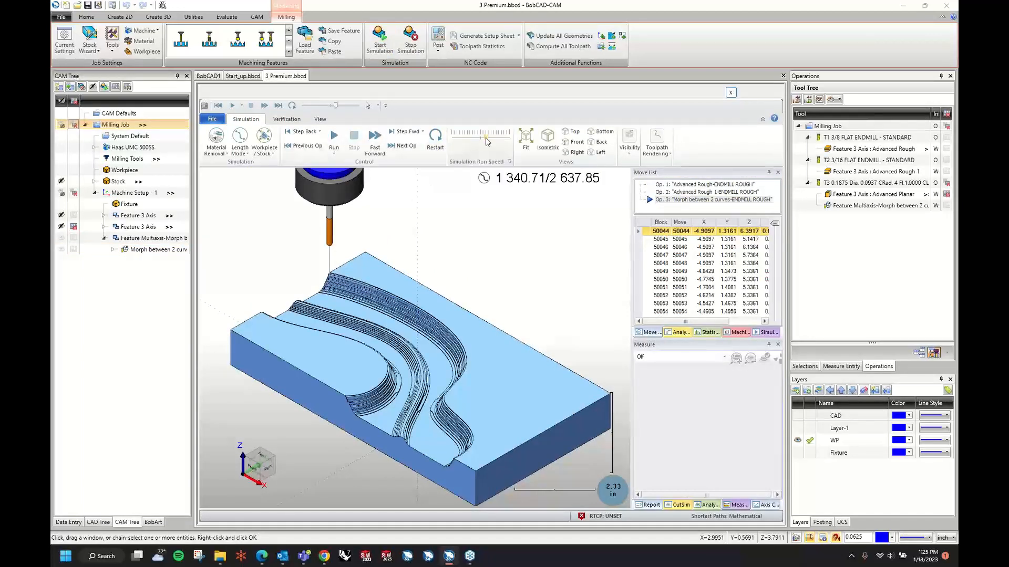
pyautogui.click(334, 137)
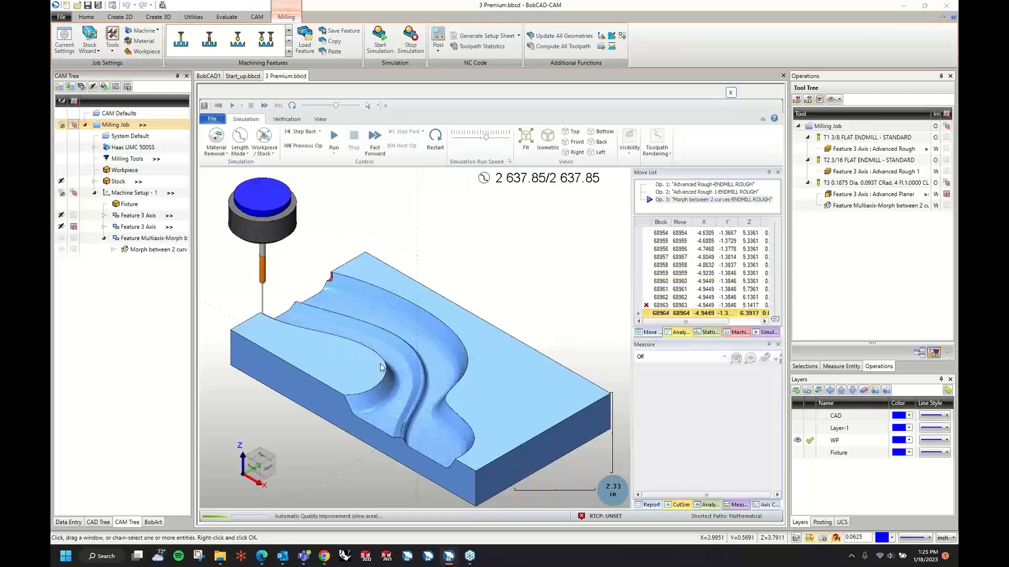
# Step: Inspect the finish of the machined channel up close and from another angle, and close the simulation
pyautogui.scroll(5, 399, 388)
pyautogui.scroll(5, 357, 382)
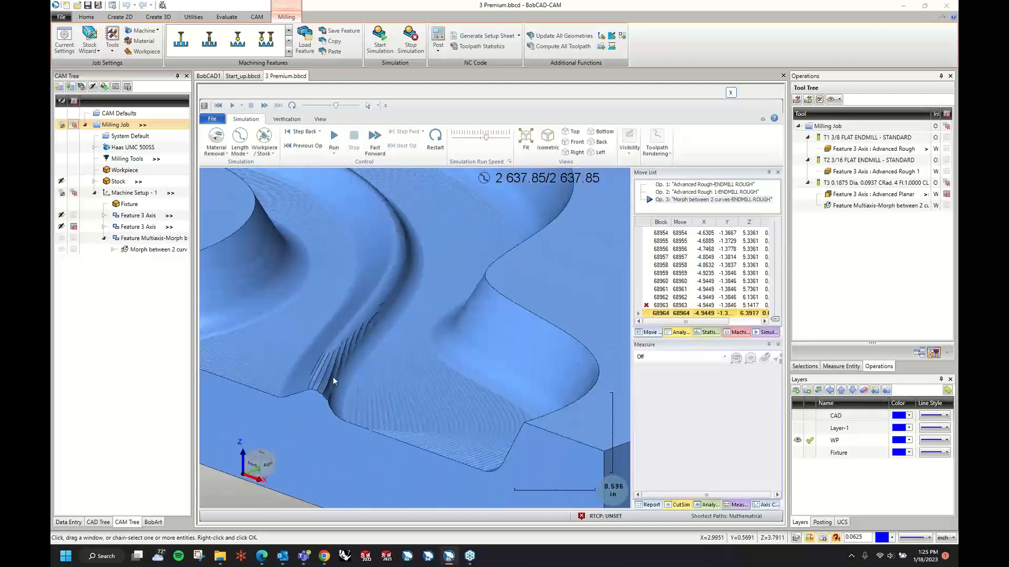
pyautogui.moveTo(375, 326); pyautogui.dragTo(447, 326, button='middle')
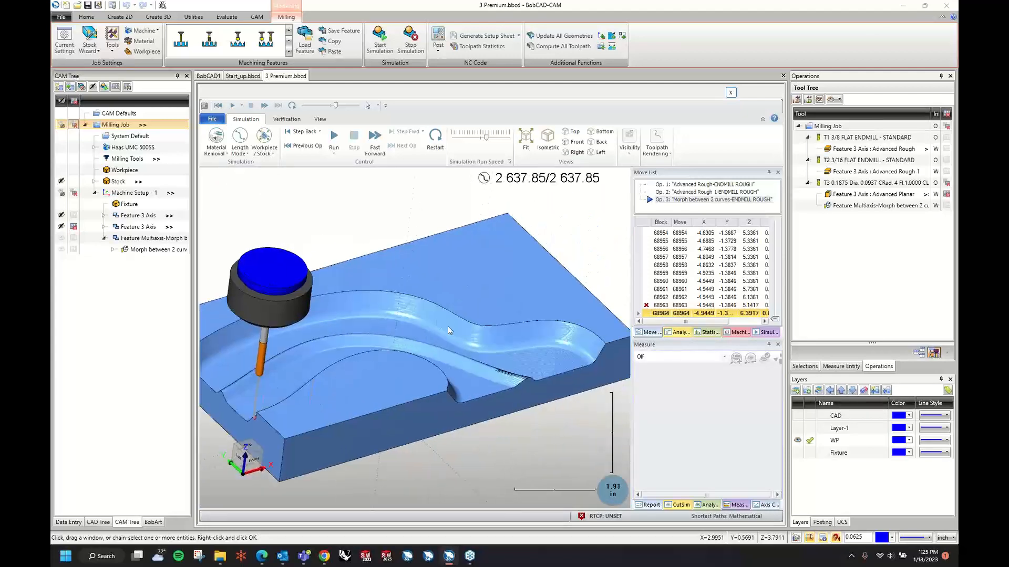
pyautogui.click(730, 94)
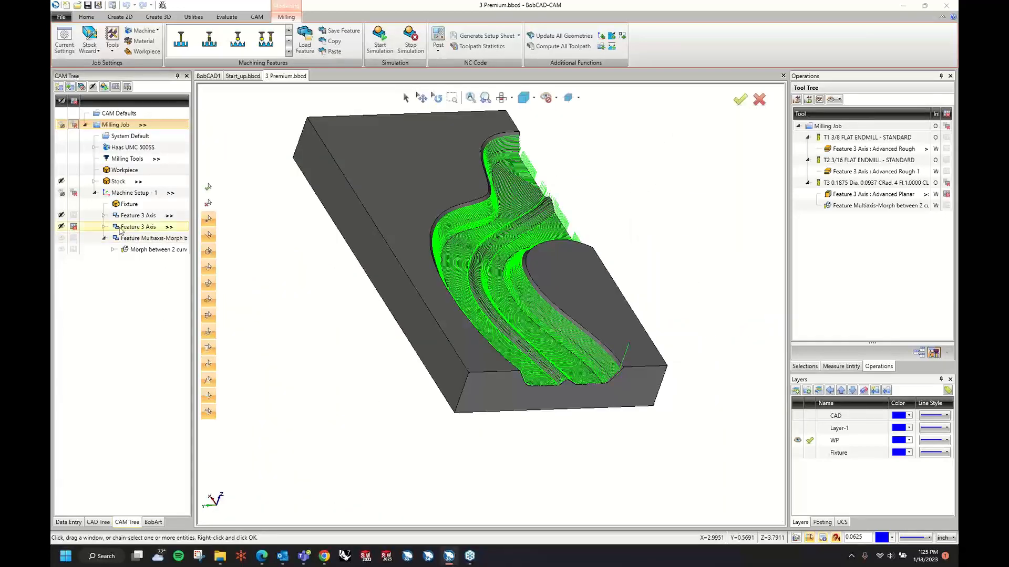
# Step: Exclude the Multiaxis Morph between 2 curves feature from posting and hide its toolpath
pyautogui.click(104, 227)
pyautogui.click(151, 240)
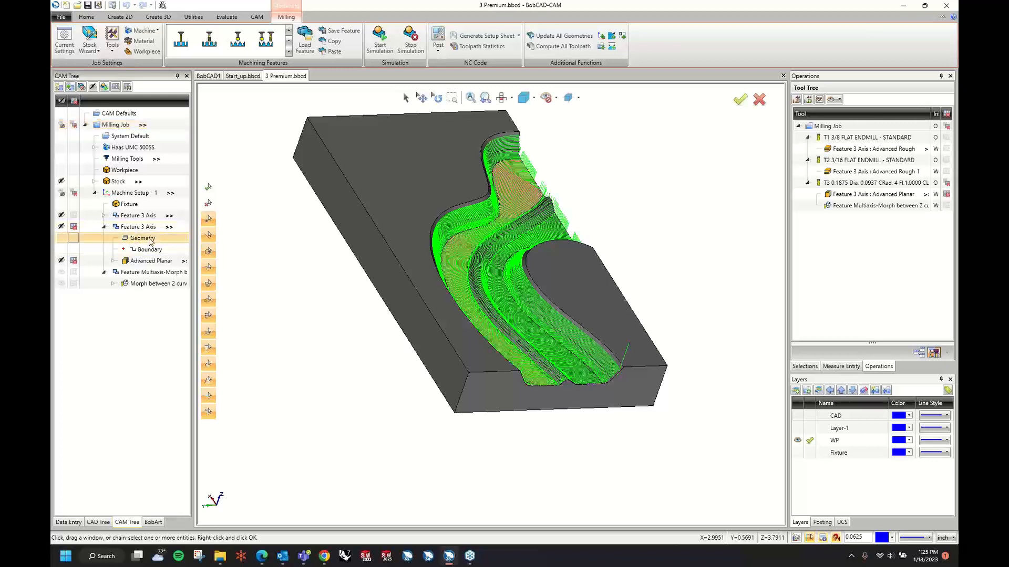
pyautogui.rightClick(151, 241)
pyautogui.click(75, 272)
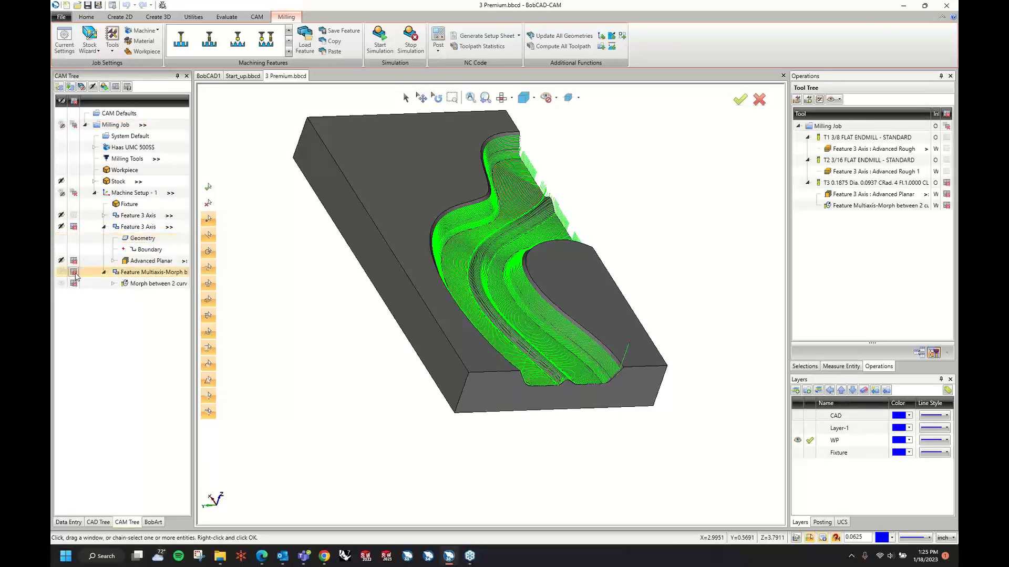
pyautogui.click(62, 272)
# Step: Reselect the second 3 Axis feature's geometry as all faces of the part and recompute its Advanced Planar toolpath
pyautogui.rightClick(127, 239)
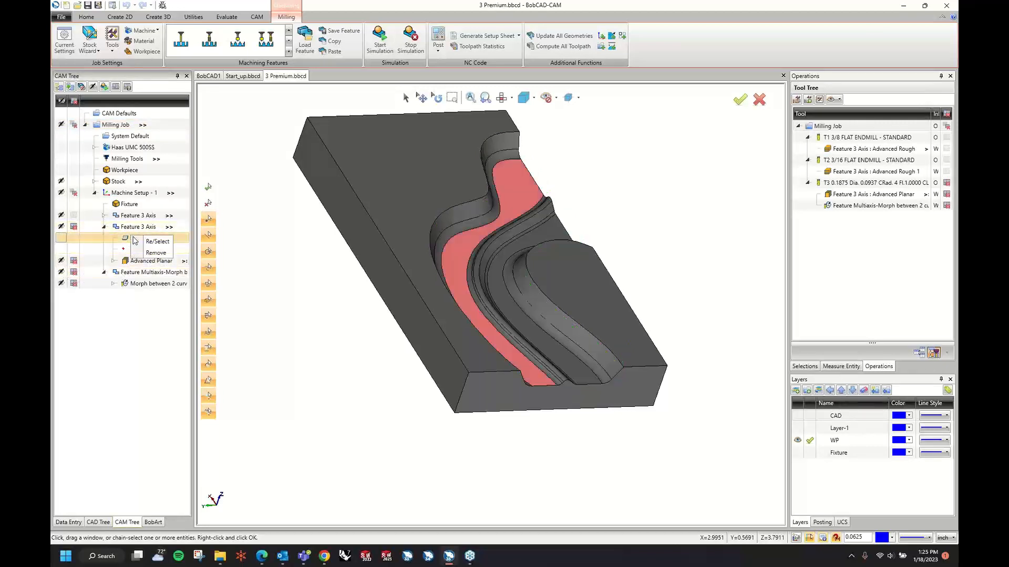
pyautogui.click(155, 242)
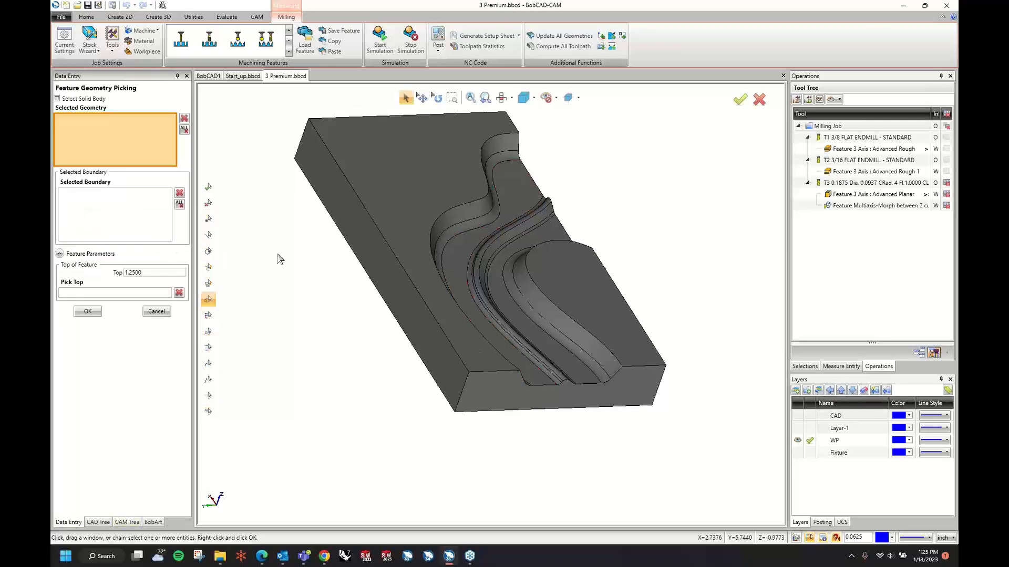
pyautogui.scroll(-3, 294, 237)
pyautogui.moveTo(318, 184); pyautogui.dragTo(656, 453)
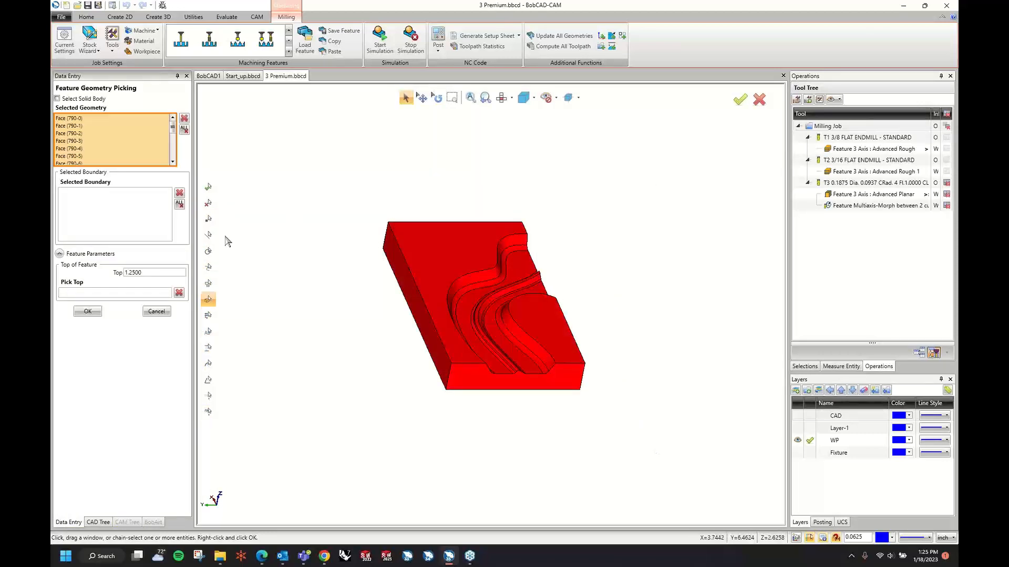
pyautogui.click(88, 311)
pyautogui.rightClick(151, 260)
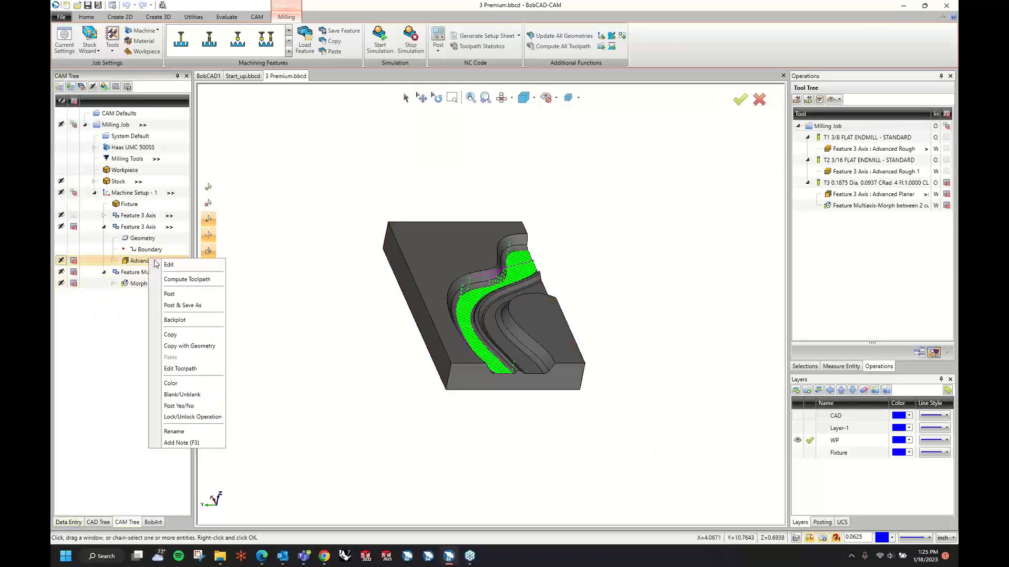
pyautogui.click(180, 280)
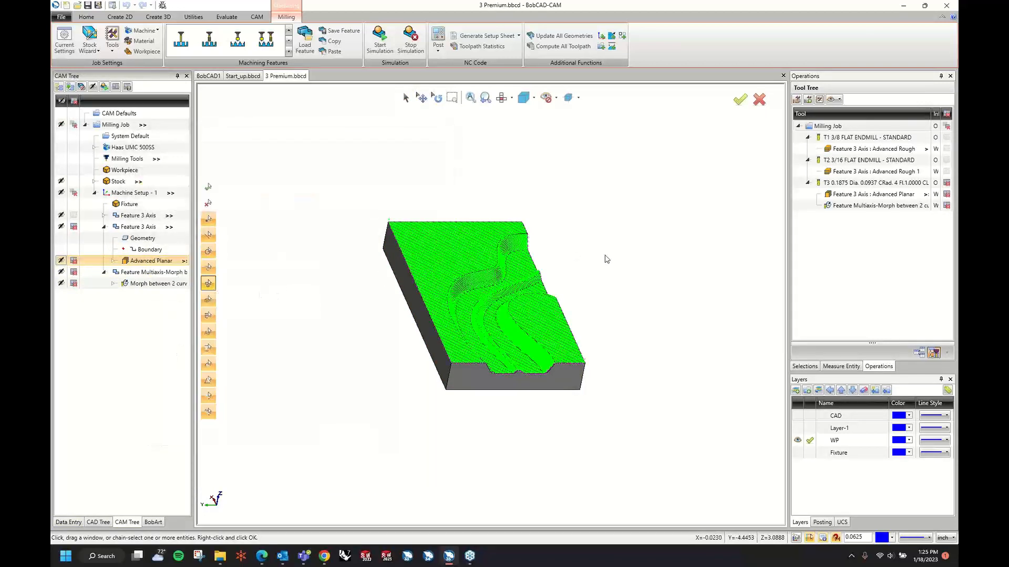
# Step: Enable the Top of Job depth limit for the Advanced Planar operation and pick its height from the part's top face edge
pyautogui.rightClick(155, 262)
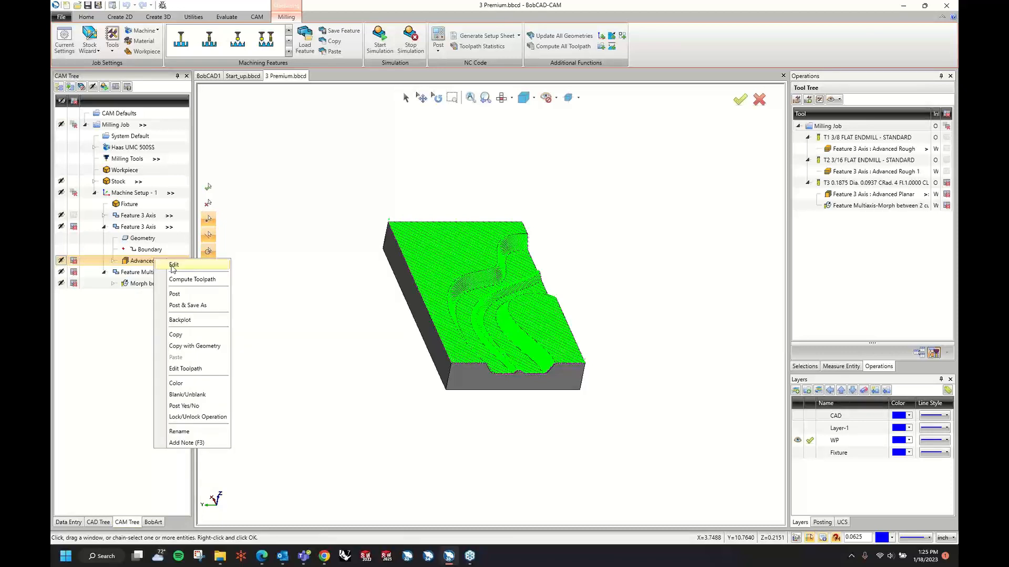
pyautogui.click(173, 265)
pyautogui.click(349, 203)
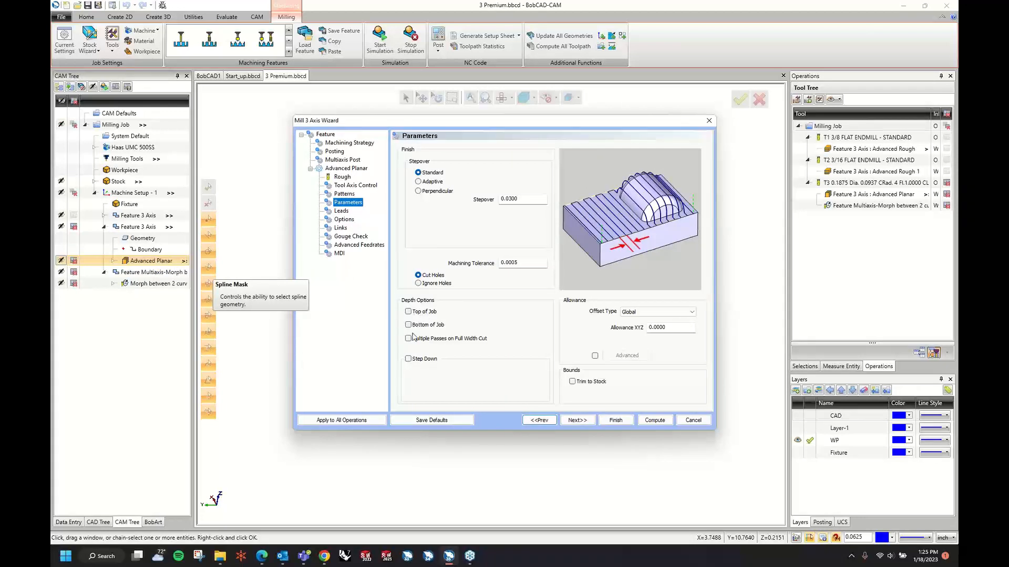
pyautogui.click(408, 312)
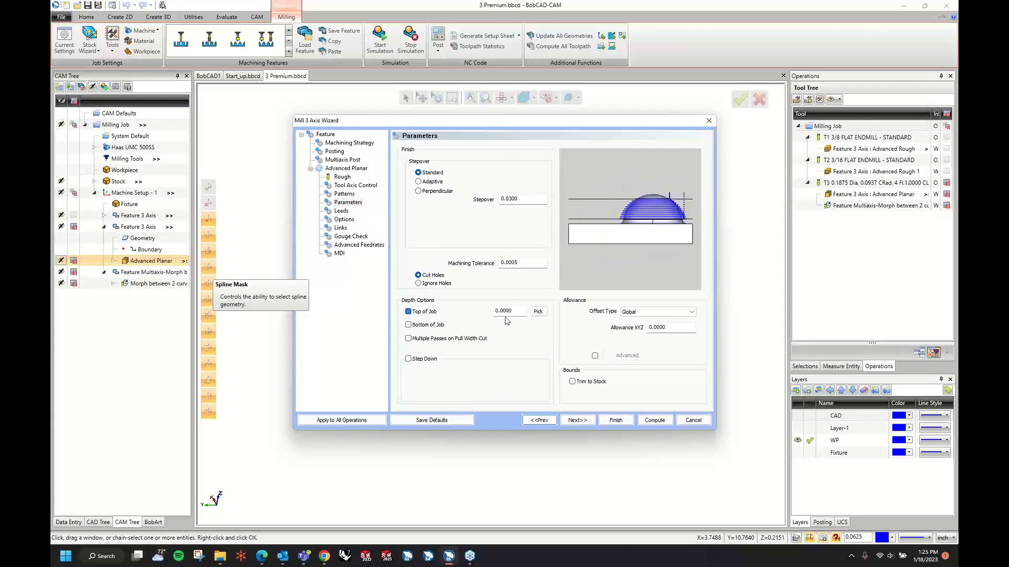
pyautogui.click(537, 311)
pyautogui.click(558, 363)
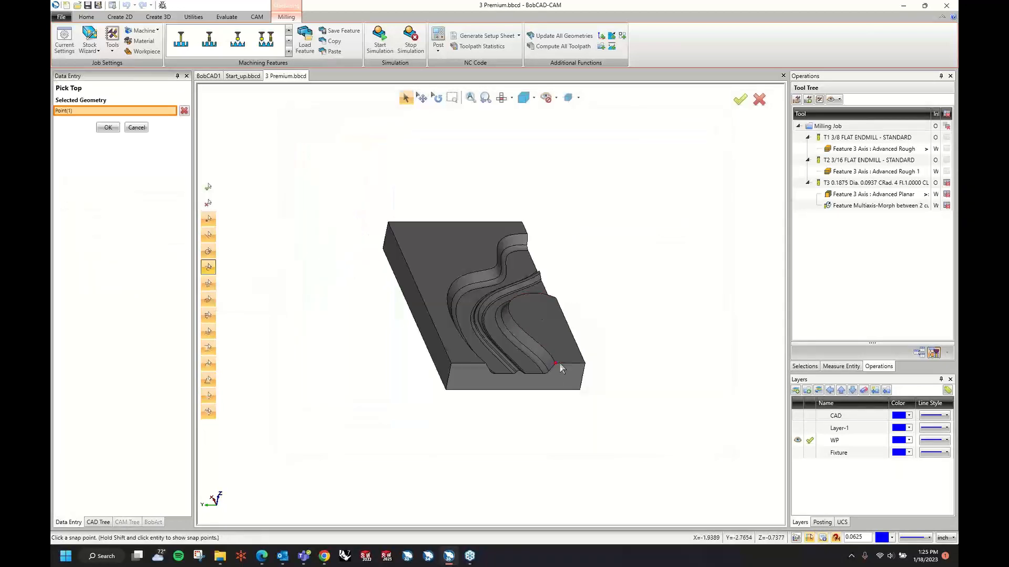
pyautogui.rightClick(614, 311)
pyautogui.click(637, 314)
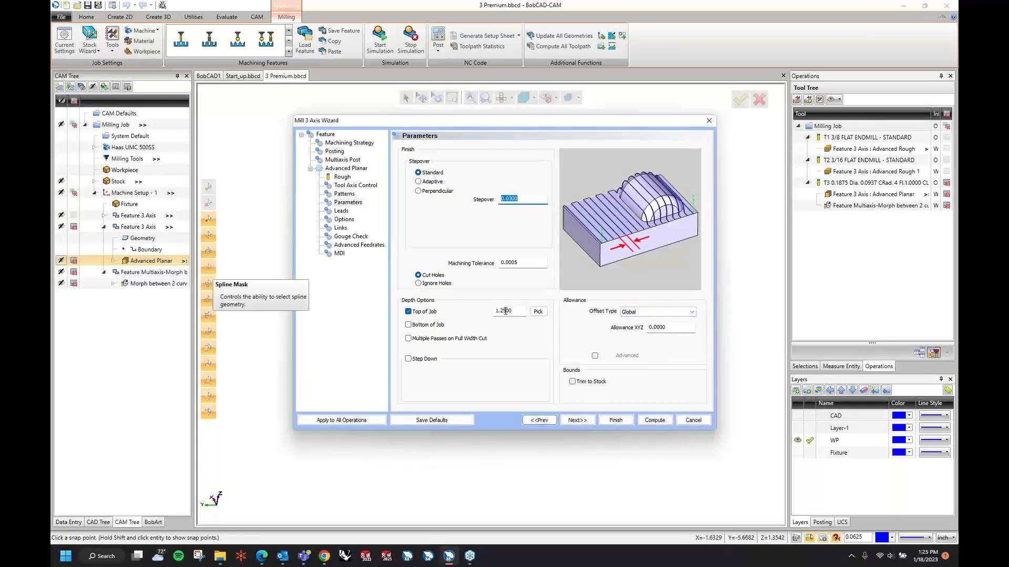
# Step: Set the Top of Job depth to 1.24 and compute the Advanced Planar toolpath
pyautogui.moveTo(505, 311); pyautogui.dragTo(527, 312)
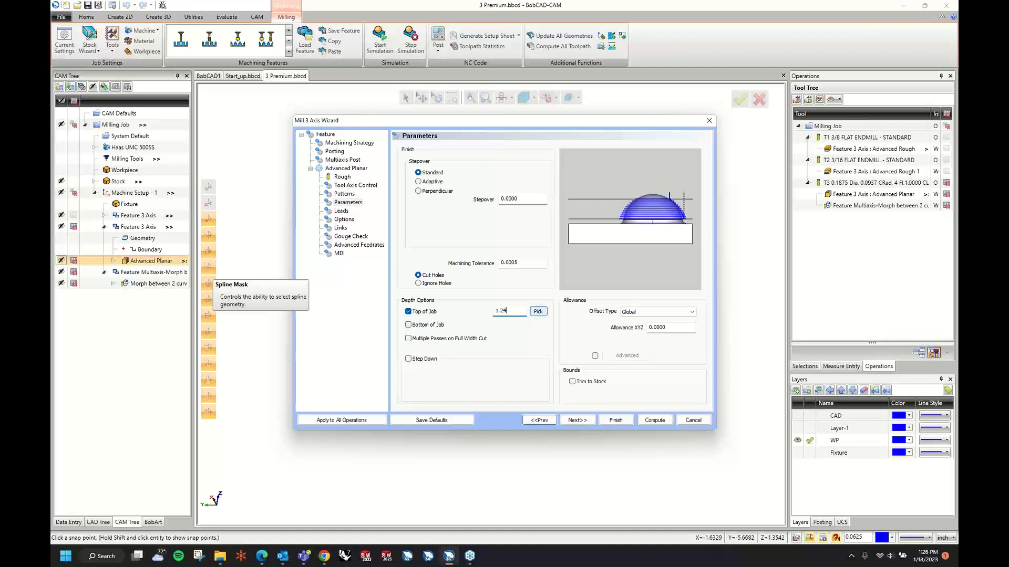
pyautogui.write('1.24')
pyautogui.click(651, 419)
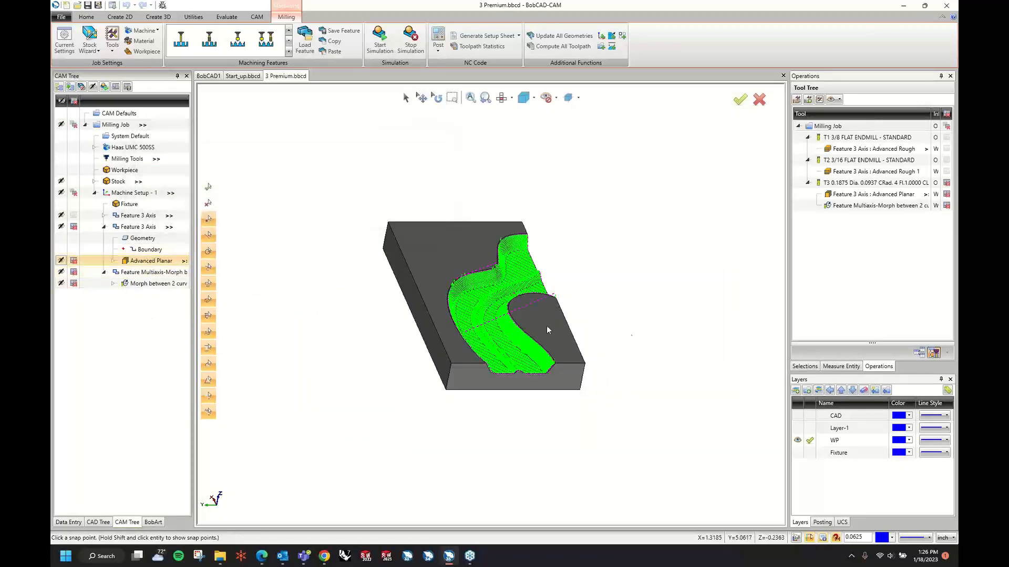
pyautogui.scroll(5, 500, 315)
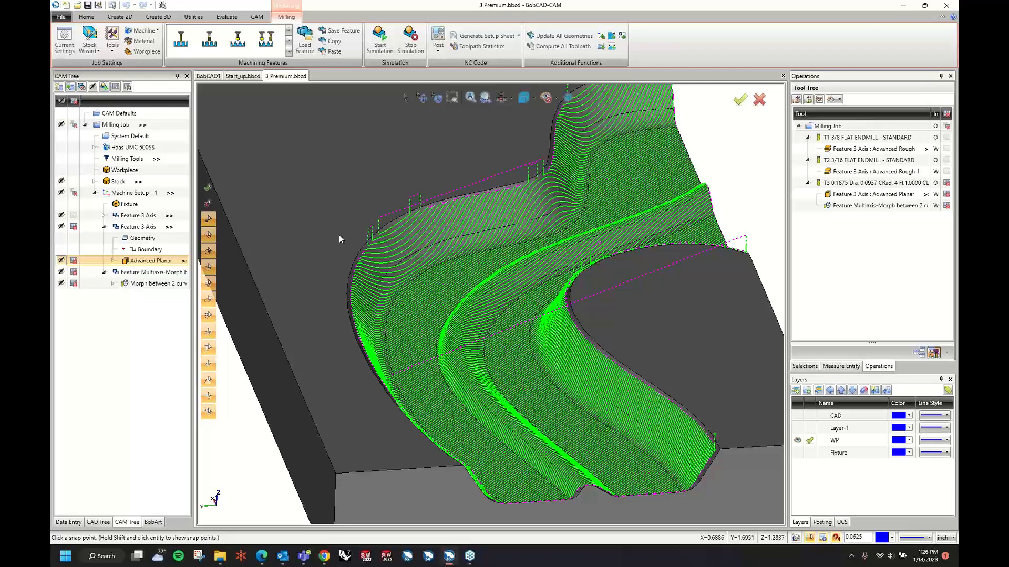
# Step: Add a new Mill 3 Axis feature to Machine Setup - 1 and select all faces of the part as its geometry
pyautogui.click(105, 227)
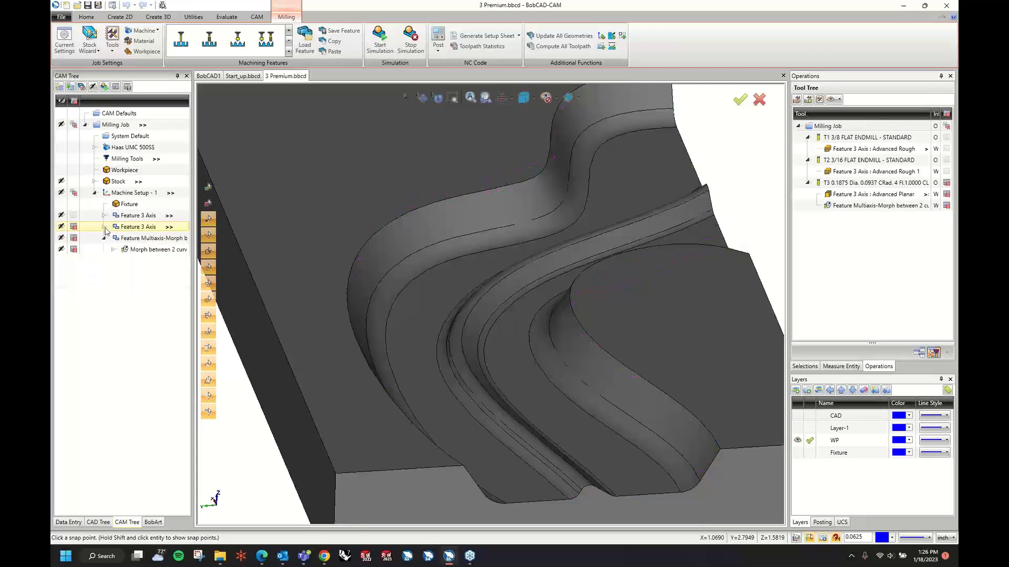
pyautogui.rightClick(130, 194)
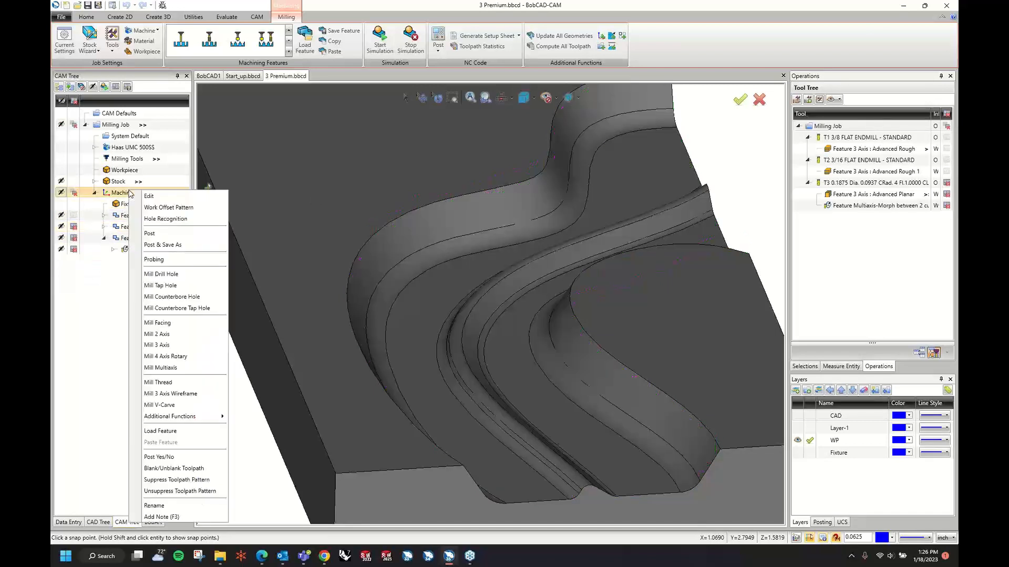
pyautogui.click(170, 347)
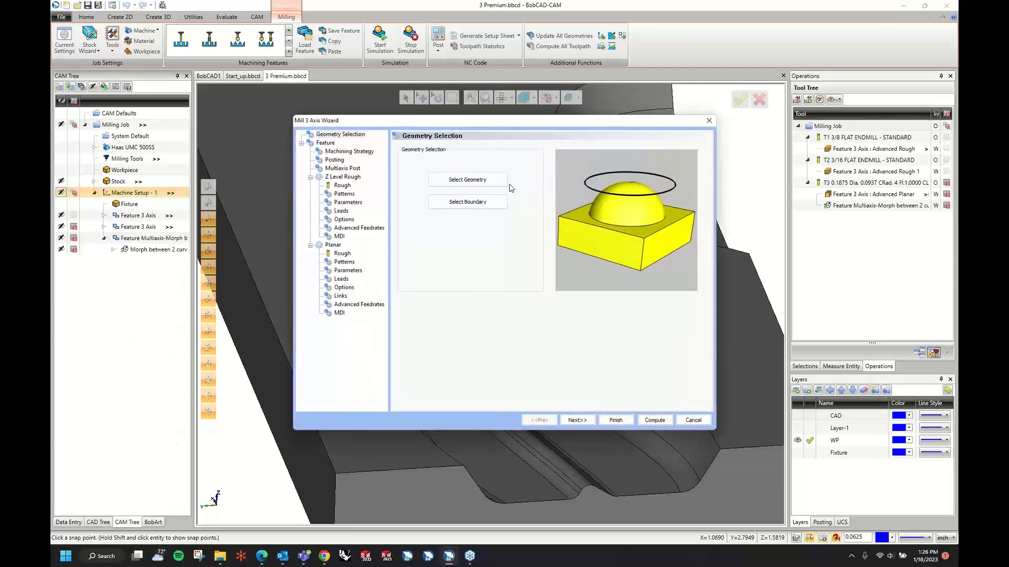
pyautogui.click(489, 179)
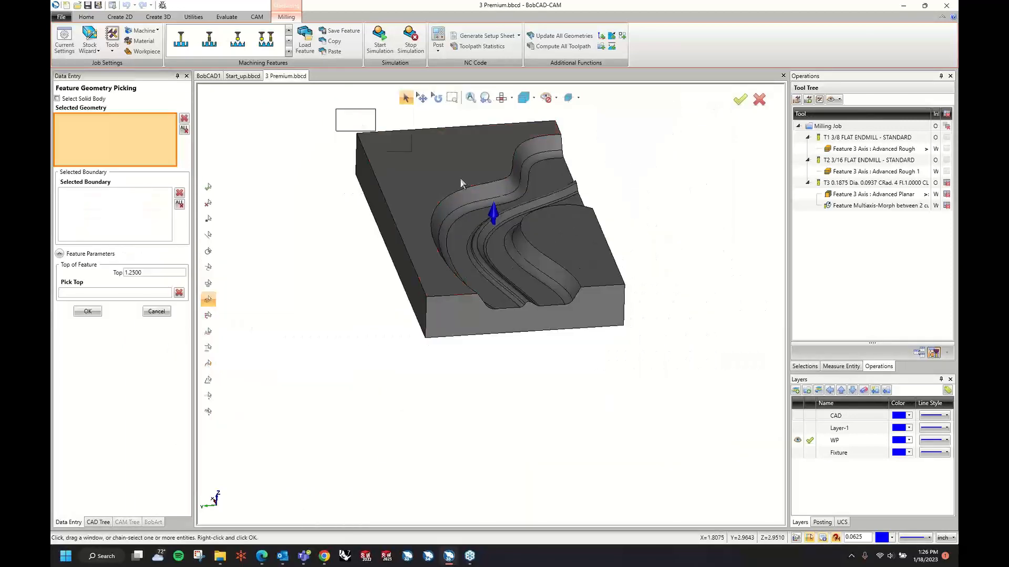
pyautogui.moveTo(459, 178); pyautogui.dragTo(715, 373)
pyautogui.rightClick(640, 174)
pyautogui.click(644, 176)
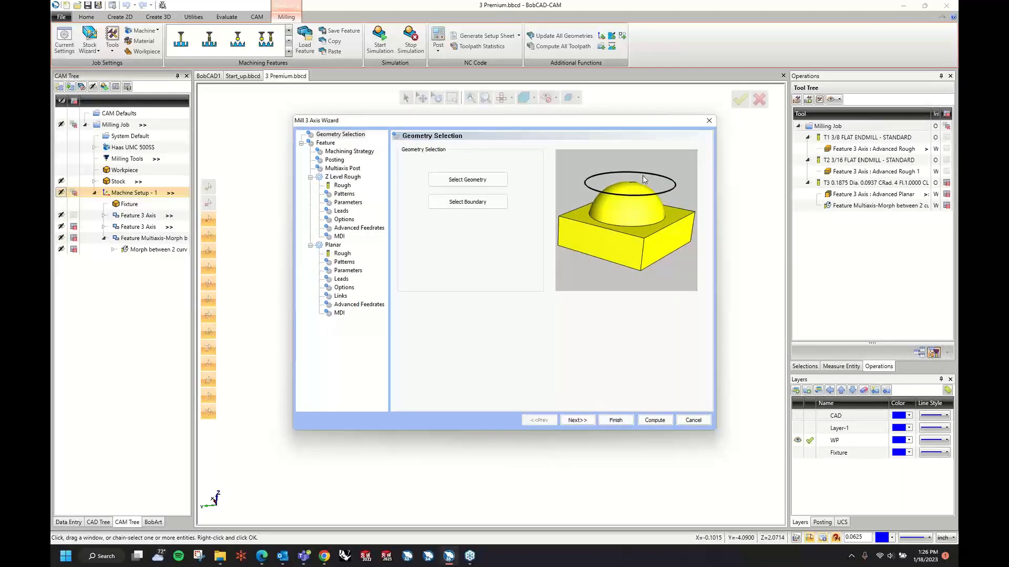
# Step: Choose Steep Shallow as the feature's machining strategy and continue to its tool settings
pyautogui.click(587, 423)
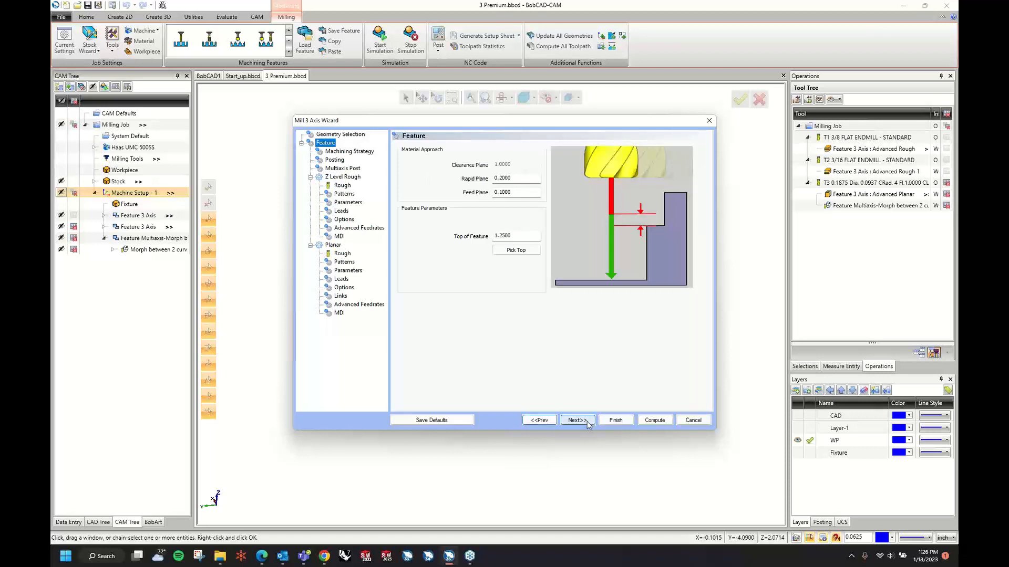
pyautogui.click(587, 421)
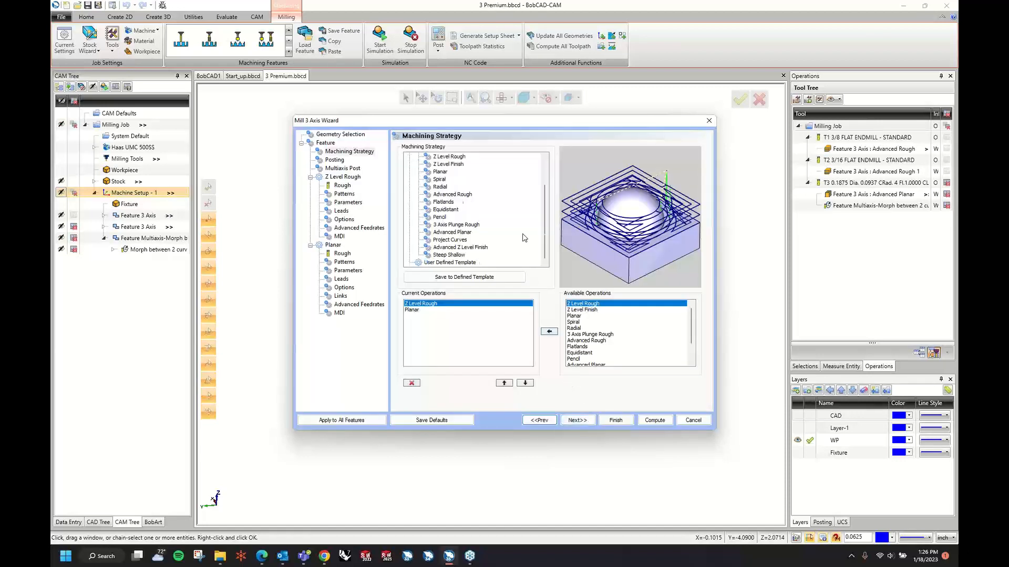
pyautogui.click(451, 256)
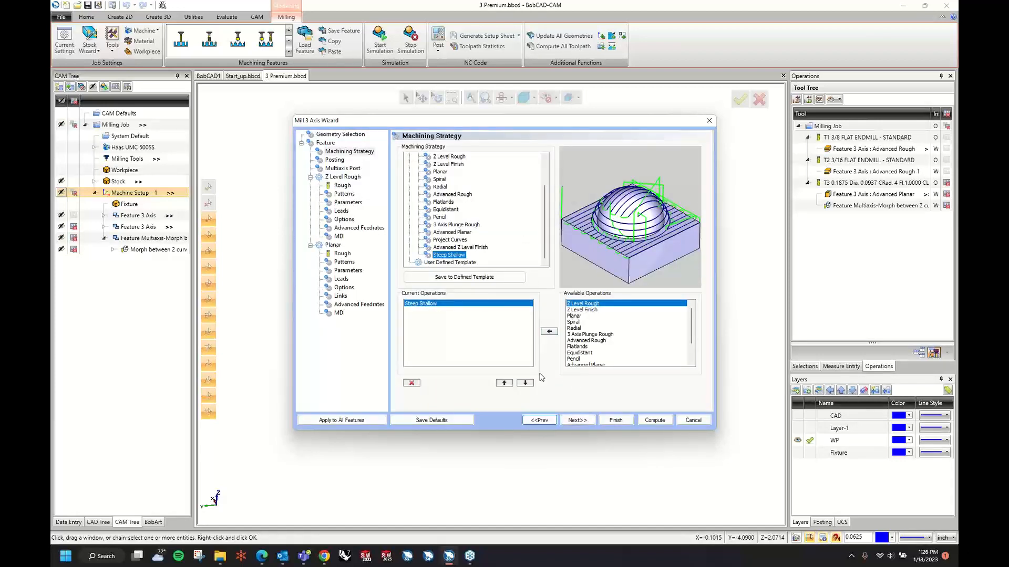
pyautogui.click(569, 422)
pyautogui.click(568, 424)
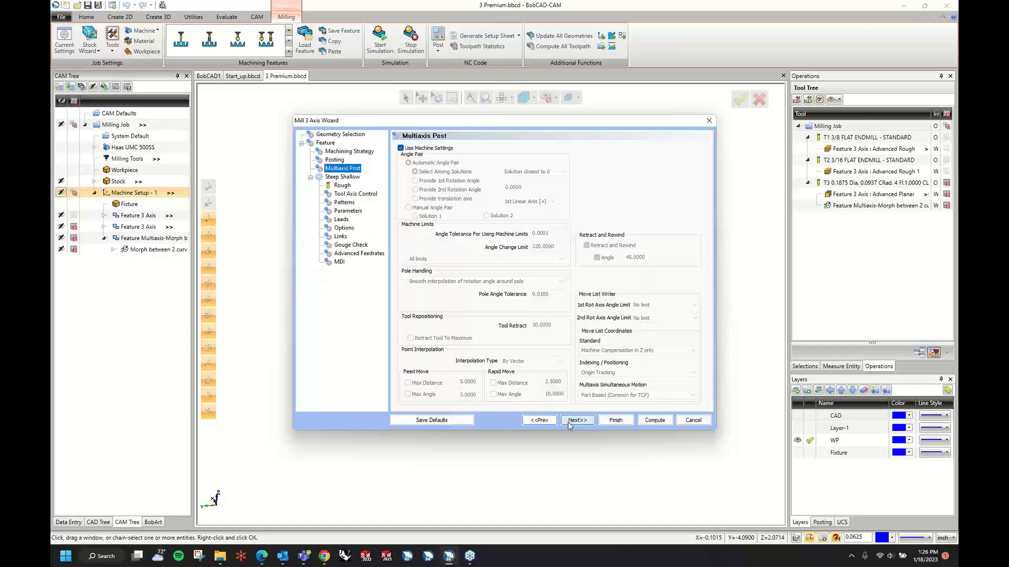
pyautogui.click(568, 423)
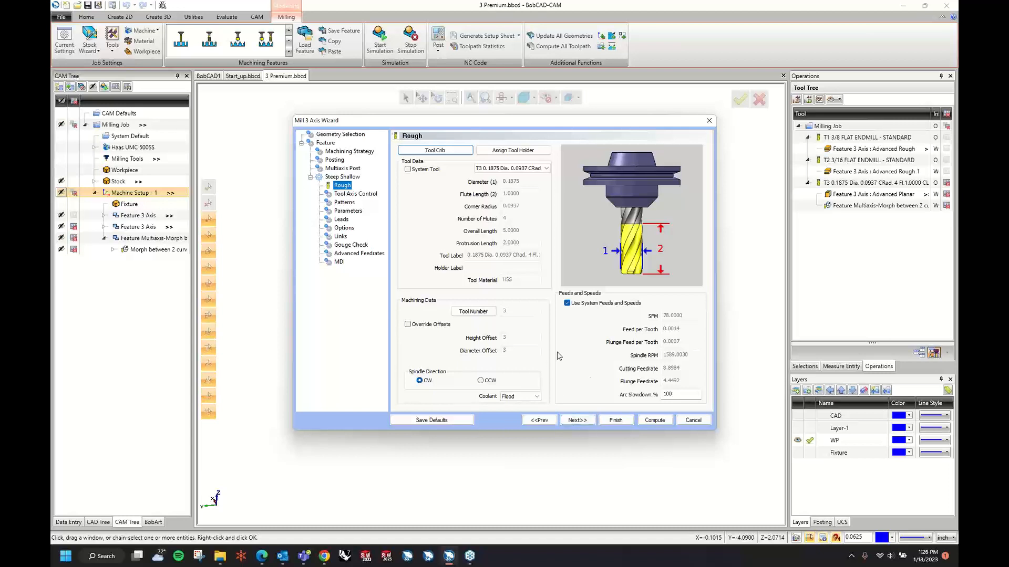
# Step: Keep the 3 Axis tool axis method and the Z Level + Planar cut pattern, checking the Angle Limit and Planar Lace Angle
pyautogui.click(575, 421)
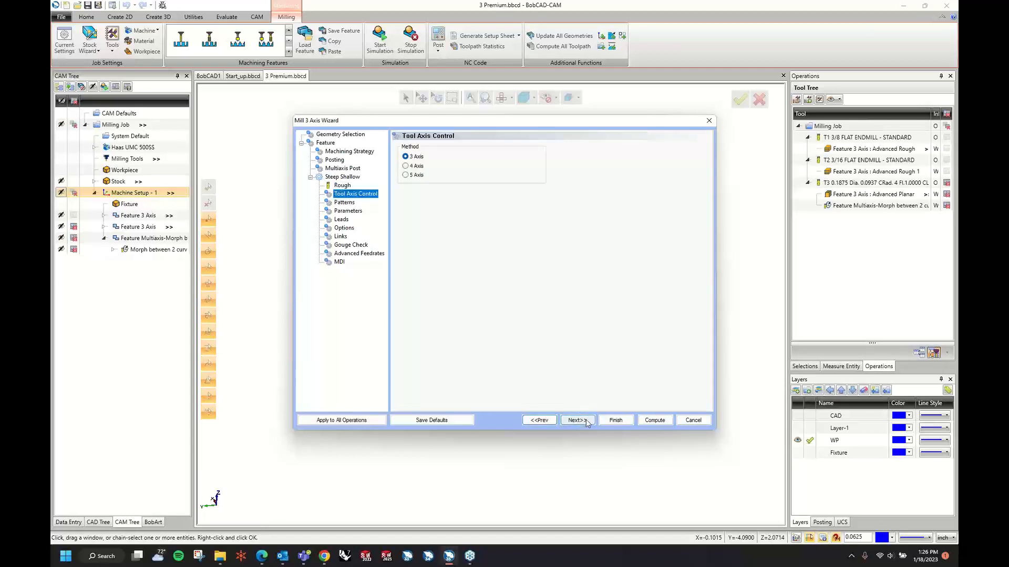
pyautogui.click(577, 421)
pyautogui.click(425, 171)
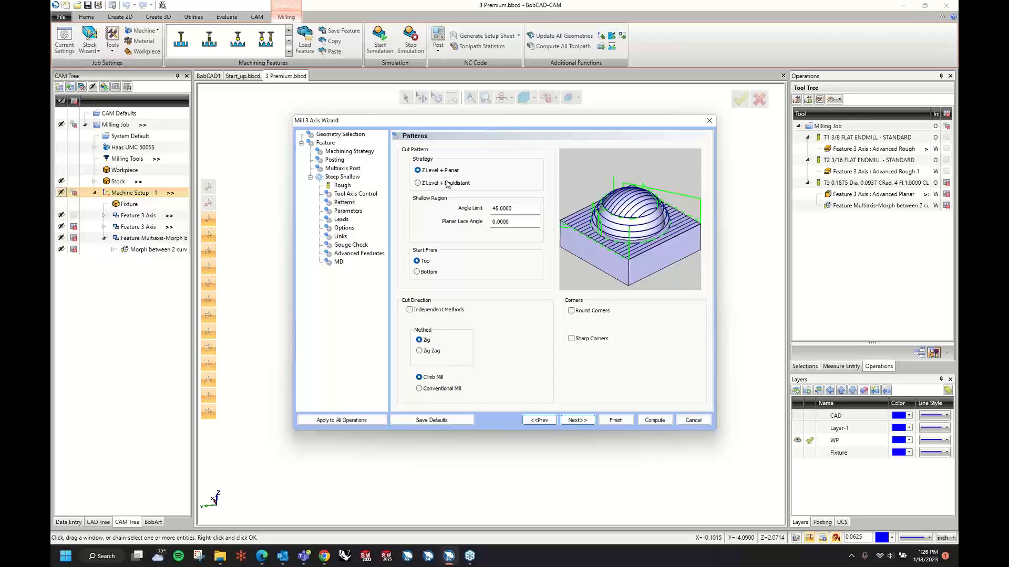
pyautogui.click(518, 211)
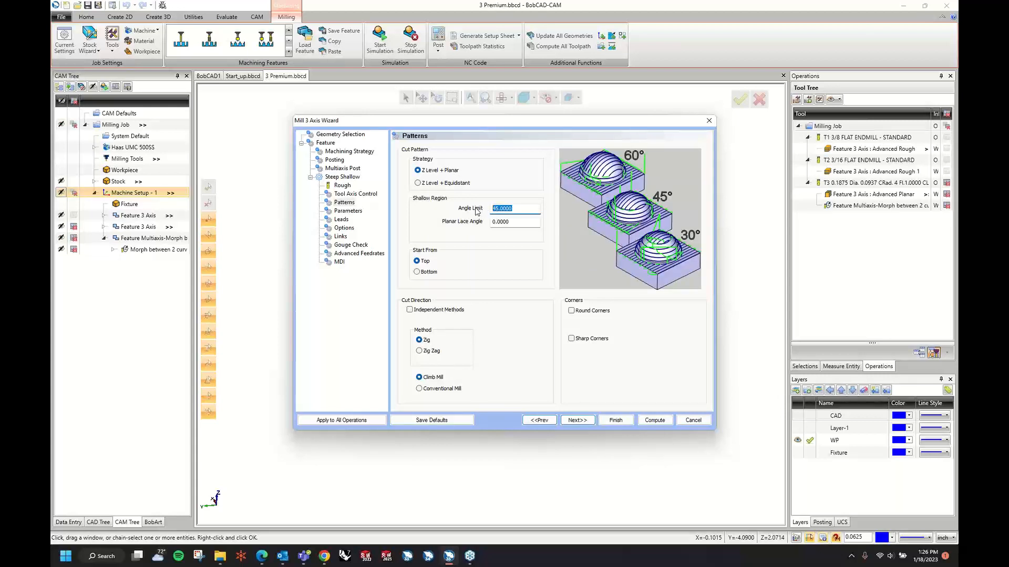
pyautogui.click(512, 221)
pyautogui.click(581, 421)
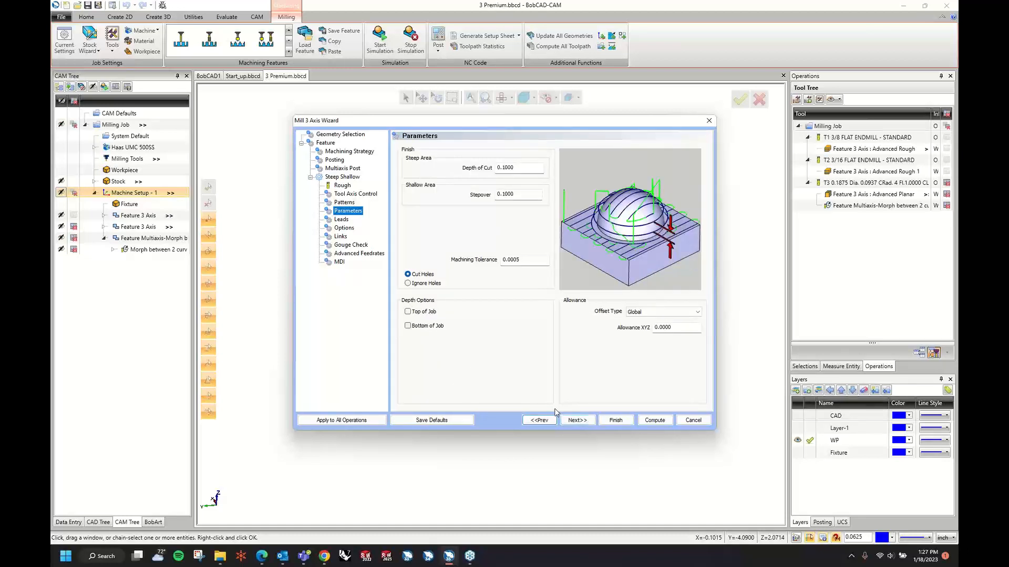
# Step: Set the steep area depth of cut and the shallow area stepover both to 0.03
pyautogui.moveTo(519, 169); pyautogui.dragTo(483, 169)
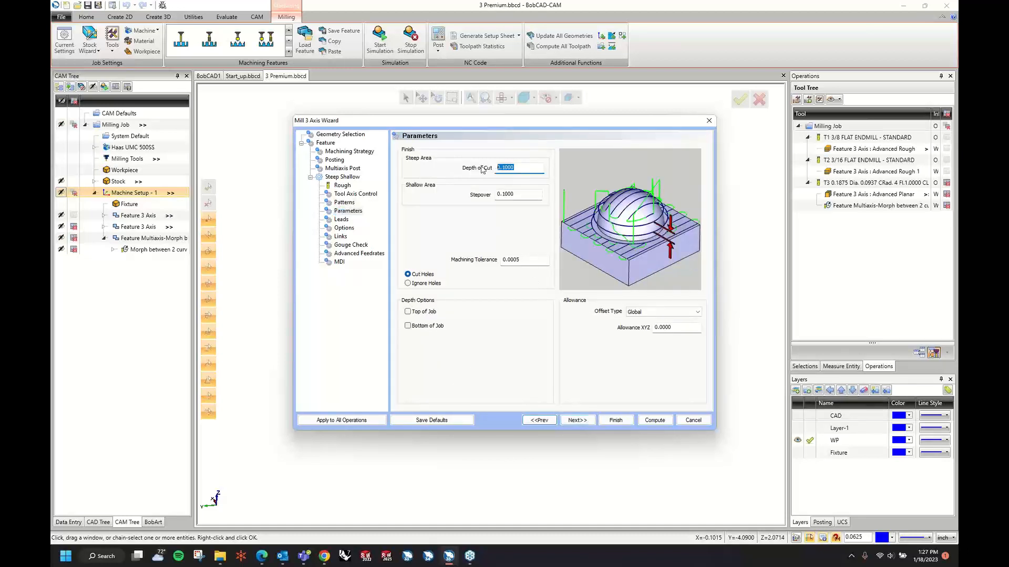
pyautogui.write('0.03')
pyautogui.press('Tab')
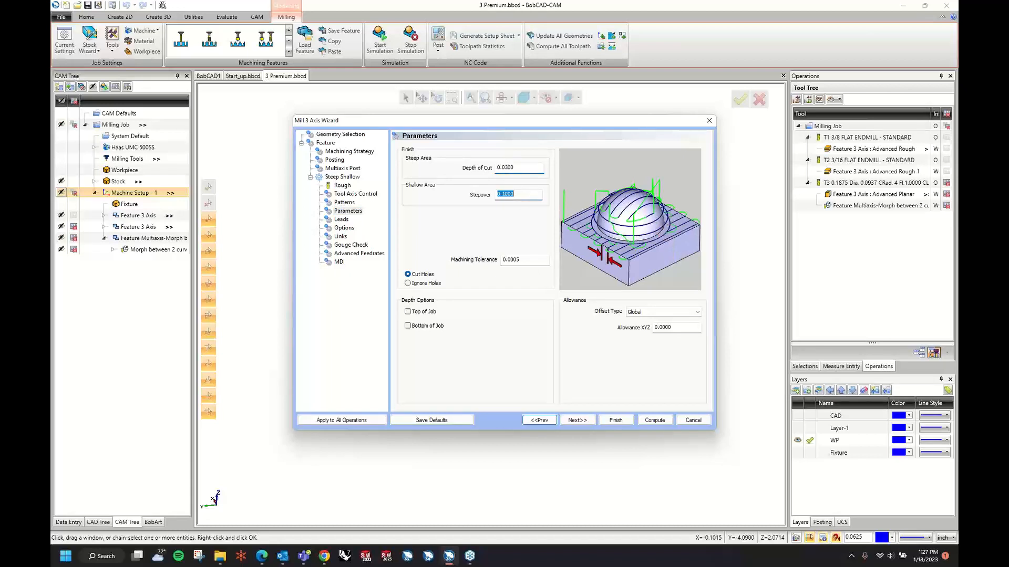
pyautogui.write('.03')
pyautogui.press('Tab')
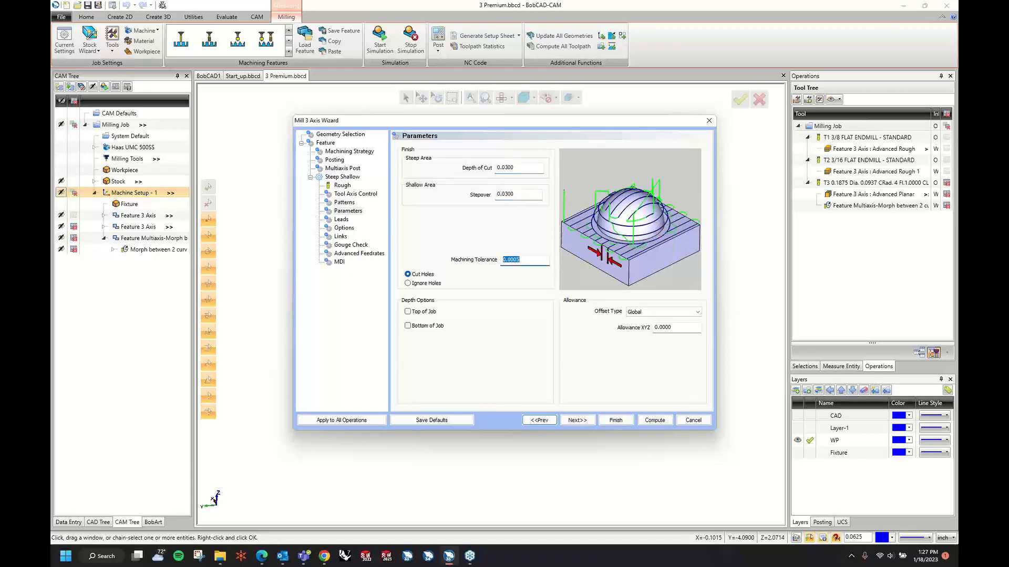
# Step: Accept the default leads, options, links, gouge check and feedrates, and compute the Steep Shallow toolpath
pyautogui.click(578, 420)
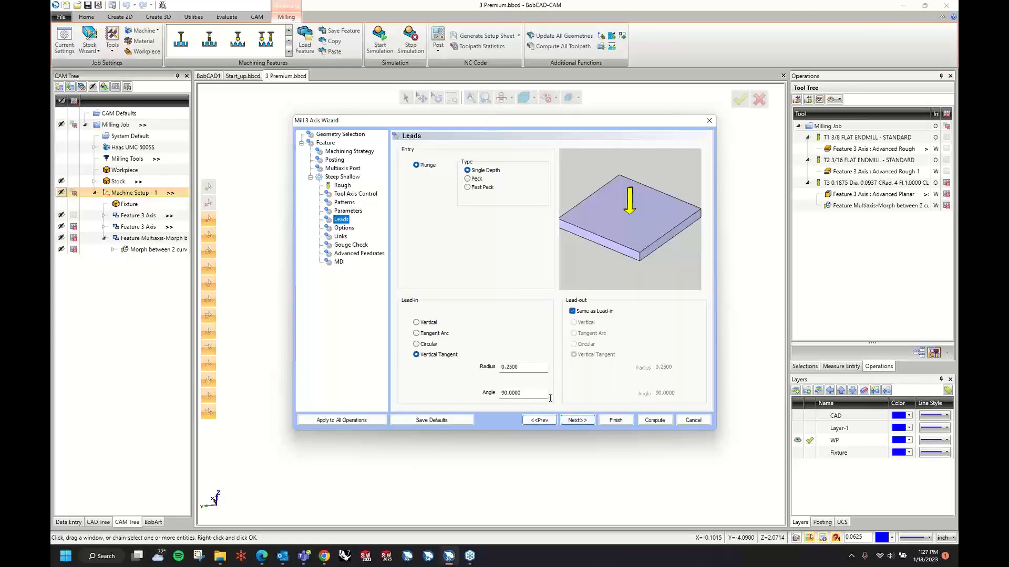
pyautogui.click(575, 420)
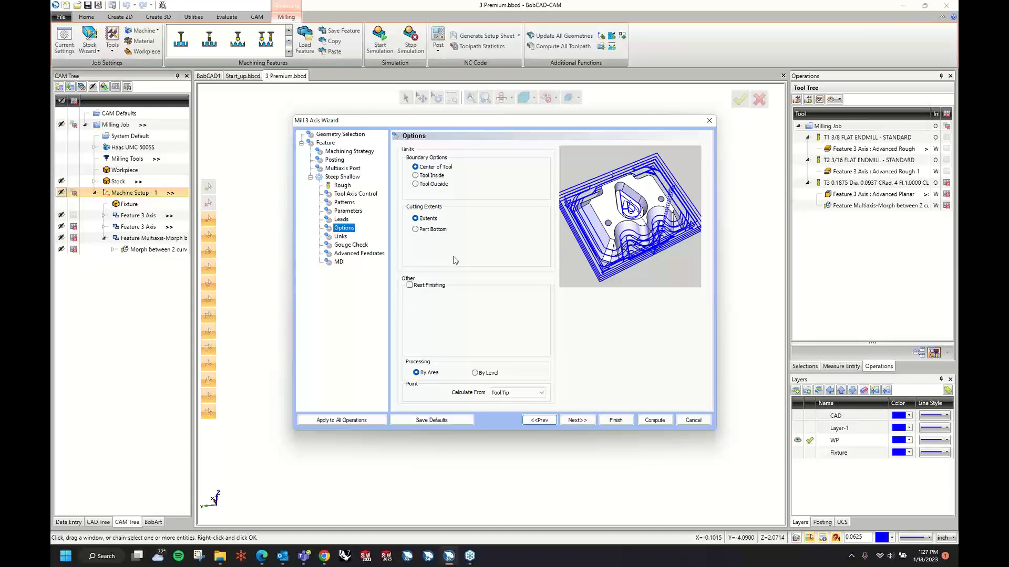
pyautogui.click(577, 420)
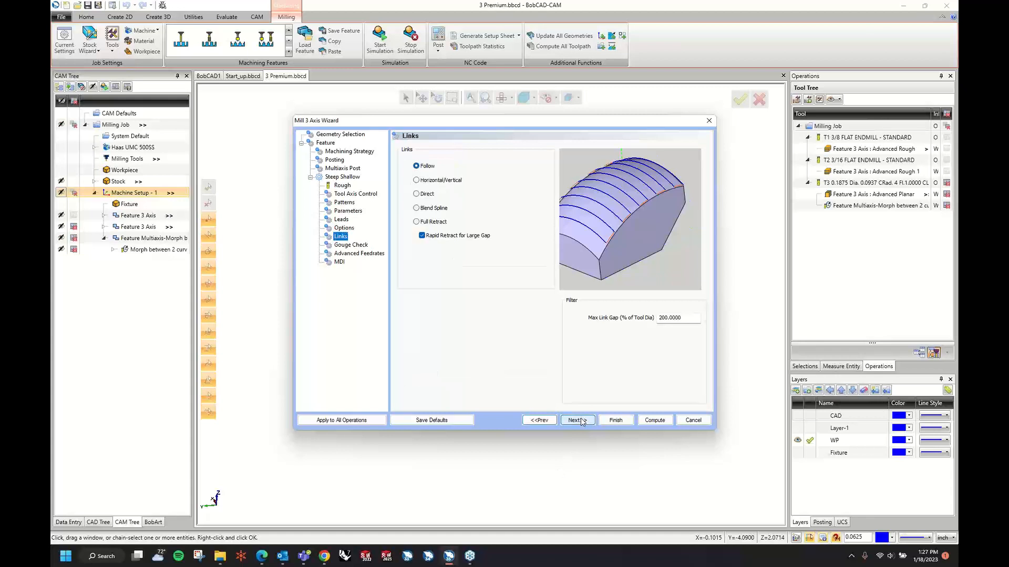
pyautogui.click(577, 420)
pyautogui.click(577, 420)
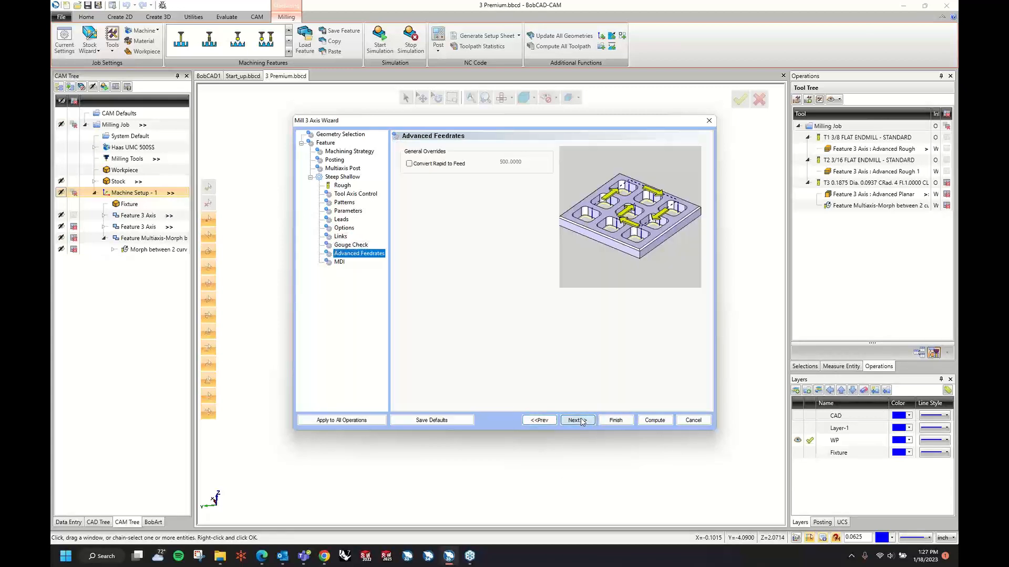
pyautogui.click(655, 420)
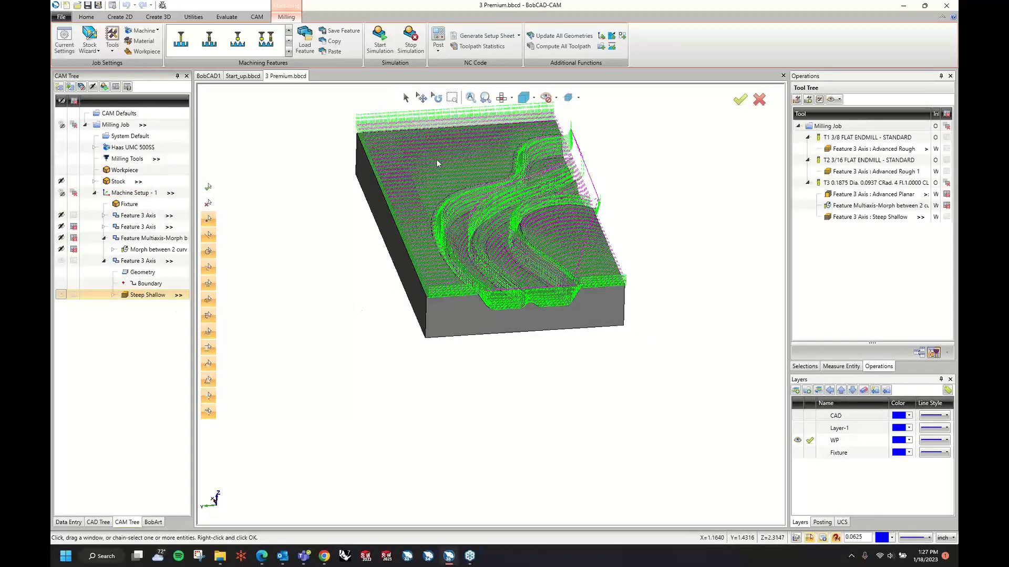
# Step: Limit the Steep Shallow operation's depth with a Top of Job of 1.24 and recompute its toolpath
pyautogui.moveTo(591, 282); pyautogui.dragTo(669, 309, button='middle')
pyautogui.rightClick(161, 295)
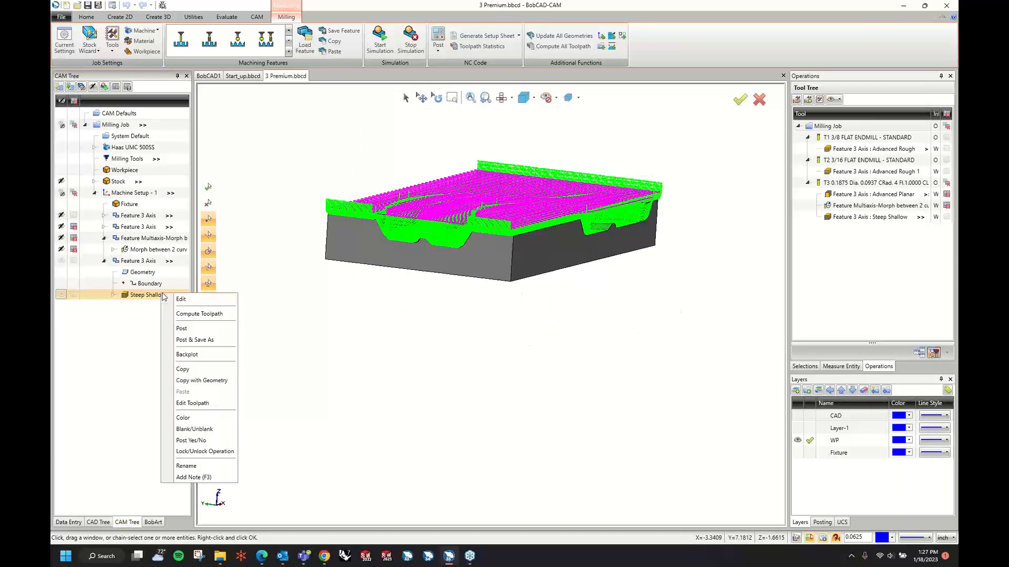
pyautogui.click(178, 298)
pyautogui.click(577, 420)
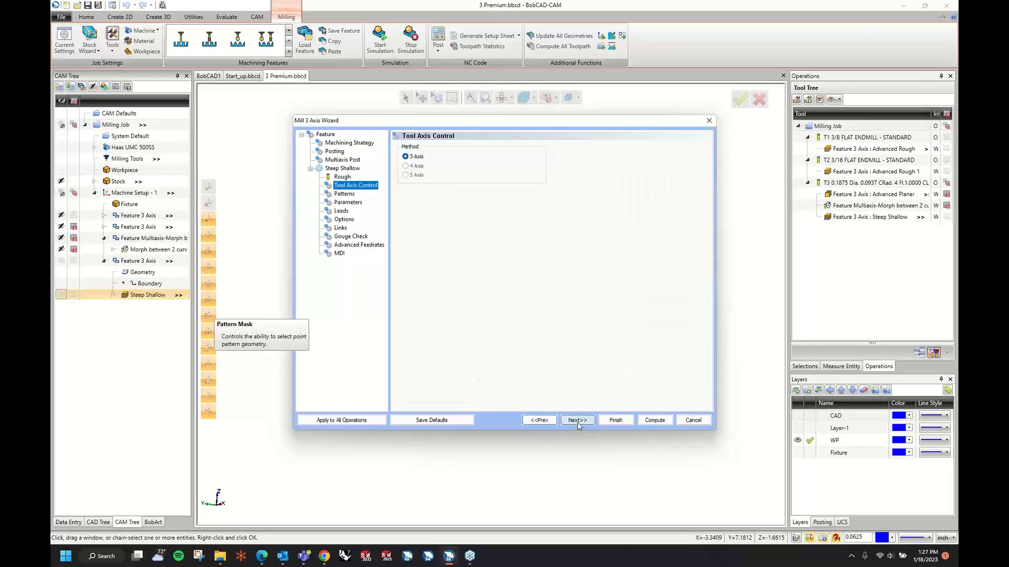
pyautogui.click(577, 420)
pyautogui.click(577, 420)
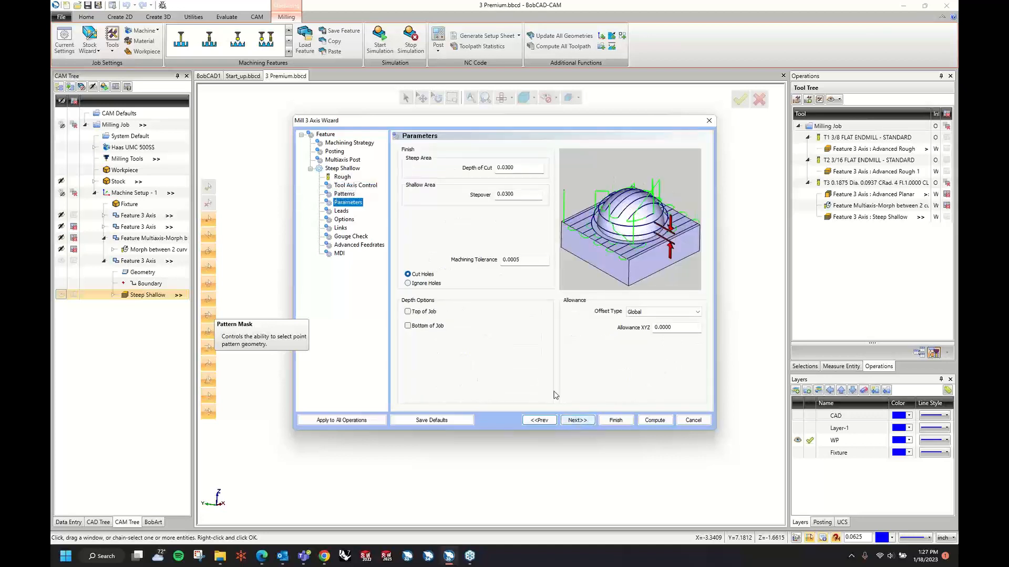
pyautogui.click(407, 312)
pyautogui.moveTo(511, 310); pyautogui.dragTo(468, 306)
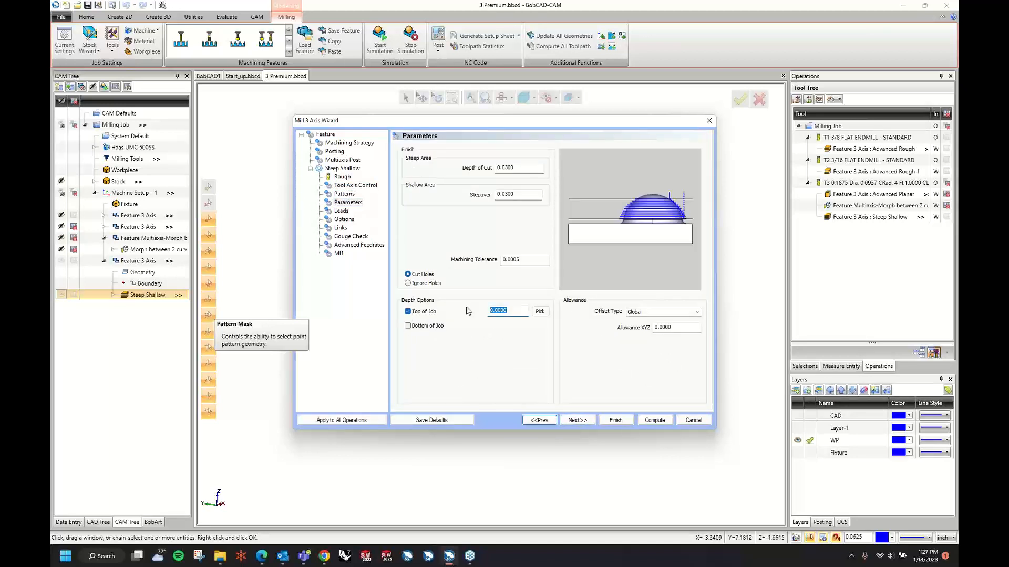
pyautogui.write('1.24')
pyautogui.press('Tab')
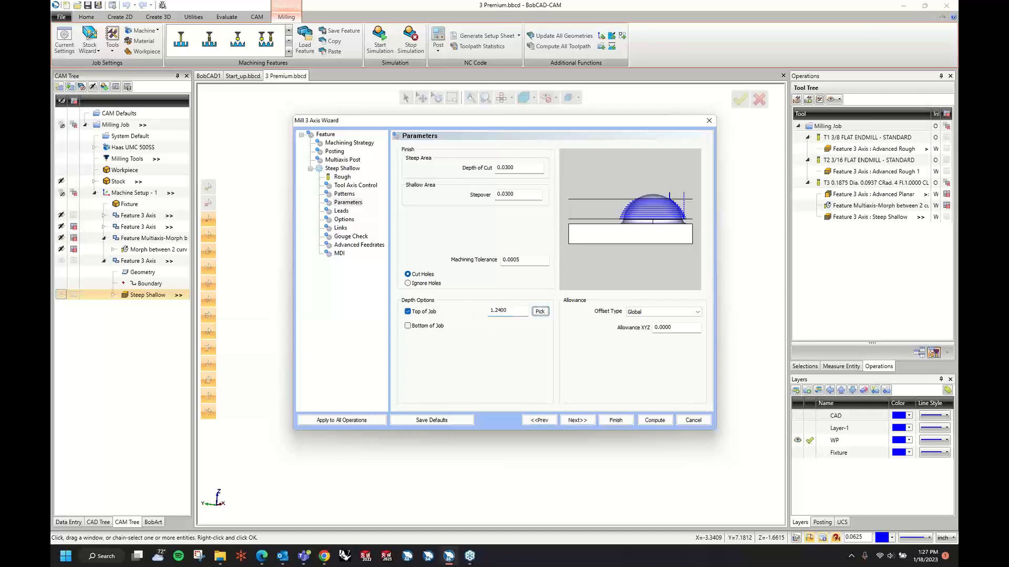
pyautogui.click(655, 421)
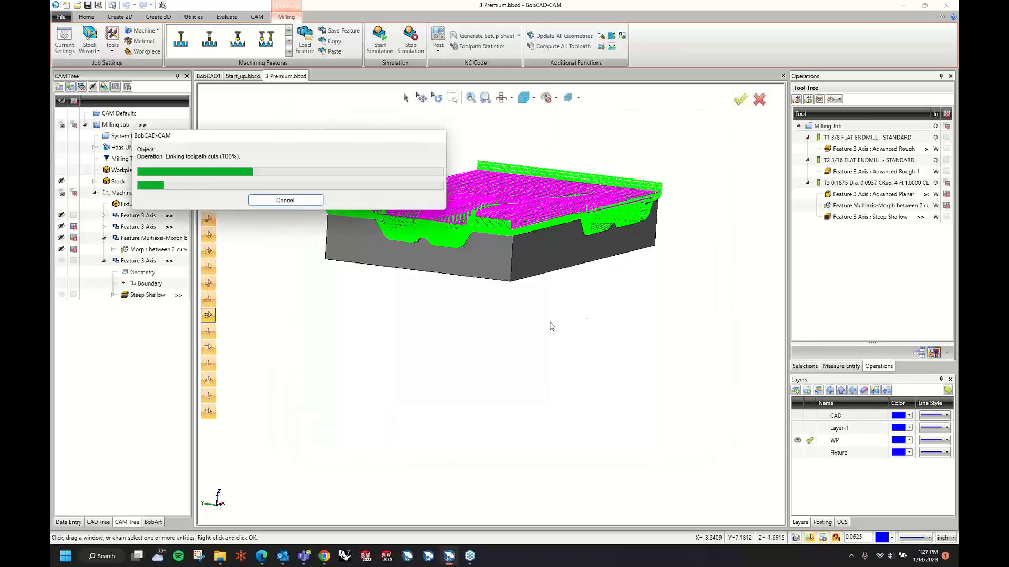
# Step: Inspect the recomputed Steep Shallow toolpath, simulate the whole milling job and examine the surface finish of the machined channel
pyautogui.scroll(8, 478, 404)
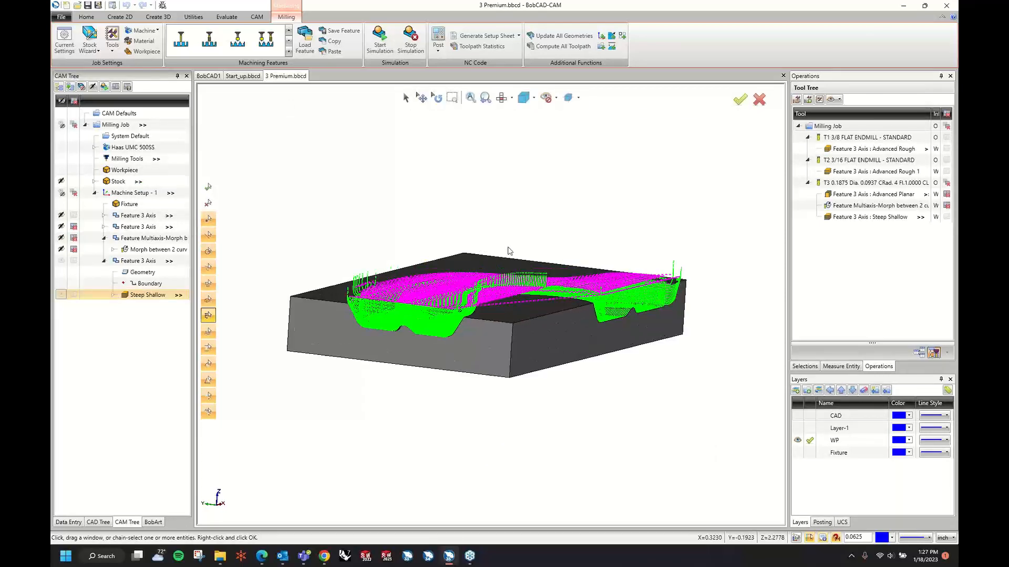
pyautogui.moveTo(562, 363); pyautogui.dragTo(541, 408, button='middle')
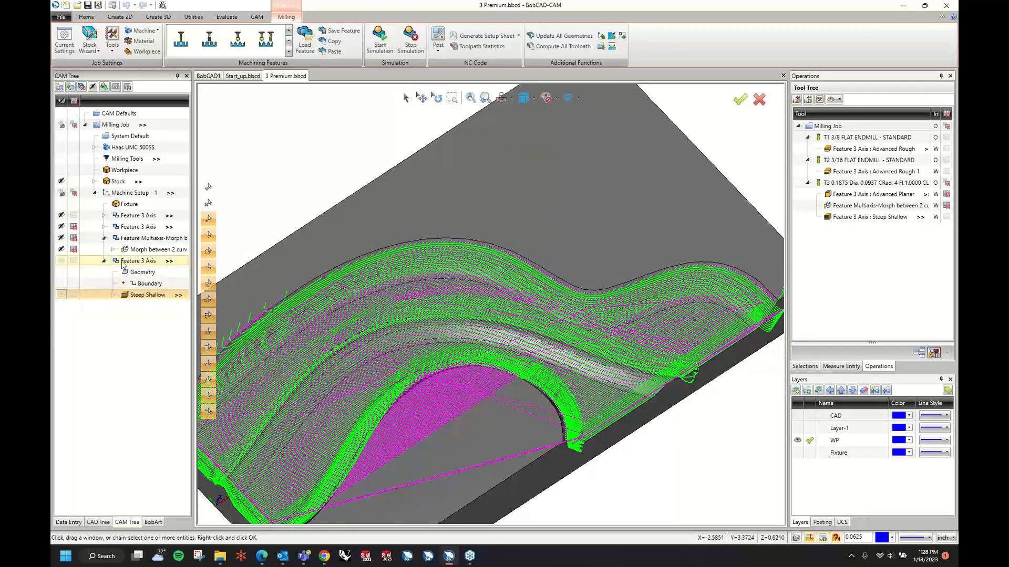
pyautogui.click(384, 39)
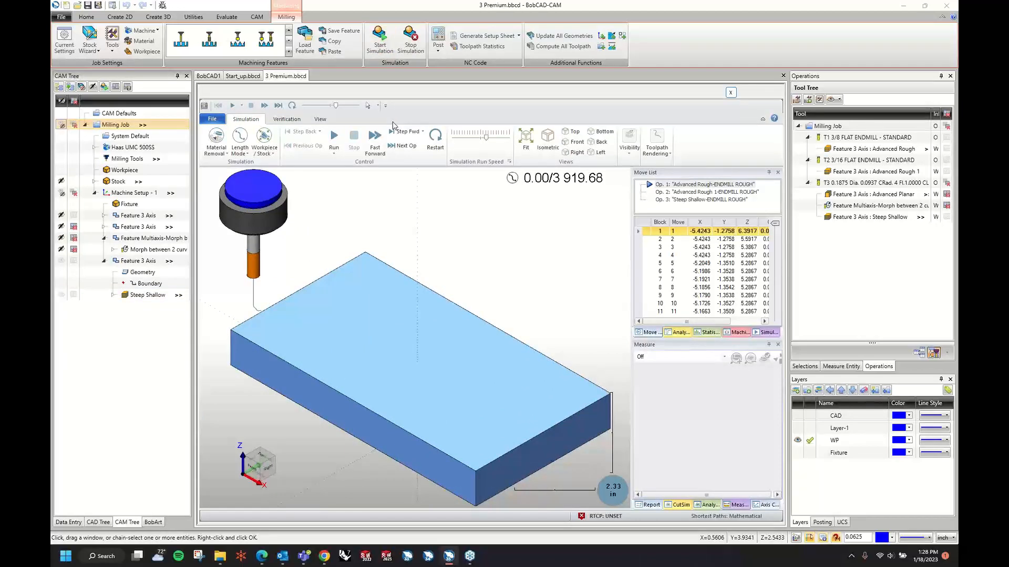
pyautogui.click(336, 138)
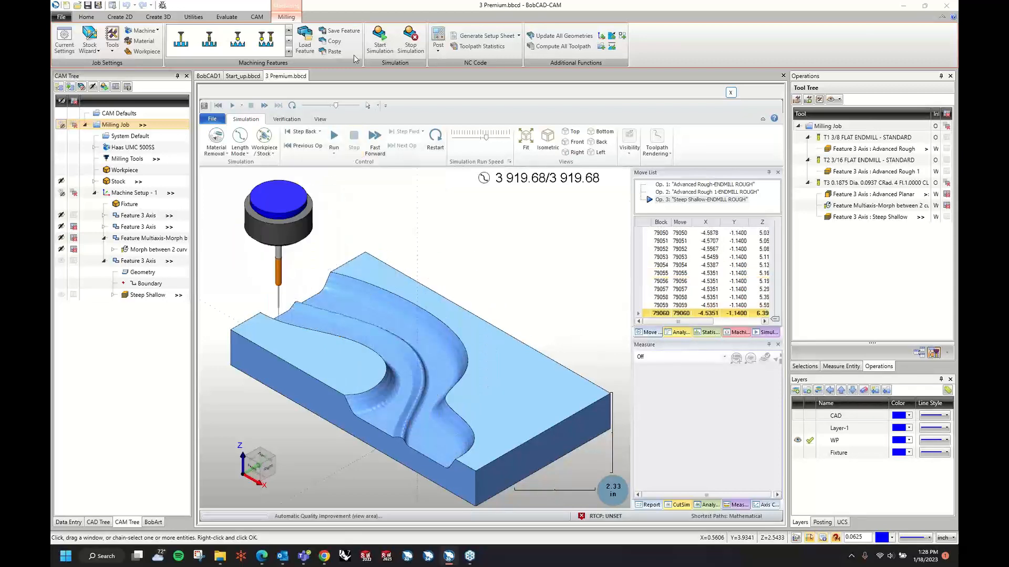
pyautogui.moveTo(397, 400); pyautogui.dragTo(428, 357, button='middle')
pyautogui.scroll(6, 428, 358)
pyautogui.scroll(4, 409, 356)
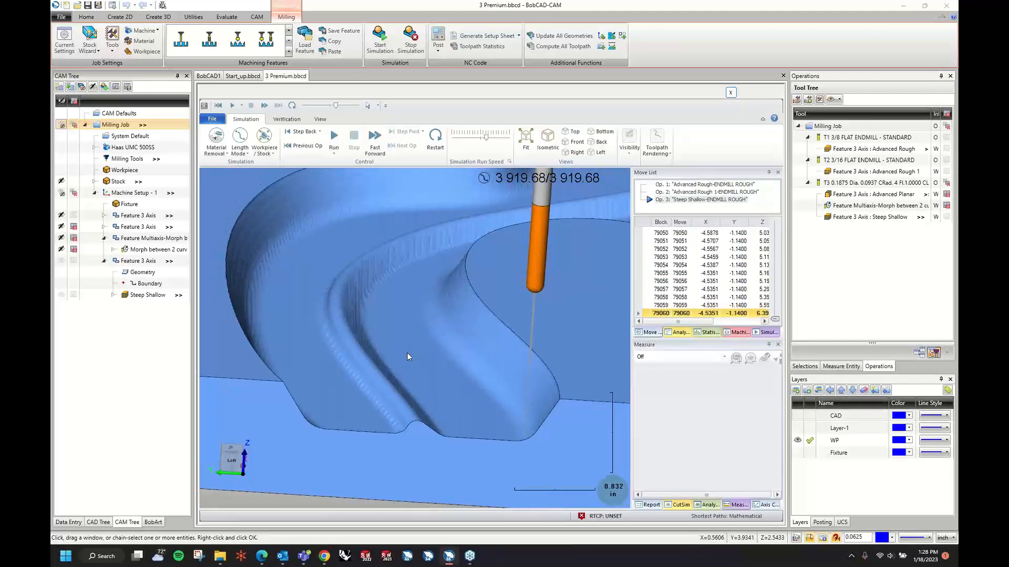
pyautogui.moveTo(408, 353); pyautogui.dragTo(405, 341, button='middle')
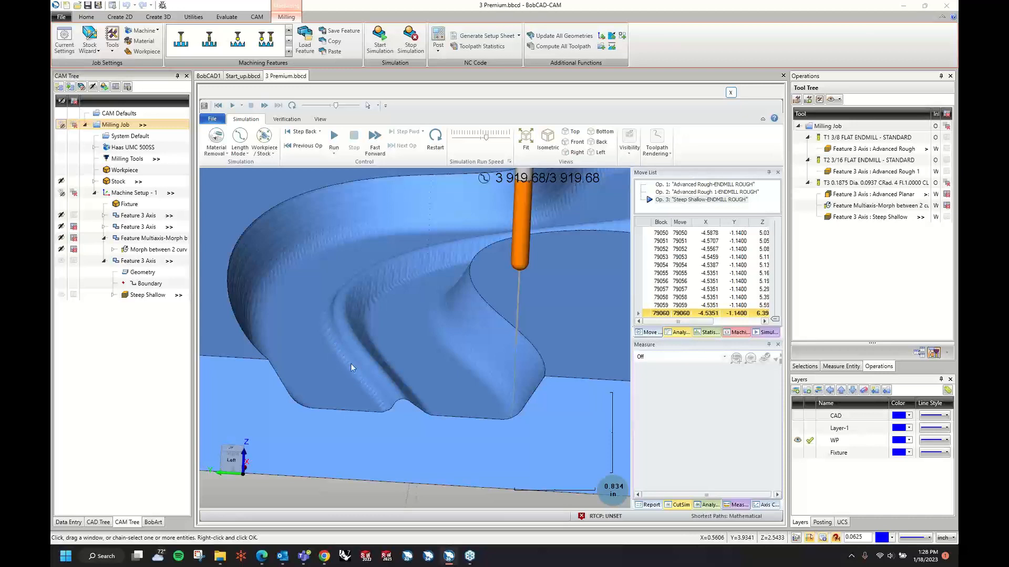
pyautogui.moveTo(427, 277); pyautogui.dragTo(575, 225, button='middle')
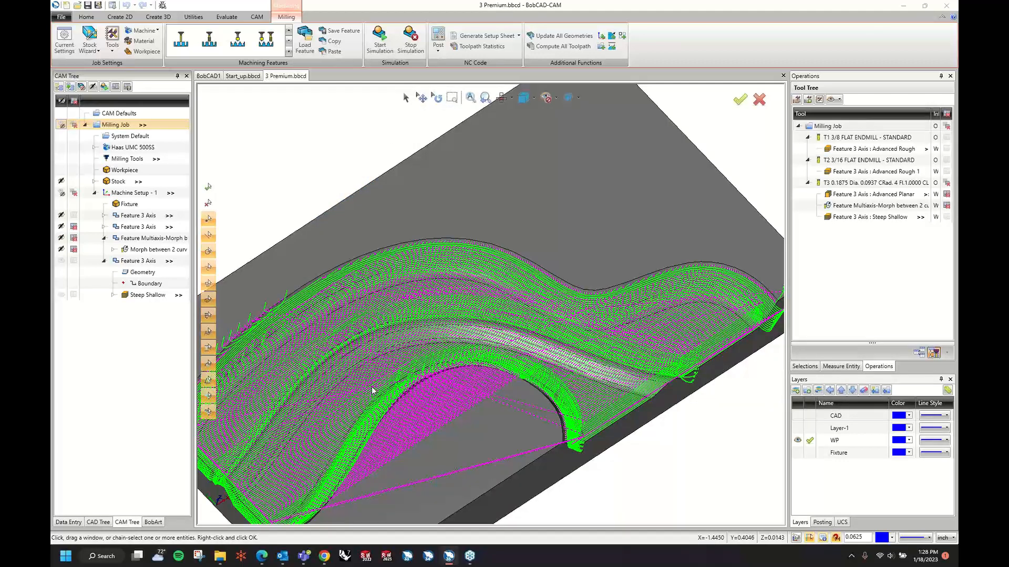
# Step: Turn off posting for the Steep Shallow feature and delete the Multiaxis-Morph between 2 curves feature
pyautogui.click(74, 260)
pyautogui.rightClick(133, 241)
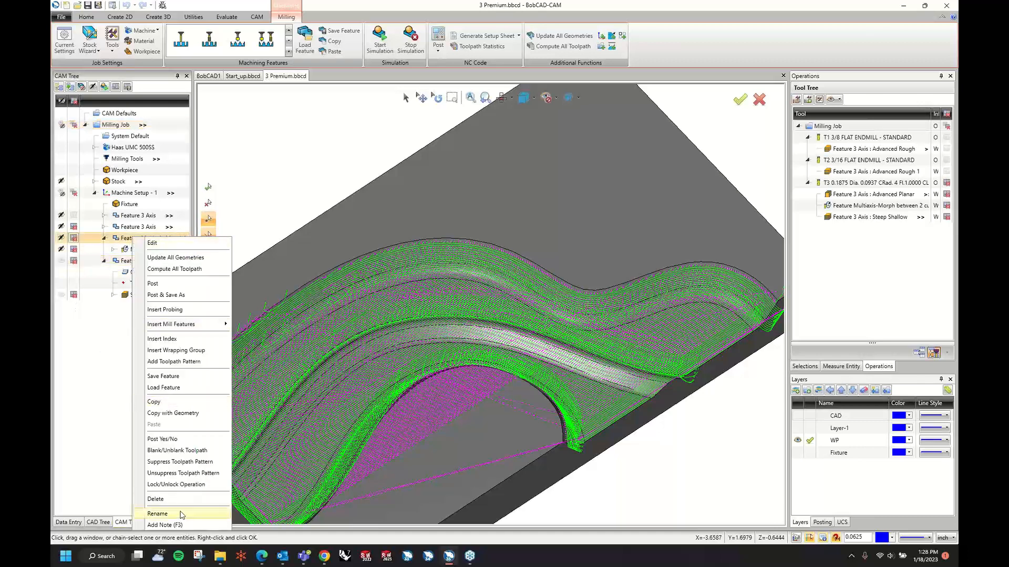
pyautogui.click(161, 501)
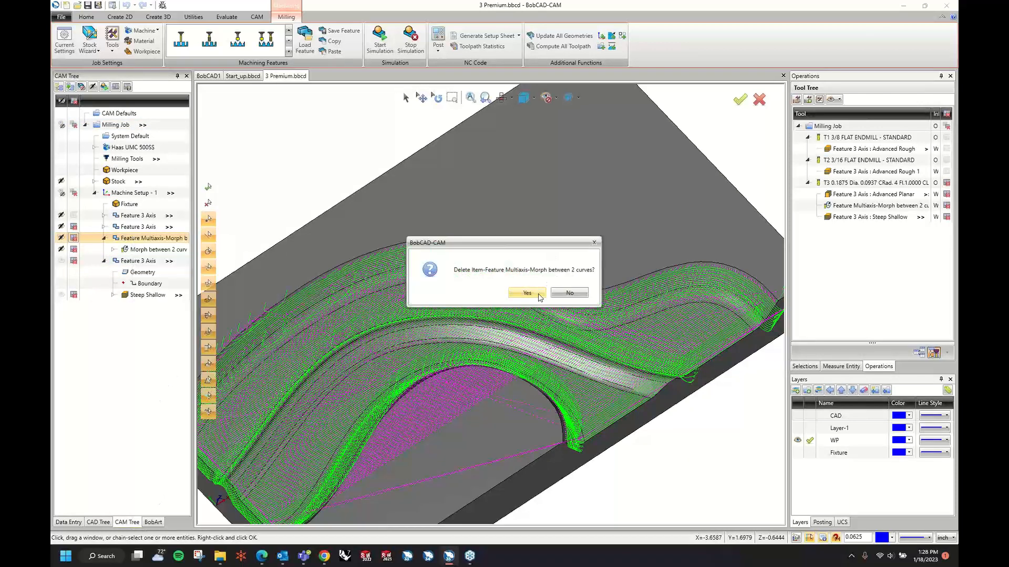
pyautogui.click(527, 293)
pyautogui.click(103, 238)
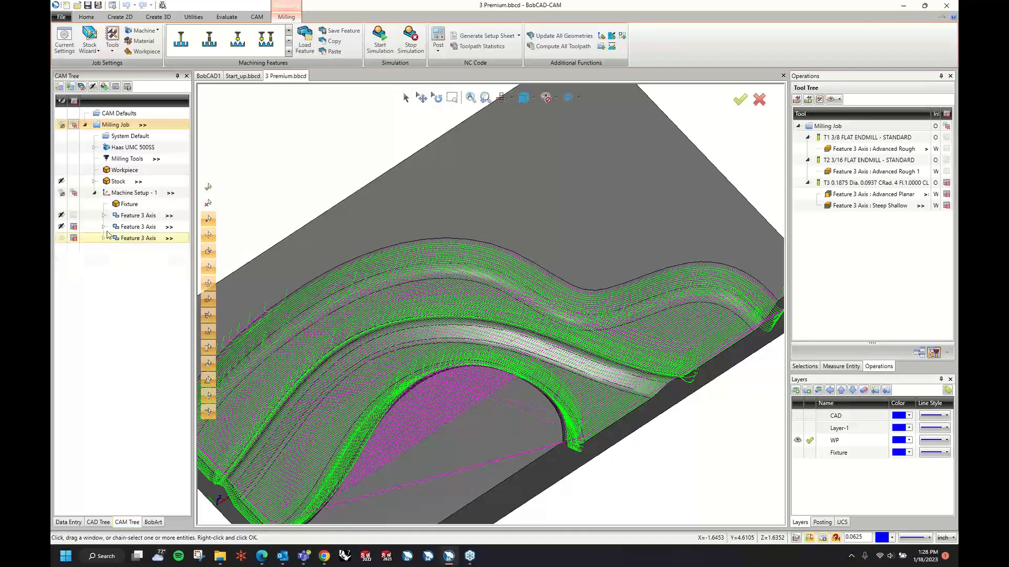
# Step: Hide the Steep Shallow feature's toolpath so that only the bare part model is displayed
pyautogui.rightClick(136, 193)
pyautogui.click(266, 167)
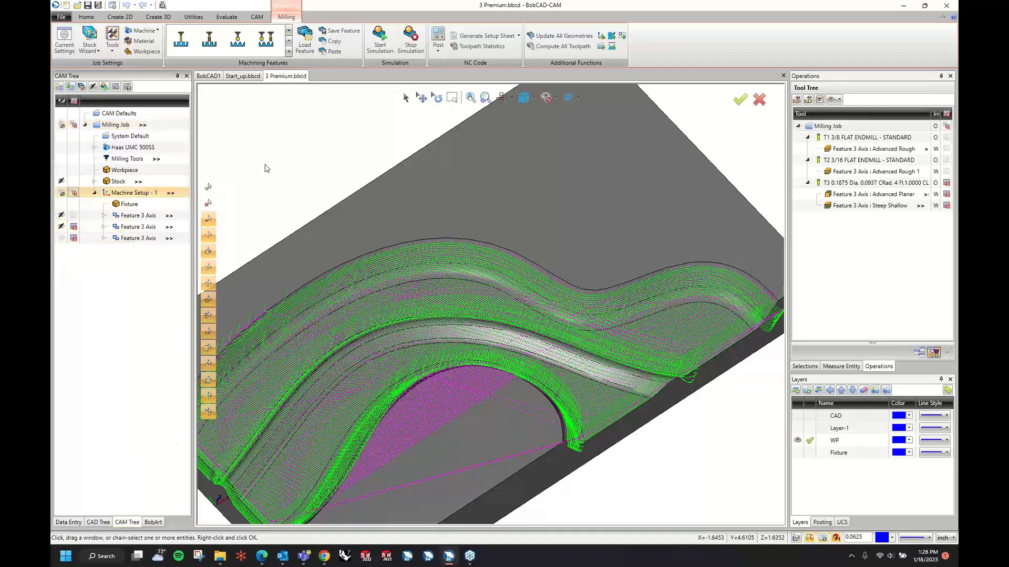
pyautogui.scroll(-2, 465, 253)
pyautogui.moveTo(465, 257); pyautogui.dragTo(451, 215, button='middle')
pyautogui.click(61, 238)
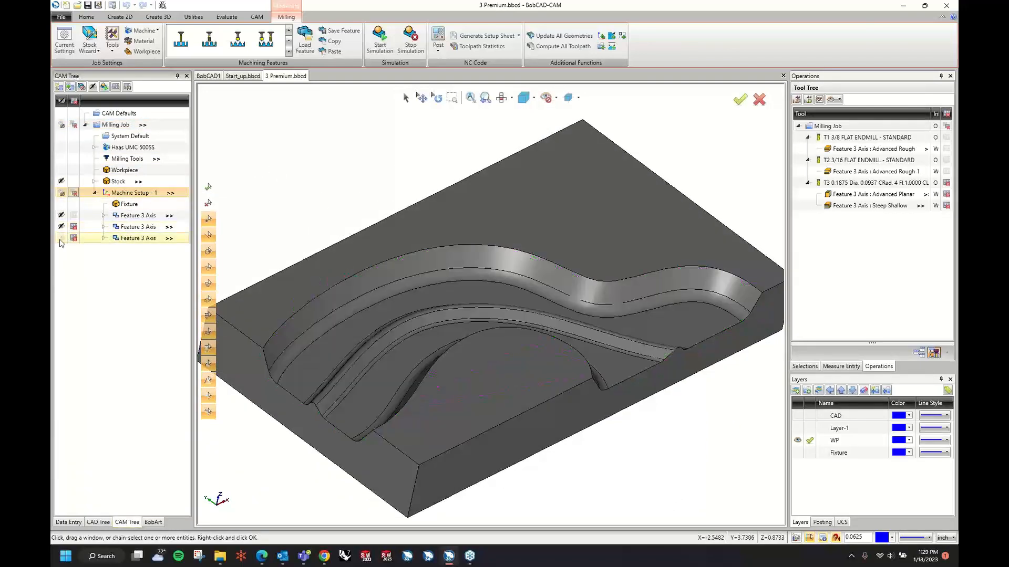
pyautogui.moveTo(474, 339); pyautogui.dragTo(455, 333, button='middle')
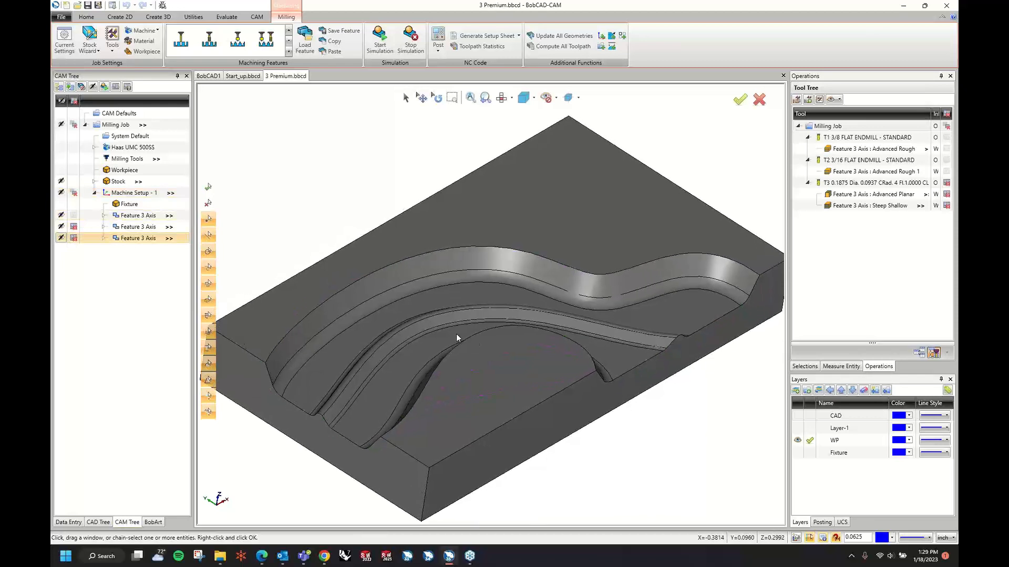
# Step: Add a Mill Multiaxis feature to Machine Setup - 1 with the Surface type Parallel to multiple curves, keeping the default posting and T3 0.1875 tool
pyautogui.rightClick(145, 191)
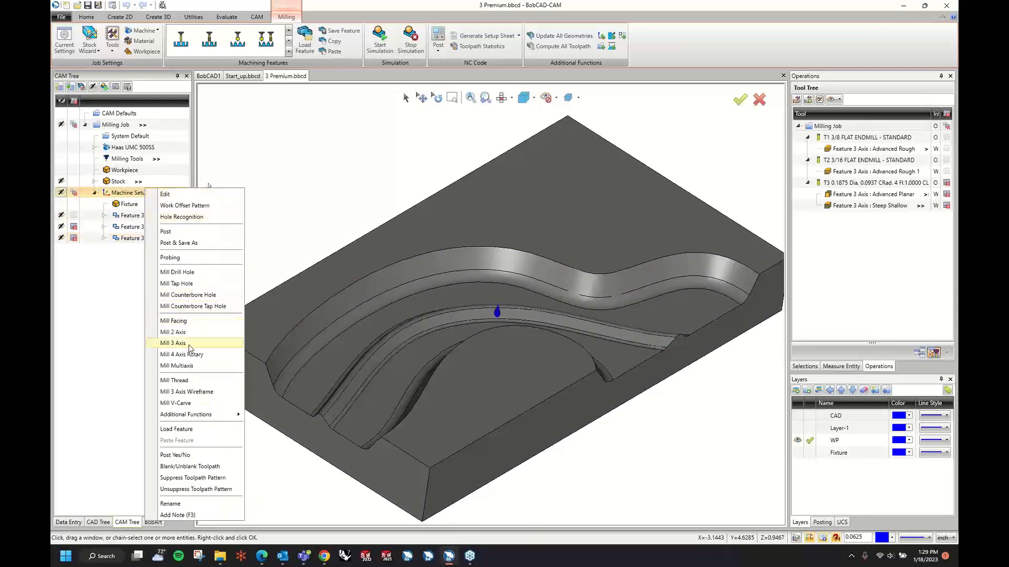
pyautogui.click(187, 366)
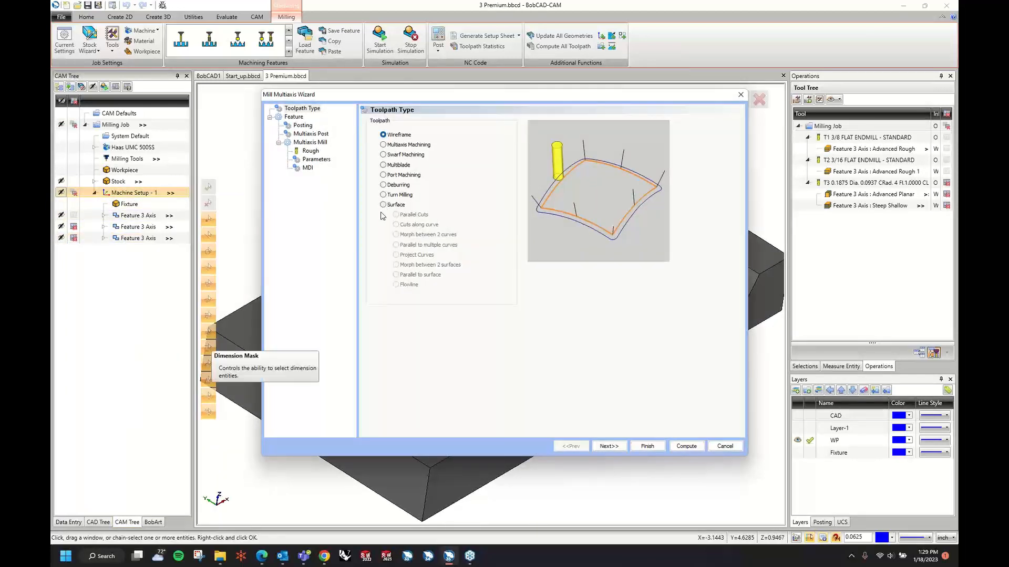
pyautogui.click(383, 204)
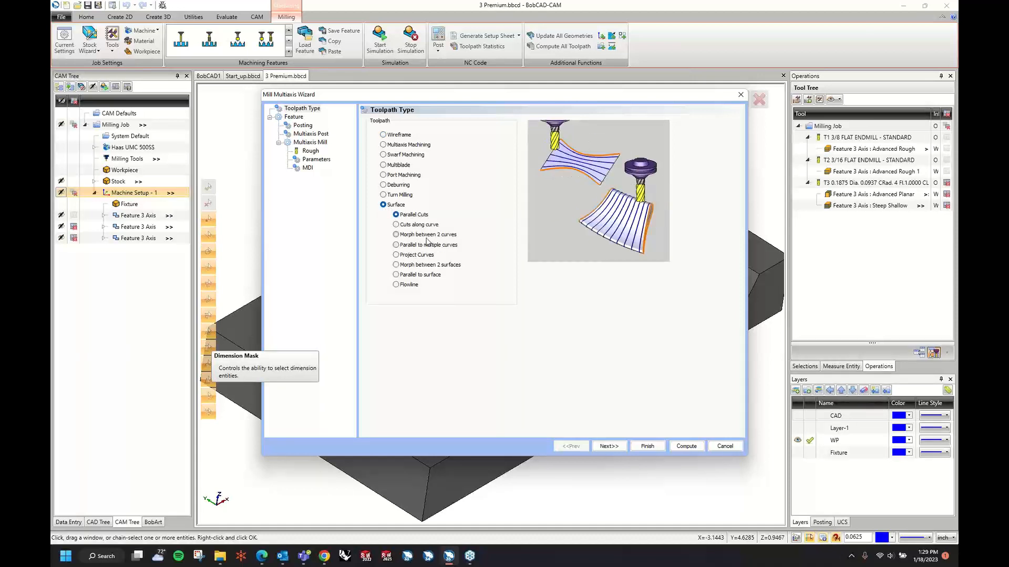
pyautogui.click(418, 246)
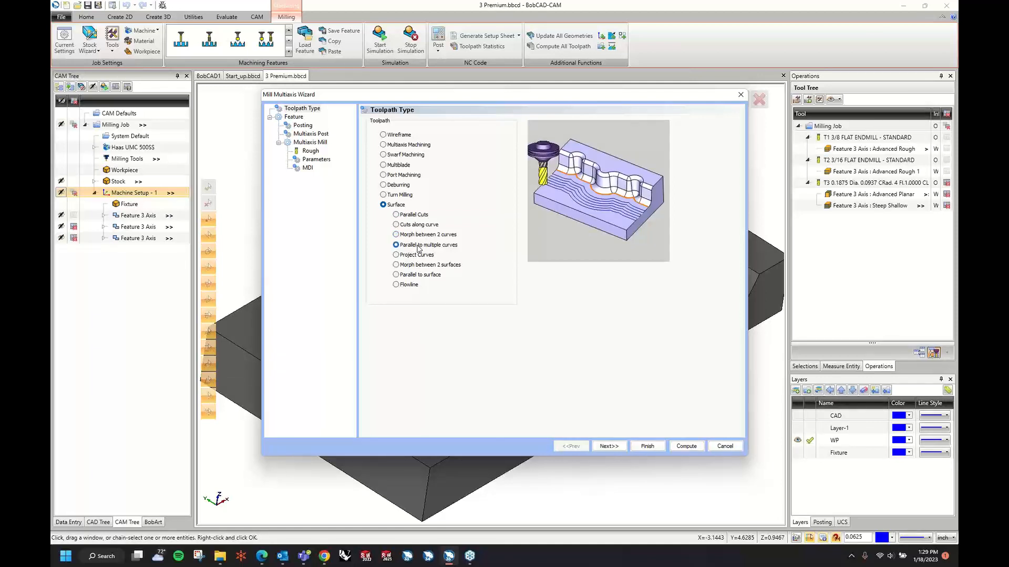
pyautogui.click(610, 447)
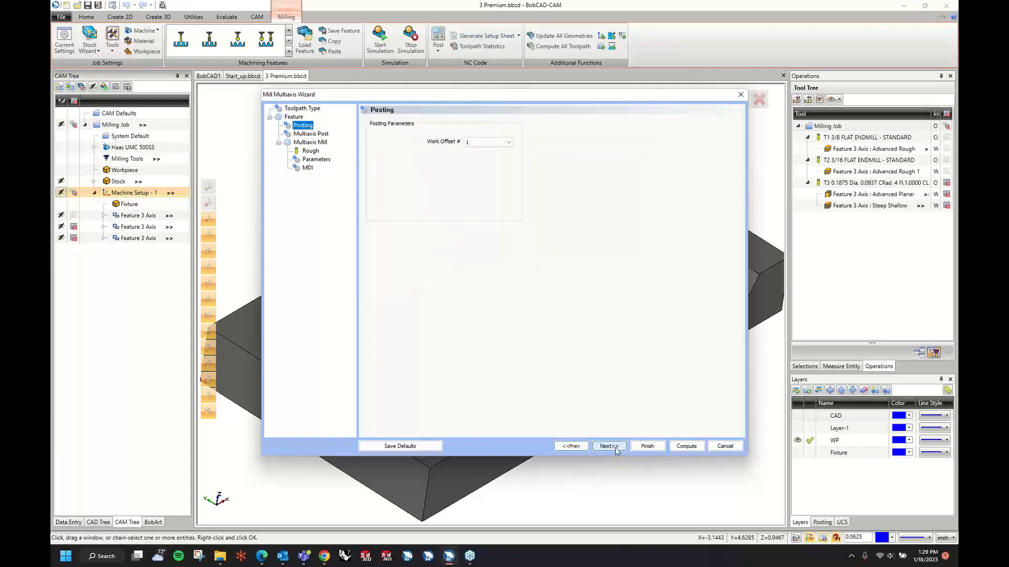
pyautogui.click(609, 447)
pyautogui.click(615, 450)
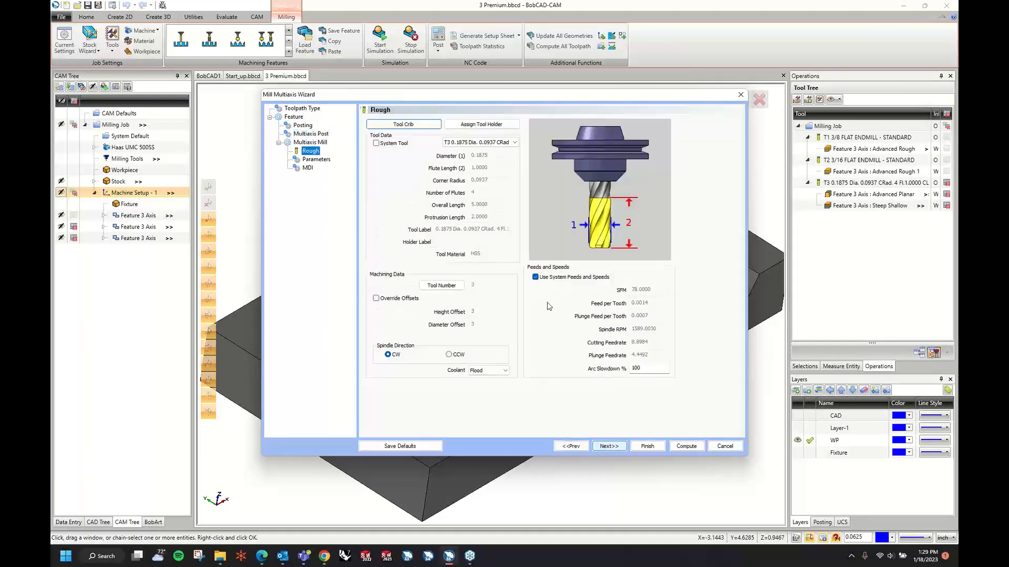
pyautogui.click(608, 447)
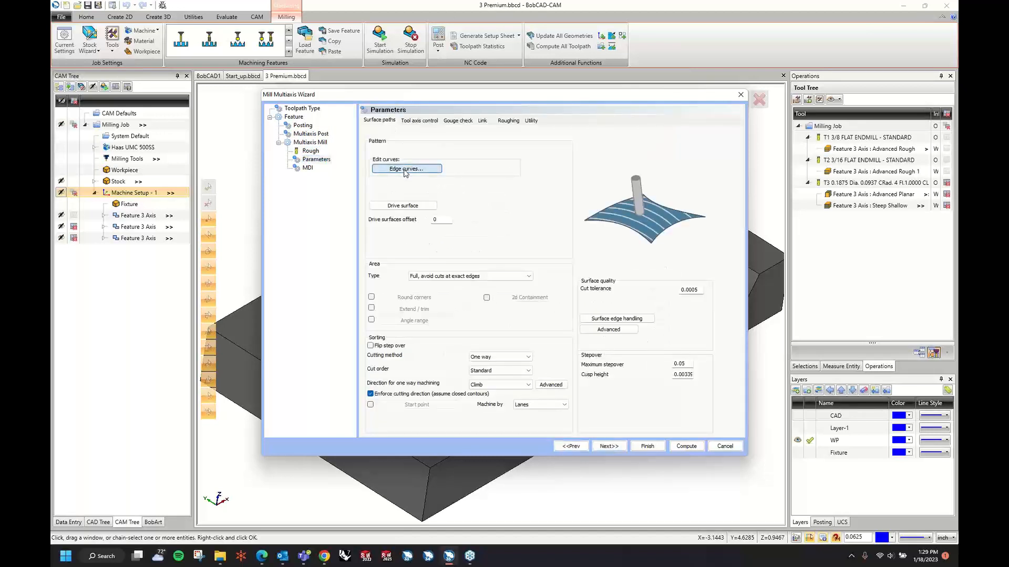
# Step: Assign the bottom edge of the channel's long outer curved wall as the feature's edge curve
pyautogui.click(405, 170)
pyautogui.click(429, 290)
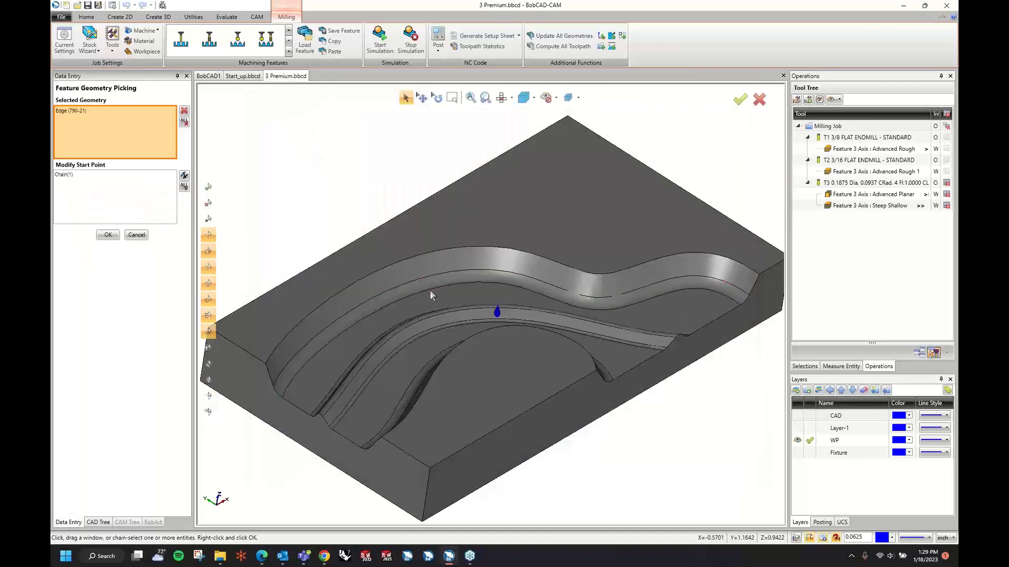
pyautogui.rightClick(359, 168)
pyautogui.click(369, 169)
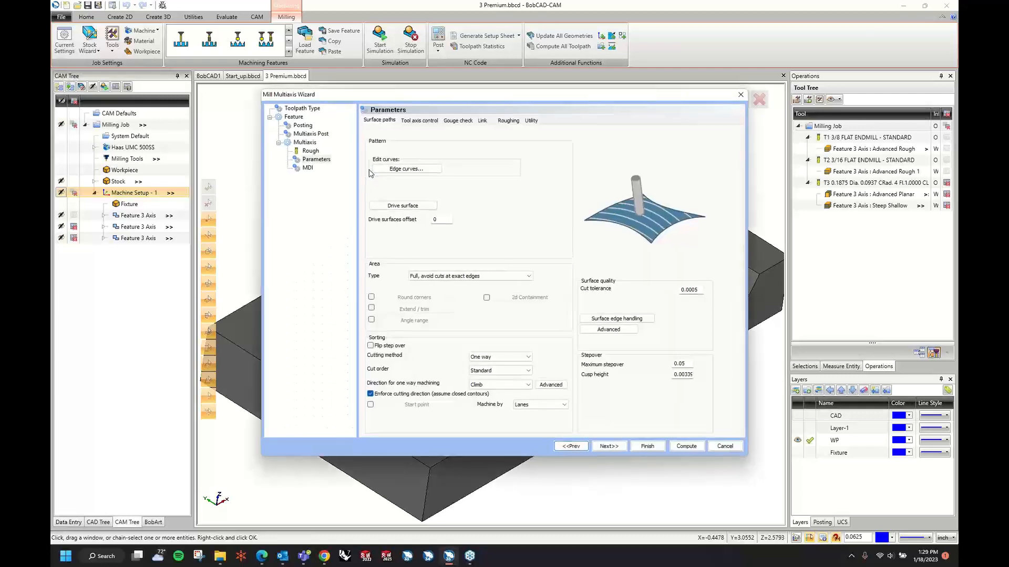
# Step: Assign the outer curved wall and its adjoining bottom fillet face as the drive surfaces
pyautogui.click(394, 205)
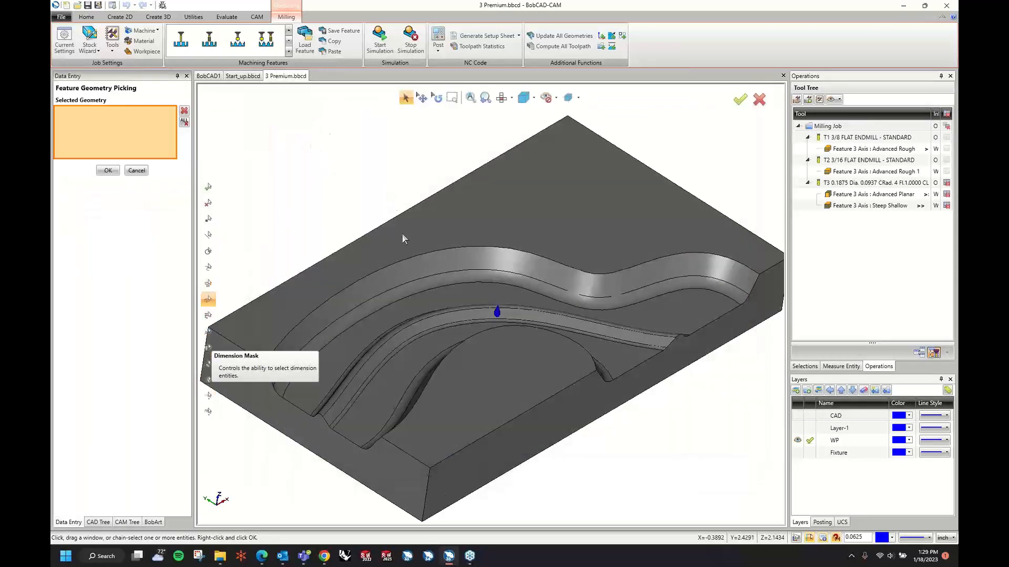
pyautogui.click(420, 285)
pyautogui.click(420, 286)
pyautogui.rightClick(280, 162)
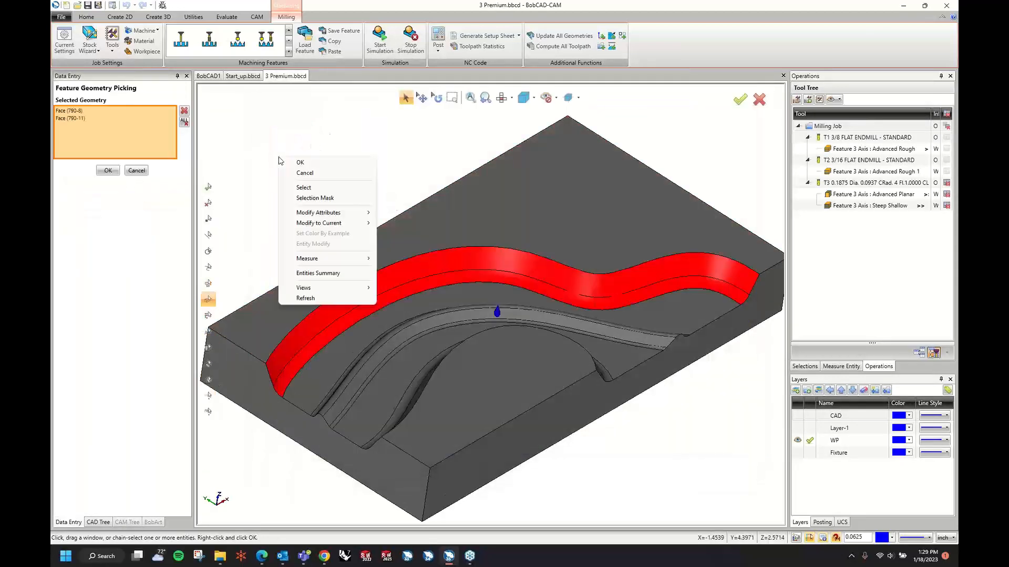
pyautogui.click(289, 163)
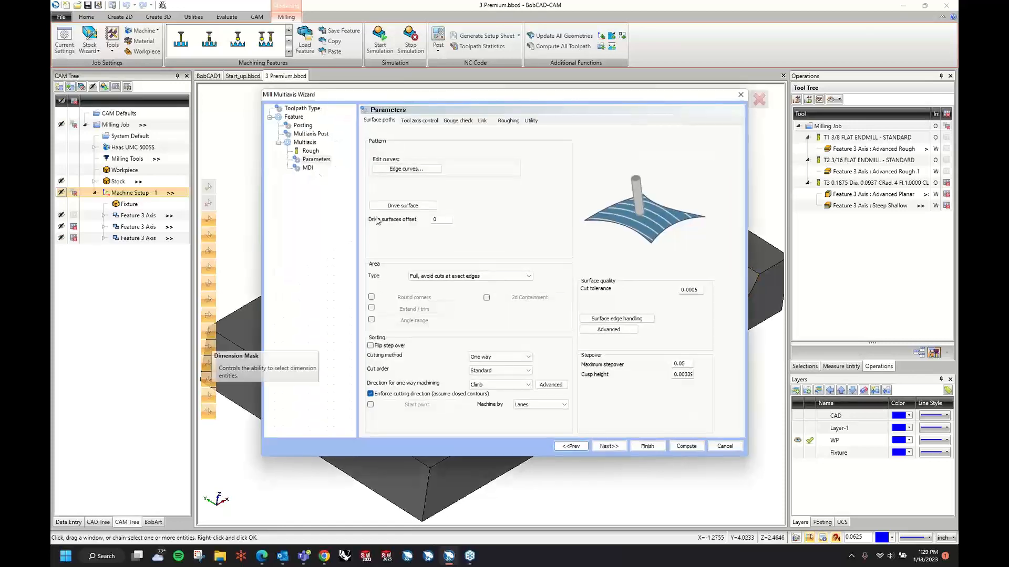
# Step: Set the cutting method to Zigzag and edit the maximum stepover
pyautogui.click(499, 357)
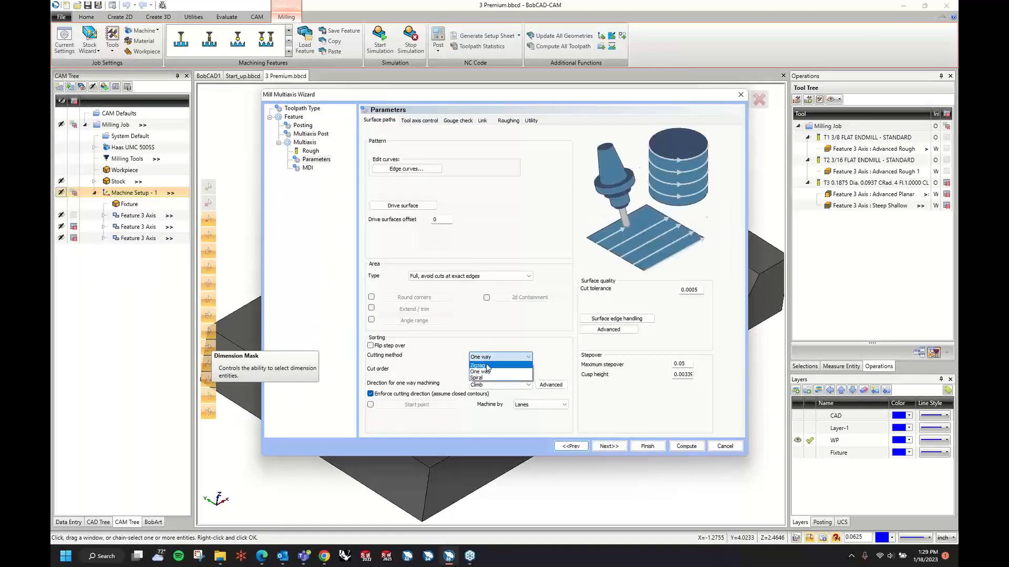
pyautogui.click(483, 365)
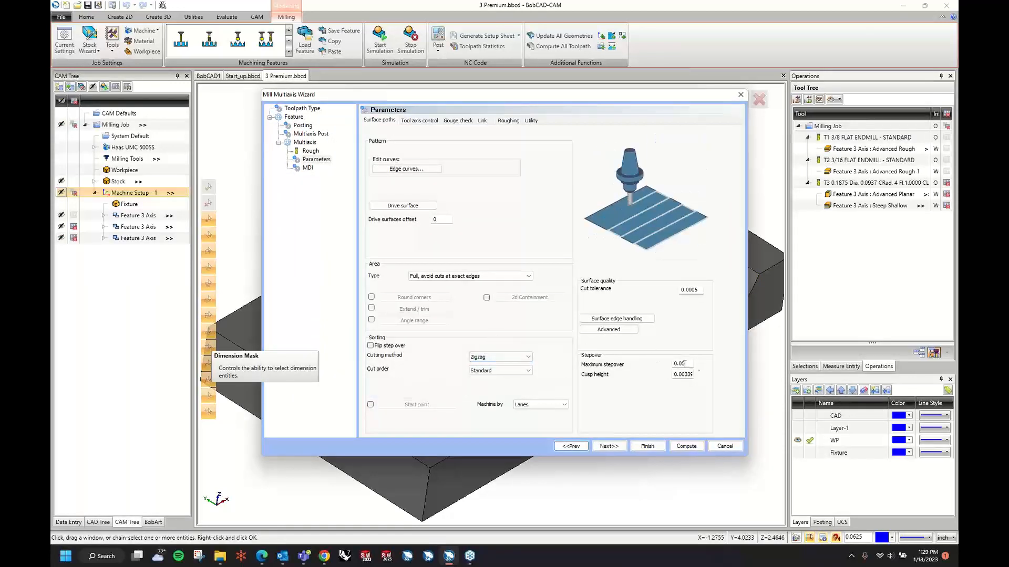
pyautogui.click(682, 363)
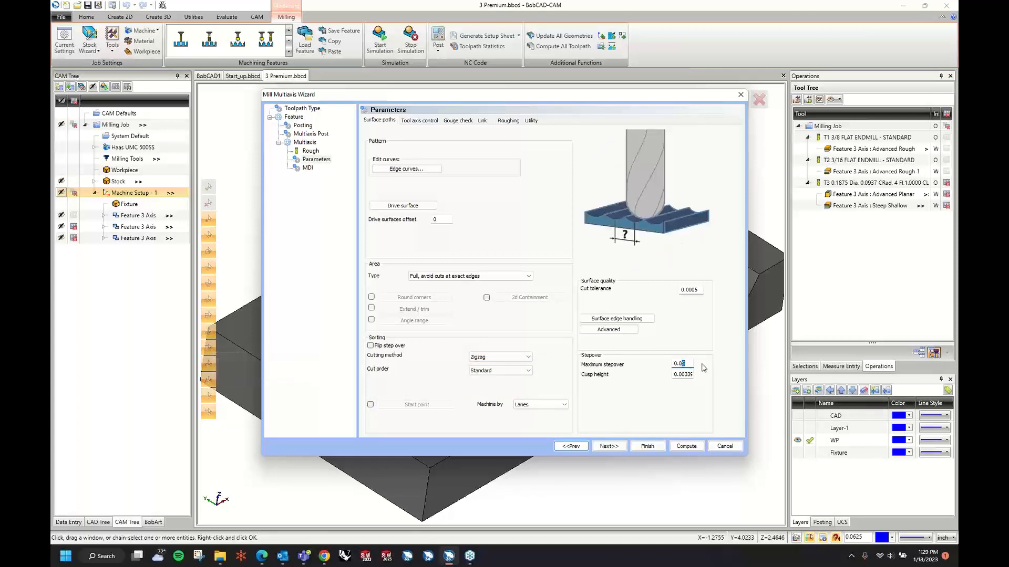
pyautogui.press('Tab')
# Step: Set the feature's tool axis output format to 3 Axis and compute its toolpath
pyautogui.click(418, 121)
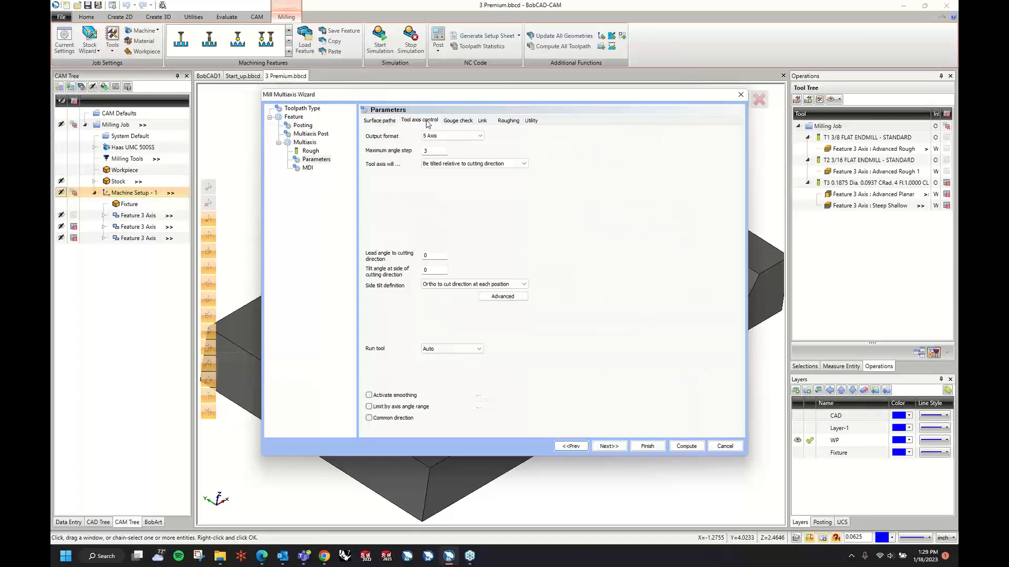
pyautogui.click(452, 136)
pyautogui.click(434, 146)
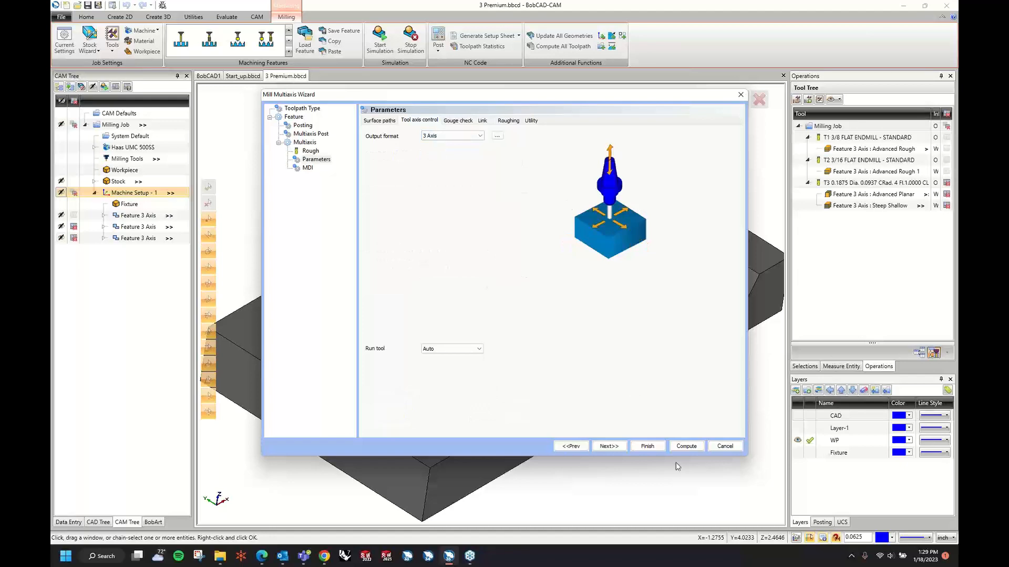
pyautogui.click(686, 446)
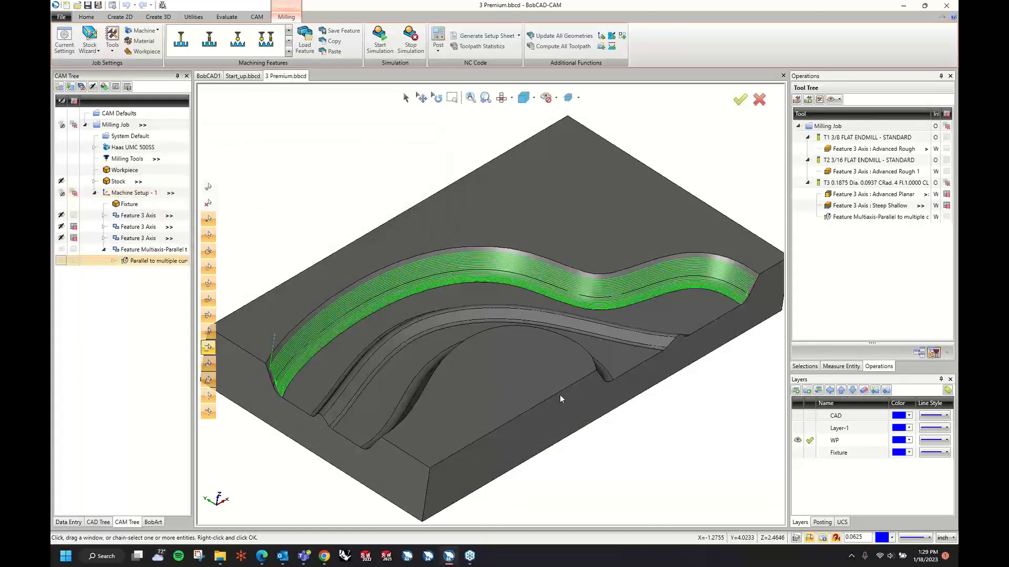
pyautogui.moveTo(471, 343); pyautogui.dragTo(727, 264, button='middle')
# Step: Duplicate the Parallel to multiple curves feature within Machine Setup - 1, without its geometry
pyautogui.rightClick(153, 250)
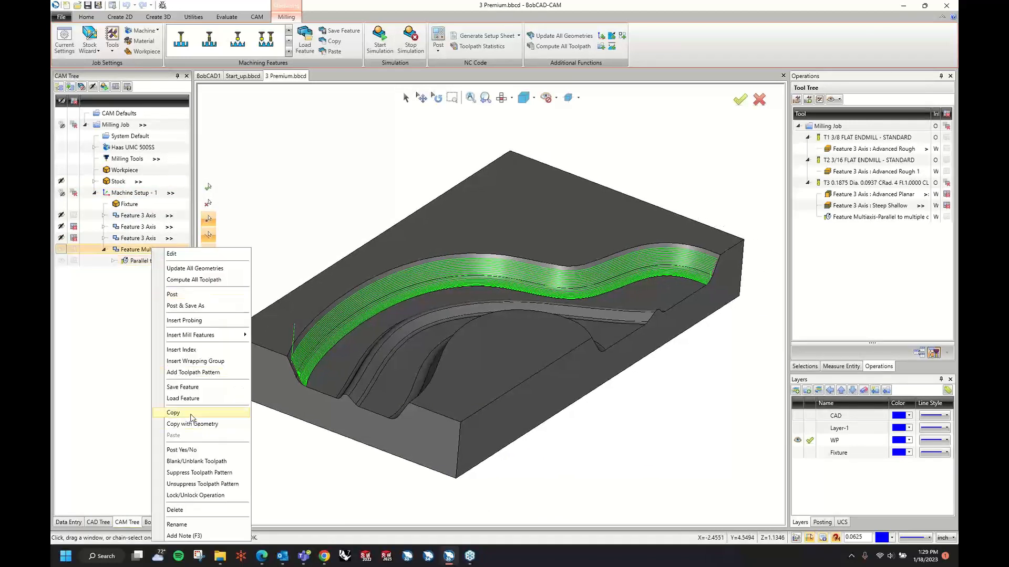
pyautogui.click(191, 418)
pyautogui.rightClick(153, 250)
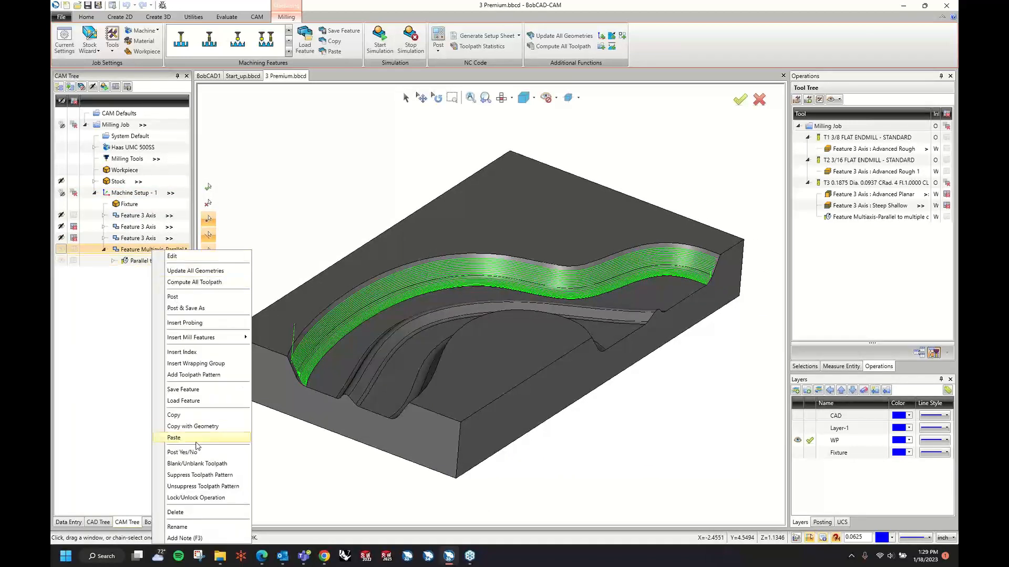
pyautogui.click(193, 441)
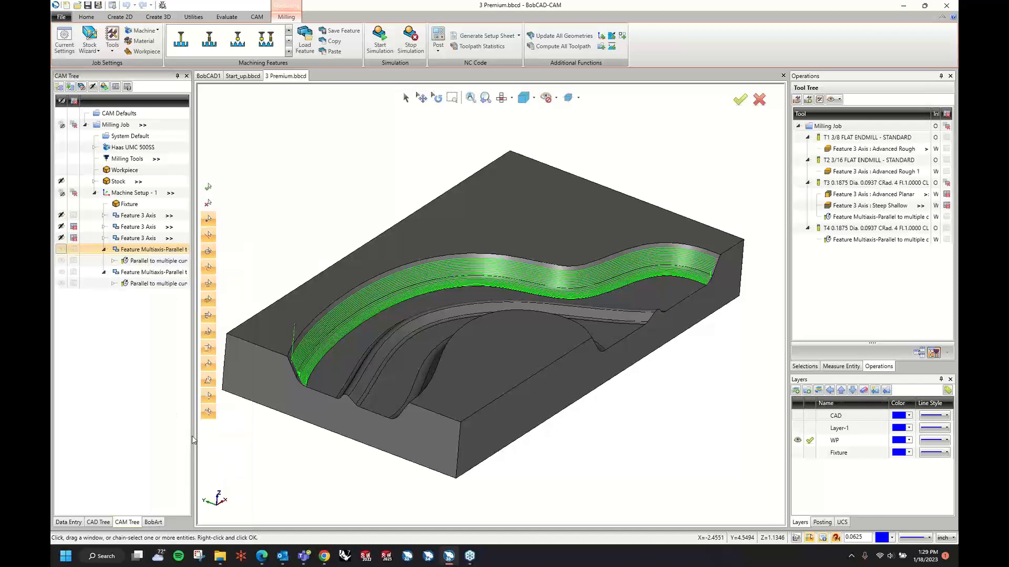
# Step: Assign the channel floor face as the duplicated feature's drive surface
pyautogui.click(114, 283)
pyautogui.click(123, 295)
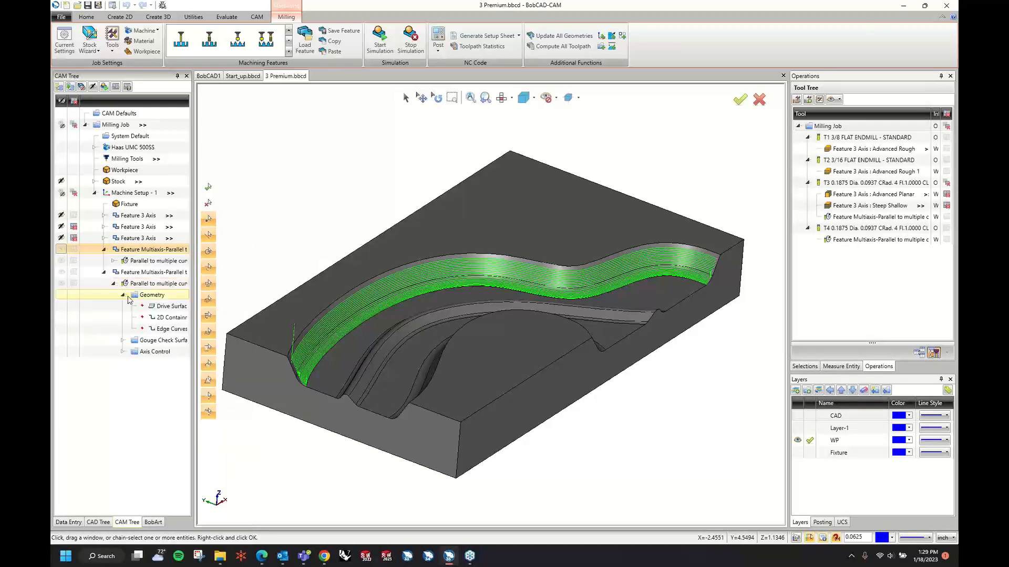
pyautogui.click(168, 307)
pyautogui.rightClick(179, 308)
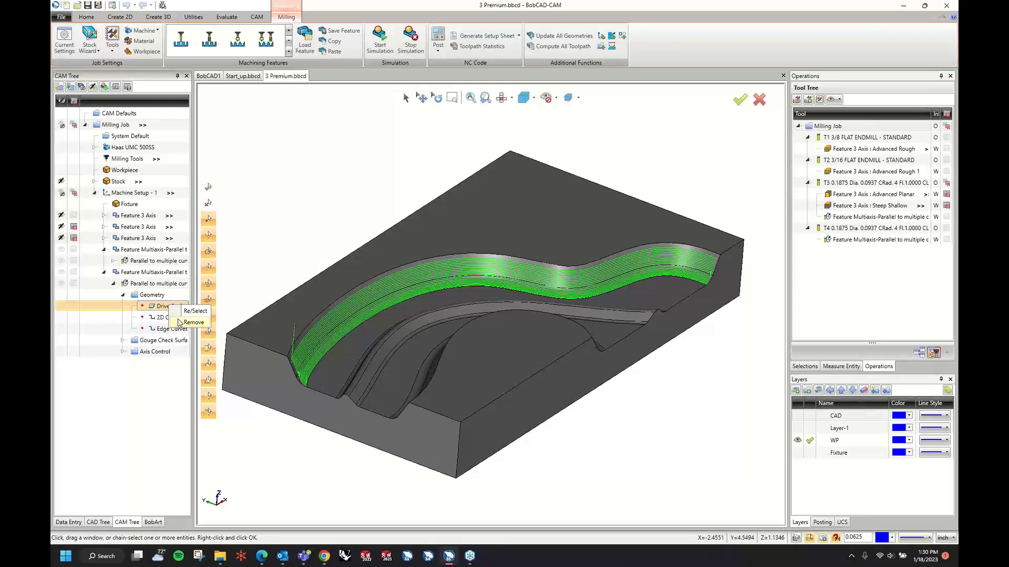
pyautogui.click(192, 311)
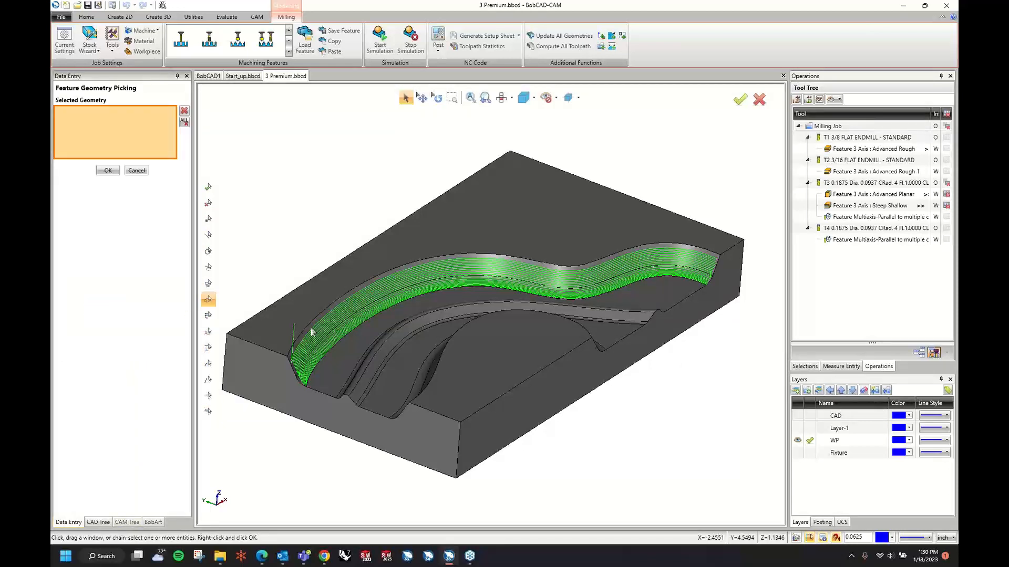
pyautogui.click(325, 364)
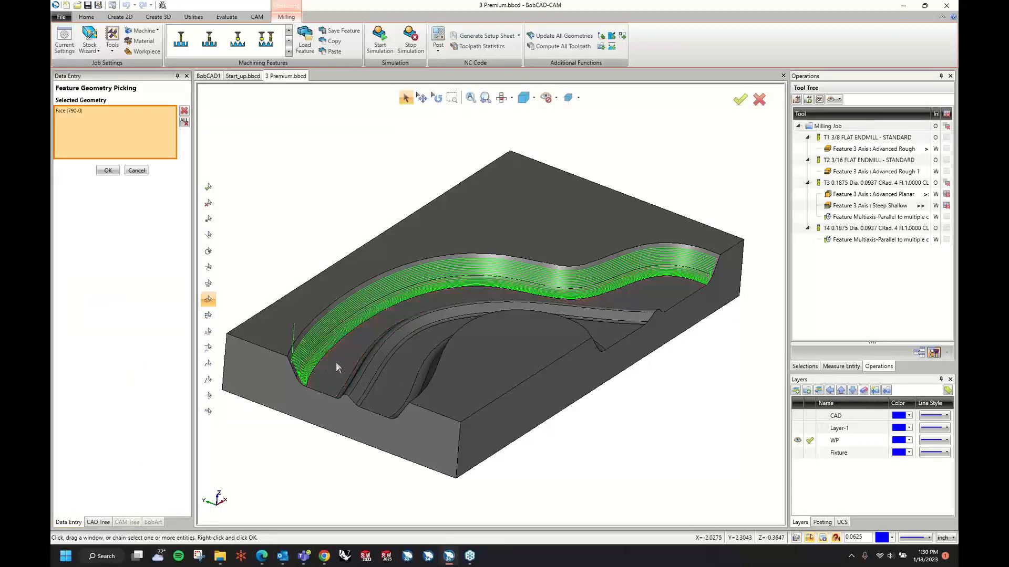
pyautogui.rightClick(278, 224)
pyautogui.click(288, 228)
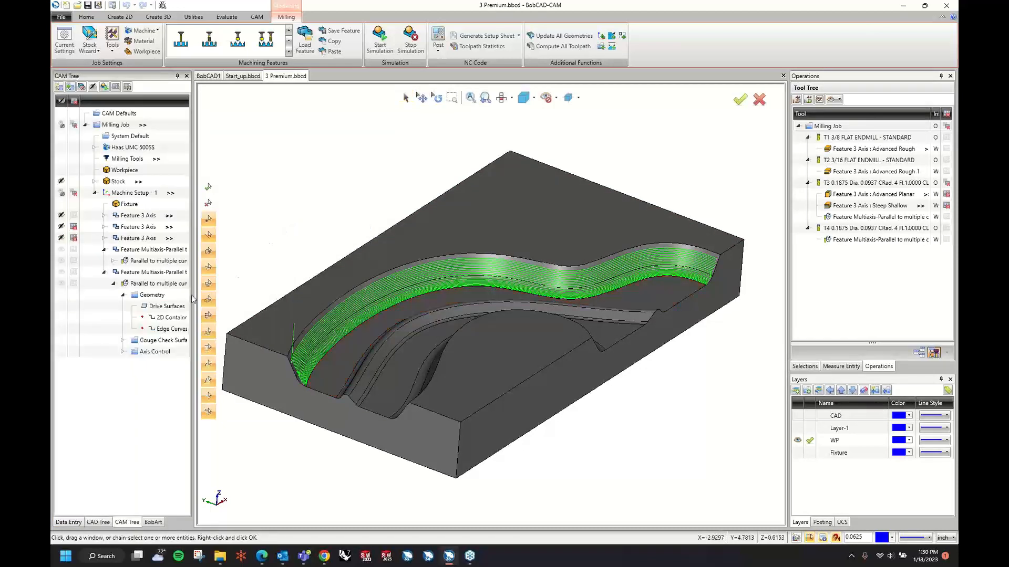
pyautogui.rightClick(156, 332)
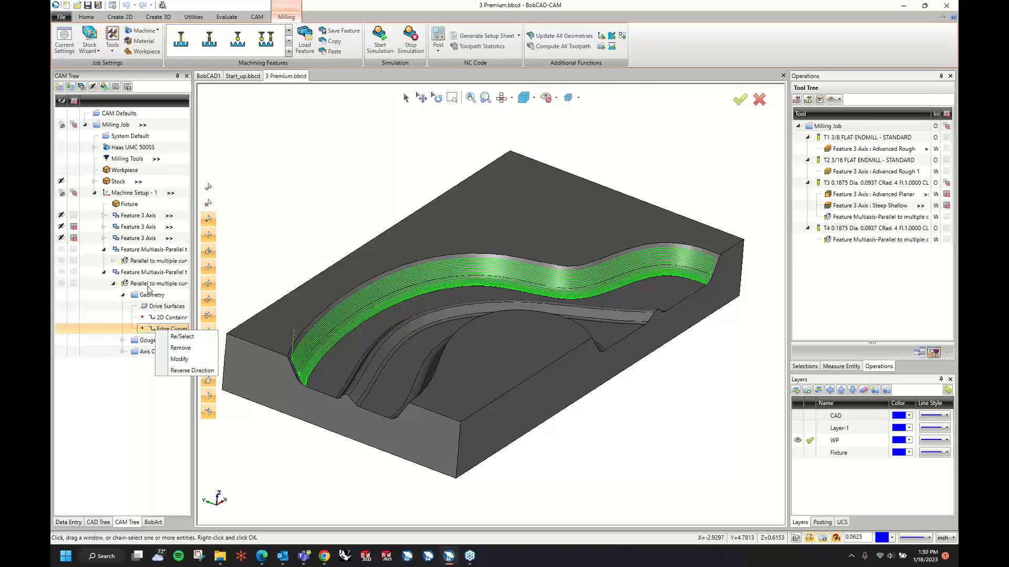
# Step: Reselect the duplicated feature's drive surfaces as the curved wall around the raised boss and its adjoining bottom fillet face
pyautogui.rightClick(167, 307)
pyautogui.click(181, 313)
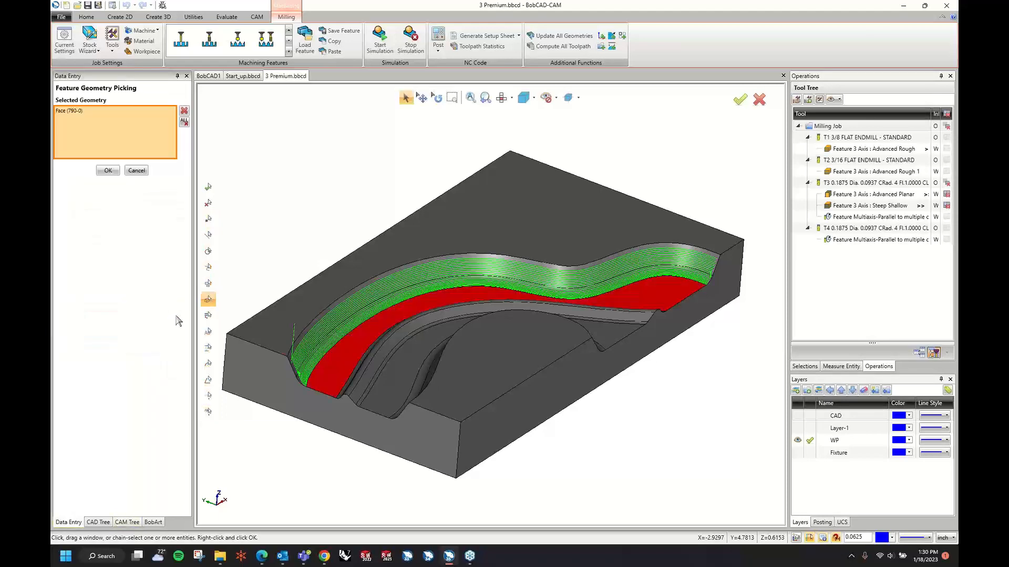
pyautogui.moveTo(327, 474); pyautogui.dragTo(462, 349, button='middle')
pyautogui.click(537, 327)
pyautogui.click(543, 316)
pyautogui.moveTo(543, 319); pyautogui.dragTo(491, 288, button='middle')
pyautogui.rightClick(441, 126)
pyautogui.click(449, 131)
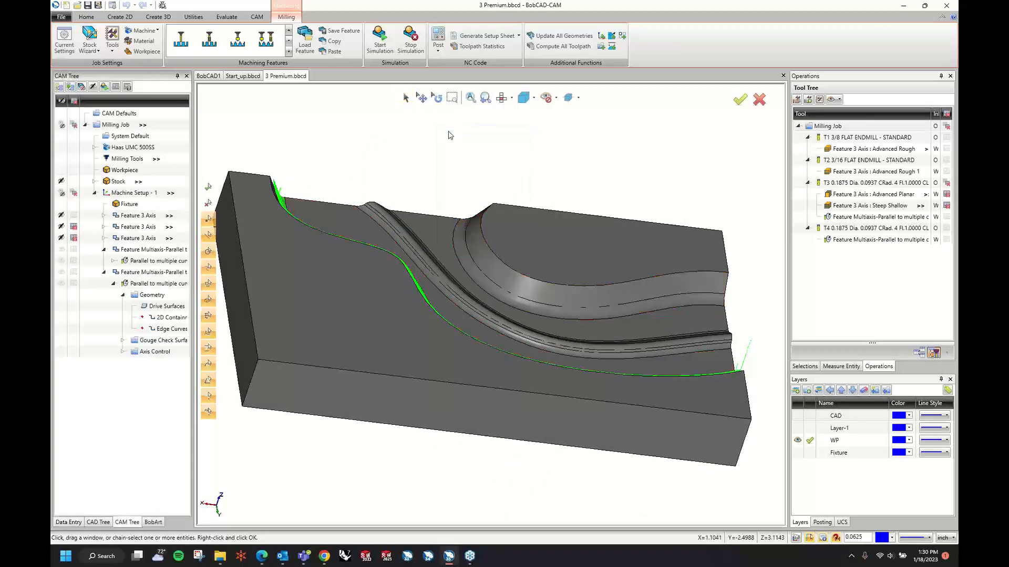
# Step: Assign the bottom edge of the raised boss's wall fillet as the duplicated feature's edge curve
pyautogui.rightClick(161, 328)
pyautogui.click(176, 338)
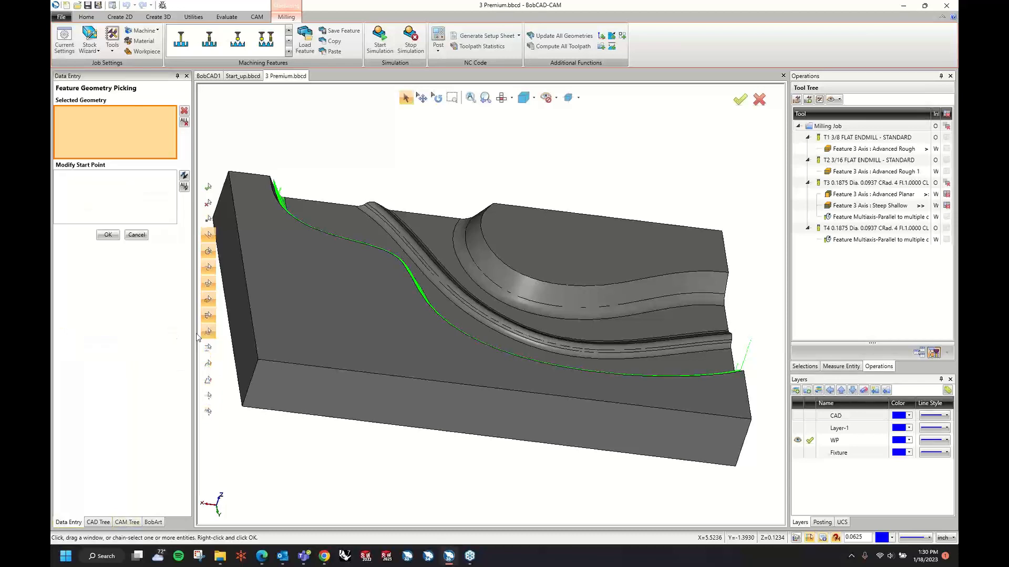
pyautogui.click(517, 308)
pyautogui.rightClick(442, 168)
pyautogui.click(455, 171)
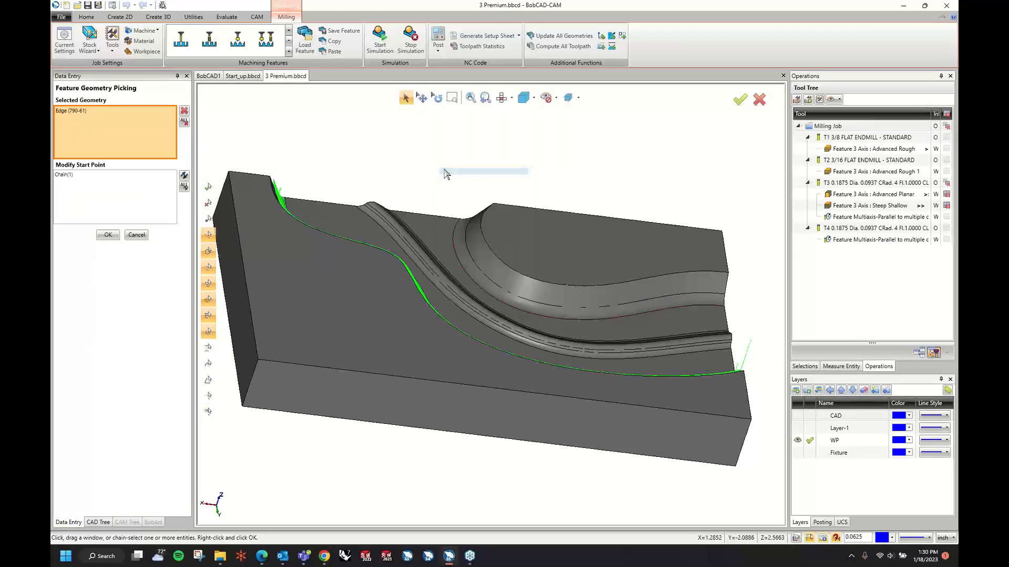
# Step: Compute the duplicated feature's toolpath and inspect the passes on both channel walls
pyautogui.rightClick(125, 284)
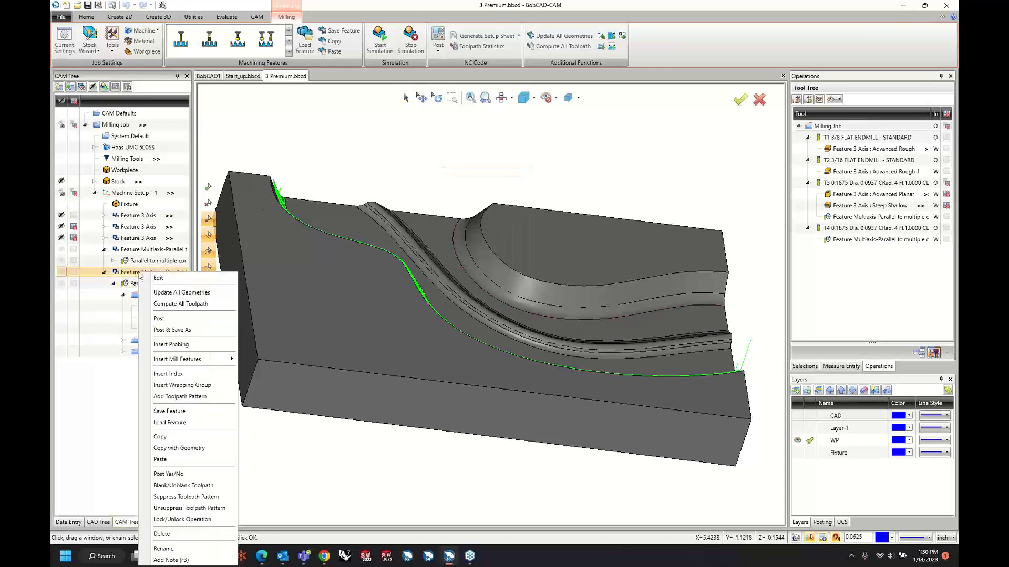
pyautogui.click(157, 289)
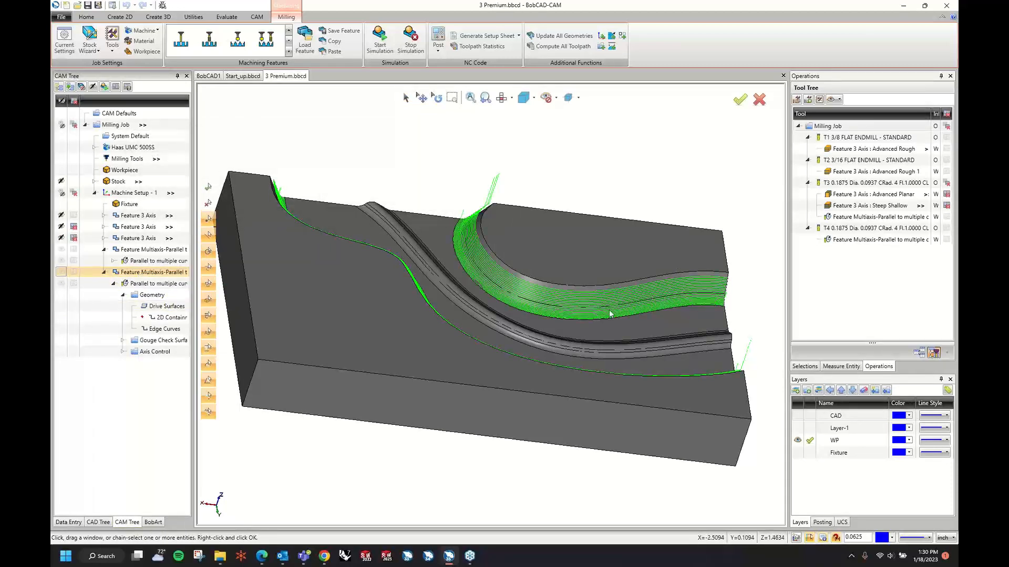
pyautogui.moveTo(579, 216); pyautogui.dragTo(420, 313, button='middle')
pyautogui.moveTo(454, 311); pyautogui.dragTo(450, 311, button='middle')
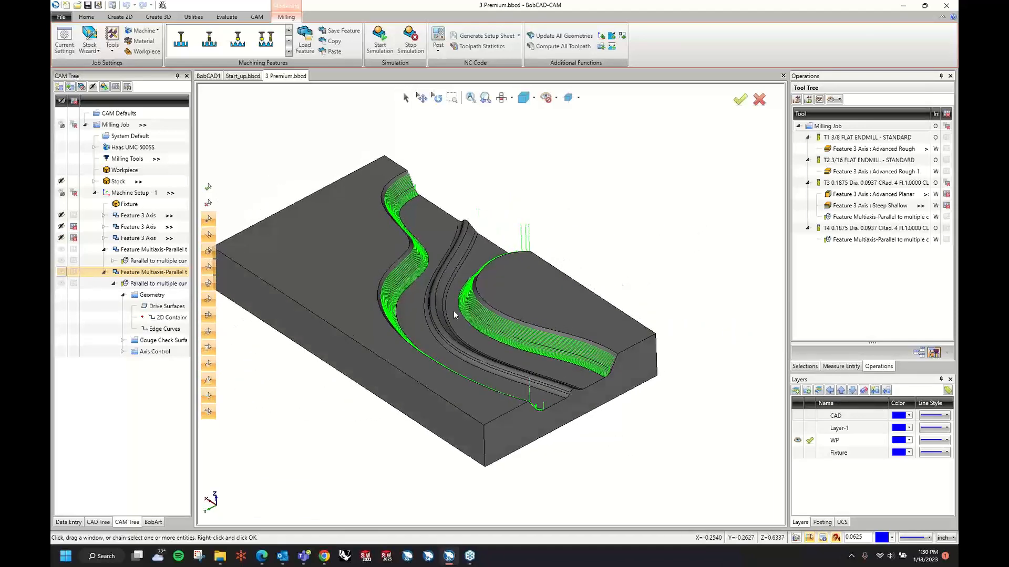
pyautogui.moveTo(501, 348)
pyautogui.mouseDown(button='middle')
pyautogui.moveTo(486, 349)
pyautogui.moveTo(517, 352)
pyautogui.mouseUp(button='middle')
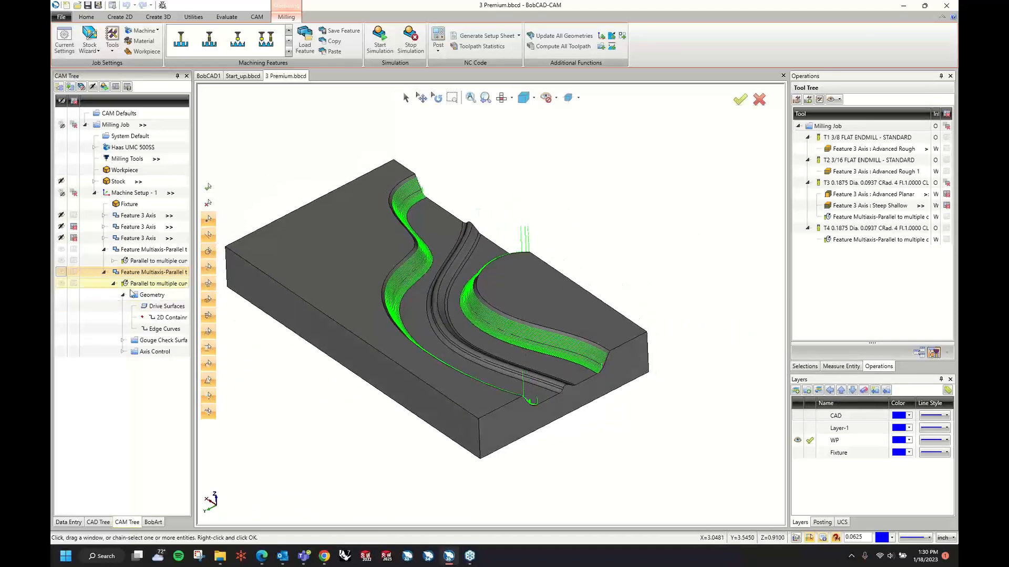
# Step: Collapse both Parallel to multiple curves features and hide their toolpaths
pyautogui.click(104, 272)
pyautogui.click(103, 249)
pyautogui.click(61, 249)
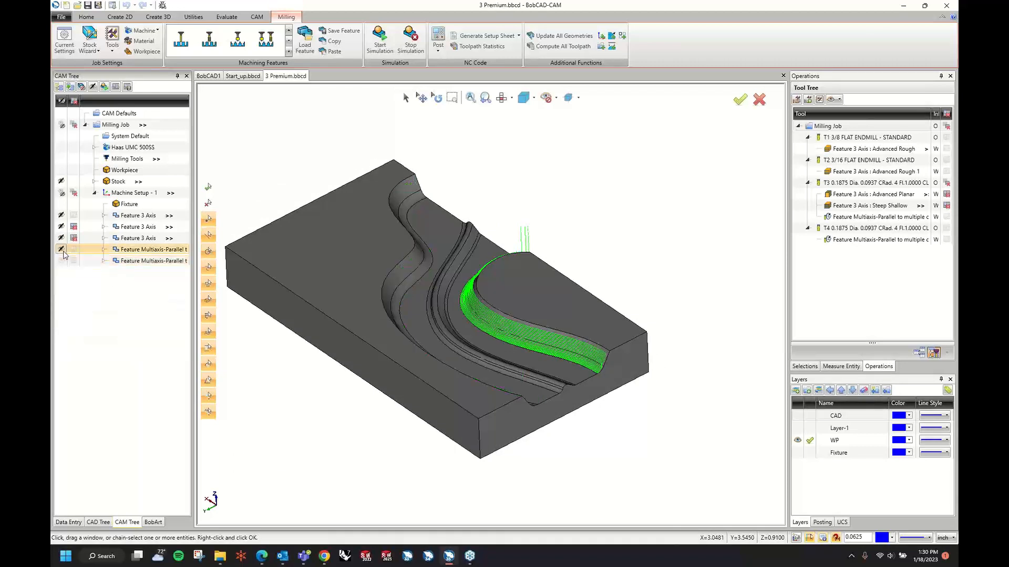
pyautogui.click(61, 261)
# Step: Add a Mill Multiaxis feature to Machine Setup - 1 with the Surface type Morph between 2 curves, keeping the default posting and T4 0.1875 tool
pyautogui.rightClick(129, 198)
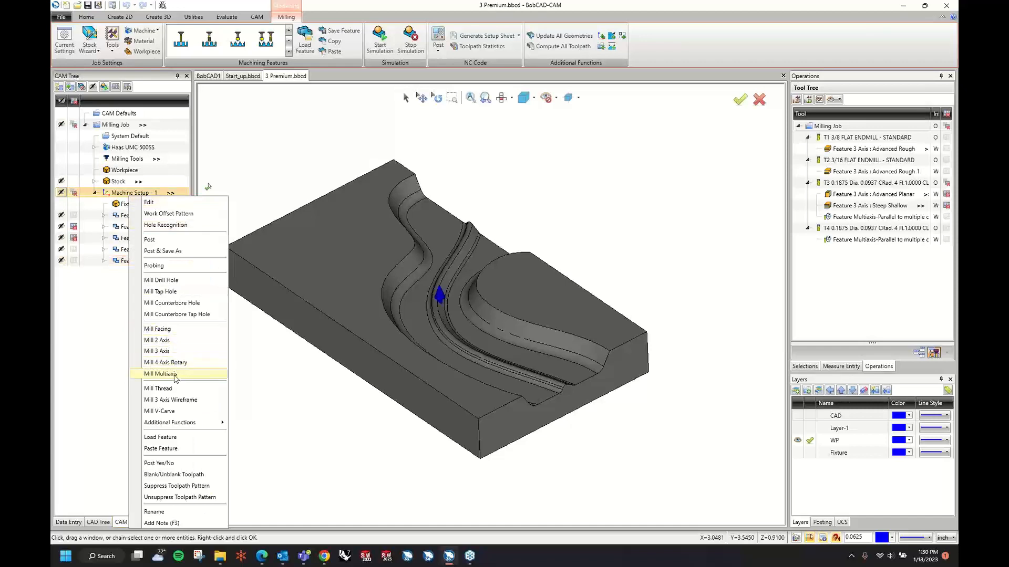
pyautogui.click(163, 374)
pyautogui.click(384, 205)
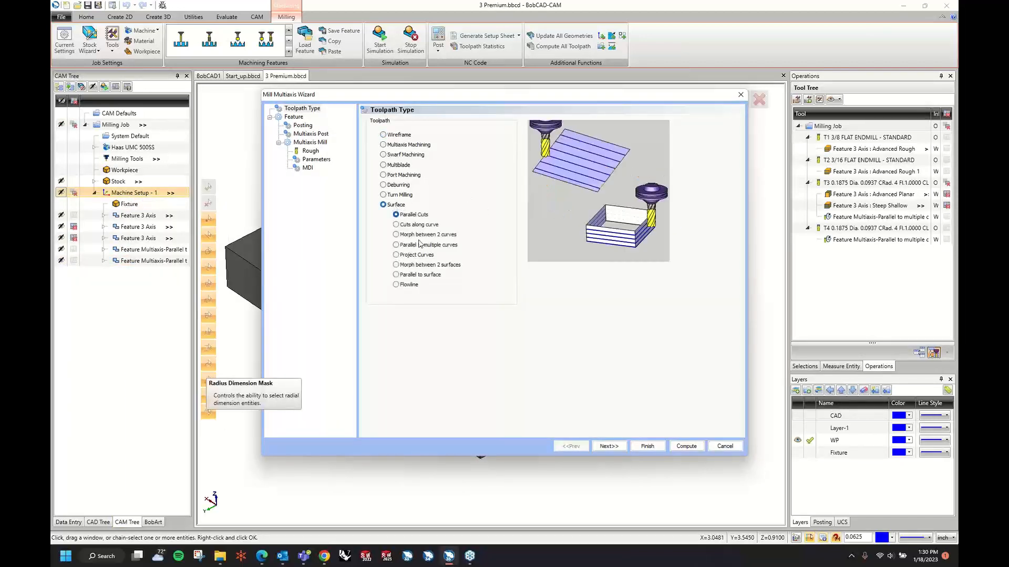
pyautogui.click(420, 236)
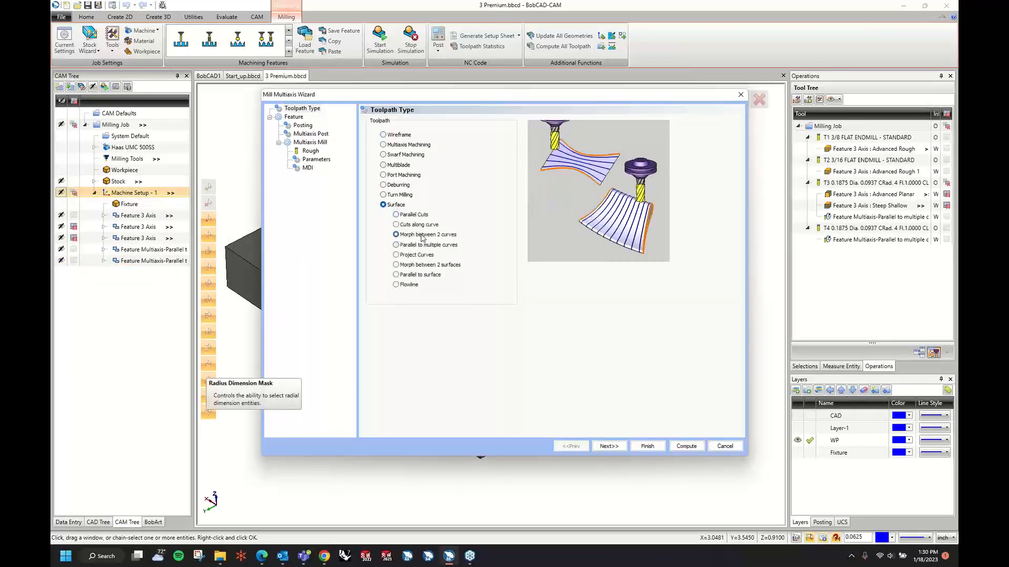
pyautogui.click(608, 447)
pyautogui.click(608, 447)
pyautogui.click(609, 446)
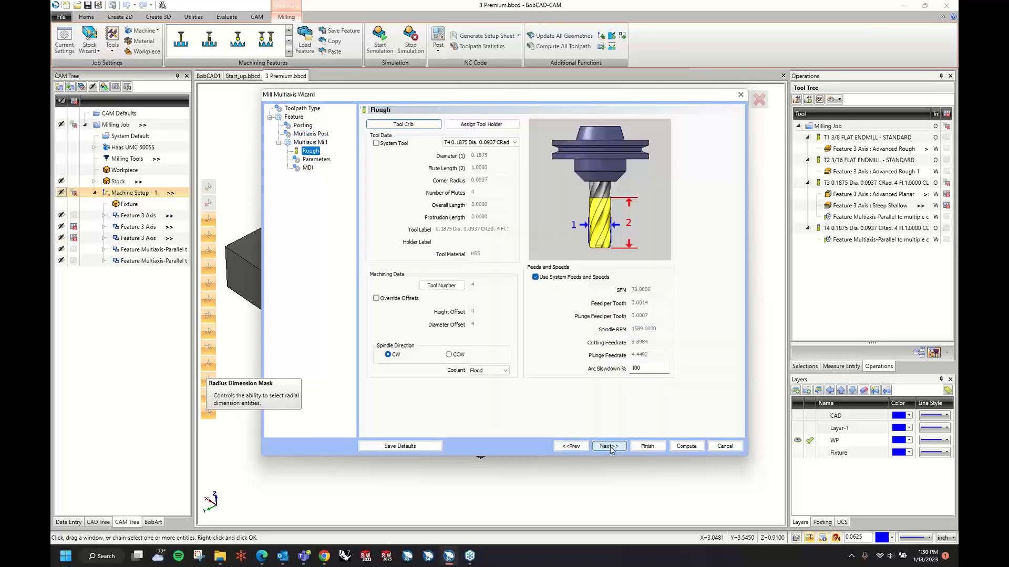
pyautogui.click(609, 446)
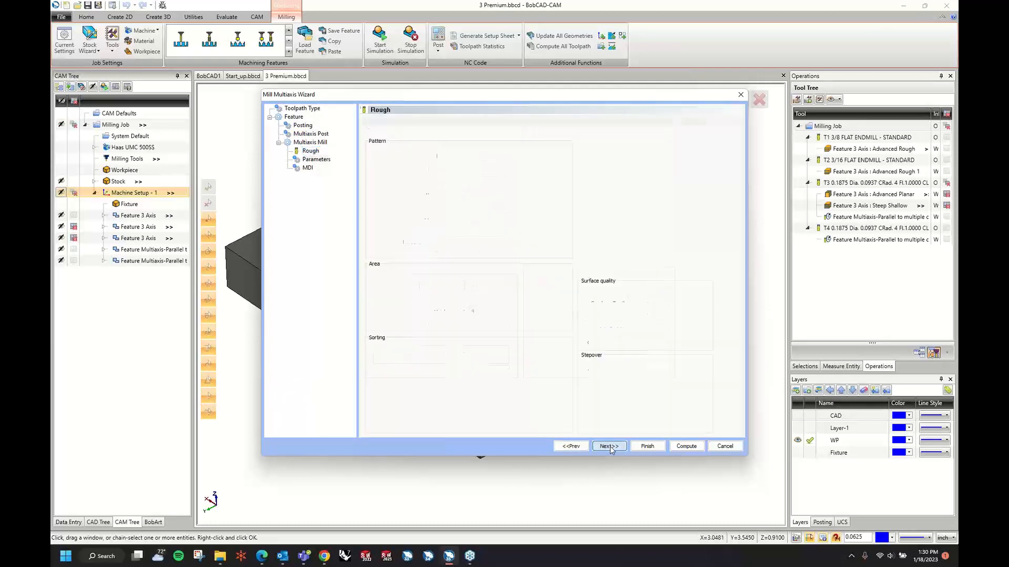
# Step: Assign the channel floor's edge along the outer wall as the first curve and its edge along the central ridge as the second
pyautogui.click(407, 169)
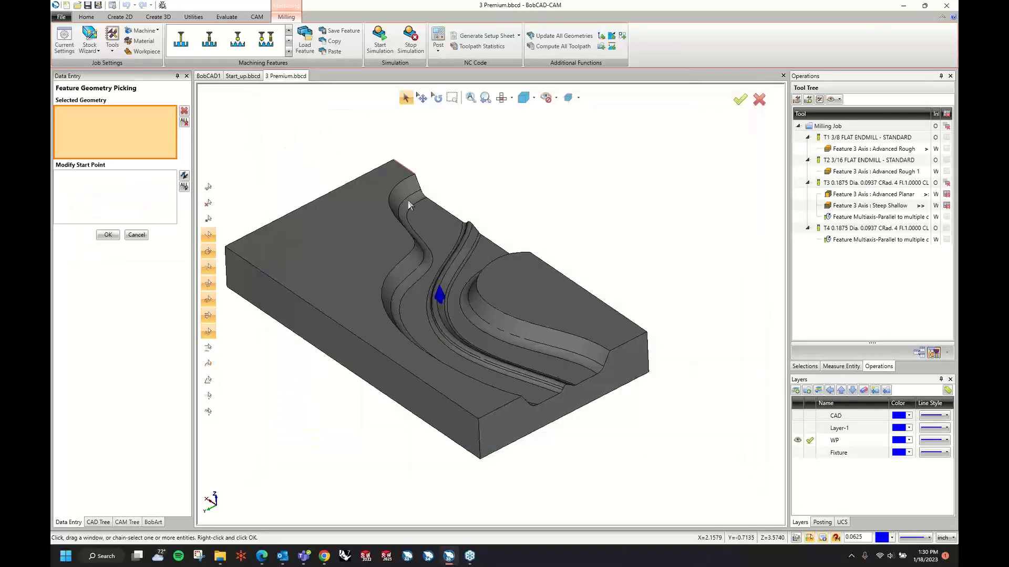
pyautogui.click(405, 273)
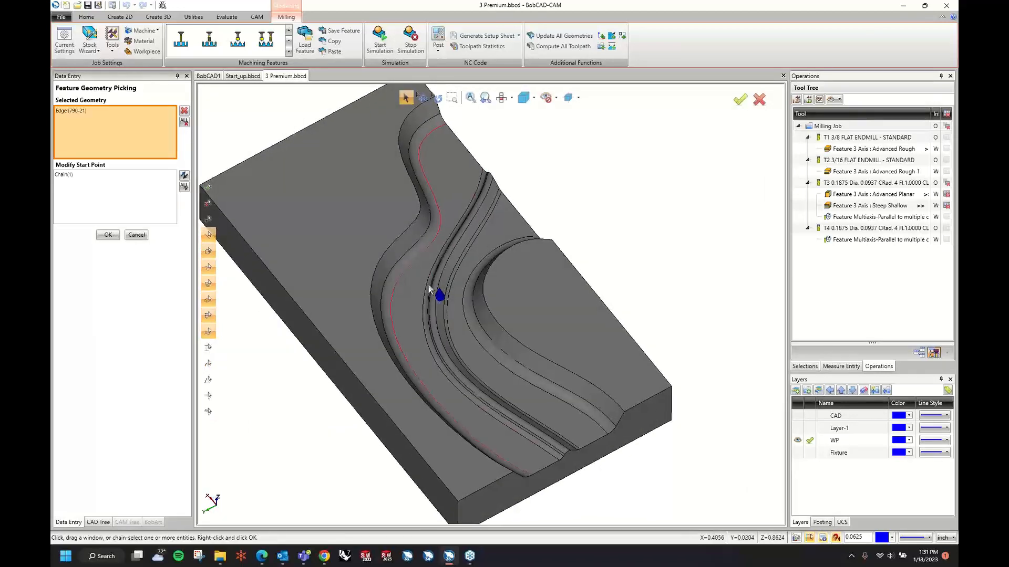
pyautogui.rightClick(569, 200)
pyautogui.click(581, 205)
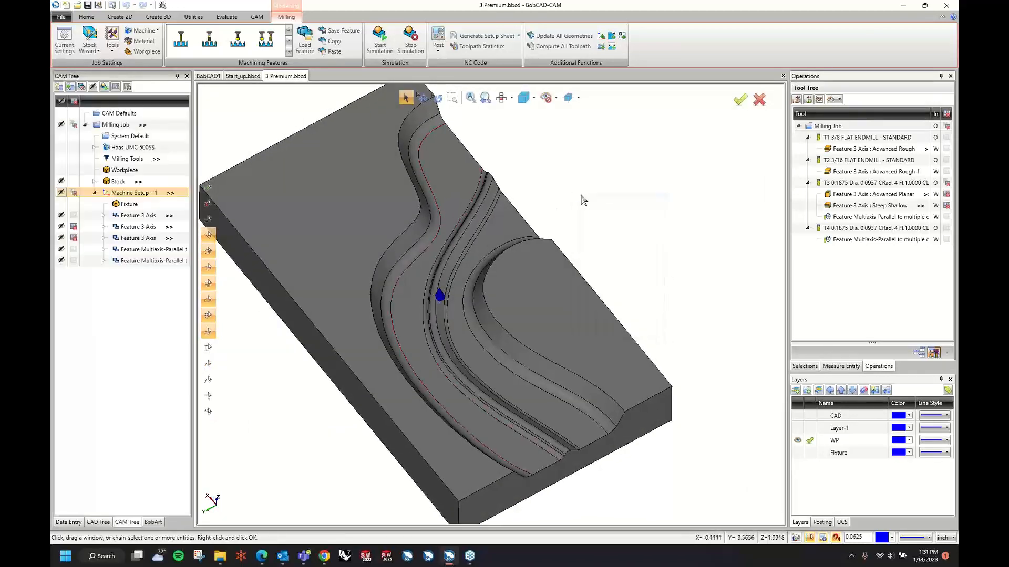
pyautogui.click(480, 169)
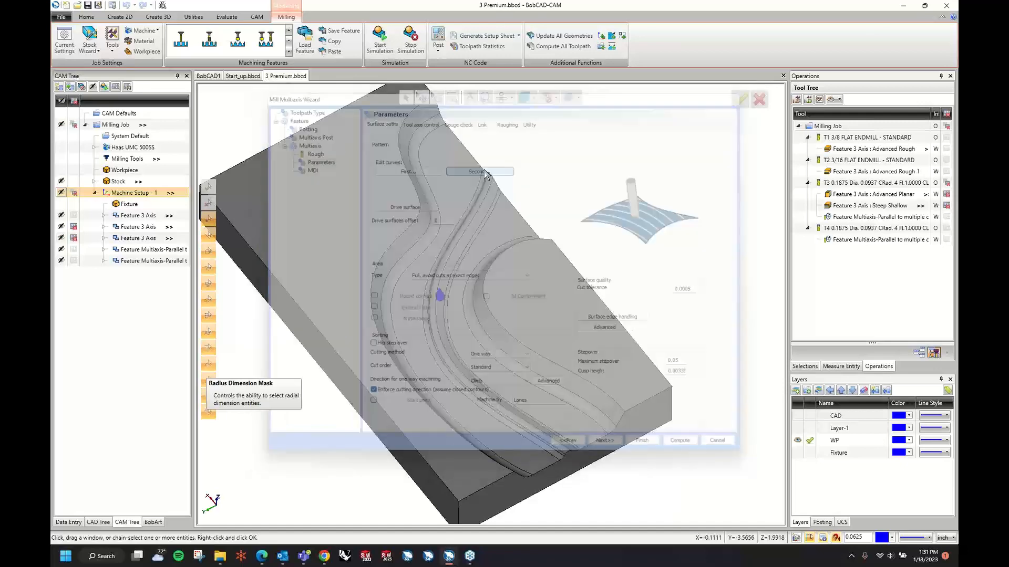
pyautogui.click(449, 234)
pyautogui.rightClick(563, 173)
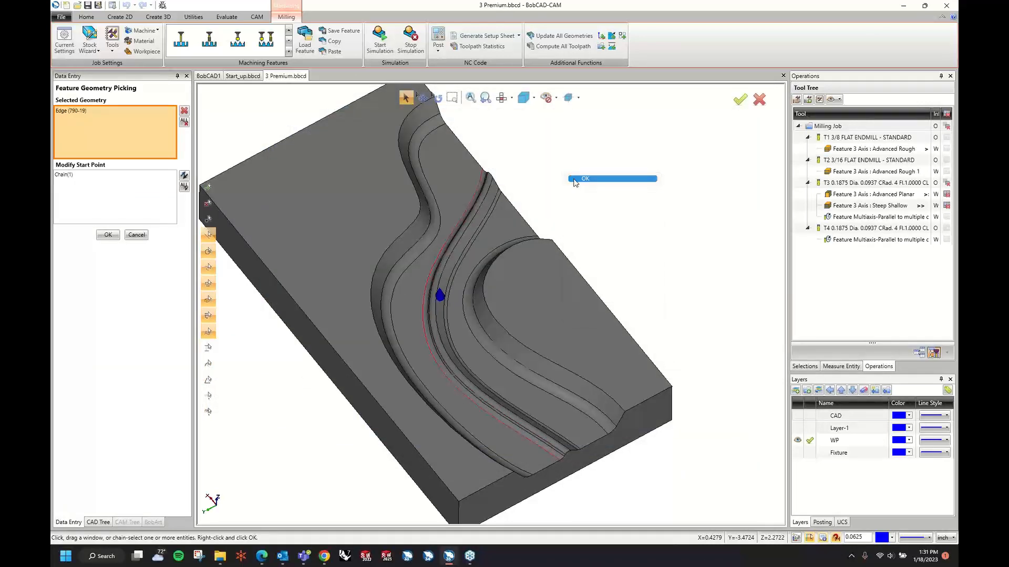
pyautogui.click(573, 179)
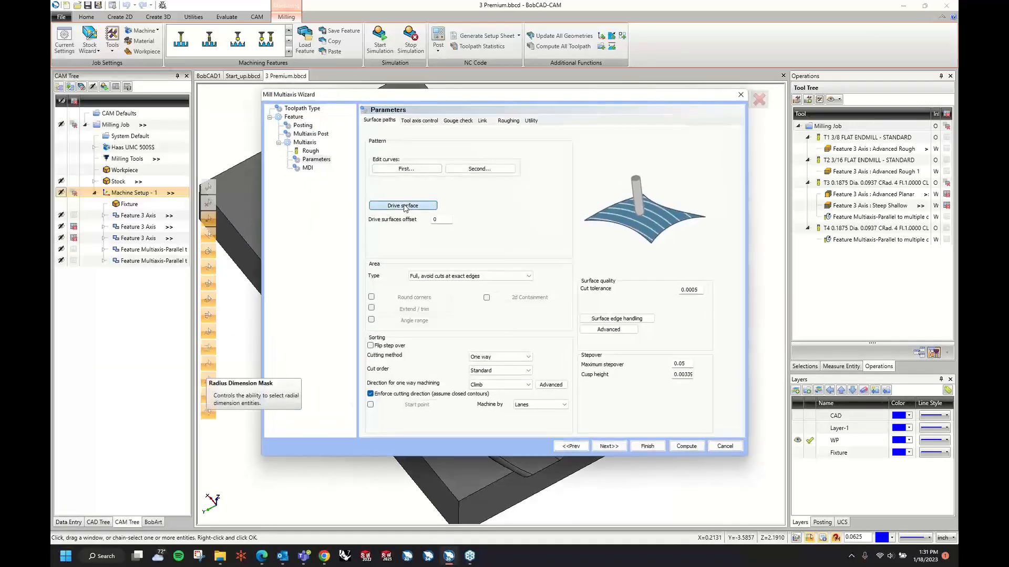
# Step: Assign the channel floor face between the two curves as the drive surface
pyautogui.click(403, 206)
pyautogui.click(446, 197)
pyautogui.rightClick(542, 154)
pyautogui.click(556, 161)
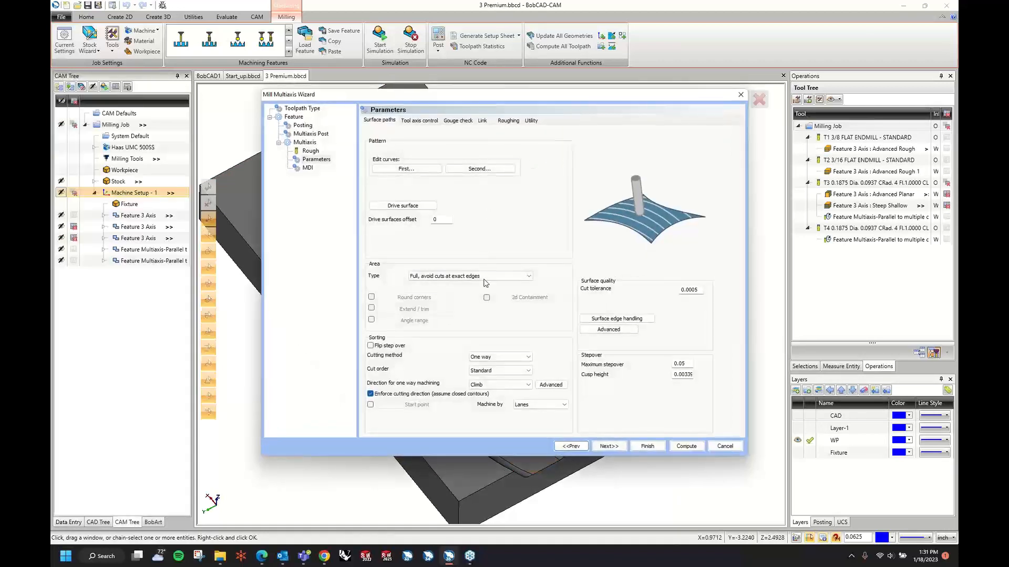
# Step: Set the morph feature's cutting method to Zigzag and its maximum stepover to 0.03
pyautogui.click(499, 357)
pyautogui.click(497, 370)
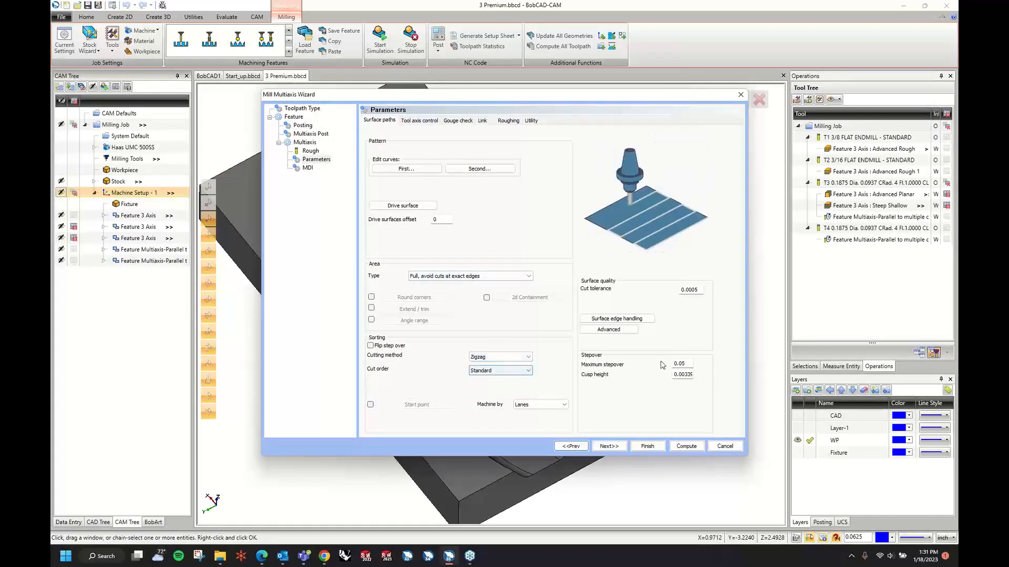
pyautogui.click(681, 362)
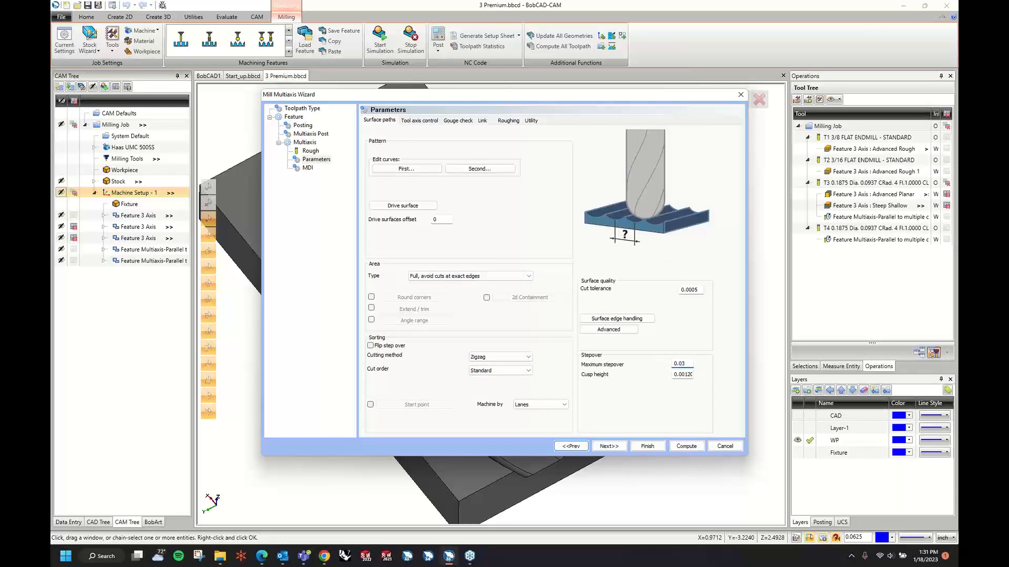
# Step: Set the morph feature's tool axis output format to 3 Axis and compute its toolpath
pyautogui.click(420, 121)
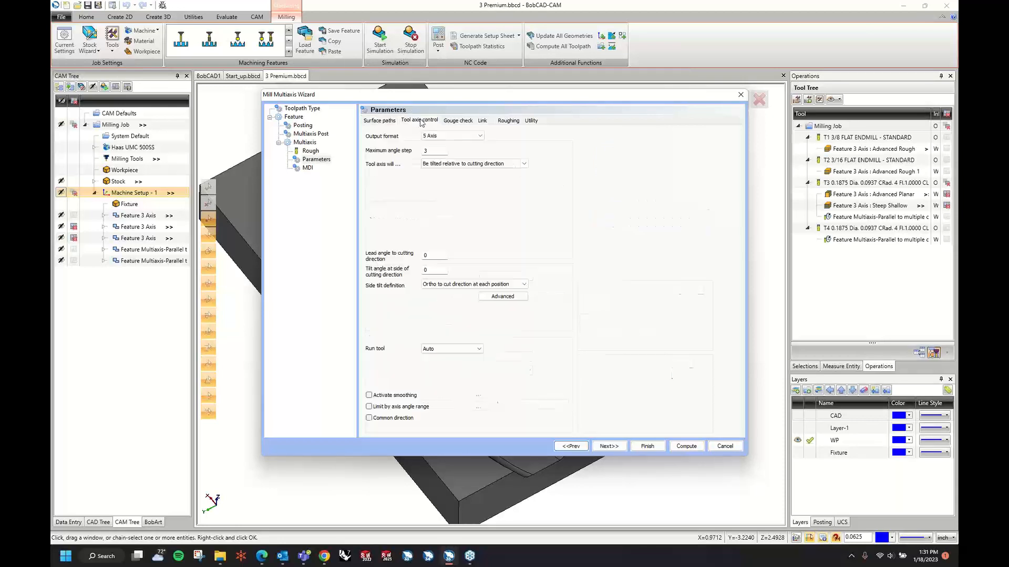
pyautogui.click(451, 136)
pyautogui.click(442, 145)
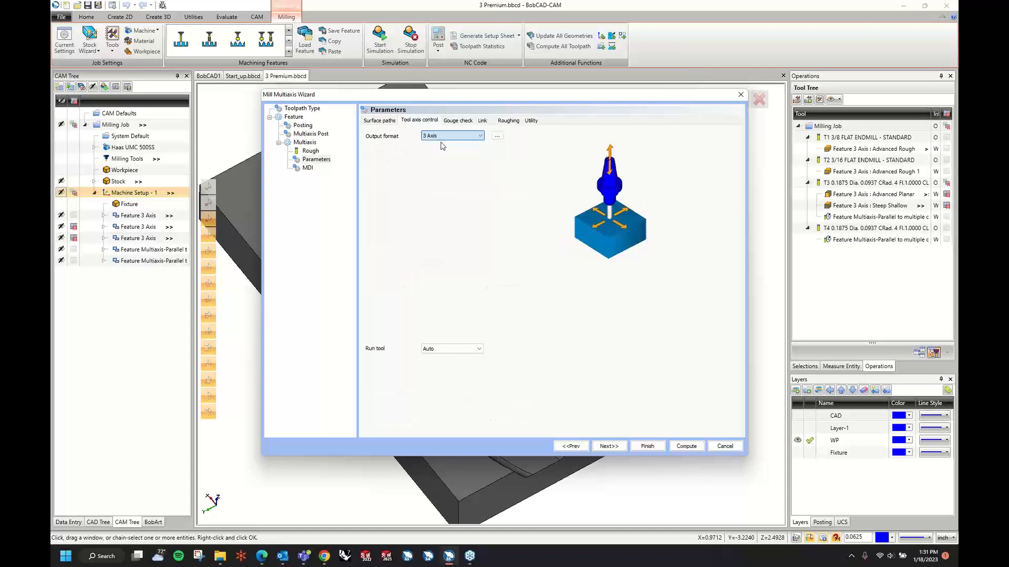
pyautogui.click(686, 446)
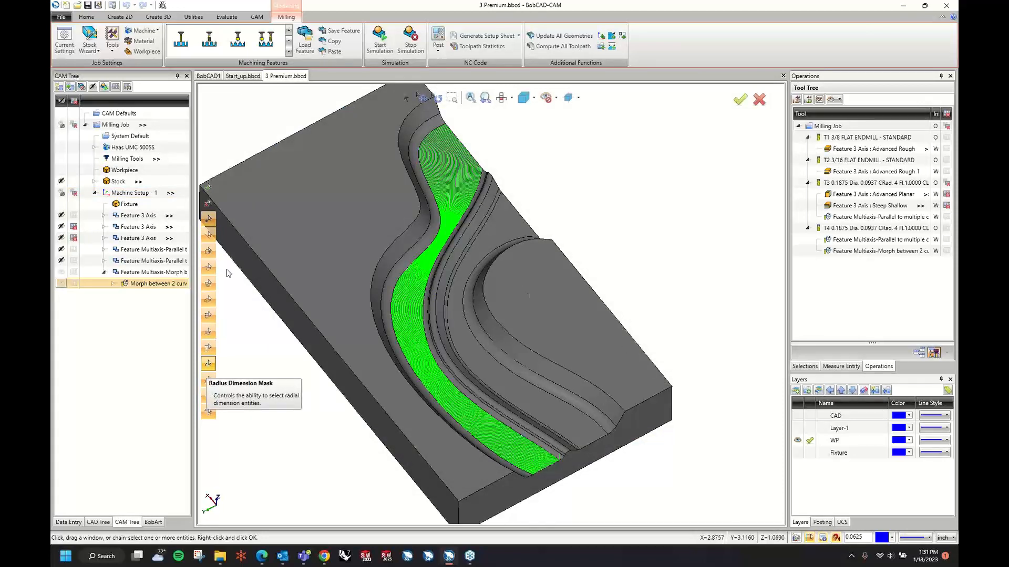
# Step: Duplicate the computed Morph between 2 curves feature in Machine Setup - 1
pyautogui.rightClick(152, 273)
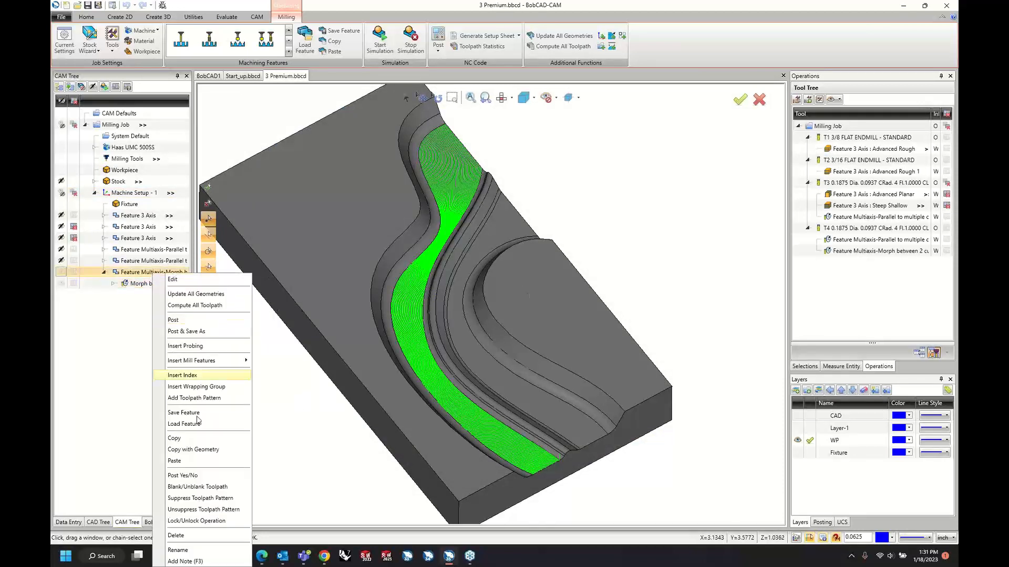
pyautogui.click(199, 439)
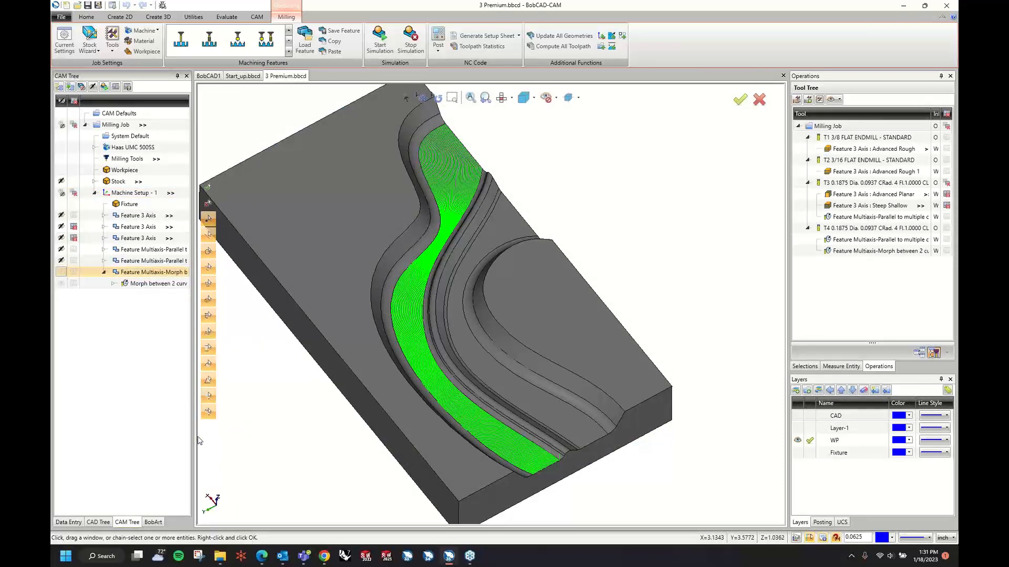
pyautogui.rightClick(142, 272)
pyautogui.click(170, 458)
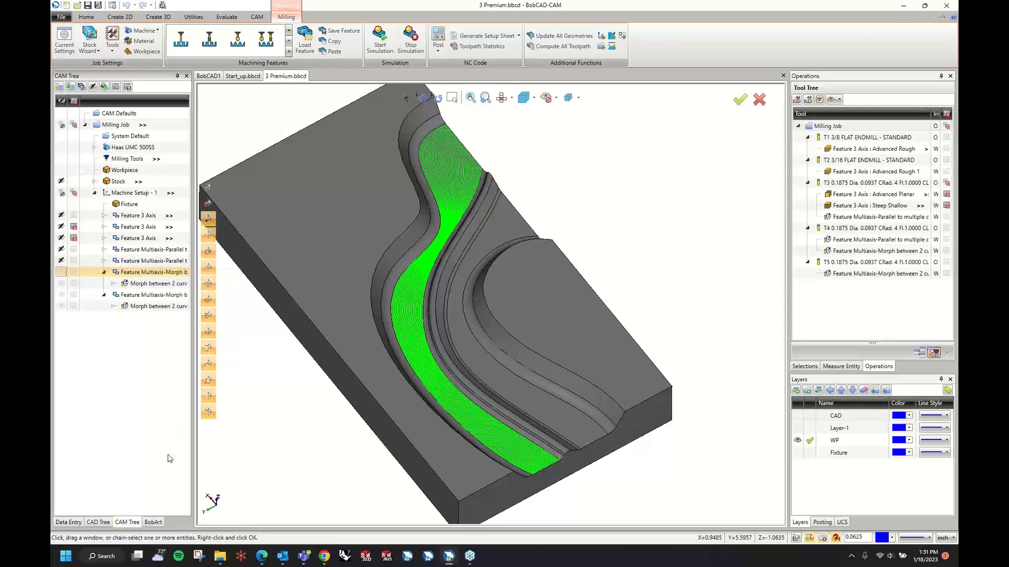
# Step: Assign the channel floor face on the other side of the central ridge as the copied feature's drive surface
pyautogui.click(113, 306)
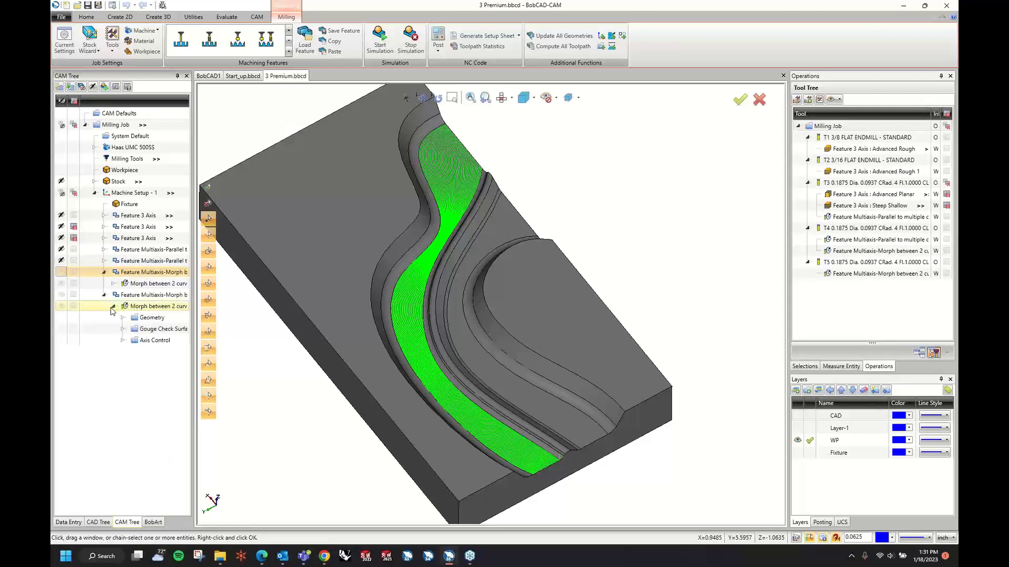
pyautogui.click(123, 318)
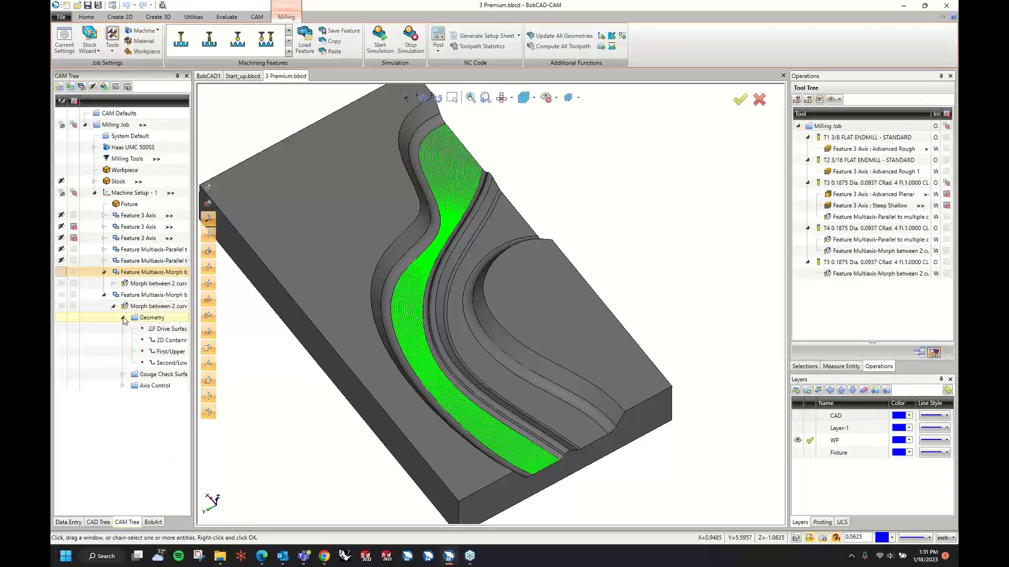
pyautogui.rightClick(176, 330)
pyautogui.click(190, 334)
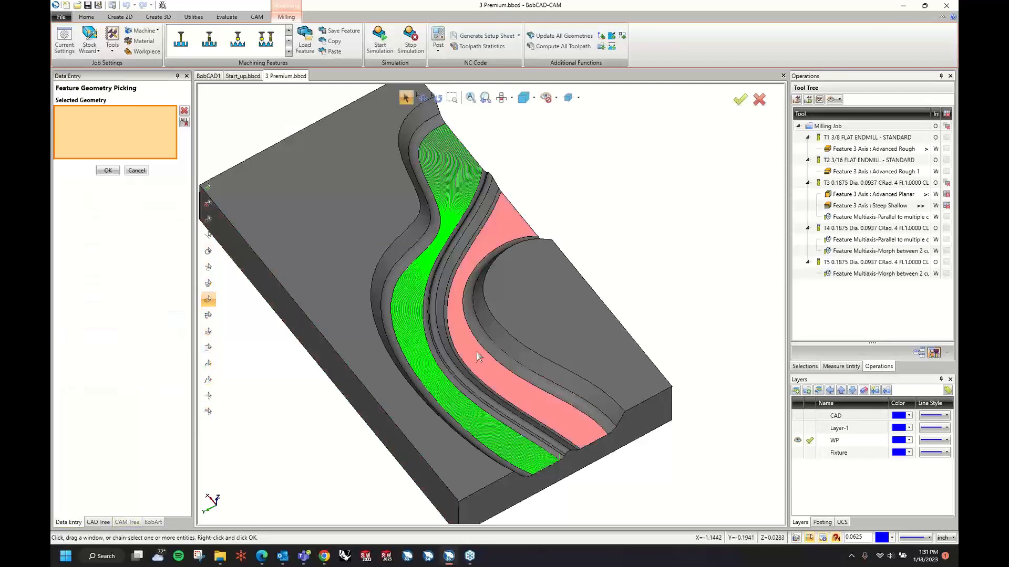
pyautogui.click(479, 357)
pyautogui.rightClick(261, 269)
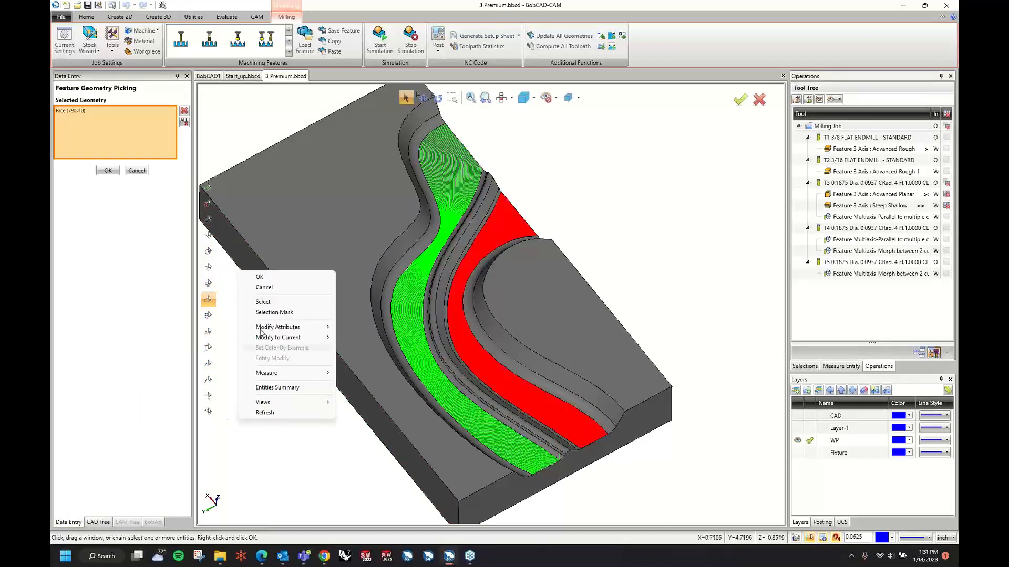
pyautogui.click(266, 278)
# Step: Assign the second channel floor's edge along the central ridge as the copied feature's first curve
pyautogui.rightClick(158, 342)
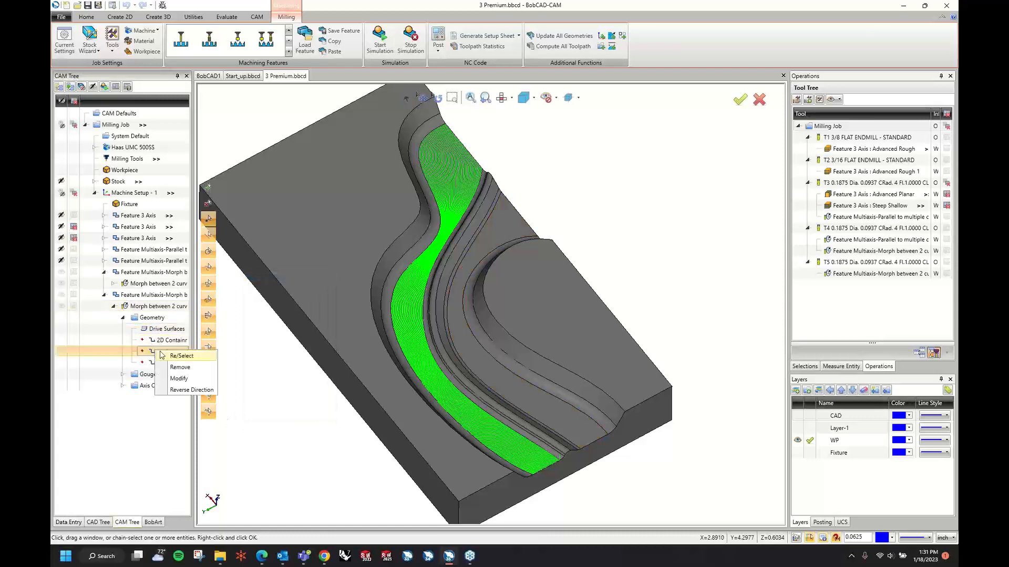
pyautogui.click(166, 355)
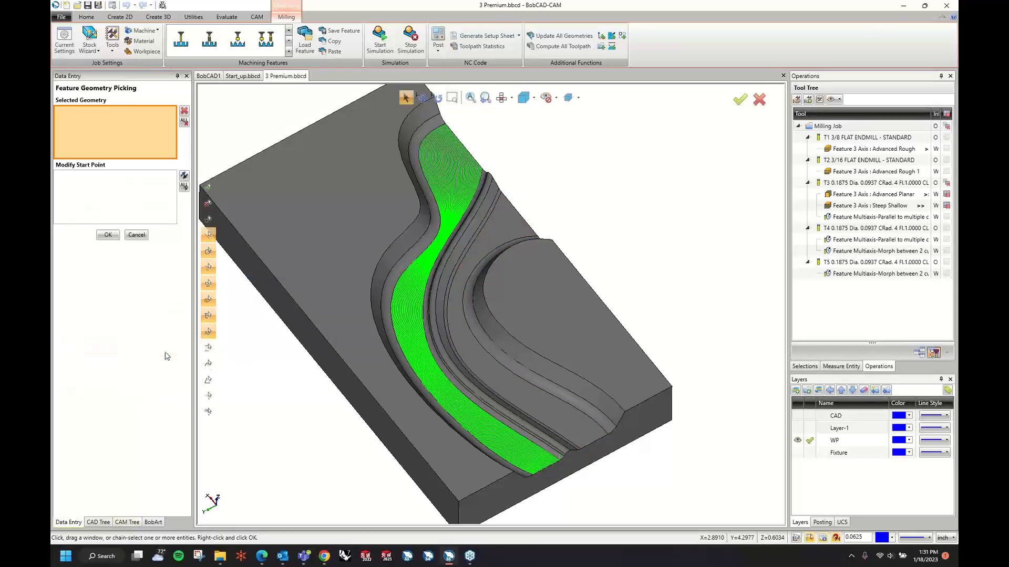
pyautogui.click(473, 371)
pyautogui.rightClick(282, 423)
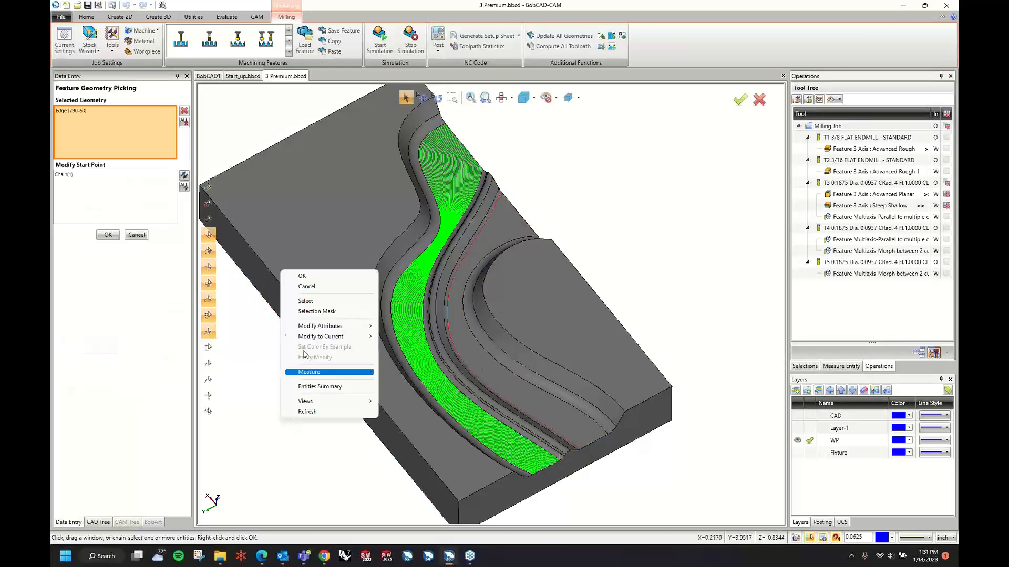
pyautogui.click(301, 277)
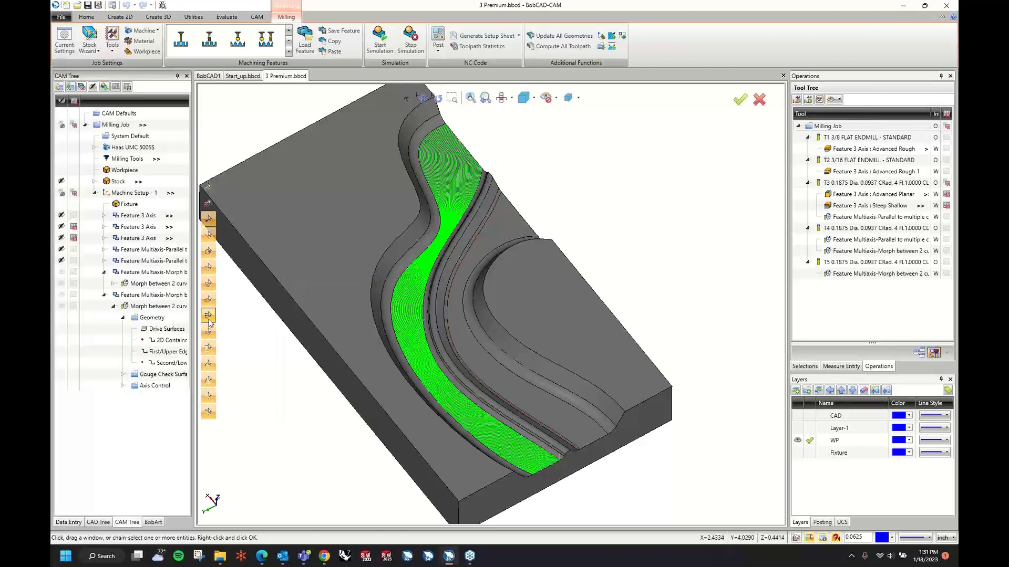
# Step: Assign the second channel floor's edge along the opposite wall as the second curve and compute the copied feature's toolpath
pyautogui.rightClick(173, 363)
pyautogui.click(181, 367)
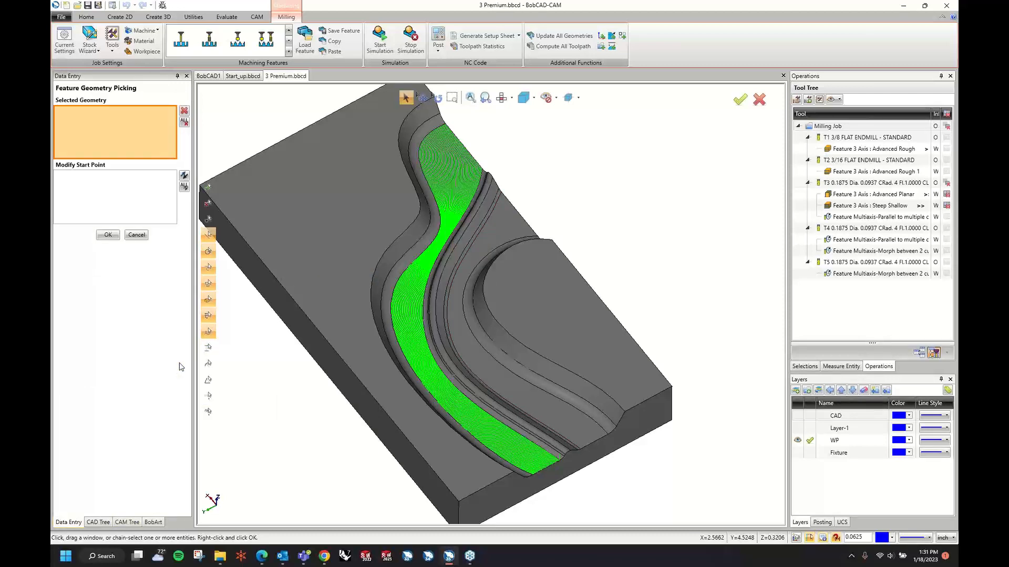
pyautogui.click(504, 364)
pyautogui.rightClick(611, 231)
pyautogui.click(621, 236)
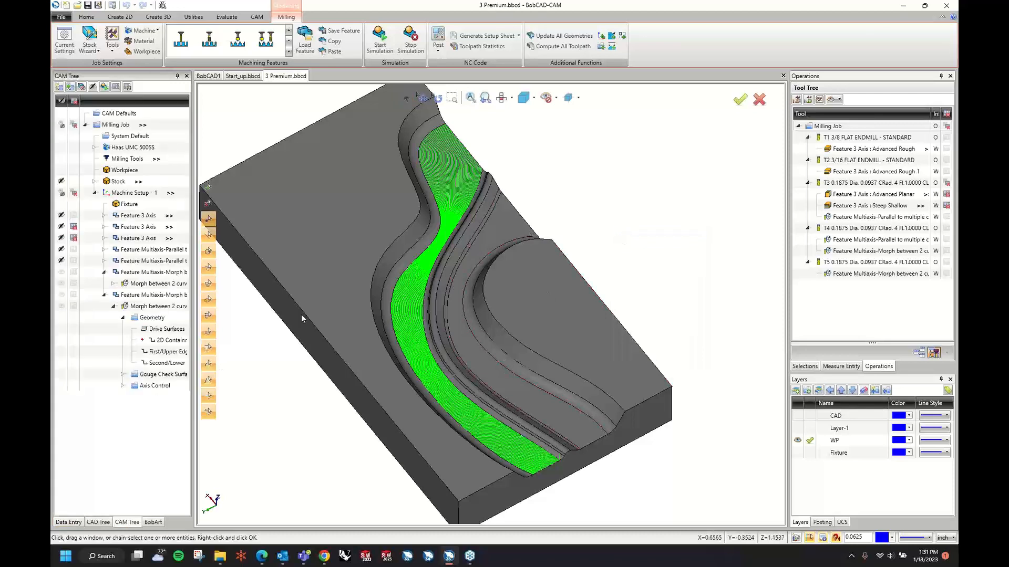
pyautogui.rightClick(150, 307)
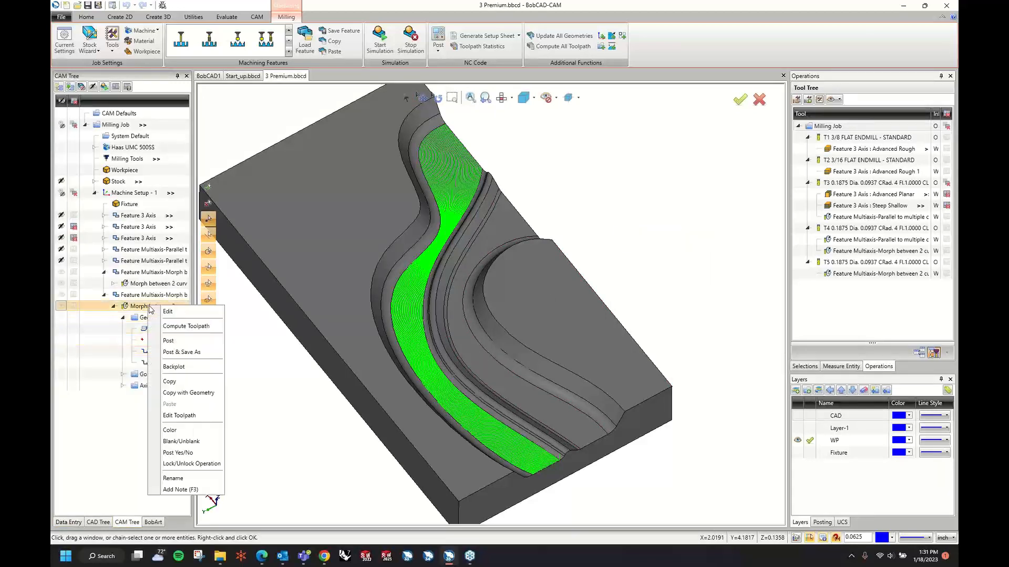
pyautogui.click(174, 327)
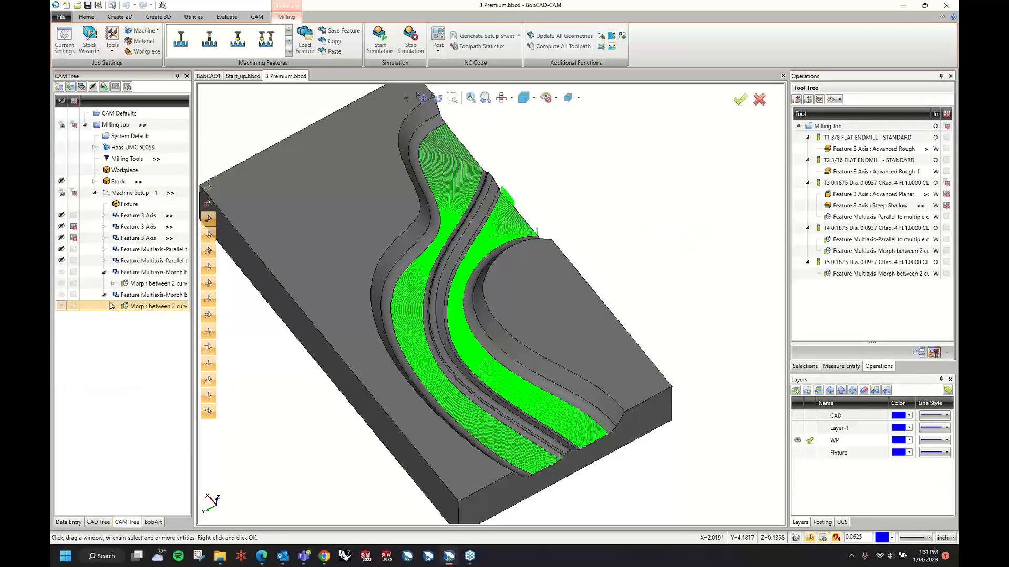
# Step: Paste another copy of the morph feature and assign all faces of the central ridge as its drive surfaces
pyautogui.rightClick(138, 297)
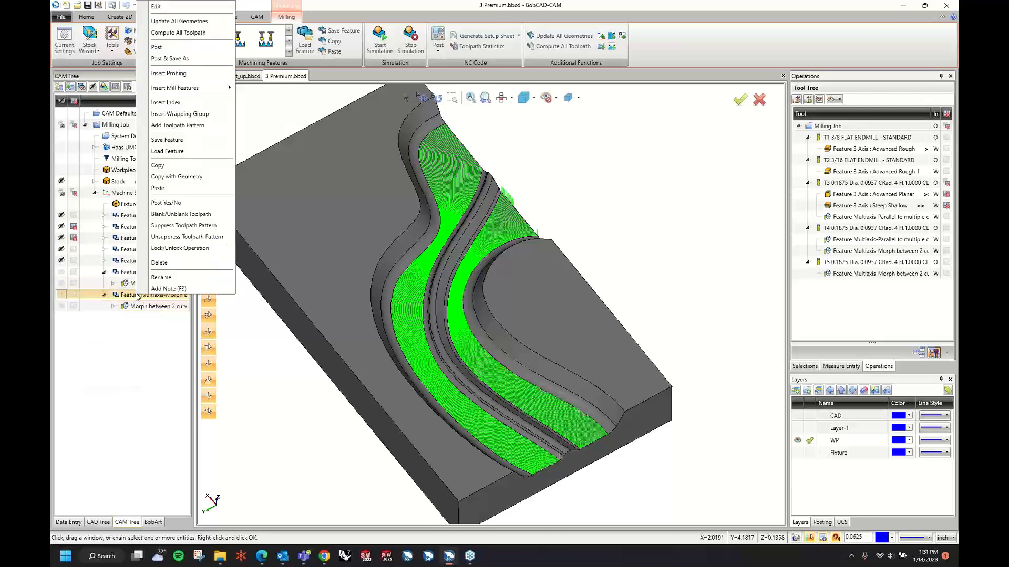
pyautogui.click(181, 188)
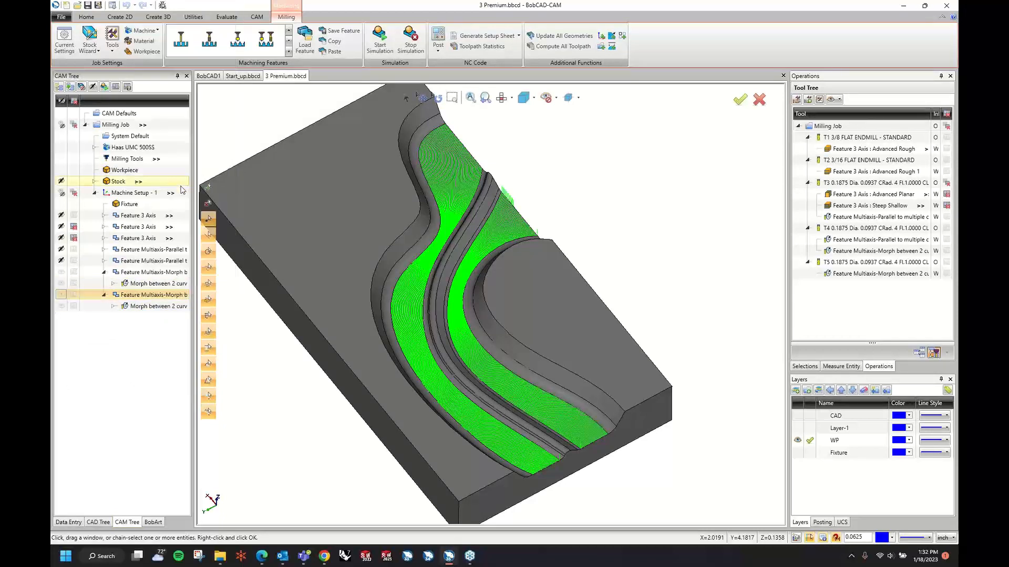
pyautogui.click(114, 330)
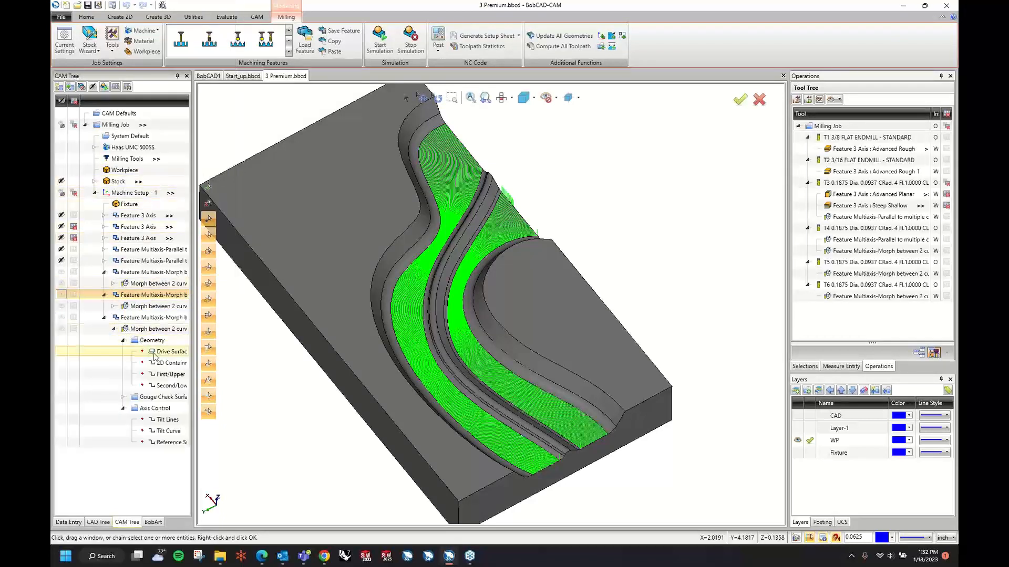
pyautogui.doubleClick(155, 357)
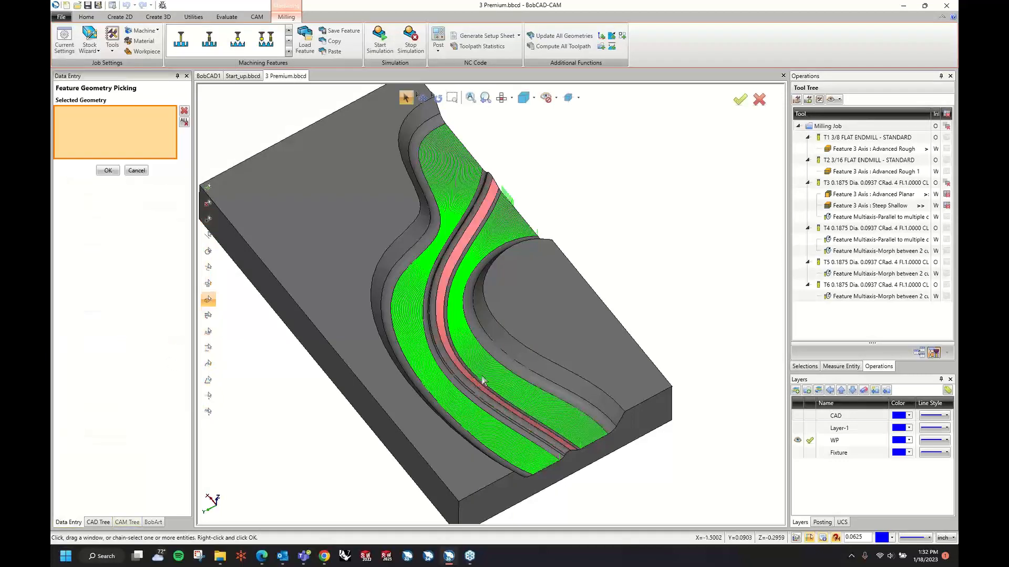
pyautogui.scroll(5, 467, 407)
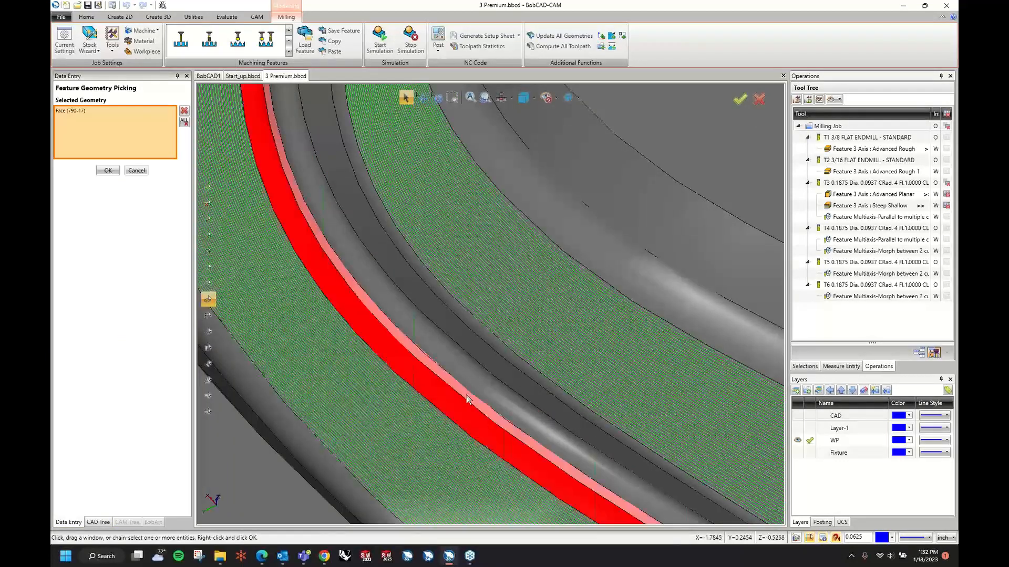
pyautogui.click(467, 401)
pyautogui.click(472, 394)
pyautogui.click(484, 370)
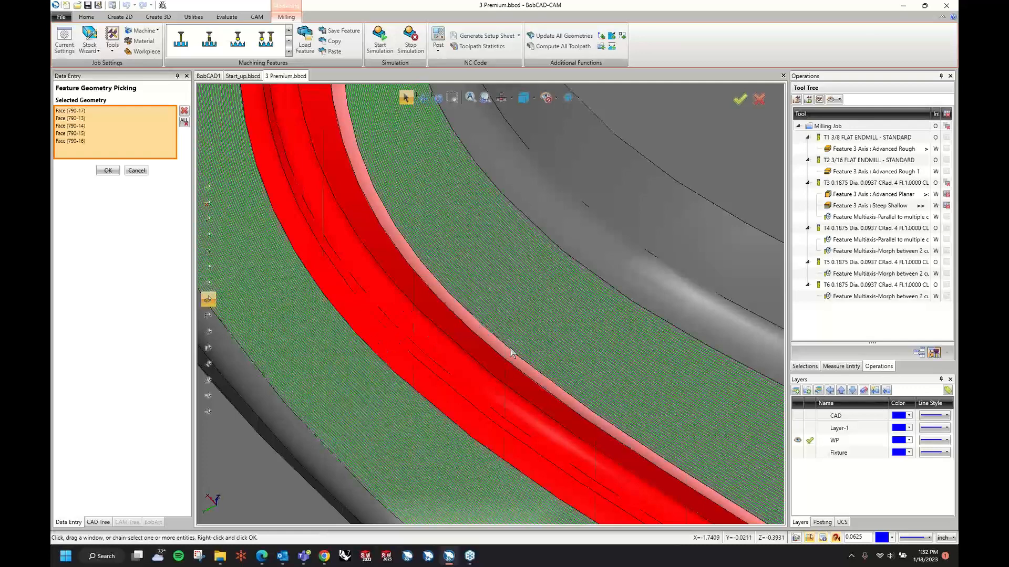
pyautogui.scroll(-5, 511, 352)
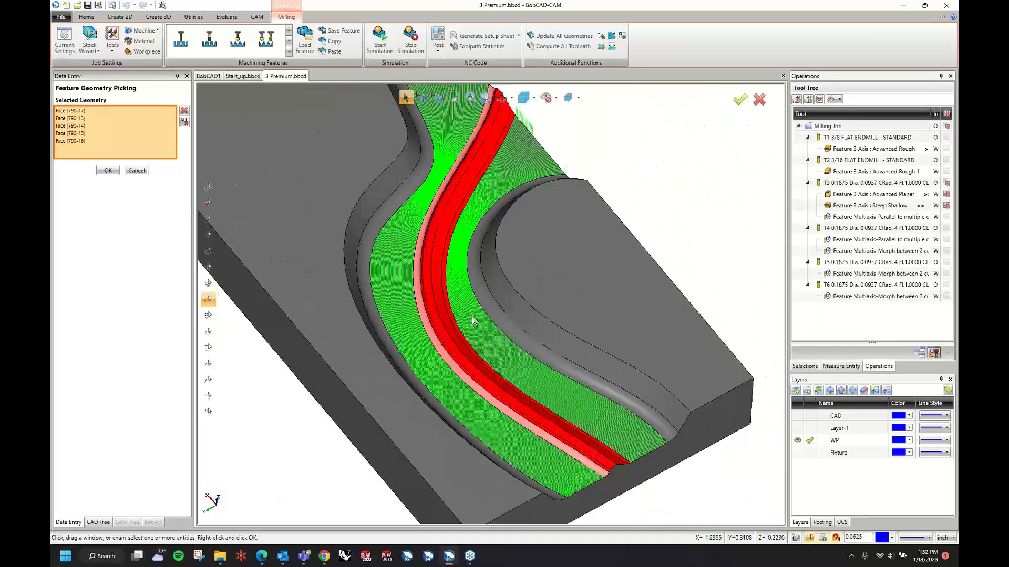
pyautogui.scroll(-3, 472, 320)
pyautogui.rightClick(602, 191)
pyautogui.click(612, 196)
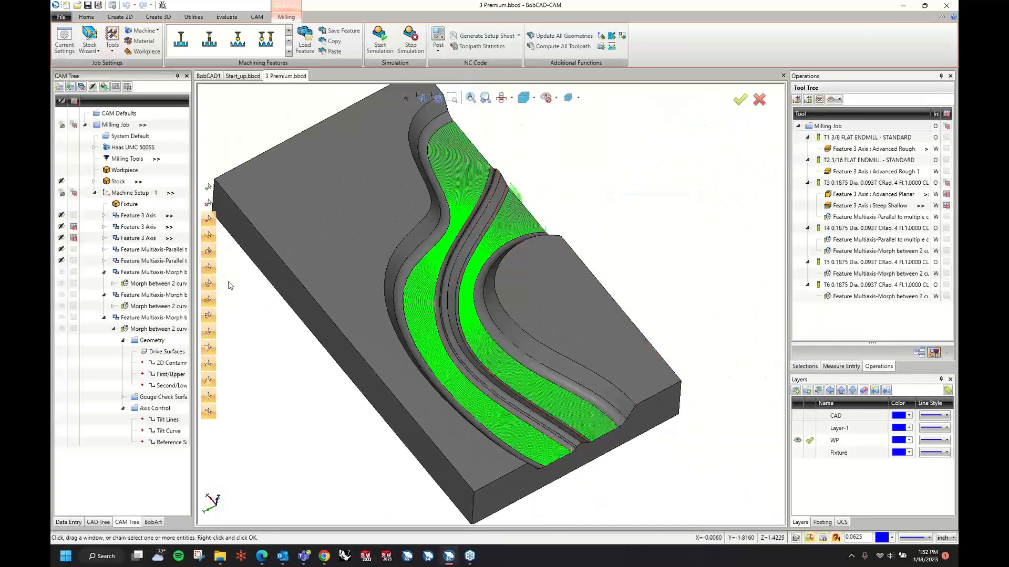
# Step: Assign the ridge's base edge along the first channel floor as the ridge feature's first curve
pyautogui.rightClick(160, 375)
pyautogui.click(171, 379)
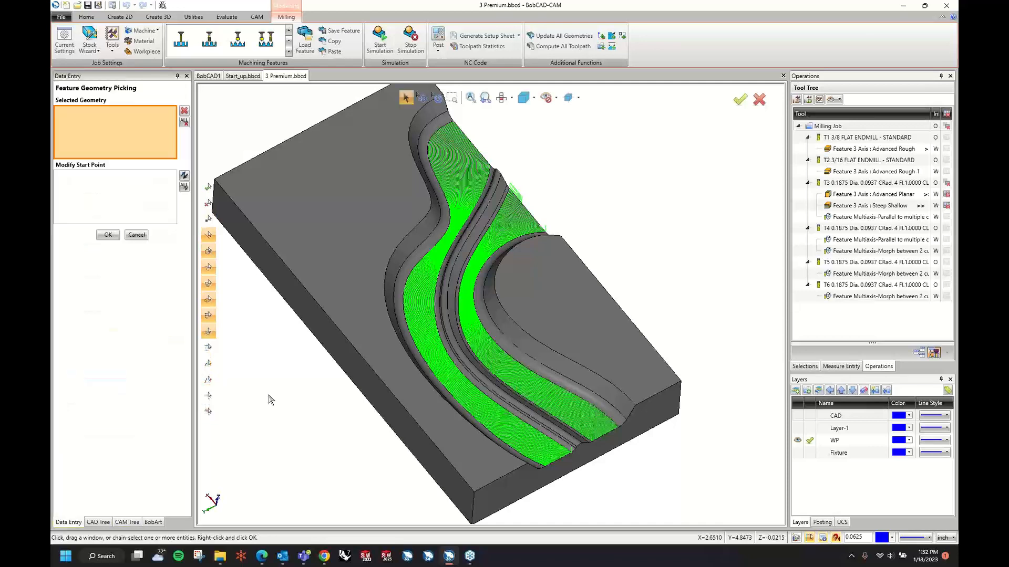
pyautogui.click(512, 415)
pyautogui.rightClick(275, 364)
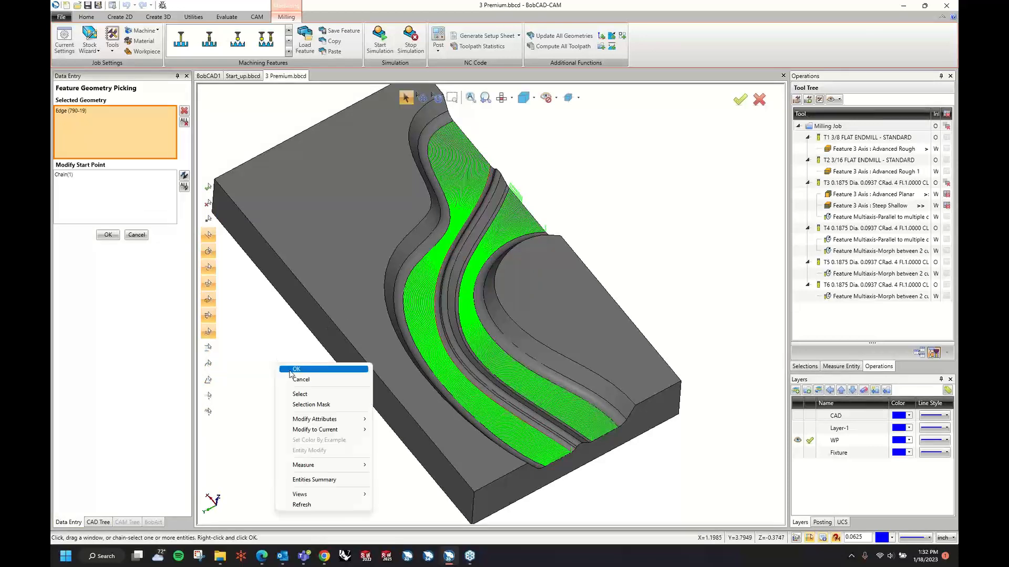
pyautogui.click(291, 369)
# Step: Assign the ridge's base edge along the second channel floor as the second curve and compute the ridge toolpath
pyautogui.rightClick(174, 386)
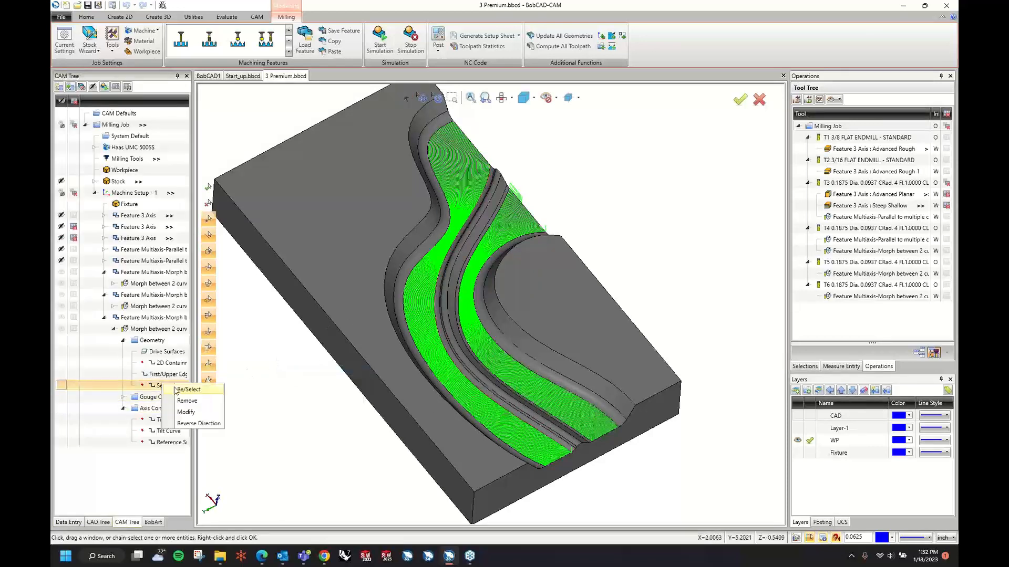
pyautogui.click(185, 389)
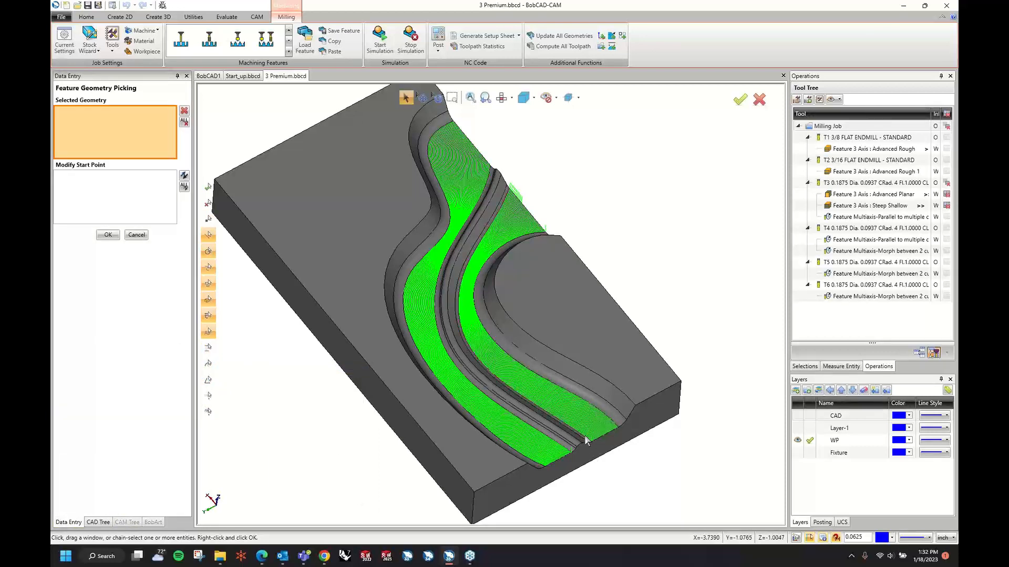
pyautogui.rightClick(676, 212)
pyautogui.click(688, 217)
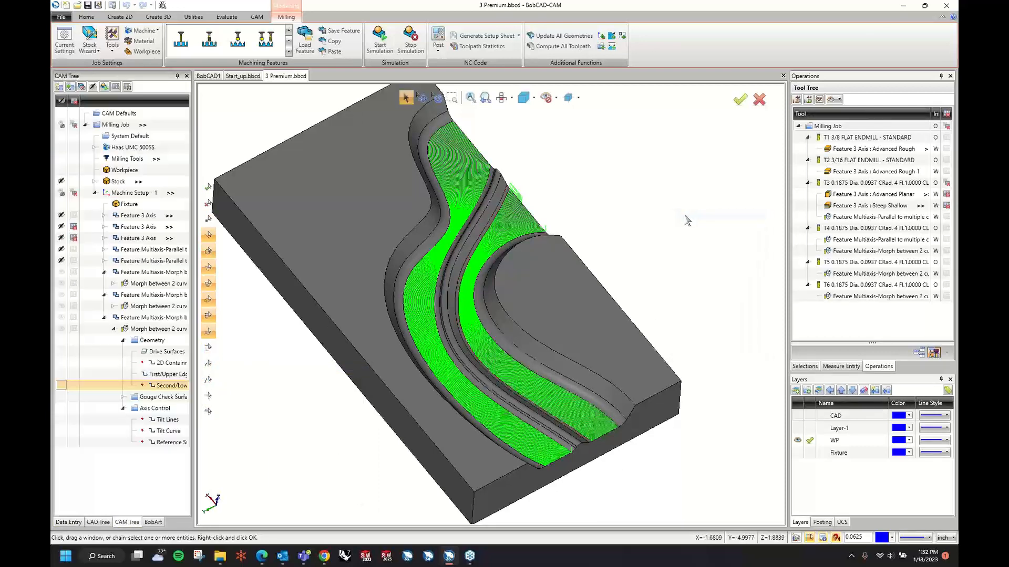
pyautogui.rightClick(148, 329)
pyautogui.click(169, 346)
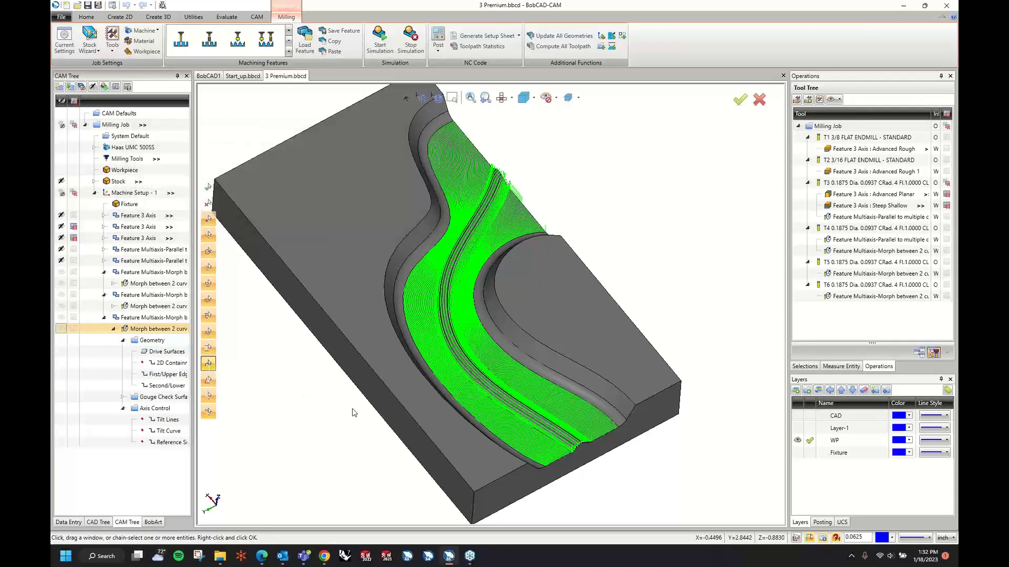
# Step: Set the ridge morph operation's maximum stepover to 0.015 and compute its toolpath
pyautogui.moveTo(353, 413); pyautogui.dragTo(440, 428, button='middle')
pyautogui.scroll(3, 450, 392)
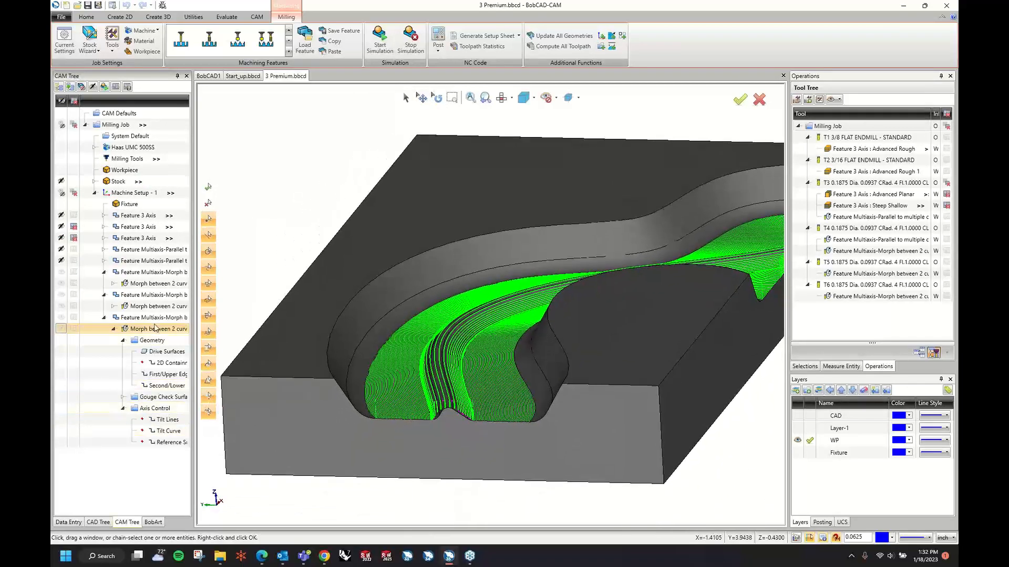
pyautogui.rightClick(156, 329)
pyautogui.click(174, 333)
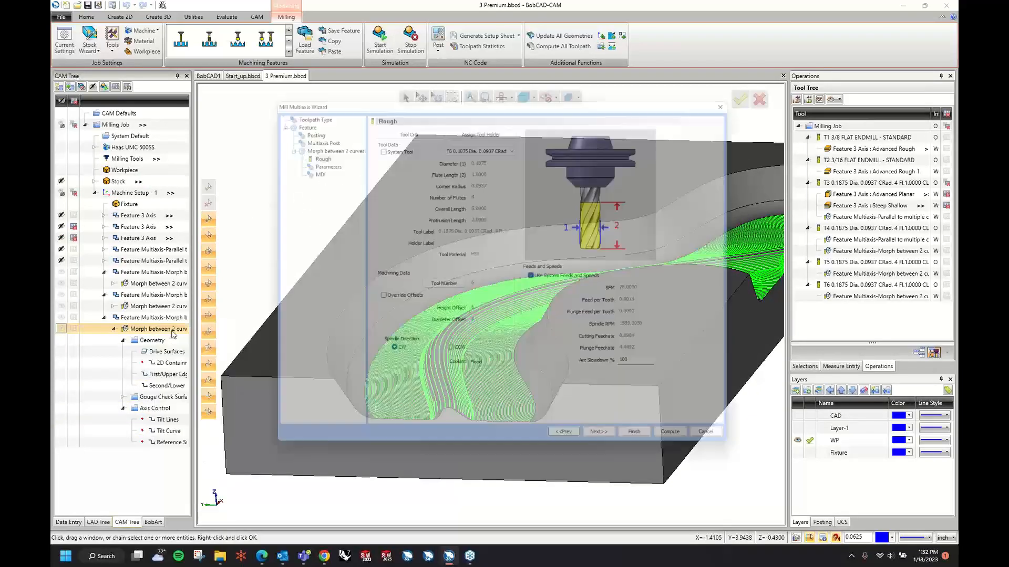
pyautogui.click(609, 446)
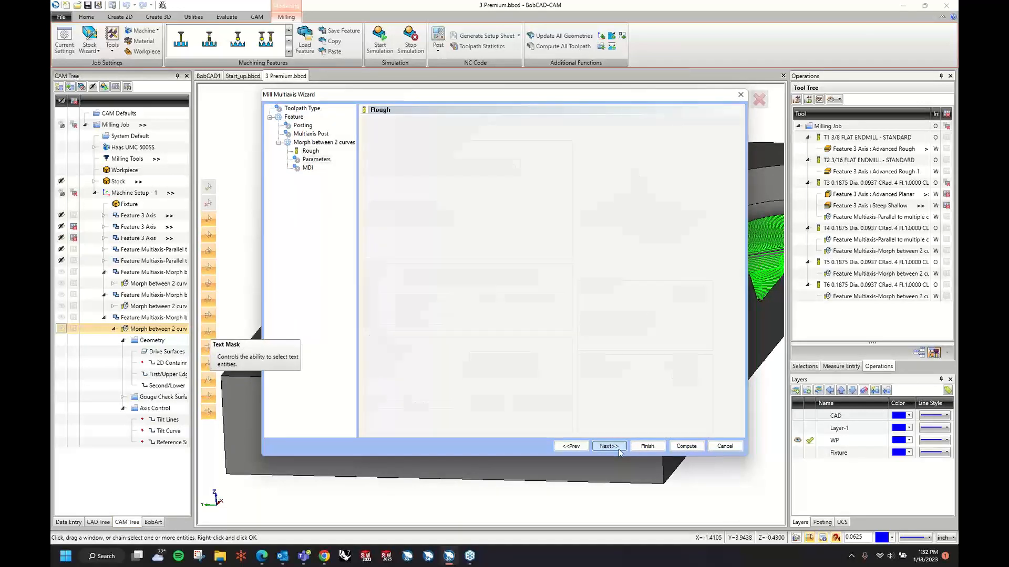
pyautogui.click(682, 363)
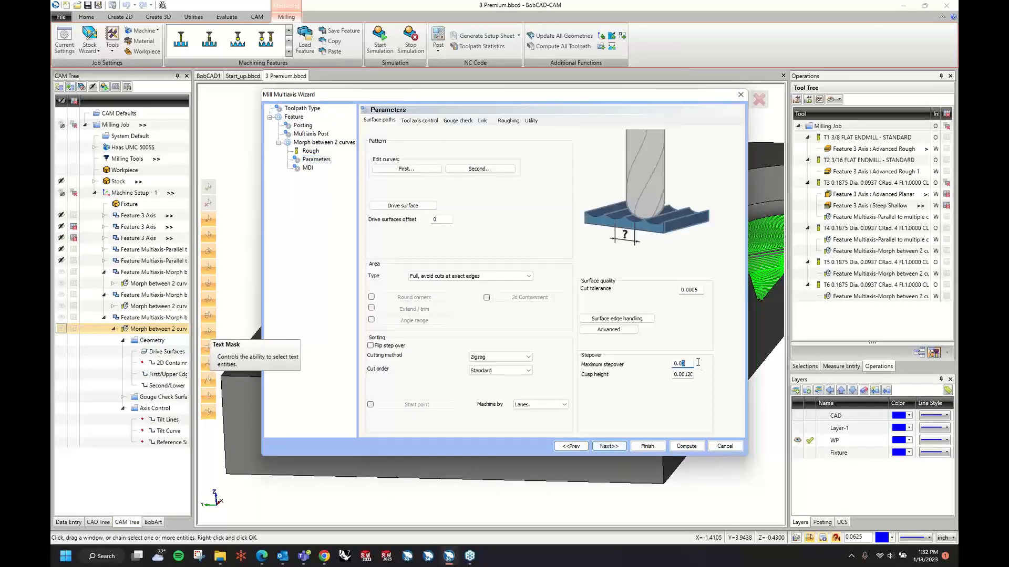
pyautogui.write('15')
pyautogui.press('Tab')
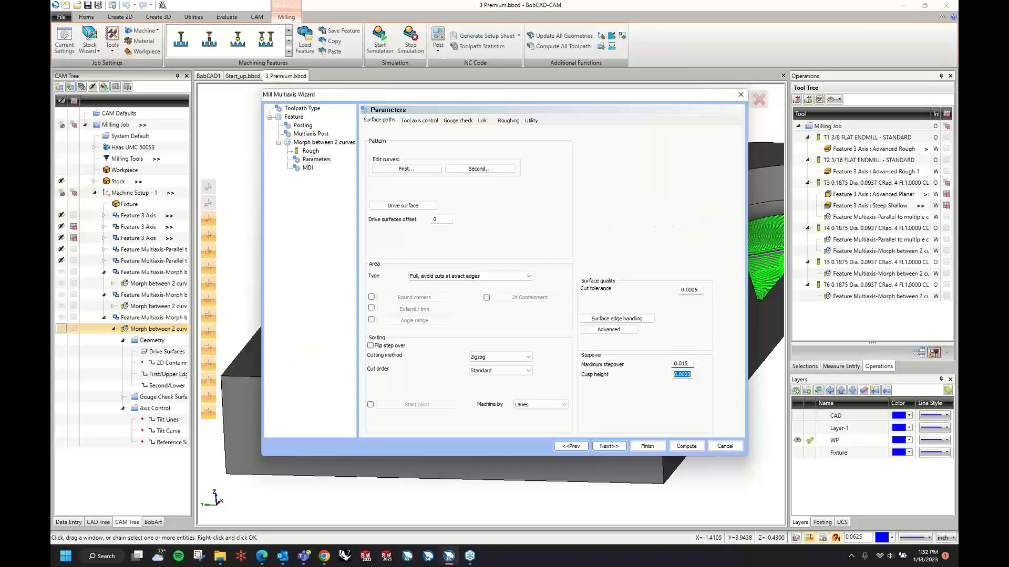
pyautogui.click(683, 448)
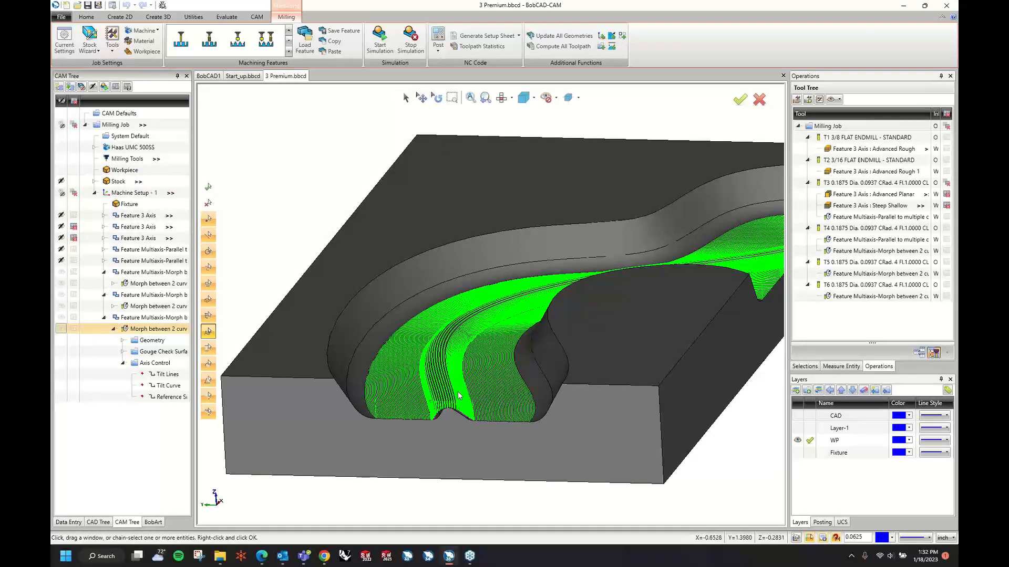
# Step: Simulate the complete milling job, inspect the machined channel floors and ridge from several angles, and close the simulation
pyautogui.moveTo(506, 387); pyautogui.dragTo(361, 281, button='middle')
pyautogui.scroll(3, 519, 334)
pyautogui.scroll(-3, 310, 231)
pyautogui.scroll(-2, 310, 231)
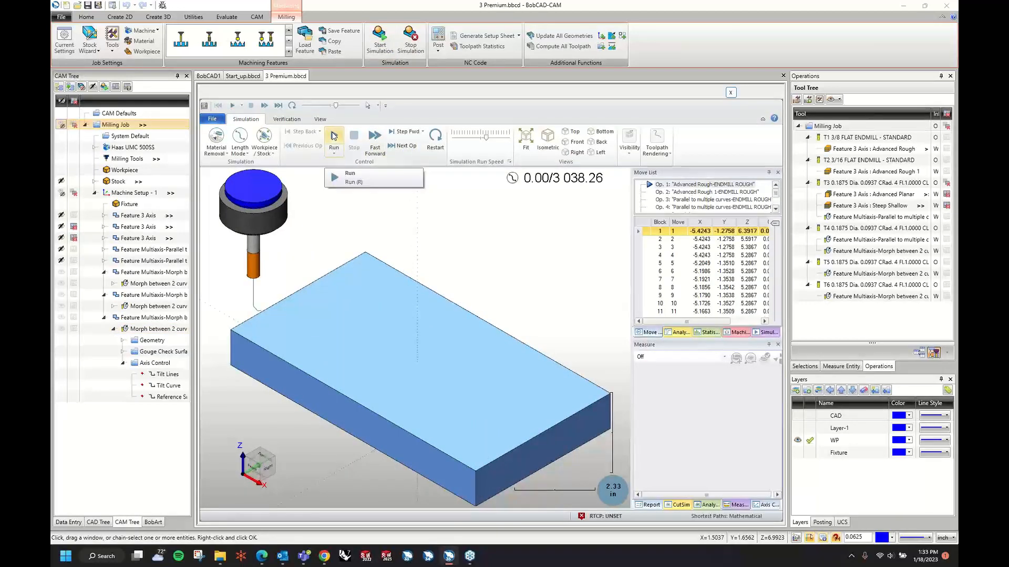
pyautogui.click(333, 136)
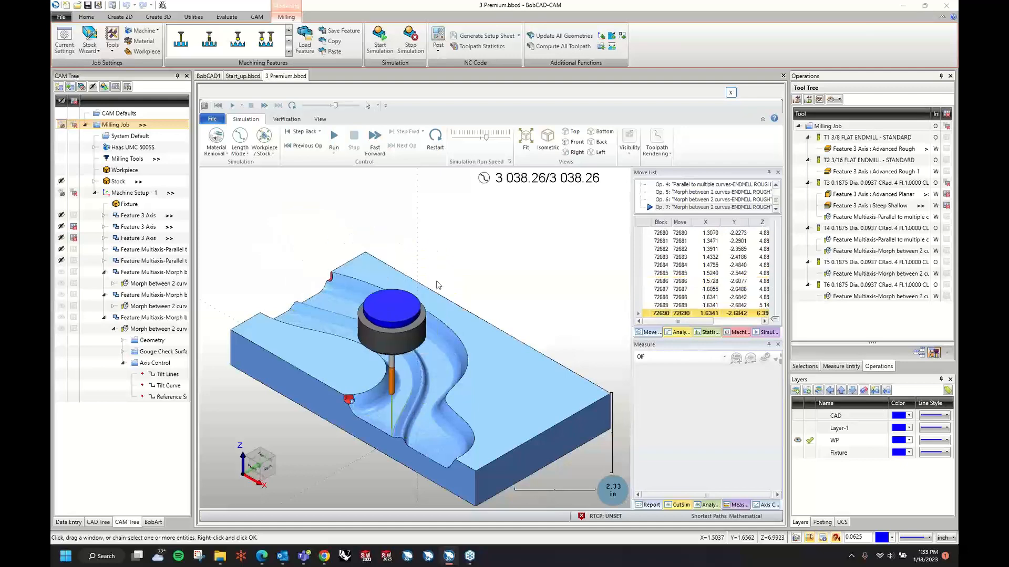
pyautogui.scroll(5, 428, 381)
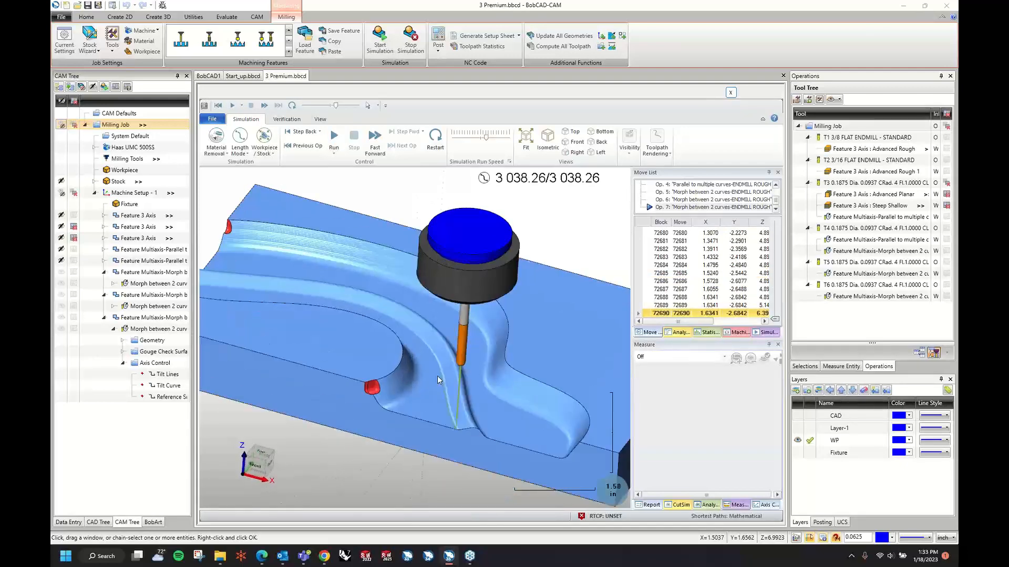
pyautogui.moveTo(496, 392); pyautogui.dragTo(469, 341, button='middle')
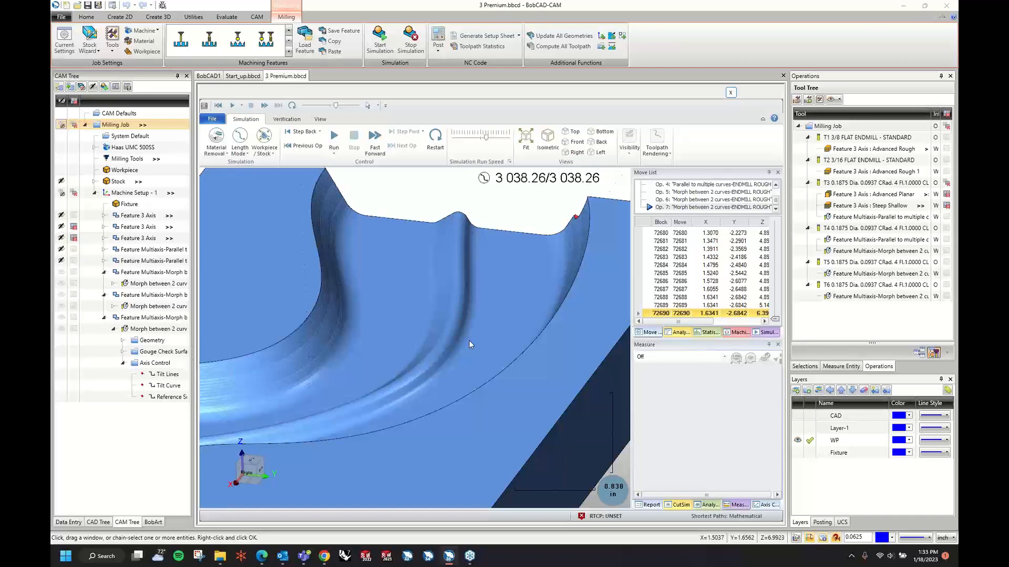
pyautogui.moveTo(469, 340); pyautogui.dragTo(452, 342, button='middle')
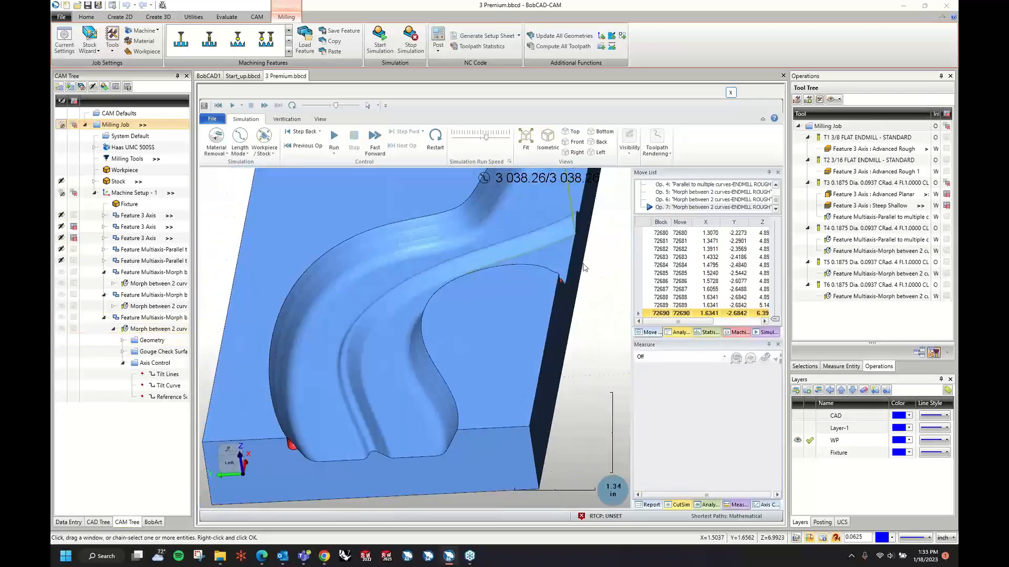
pyautogui.click(730, 92)
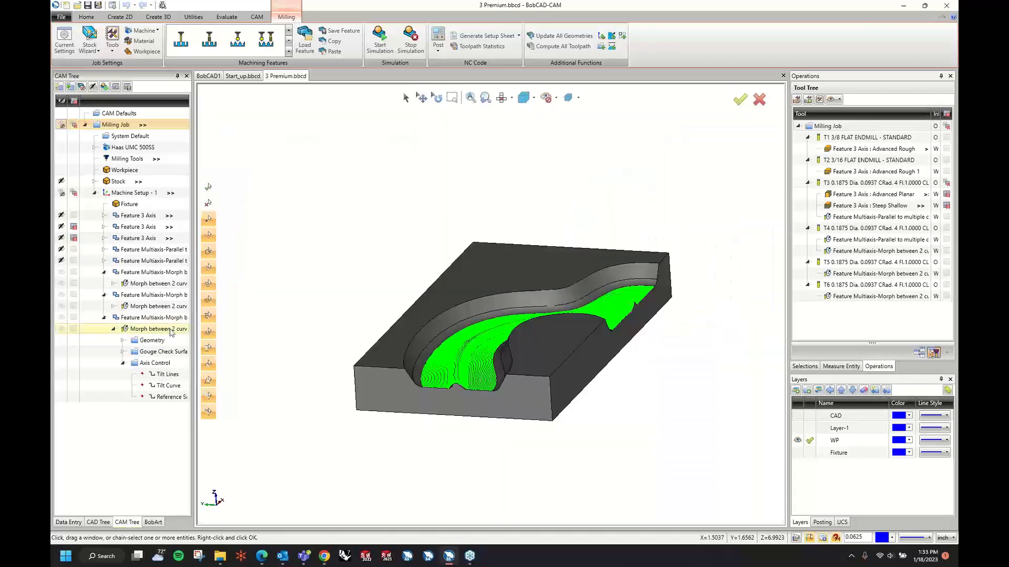
# Step: Set the ridge morph operation's retract clearance height to Automatic and recompute its toolpath
pyautogui.rightClick(182, 330)
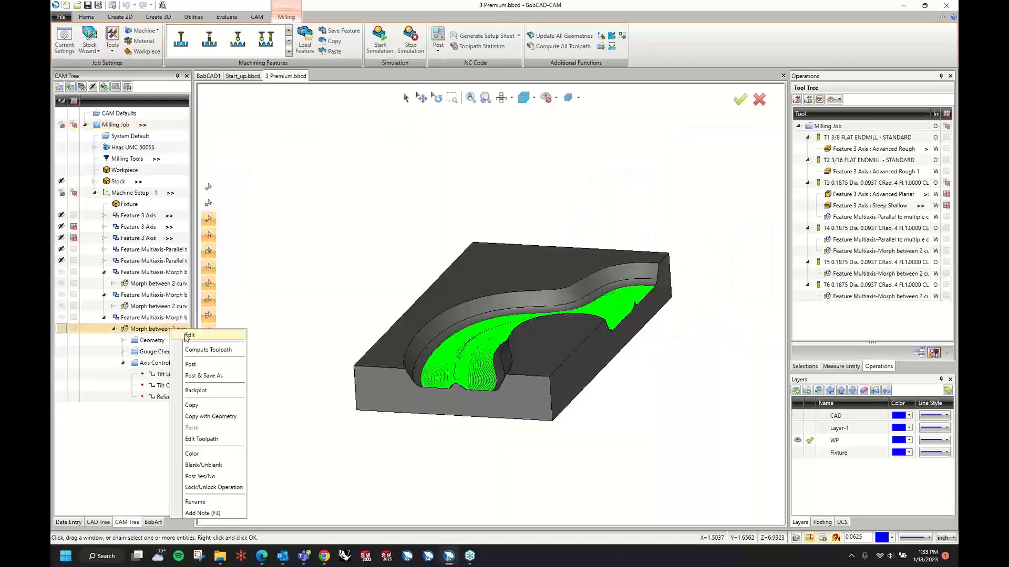
pyautogui.click(189, 335)
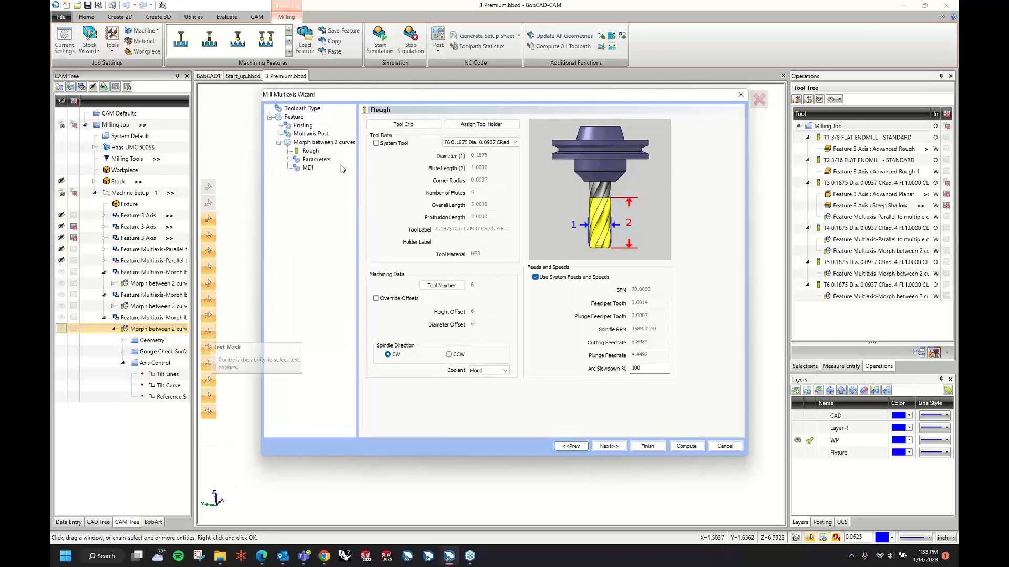
pyautogui.click(316, 159)
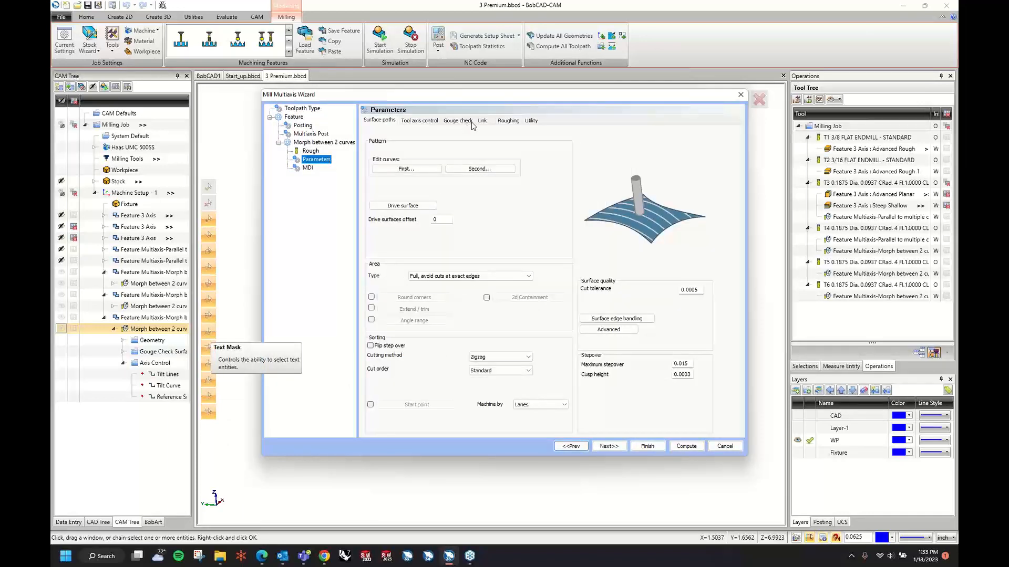
pyautogui.click(483, 121)
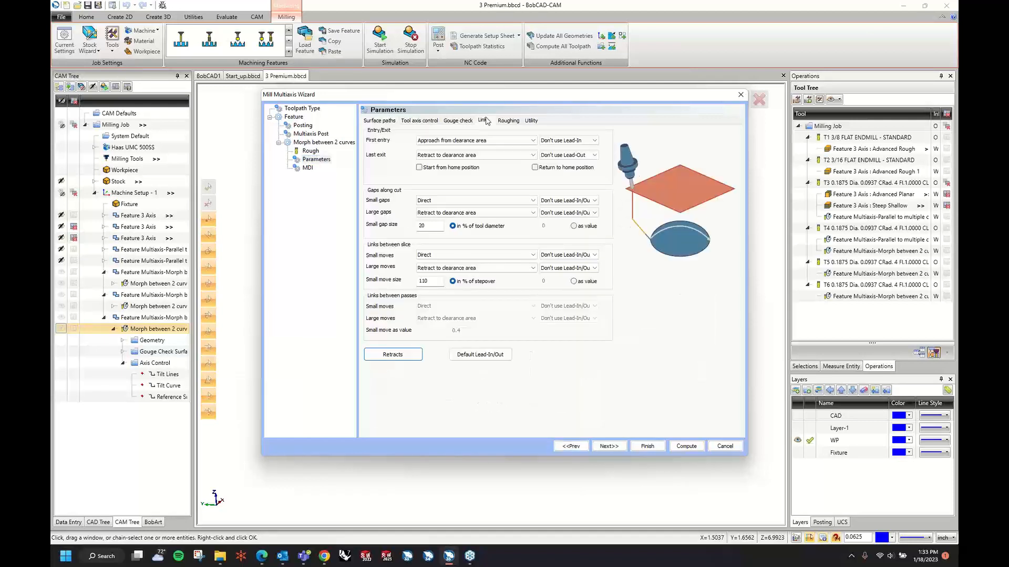
pyautogui.click(402, 357)
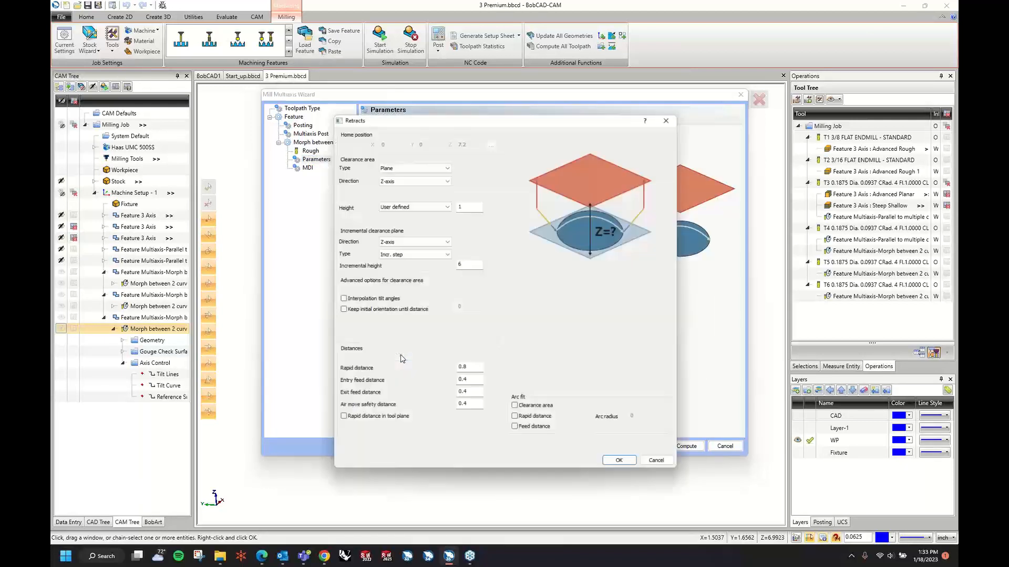
pyautogui.click(423, 210)
pyautogui.click(423, 216)
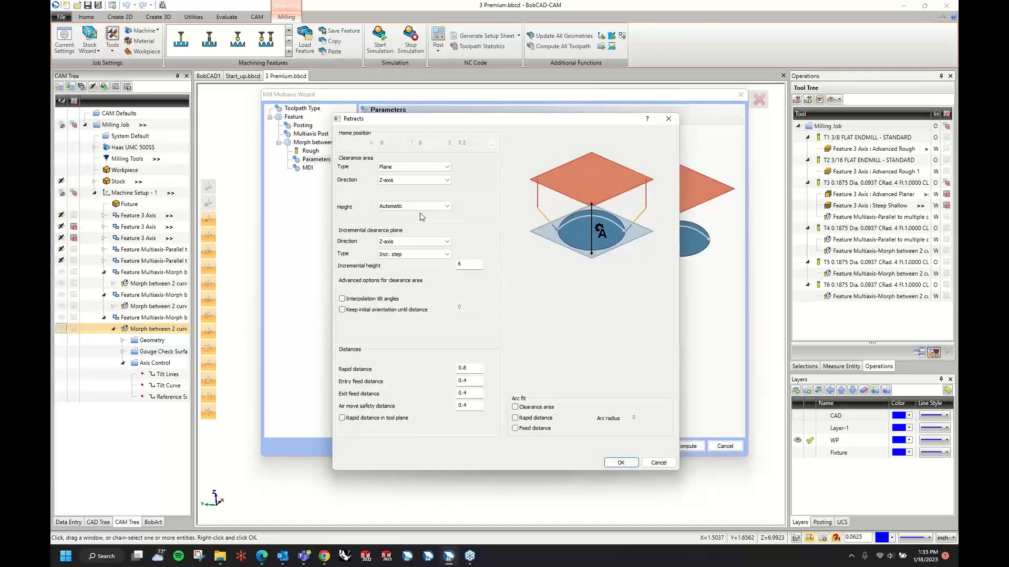
pyautogui.click(683, 446)
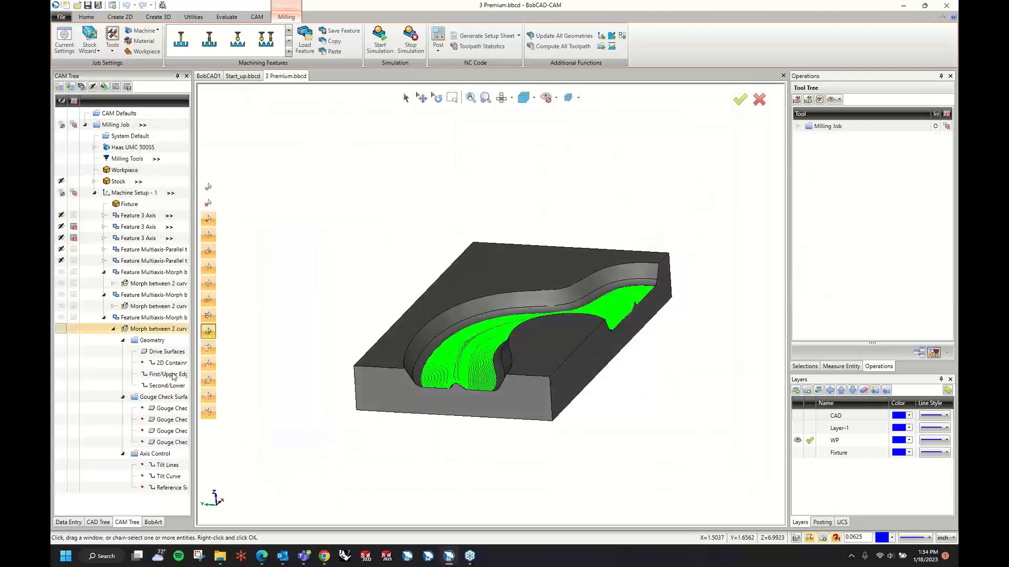
pyautogui.moveTo(651, 303); pyautogui.dragTo(668, 316, button='middle')
# Step: Set the second channel floor morph feature's retract clearance height to Automatic and recompute its toolpath
pyautogui.click(104, 318)
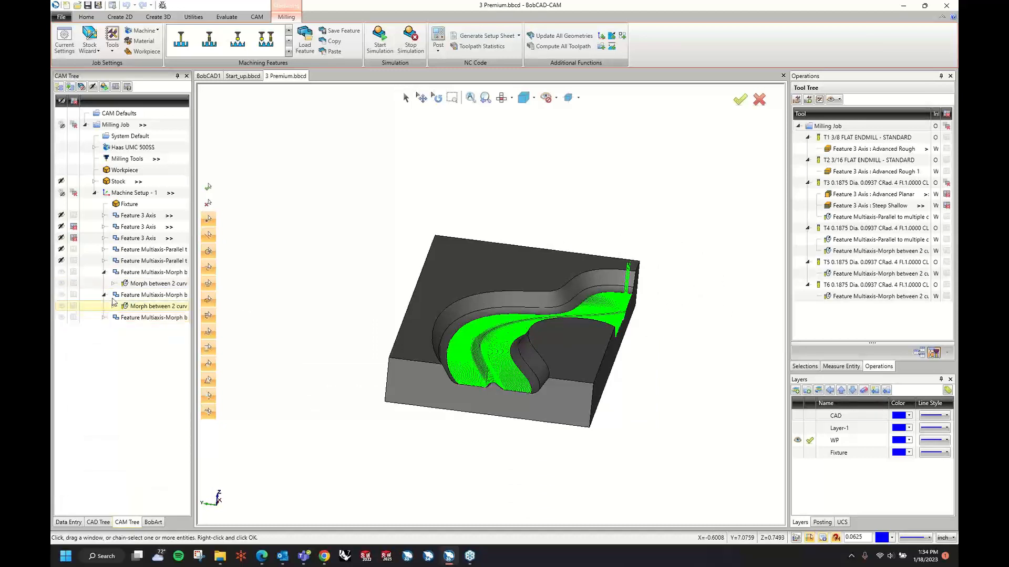
pyautogui.rightClick(142, 299)
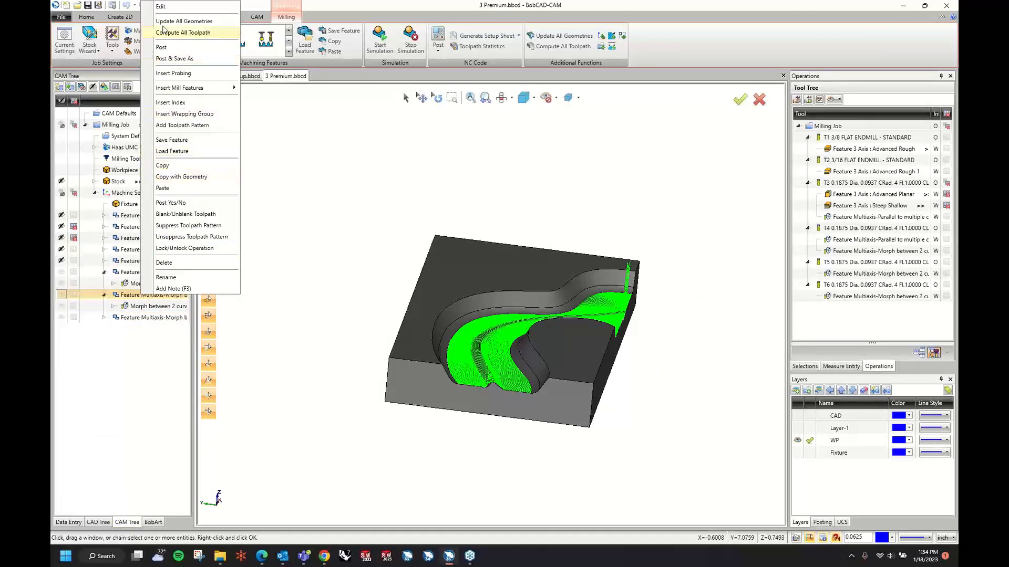
pyautogui.click(162, 6)
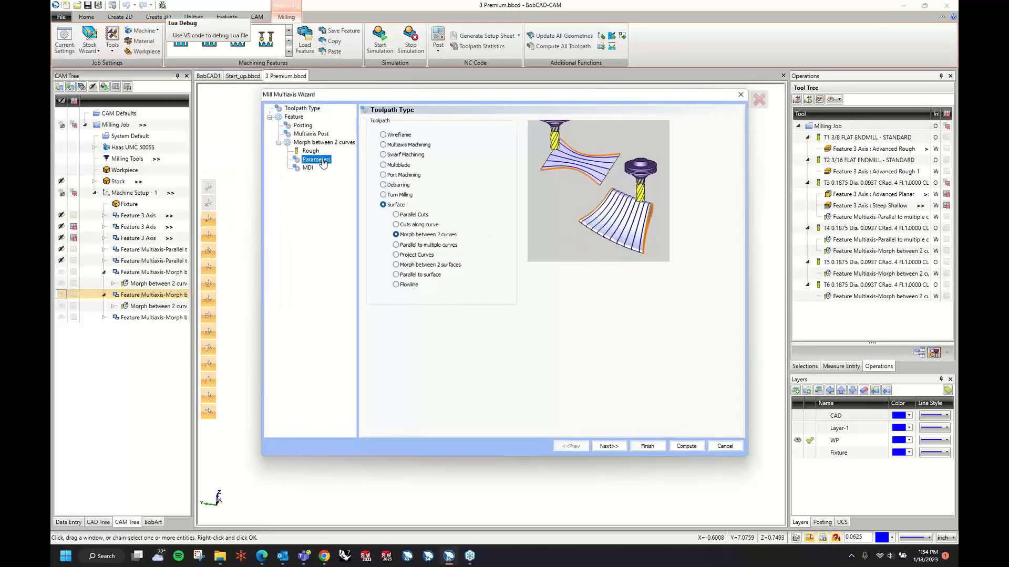
pyautogui.click(483, 121)
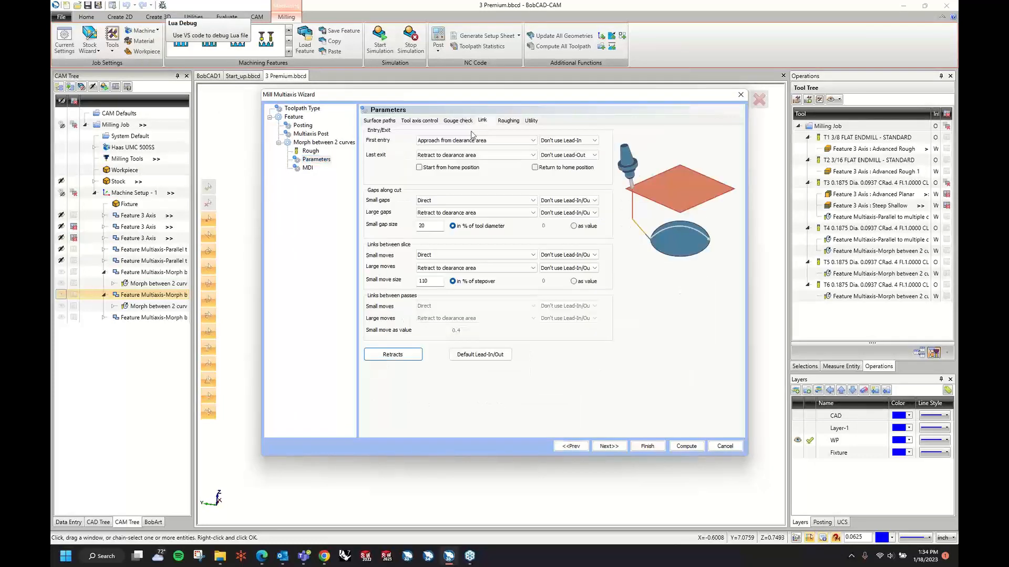
pyautogui.click(412, 357)
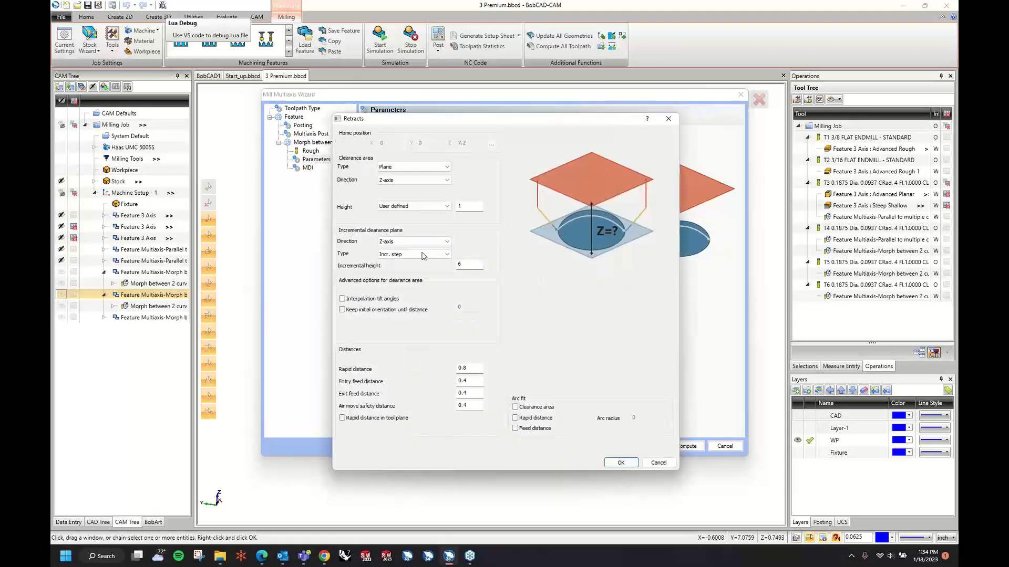
pyautogui.click(423, 215)
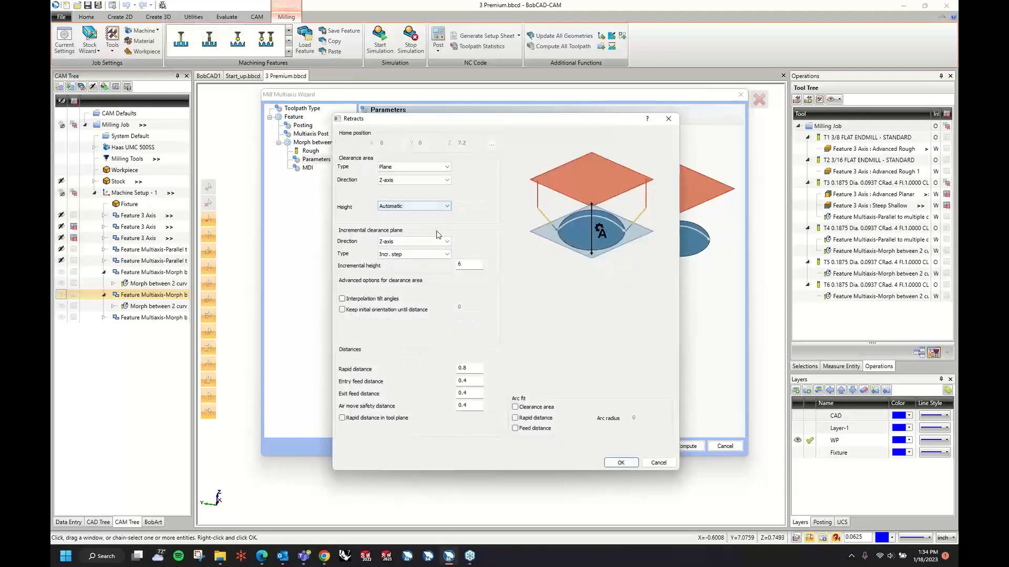
pyautogui.click(629, 466)
pyautogui.click(685, 447)
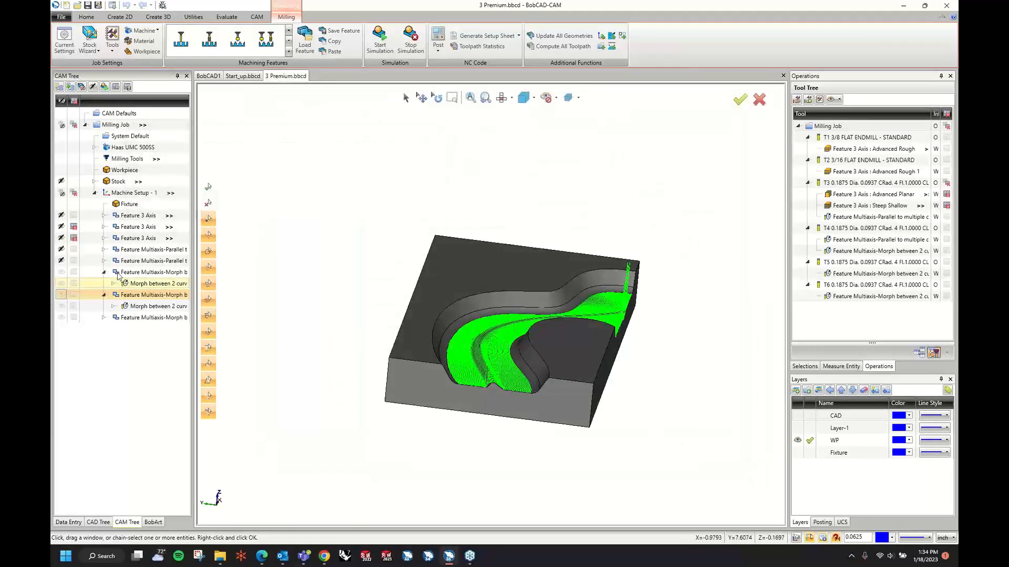
pyautogui.click(103, 273)
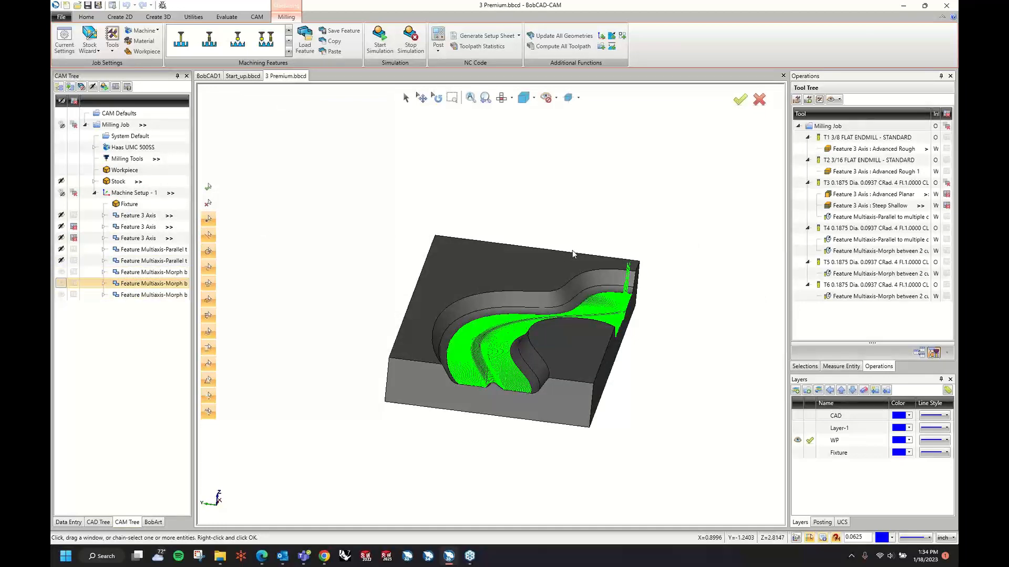
pyautogui.moveTo(559, 264); pyautogui.dragTo(382, 230, button='middle')
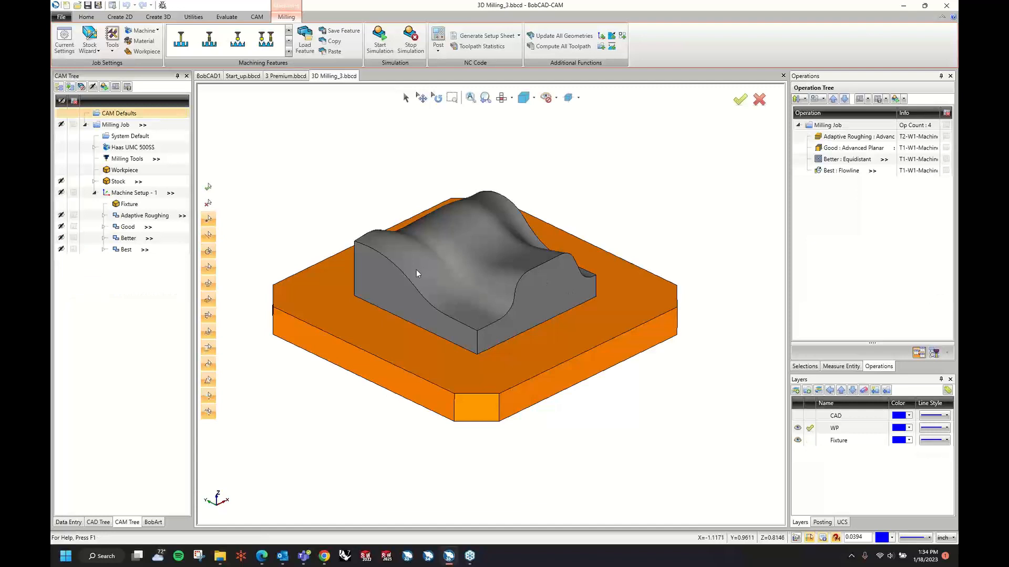
# Step: Preview the Advanced Rough toolpath of the Adaptive Roughing feature in 3D Milling_3
pyautogui.click(138, 220)
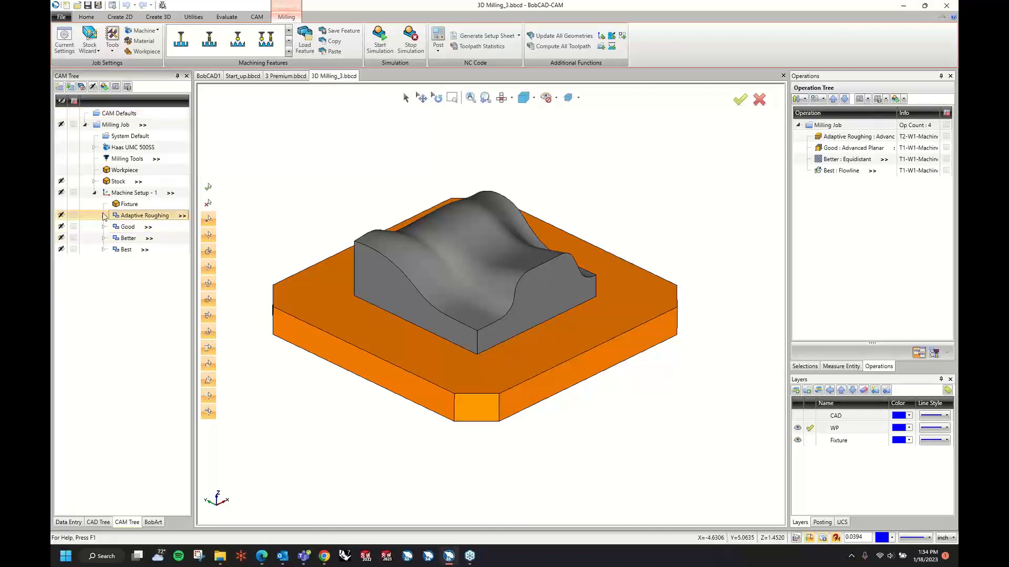
pyautogui.click(103, 215)
pyautogui.click(151, 252)
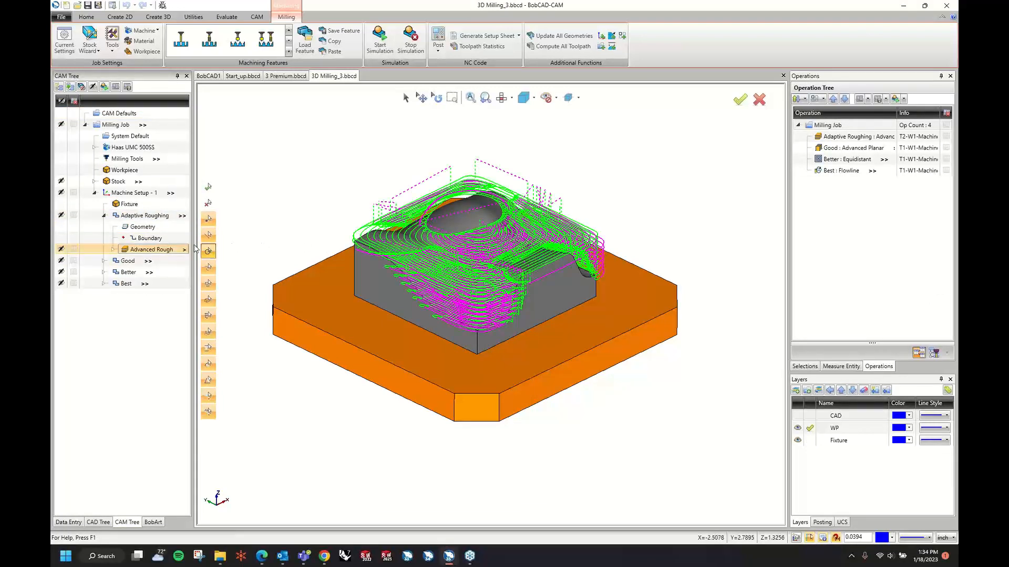
pyautogui.click(104, 216)
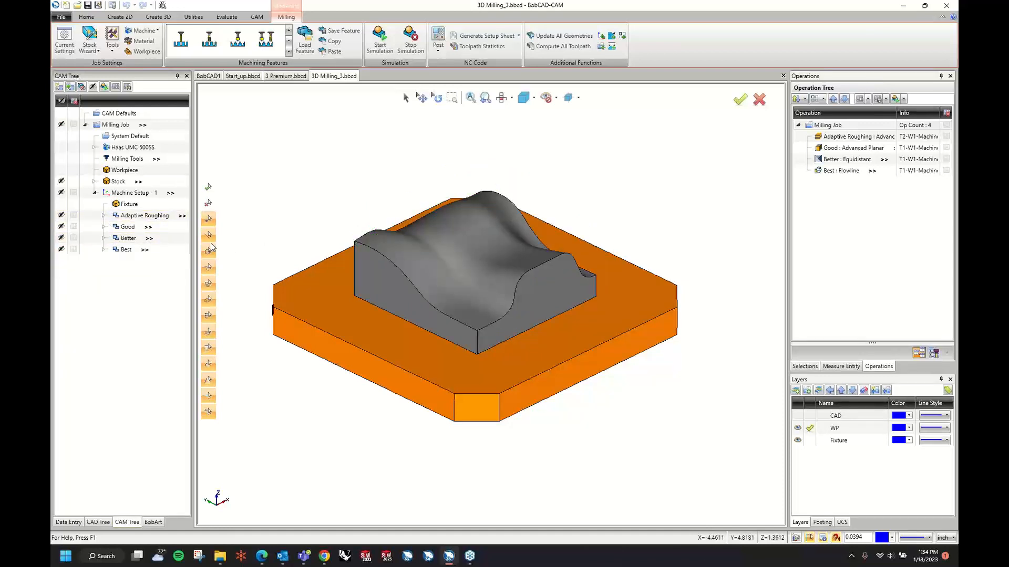
# Step: Preview the Good feature's Advanced Planar toolpath and examine its pass spacing across the wavy surface
pyautogui.click(126, 227)
pyautogui.click(104, 227)
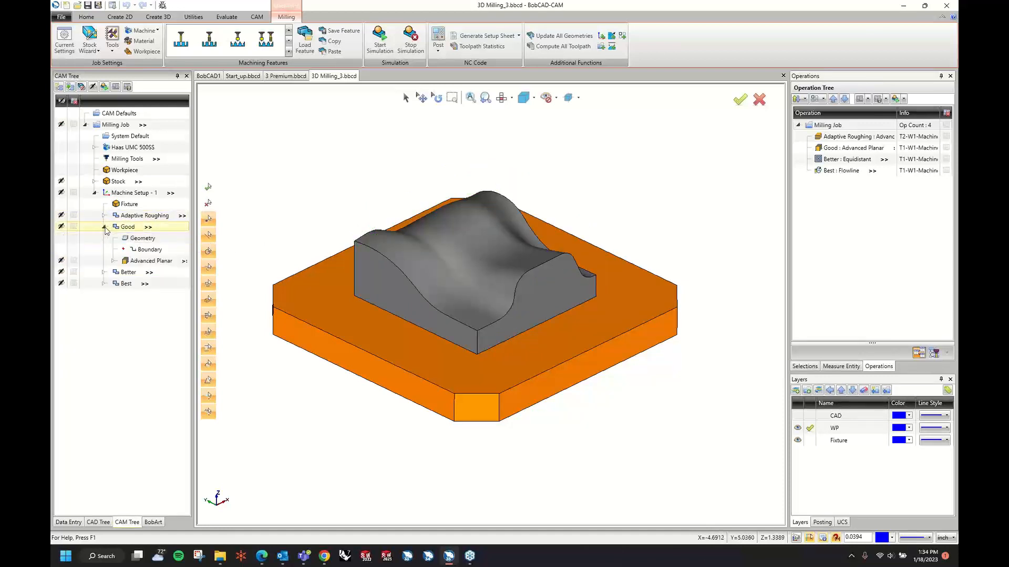
pyautogui.click(146, 261)
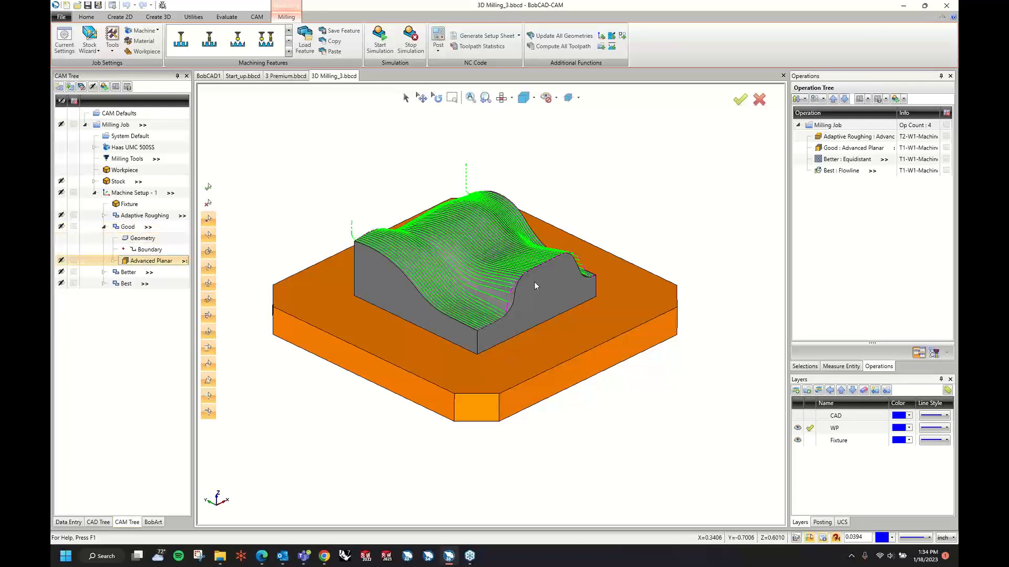
pyautogui.moveTo(535, 286); pyautogui.dragTo(560, 280, button='middle')
pyautogui.scroll(1, 305, 298)
# Step: Preview the Better feature's Equidistant toolpath and examine its pass spacing on the same surface
pyautogui.click(104, 273)
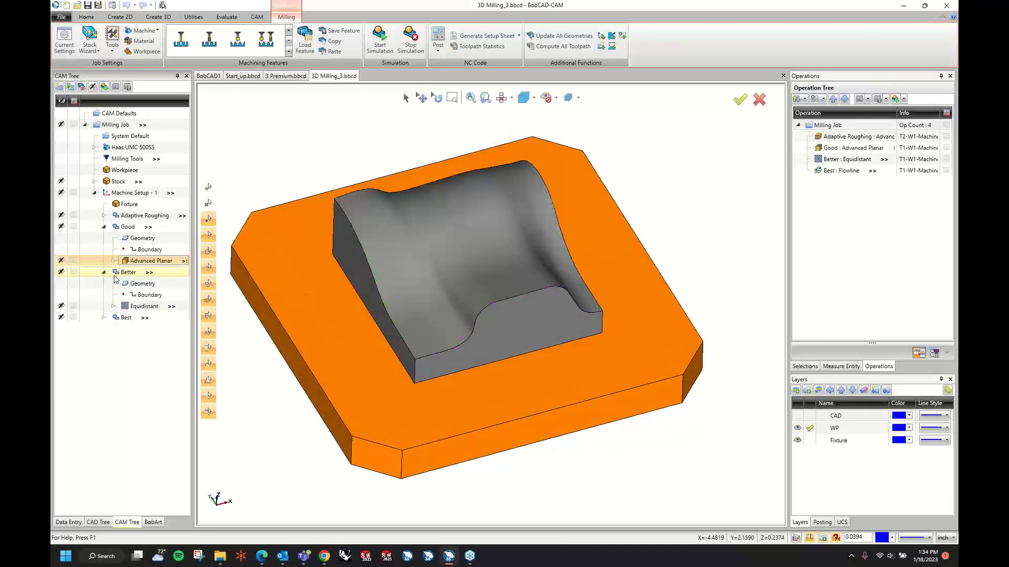
pyautogui.click(143, 306)
pyautogui.scroll(5, 509, 285)
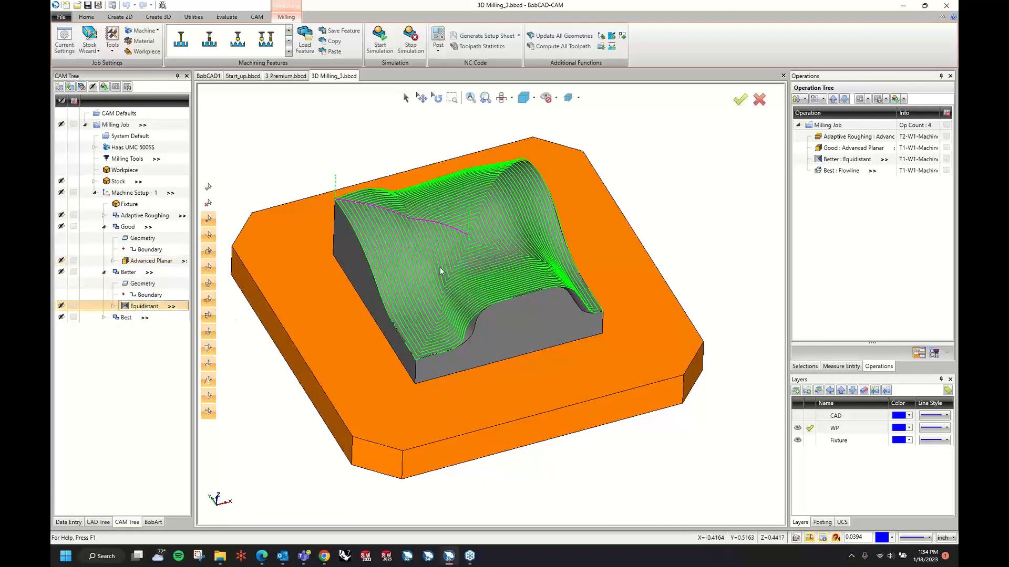
# Step: Preview the Best feature's Flowline toolpath and examine how its passes follow the wavy surface
pyautogui.scroll(2, 574, 317)
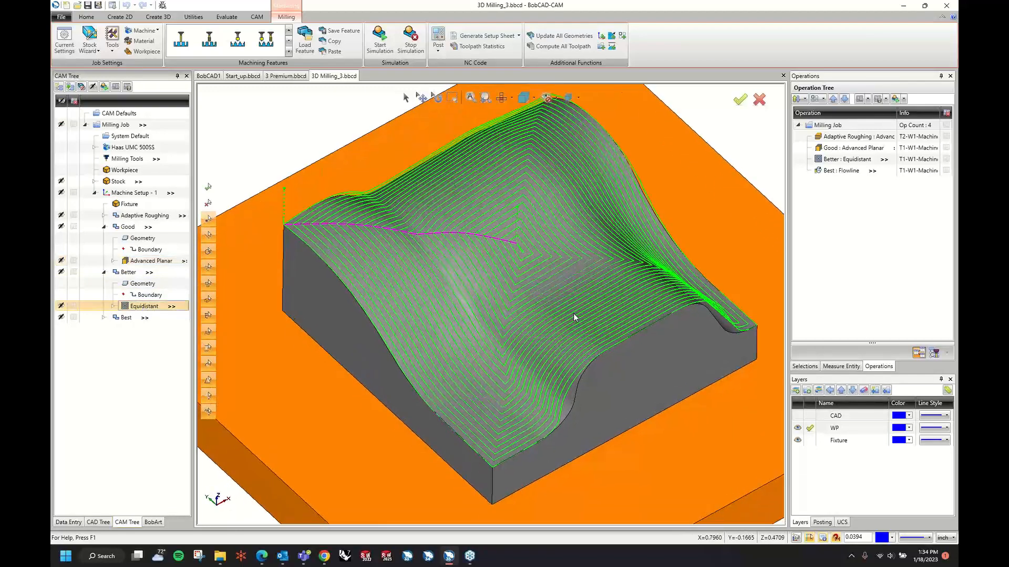
pyautogui.click(104, 318)
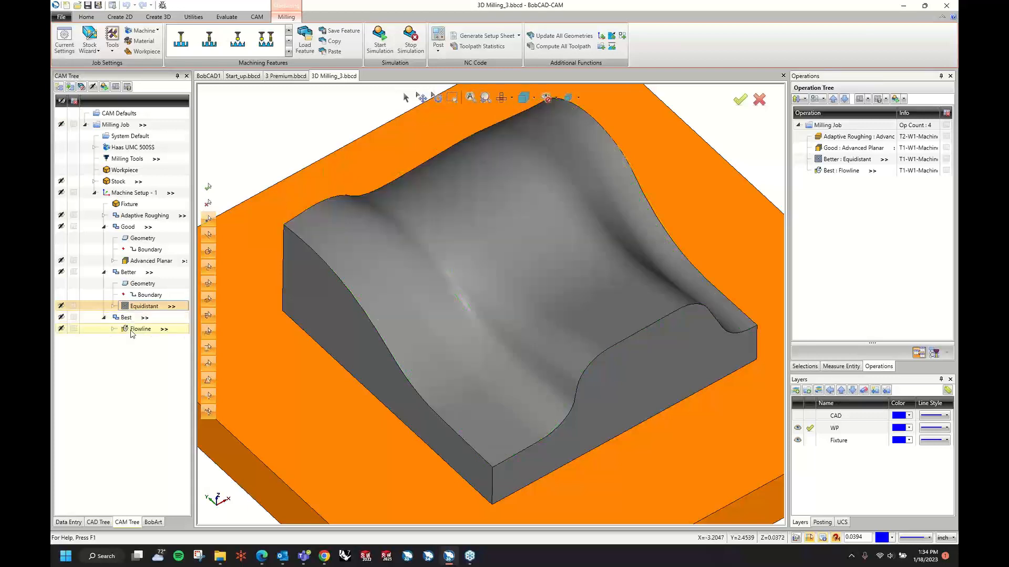
pyautogui.click(117, 331)
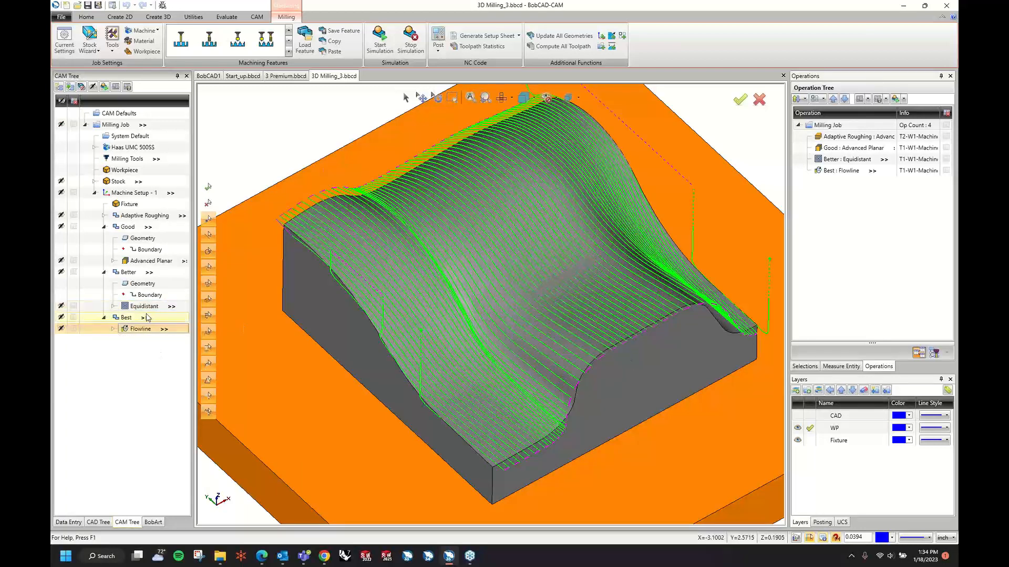
pyautogui.click(104, 319)
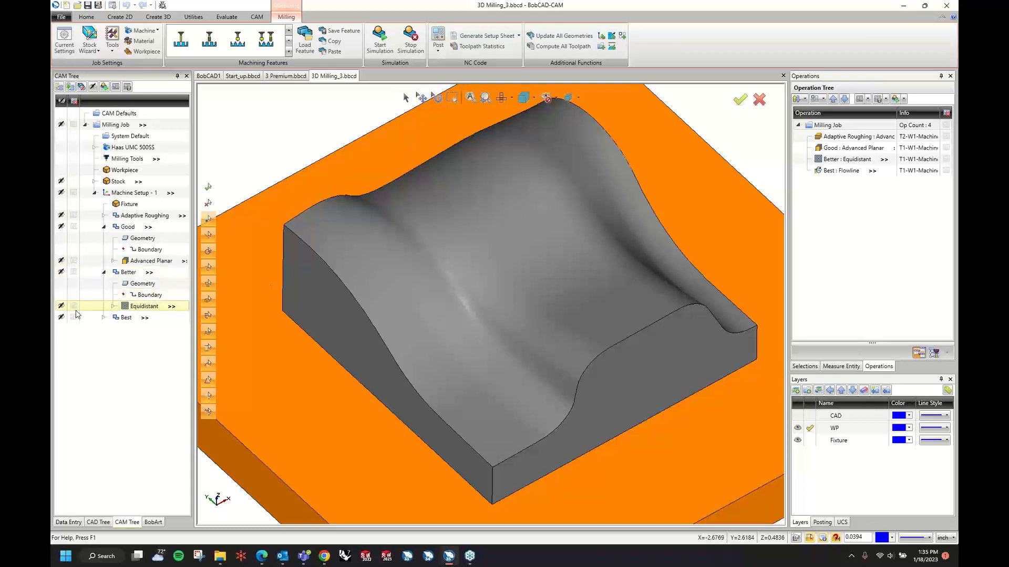
pyautogui.rightClick(130, 318)
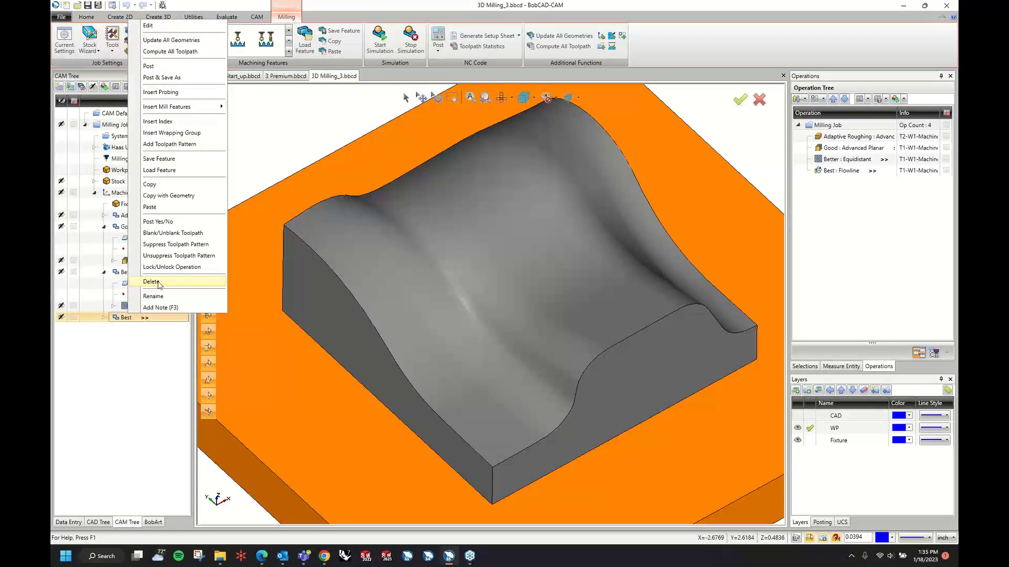
pyautogui.click(158, 284)
pyautogui.click(520, 293)
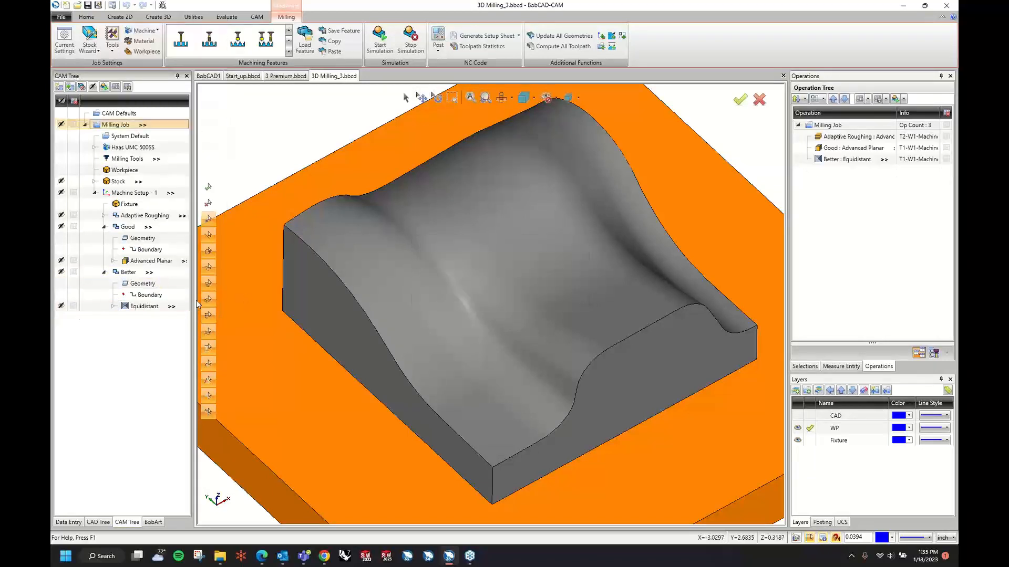
pyautogui.click(74, 307)
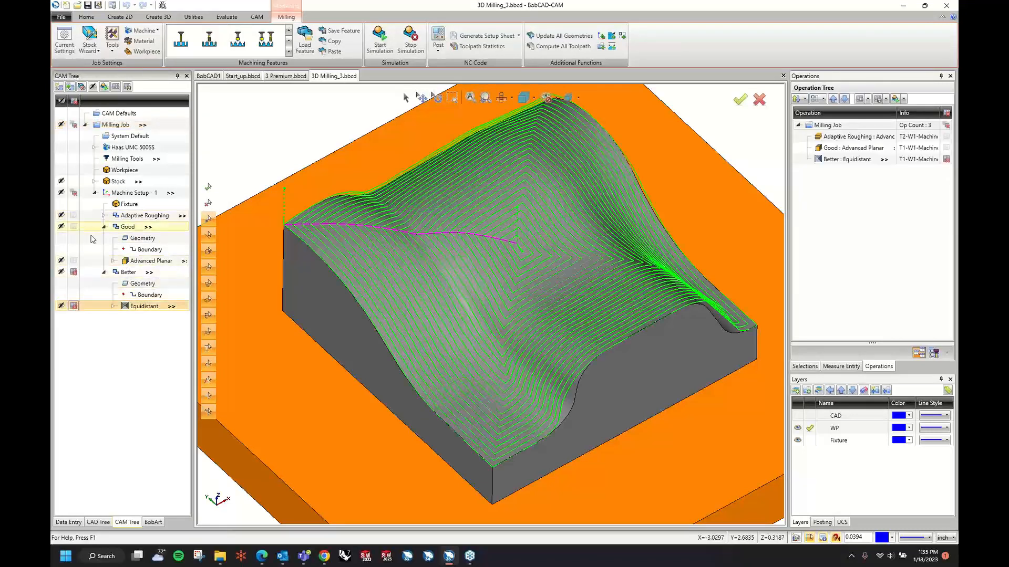
pyautogui.click(104, 273)
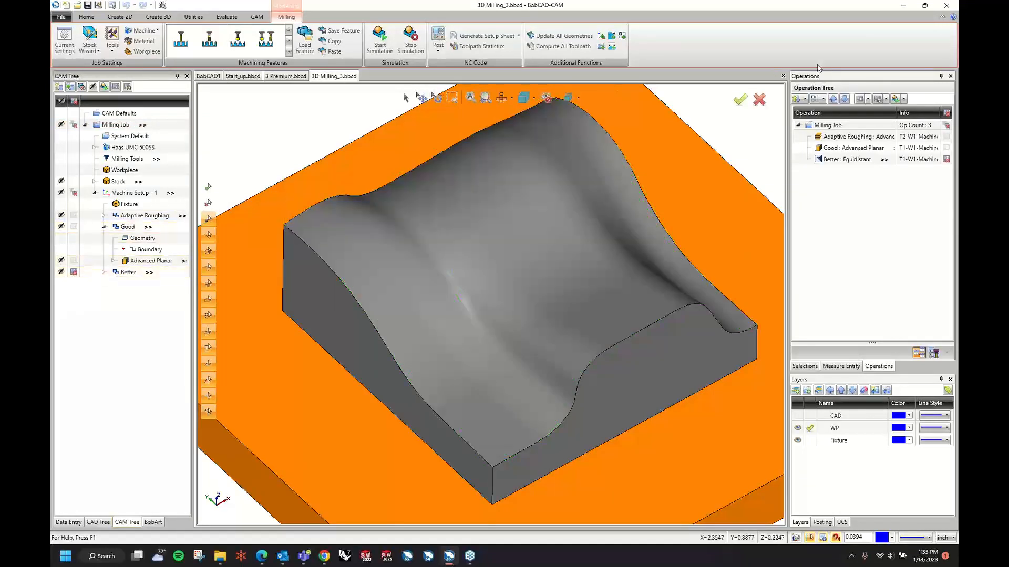
pyautogui.click(783, 76)
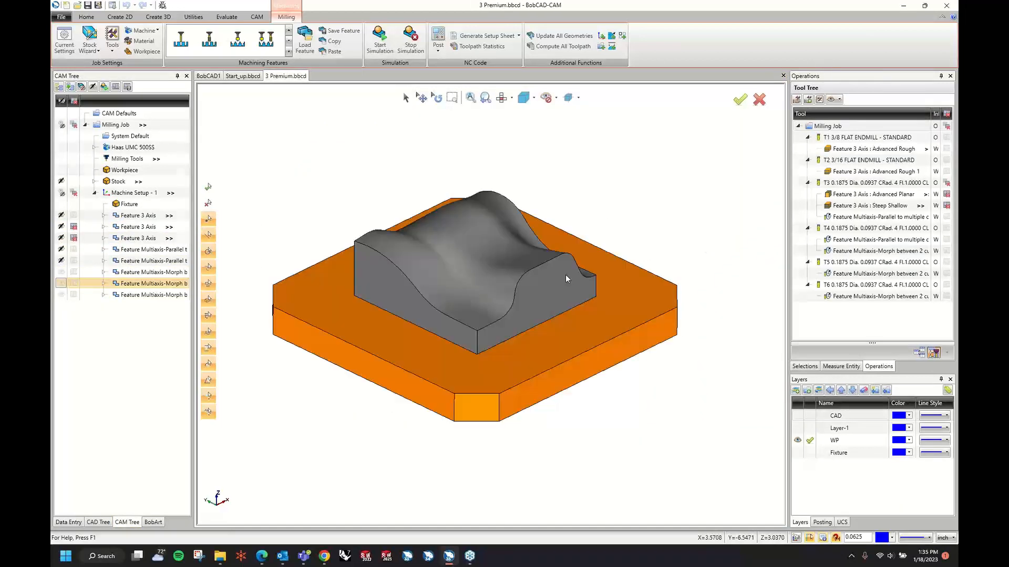
# Step: Exclude the Better and Best features of 3D Milling_3 from posting and start the simulation with the full machine shown
pyautogui.click(74, 249)
pyautogui.click(73, 238)
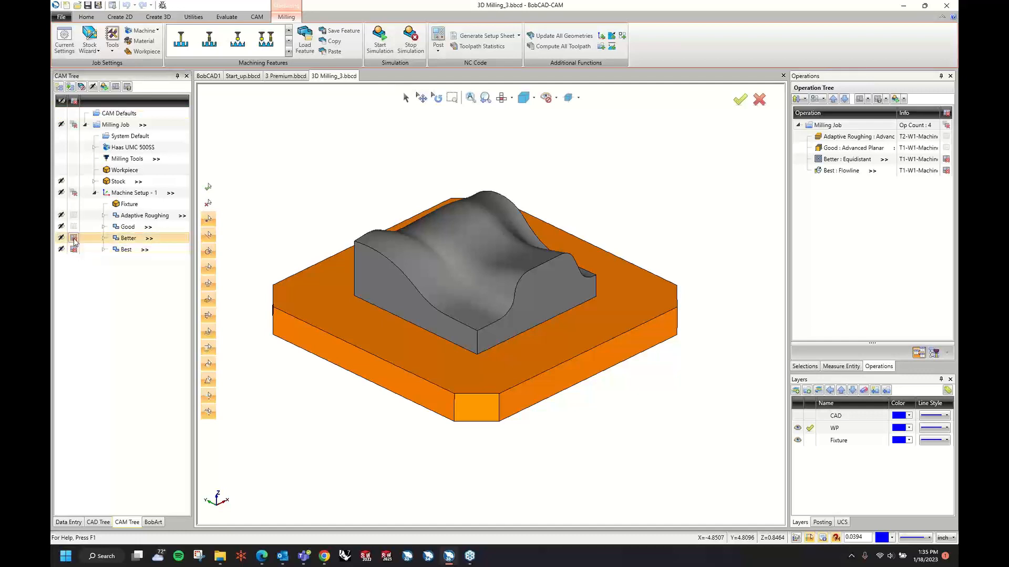
pyautogui.click(381, 41)
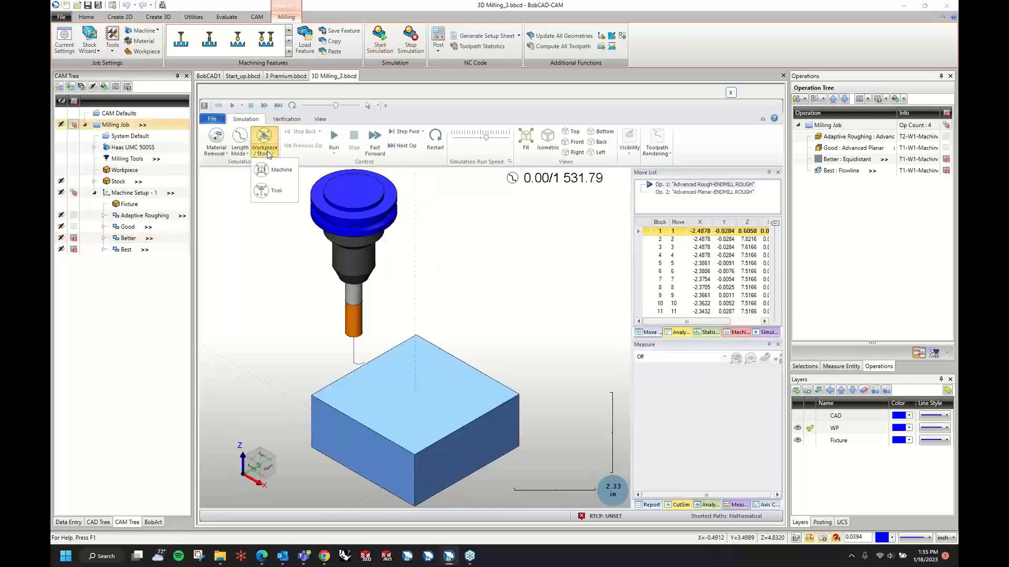
pyautogui.click(271, 170)
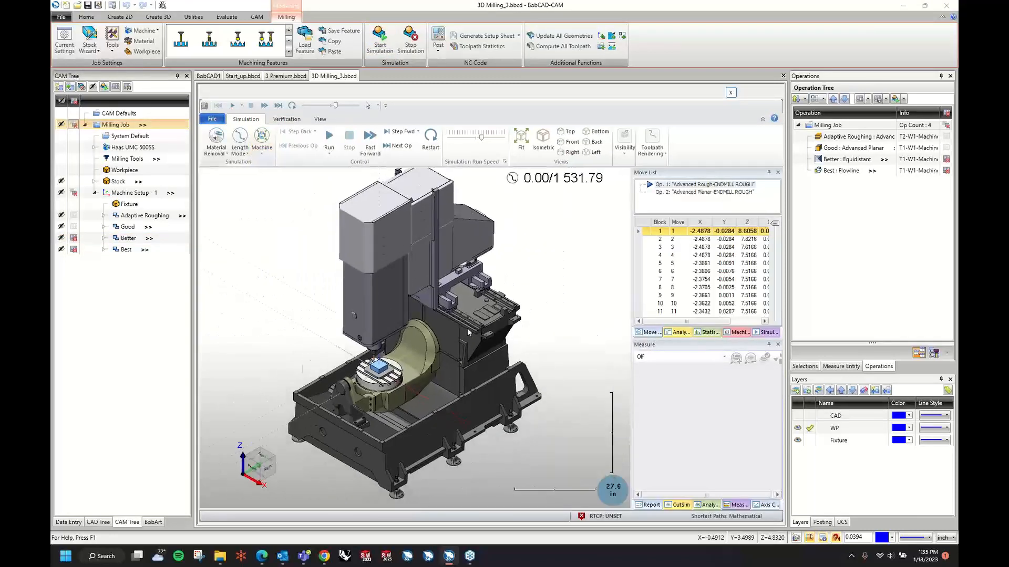
# Step: Simulate the roughing and Advanced Planar operations, adjusting the run speed, and inspect the machined surface before closing the simulation
pyautogui.moveTo(471, 343); pyautogui.dragTo(533, 316, button='middle')
pyautogui.scroll(5, 431, 343)
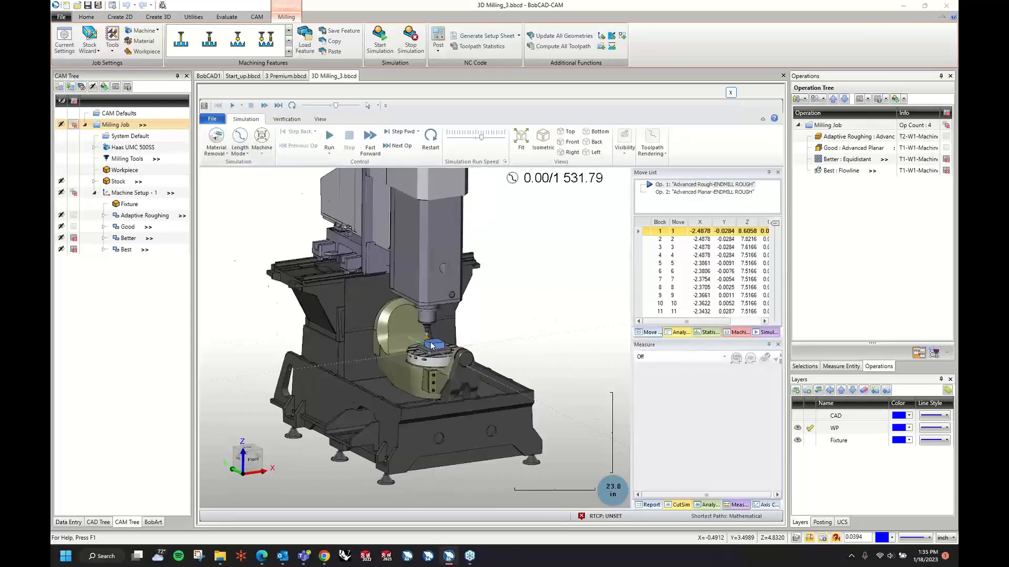
pyautogui.click(336, 140)
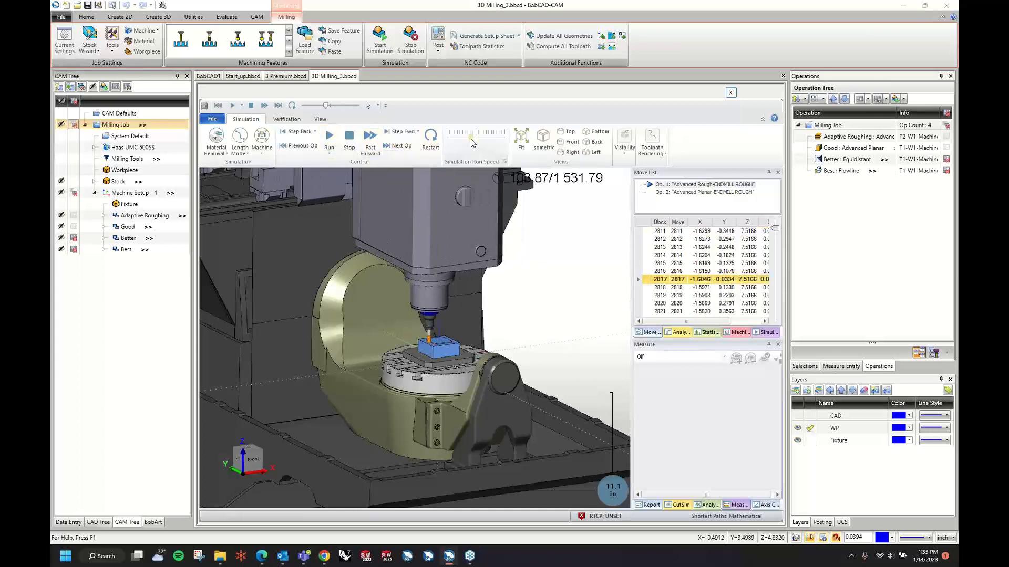
pyautogui.scroll(7, 438, 321)
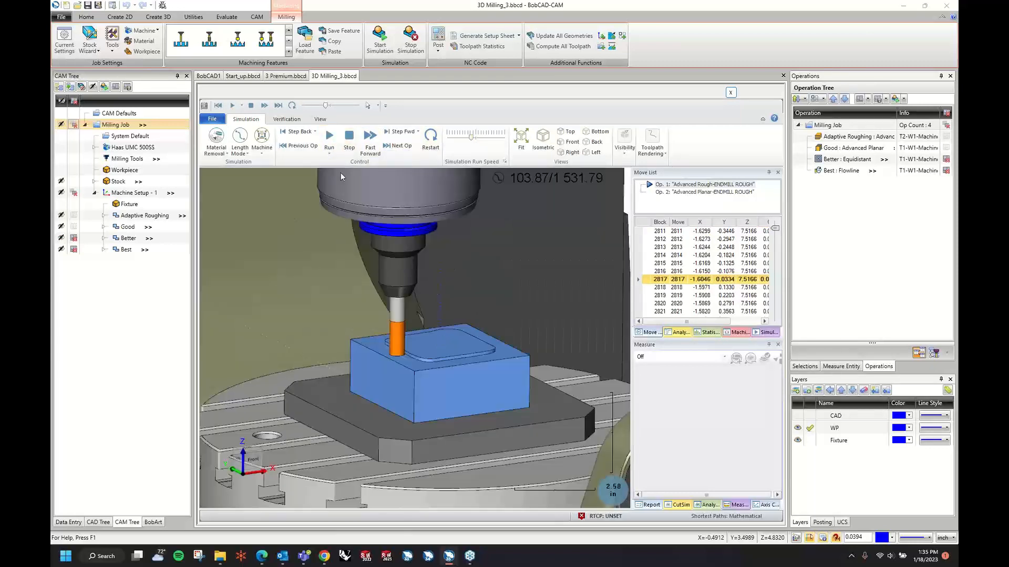
pyautogui.click(329, 138)
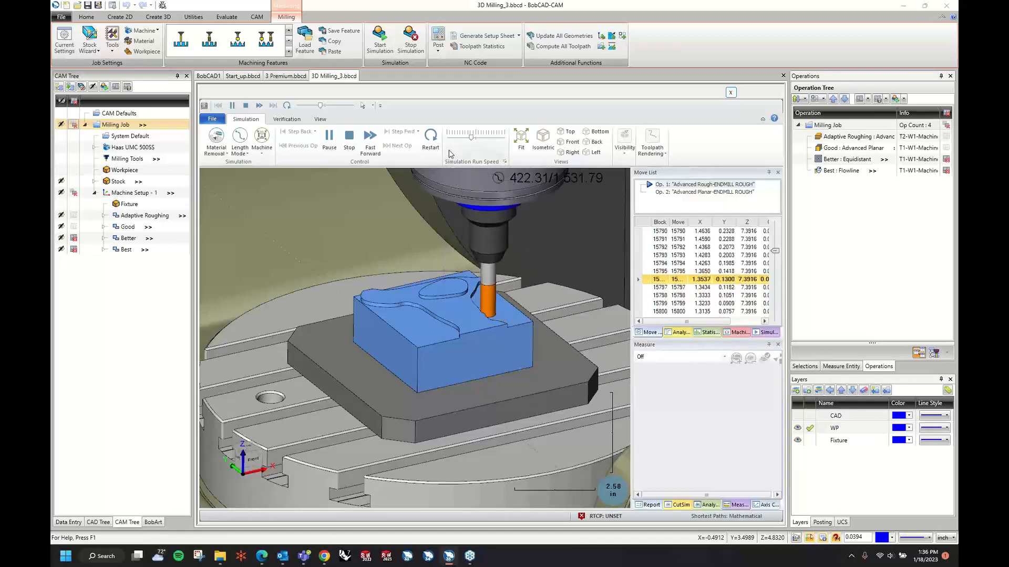
pyautogui.moveTo(471, 136); pyautogui.dragTo(473, 136)
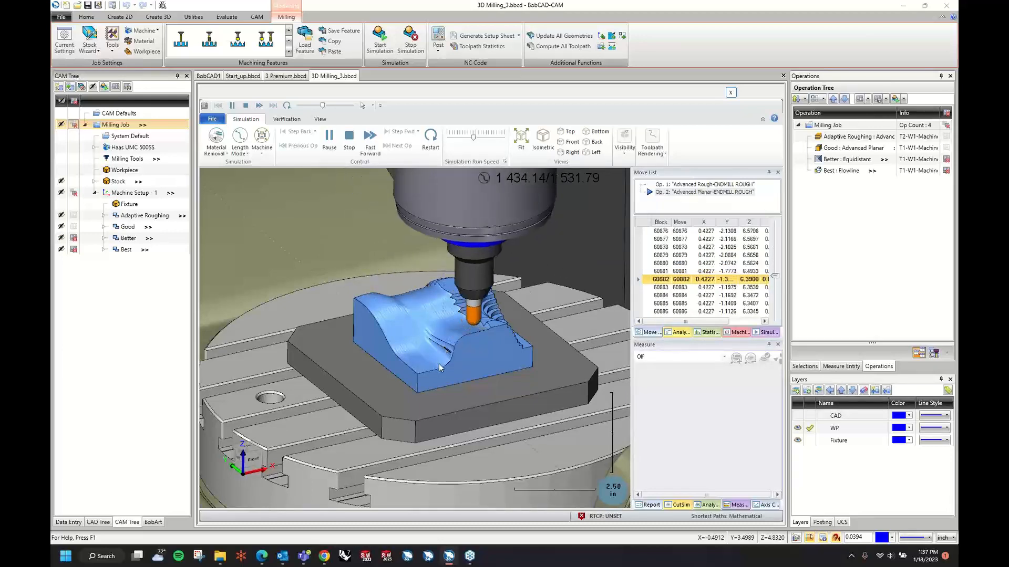
pyautogui.moveTo(471, 337)
pyautogui.mouseDown(button='middle')
pyautogui.moveTo(482, 333)
pyautogui.moveTo(465, 327)
pyautogui.mouseUp(button='middle')
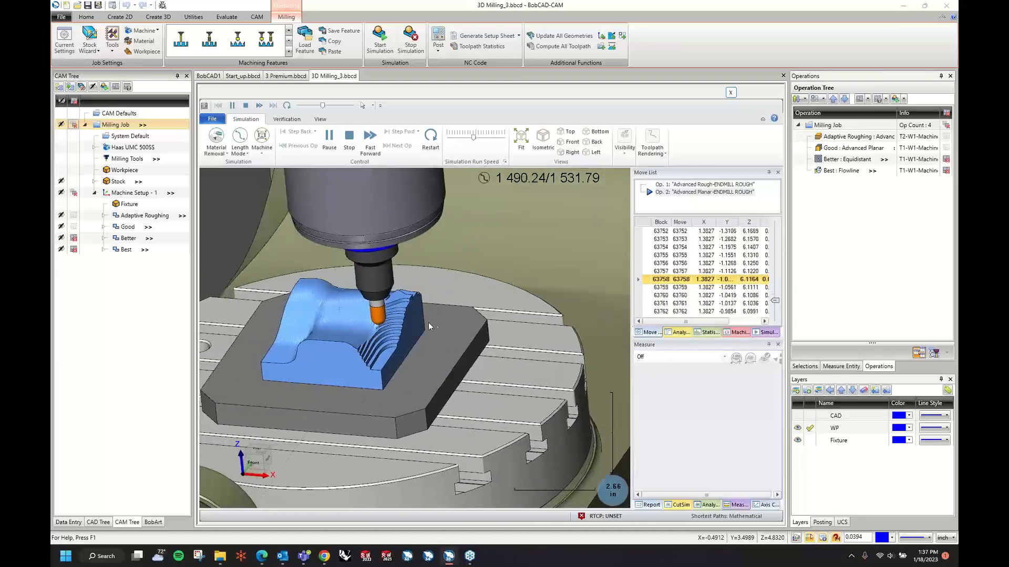
pyautogui.scroll(2, 429, 269)
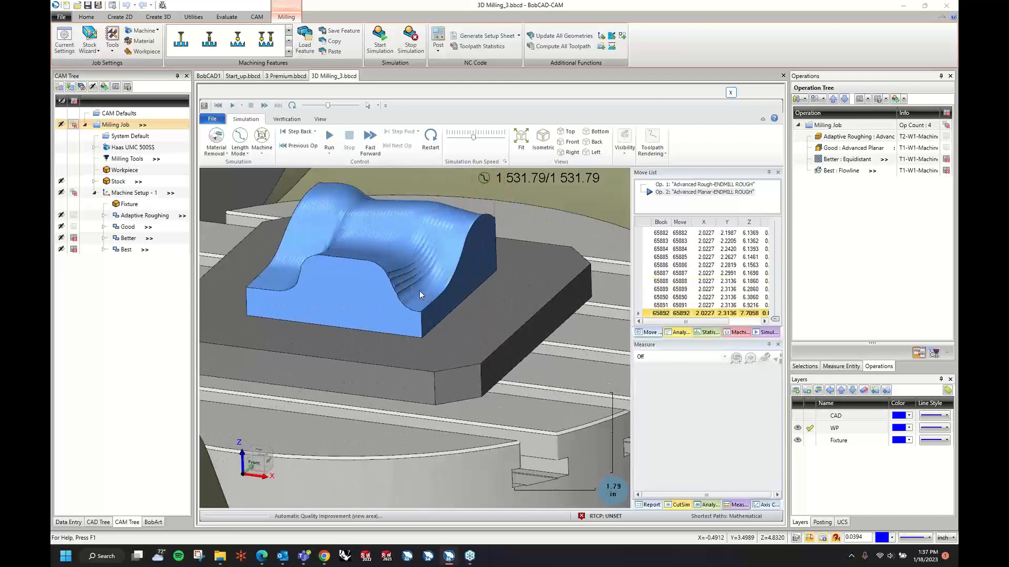
pyautogui.moveTo(419, 291); pyautogui.dragTo(418, 383, button='middle')
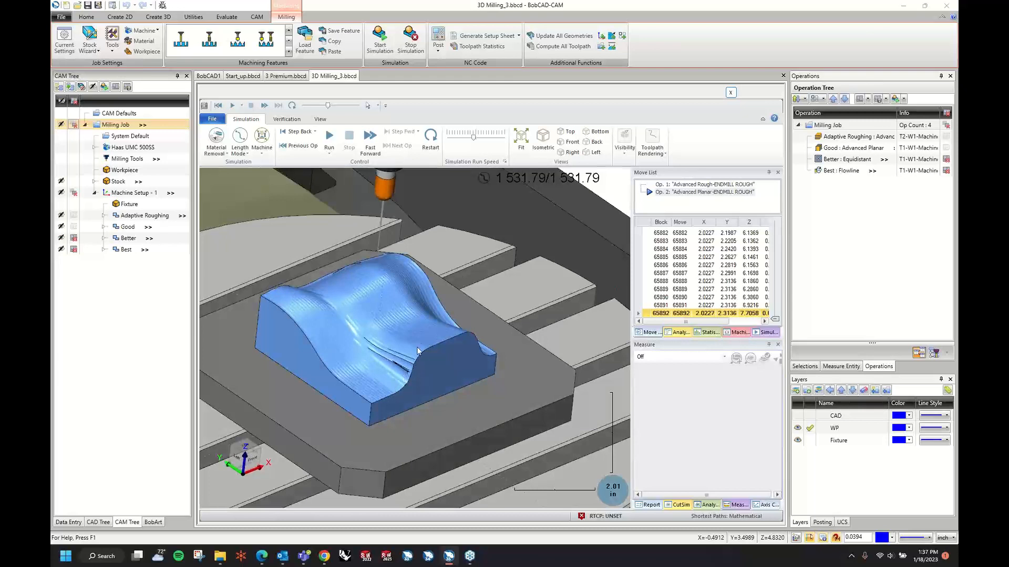
pyautogui.click(729, 95)
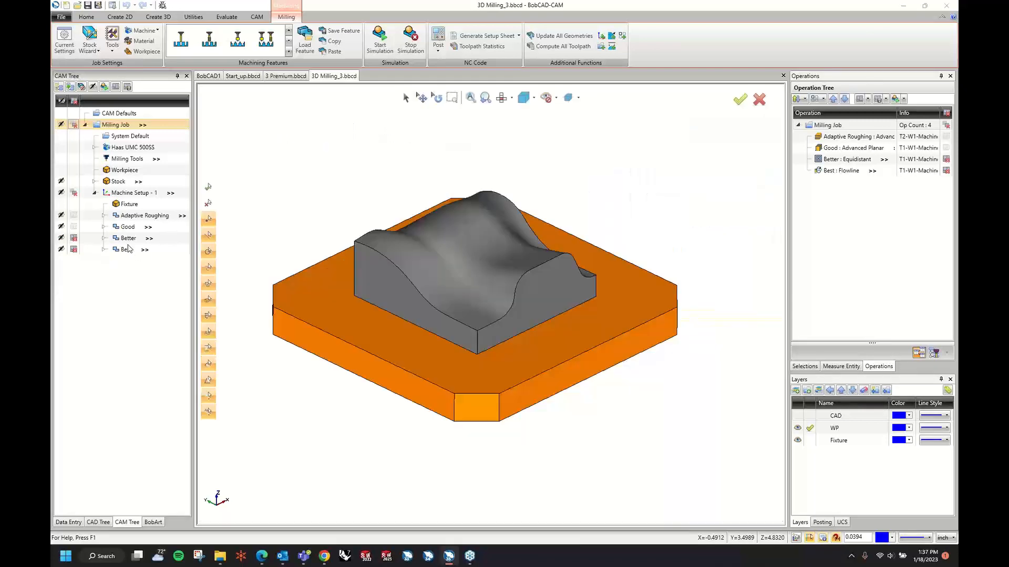
# Step: Exclude the Good feature from posting, include the Better feature, and preview its Equidistant toolpath
pyautogui.click(74, 227)
pyautogui.click(74, 238)
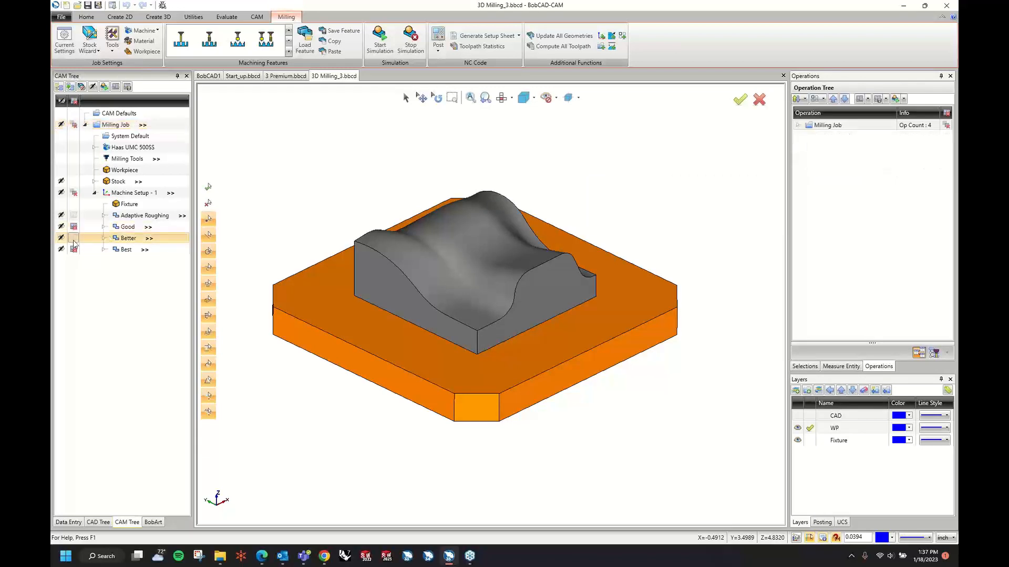
pyautogui.click(104, 239)
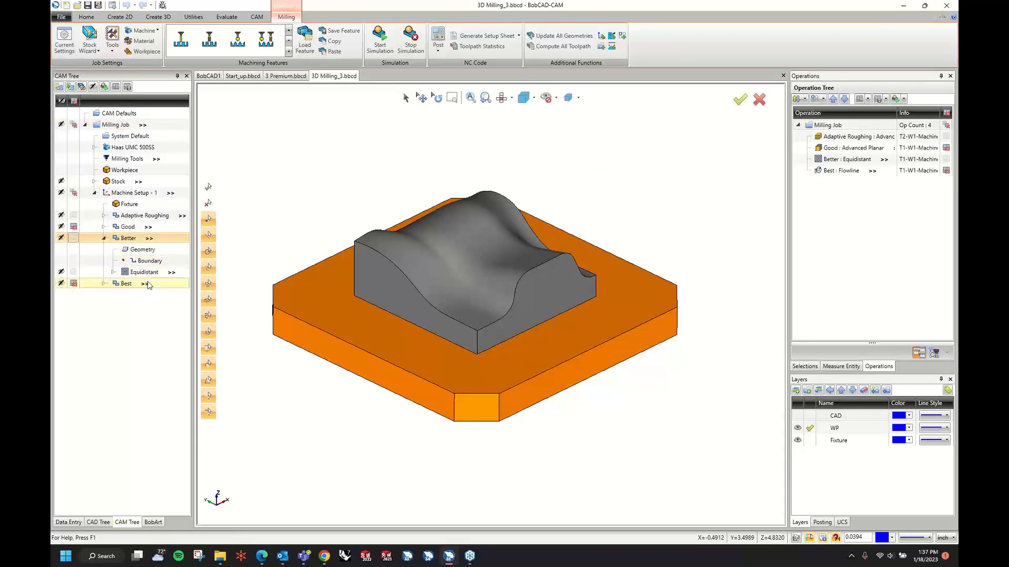
pyautogui.click(146, 273)
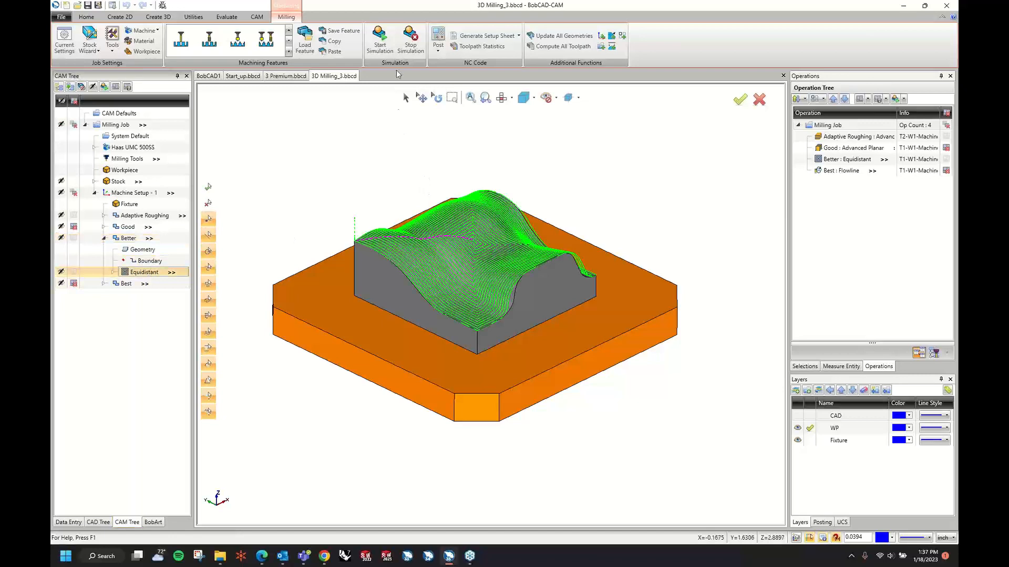
# Step: Start the machine simulation, skip to the Equidistant operation, and run it at a slightly reduced speed
pyautogui.click(387, 40)
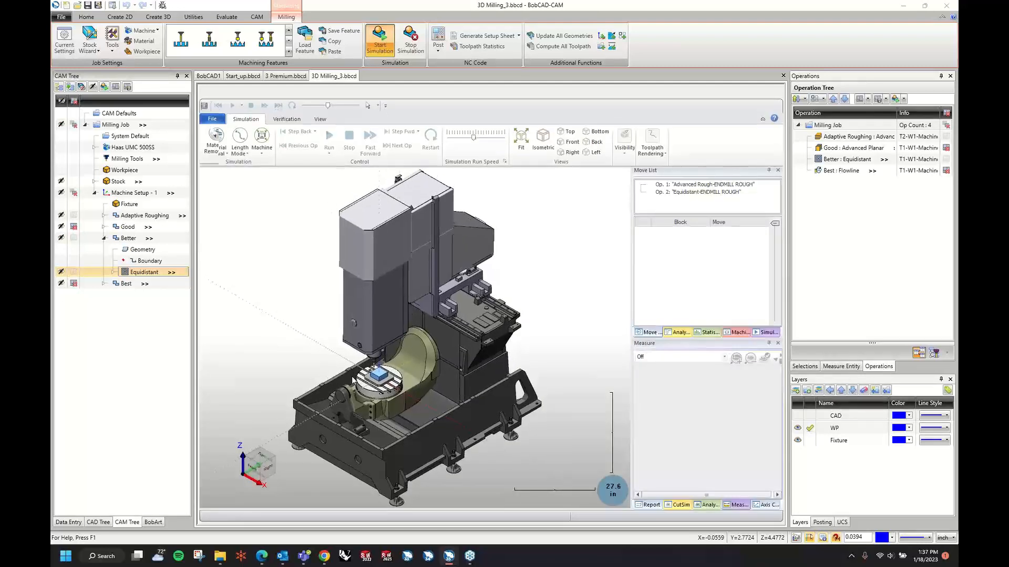
pyautogui.scroll(10, 387, 387)
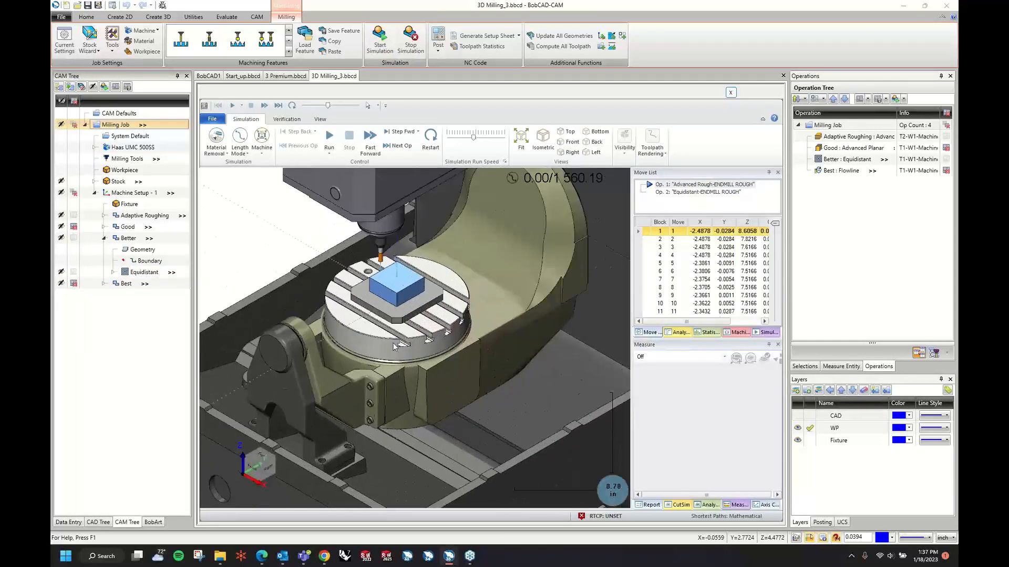
pyautogui.scroll(1, 465, 289)
pyautogui.moveTo(464, 289); pyautogui.dragTo(475, 285, button='middle')
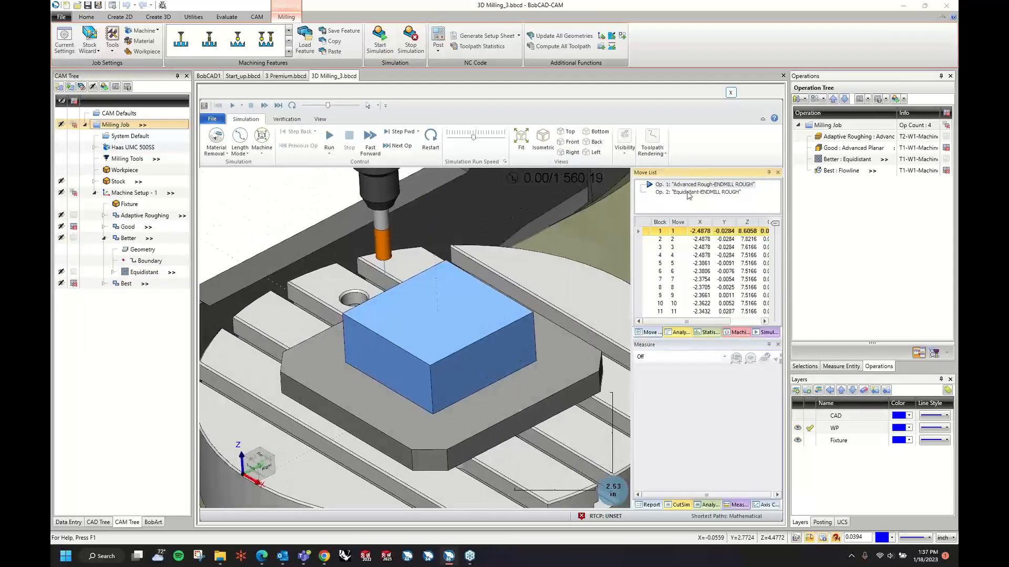
pyautogui.click(687, 193)
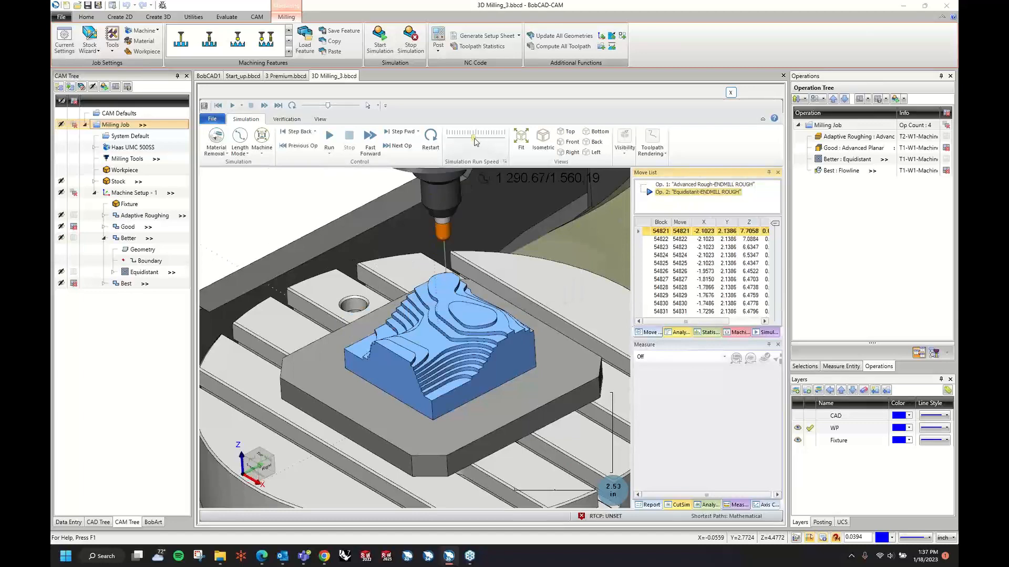
pyautogui.moveTo(475, 139); pyautogui.dragTo(472, 141)
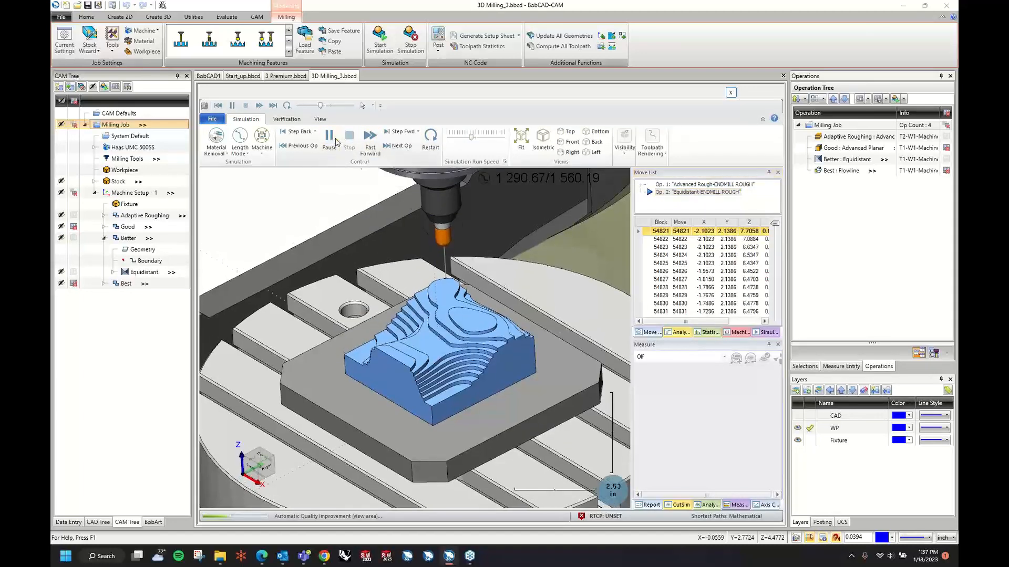
pyautogui.click(329, 137)
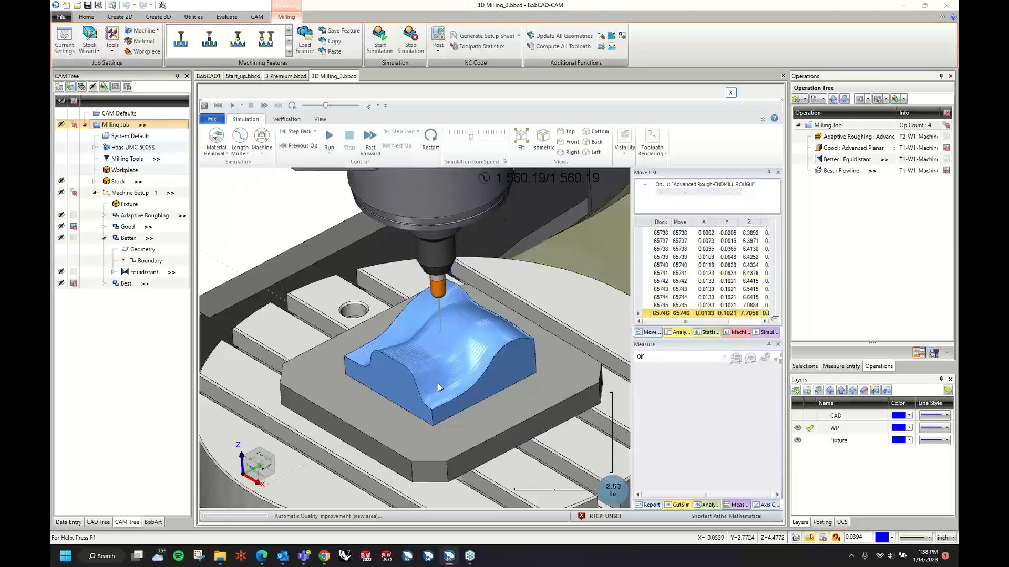
# Step: Inspect the simulated Equidistant finish from several angles and close the simulation
pyautogui.moveTo(440, 383); pyautogui.dragTo(456, 390, button='middle')
pyautogui.moveTo(327, 364); pyautogui.dragTo(430, 371, button='middle')
pyautogui.scroll(5, 362, 358)
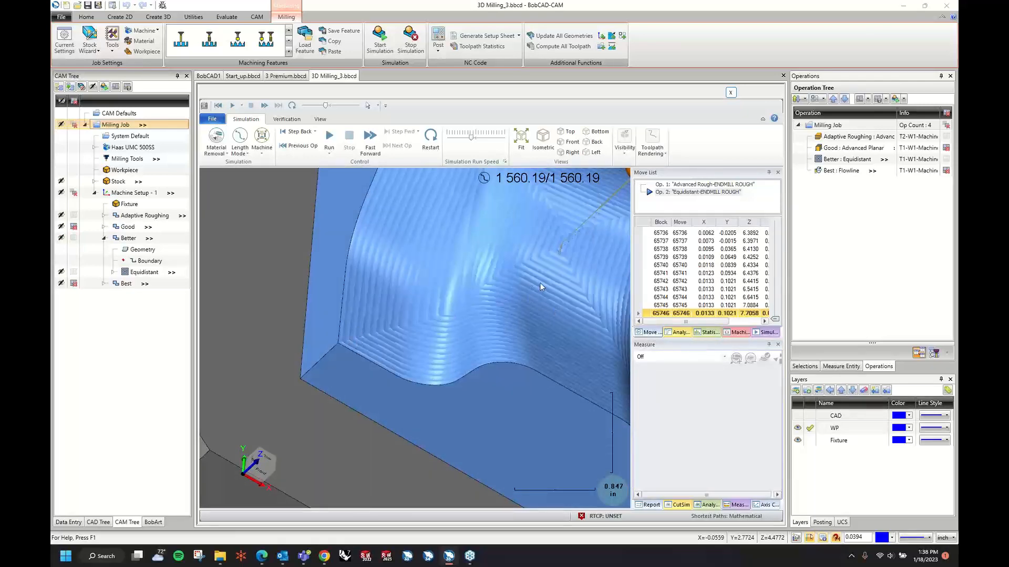
pyautogui.scroll(-4, 497, 266)
pyautogui.moveTo(502, 307); pyautogui.dragTo(540, 403, button='middle')
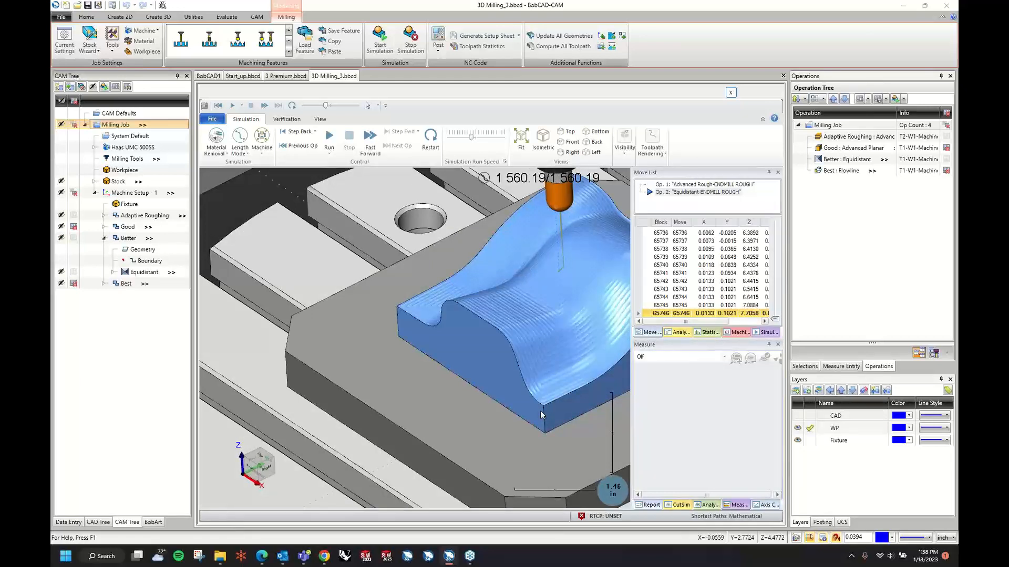
pyautogui.moveTo(540, 411); pyautogui.dragTo(494, 329, button='middle')
pyautogui.click(731, 92)
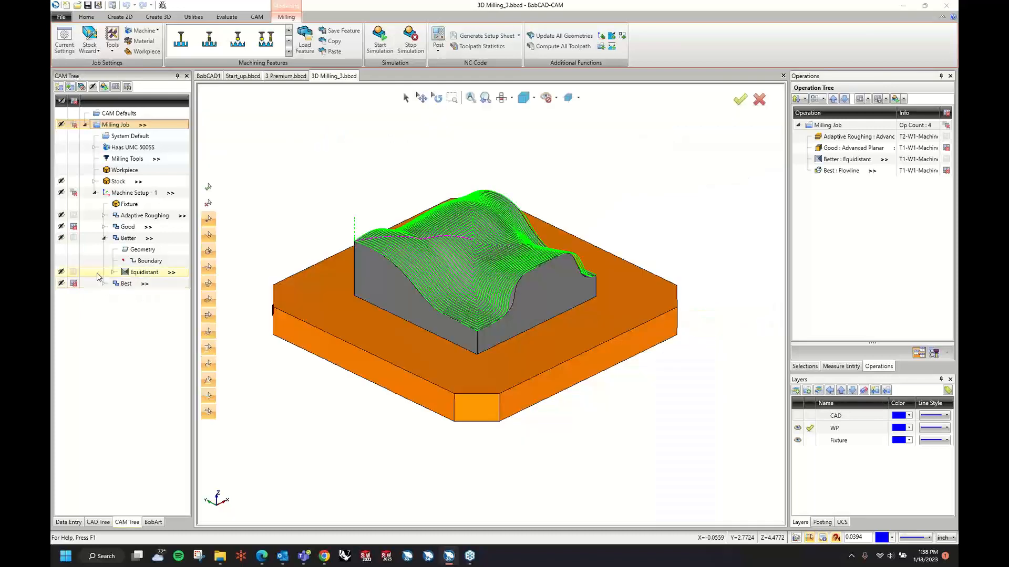
# Step: Exclude the Better feature's Equidistant operation from posting, include the Best feature, and preview its Flowline toolpath
pyautogui.click(72, 272)
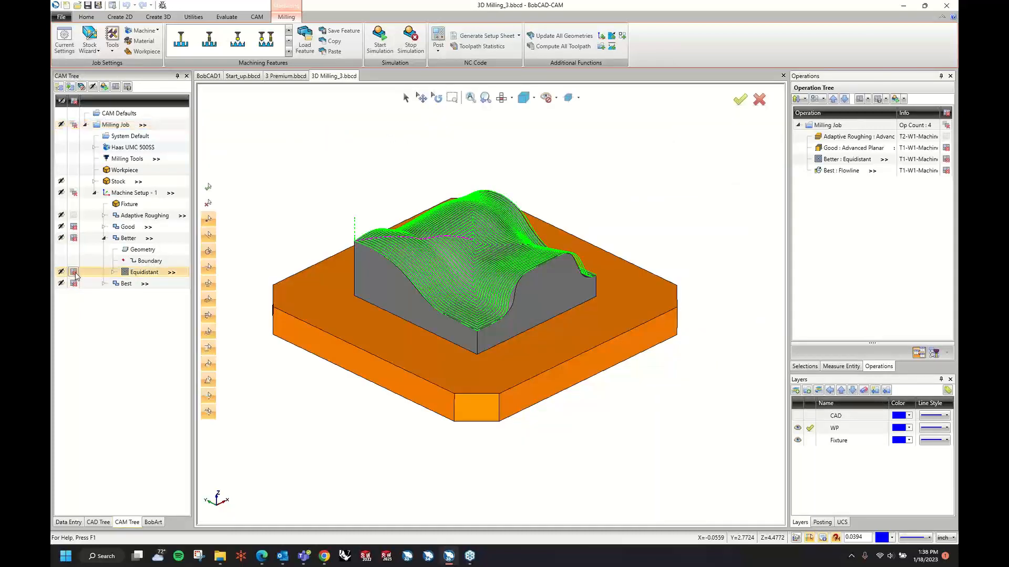
pyautogui.click(104, 238)
pyautogui.click(104, 250)
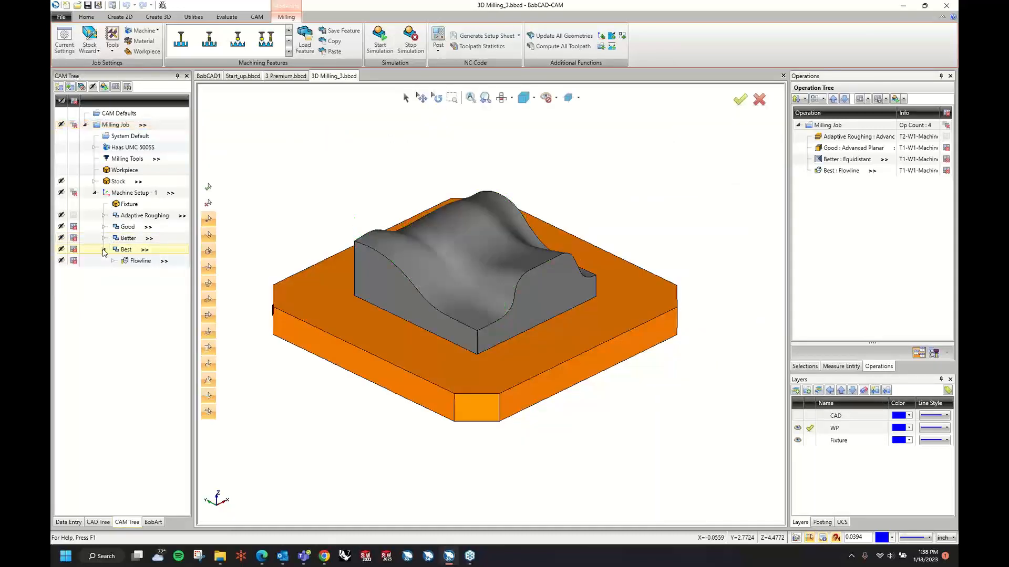
pyautogui.click(139, 265)
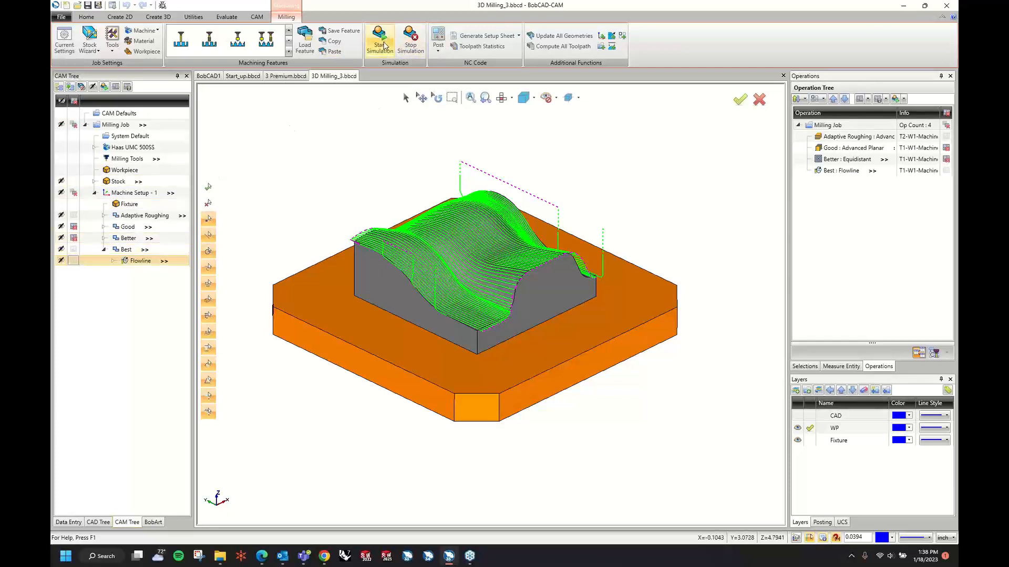
# Step: Start the machine simulation, skip past roughing to the Flowline operation, and run it
pyautogui.click(384, 44)
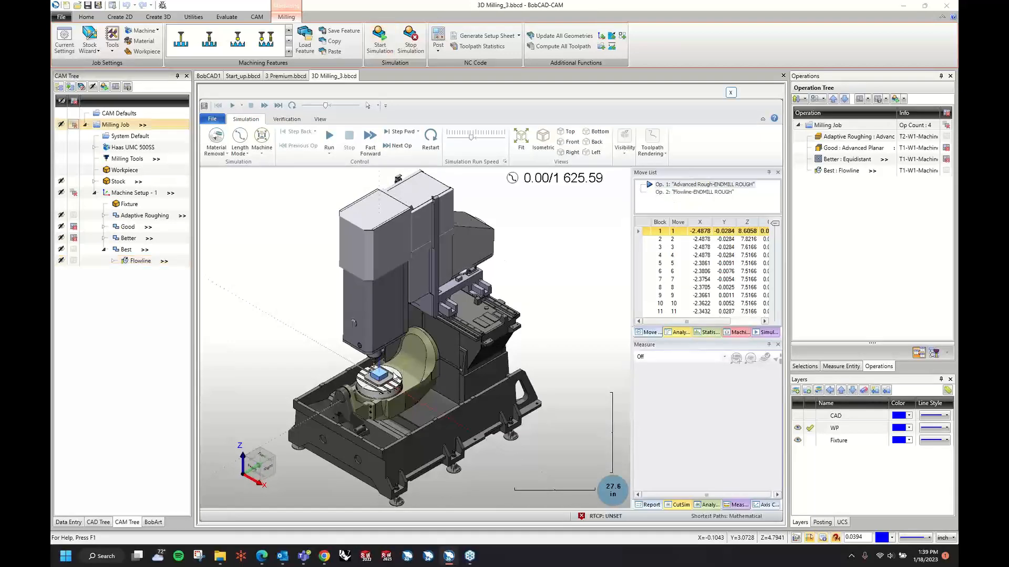
pyautogui.scroll(6, 391, 376)
pyautogui.scroll(2, 388, 374)
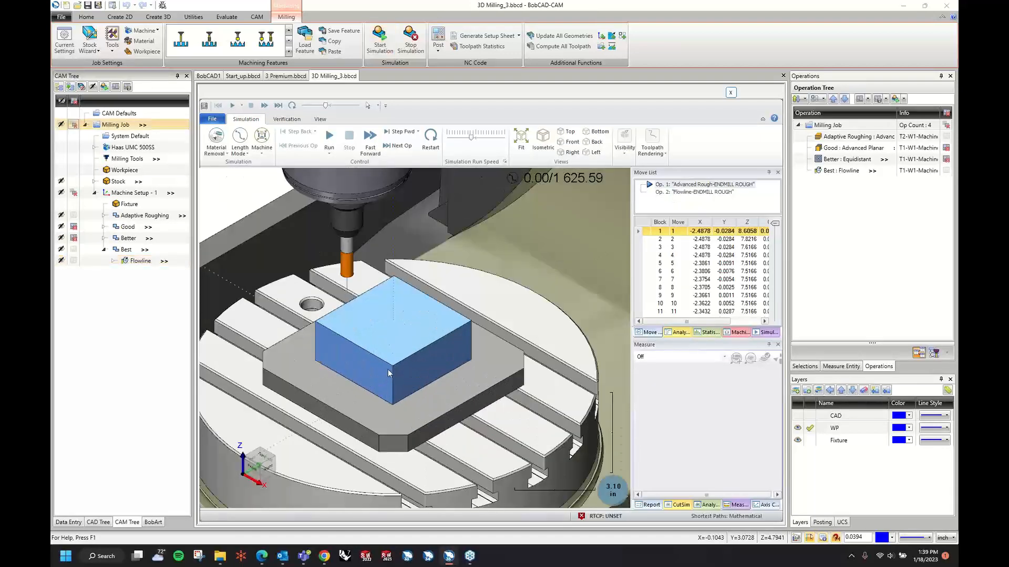
pyautogui.doubleClick(680, 193)
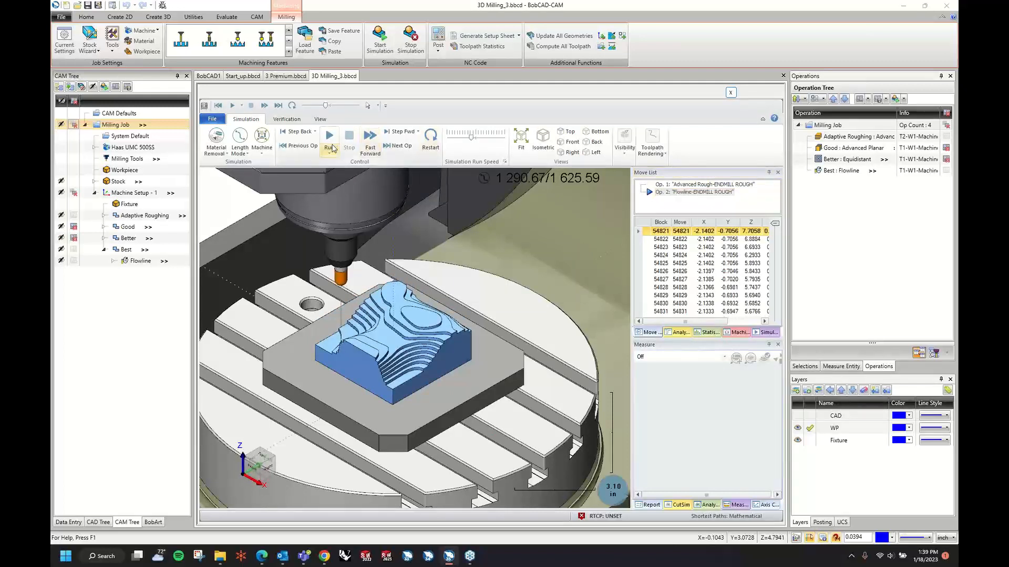
pyautogui.click(330, 138)
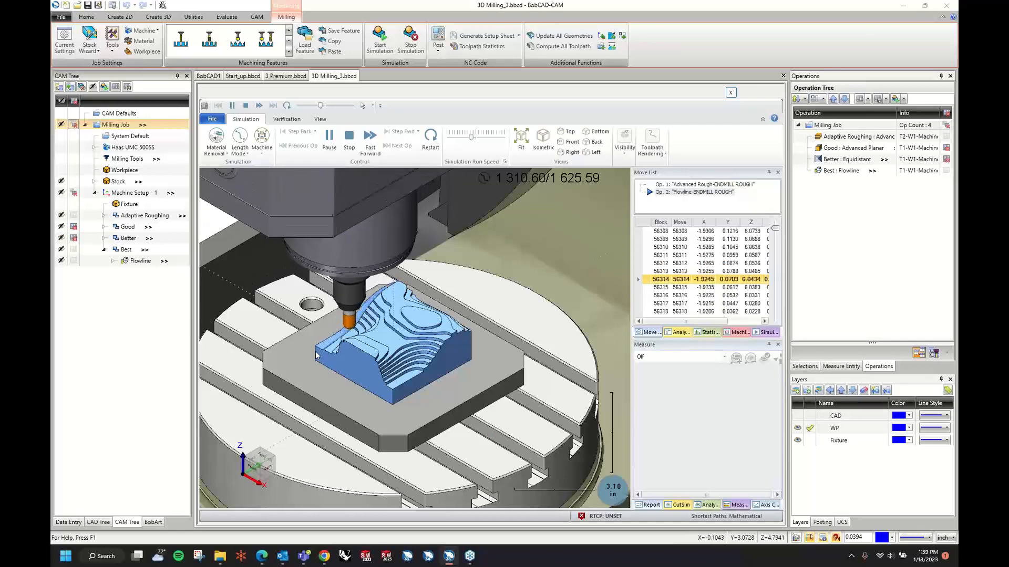
# Step: Inspect the simulated Flowline finish up close from different angles and close the simulation
pyautogui.moveTo(316, 352); pyautogui.dragTo(452, 338, button='middle')
pyautogui.scroll(2, 465, 342)
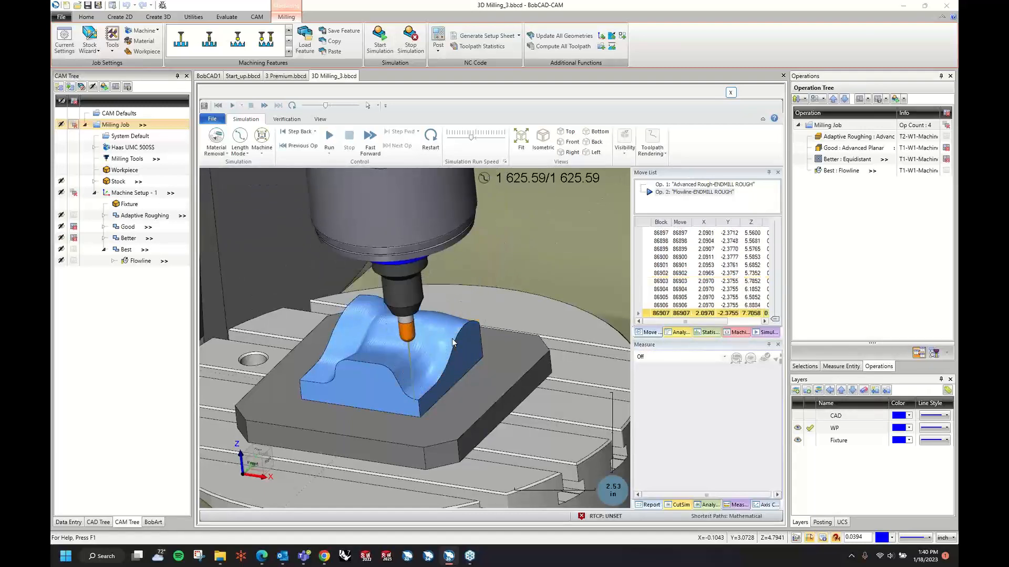
pyautogui.moveTo(404, 350)
pyautogui.mouseDown(button='middle')
pyautogui.moveTo(448, 345)
pyautogui.moveTo(427, 364)
pyautogui.moveTo(446, 367)
pyautogui.moveTo(466, 333)
pyautogui.mouseUp(button='middle')
pyautogui.scroll(4, 449, 367)
pyautogui.click(731, 93)
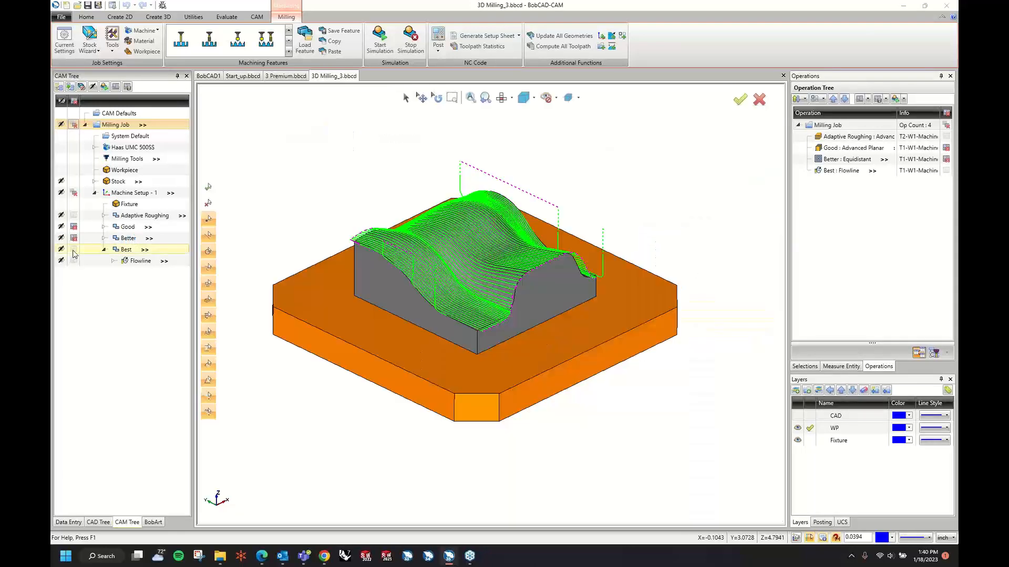
# Step: Exclude the Best feature from posting and start a new multiaxis milling feature under Machine Setup - 1
pyautogui.click(75, 249)
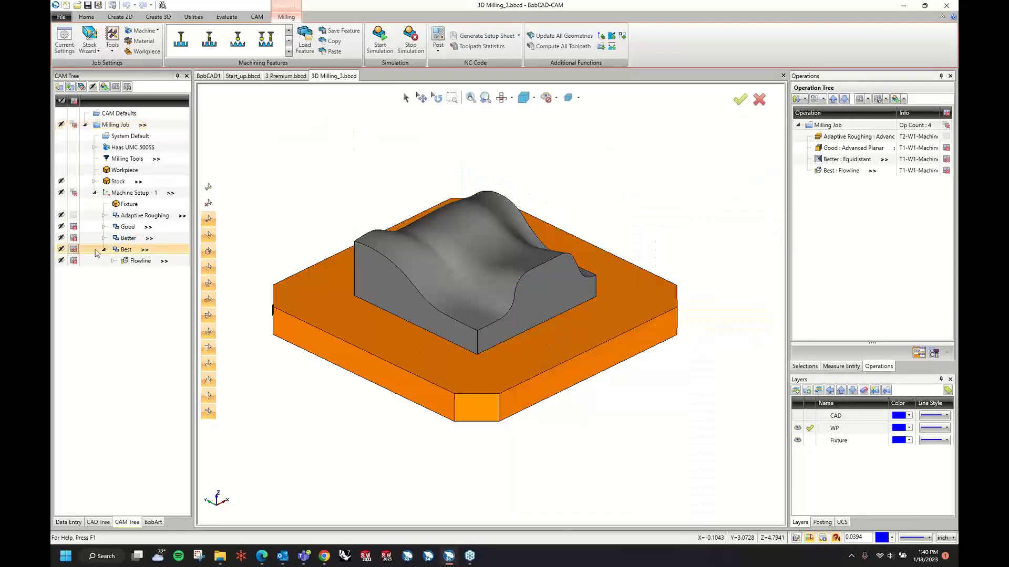
pyautogui.click(104, 250)
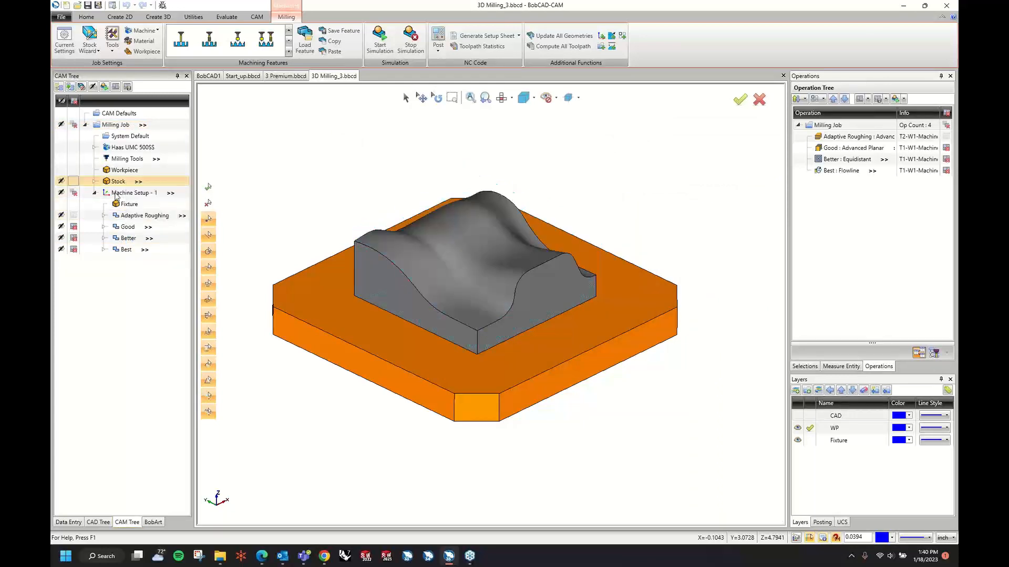
pyautogui.rightClick(116, 193)
pyautogui.click(152, 370)
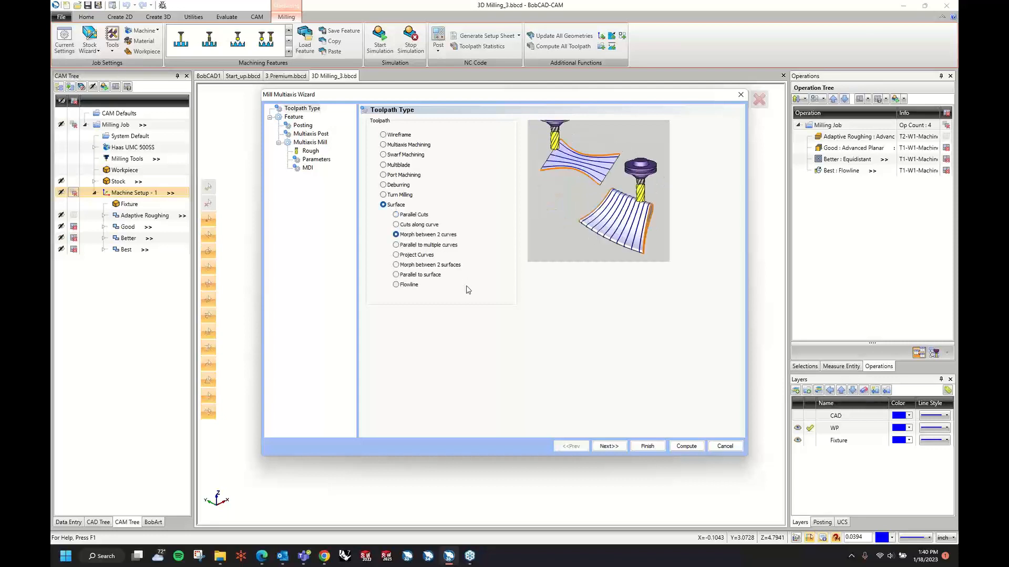
# Step: Keep the Morph between 2 curves surface toolpath and assign tool 1, the 0.5000 diameter endmill with 0.2500 corner radius
pyautogui.click(608, 446)
pyautogui.click(608, 446)
pyautogui.click(609, 446)
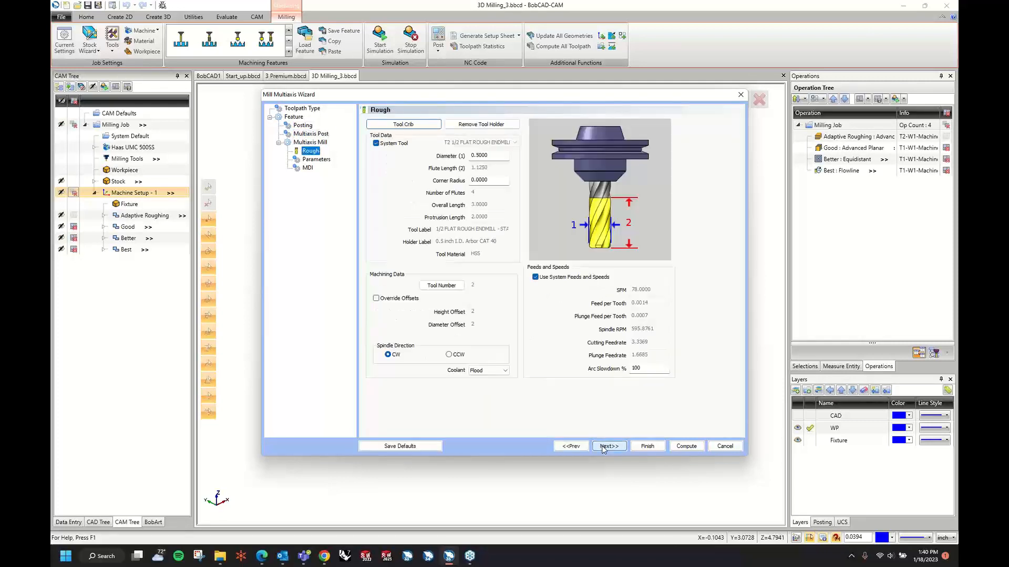
pyautogui.click(426, 126)
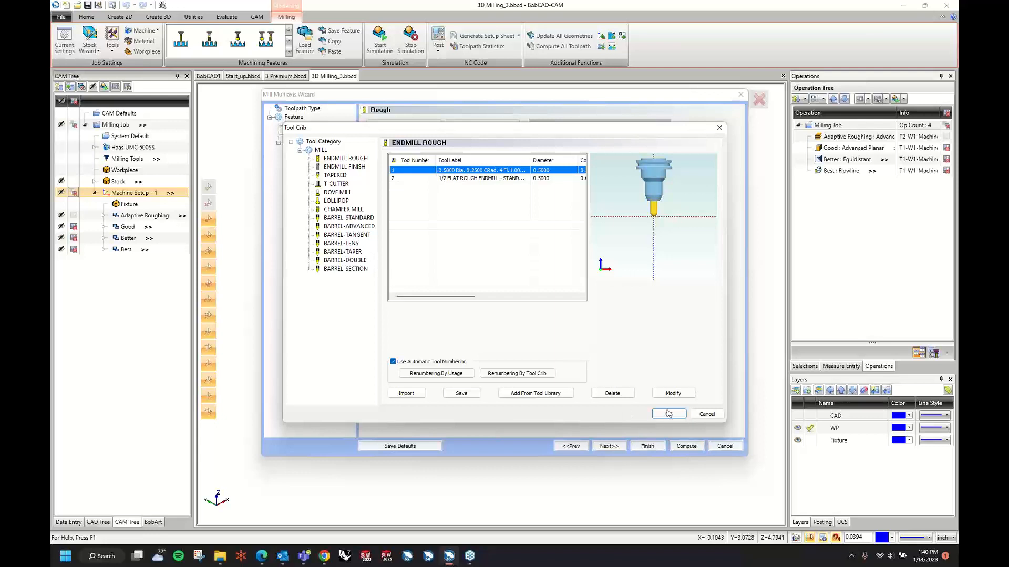
pyautogui.click(667, 414)
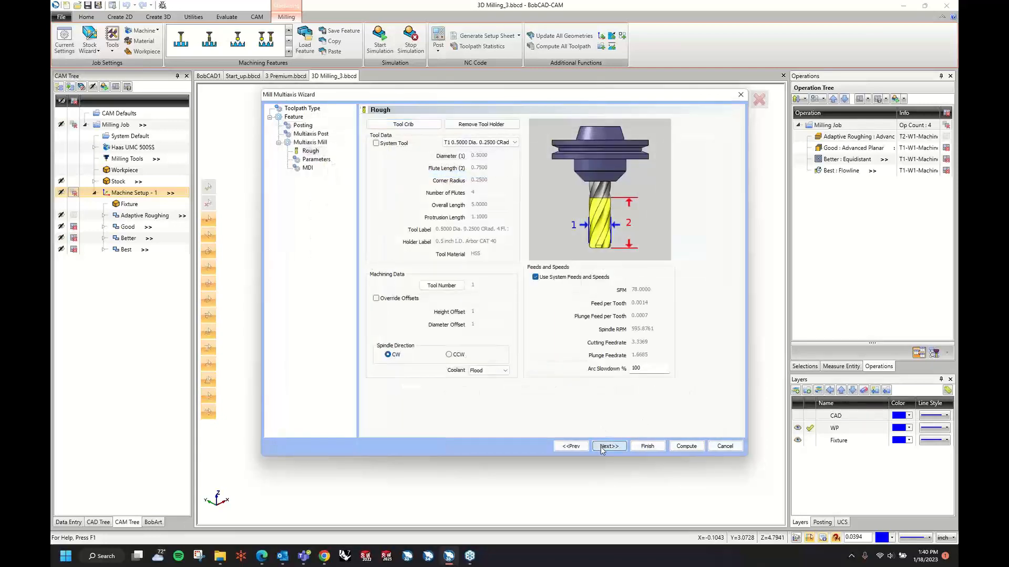
# Step: Define the first edit curve of the morph pattern by picking the wavy surface's edge on one side of the part
pyautogui.click(602, 447)
pyautogui.click(407, 167)
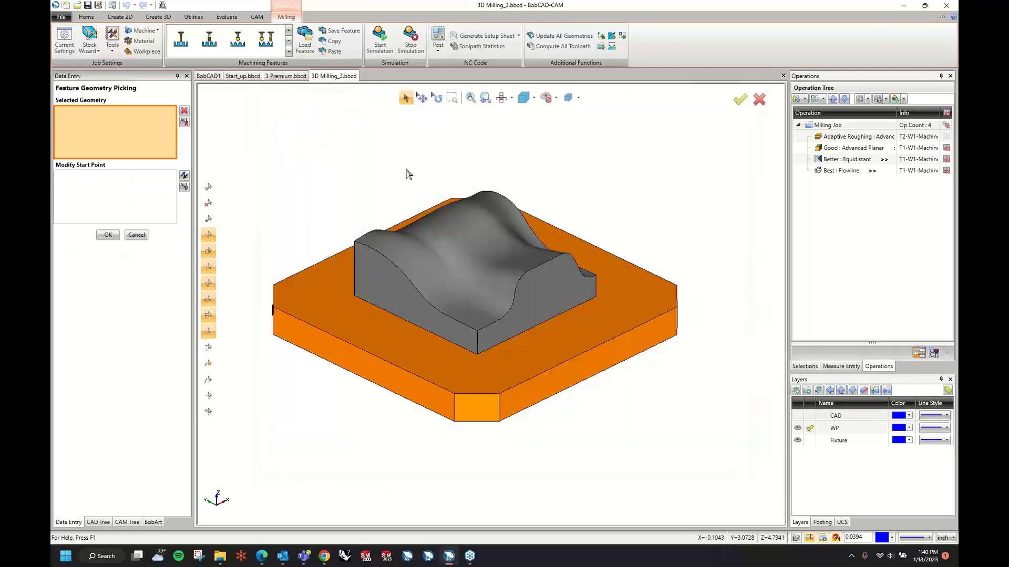
pyautogui.moveTo(409, 220); pyautogui.dragTo(540, 181, button='middle')
pyautogui.click(385, 250)
pyautogui.rightClick(547, 180)
pyautogui.click(557, 183)
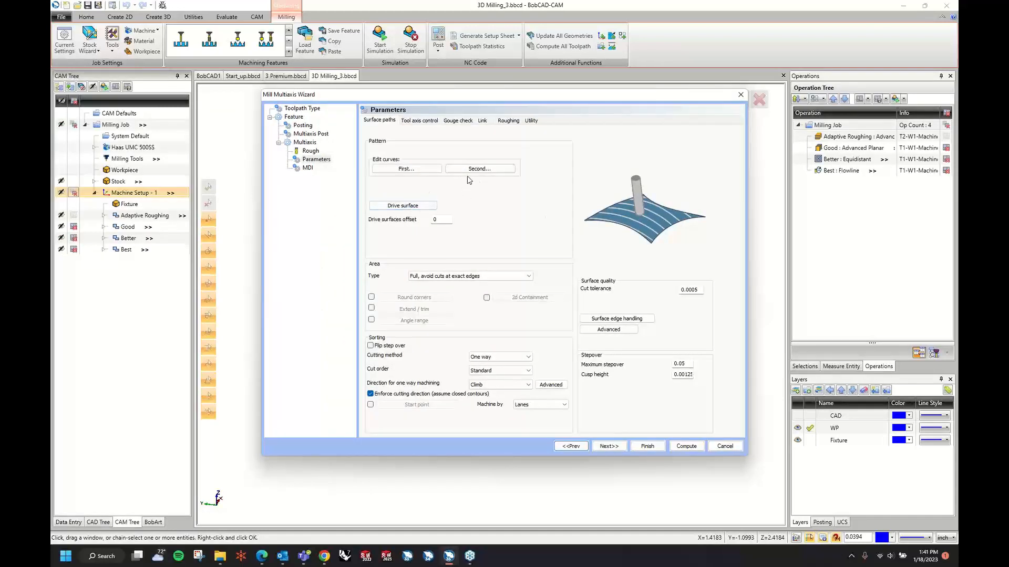
# Step: Define the second edit curve by picking the wavy surface's edge on the opposite side of the part
pyautogui.click(471, 168)
pyautogui.rightClick(641, 168)
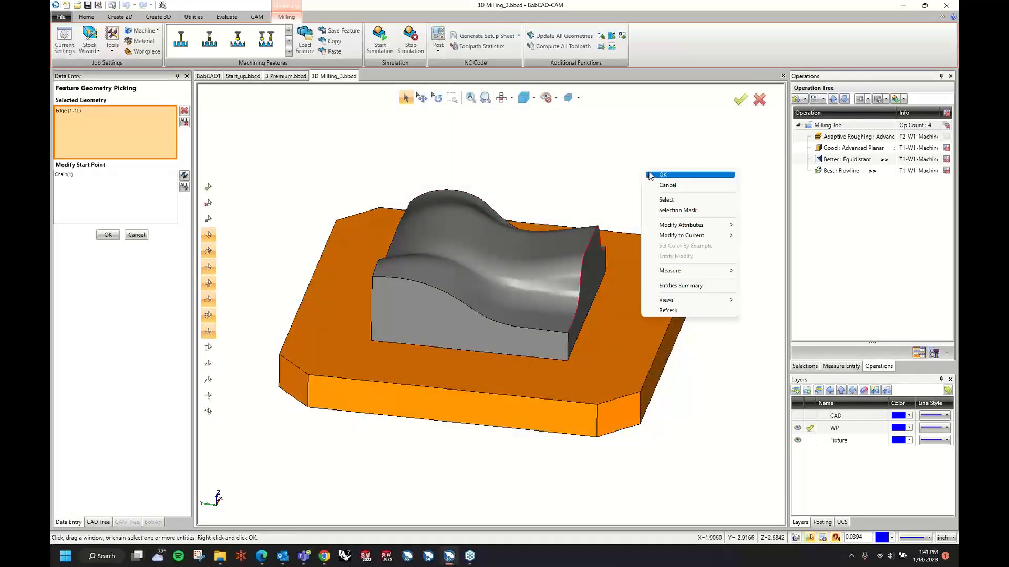
pyautogui.click(651, 175)
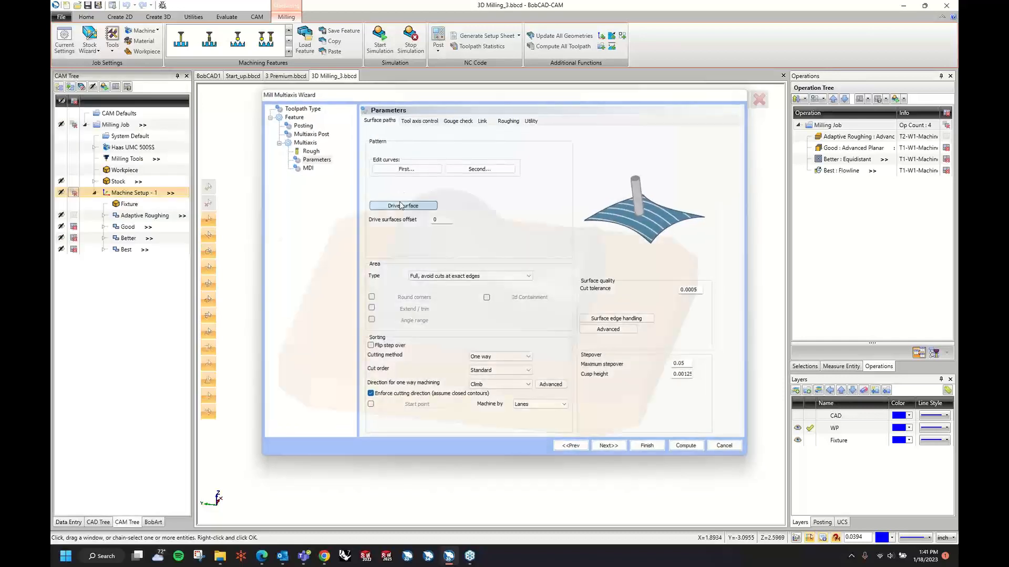
# Step: Assign the curved top as the morph operation's drive surface and set the cutting method to Zigzag
pyautogui.click(400, 204)
pyautogui.rightClick(552, 159)
pyautogui.click(565, 165)
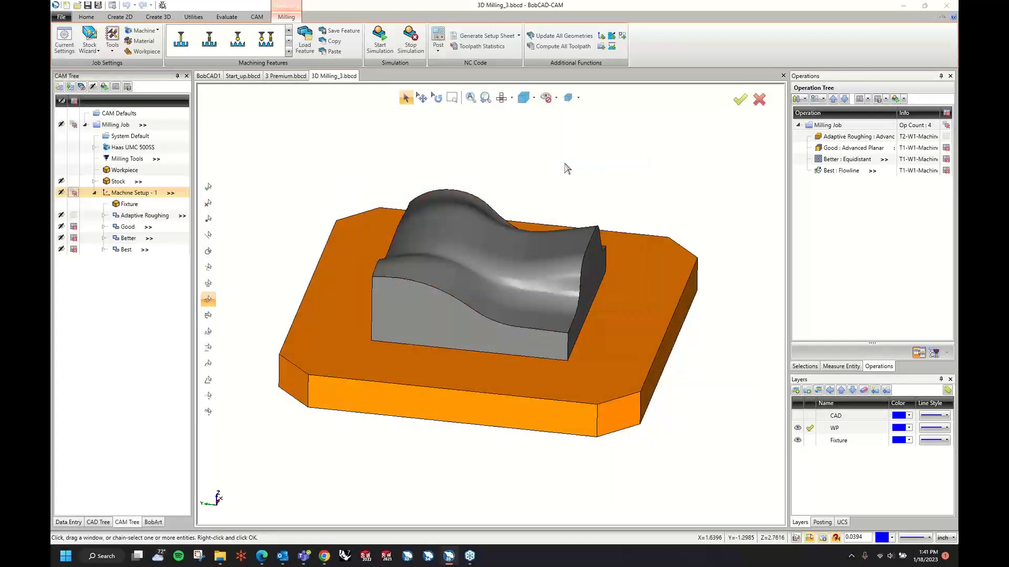
pyautogui.click(484, 357)
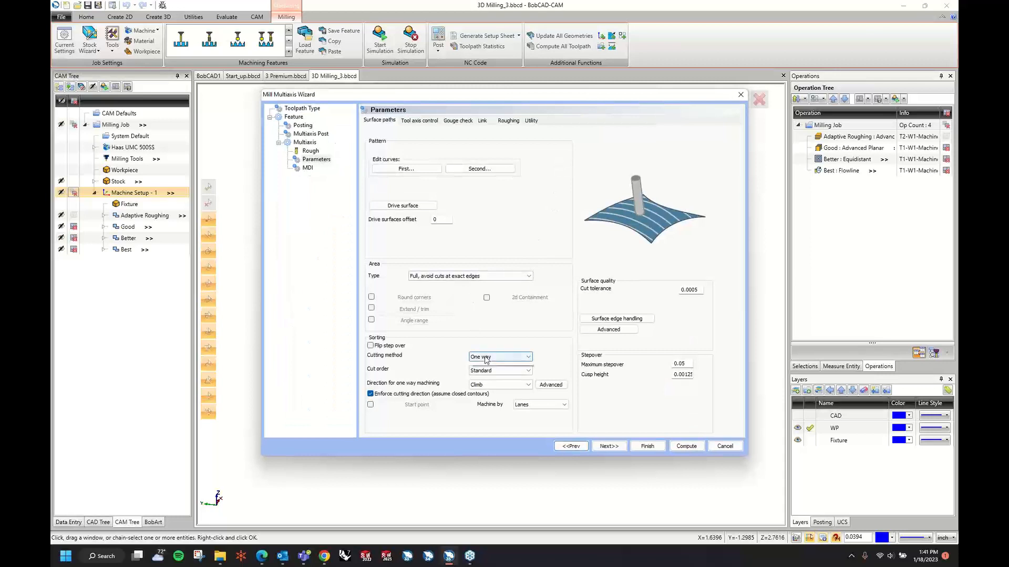
pyautogui.click(488, 370)
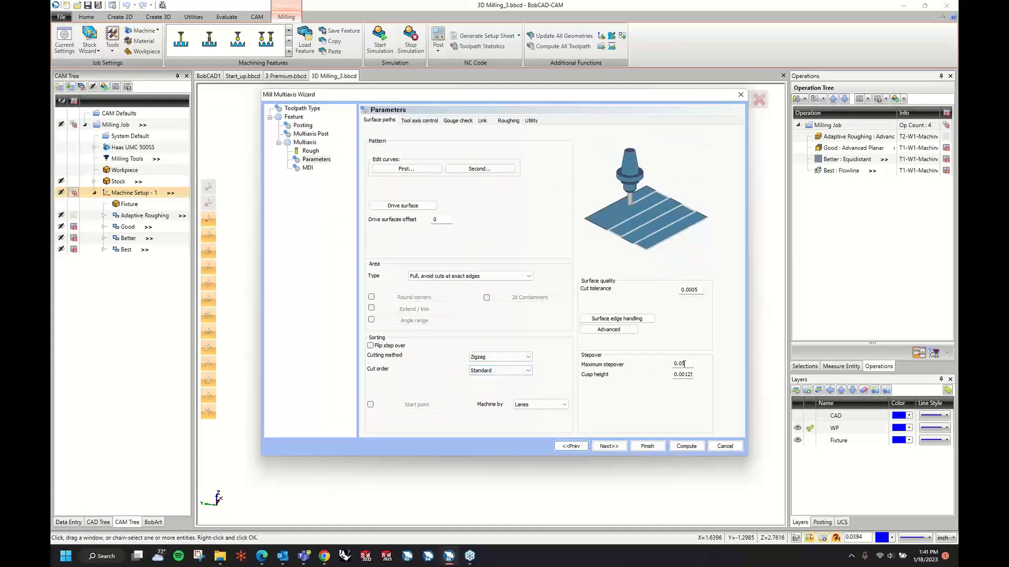
# Step: Set the tool axis output format to 3 Axis and compute the Morph between 2 curves toolpath
pyautogui.click(429, 123)
pyautogui.click(430, 136)
pyautogui.click(437, 145)
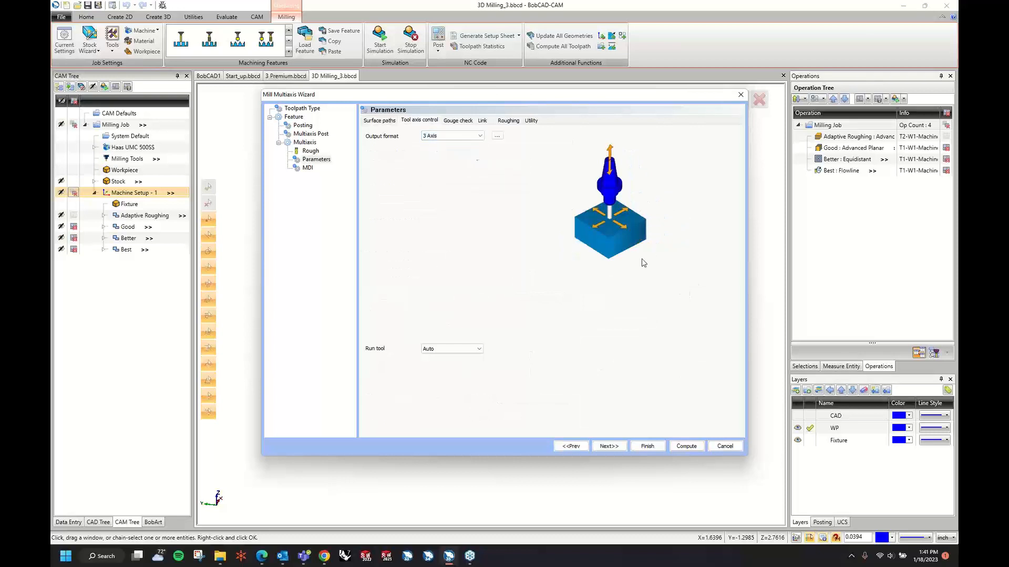
pyautogui.click(691, 449)
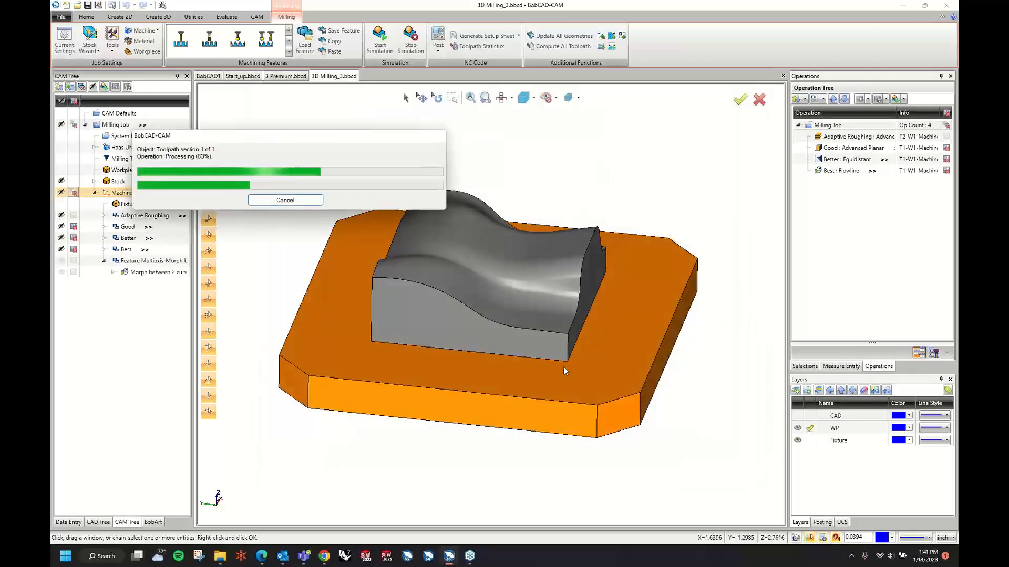
pyautogui.moveTo(502, 232)
pyautogui.mouseDown(button='middle')
pyautogui.moveTo(466, 236)
pyautogui.moveTo(496, 225)
pyautogui.mouseUp(button='middle')
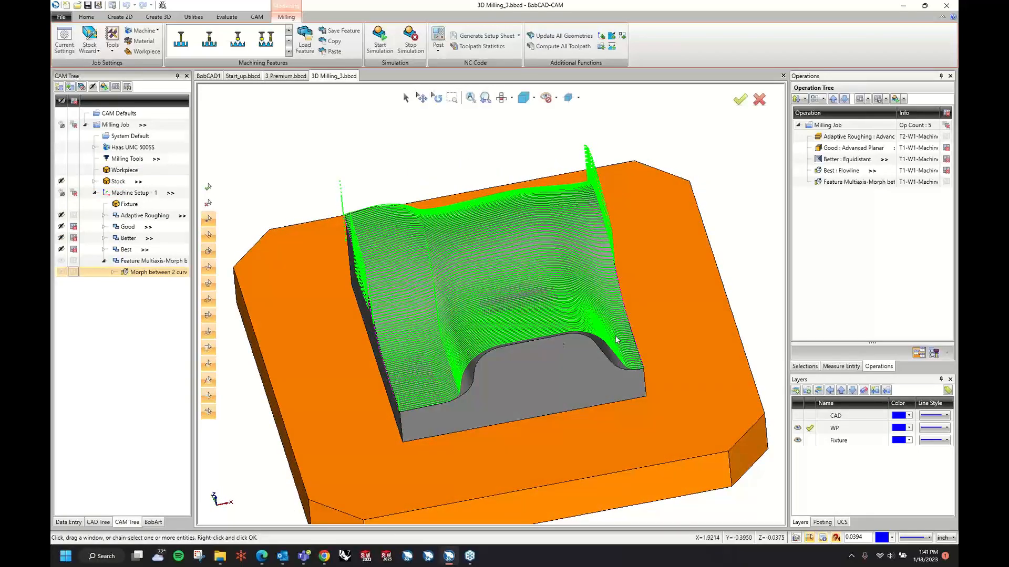
pyautogui.moveTo(236, 315); pyautogui.dragTo(397, 273, button='middle')
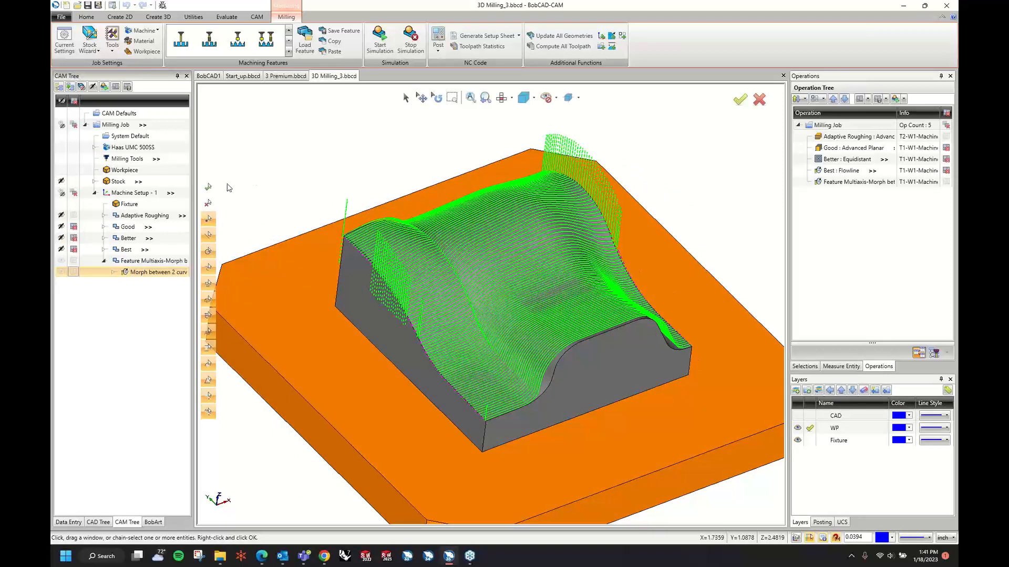
# Step: Edit the morph operation's retracts to use an Automatic clearance area height and recompute the toolpath
pyautogui.rightClick(152, 272)
pyautogui.click(164, 275)
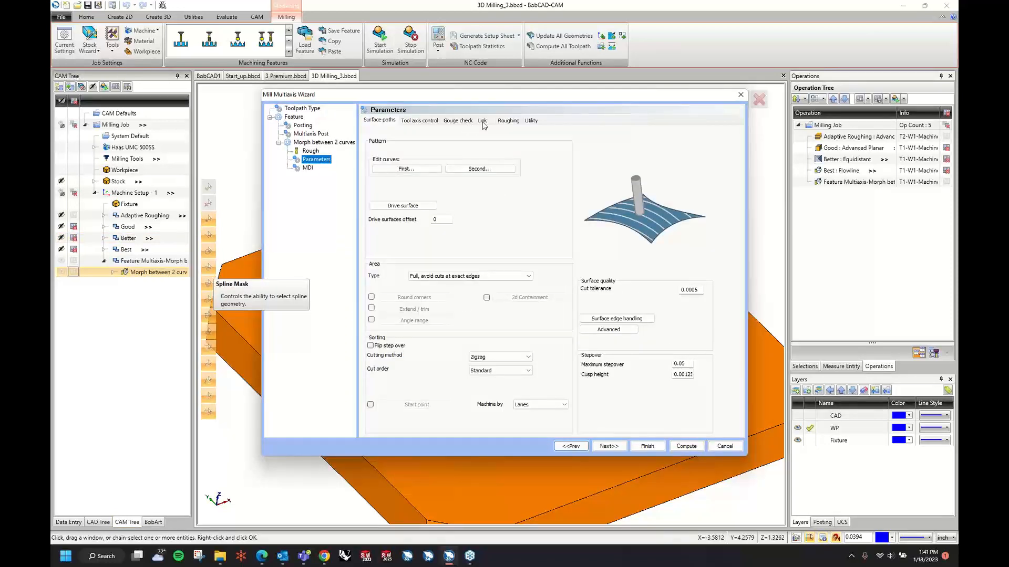
pyautogui.click(482, 121)
pyautogui.click(393, 362)
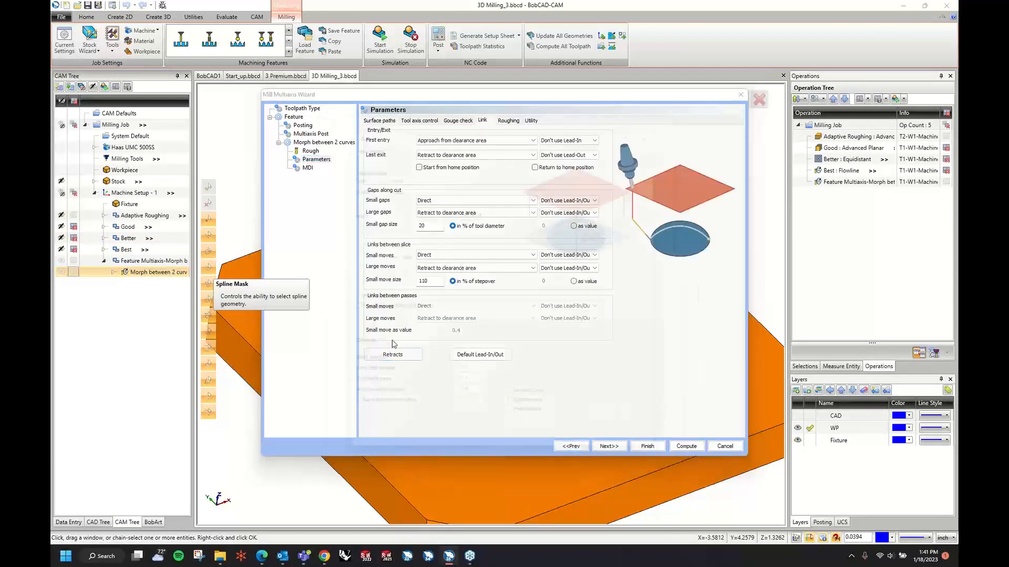
pyautogui.click(424, 207)
pyautogui.click(415, 214)
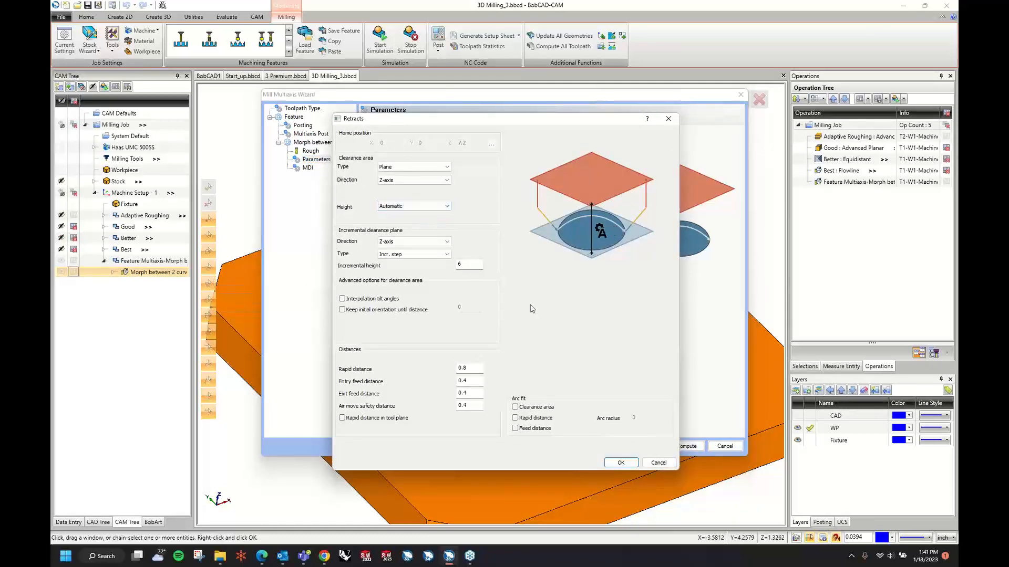
pyautogui.click(621, 463)
pyautogui.click(686, 446)
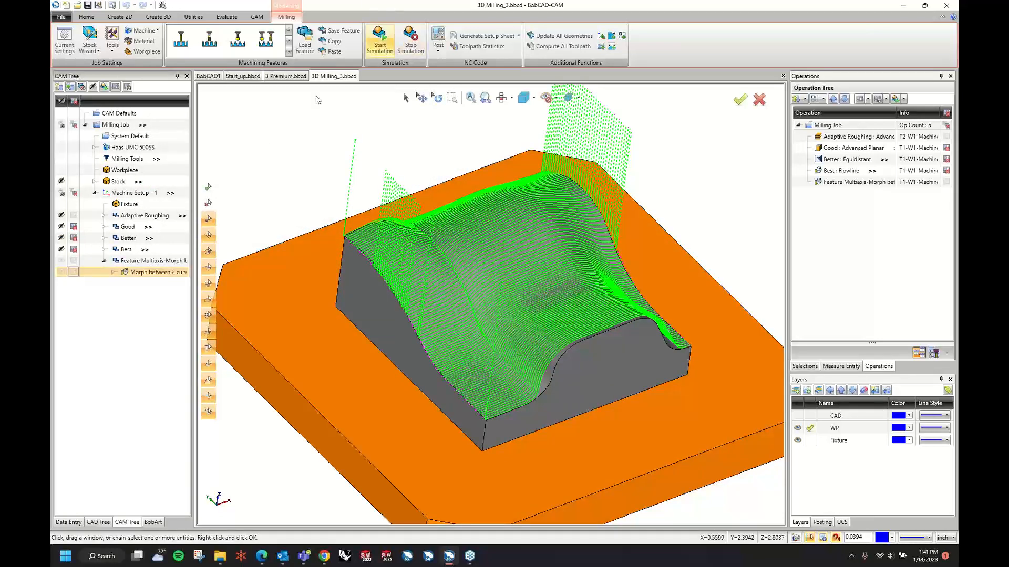
# Step: Start the machine simulation, jump to the Morph between 2 curves operation and play it to the end
pyautogui.moveTo(357, 93); pyautogui.dragTo(359, 95, button='middle')
pyautogui.click(386, 42)
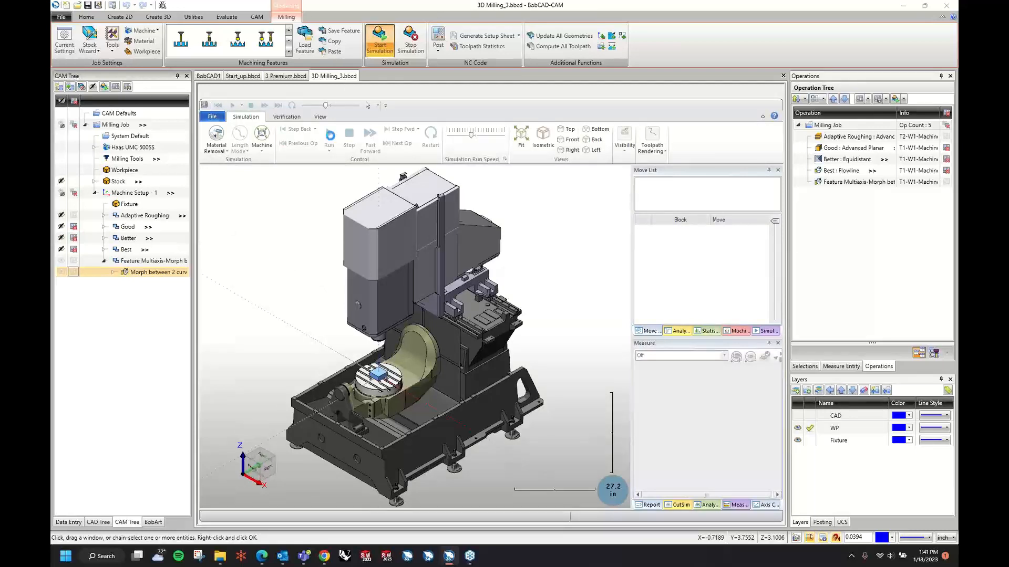
pyautogui.click(329, 138)
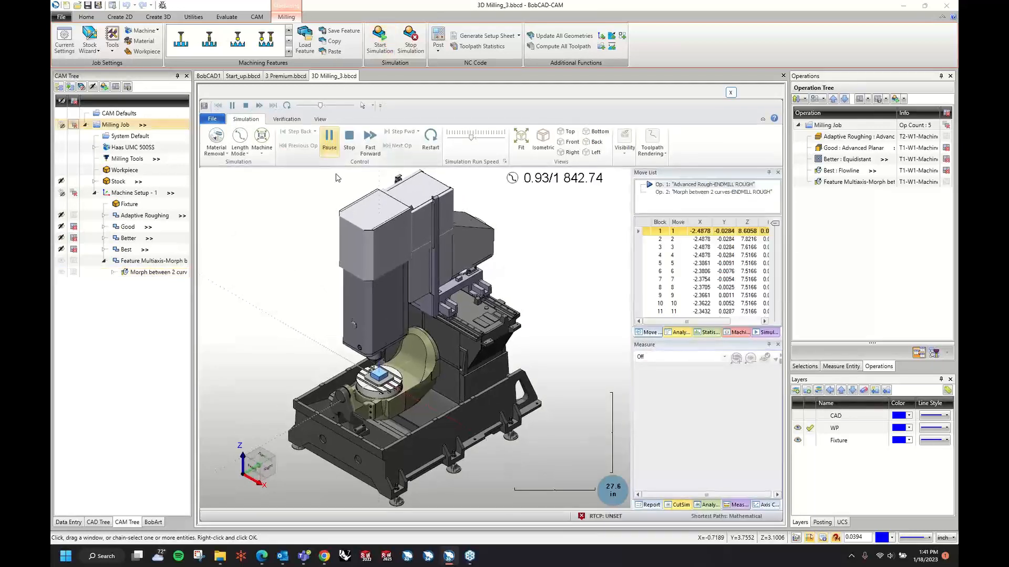
pyautogui.scroll(5, 347, 220)
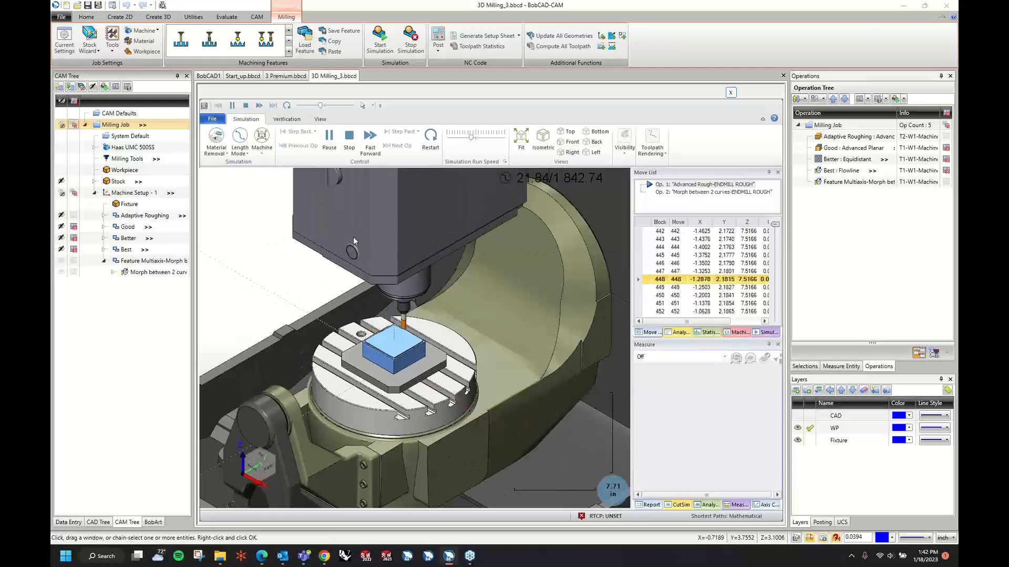
pyautogui.click(329, 139)
pyautogui.doubleClick(667, 193)
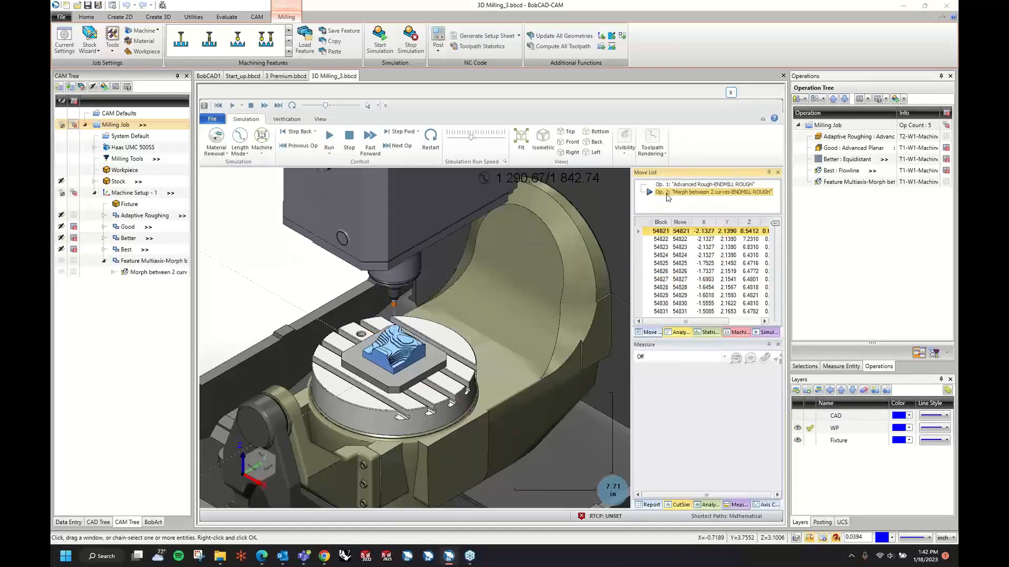
pyautogui.click(330, 138)
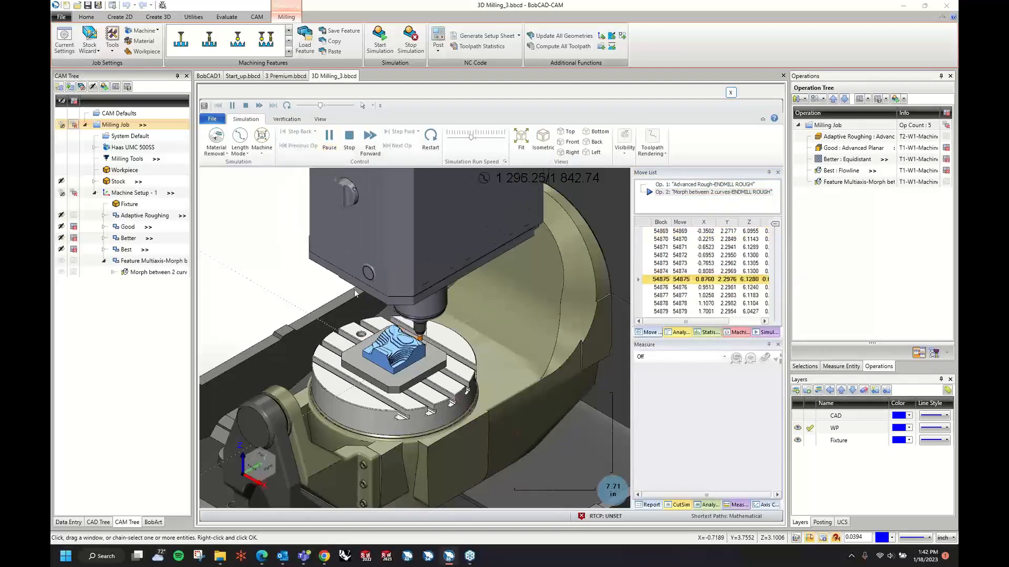
pyautogui.scroll(4, 420, 363)
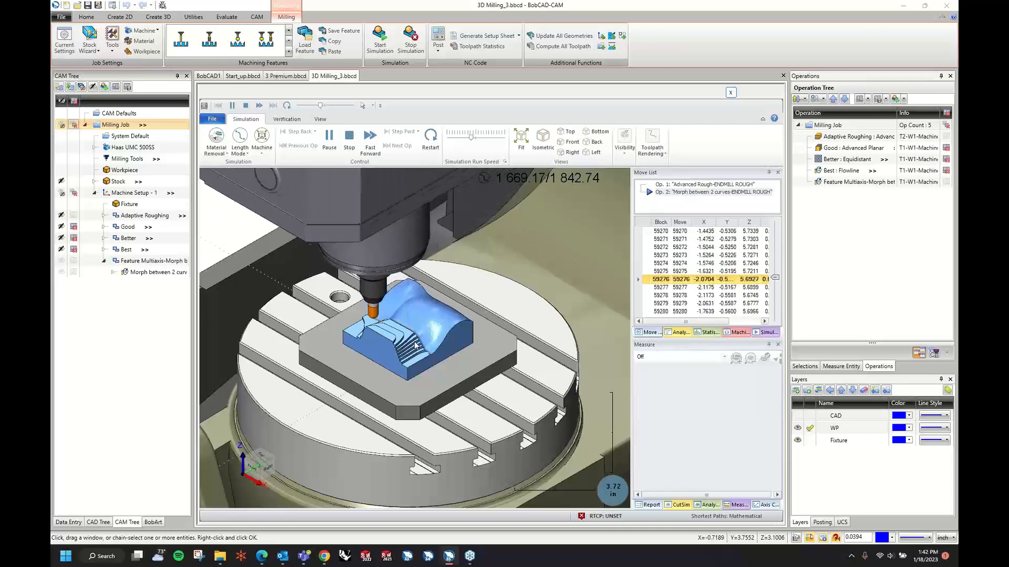
pyautogui.scroll(1, 402, 359)
pyautogui.scroll(2, 389, 360)
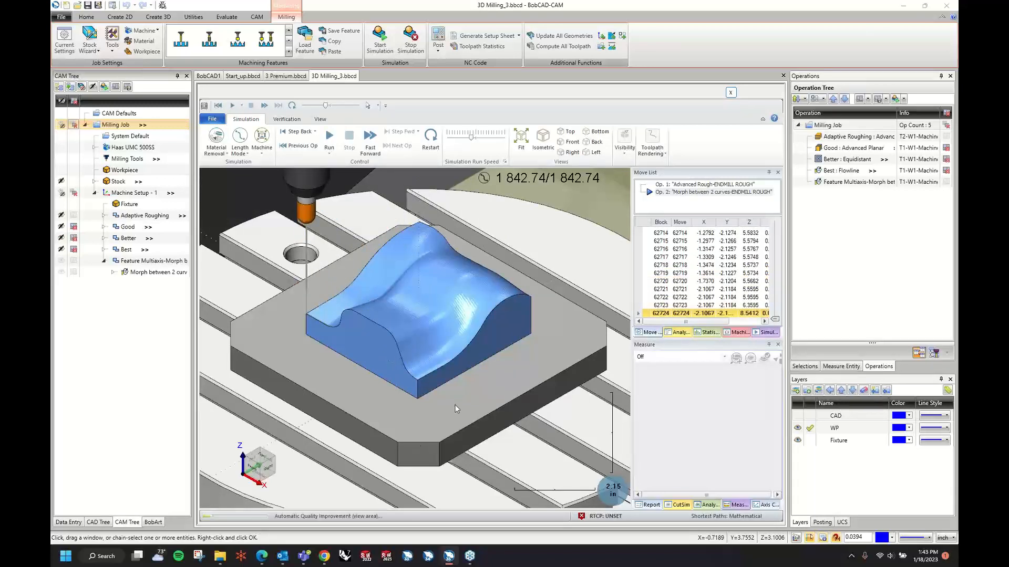
# Step: Limit the simulation display to workpiece and stock, examine the machined surface up close, and close the simulation
pyautogui.moveTo(455, 404)
pyautogui.mouseDown(button='middle')
pyautogui.moveTo(439, 320)
pyautogui.moveTo(511, 347)
pyautogui.moveTo(584, 358)
pyautogui.moveTo(499, 336)
pyautogui.moveTo(450, 348)
pyautogui.moveTo(562, 342)
pyautogui.moveTo(493, 335)
pyautogui.moveTo(413, 346)
pyautogui.moveTo(415, 332)
pyautogui.moveTo(460, 396)
pyautogui.mouseUp(button='middle')
pyautogui.click(263, 149)
pyautogui.click(275, 186)
pyautogui.scroll(-3, 430, 306)
pyautogui.scroll(5, 459, 393)
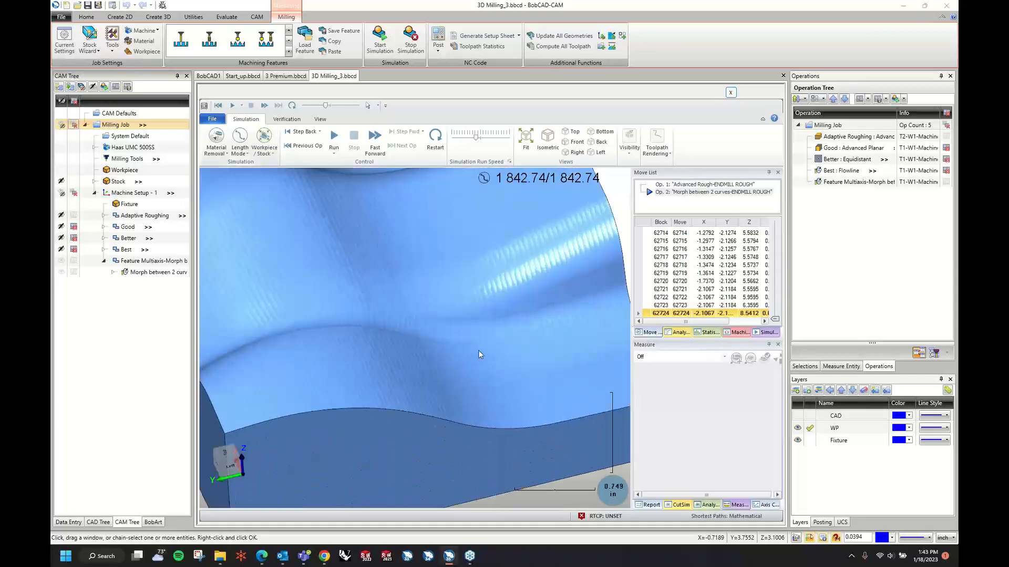
pyautogui.moveTo(421, 338); pyautogui.dragTo(484, 292, button='middle')
pyautogui.scroll(-2, 484, 292)
pyautogui.click(732, 94)
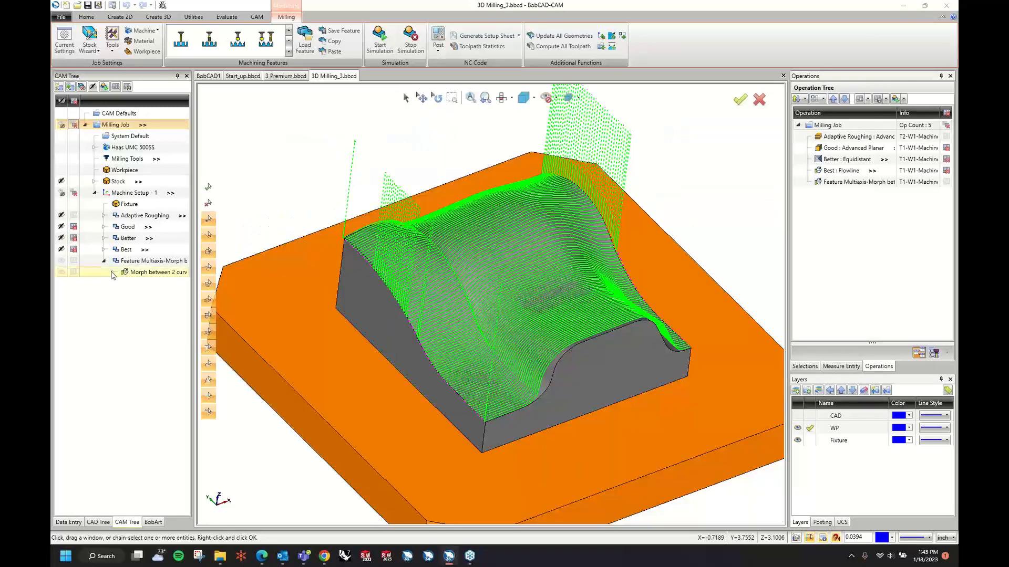
# Step: Reselect the morph operation's First/Upper Edge curve using the curved side edge of the top surface
pyautogui.click(113, 273)
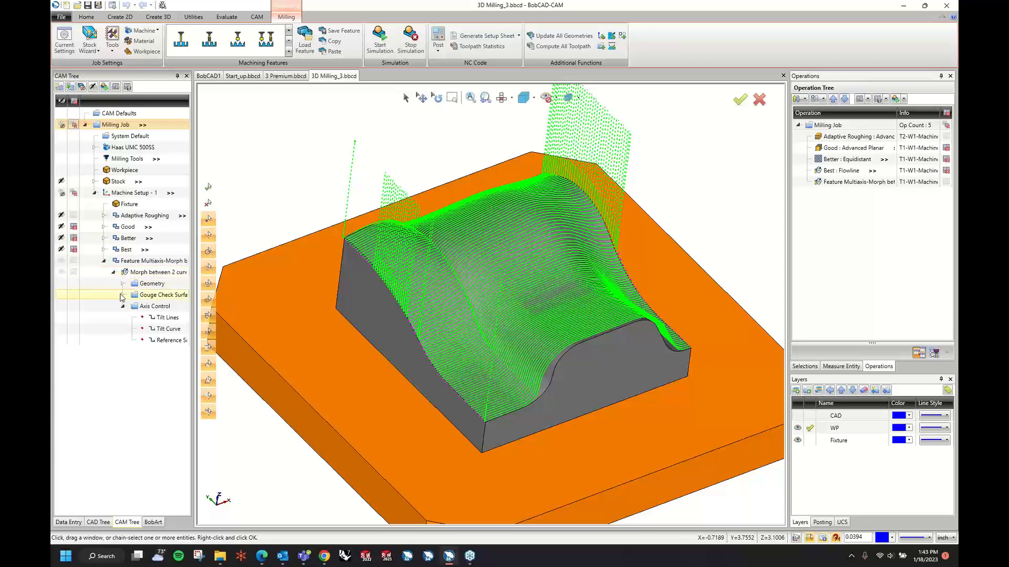
pyautogui.click(123, 284)
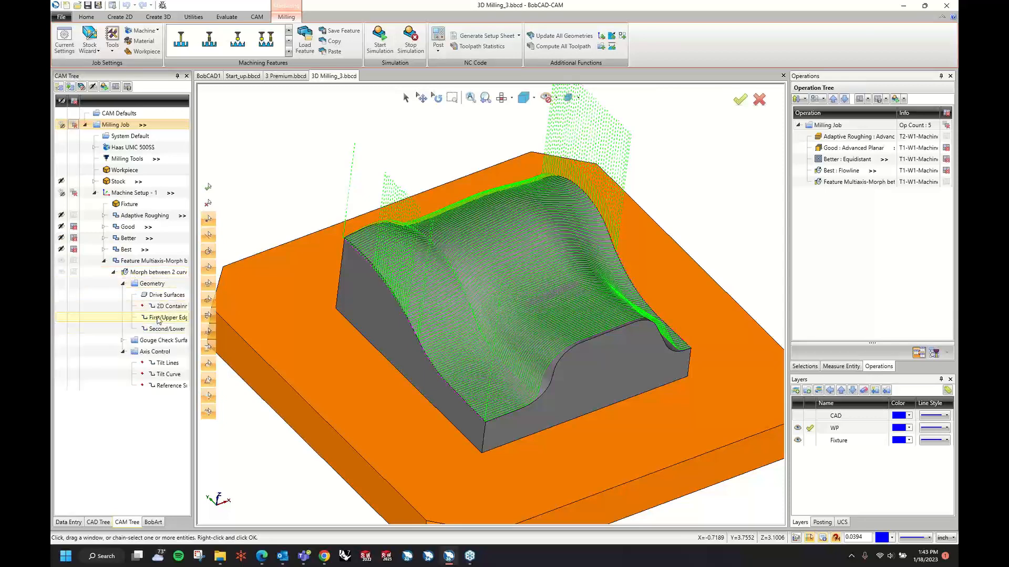
pyautogui.rightClick(158, 318)
pyautogui.click(183, 323)
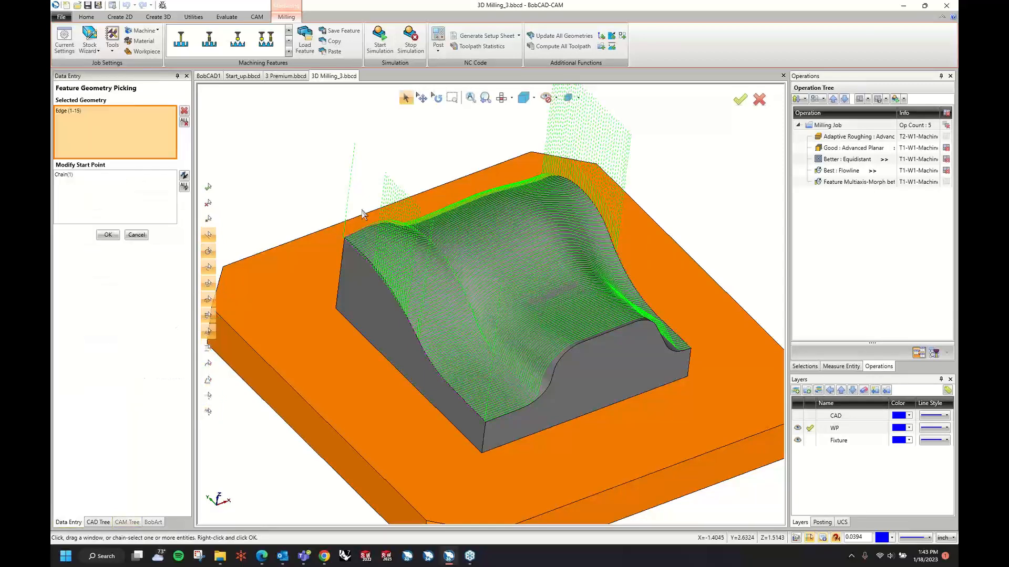
pyautogui.moveTo(362, 214); pyautogui.dragTo(418, 242, button='middle')
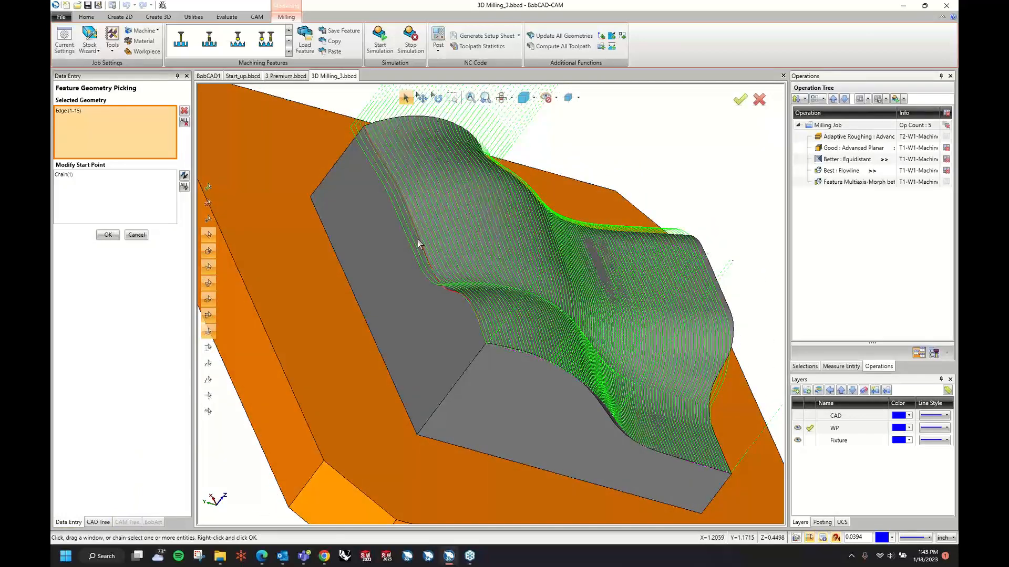
pyautogui.click(418, 241)
pyautogui.rightClick(604, 160)
pyautogui.click(609, 164)
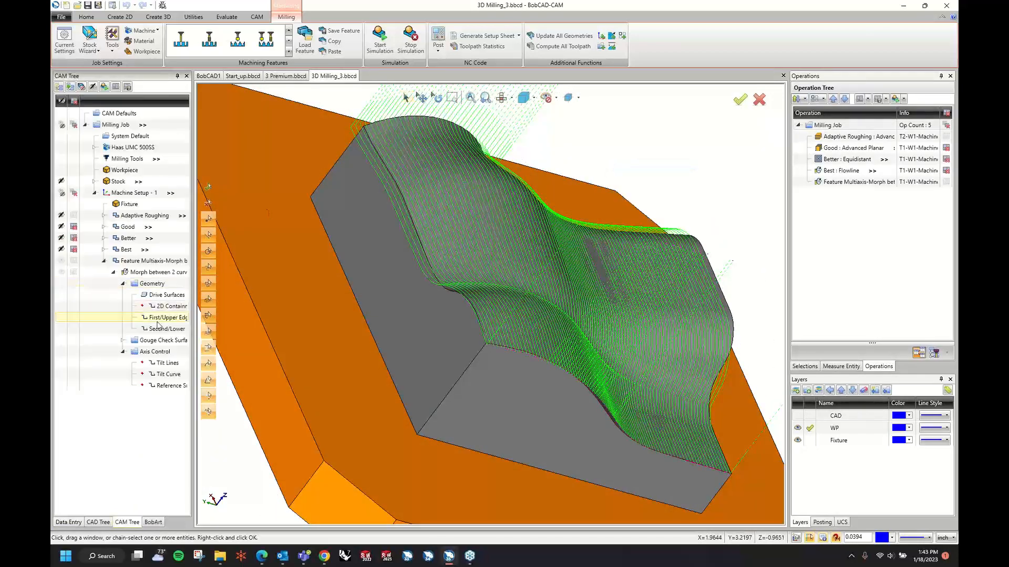
# Step: Reselect the morph operation's Second/Lower Edge curve using the opposite curved side edge of the top surface
pyautogui.rightClick(158, 329)
pyautogui.click(168, 337)
pyautogui.moveTo(261, 217); pyautogui.dragTo(581, 235, button='middle')
pyautogui.click(565, 324)
pyautogui.moveTo(565, 326); pyautogui.dragTo(500, 316, button='middle')
pyautogui.click(493, 312)
pyautogui.moveTo(719, 181); pyautogui.dragTo(739, 179, button='middle')
pyautogui.rightClick(731, 139)
pyautogui.click(741, 146)
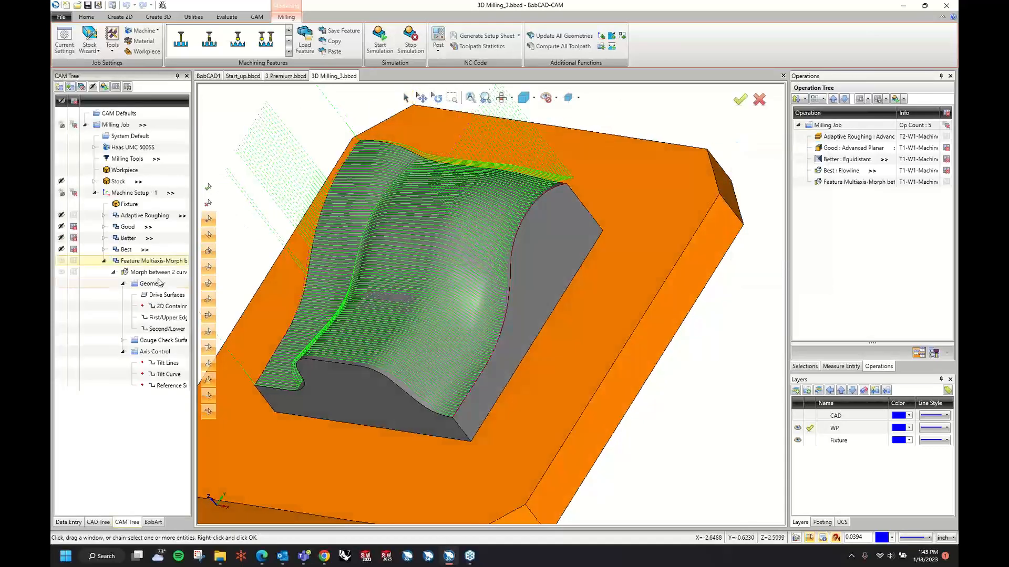
# Step: Recompute the Morph between 2 curves toolpath with the reselected edge curves
pyautogui.click(148, 273)
pyautogui.rightClick(148, 273)
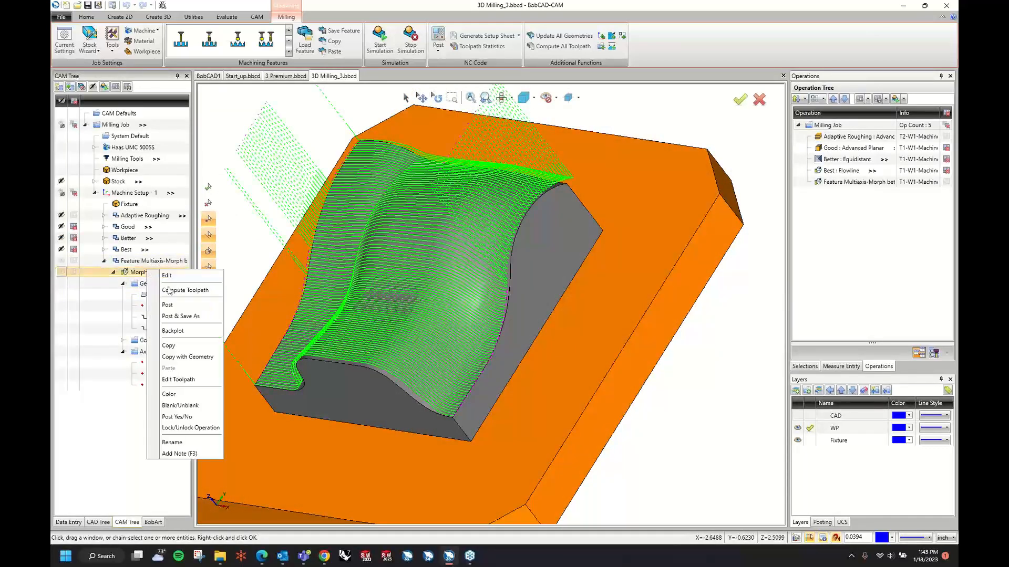
pyautogui.click(172, 290)
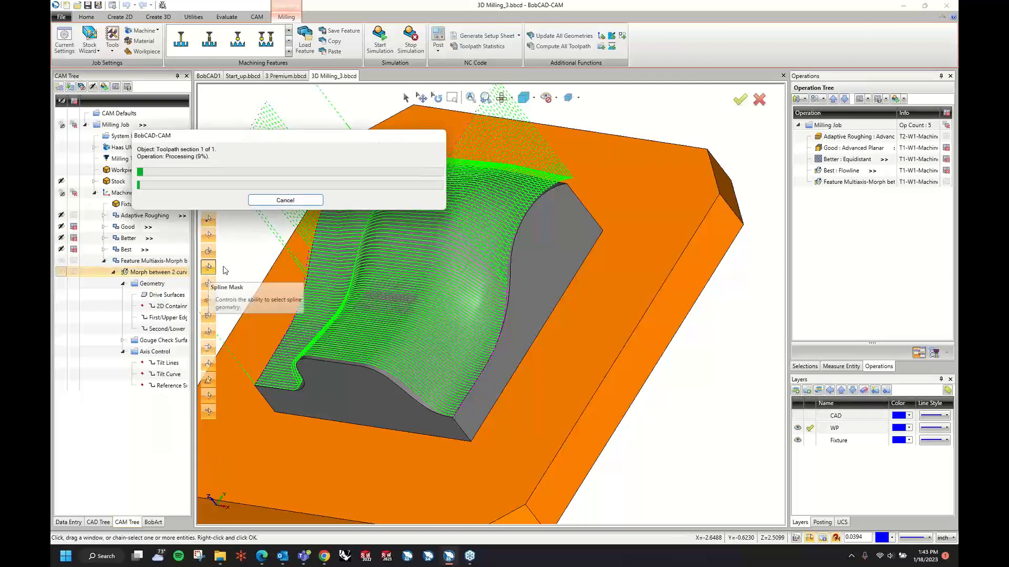
pyautogui.moveTo(617, 294); pyautogui.dragTo(339, 92, button='middle')
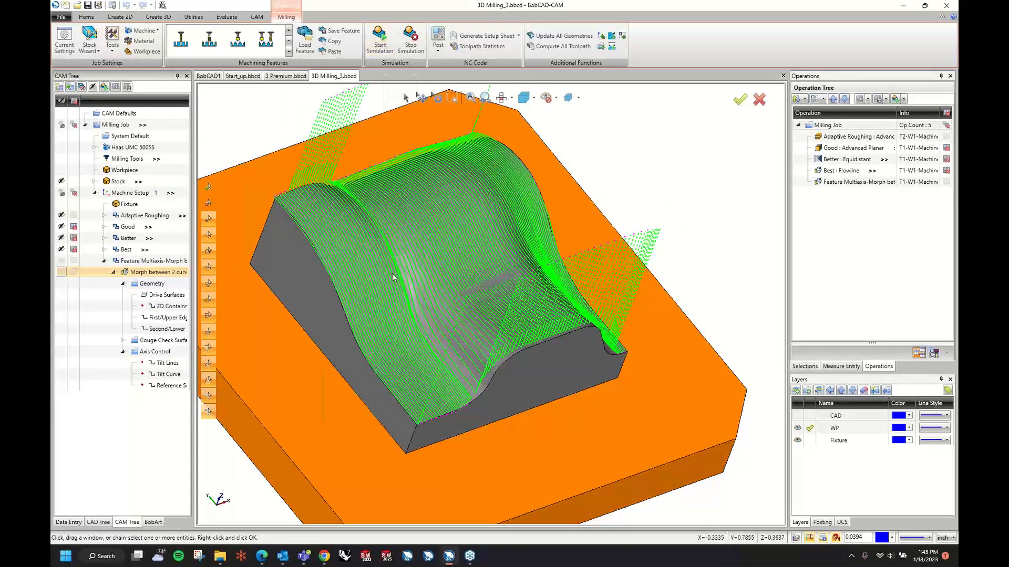
# Step: Simulate the recomputed Morph between 2 curves operation on the roughed stock
pyautogui.click(380, 42)
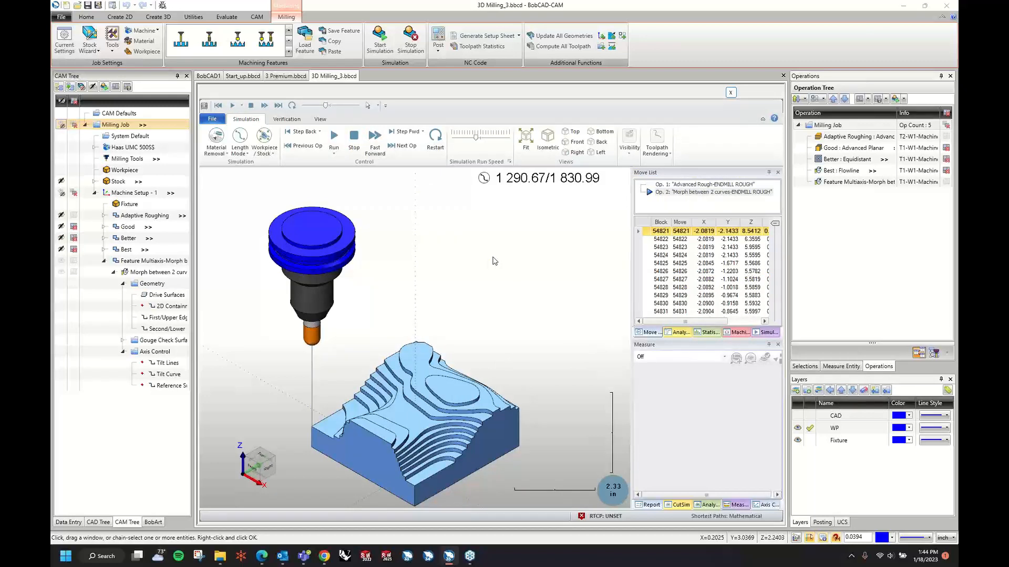
pyautogui.click(335, 137)
pyautogui.moveTo(336, 418); pyautogui.dragTo(421, 470, button='middle')
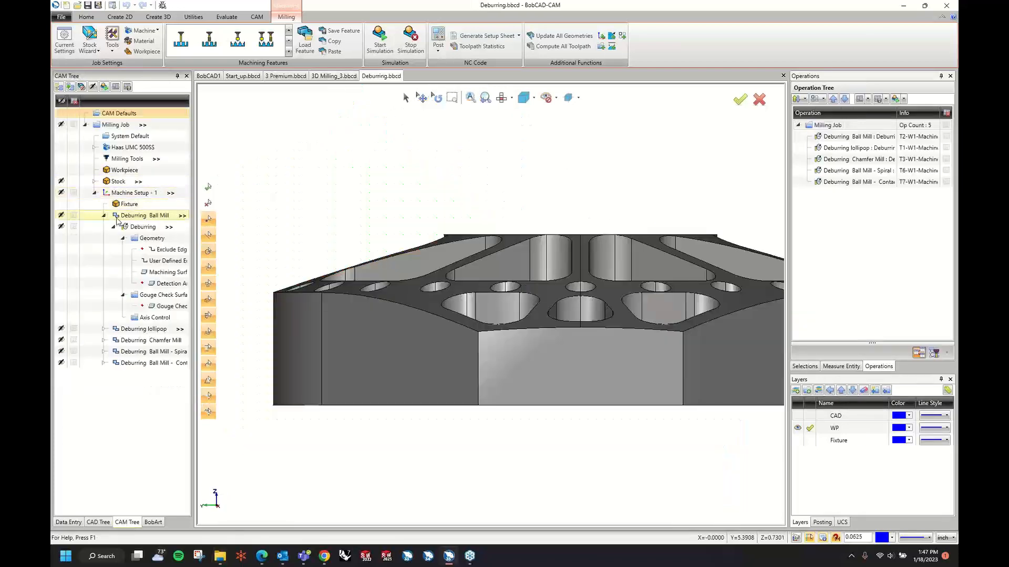
# Step: In Deburring.bbcd, turn off posting for the lollipop, Chamfer Mill and last two Ball Mill deburring features, leaving the first Ball Mill feature active
pyautogui.click(103, 215)
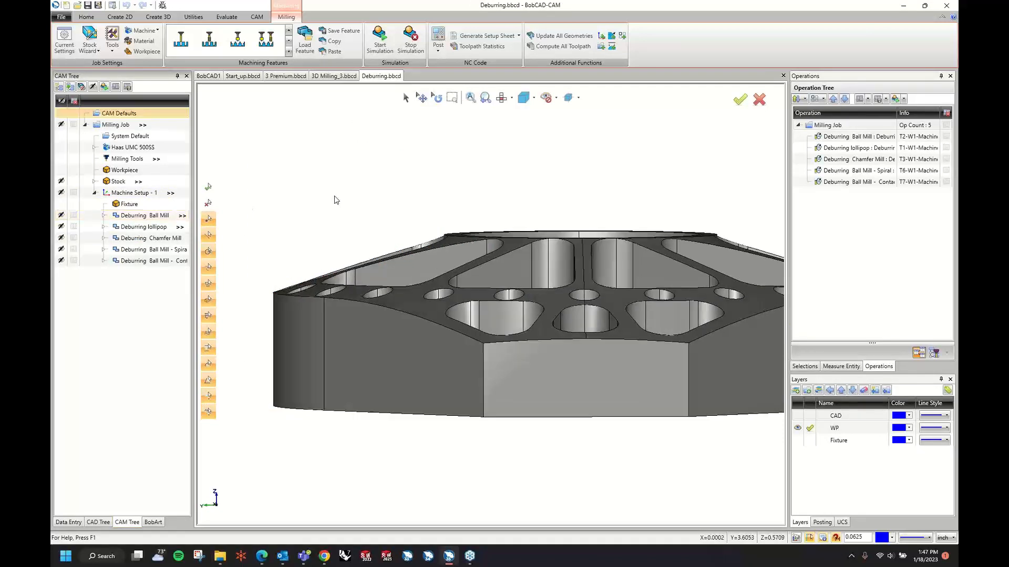
pyautogui.moveTo(334, 197); pyautogui.dragTo(358, 198, button='middle')
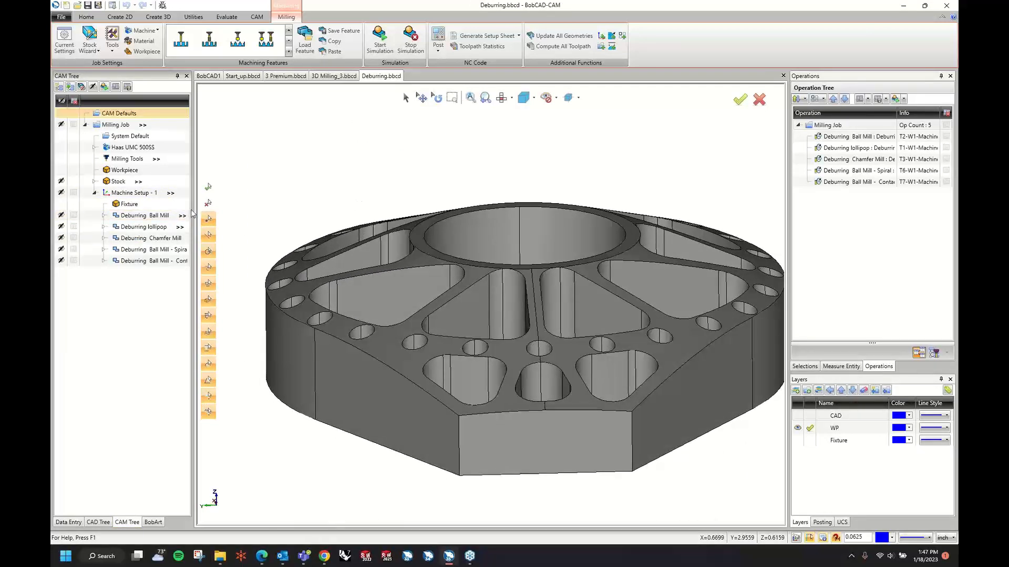
pyautogui.click(74, 226)
pyautogui.click(73, 238)
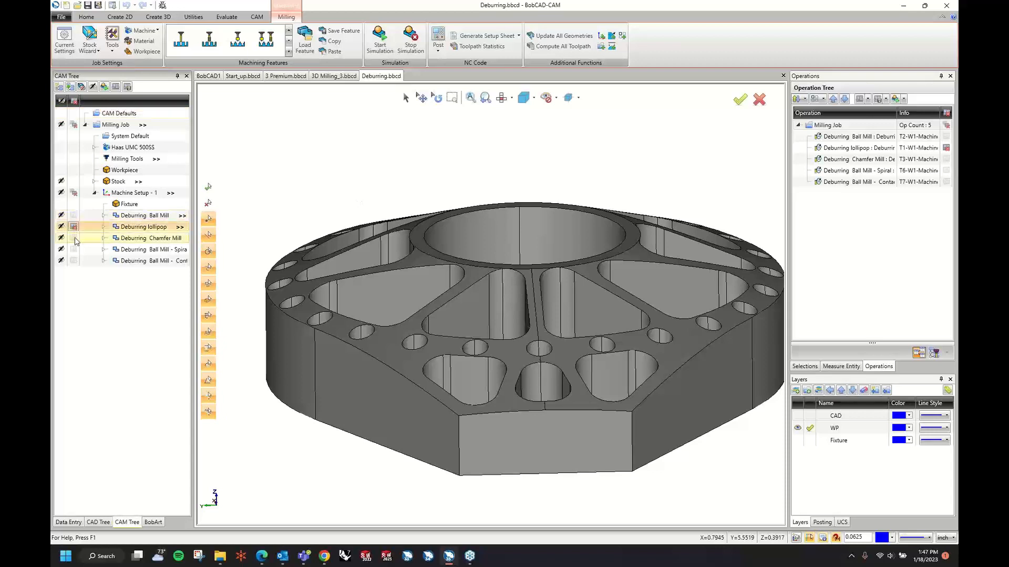
pyautogui.click(74, 249)
pyautogui.click(73, 260)
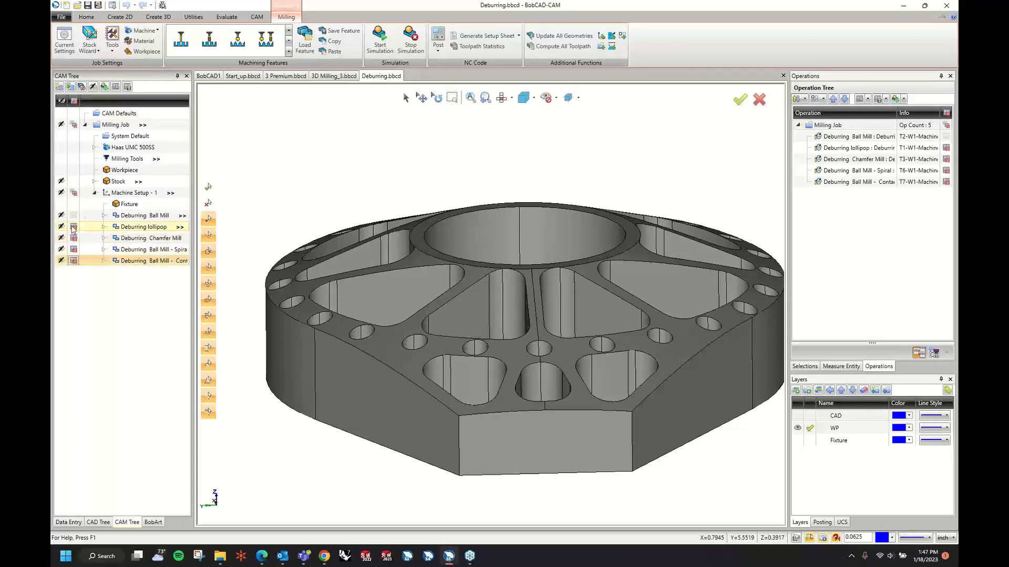
# Step: Preview the toolpaths of the first Ball Mill and the lollipop deburring operations on the part
pyautogui.click(103, 216)
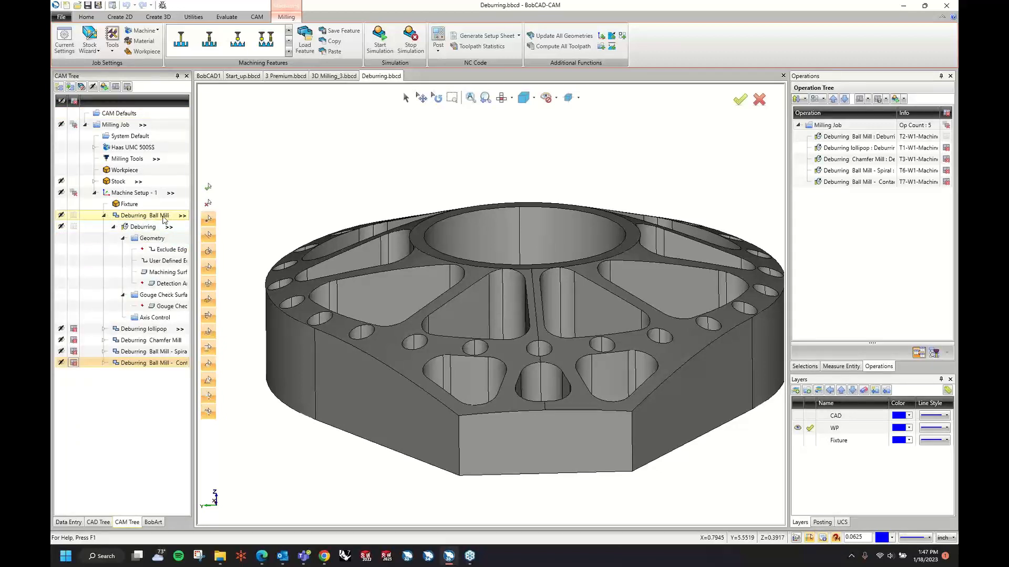
pyautogui.click(143, 230)
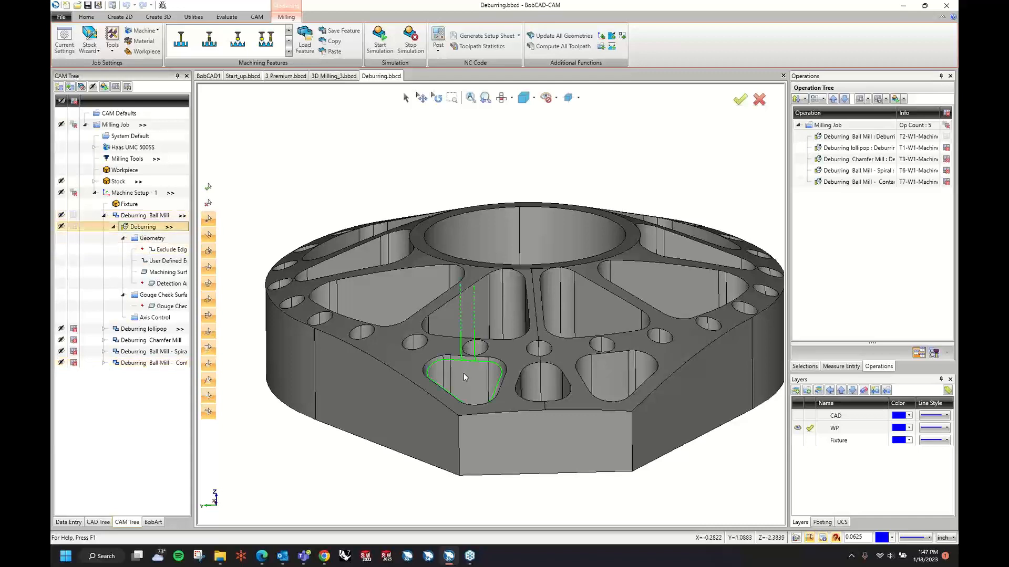
pyautogui.scroll(3, 447, 376)
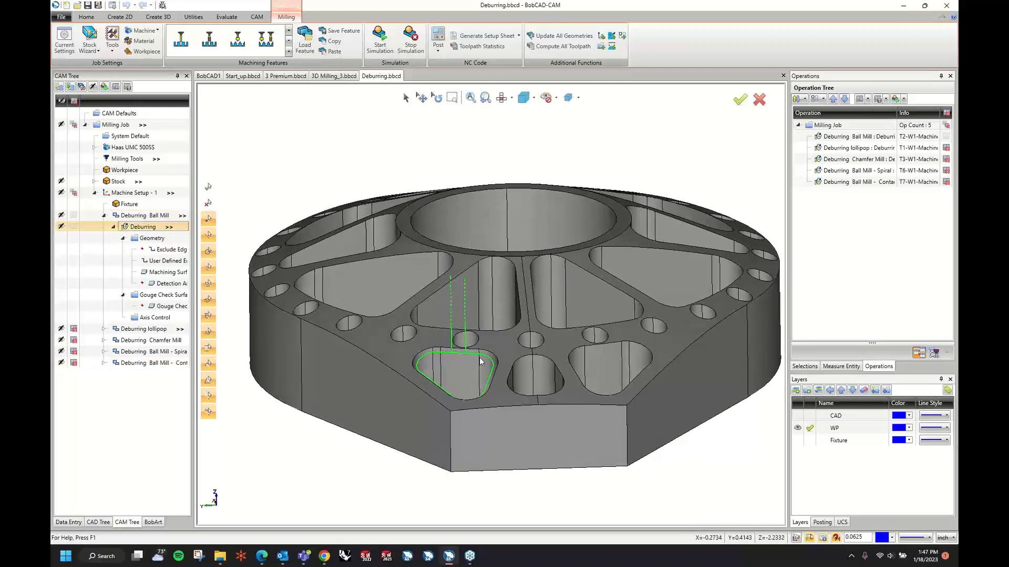
pyautogui.click(104, 329)
pyautogui.click(143, 341)
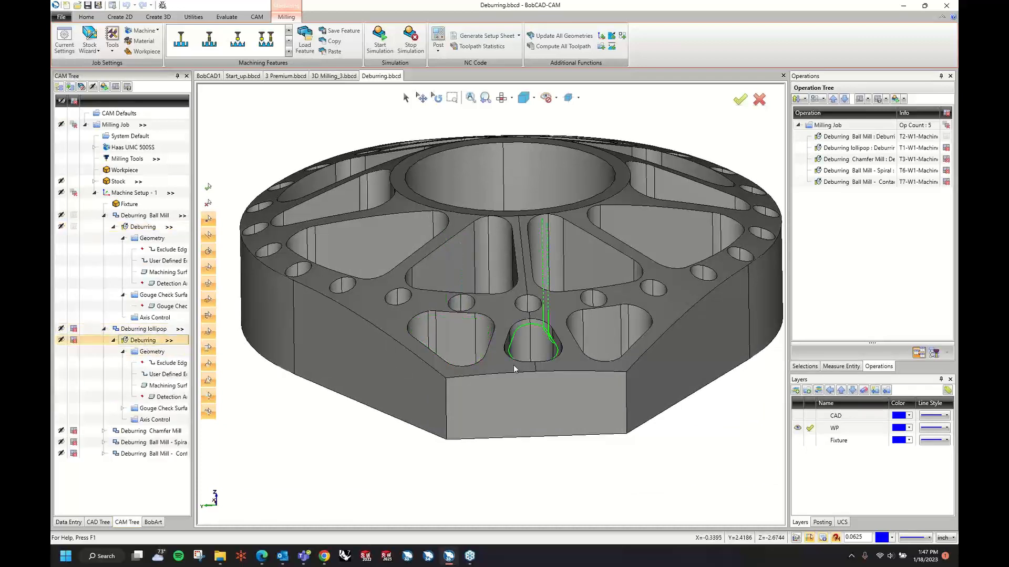
# Step: Preview the toolpaths of the Chamfer Mill and Ball Mill - Spiral deburring operations, widening the CAM tree to read the full feature names
pyautogui.click(104, 431)
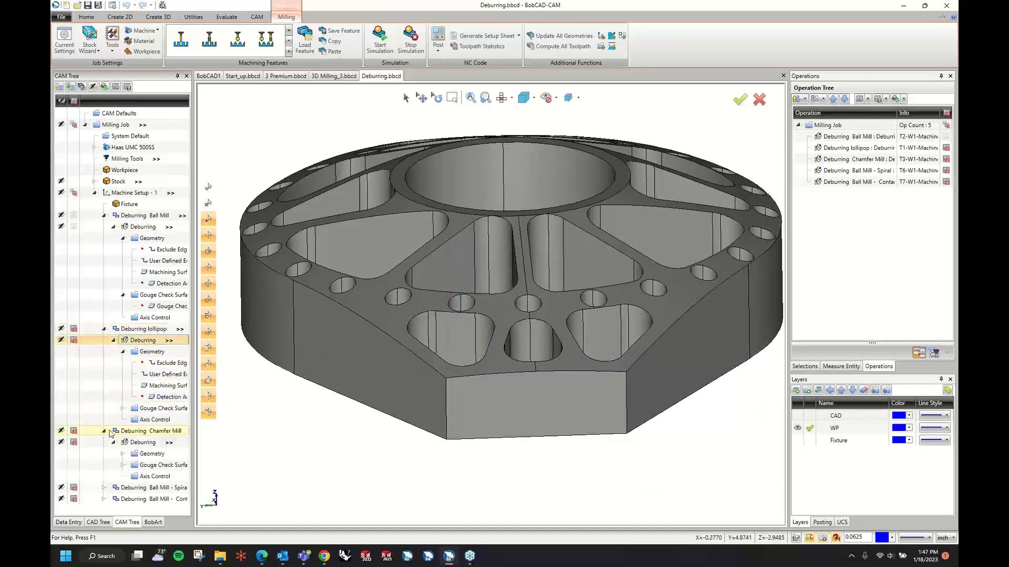
pyautogui.click(141, 444)
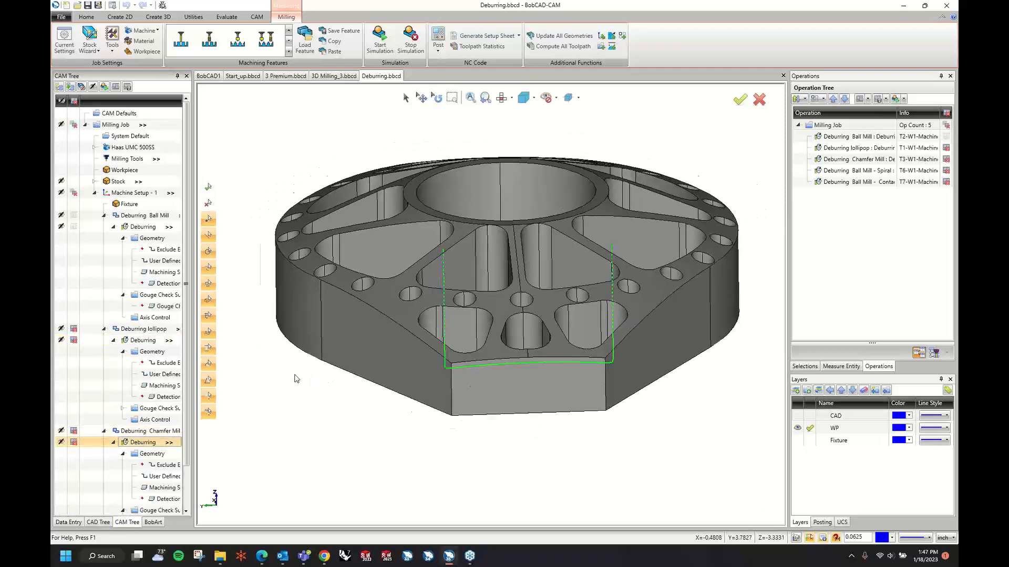
pyautogui.scroll(-2, 135, 427)
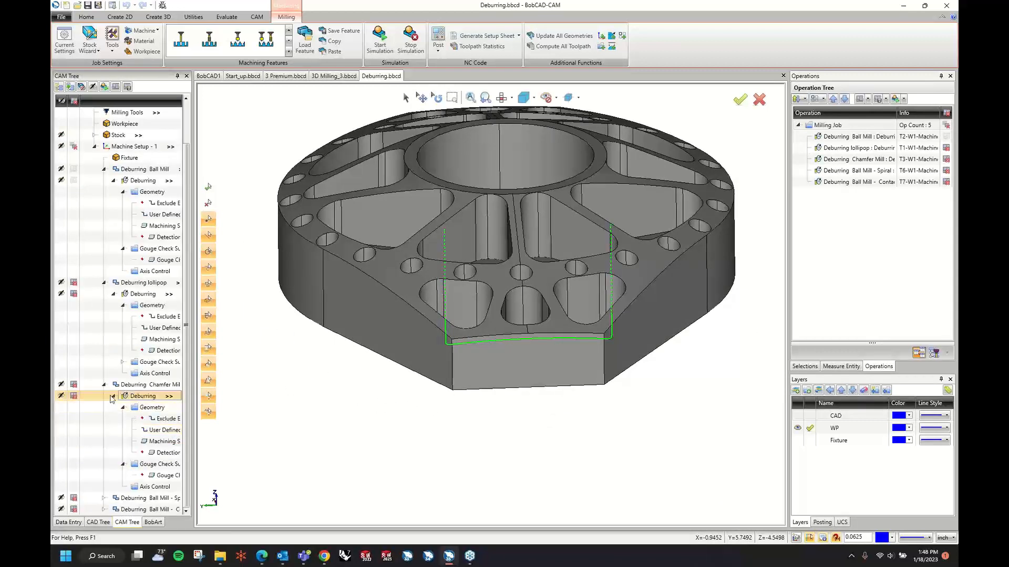
pyautogui.click(104, 498)
pyautogui.click(159, 453)
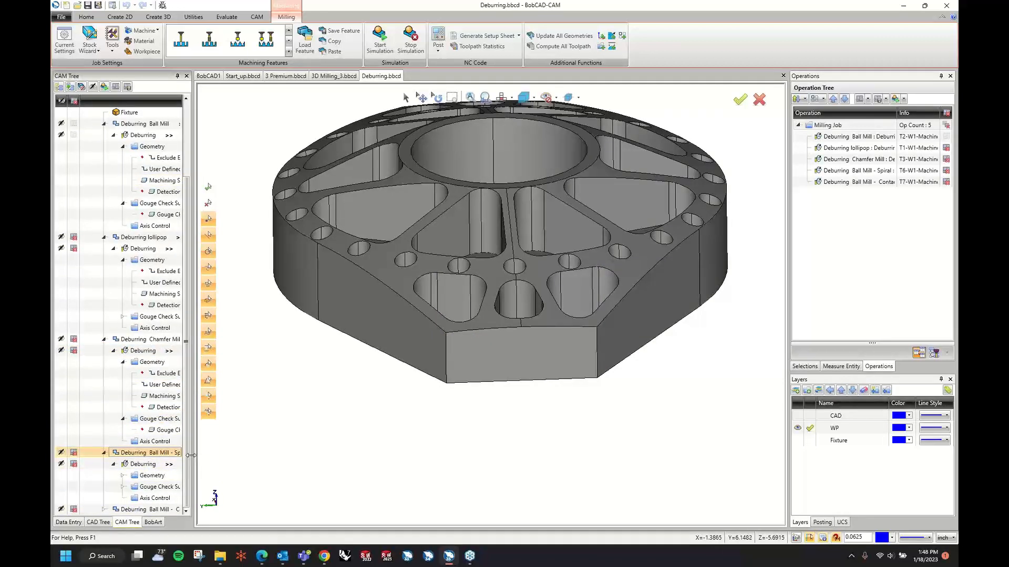
pyautogui.moveTo(253, 464); pyautogui.dragTo(263, 464)
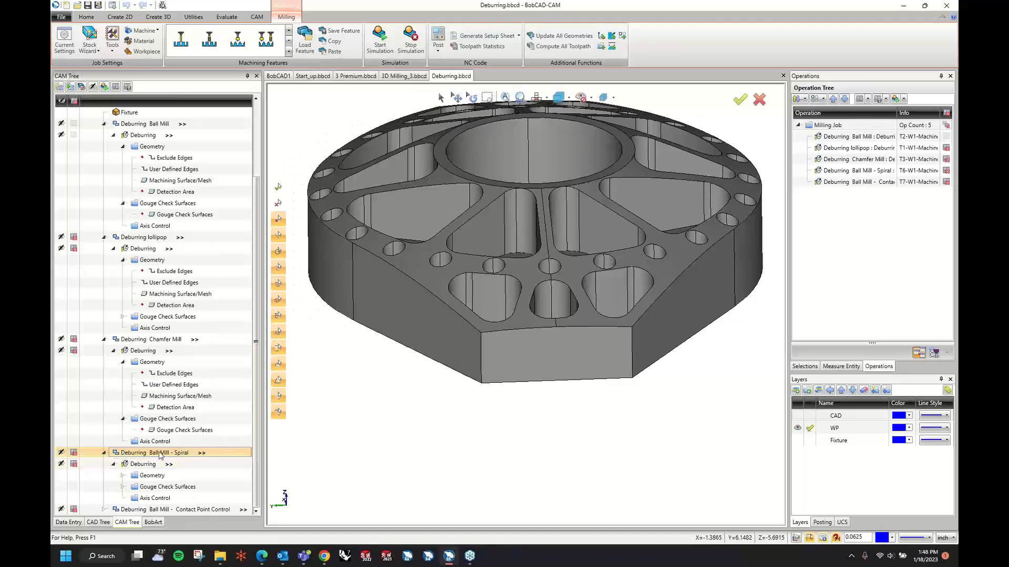
pyautogui.click(126, 465)
pyautogui.scroll(3, 568, 326)
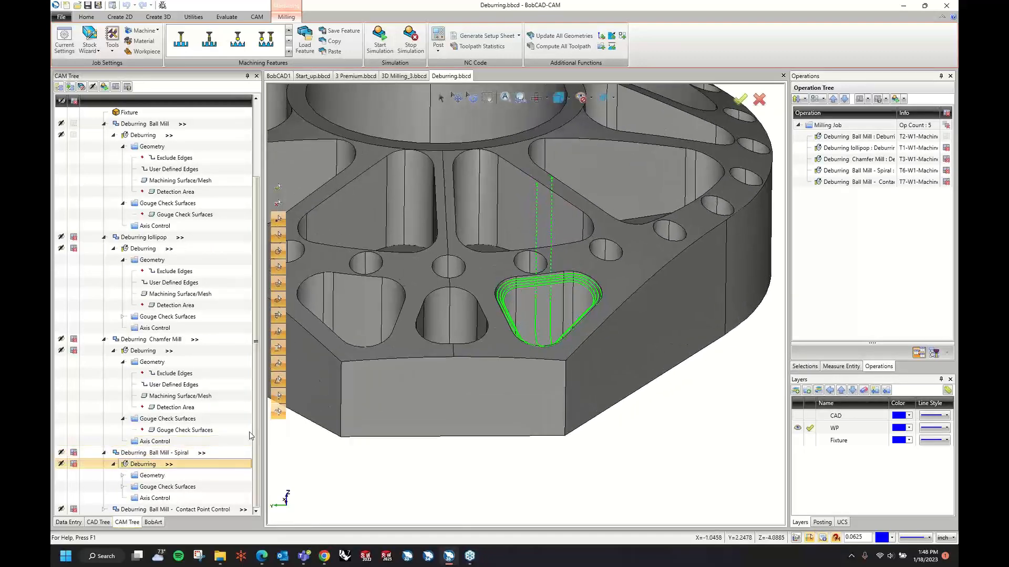
# Step: Preview the Ball Mill - Contact Point Control deburring toolpath around the central bore
pyautogui.click(103, 509)
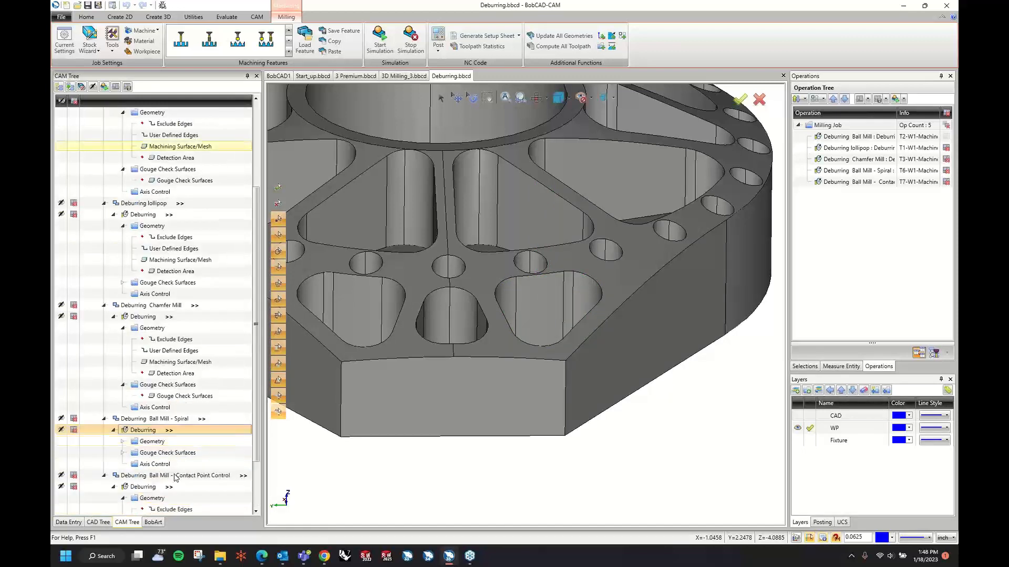
pyautogui.click(149, 453)
pyautogui.scroll(3, 439, 391)
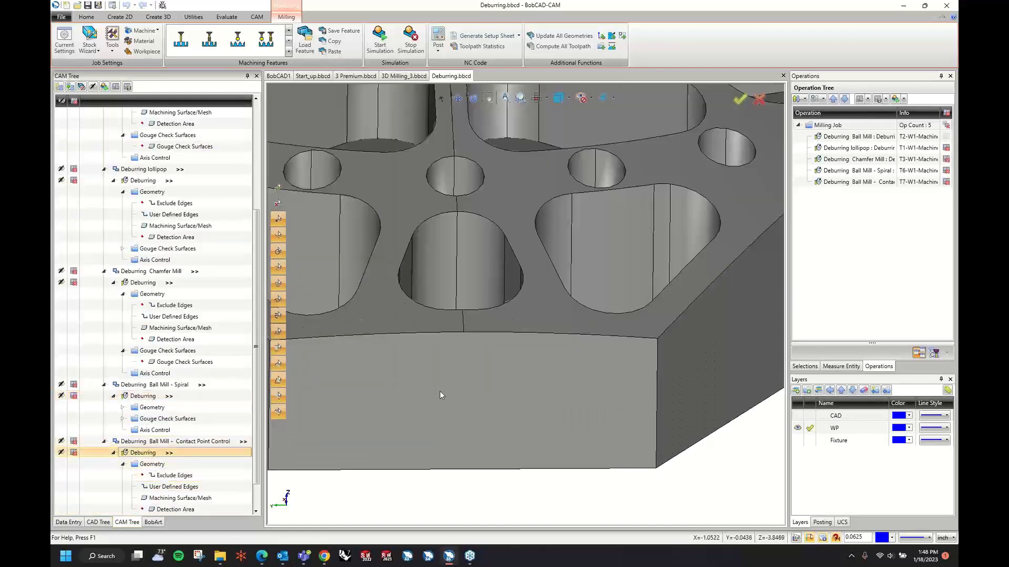
pyautogui.scroll(-7, 439, 391)
pyautogui.scroll(3, 464, 269)
pyautogui.moveTo(447, 256); pyautogui.dragTo(466, 292, button='middle')
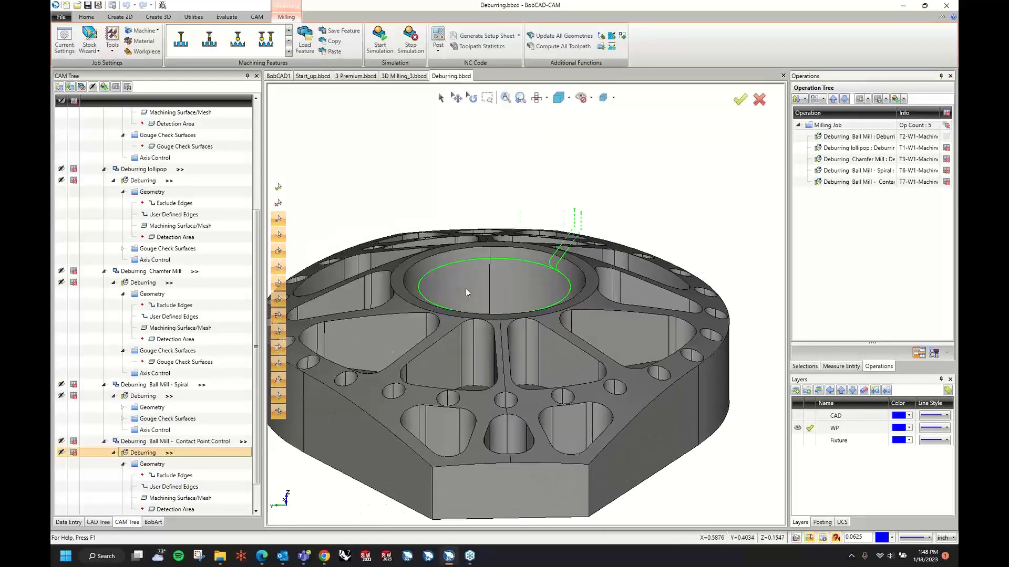
# Step: Turn posting back on for the Contact Point Control, Spiral, Chamfer Mill and lollipop deburring features
pyautogui.click(74, 441)
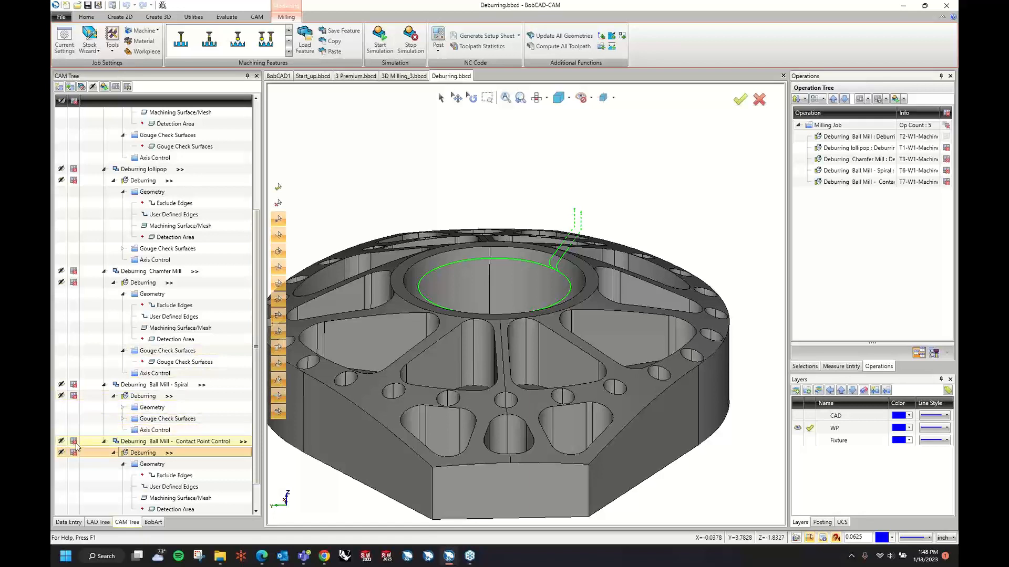
pyautogui.click(74, 385)
pyautogui.click(74, 271)
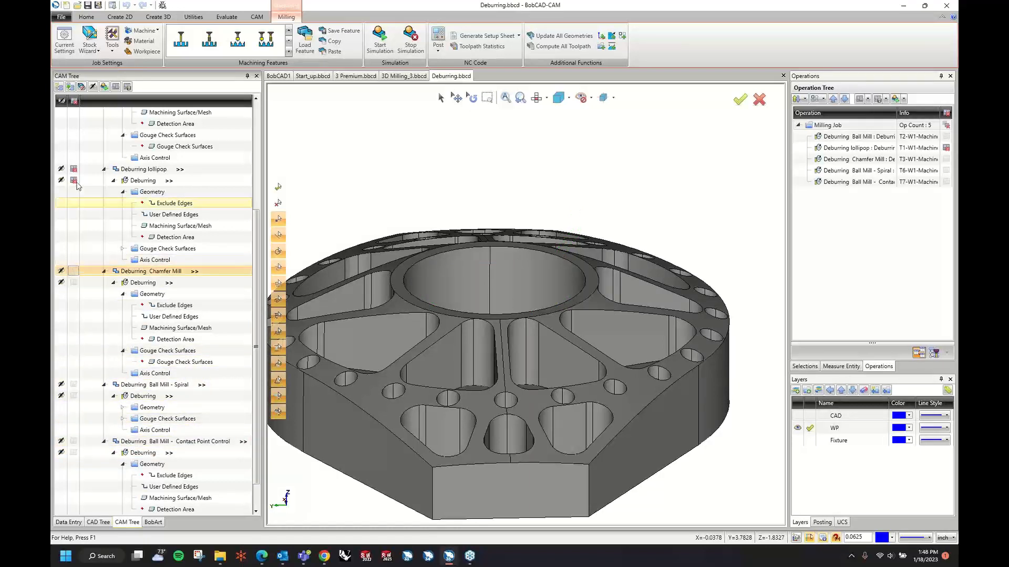
pyautogui.click(74, 168)
pyautogui.scroll(2, 156, 259)
pyautogui.scroll(3, 156, 260)
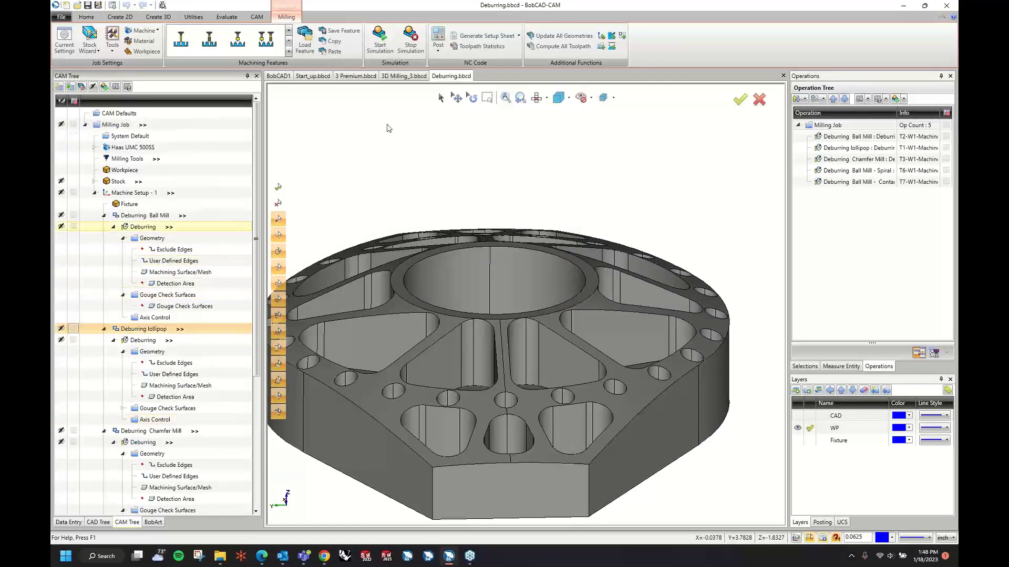
# Step: Start the job simulation and bring up its stop conditions, with Stop on operation change active for all operations
pyautogui.click(378, 36)
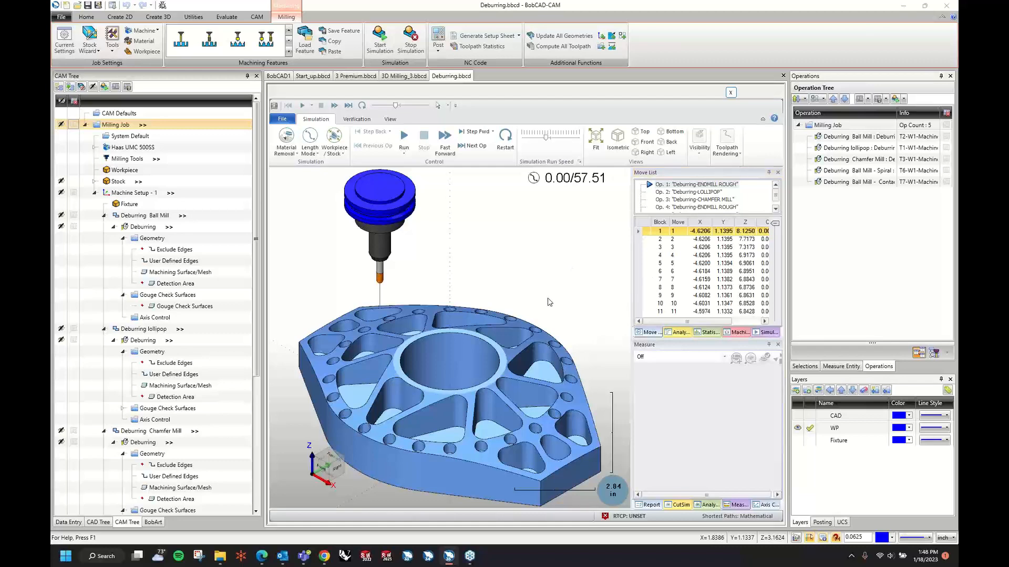
pyautogui.moveTo(548, 296); pyautogui.dragTo(592, 320, button='middle')
pyautogui.scroll(2, 541, 308)
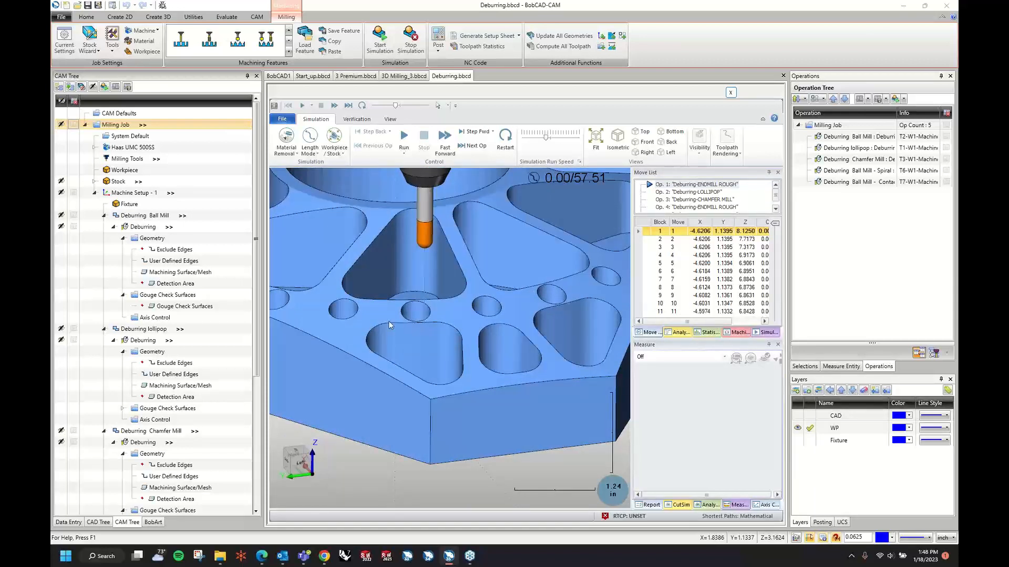
pyautogui.click(728, 333)
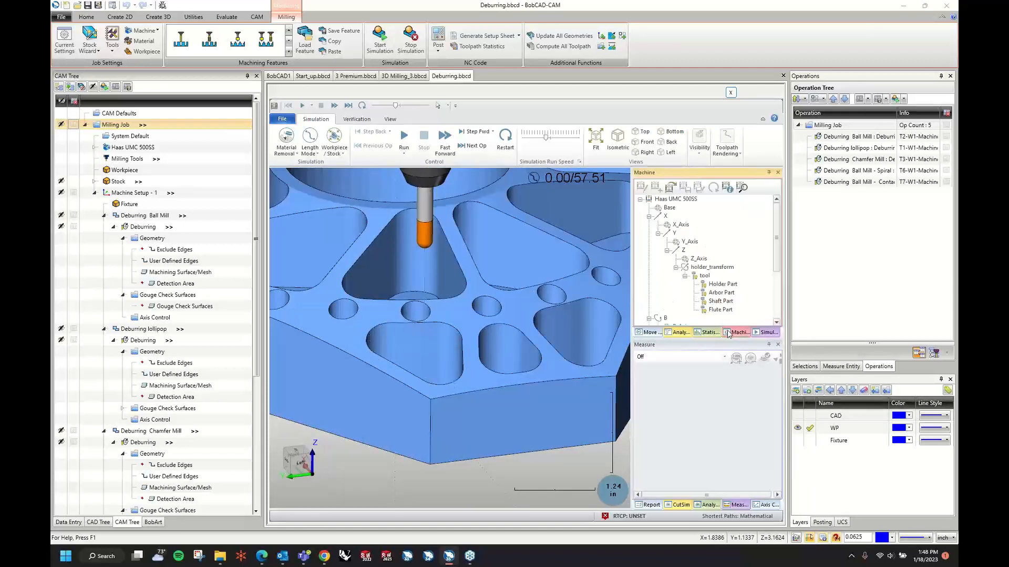
pyautogui.click(762, 333)
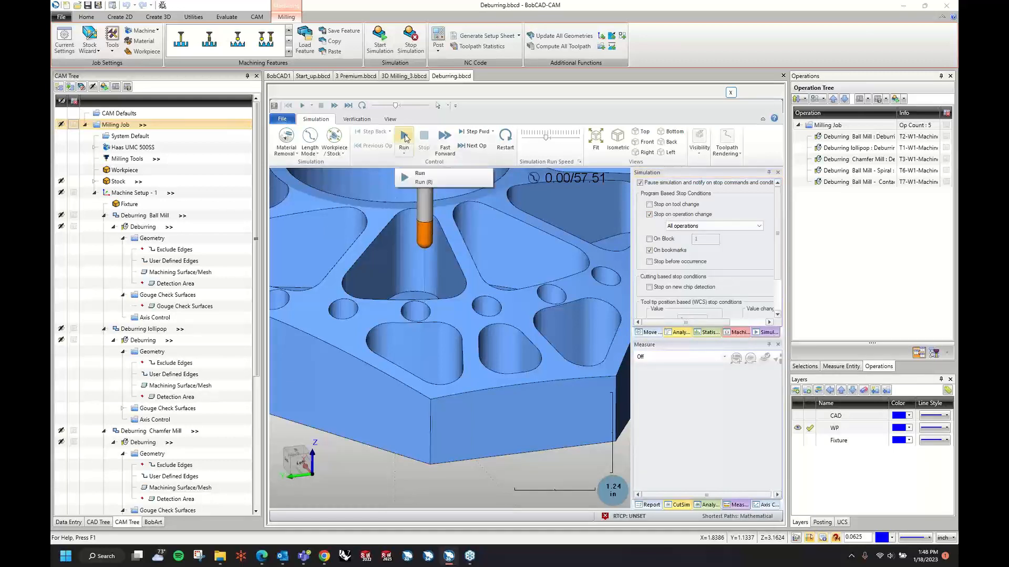
# Step: Simulate the first Ball Mill deburring operation, halt at the operation change, and inspect the deburred triangular pocket edge
pyautogui.click(404, 137)
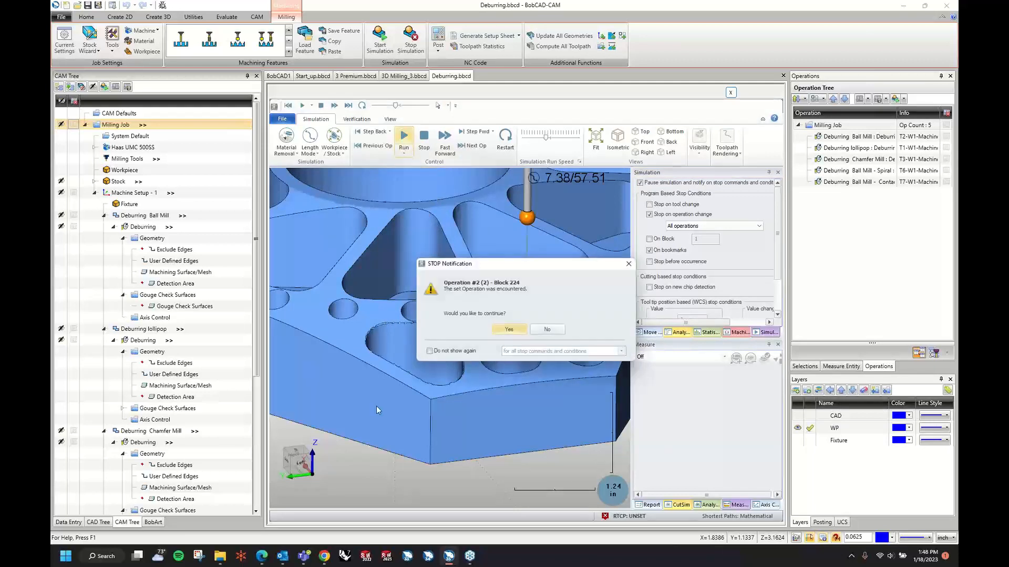
pyautogui.click(554, 329)
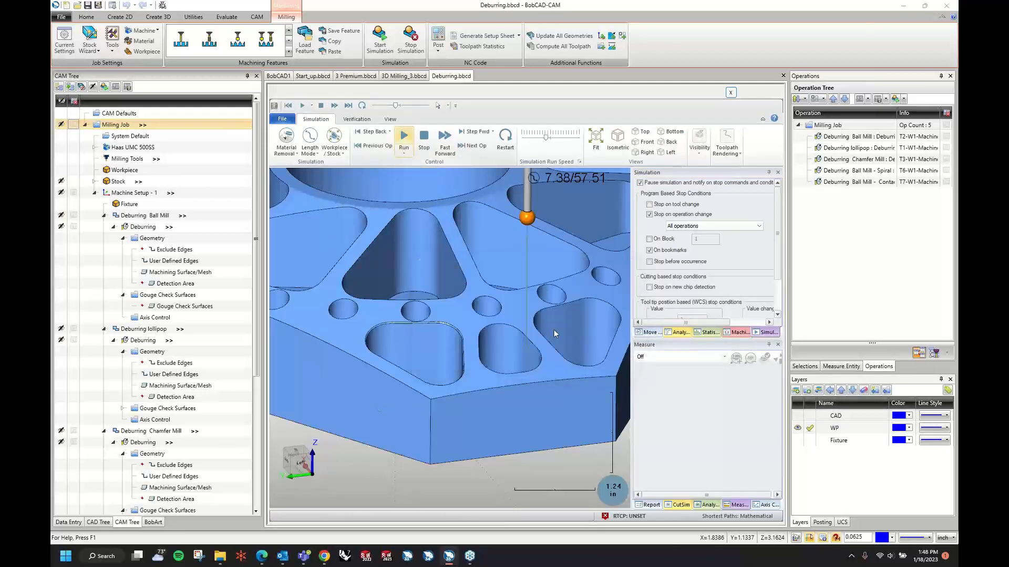
pyautogui.scroll(6, 415, 354)
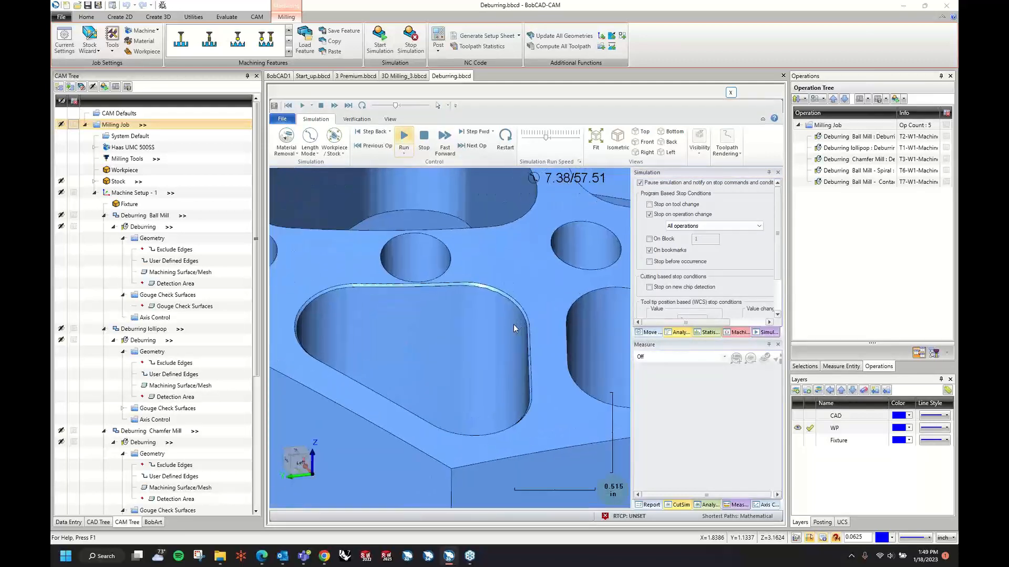
pyautogui.scroll(-1, 564, 388)
pyautogui.moveTo(563, 388); pyautogui.dragTo(538, 376, button='middle')
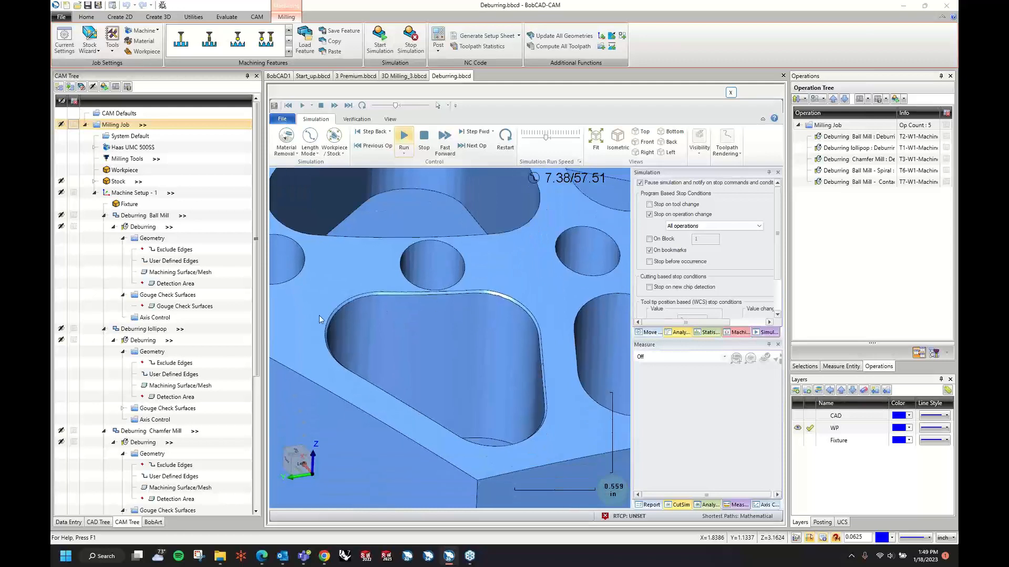
pyautogui.scroll(-4, 528, 344)
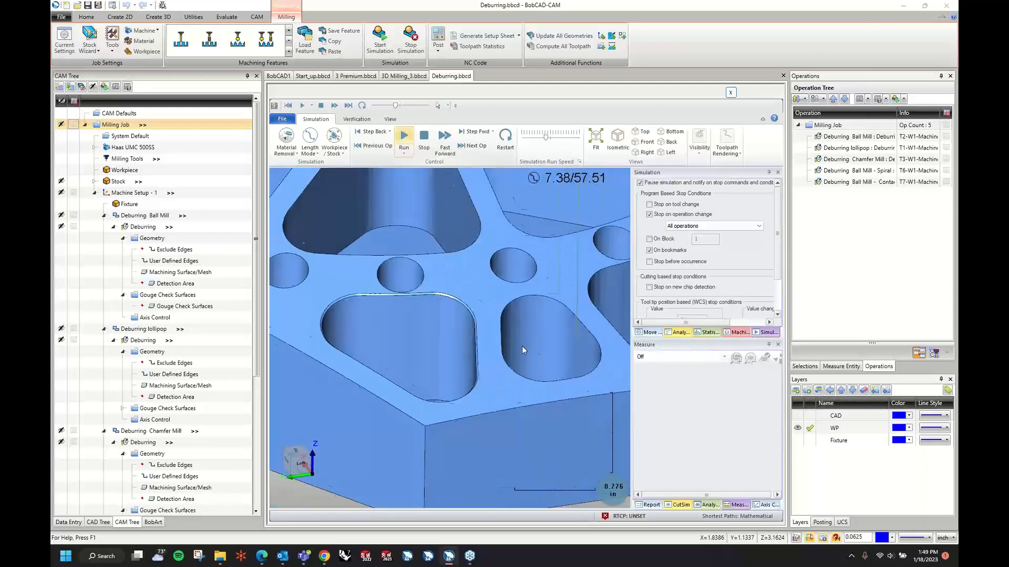
# Step: Slow the simulation slightly, simulate the lollipop deburring operation, and inspect the middle pocket's edge
pyautogui.moveTo(545, 138); pyautogui.dragTo(541, 139)
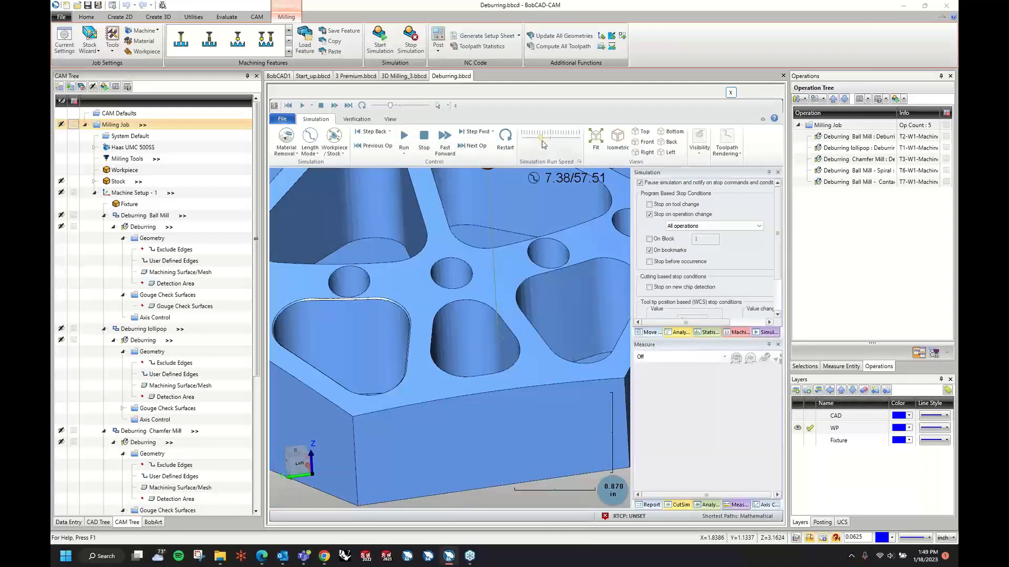
pyautogui.scroll(-3, 440, 221)
pyautogui.moveTo(440, 220); pyautogui.dragTo(435, 247, button='middle')
pyautogui.click(403, 138)
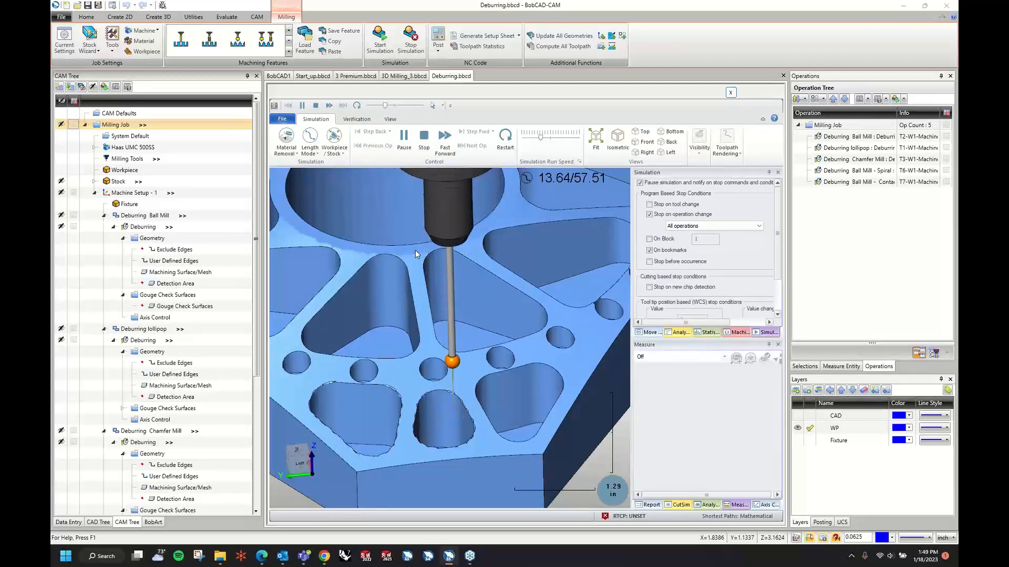
pyautogui.click(510, 329)
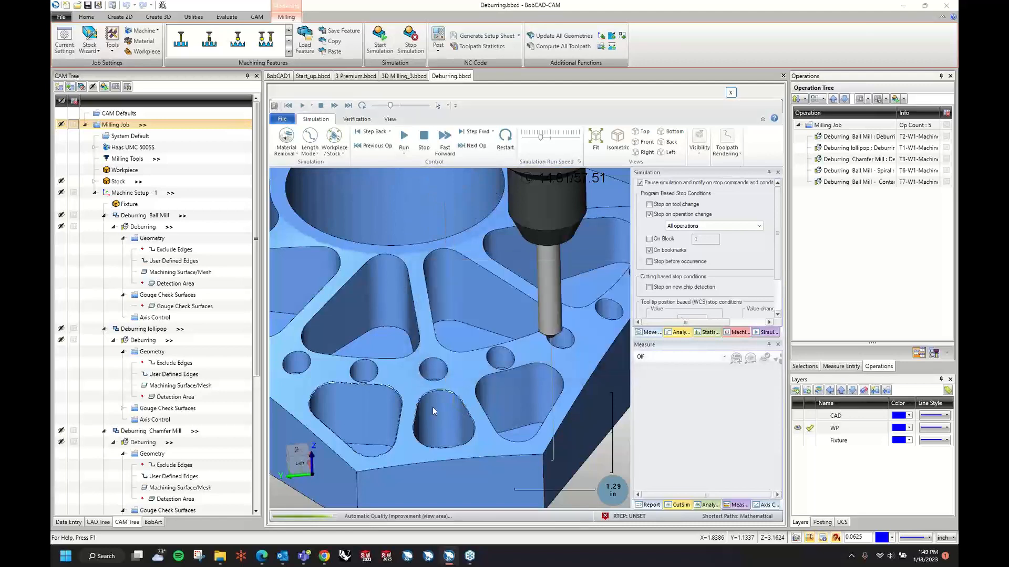
pyautogui.scroll(3, 428, 451)
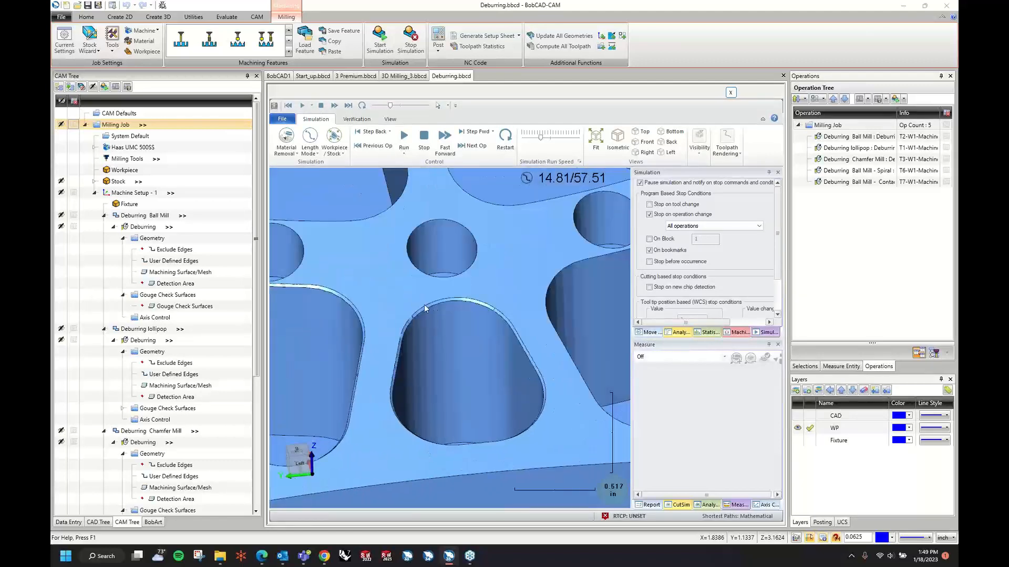
pyautogui.scroll(-3, 341, 362)
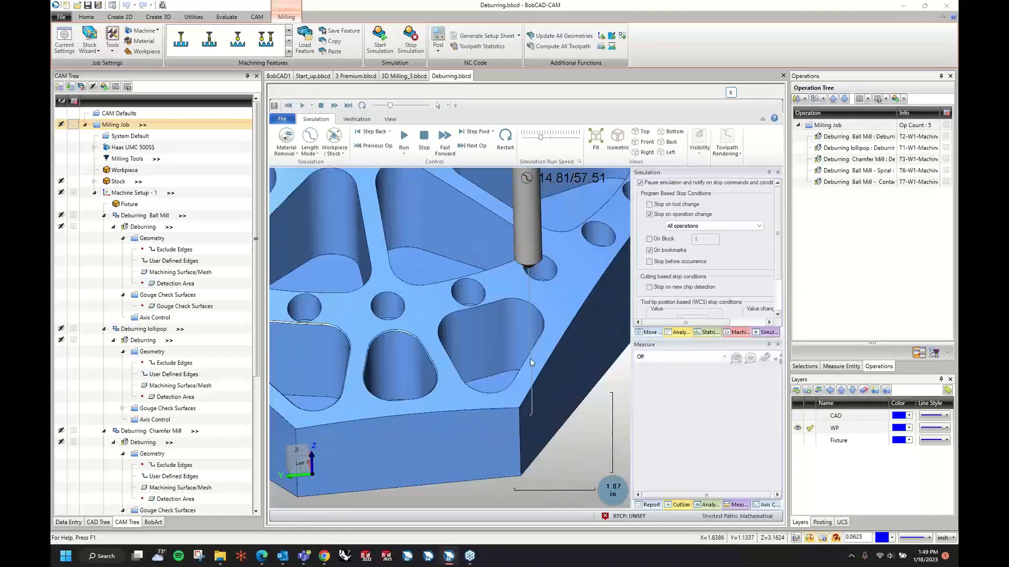
# Step: Simulate the Chamfer Mill deburring operation, halt at the operation change, and inspect the part's outer top edge
pyautogui.click(404, 137)
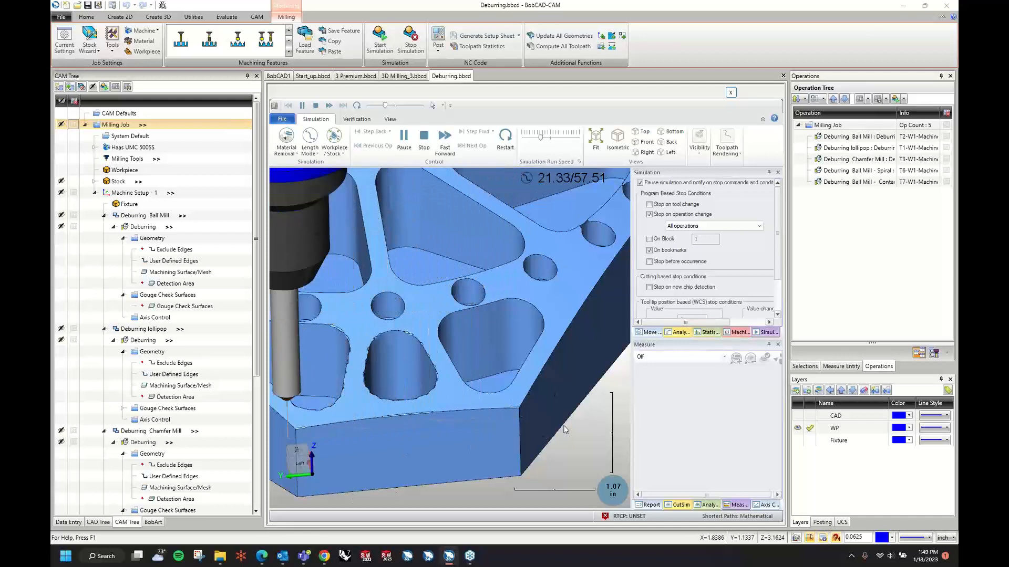
pyautogui.click(548, 329)
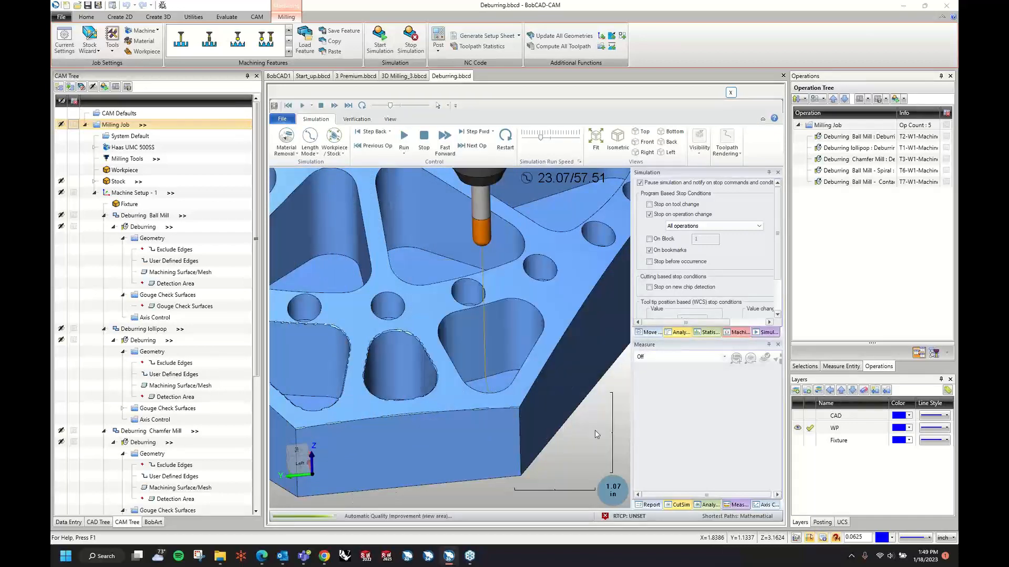
pyautogui.scroll(3, 573, 374)
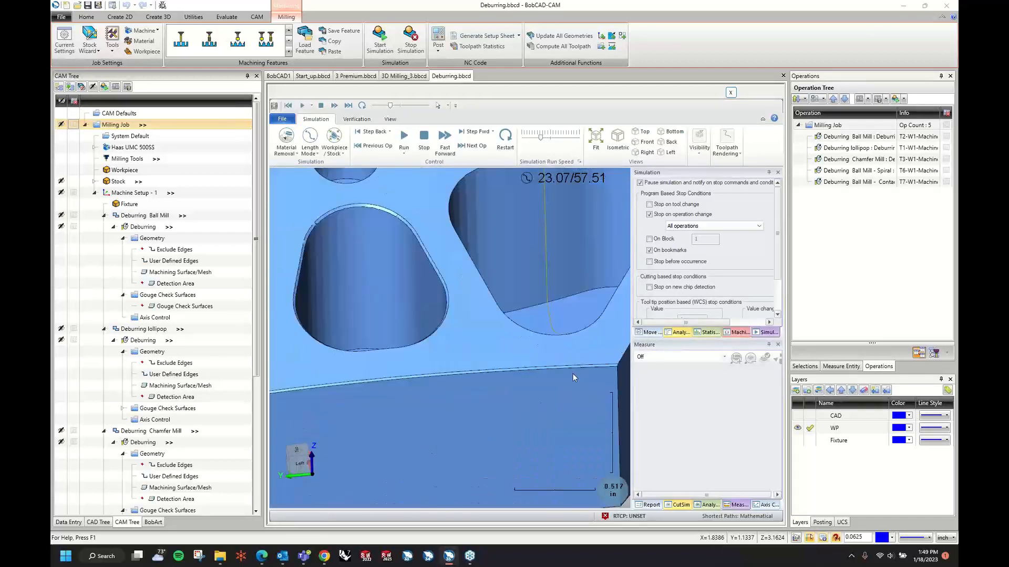
pyautogui.scroll(-3, 572, 373)
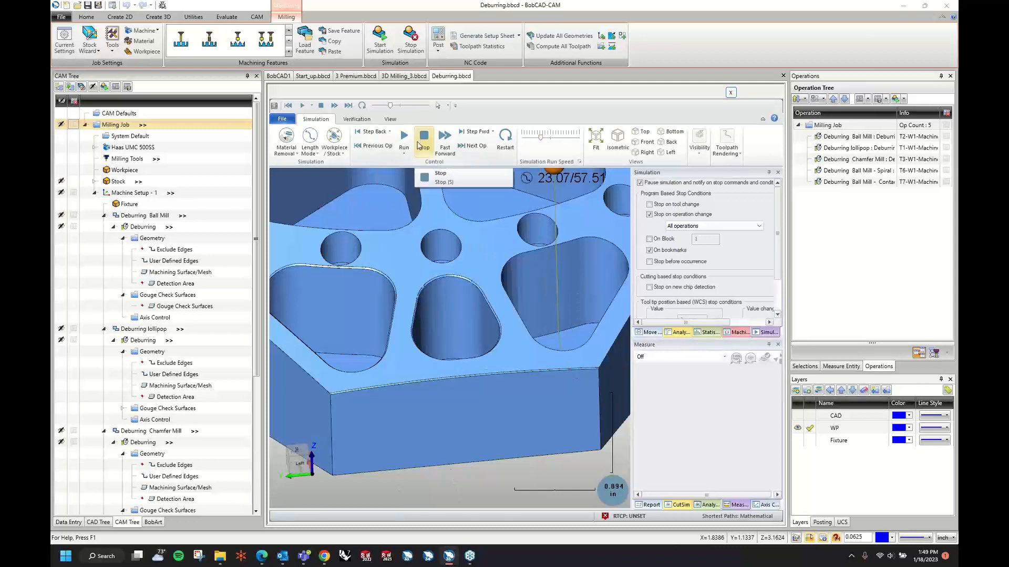
# Step: Simulate the spiral Ball Mill deburring operation, halt at the operation change, and inspect the edge of the pocket it cut
pyautogui.click(404, 138)
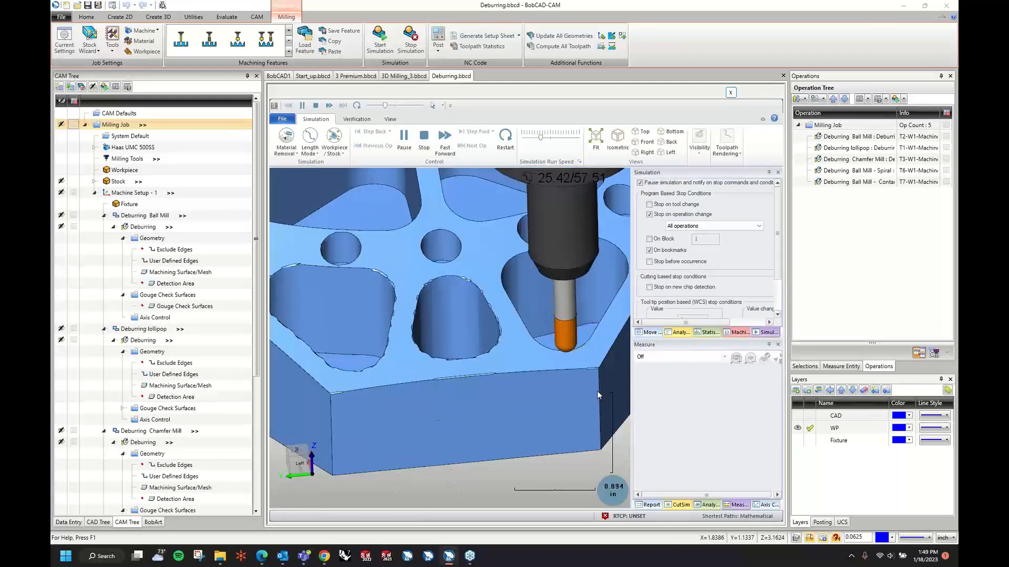
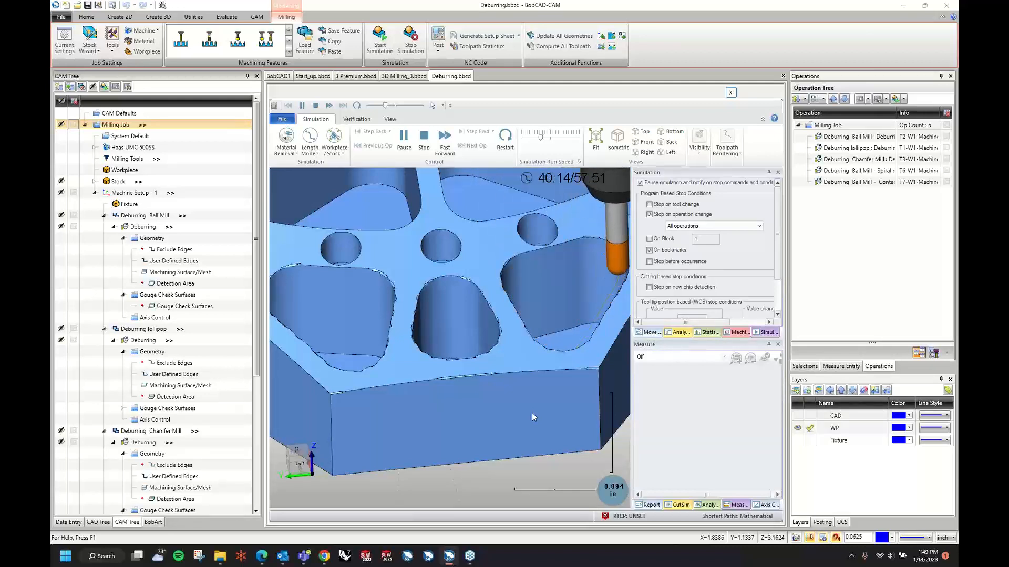
pyautogui.moveTo(532, 376); pyautogui.dragTo(453, 383, button='middle')
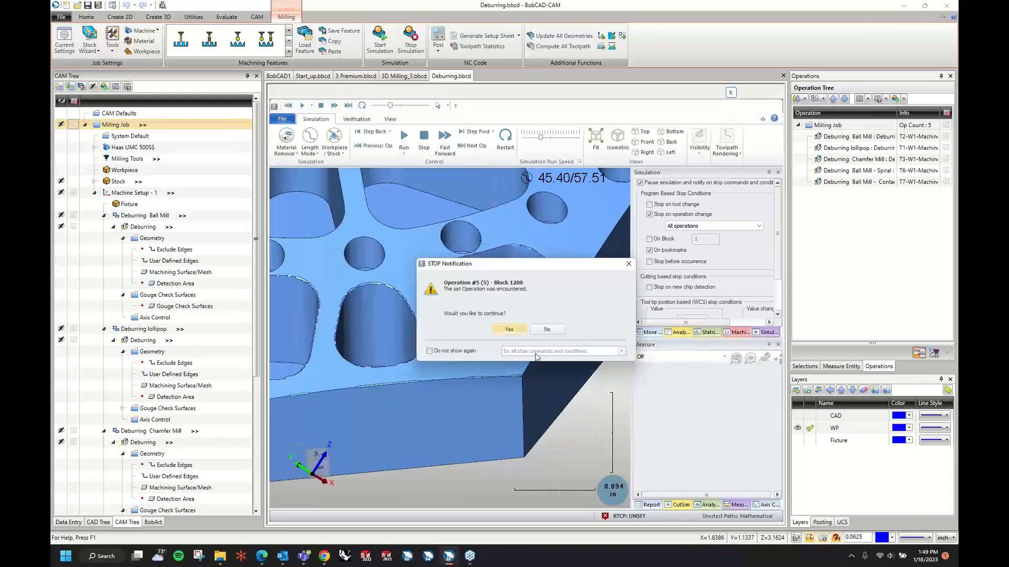
pyautogui.click(547, 329)
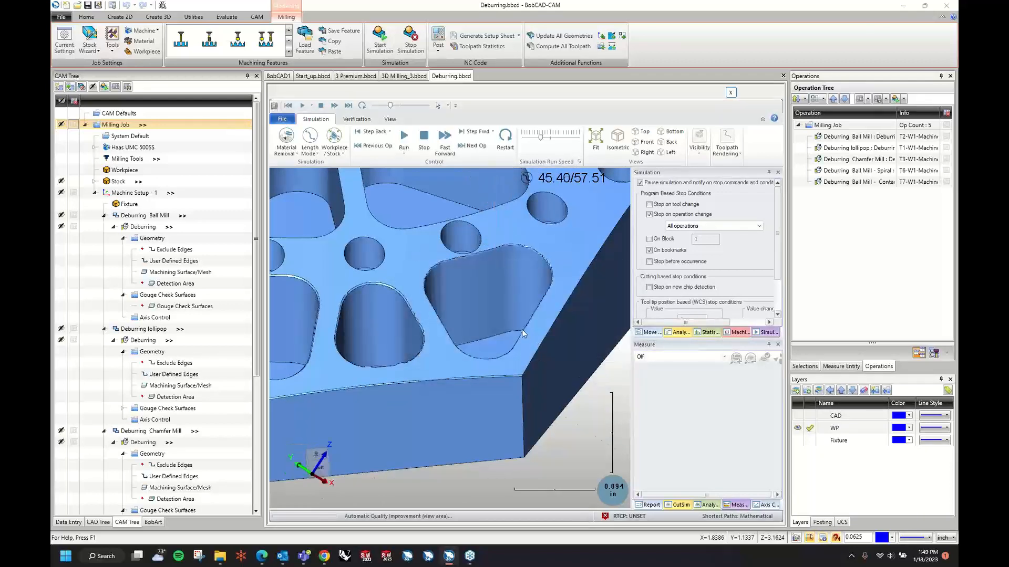
pyautogui.scroll(5, 519, 305)
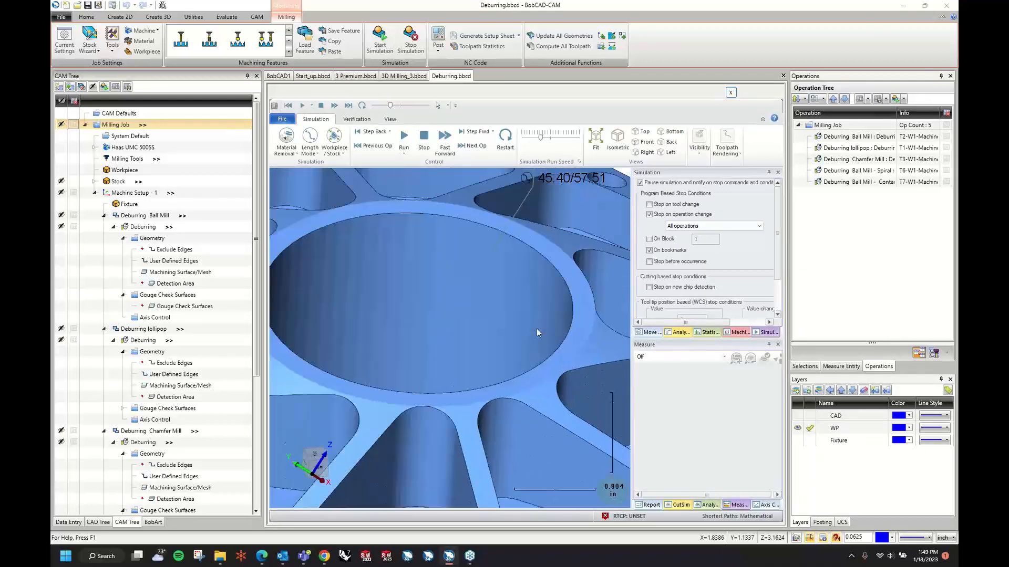
# Step: Simulate the contact point control Ball Mill deburring operation to its end and inspect the edge of the central bore
pyautogui.scroll(-5, 537, 329)
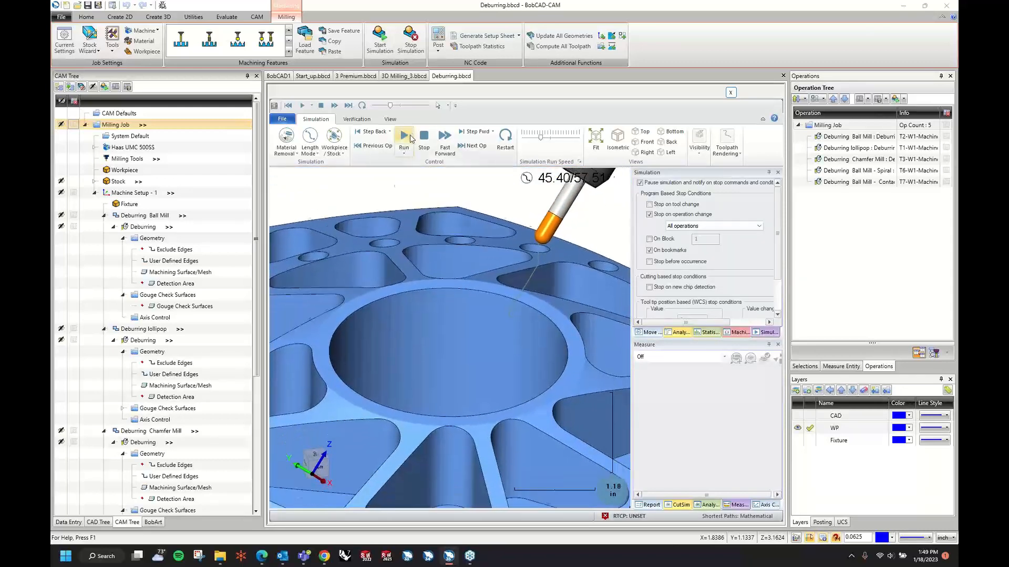
pyautogui.click(404, 138)
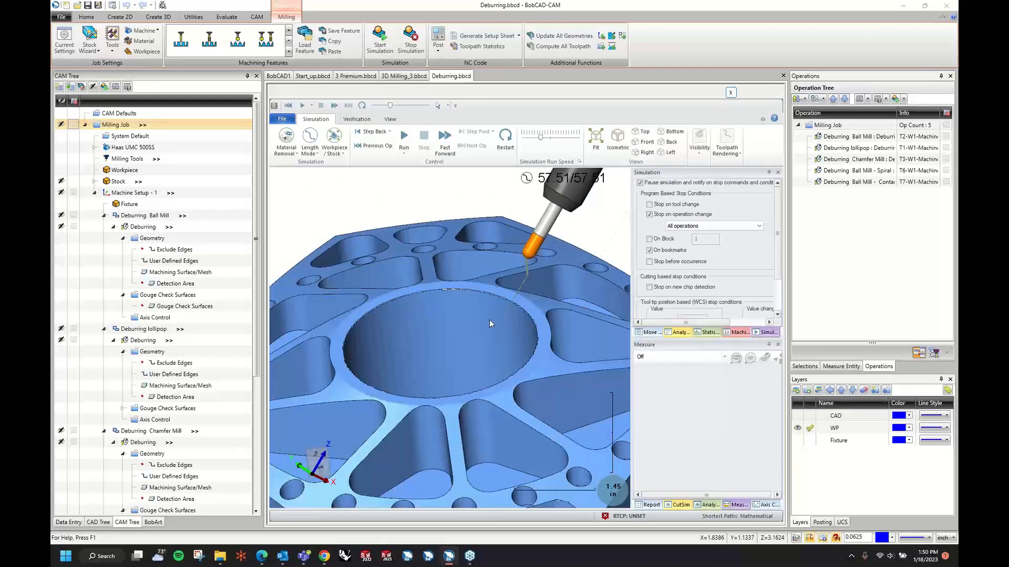
pyautogui.scroll(5, 489, 320)
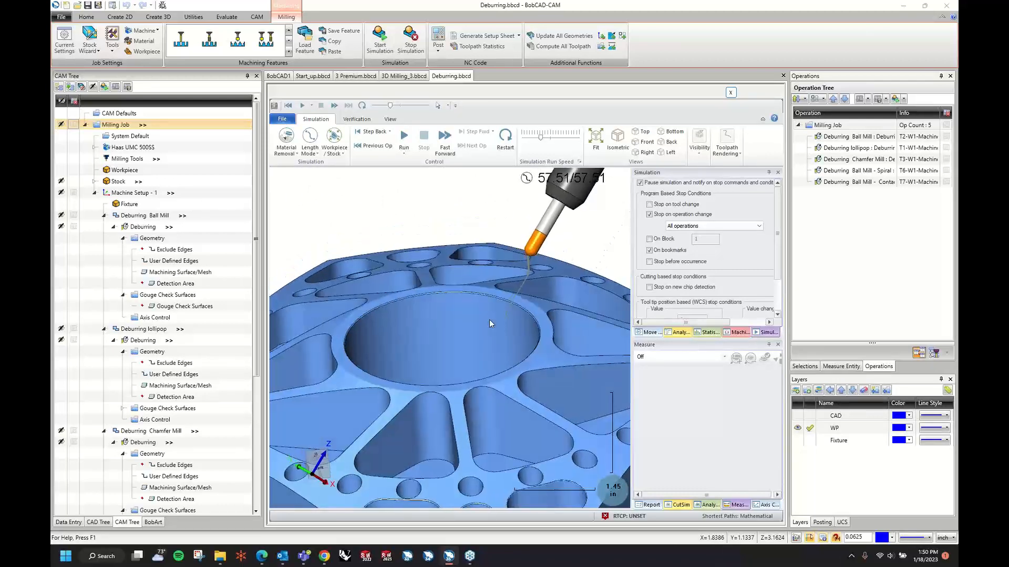
pyautogui.moveTo(540, 326); pyautogui.dragTo(460, 336, button='middle')
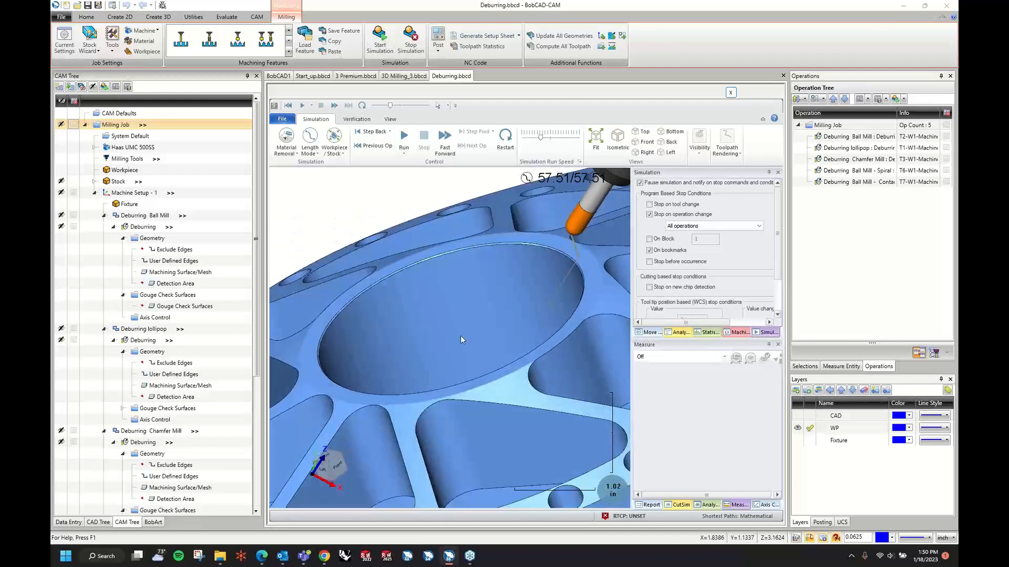
# Step: Exit the simulation, copy the selected part from Deburring.bbcd, and paste it into the empty BobCAD1 document
pyautogui.click(733, 93)
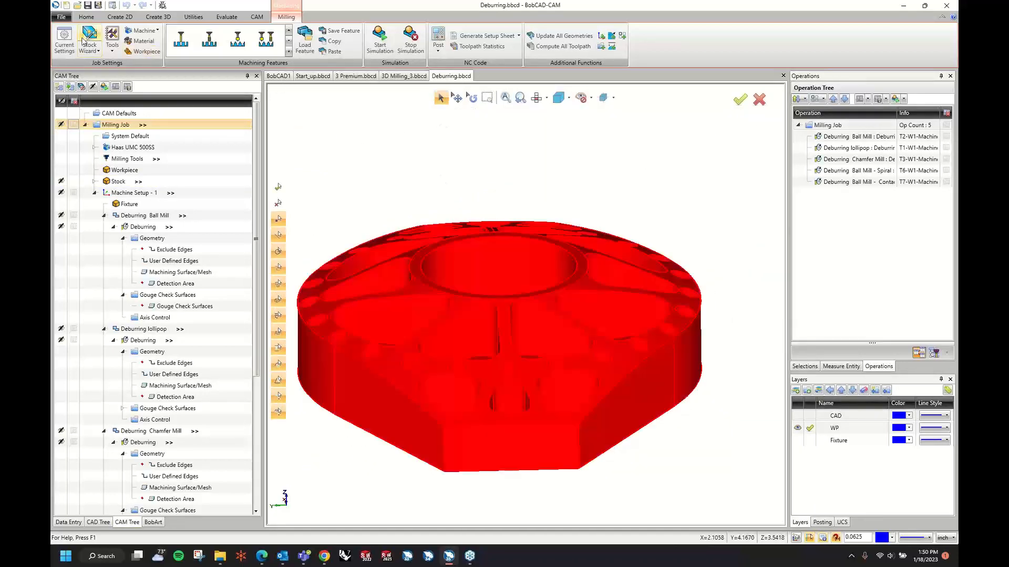
pyautogui.click(86, 17)
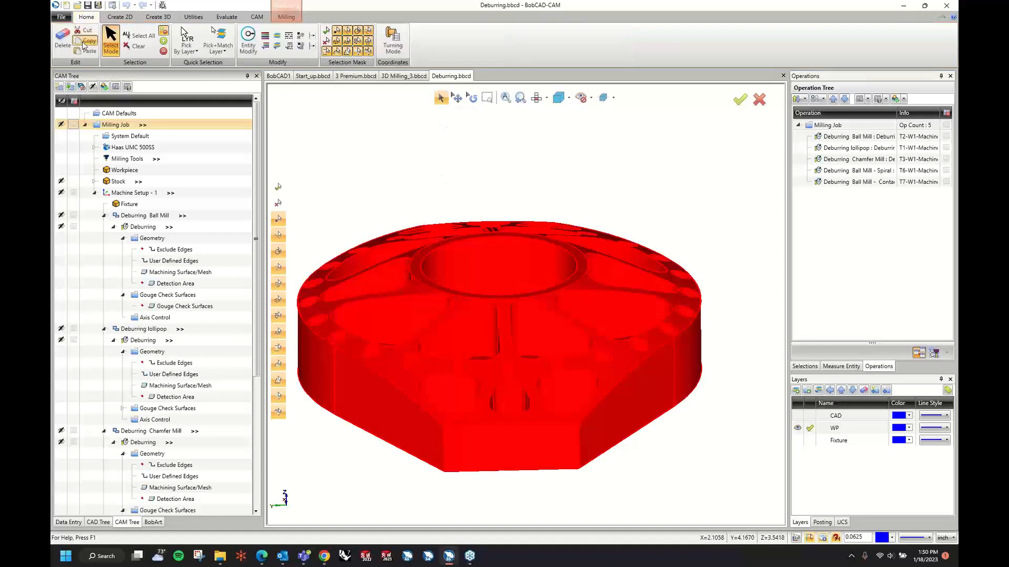
pyautogui.click(287, 77)
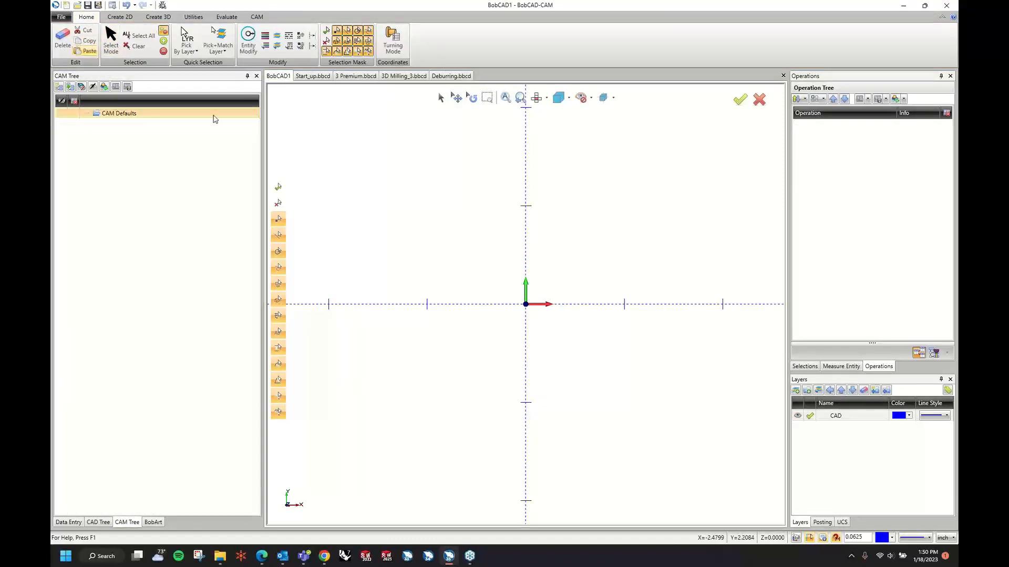
pyautogui.scroll(-8, 493, 265)
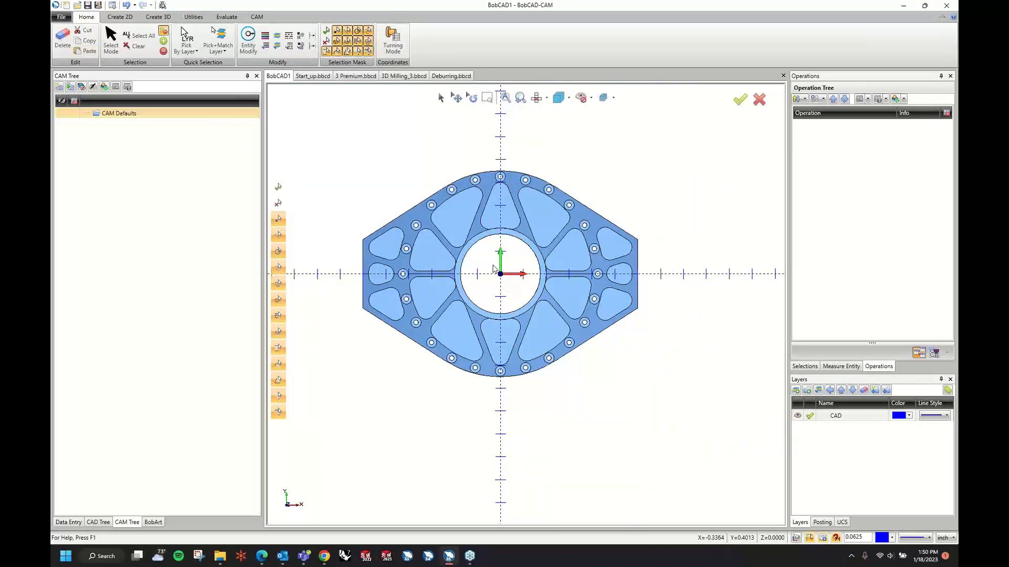
pyautogui.moveTo(492, 269); pyautogui.dragTo(247, 445, button='middle')
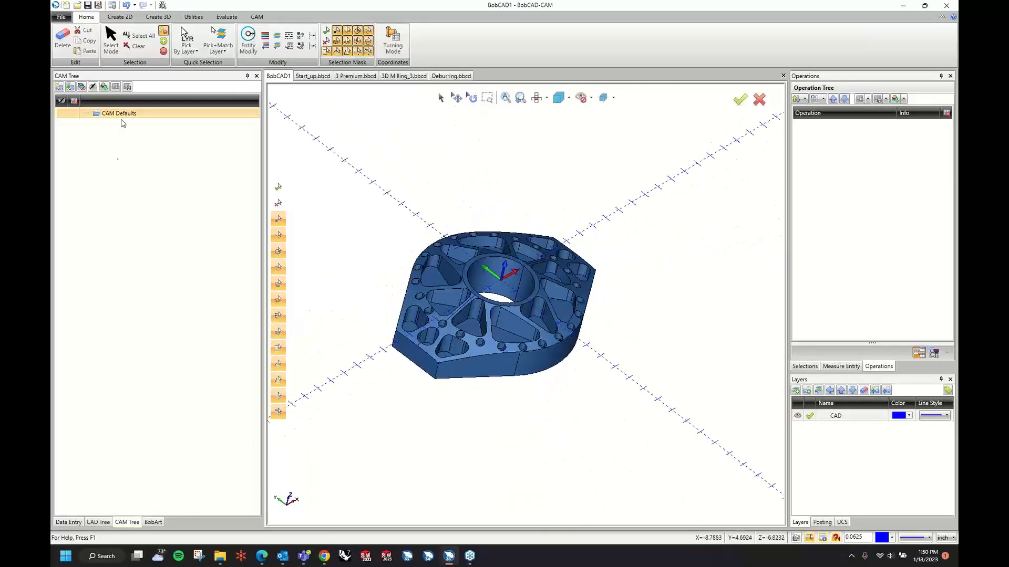
# Step: Create a new milling job with the Haas UMC 500SS machine and the System Default template, continuing to the Stock Wizard
pyautogui.rightClick(126, 116)
pyautogui.click(139, 114)
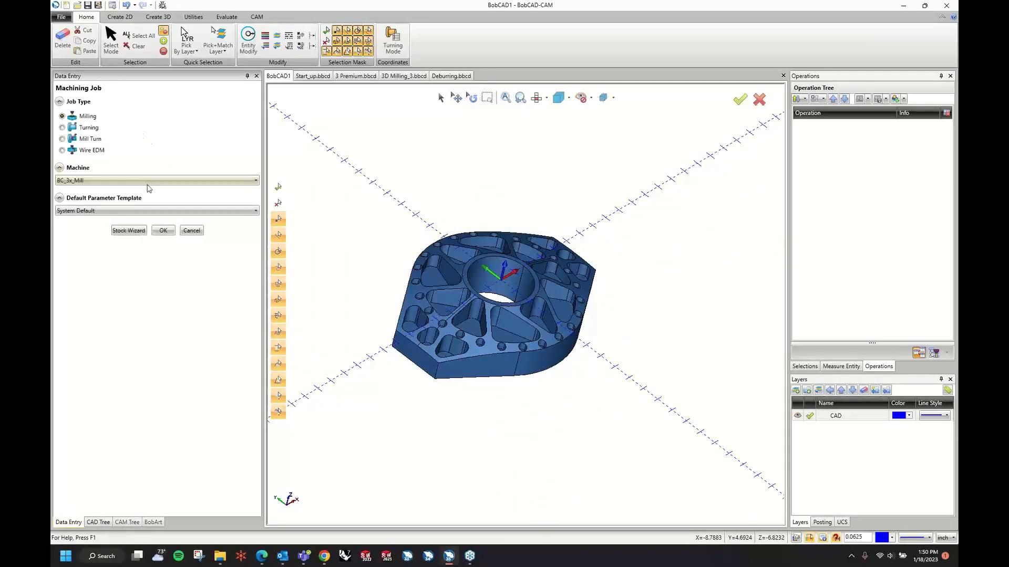
pyautogui.click(150, 181)
pyautogui.scroll(-6, 156, 242)
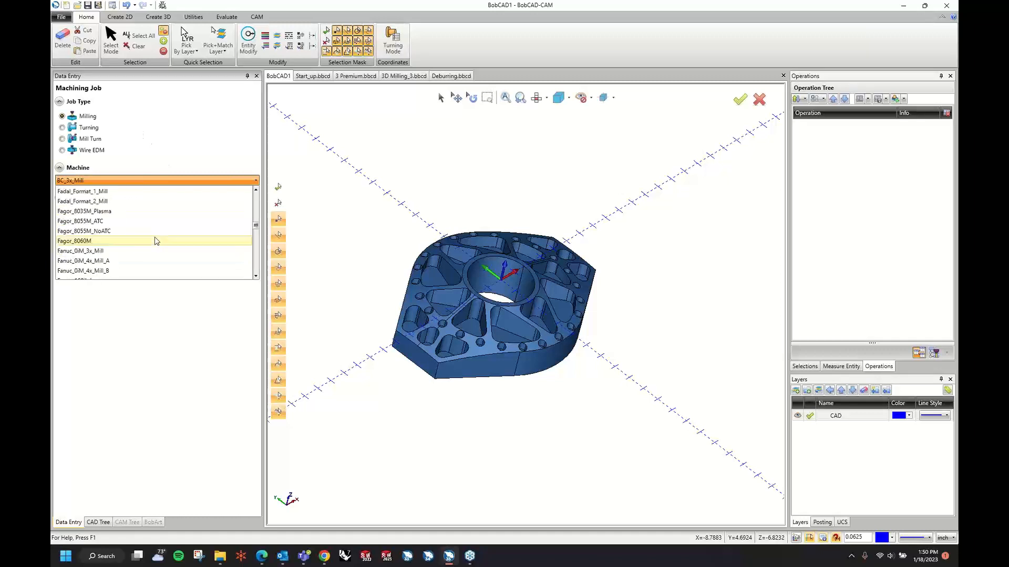
pyautogui.click(151, 243)
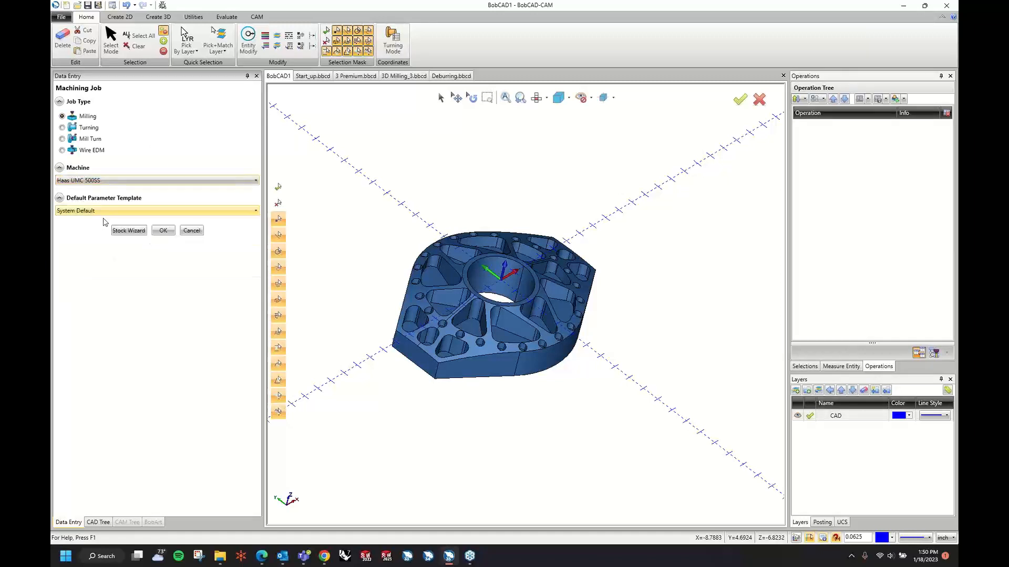
pyautogui.click(141, 231)
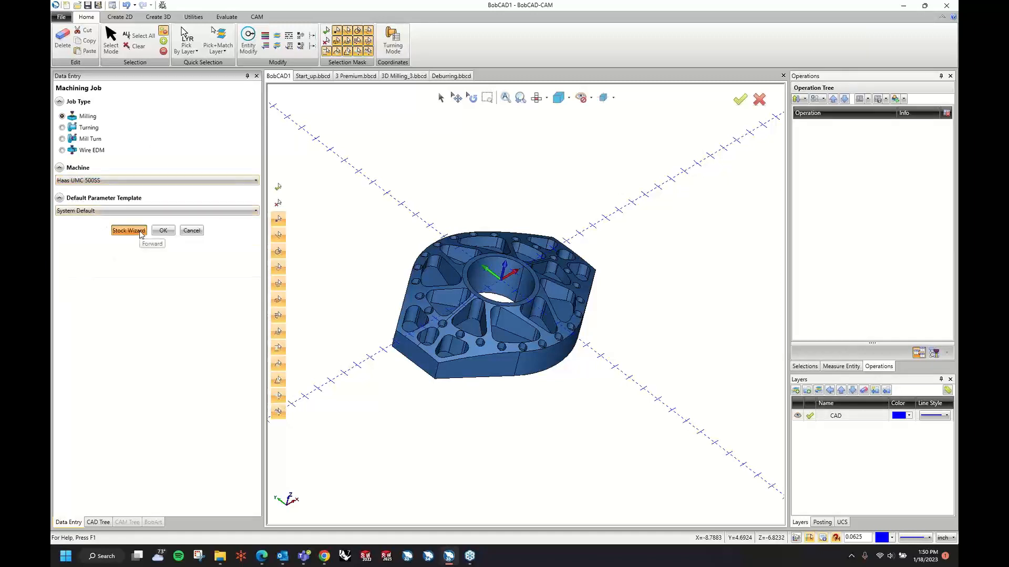
# Step: Assign the part as the workpiece and define the stock as a solid body calculated from the same part
pyautogui.click(417, 266)
pyautogui.click(129, 171)
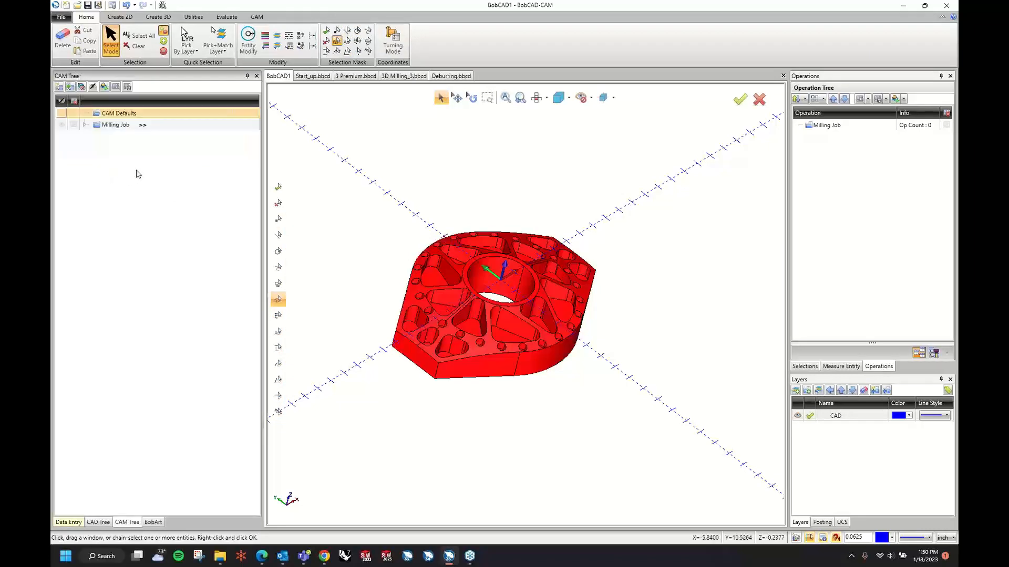
pyautogui.click(113, 116)
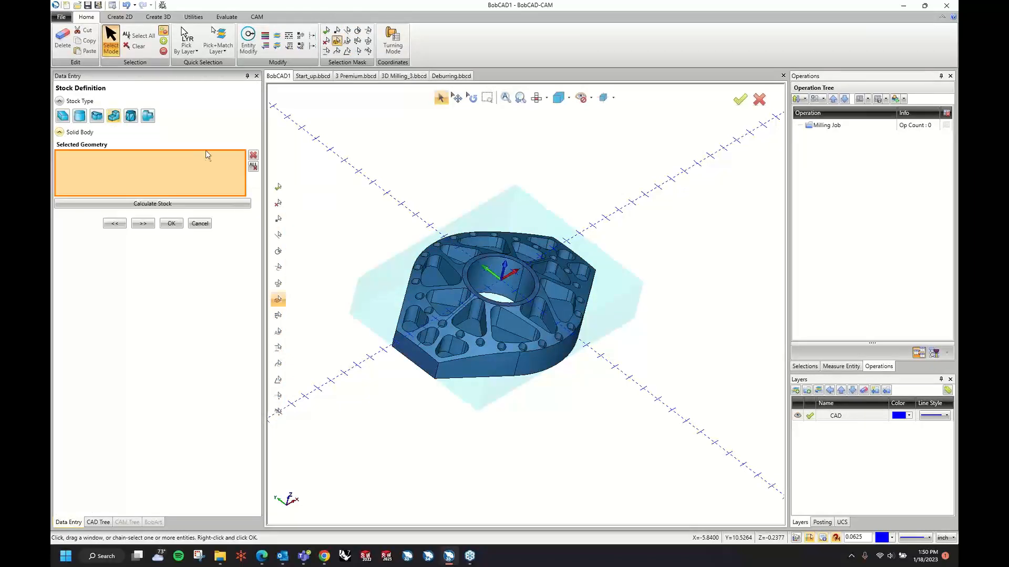
pyautogui.click(424, 268)
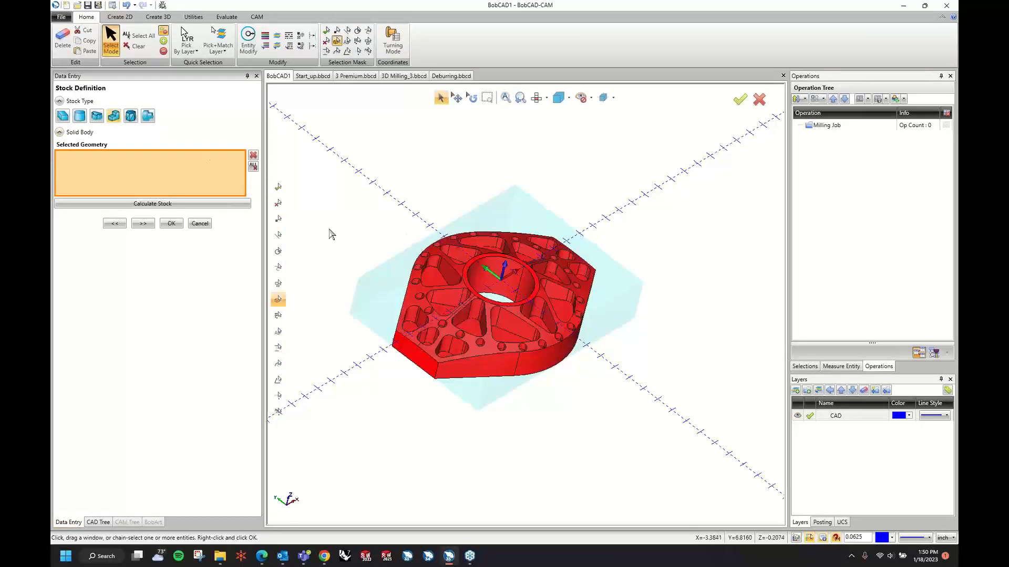
pyautogui.click(149, 204)
pyautogui.click(143, 224)
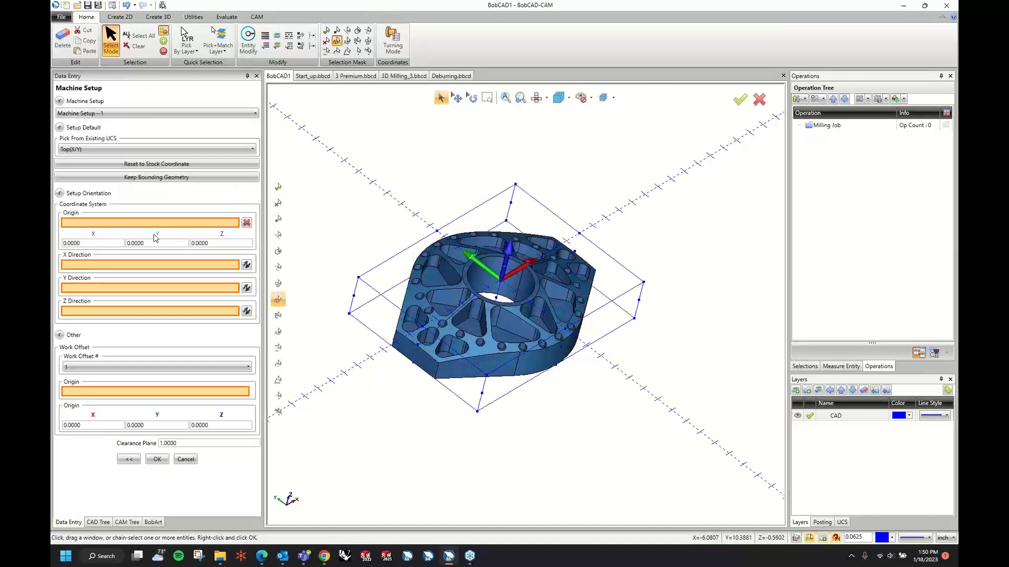
# Step: Place work offset 1 of Machine Setup - 1 at the bottom centre point of the bounding geometry and complete the setup
pyautogui.click(126, 223)
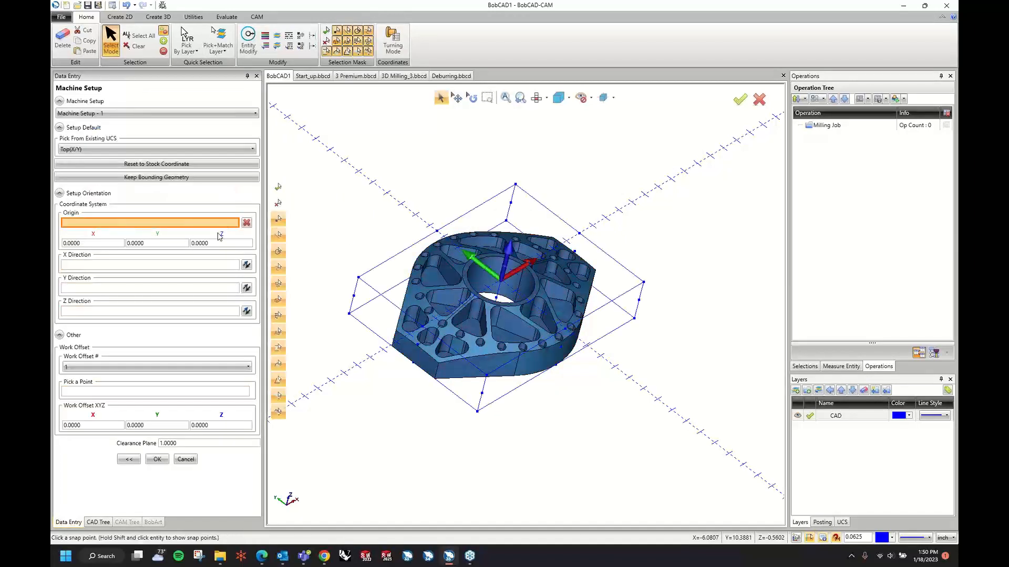
pyautogui.click(120, 393)
pyautogui.moveTo(373, 450); pyautogui.dragTo(336, 440, button='middle')
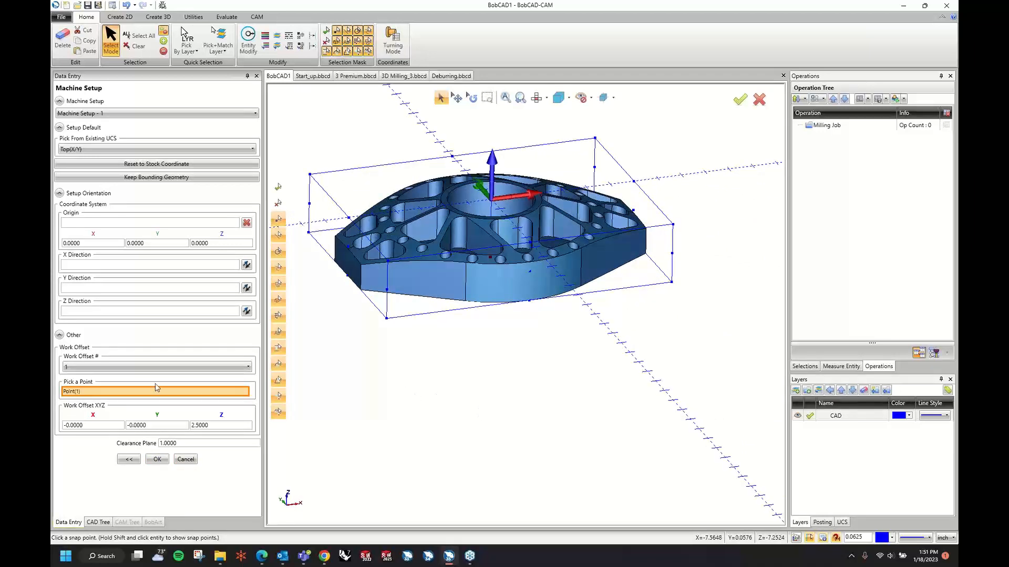
pyautogui.moveTo(558, 354); pyautogui.dragTo(514, 248, button='middle')
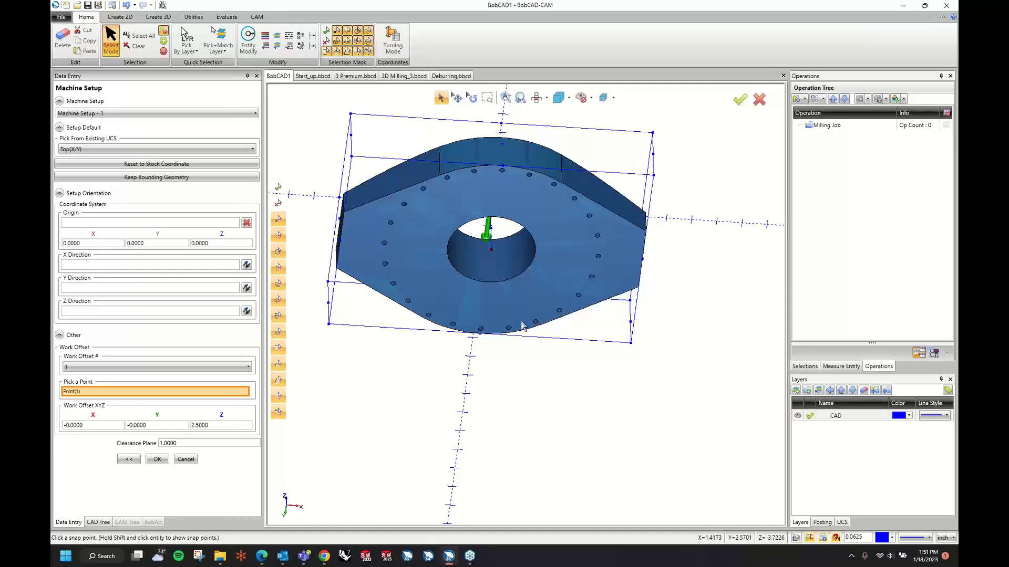
pyautogui.moveTo(521, 326); pyautogui.dragTo(513, 399, button='middle')
pyautogui.click(157, 460)
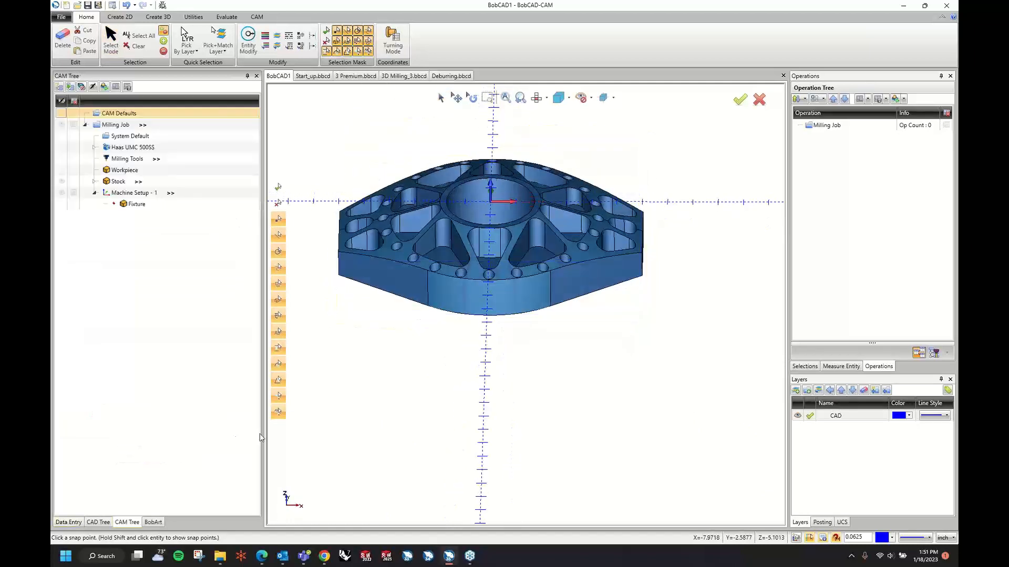
# Step: Add a Mill Multiaxis feature to Machine Setup - 1 with the Deburring toolpath, keeping the default post settings
pyautogui.rightClick(146, 193)
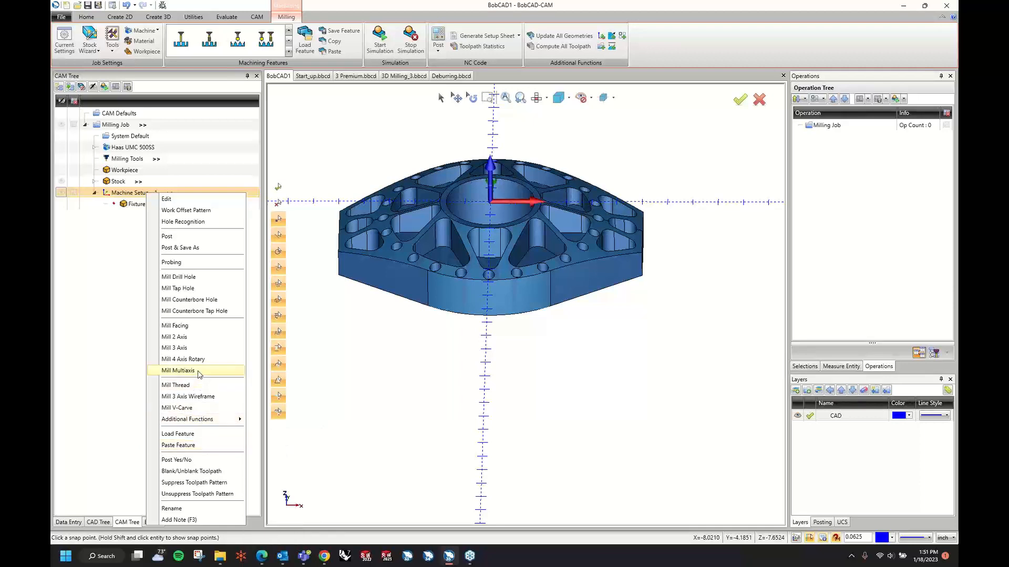
pyautogui.click(199, 374)
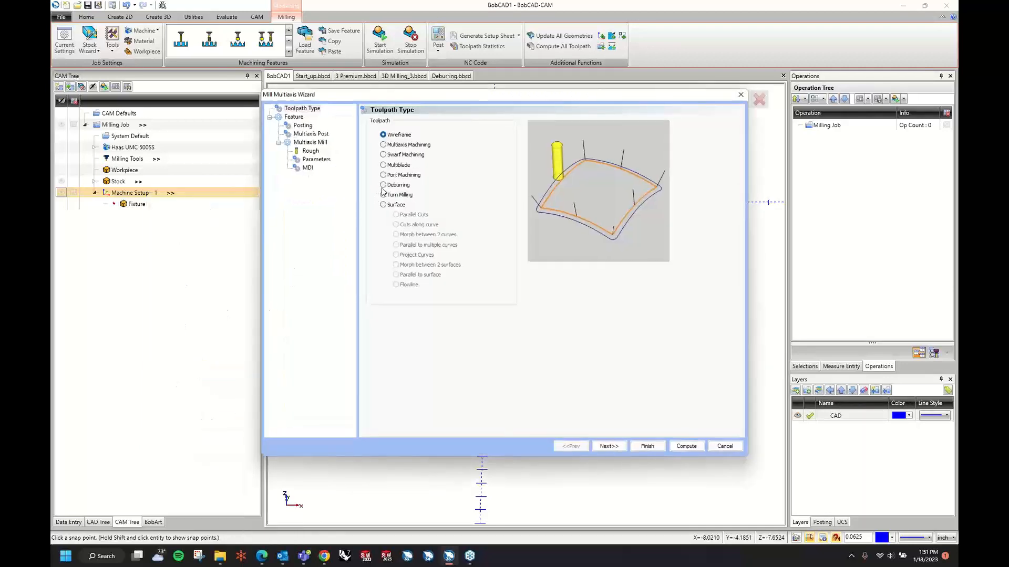
pyautogui.click(608, 446)
pyautogui.click(608, 446)
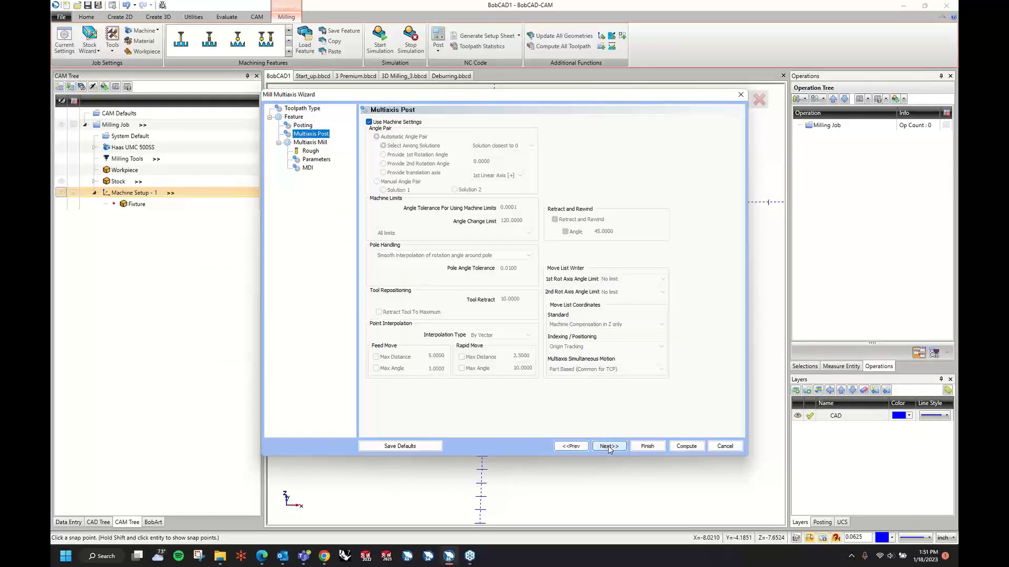
pyautogui.click(607, 446)
# Step: Add the .625D lollipop tool with the 0.3750 shaft from the tool library to the tool crib
pyautogui.click(403, 124)
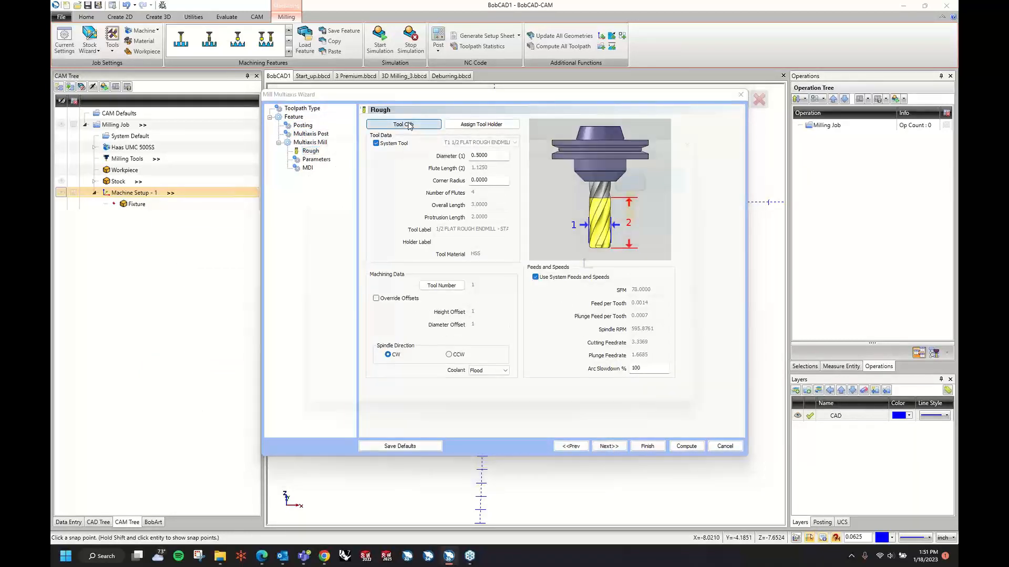
pyautogui.click(336, 184)
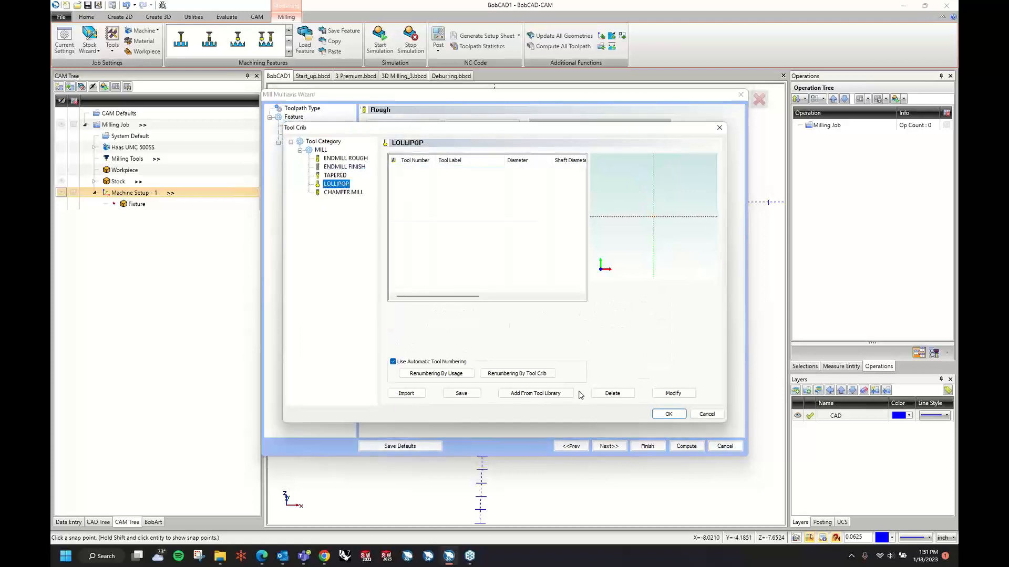
pyautogui.click(562, 394)
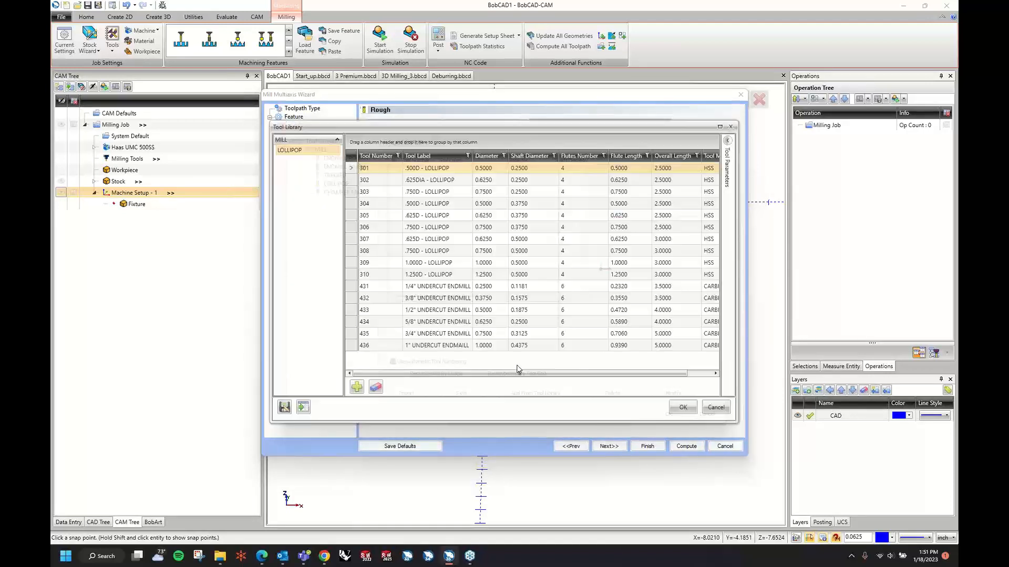
pyautogui.click(443, 220)
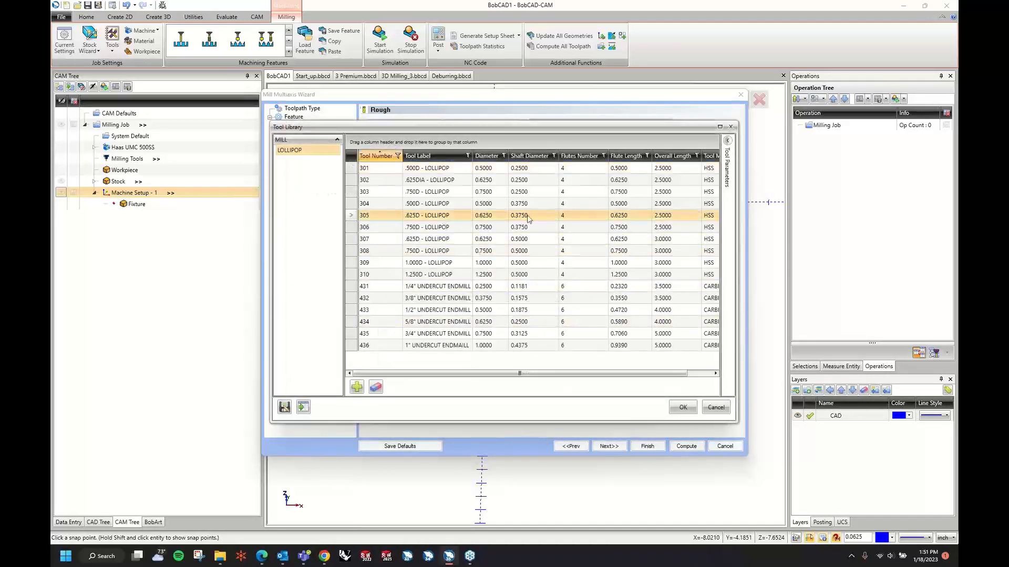
pyautogui.click(682, 407)
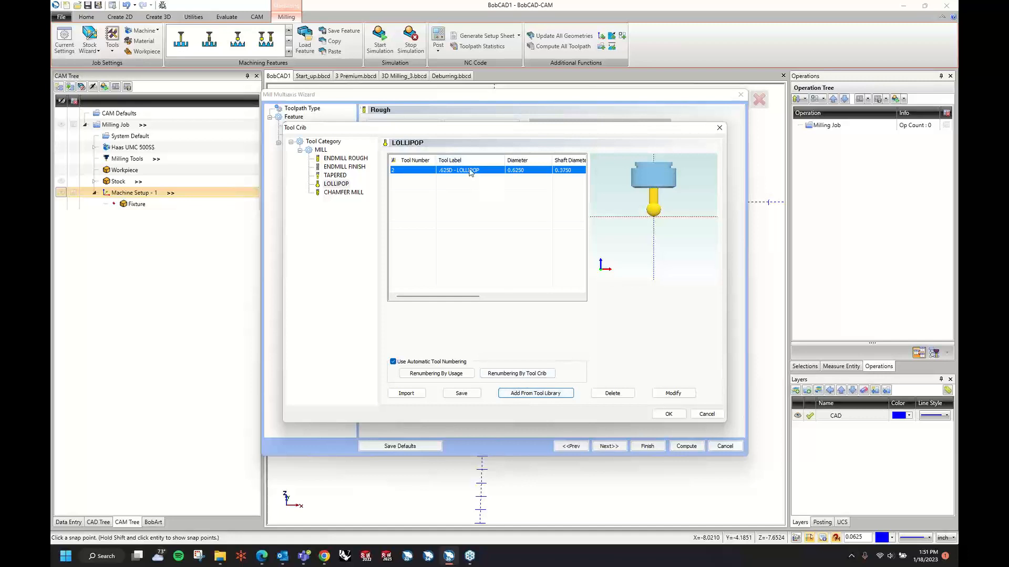
# Step: Add the .500D lollipop tool with the 0.2500 shaft from the tool library and use it for the deburring feature
pyautogui.click(515, 392)
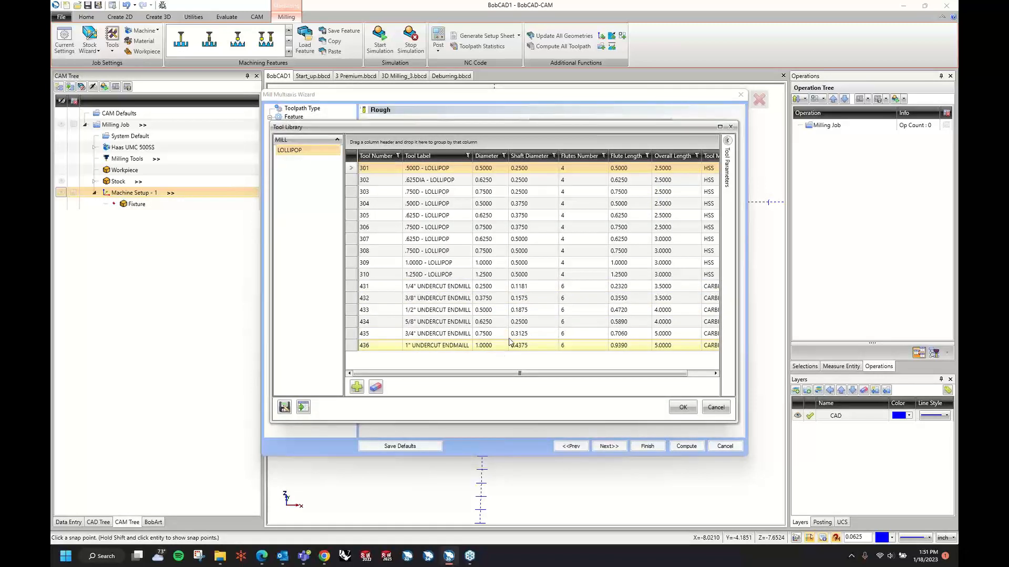
pyautogui.moveTo(510, 373); pyautogui.dragTo(618, 373)
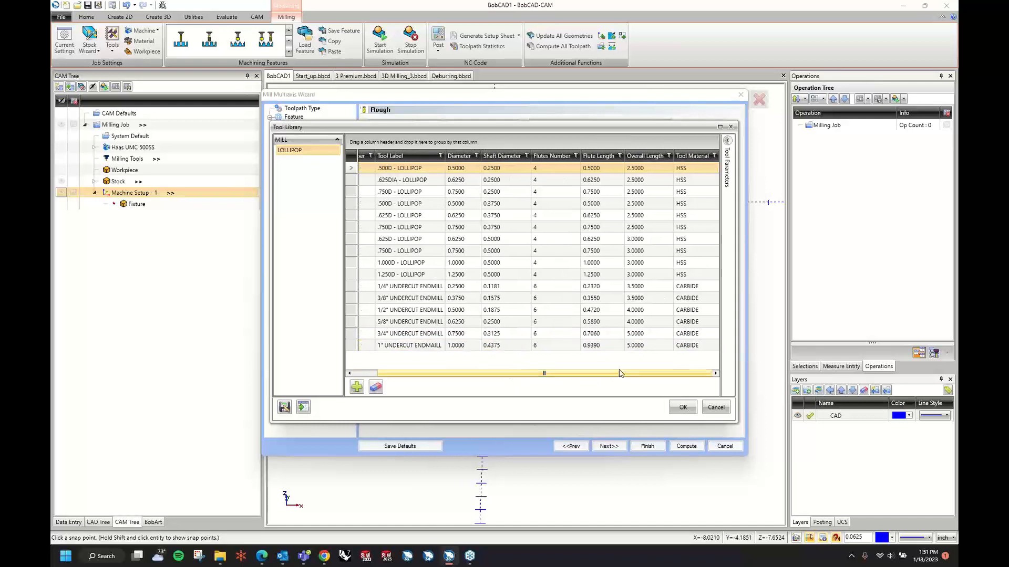
pyautogui.click(642, 347)
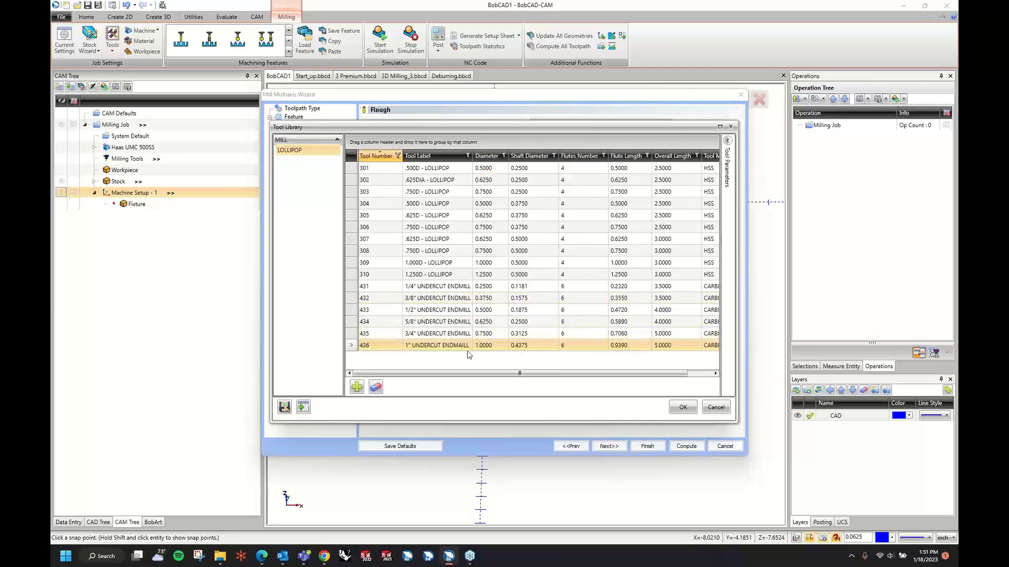
pyautogui.click(453, 175)
pyautogui.click(727, 140)
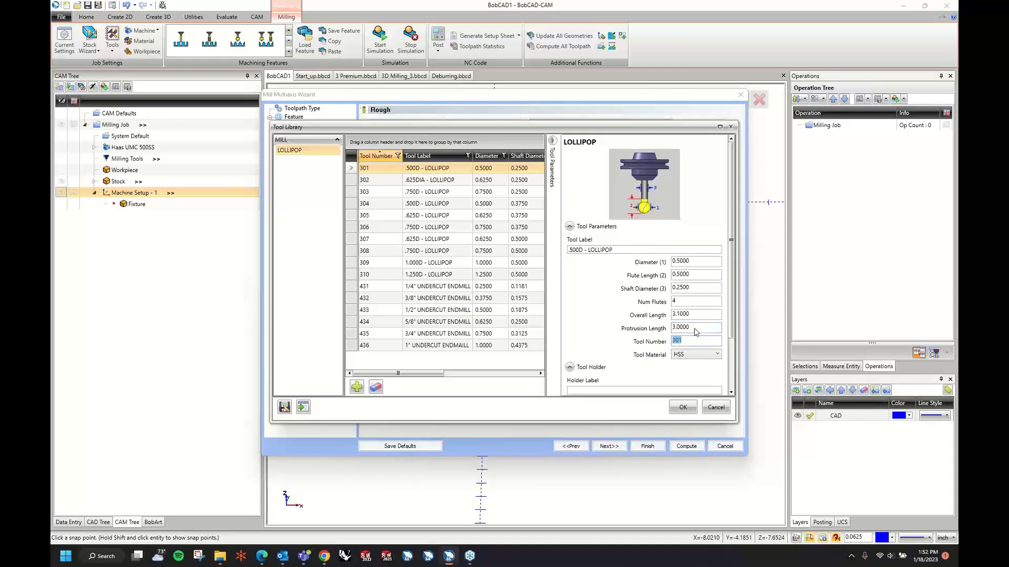
pyautogui.click(683, 406)
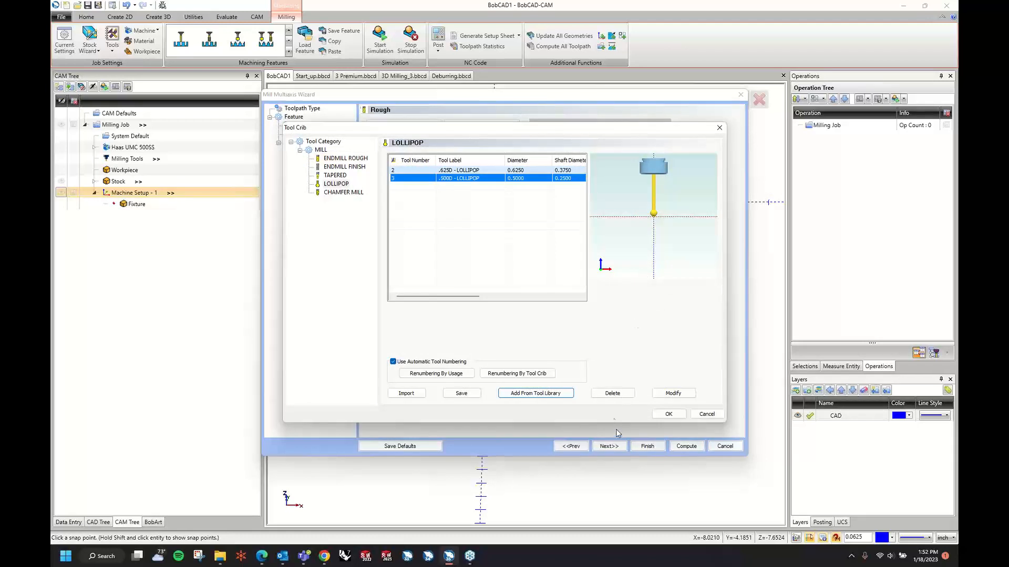
pyautogui.click(668, 413)
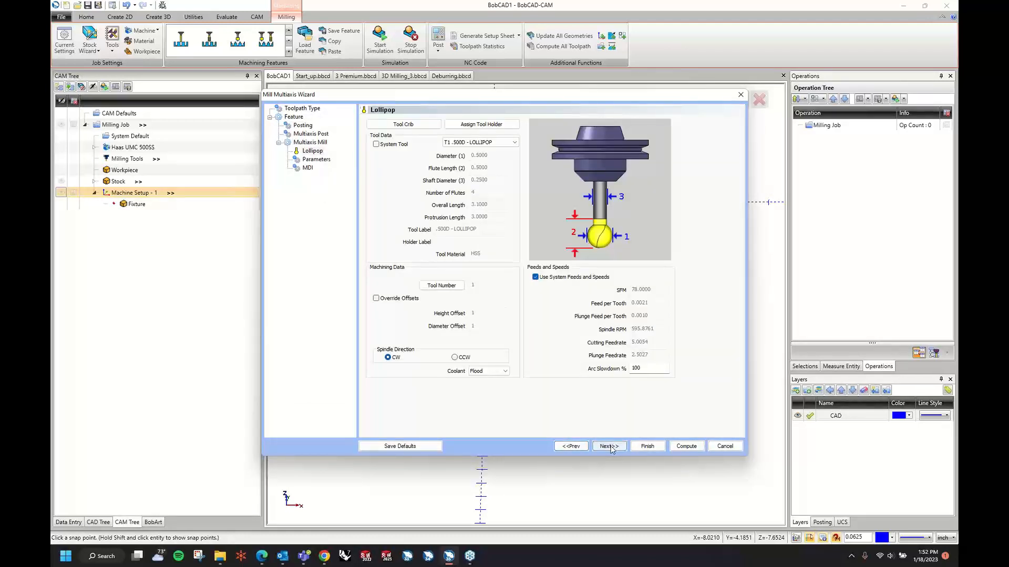
# Step: Select the whole part as the part surfaces in the deburring parameters
pyautogui.click(608, 447)
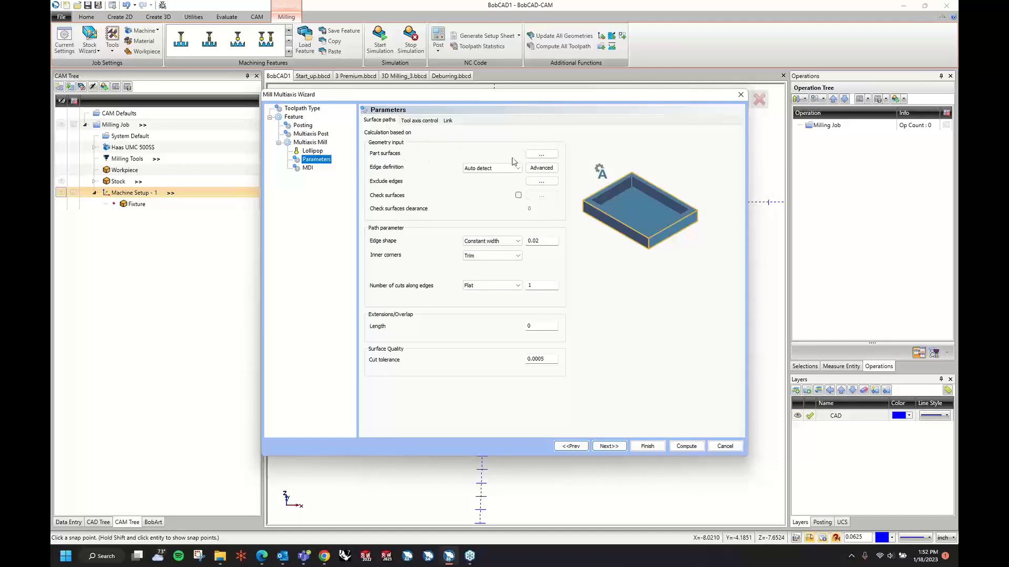
pyautogui.click(542, 154)
pyautogui.moveTo(323, 138); pyautogui.dragTo(721, 337)
pyautogui.rightClick(664, 168)
pyautogui.click(669, 166)
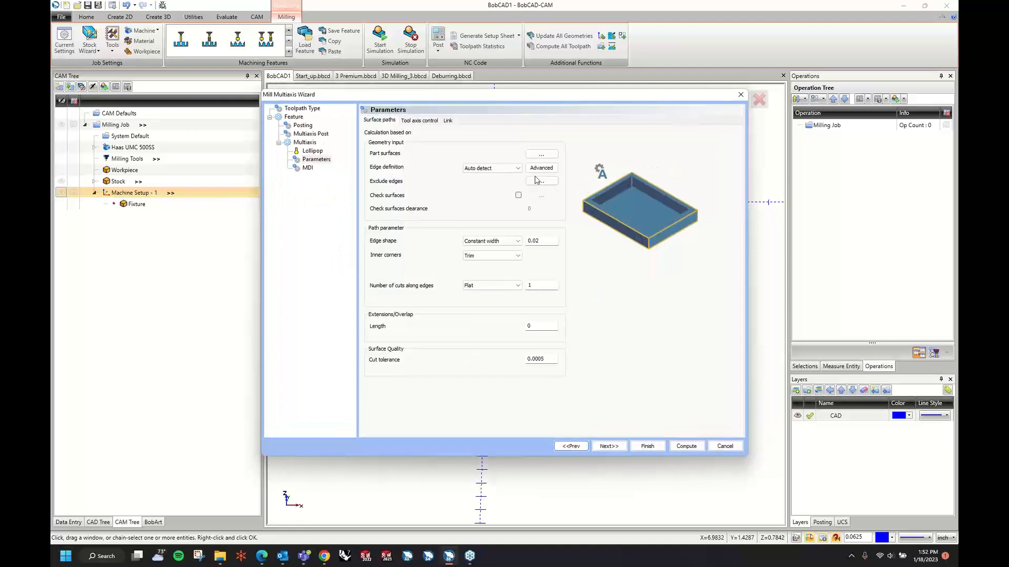
# Step: Set the edge definition to User defined and start picking the user defined edges
pyautogui.click(488, 169)
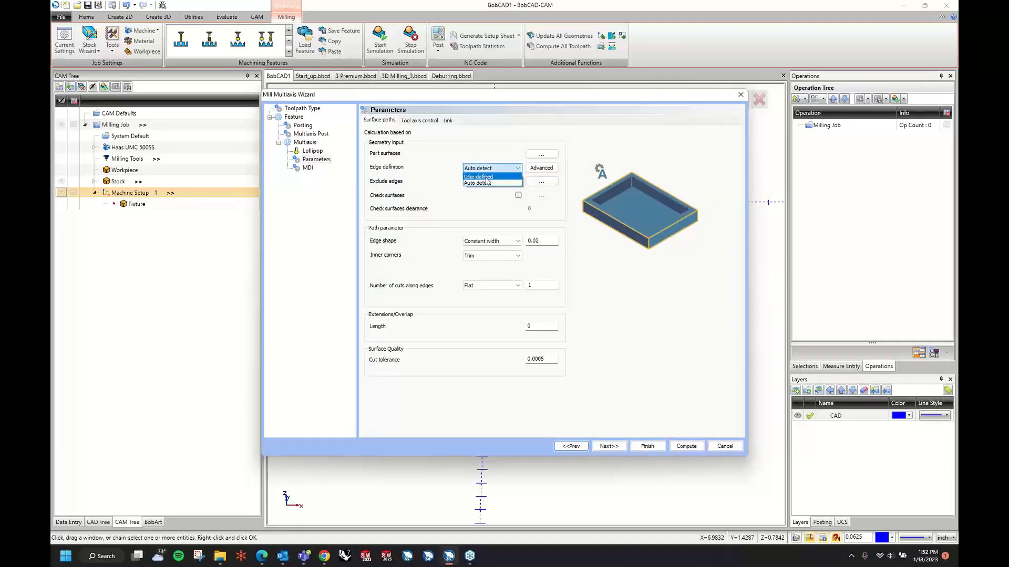
pyautogui.click(478, 177)
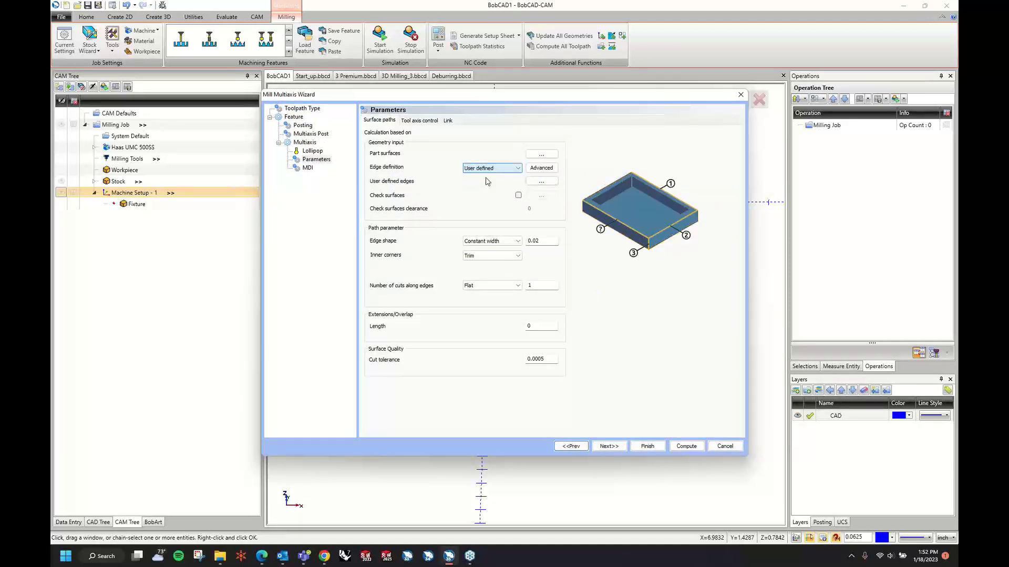
pyautogui.click(542, 182)
pyautogui.moveTo(312, 158); pyautogui.dragTo(698, 367)
pyautogui.moveTo(698, 367); pyautogui.dragTo(352, 294, button='middle')
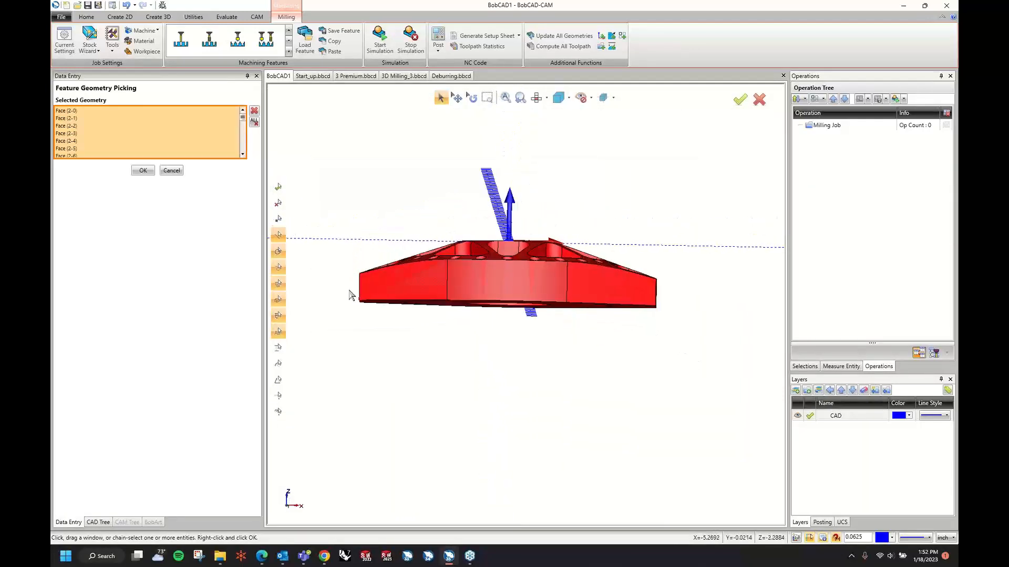
pyautogui.moveTo(345, 287); pyautogui.dragTo(682, 364)
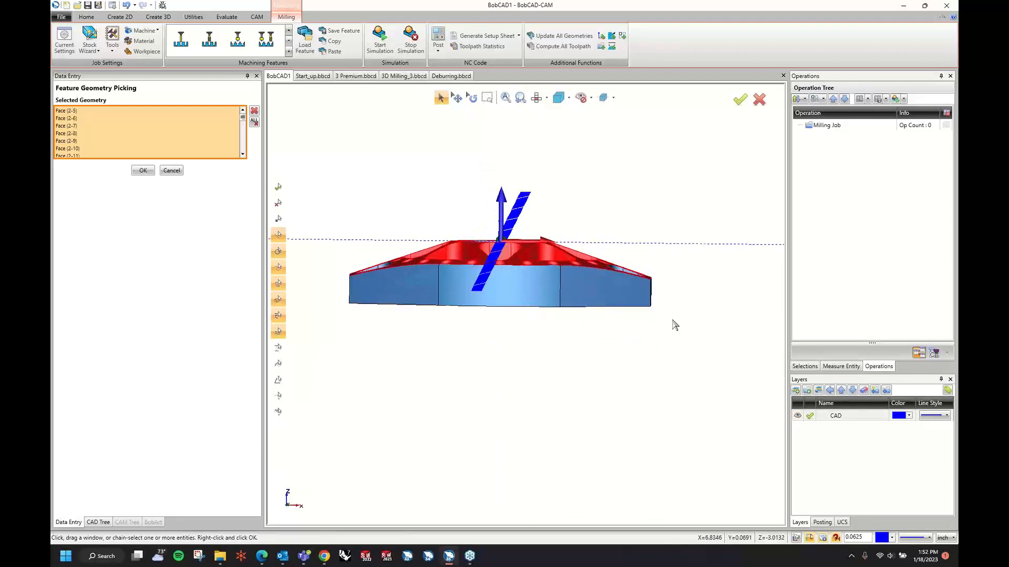
pyautogui.moveTo(673, 321); pyautogui.dragTo(459, 323, button='middle')
pyautogui.click(254, 121)
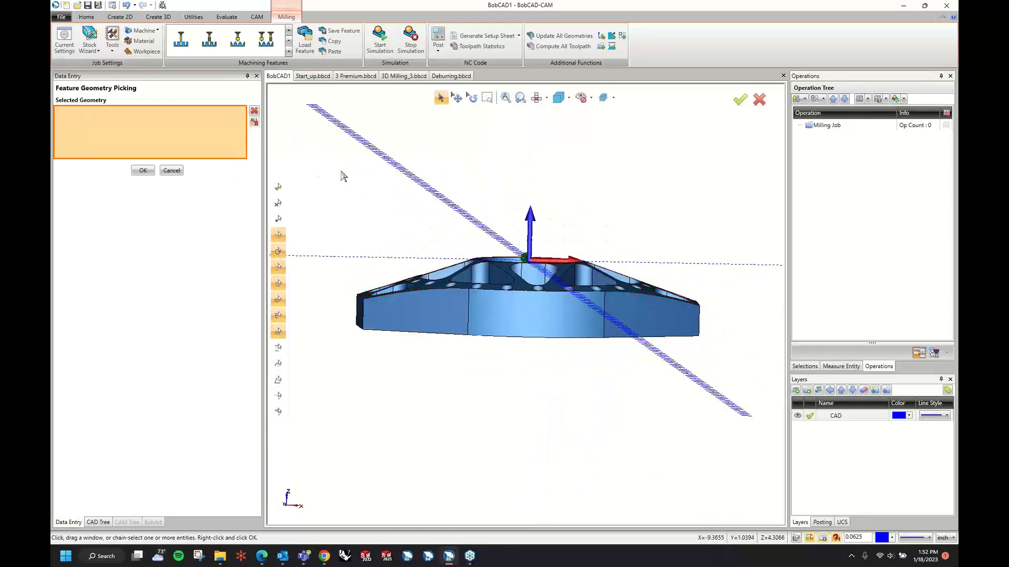
# Step: Pick the edge loops of both halves of the part's upper face with Loop Selection, starting from the outer edges
pyautogui.moveTo(343, 173); pyautogui.dragTo(389, 326, button='middle')
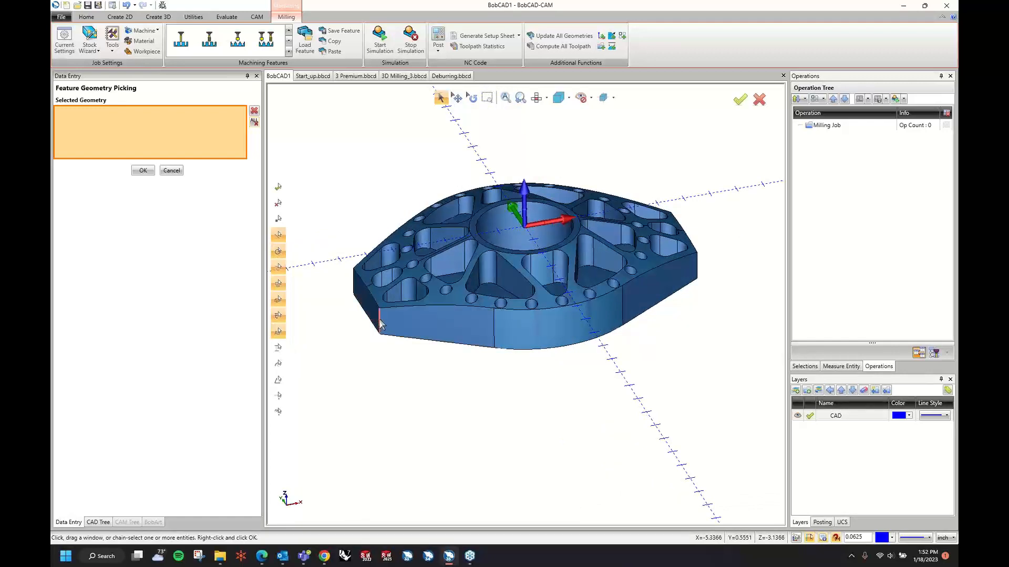
pyautogui.rightClick(388, 307)
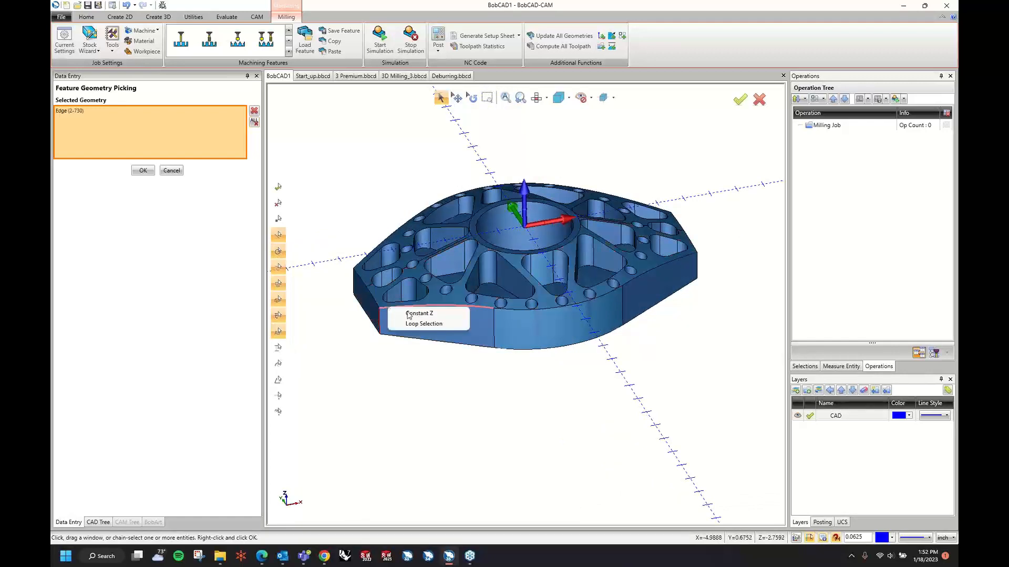
pyautogui.click(412, 324)
pyautogui.click(366, 279)
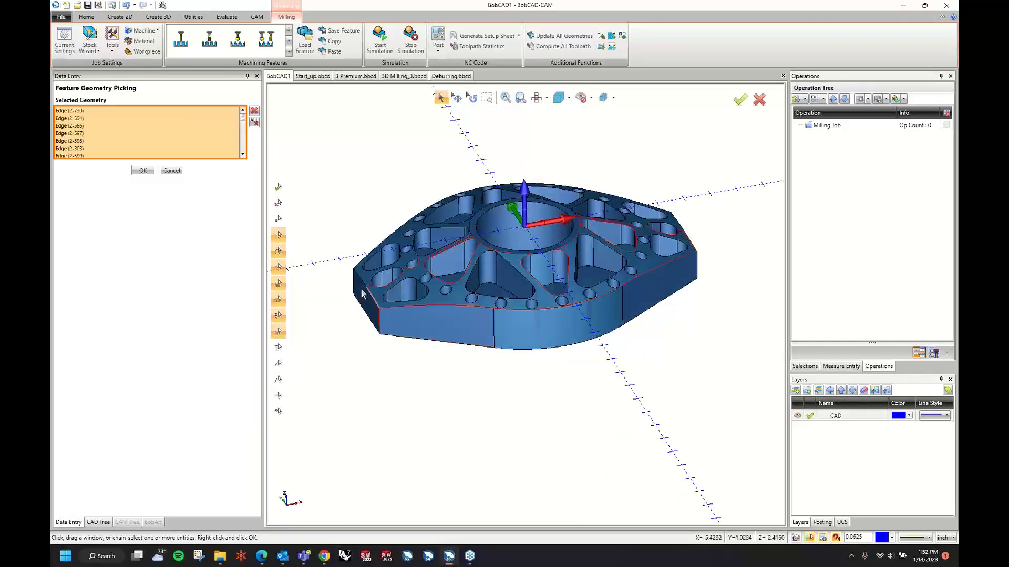
pyautogui.rightClick(358, 275)
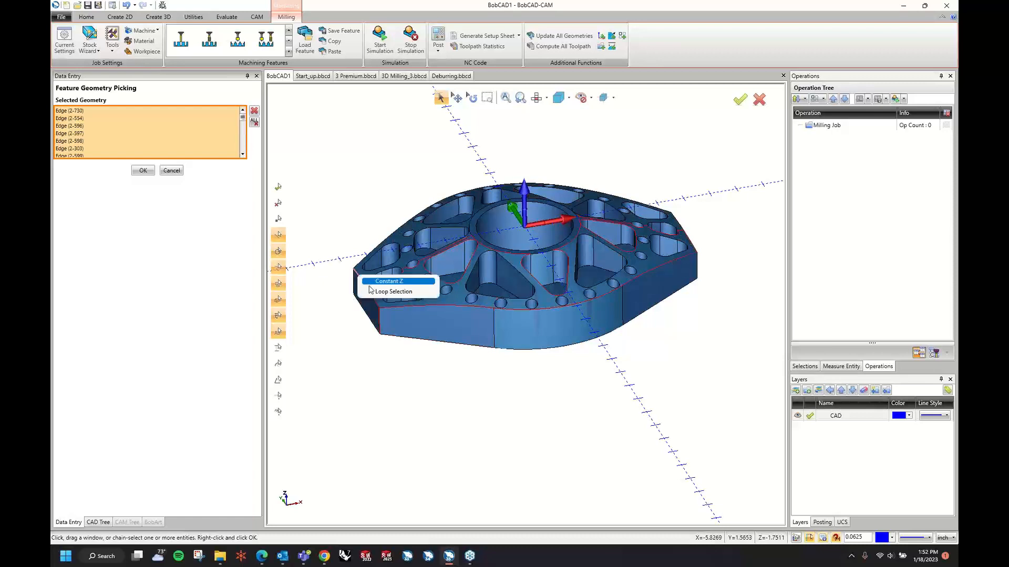
pyautogui.click(372, 292)
# Step: Add the edge loops of a small pocket at one pointed end and a wide pocket beside the central bore
pyautogui.moveTo(334, 284); pyautogui.dragTo(449, 335, button='middle')
pyautogui.click(383, 258)
pyautogui.rightClick(494, 332)
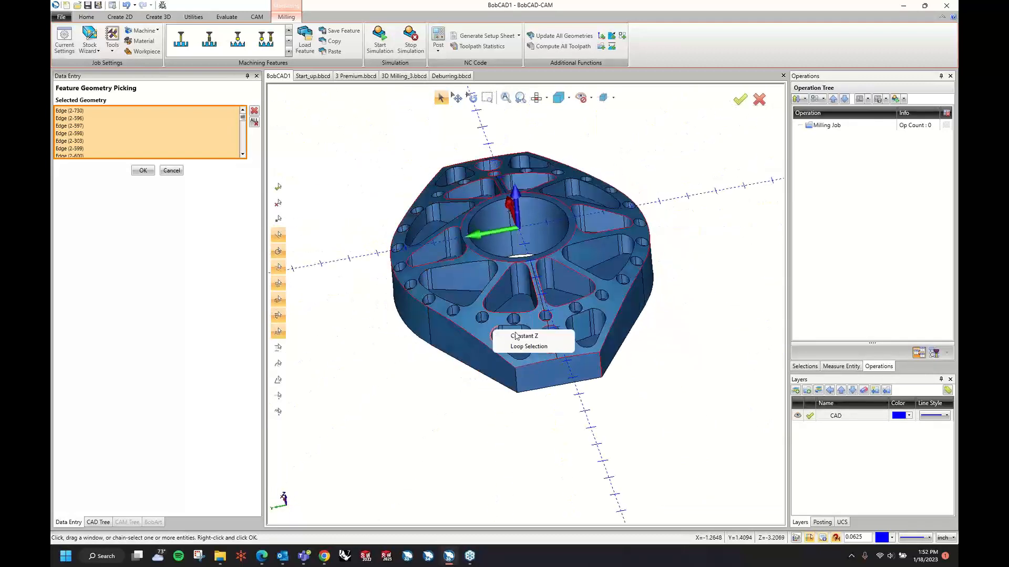
pyautogui.click(518, 347)
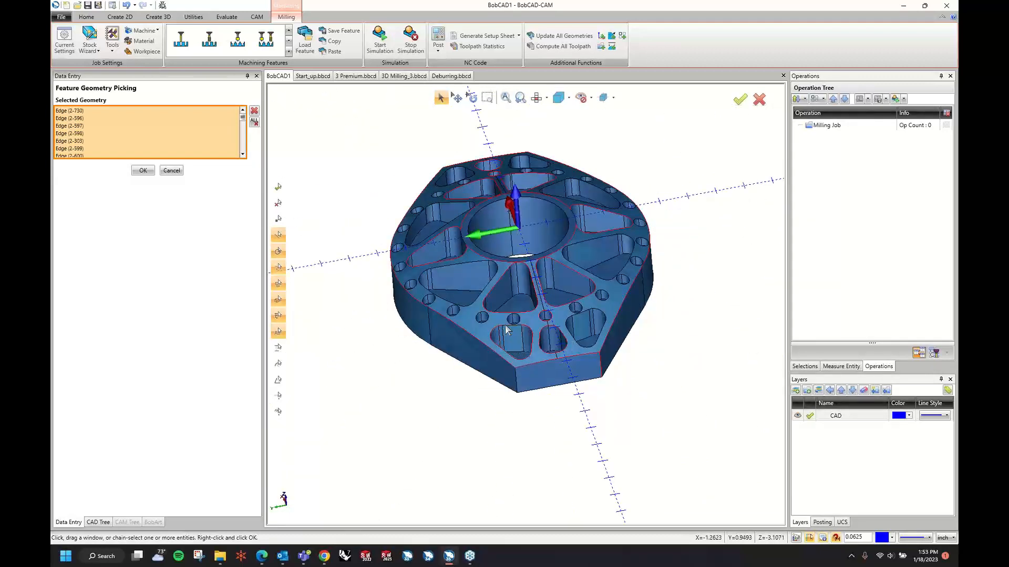
pyautogui.scroll(3, 561, 331)
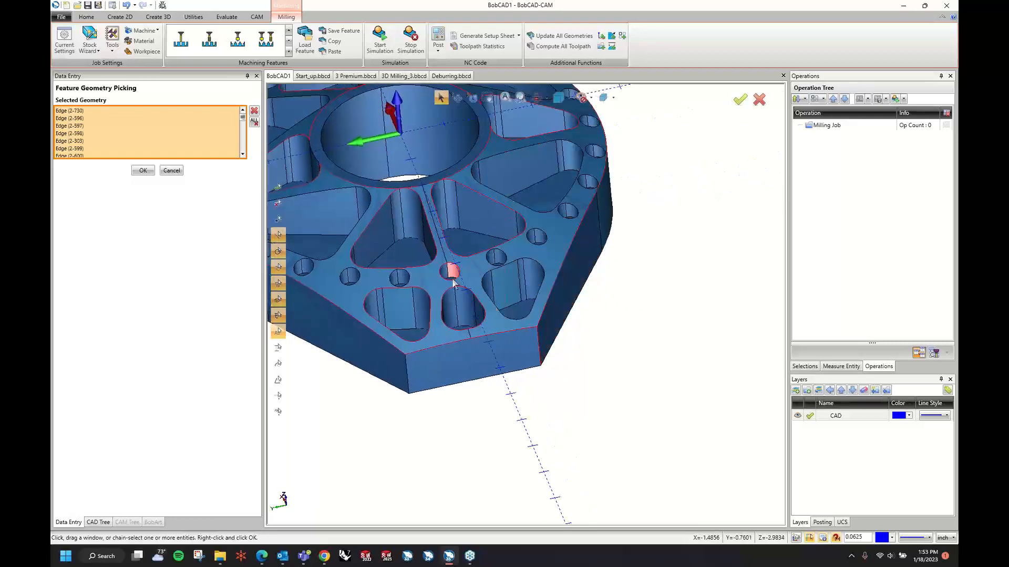
pyautogui.scroll(5, 447, 253)
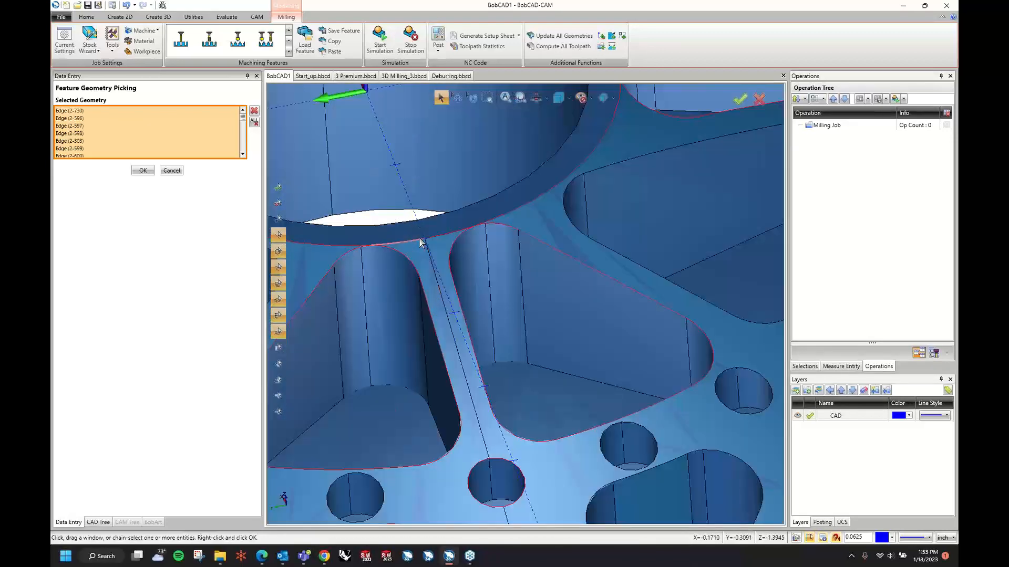
pyautogui.scroll(-5, 420, 240)
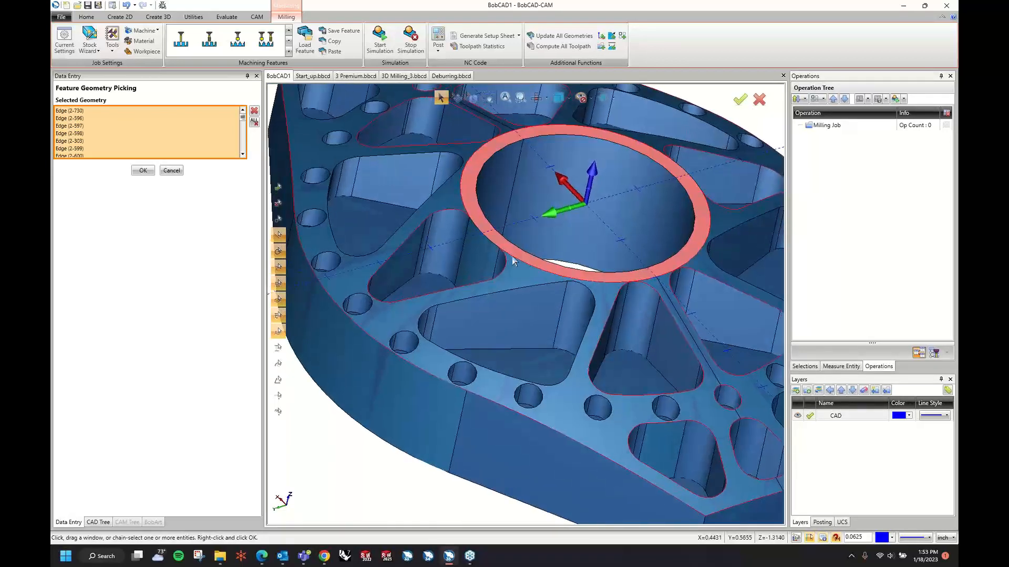
pyautogui.rightClick(514, 289)
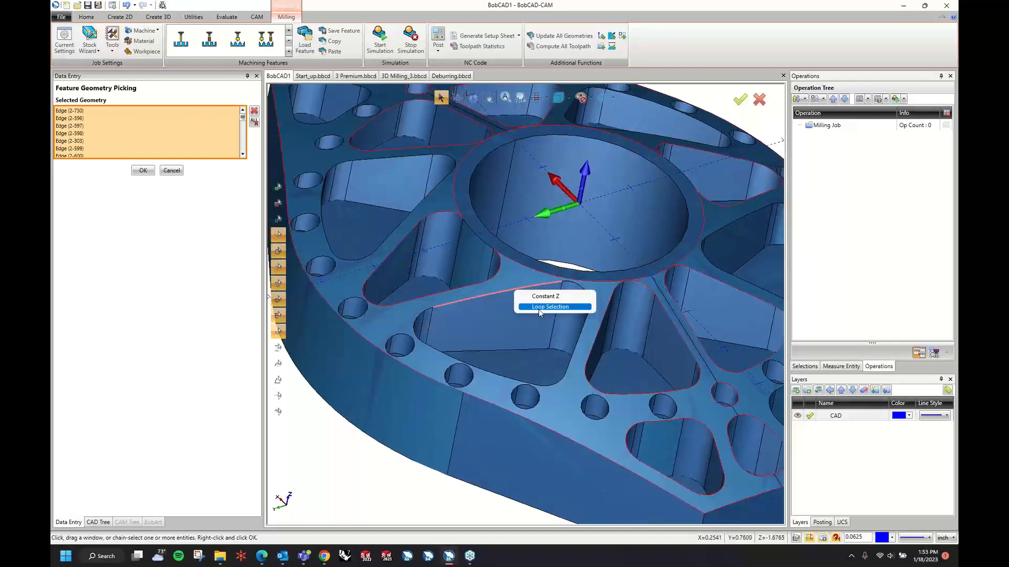
pyautogui.click(539, 307)
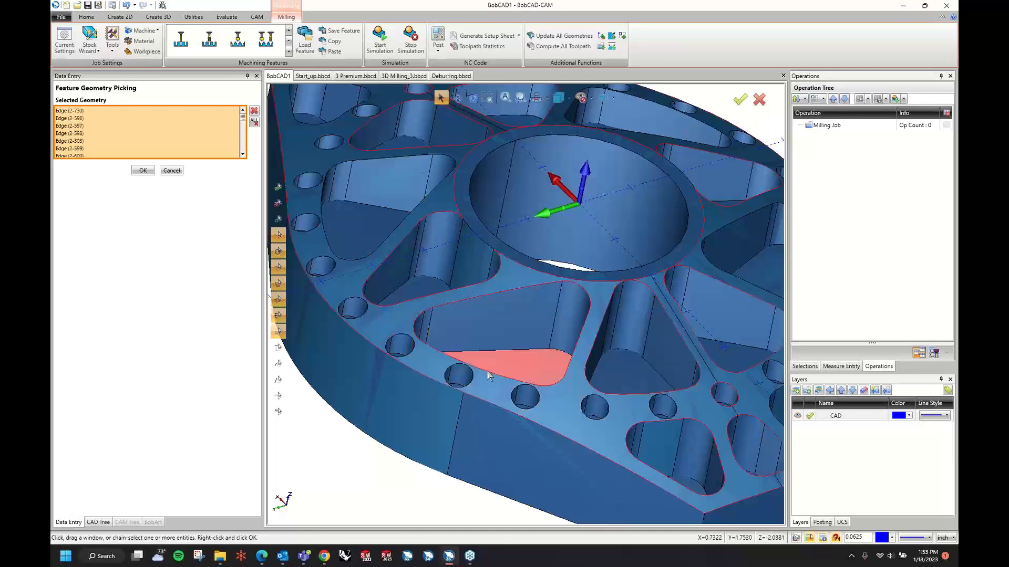
# Step: Add the edge loops of another large triangular pocket and the two small corner pockets at the opposite pointed end
pyautogui.moveTo(401, 426); pyautogui.dragTo(414, 390, button='middle')
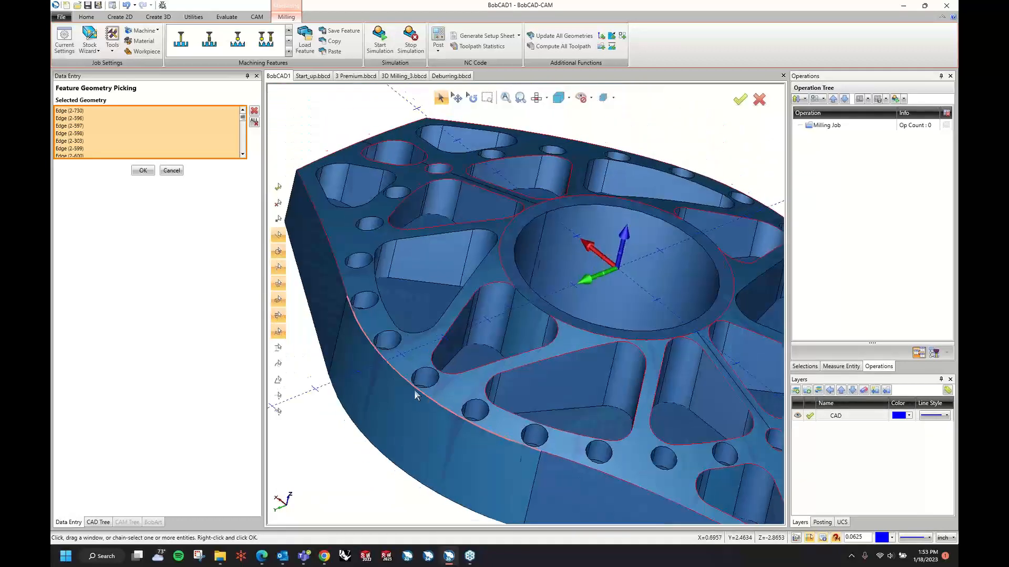
pyautogui.rightClick(455, 309)
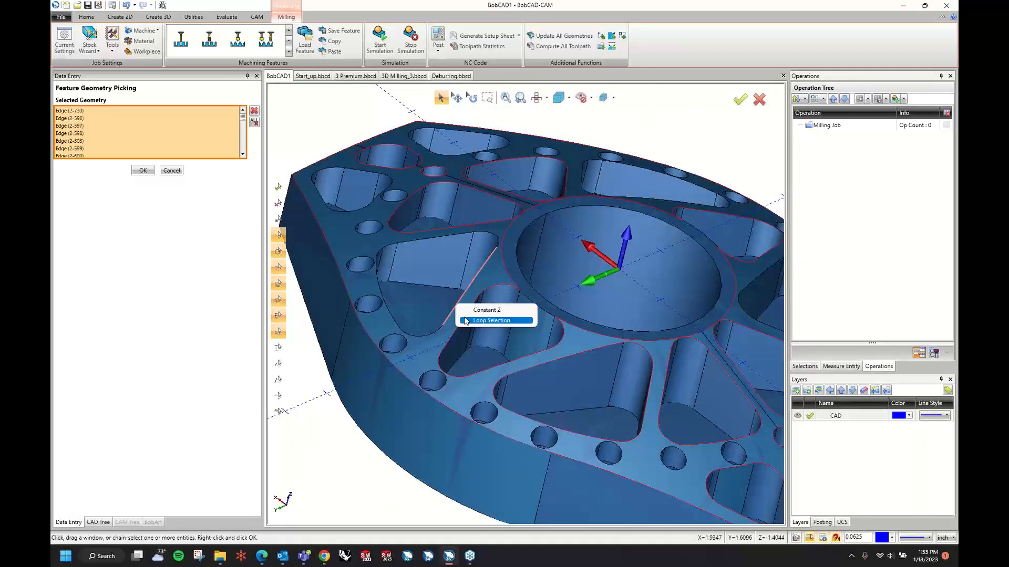
pyautogui.click(469, 321)
pyautogui.moveTo(487, 284); pyautogui.dragTo(424, 330, button='middle')
pyautogui.rightClick(424, 330)
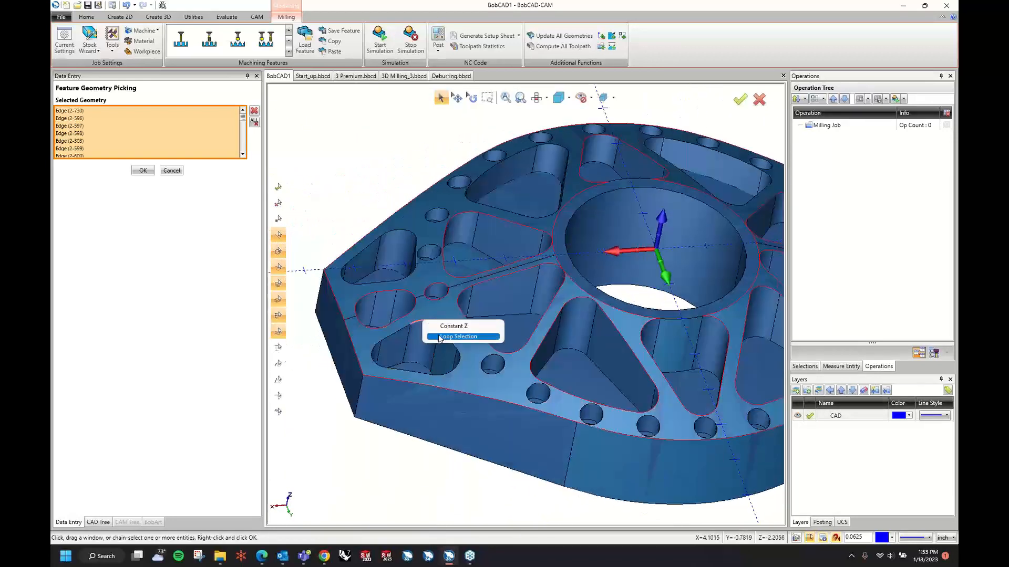
pyautogui.click(444, 338)
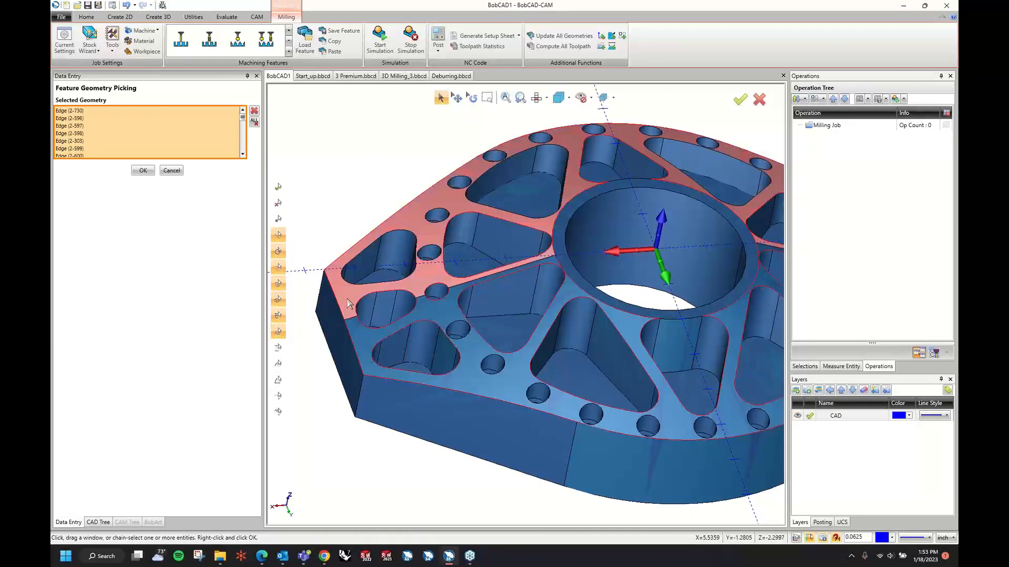
pyautogui.moveTo(440, 338); pyautogui.dragTo(469, 387, button='middle')
pyautogui.rightClick(469, 384)
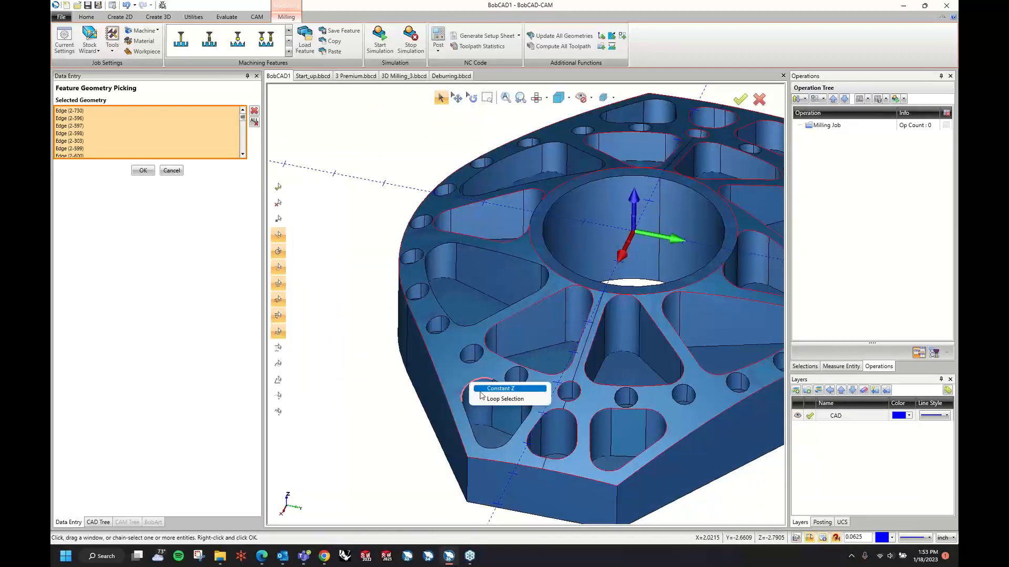
pyautogui.click(489, 402)
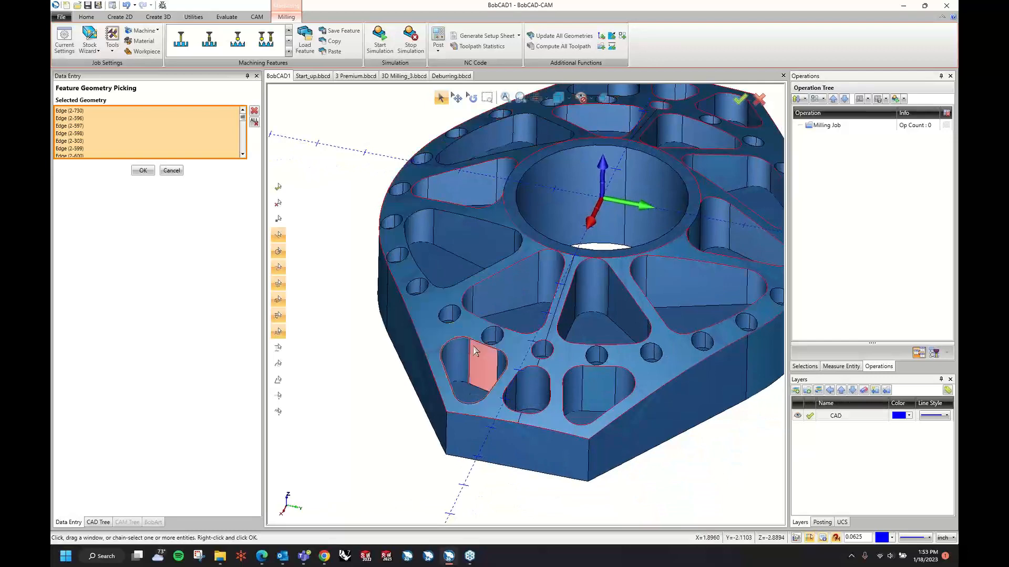
# Step: Add the edge loops of two more large triangular pockets and the remaining small corner pocket with Loop Selection
pyautogui.moveTo(491, 362); pyautogui.dragTo(517, 339, button='middle')
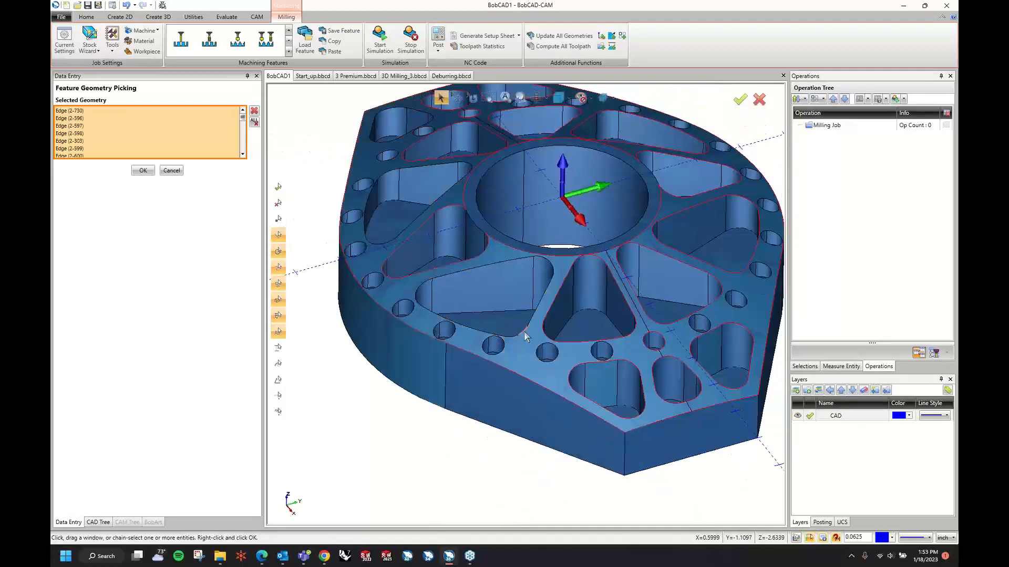
pyautogui.rightClick(524, 331)
pyautogui.click(544, 346)
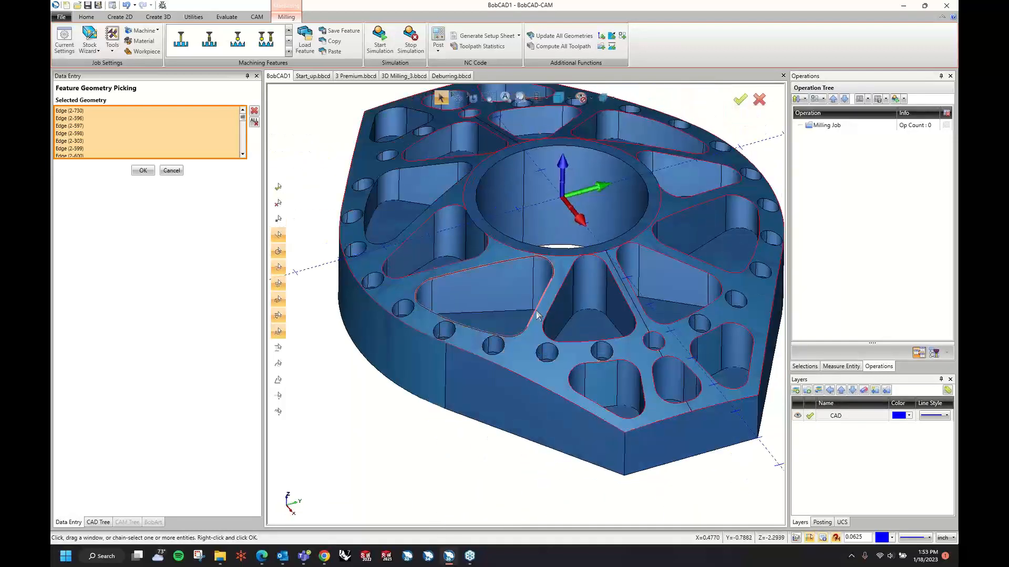
pyautogui.moveTo(489, 323); pyautogui.dragTo(447, 304, button='middle')
pyautogui.rightClick(447, 304)
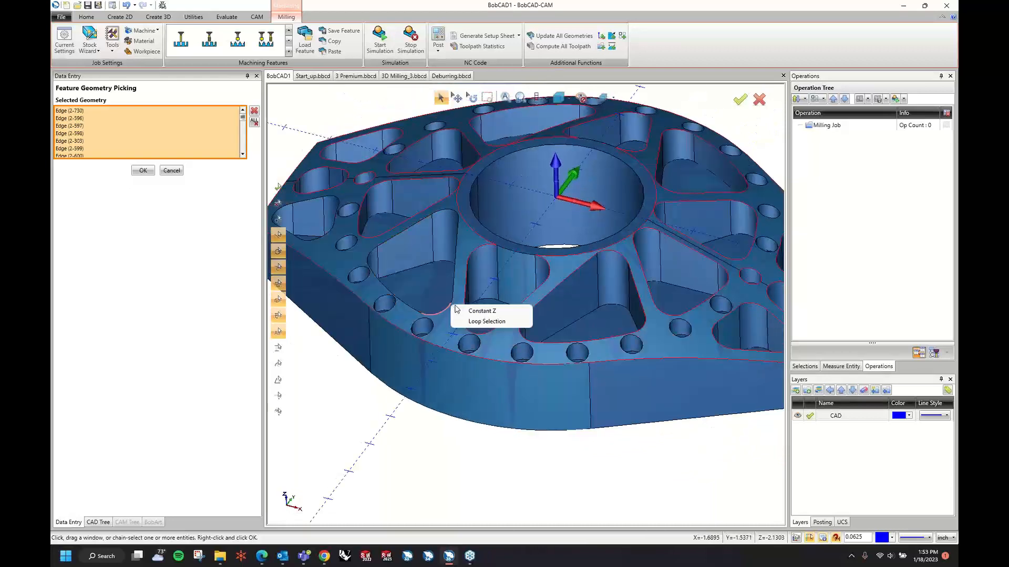
pyautogui.click(465, 322)
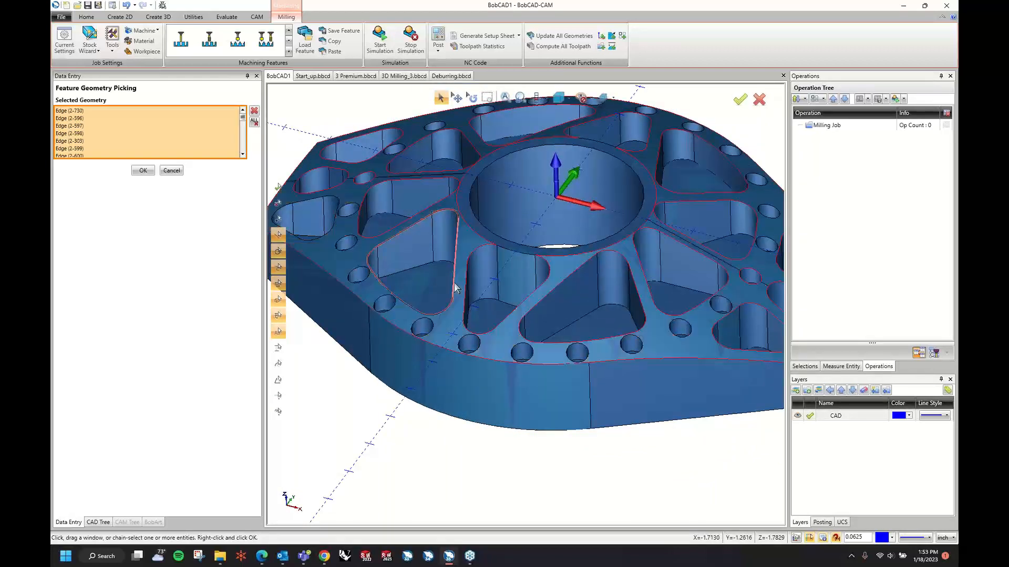
pyautogui.moveTo(443, 296); pyautogui.dragTo(411, 338, button='middle')
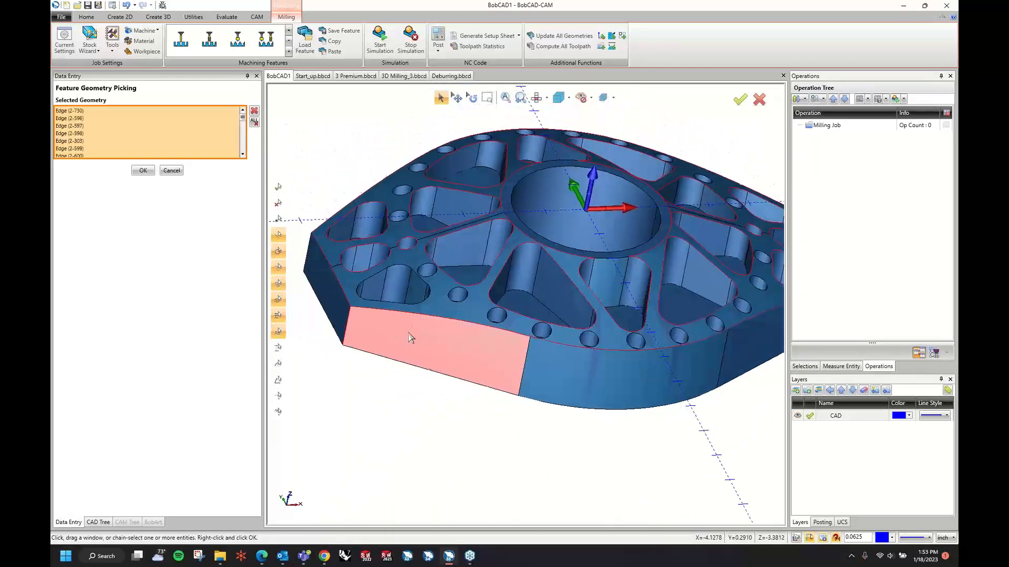
pyautogui.rightClick(423, 300)
pyautogui.click(444, 318)
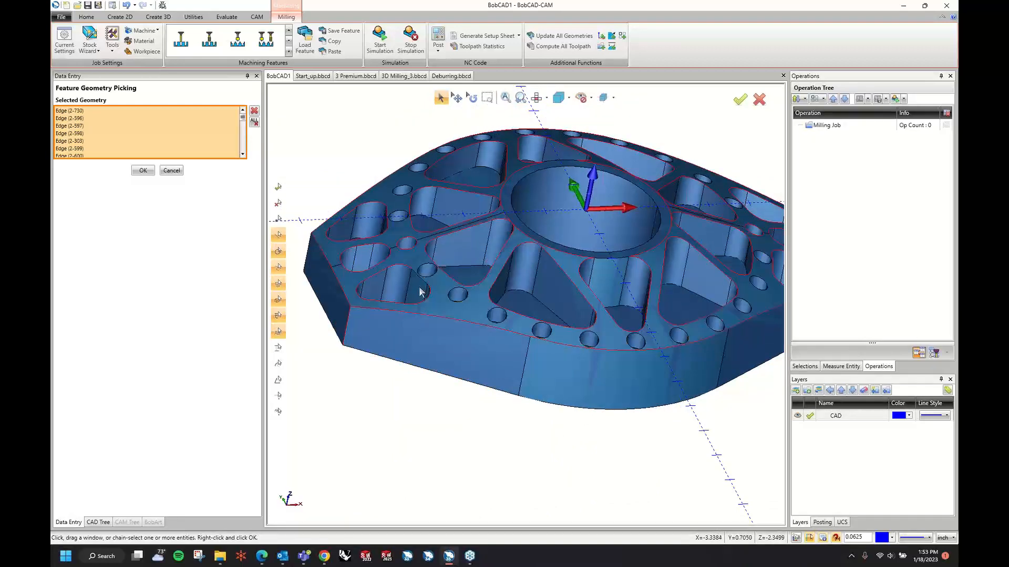
# Step: Check the picked loops around the bore, pockets and outer edge, and accept the user defined edges
pyautogui.moveTo(420, 292); pyautogui.dragTo(534, 435, button='middle')
pyautogui.scroll(5, 530, 310)
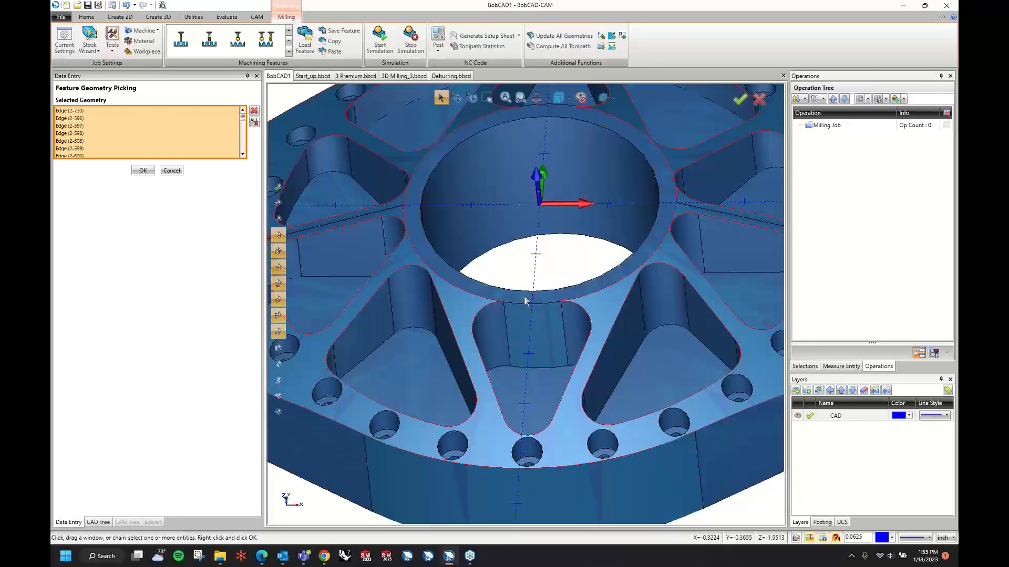
pyautogui.moveTo(524, 310); pyautogui.dragTo(649, 338, button='middle')
pyautogui.scroll(5, 610, 302)
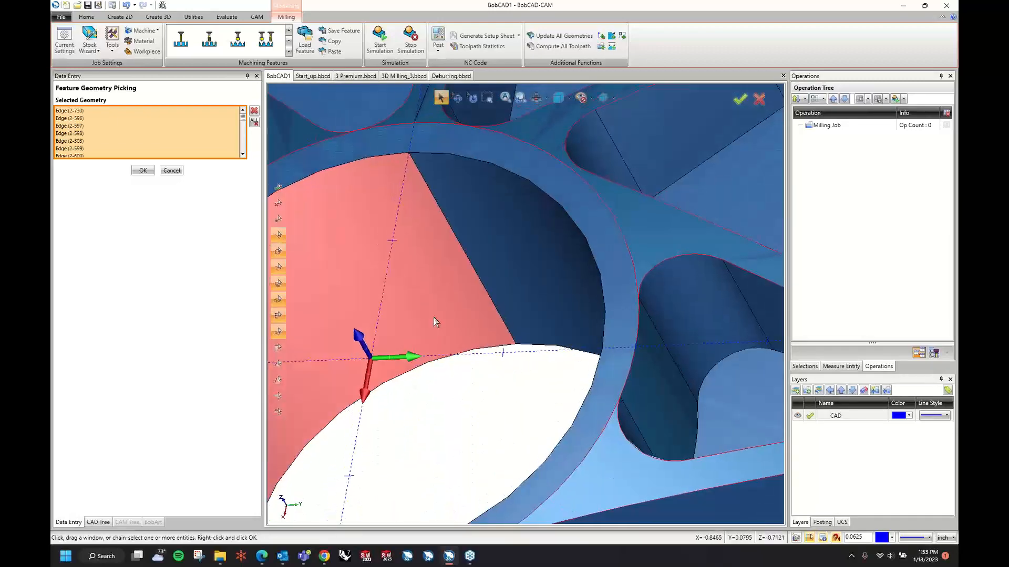
pyautogui.scroll(-5, 513, 343)
pyautogui.moveTo(435, 319); pyautogui.dragTo(290, 298, button='middle')
pyautogui.scroll(-3, 499, 371)
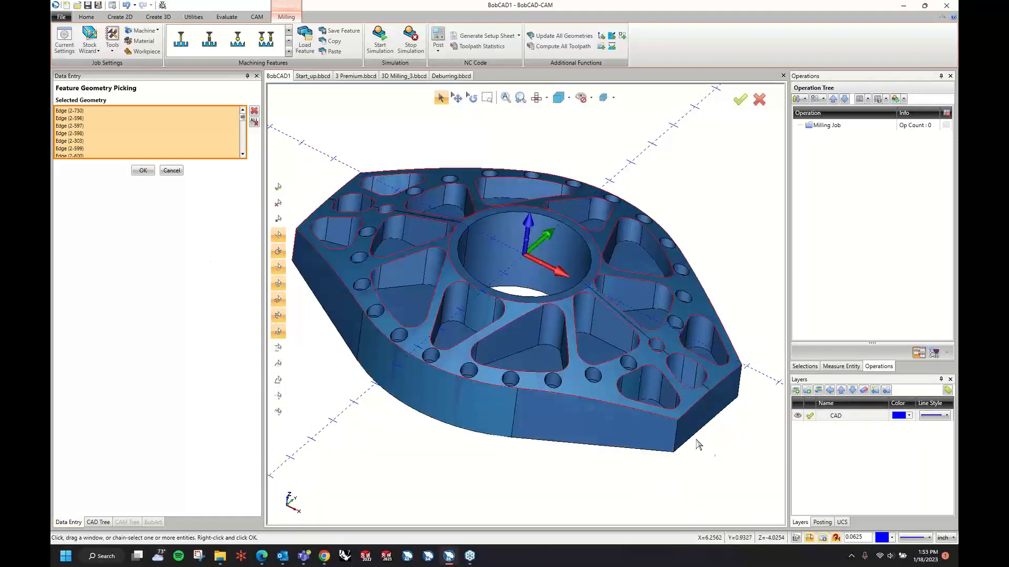
pyautogui.moveTo(679, 443)
pyautogui.mouseDown(button='middle')
pyautogui.moveTo(691, 451)
pyautogui.moveTo(640, 415)
pyautogui.moveTo(692, 439)
pyautogui.mouseUp(button='middle')
pyautogui.moveTo(666, 433); pyautogui.dragTo(683, 397, button='middle')
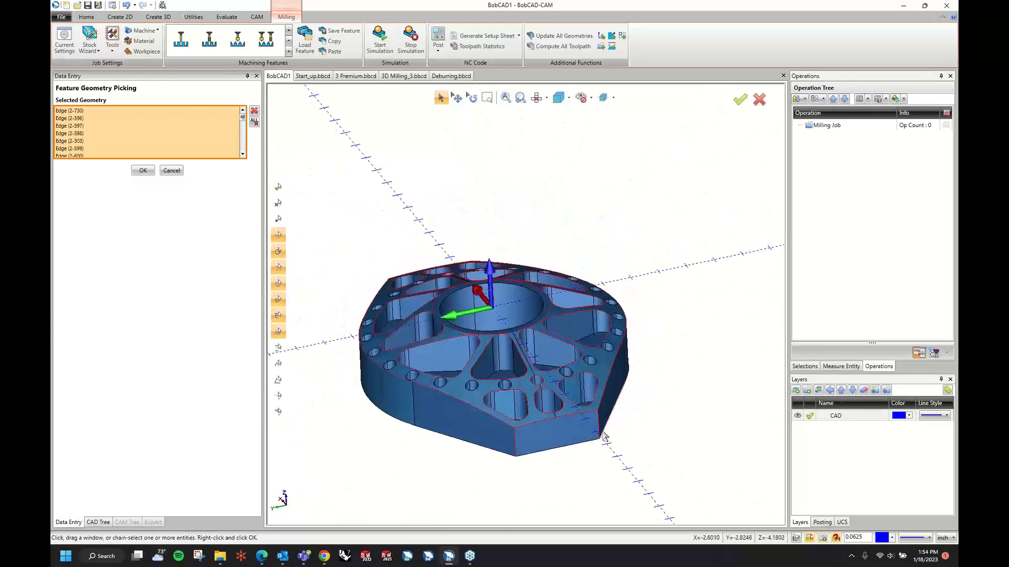
pyautogui.rightClick(682, 387)
pyautogui.click(682, 387)
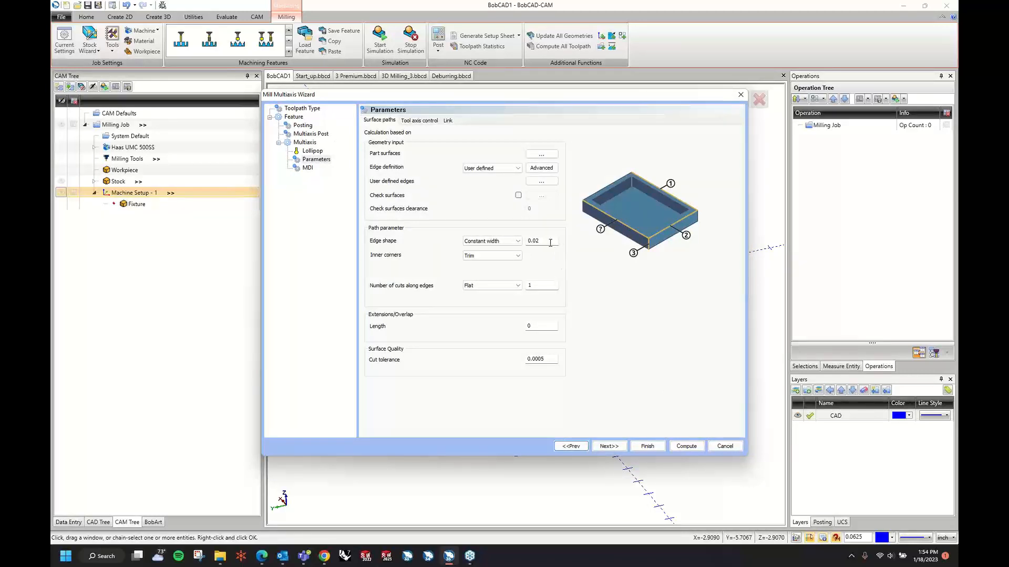
# Step: Try the Relief option for the inner corners and return the setting to Trim
pyautogui.moveTo(550, 242); pyautogui.dragTo(531, 240)
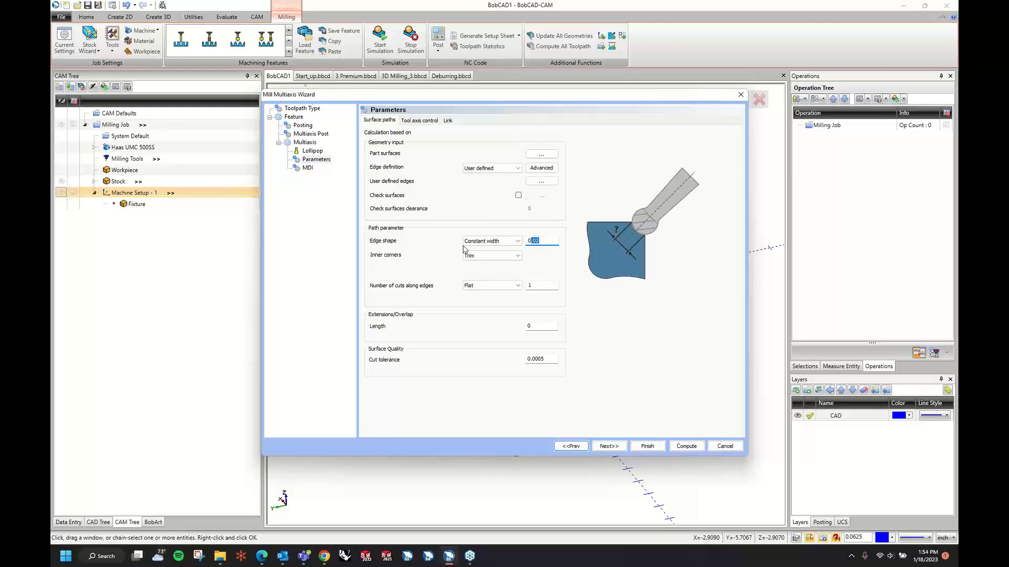
pyautogui.click(492, 255)
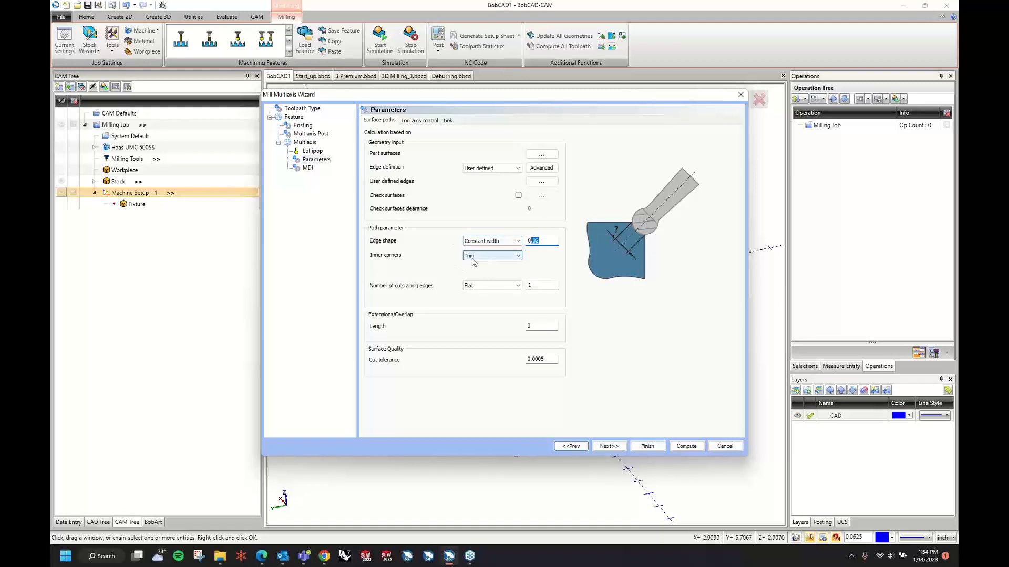
pyautogui.click(483, 272)
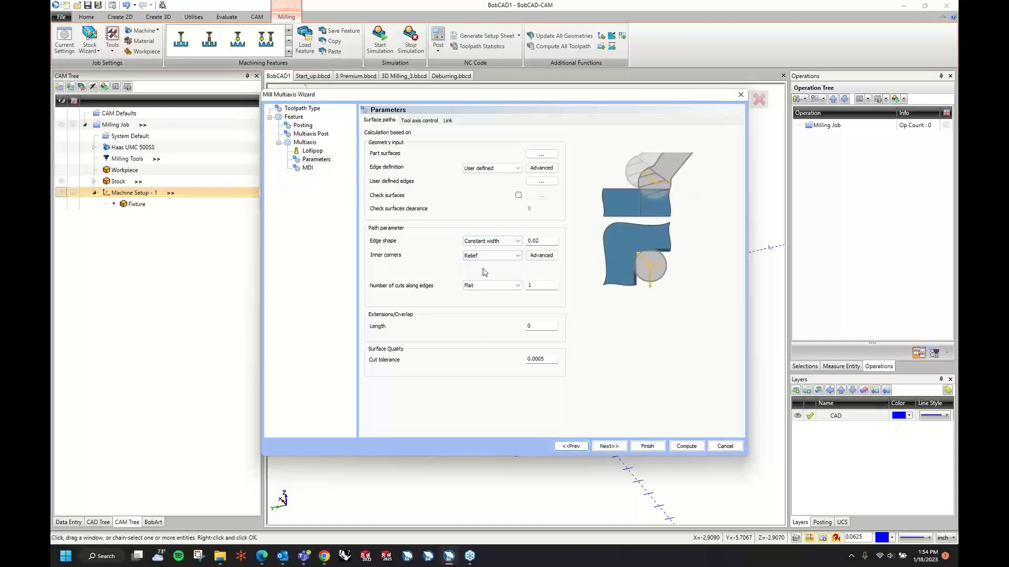
pyautogui.click(510, 255)
pyautogui.click(483, 264)
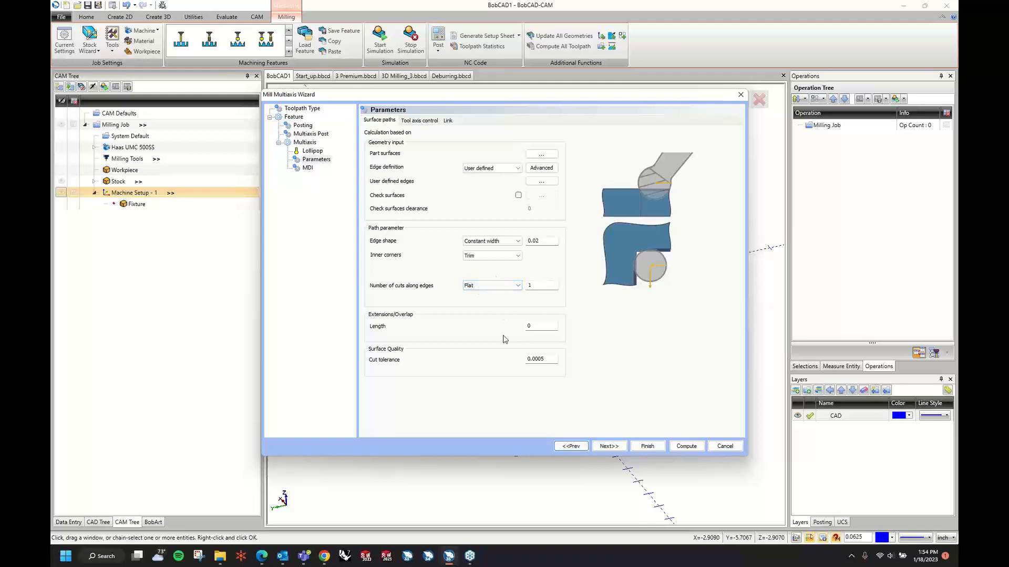
# Step: Set the machining type in the tool axis control settings to 3 axis
pyautogui.click(419, 121)
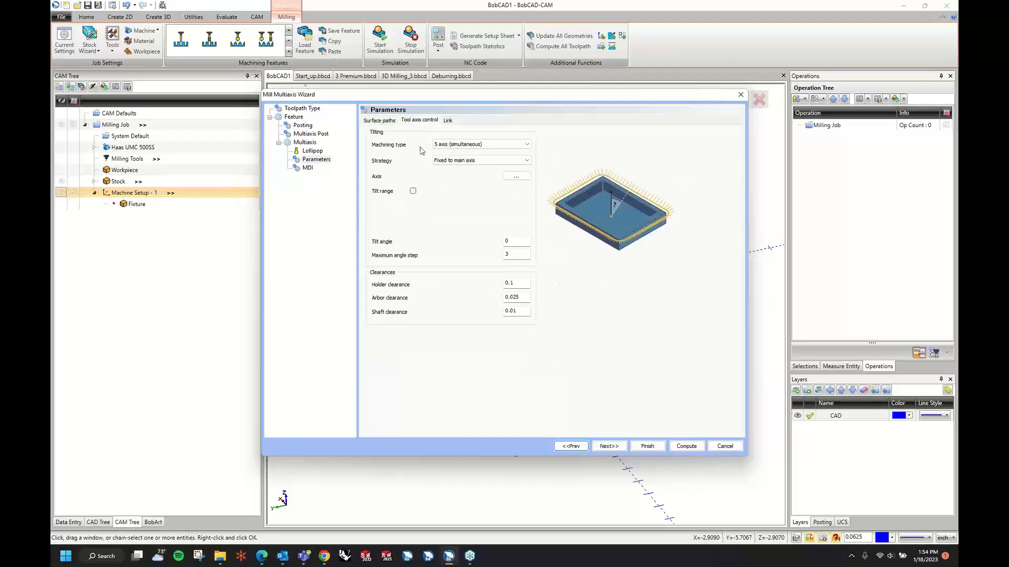
pyautogui.click(457, 144)
pyautogui.click(462, 154)
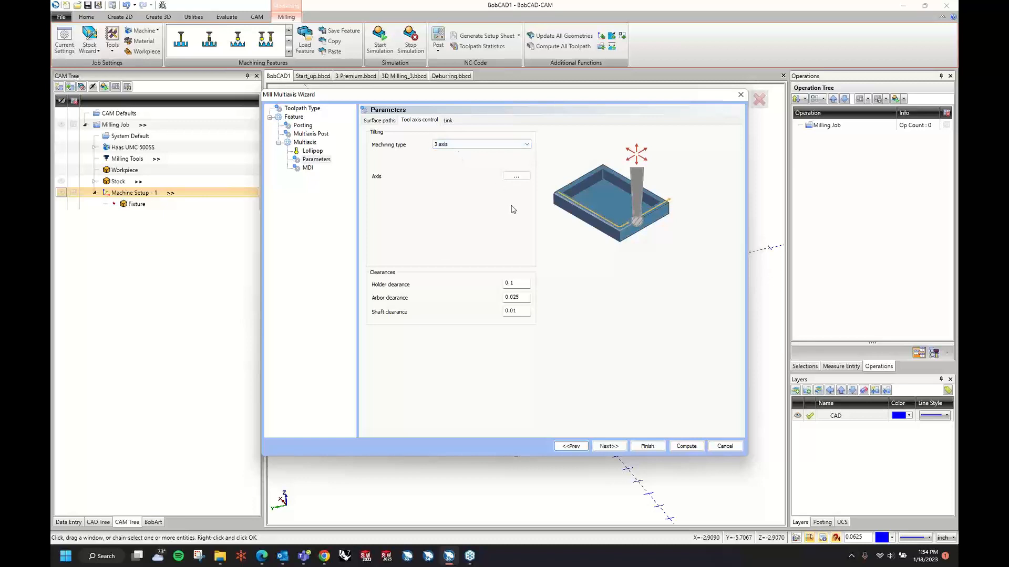
# Step: Set the clearance area height to Automatic in the link settings and compute the deburring toolpath
pyautogui.click(448, 120)
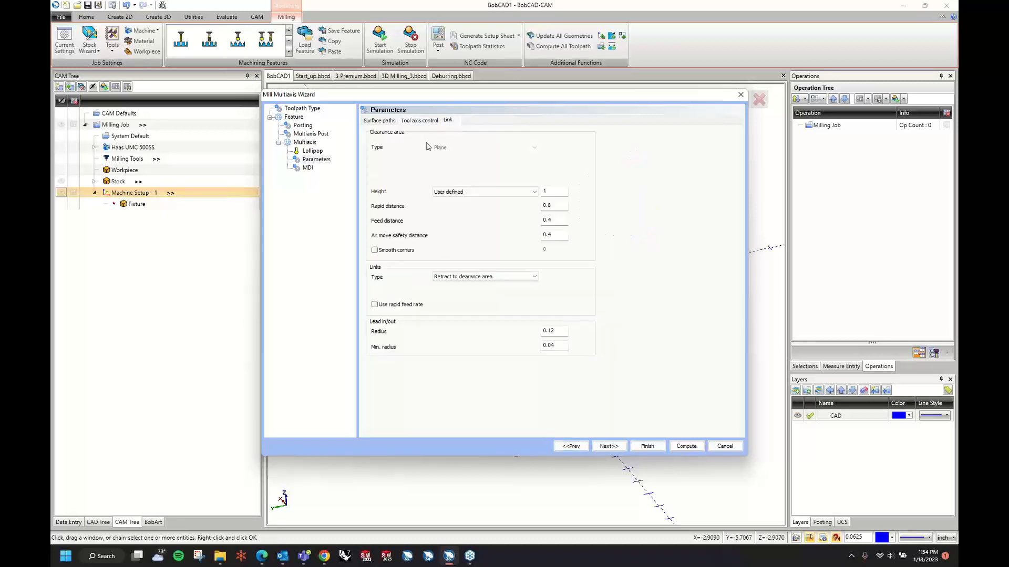
pyautogui.click(497, 191)
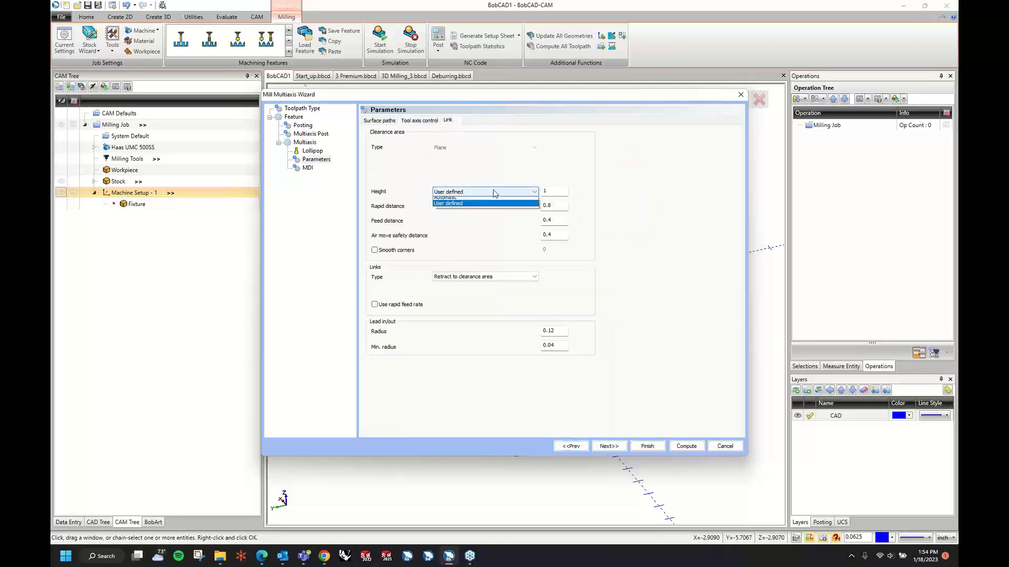
pyautogui.click(450, 207)
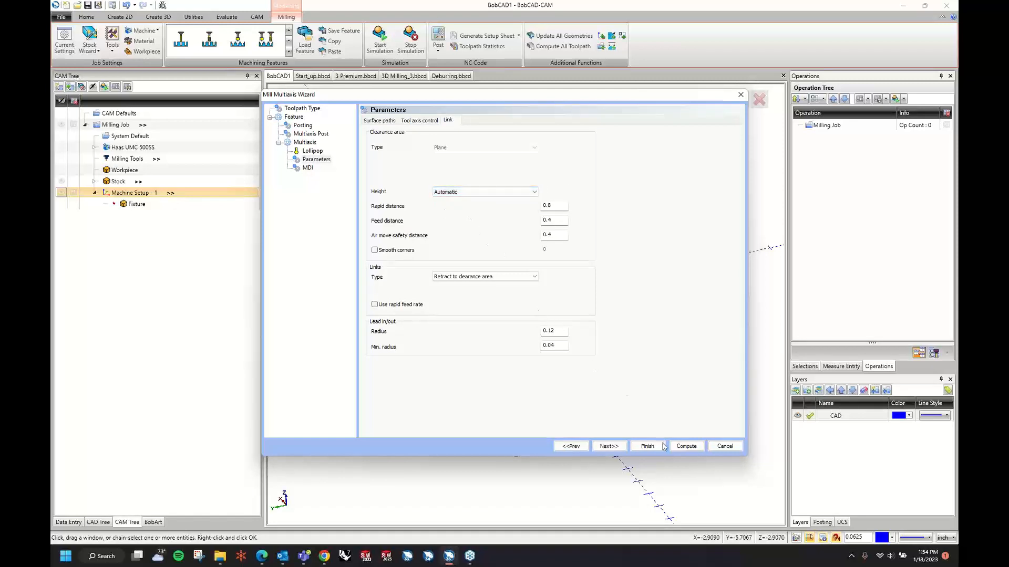
pyautogui.click(686, 447)
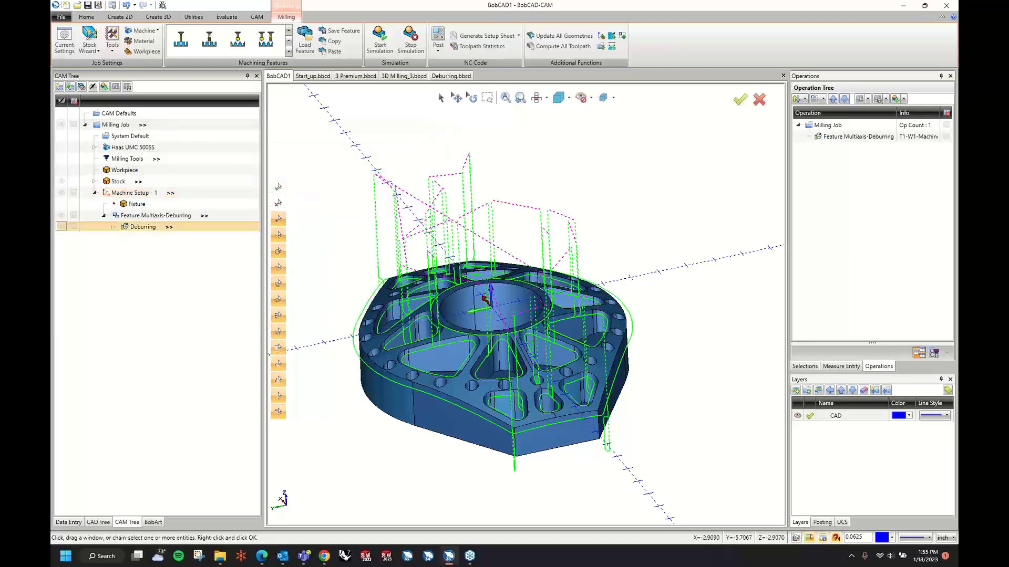
# Step: Review the computed toolpath on the part, start the simulation and run the deburring operation
pyautogui.moveTo(388, 184); pyautogui.dragTo(388, 63, button='middle')
pyautogui.scroll(1, 485, 294)
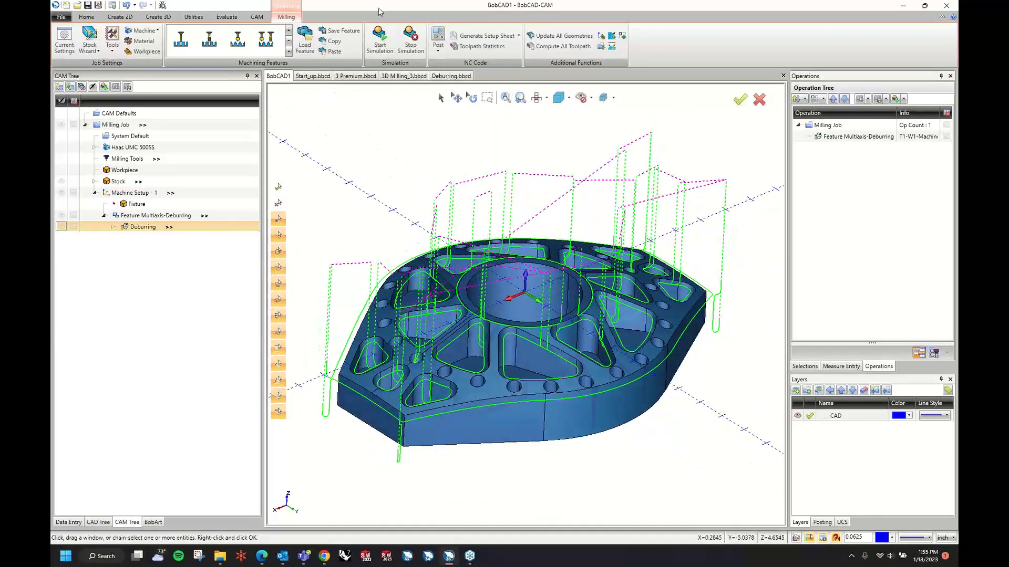
pyautogui.click(383, 48)
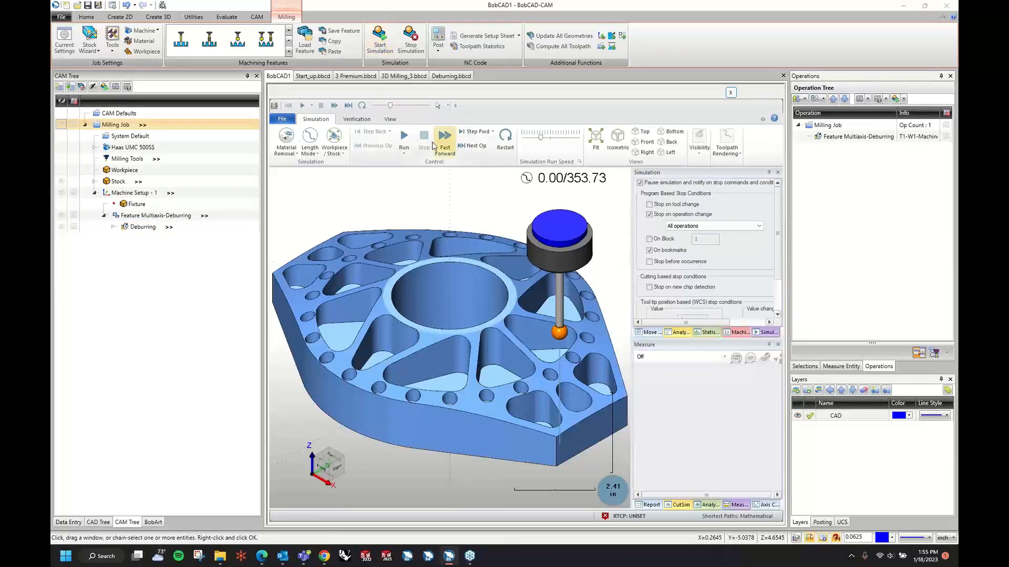
pyautogui.click(404, 139)
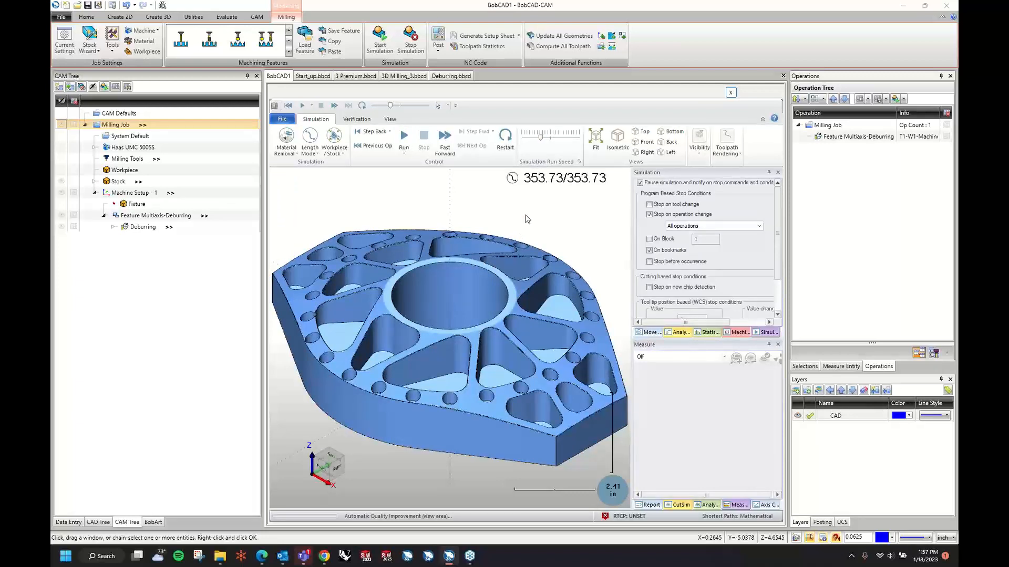
# Step: Switch the simulation to the machine display, examine the deburred edges up close and close the simulation
pyautogui.moveTo(527, 219); pyautogui.dragTo(558, 363, button='middle')
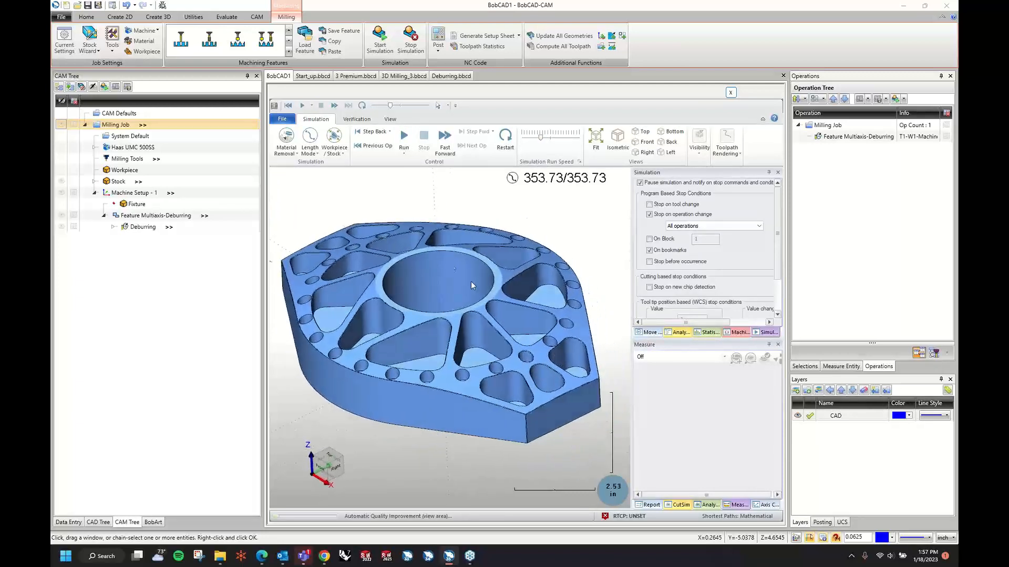
pyautogui.click(334, 147)
pyautogui.click(346, 173)
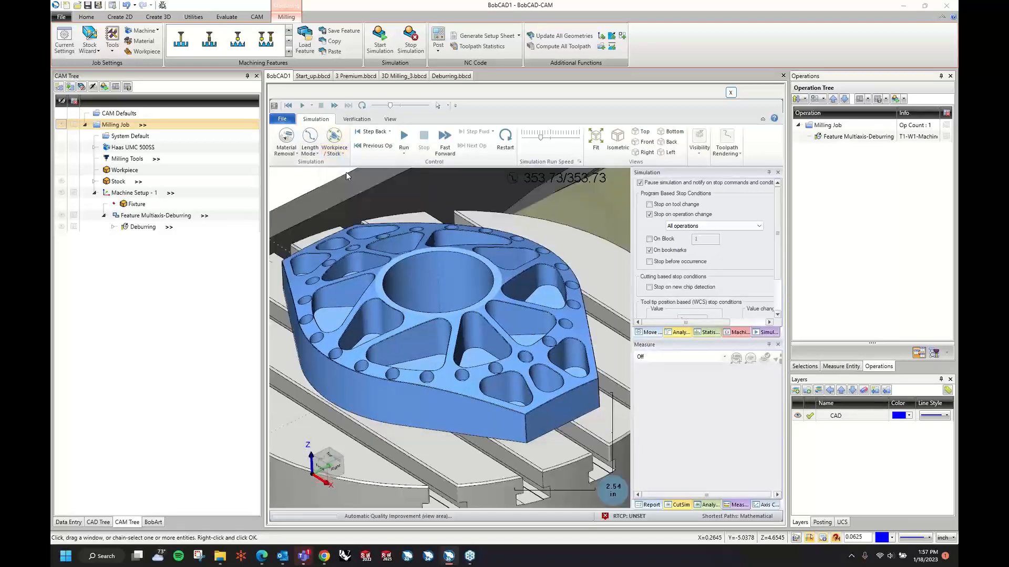
pyautogui.scroll(6, 425, 427)
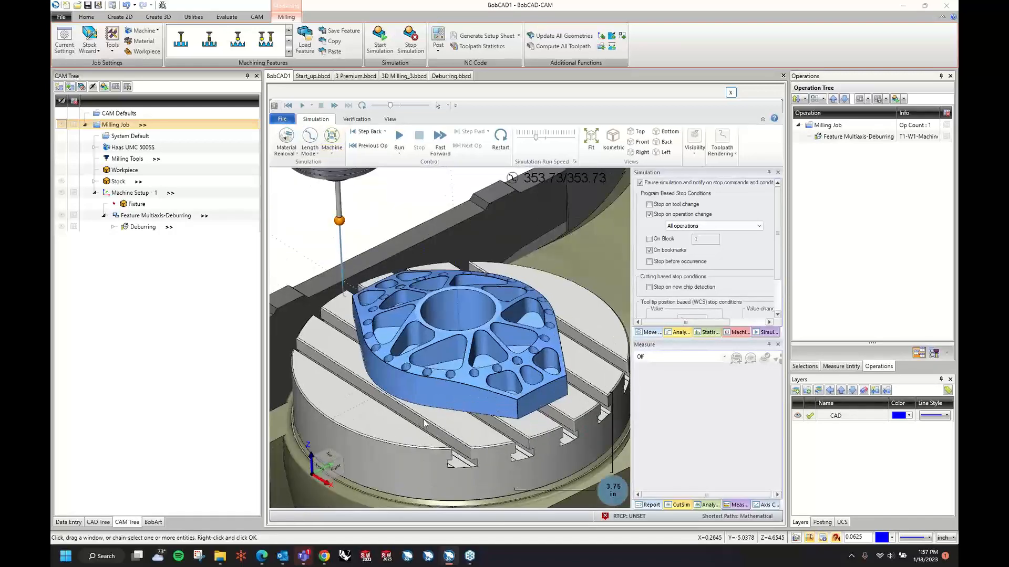
pyautogui.moveTo(423, 405)
pyautogui.mouseDown(button='middle')
pyautogui.moveTo(452, 387)
pyautogui.moveTo(459, 357)
pyautogui.moveTo(442, 321)
pyautogui.moveTo(487, 319)
pyautogui.mouseUp(button='middle')
pyautogui.scroll(4, 459, 355)
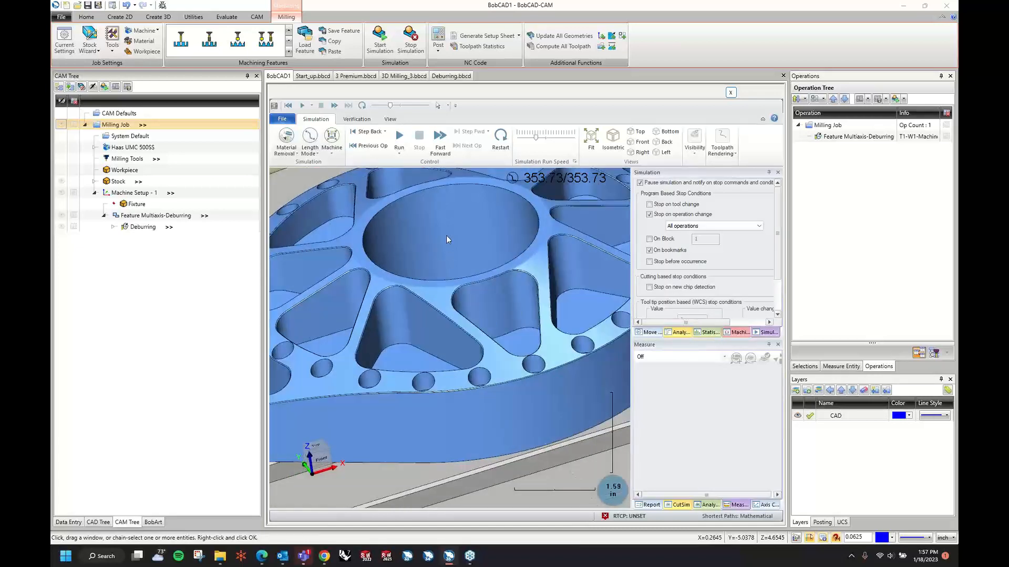
pyautogui.click(735, 93)
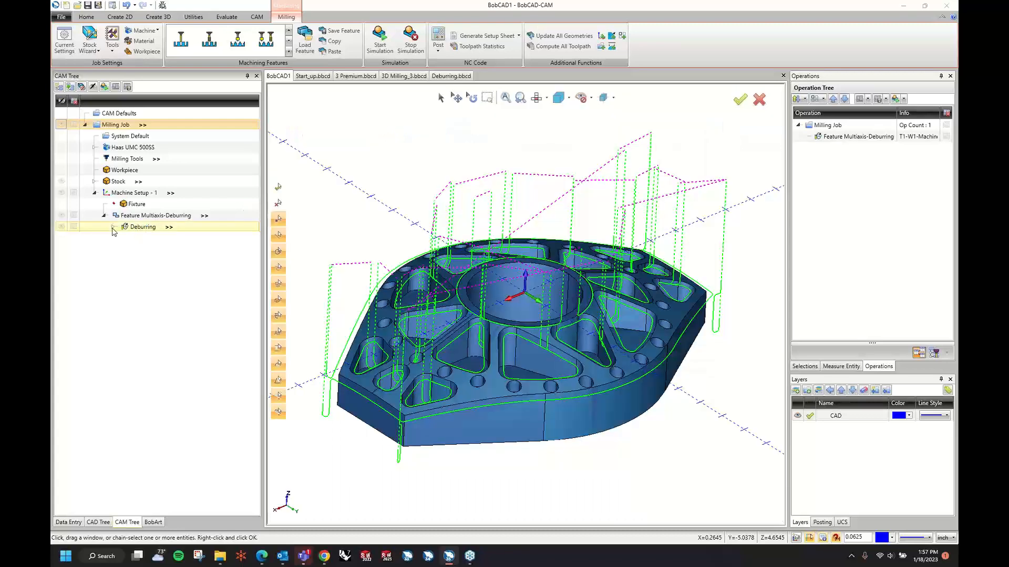
# Step: Re-select the Deburring operation's user defined edges, adding the outer edge loop of the part's bottom face with Loop Selection
pyautogui.click(113, 227)
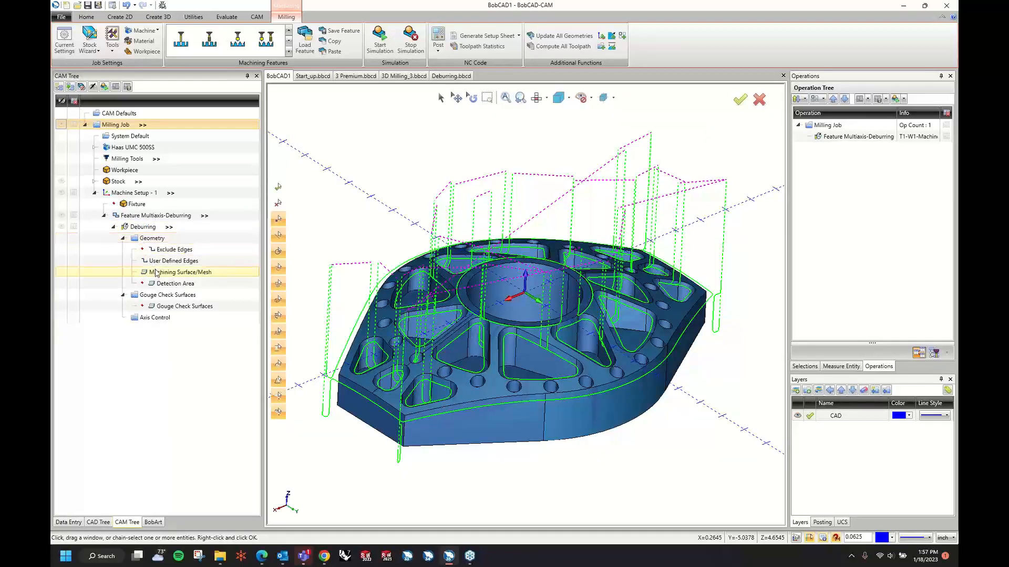
pyautogui.rightClick(182, 261)
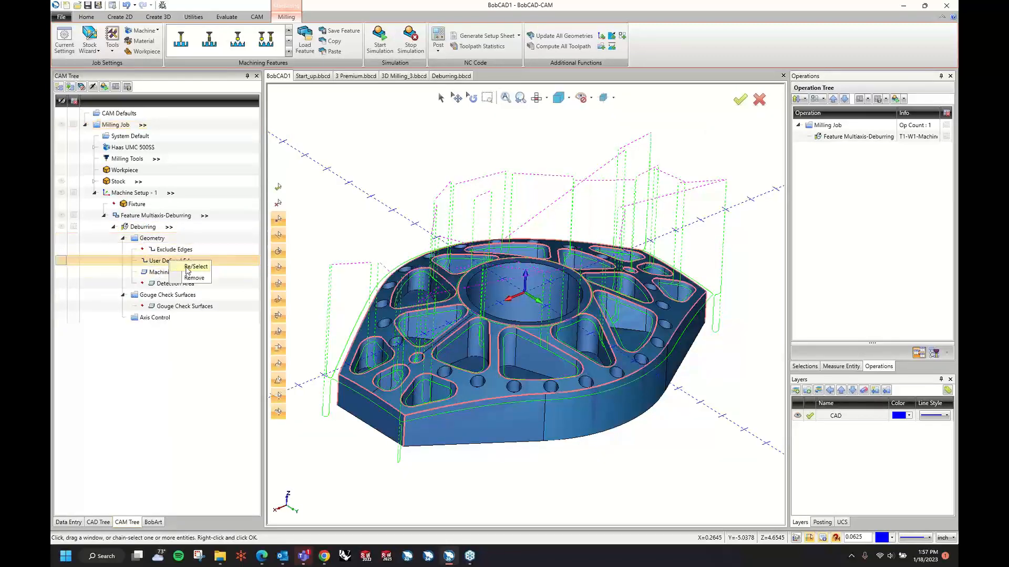
pyautogui.click(194, 267)
pyautogui.moveTo(304, 391); pyautogui.dragTo(456, 237, button='middle')
pyautogui.rightClick(455, 237)
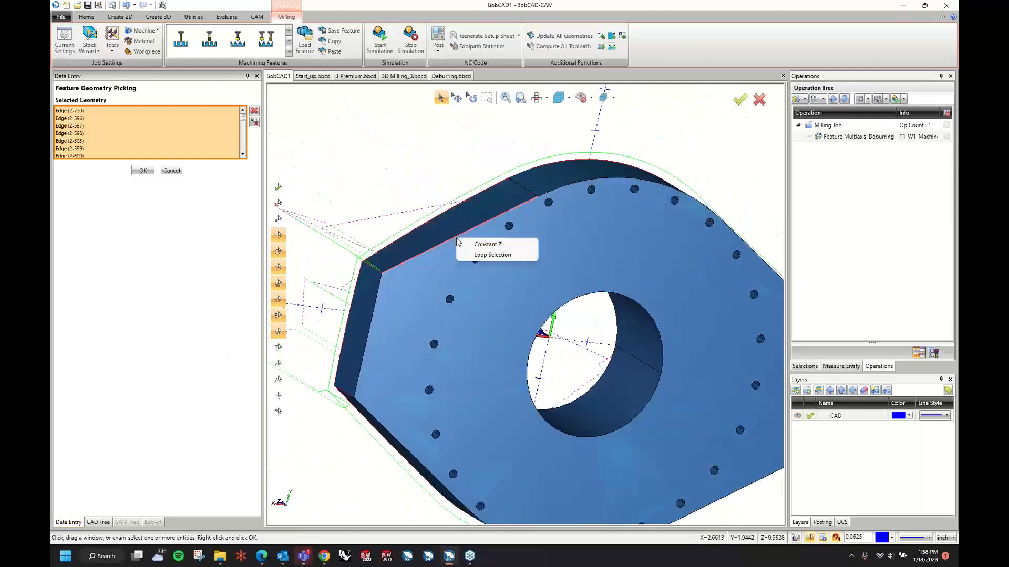
pyautogui.click(492, 254)
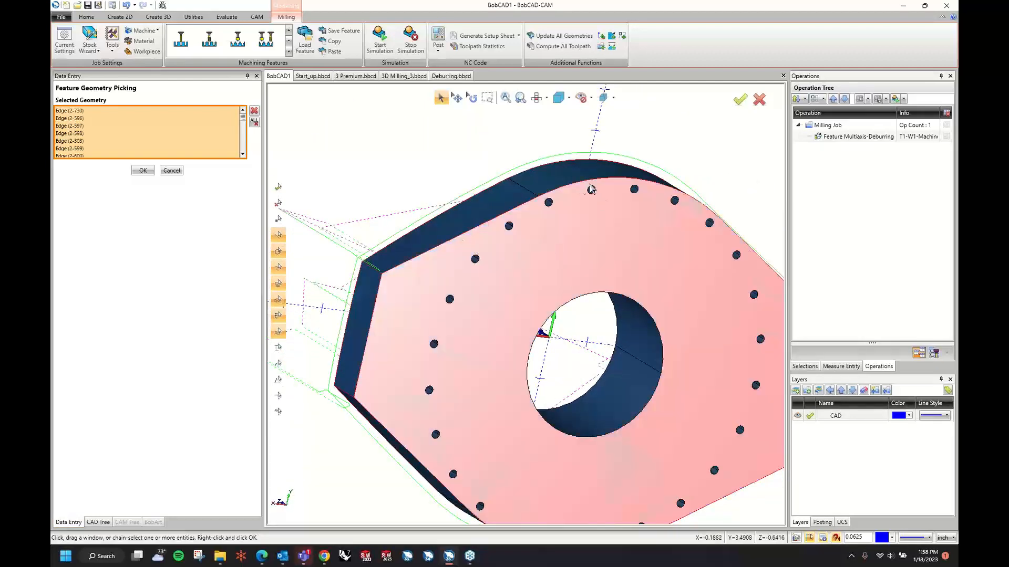
pyautogui.moveTo(574, 163); pyautogui.dragTo(659, 199, button='middle')
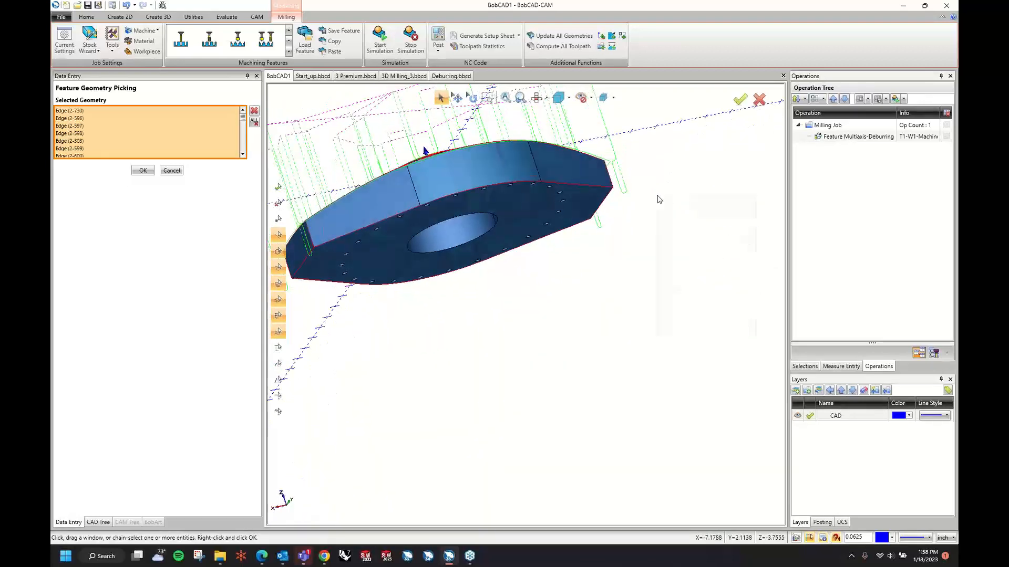
pyautogui.rightClick(659, 199)
pyautogui.click(665, 203)
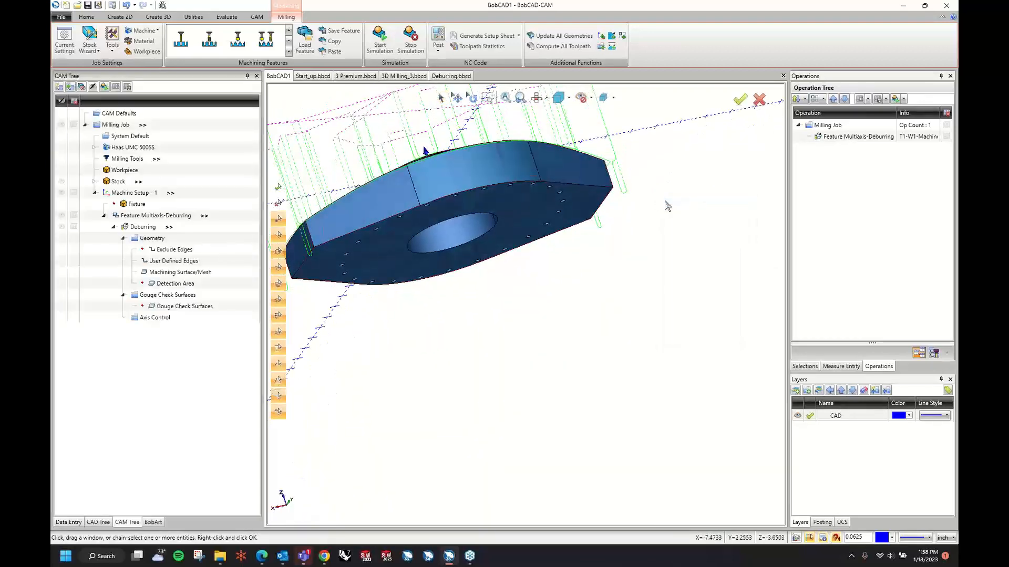
# Step: Compute the Deburring operation's toolpath with the added underside edges and inspect it around the part's lower edge
pyautogui.rightClick(155, 229)
pyautogui.click(168, 251)
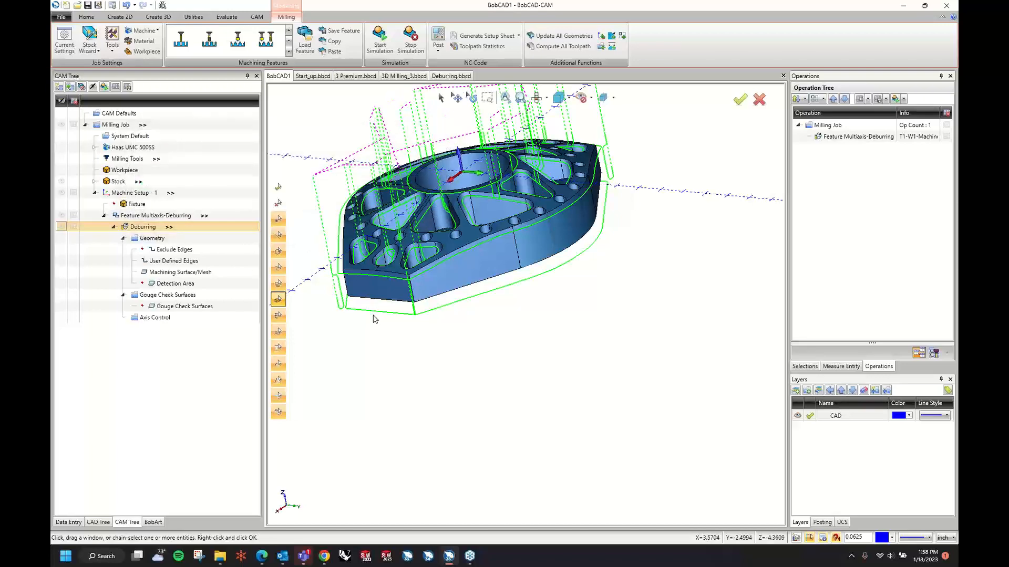
pyautogui.moveTo(374, 316); pyautogui.dragTo(326, 239, button='middle')
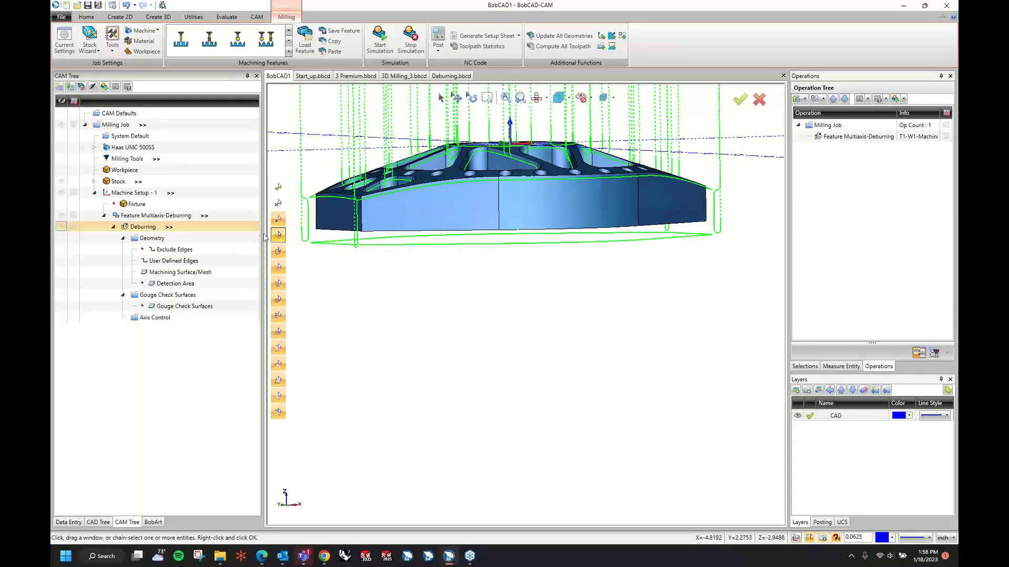
# Step: Set the Z work offset of Machine Setup - 1 to 4 and launch the simulation
pyautogui.rightClick(131, 196)
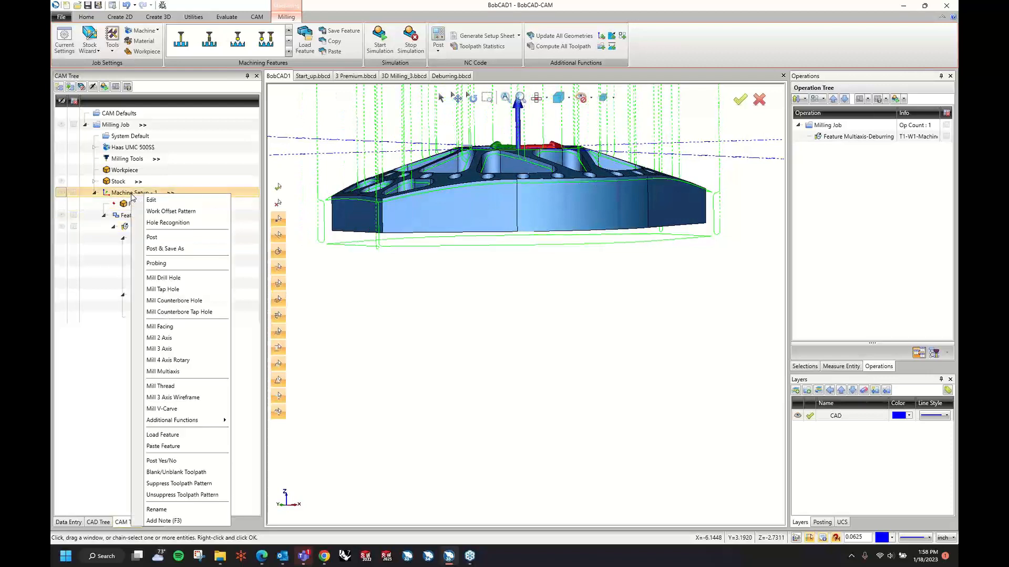
pyautogui.click(157, 202)
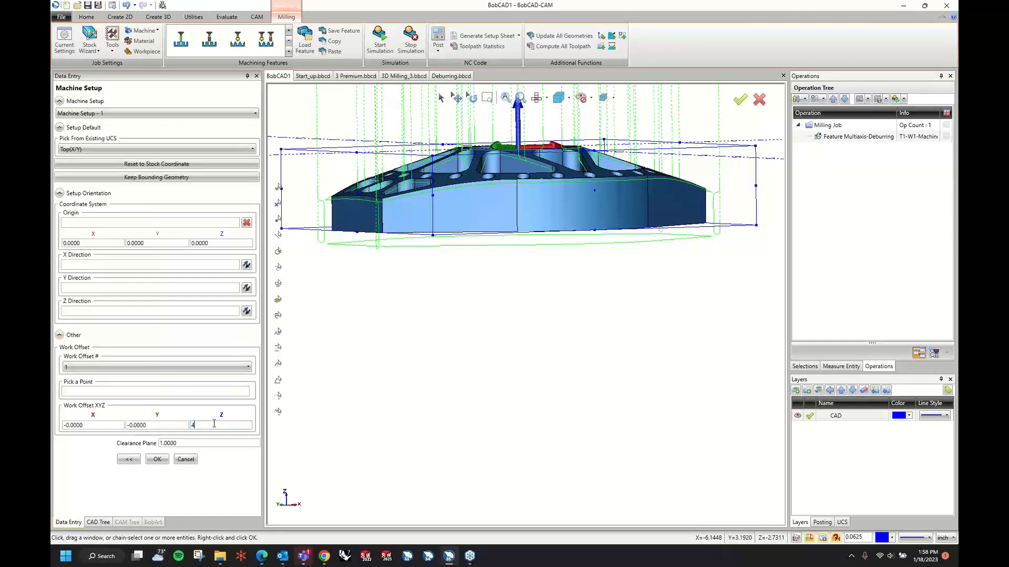
pyautogui.click(214, 424)
pyautogui.write('4')
pyautogui.press('Tab')
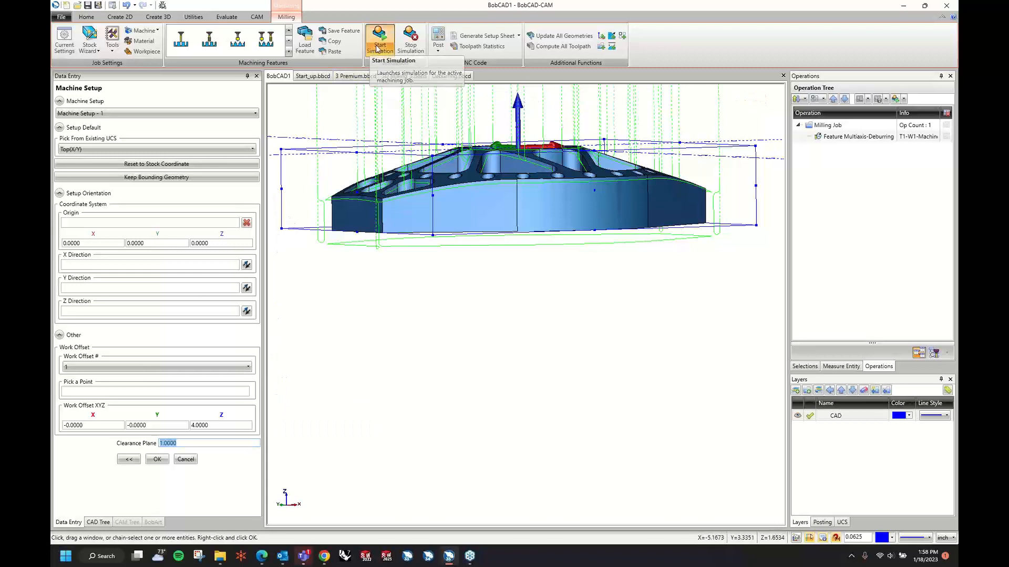
pyautogui.click(157, 460)
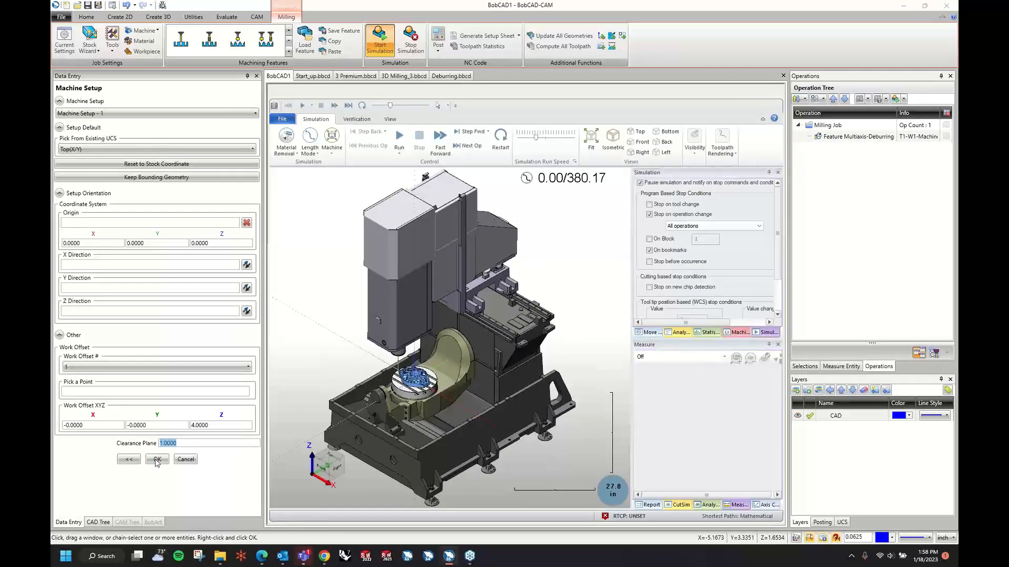
pyautogui.click(157, 461)
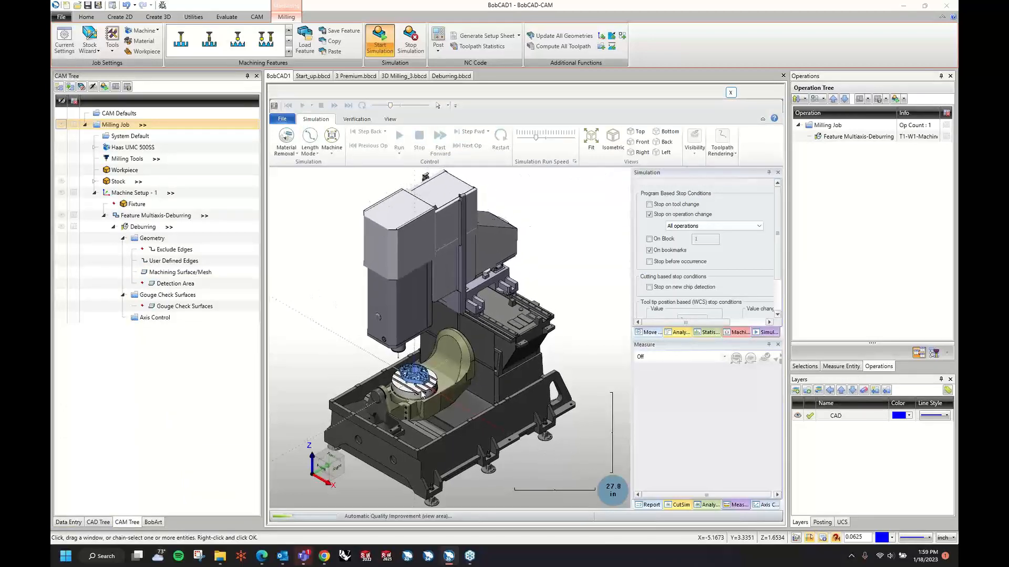
# Step: Raise the simulation run speed and run the deburring operation with the part and table in close view
pyautogui.scroll(5, 419, 380)
pyautogui.moveTo(430, 353); pyautogui.dragTo(408, 299, button='middle')
pyautogui.scroll(5, 412, 324)
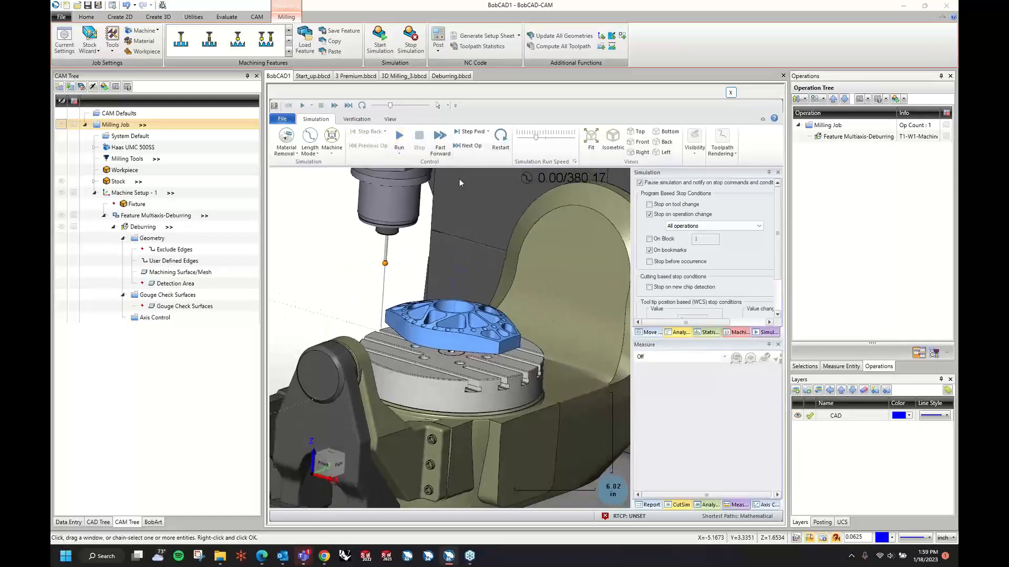
pyautogui.click(555, 139)
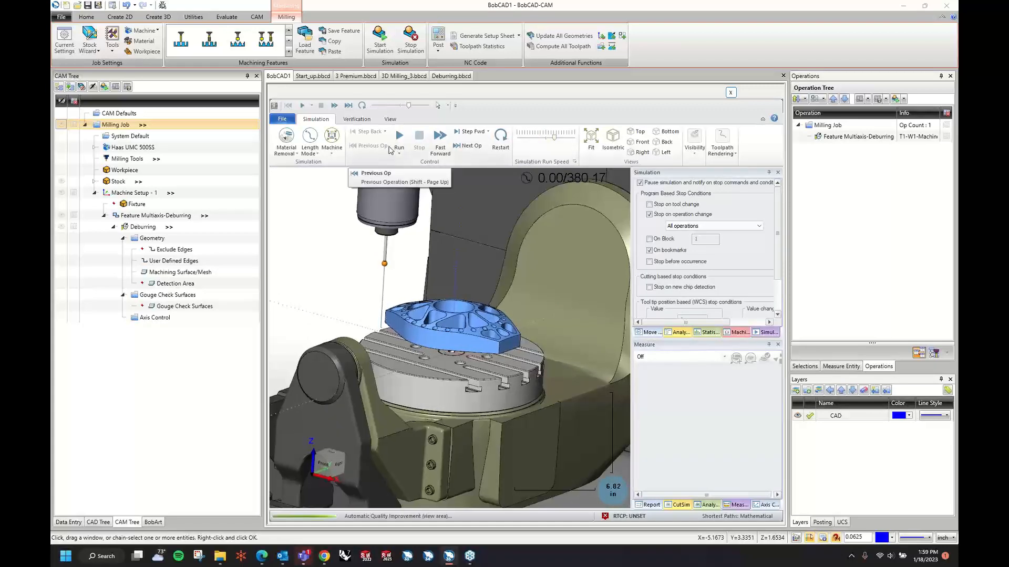
pyautogui.click(399, 139)
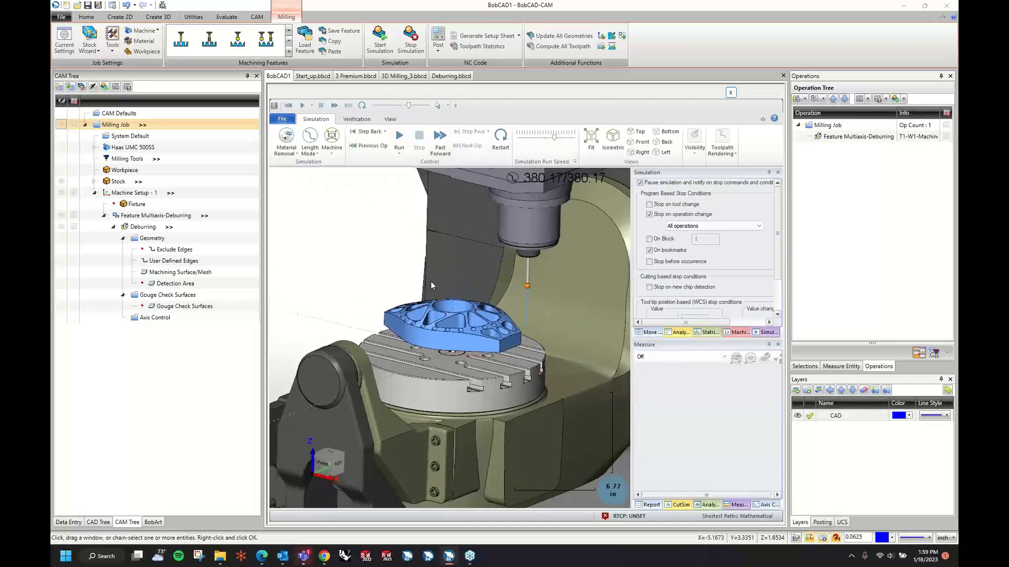
# Step: Examine the deburred edges on the part's underside up close and close the simulation
pyautogui.scroll(5, 452, 330)
pyautogui.moveTo(464, 351); pyautogui.dragTo(424, 304, button='middle')
pyautogui.scroll(6, 496, 269)
pyautogui.scroll(-5, 477, 253)
pyautogui.scroll(5, 330, 272)
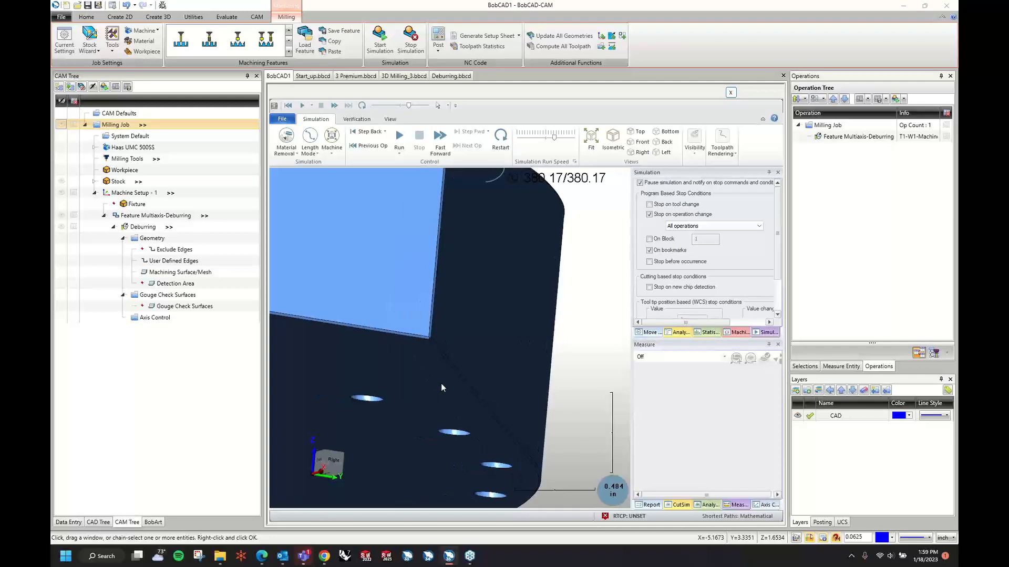
pyautogui.scroll(-5, 441, 383)
pyautogui.moveTo(441, 383); pyautogui.dragTo(460, 330, button='middle')
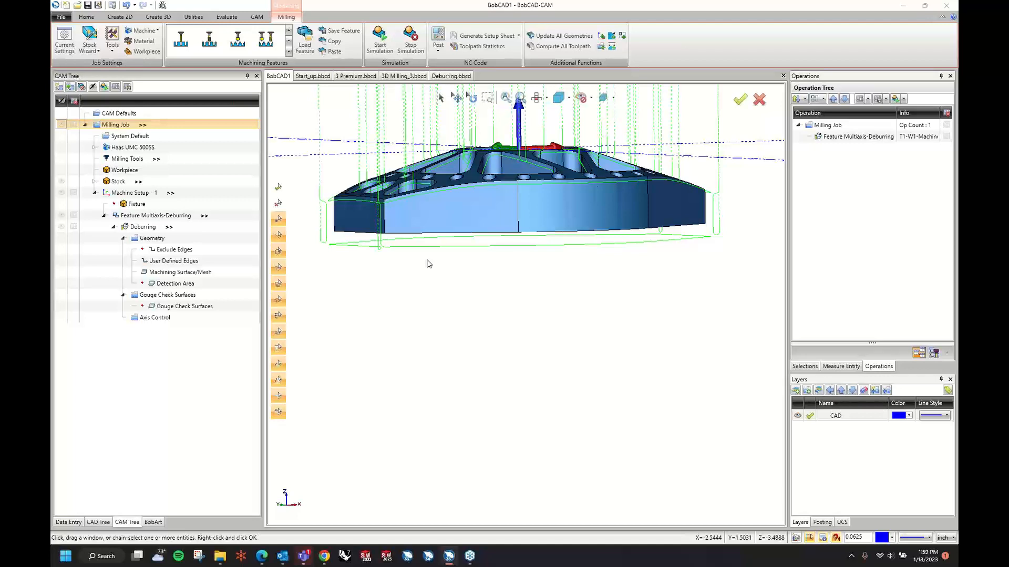
# Step: Collapse the Deburring operation, exclude Feature Multiaxis-Deburring from posting and hide its toolpath
pyautogui.click(113, 227)
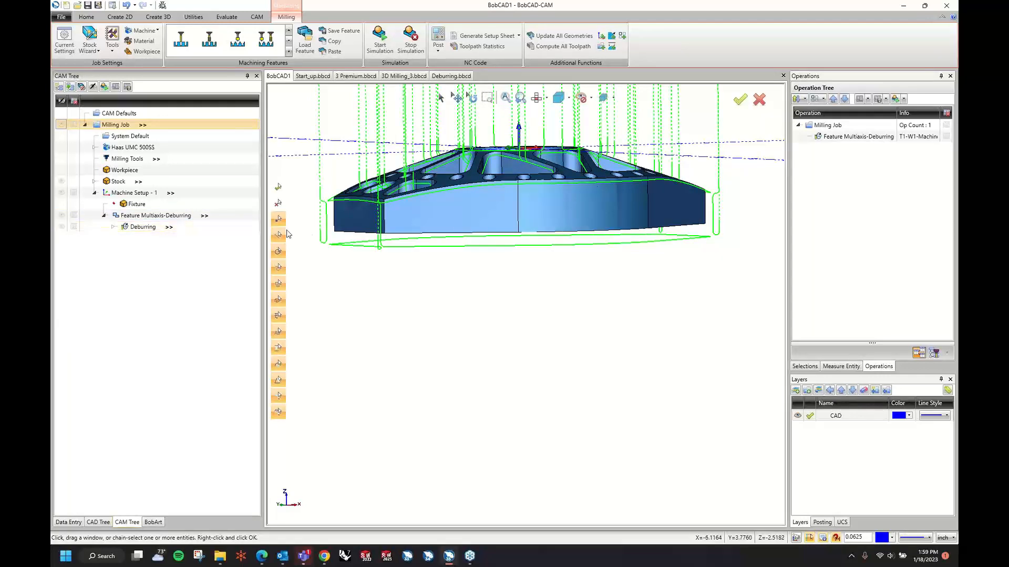
pyautogui.click(143, 218)
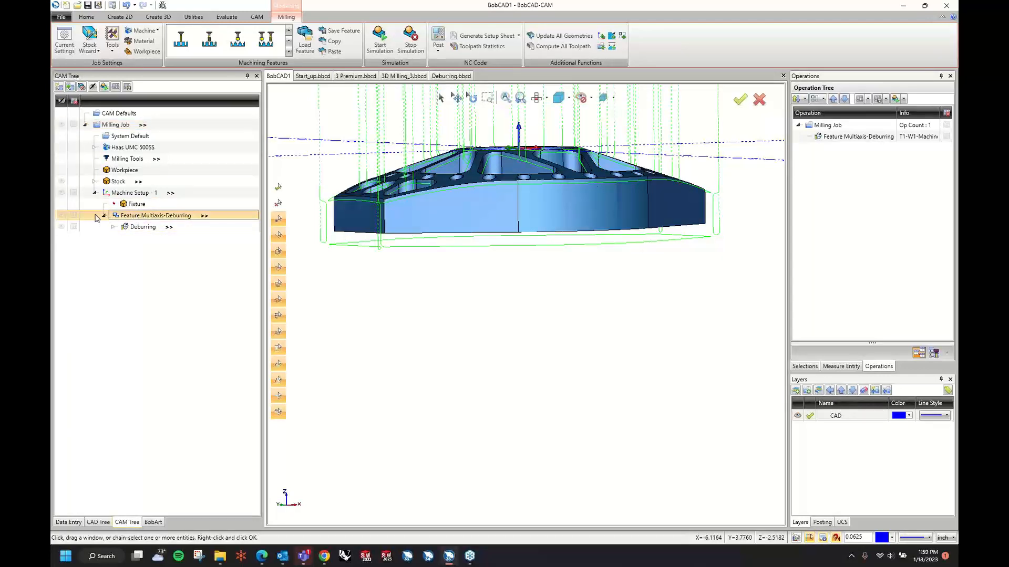
pyautogui.click(74, 216)
pyautogui.click(61, 216)
# Step: Add a new Mill Multiaxis feature to Machine Setup - 1 with Deburring as the toolpath type
pyautogui.rightClick(154, 193)
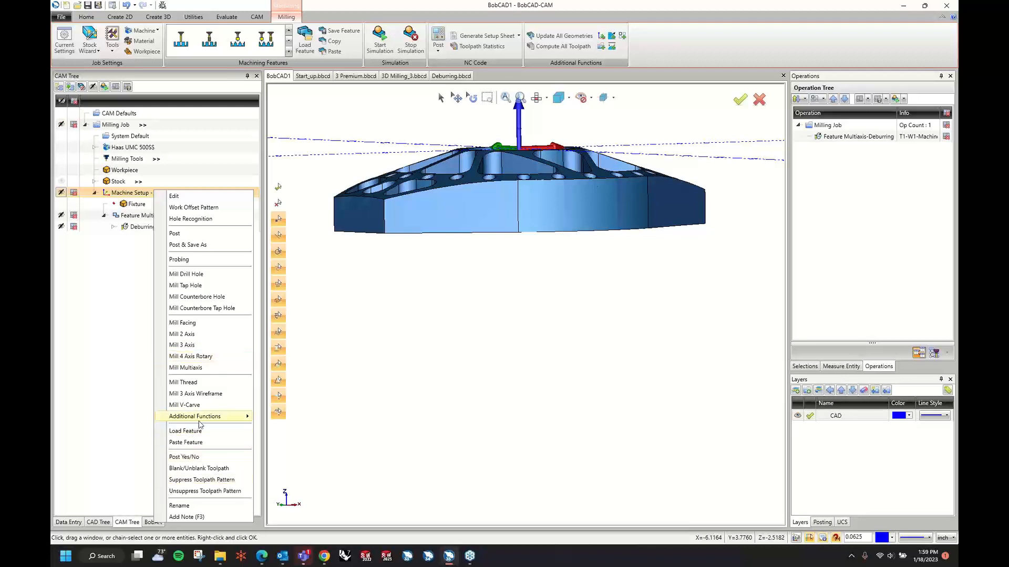
pyautogui.moveTo(204, 415)
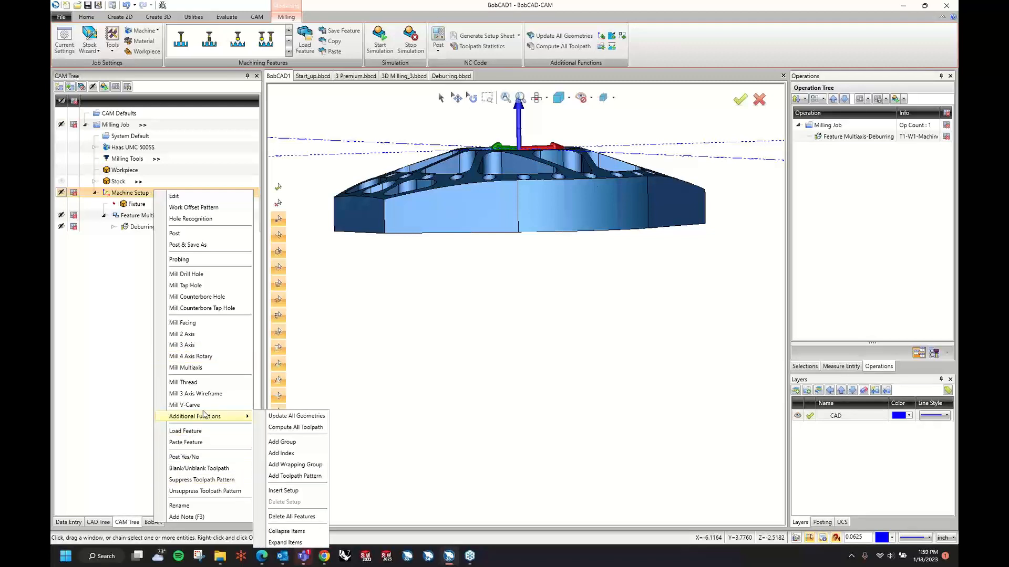
pyautogui.click(205, 367)
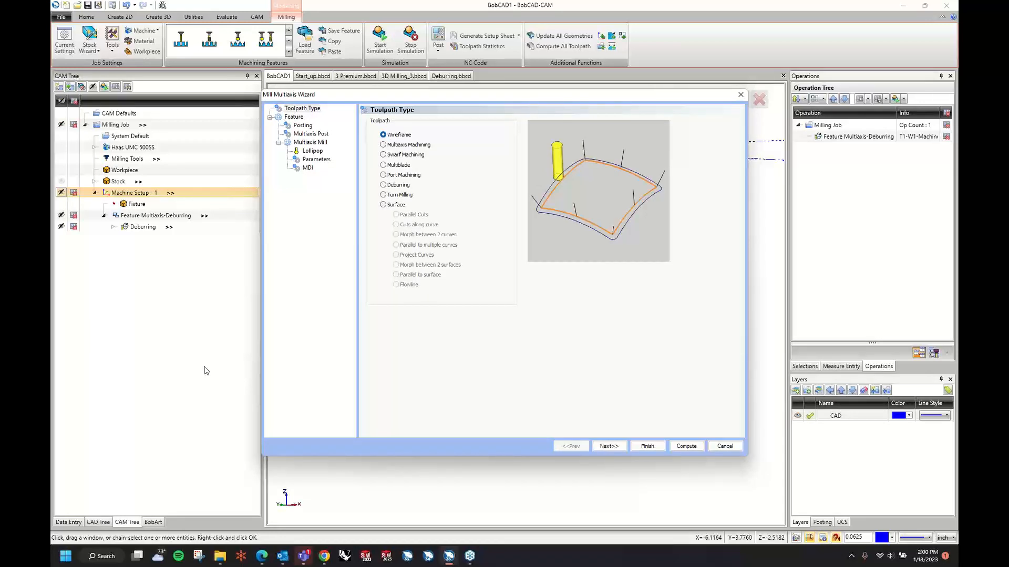
pyautogui.click(391, 204)
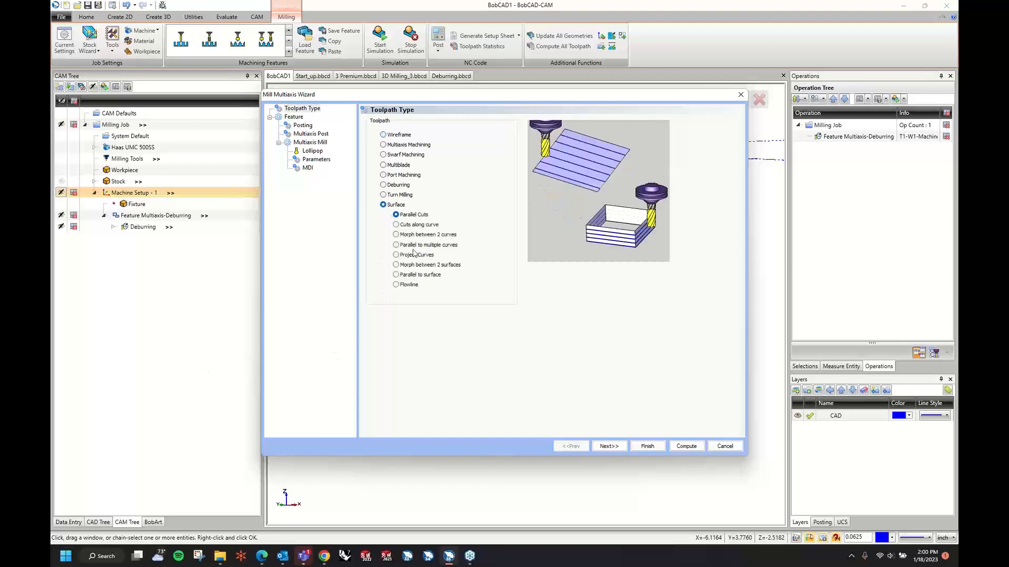
pyautogui.click(395, 187)
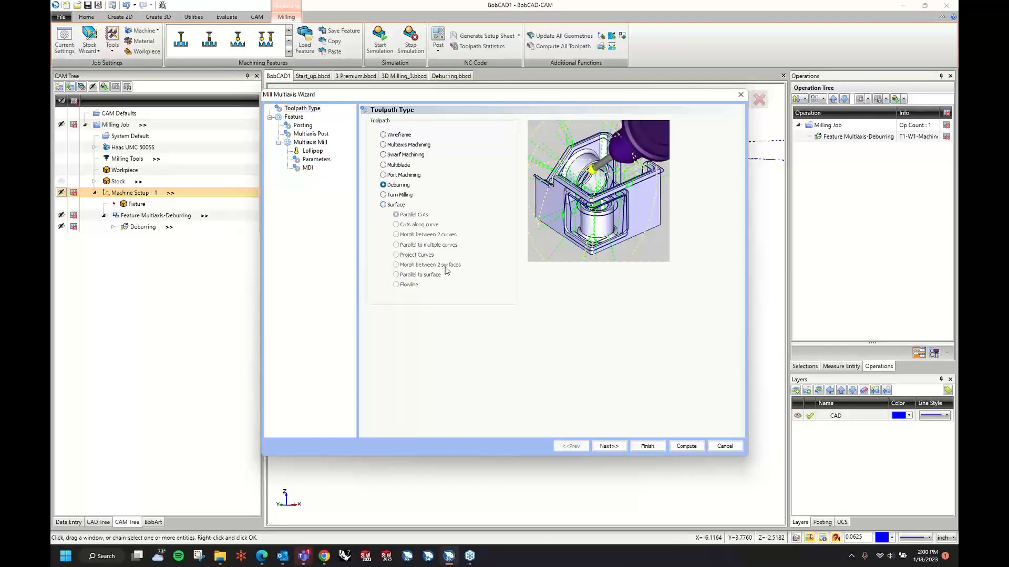
pyautogui.click(611, 446)
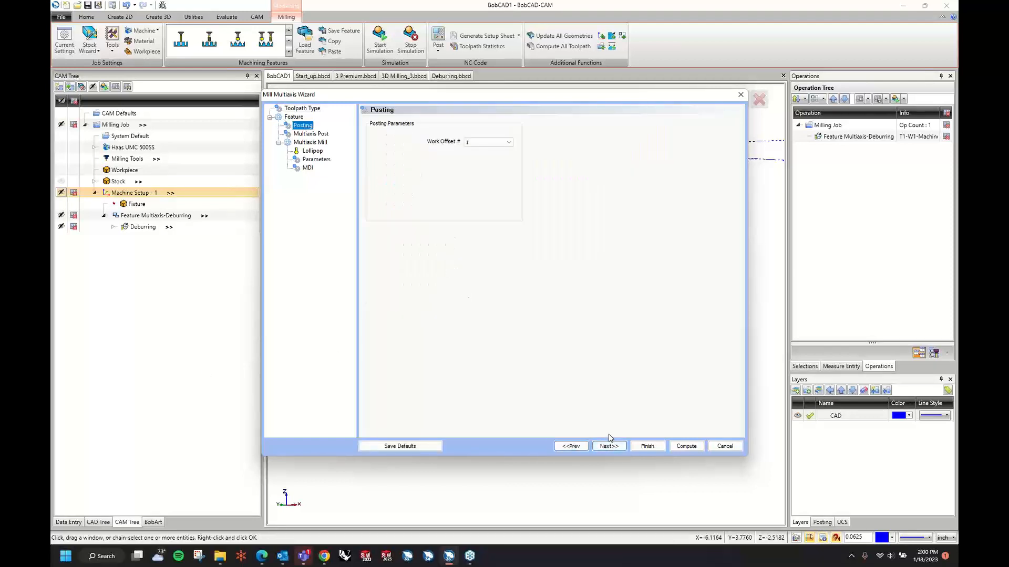
# Step: Open the tool crib for the new feature and create a new chamfer mill entry in the tool library
pyautogui.click(610, 446)
pyautogui.click(609, 446)
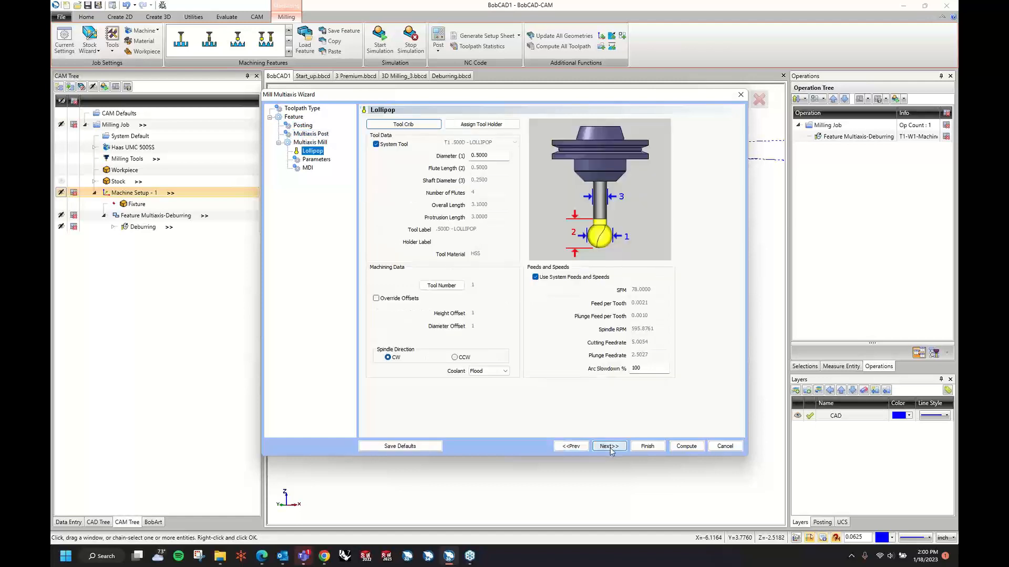
pyautogui.click(419, 125)
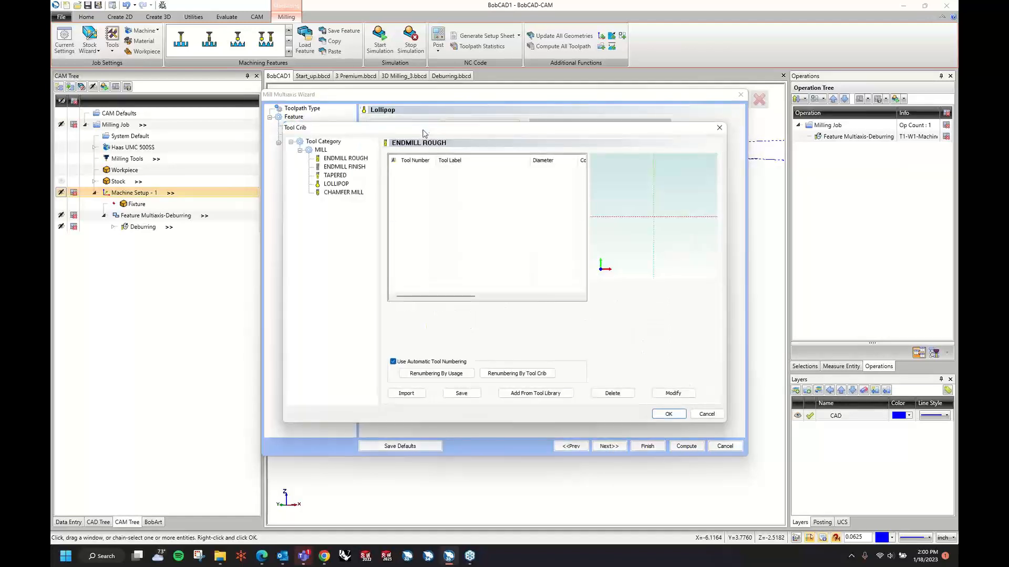
pyautogui.click(347, 192)
pyautogui.click(541, 393)
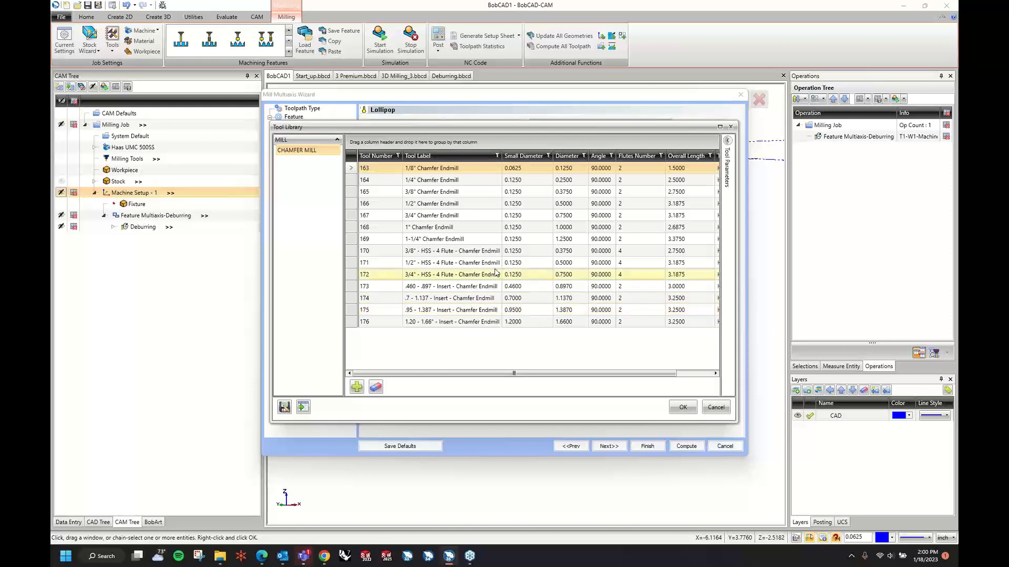
pyautogui.click(356, 388)
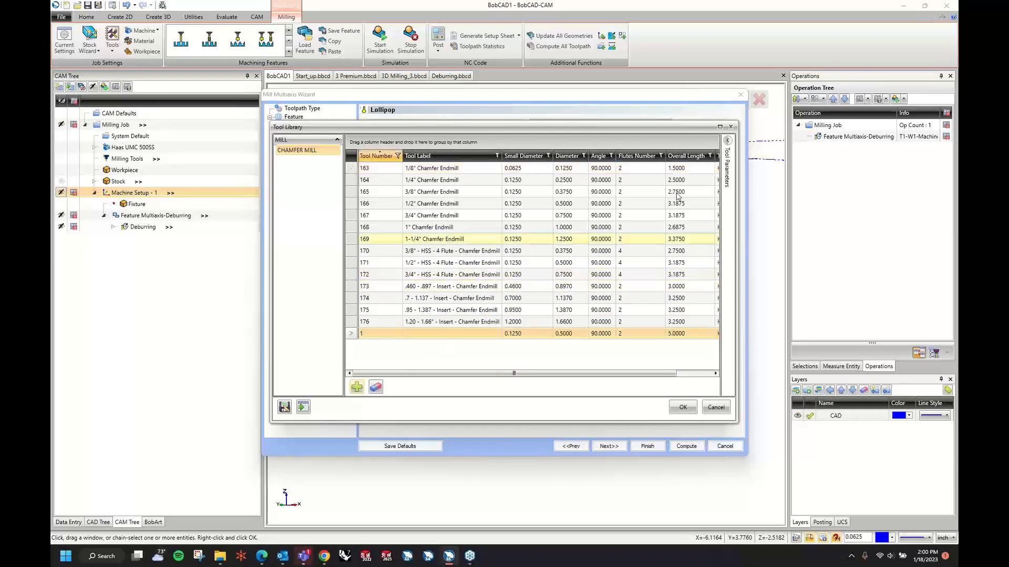
# Step: Label the new chamfer mill ".25 90deg" and set its diameter to 0.25 and its small diameter to 0
pyautogui.click(727, 140)
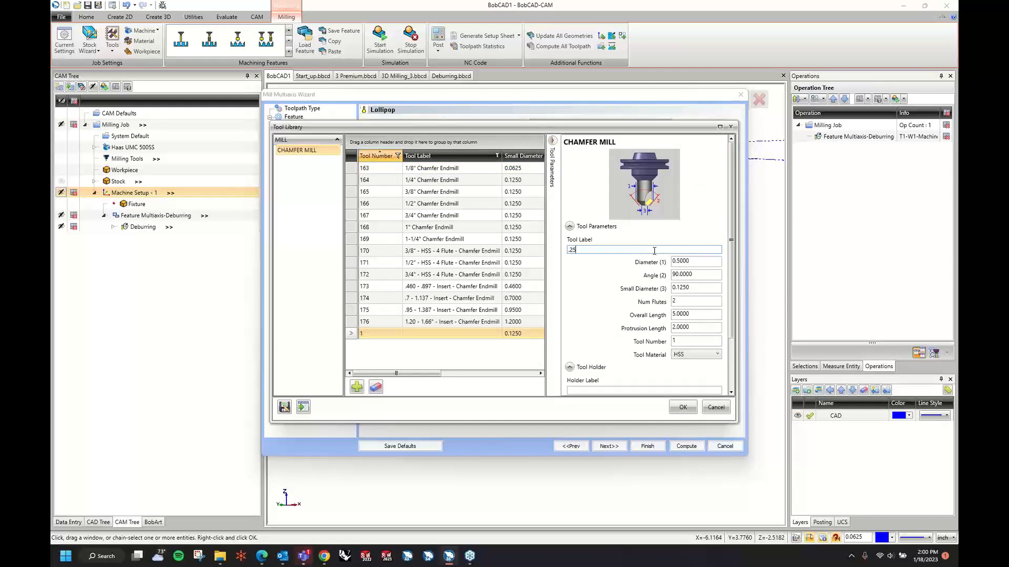
pyautogui.press('Tab')
pyautogui.click(607, 249)
pyautogui.press('Tab')
pyautogui.write('.25')
pyautogui.press('Tab')
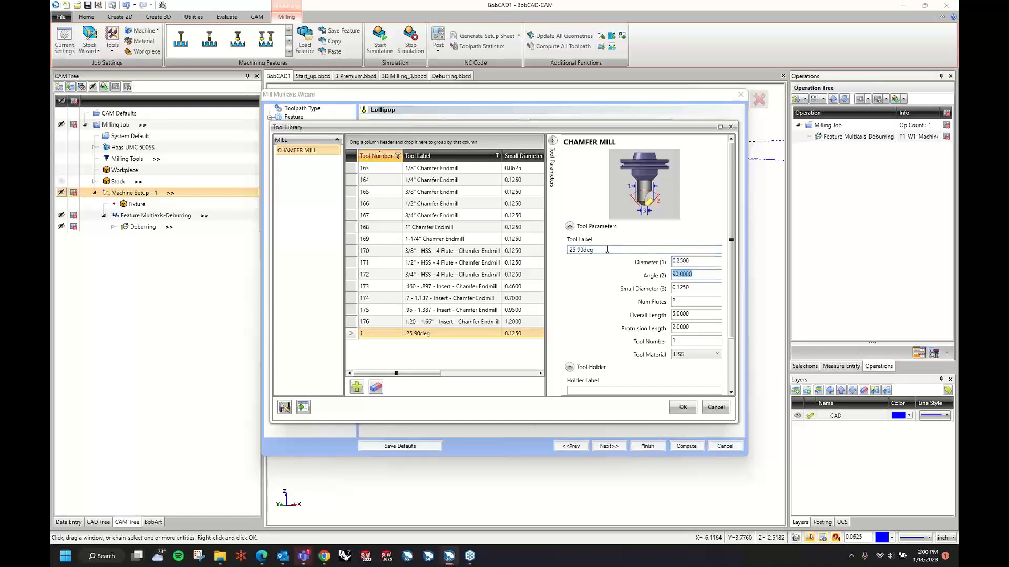
pyautogui.press('Tab')
pyautogui.write('0')
pyautogui.press('Tab')
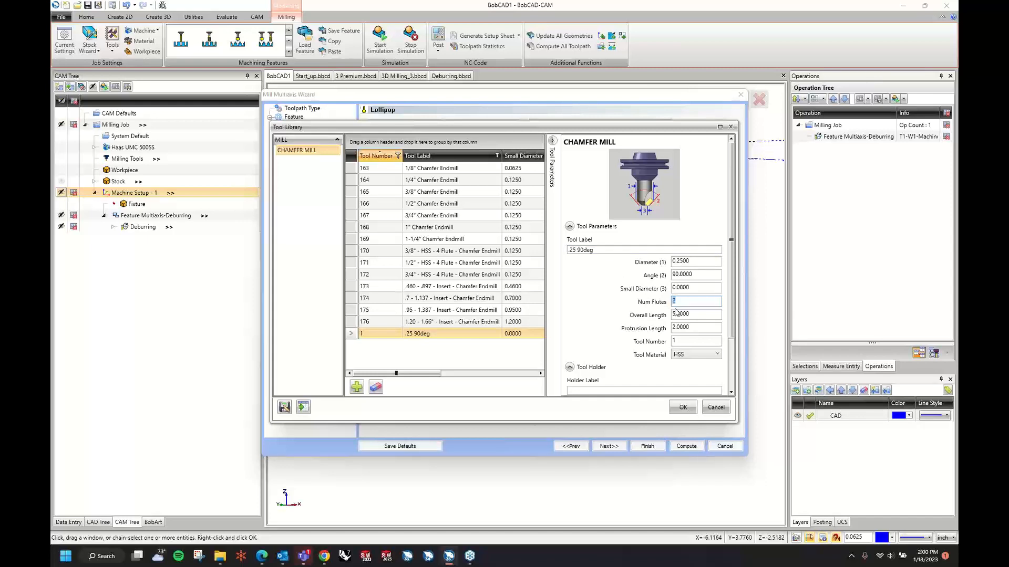
# Step: Check the remaining chamfer mill parameters, add the tool to the crib and assign it to the deburring feature
pyautogui.click(695, 288)
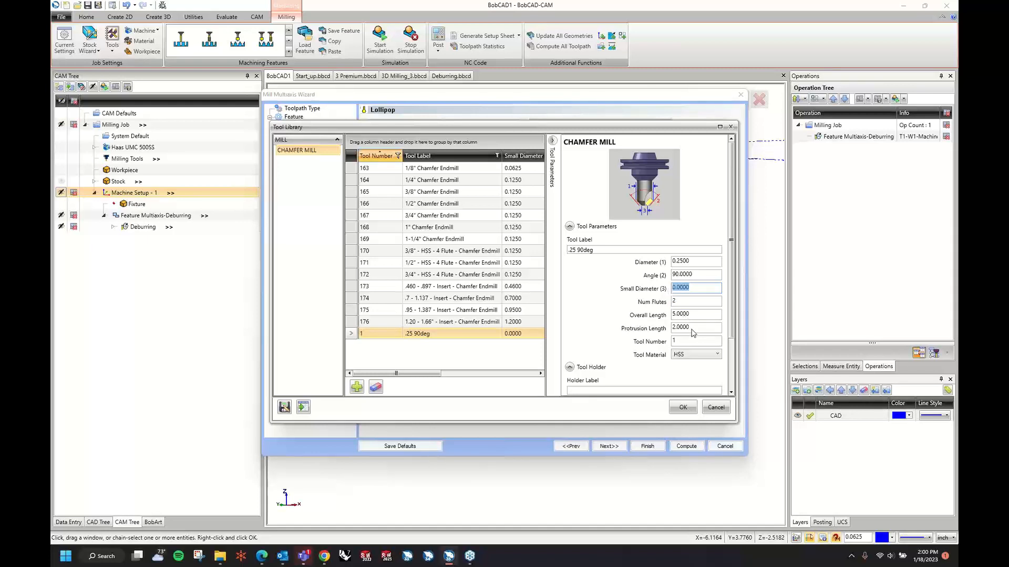
pyautogui.scroll(-2, 630, 325)
pyautogui.scroll(-1, 606, 303)
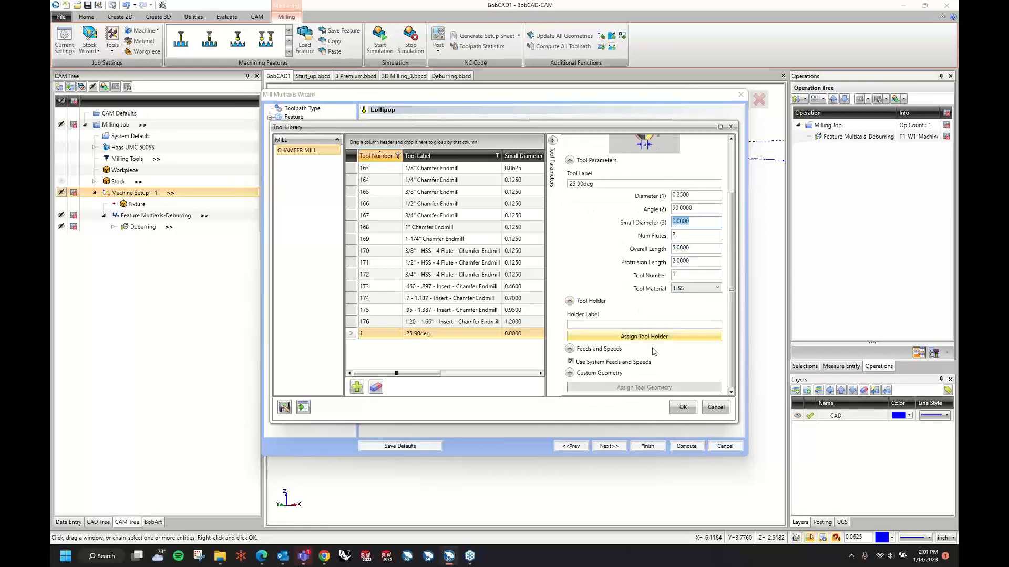
pyautogui.click(683, 409)
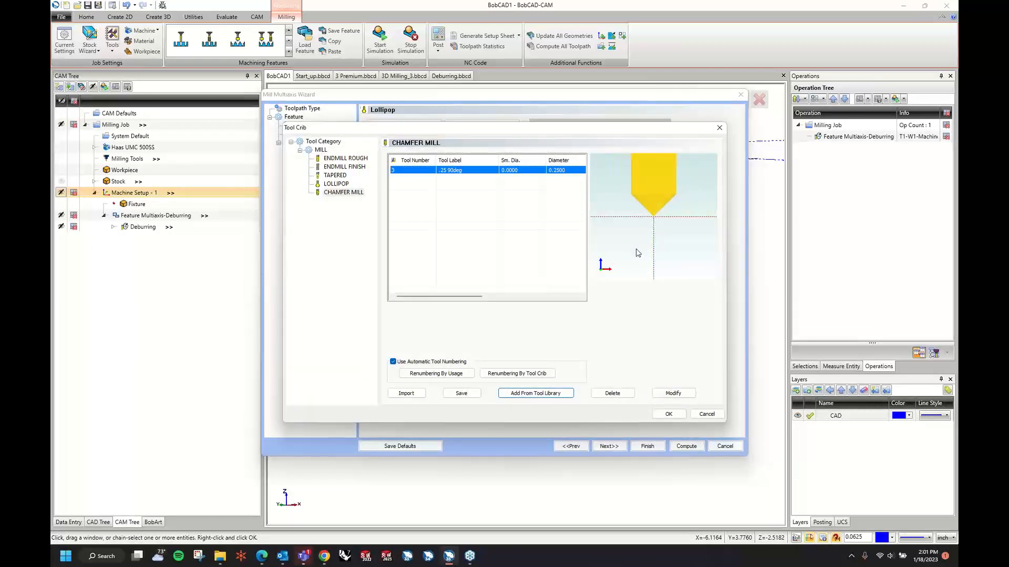
pyautogui.click(669, 414)
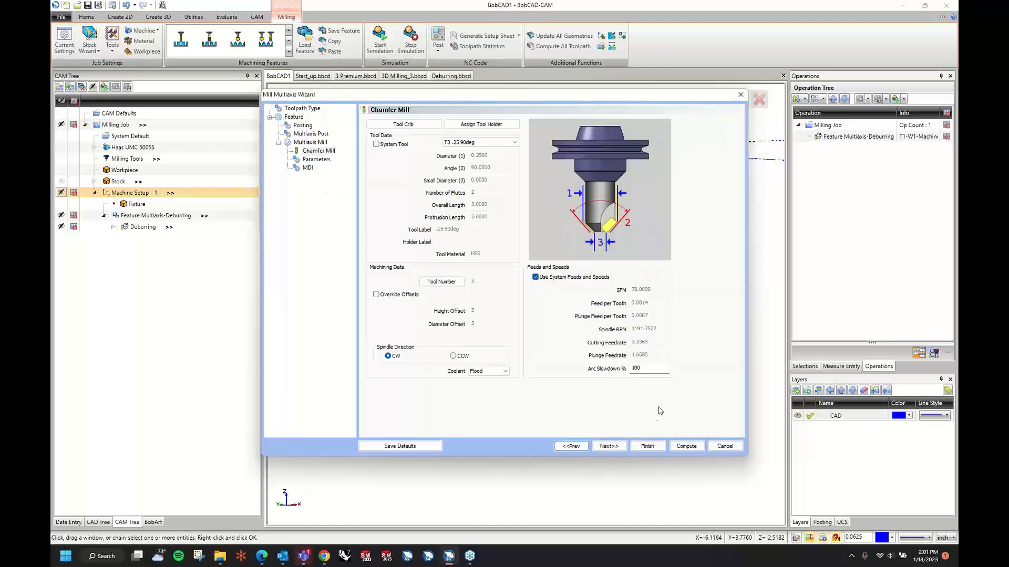
# Step: Modify the .25 90deg chamfer mill assigned to the deburring feature, setting its small diameter to 0.025
pyautogui.click(609, 446)
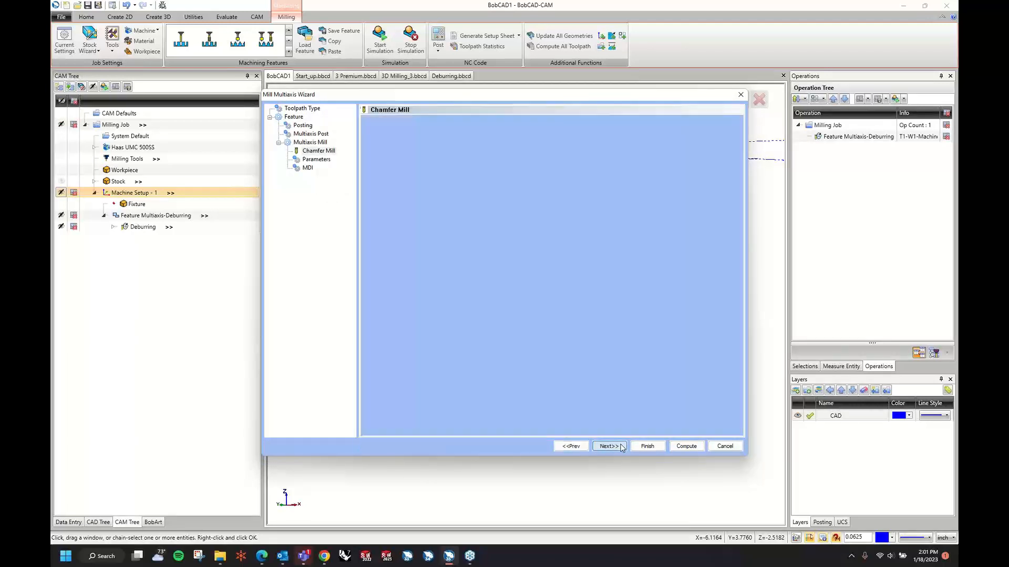
pyautogui.click(571, 447)
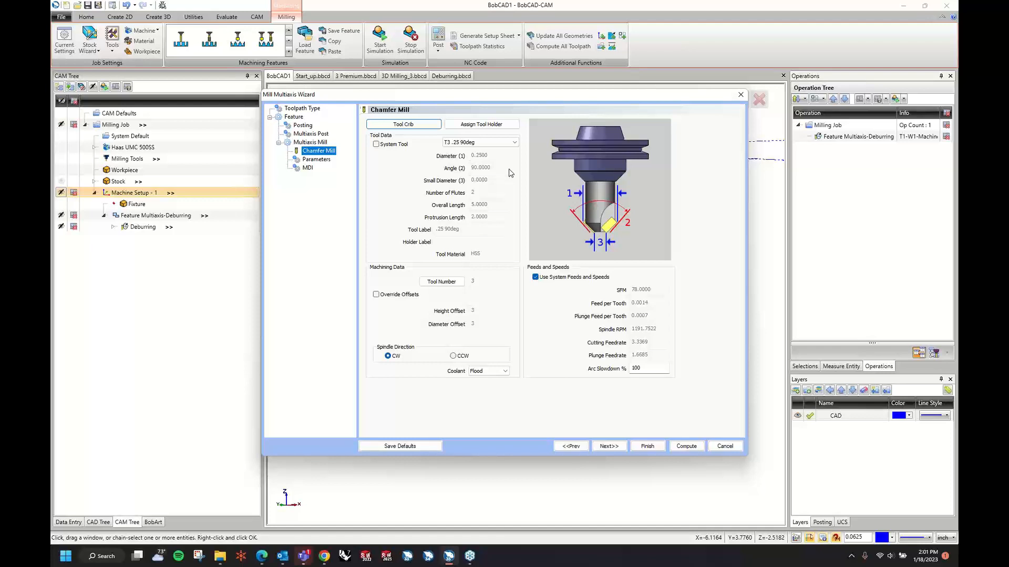
pyautogui.click(512, 142)
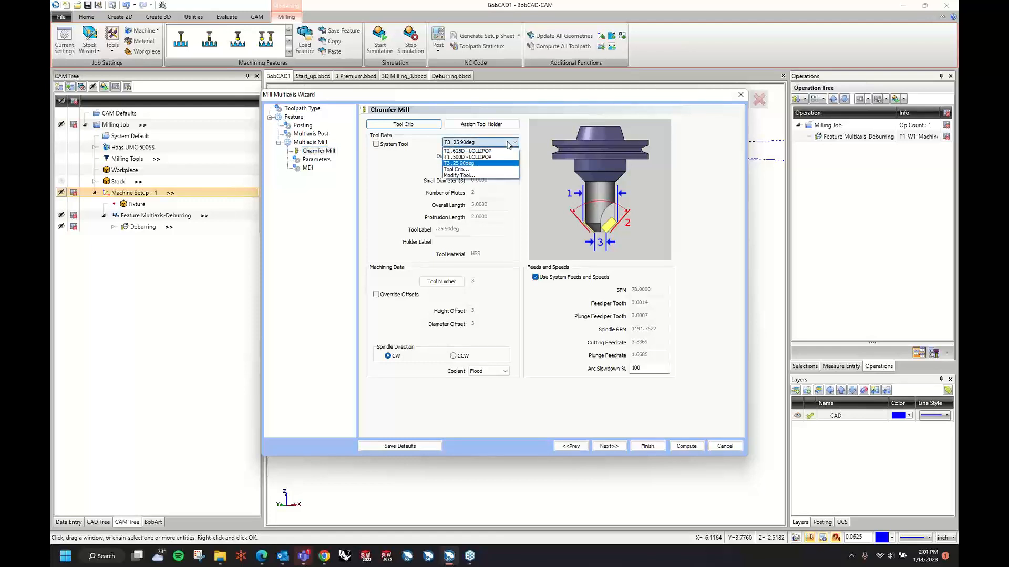
pyautogui.click(467, 177)
pyautogui.doubleClick(385, 190)
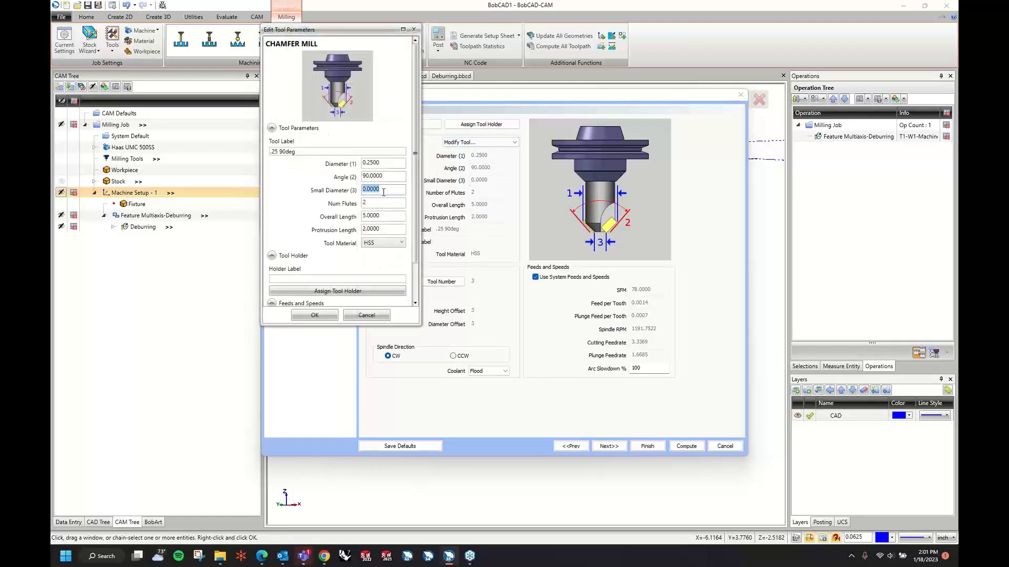
pyautogui.write('.025')
pyautogui.press('Tab')
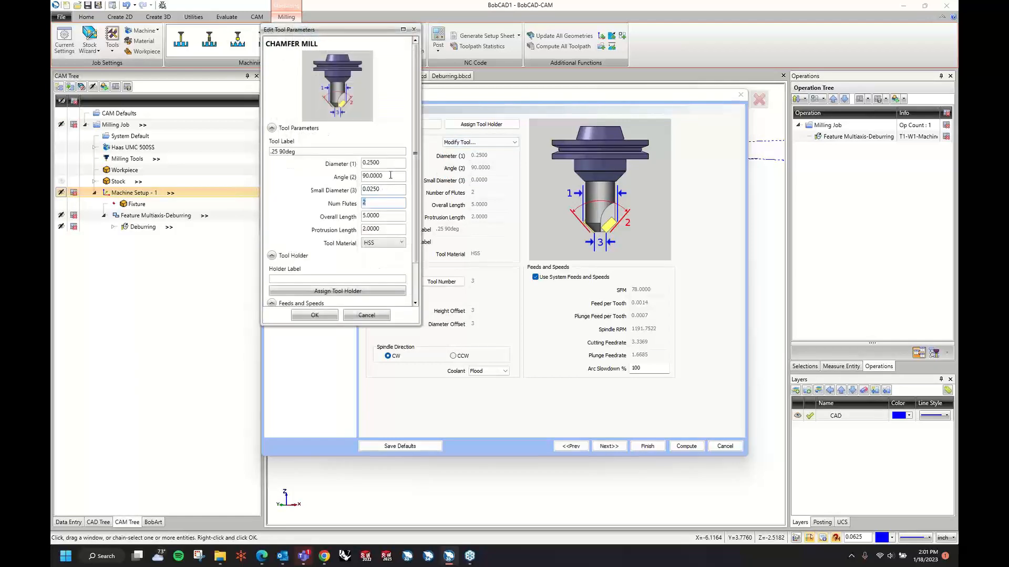
pyautogui.click(315, 316)
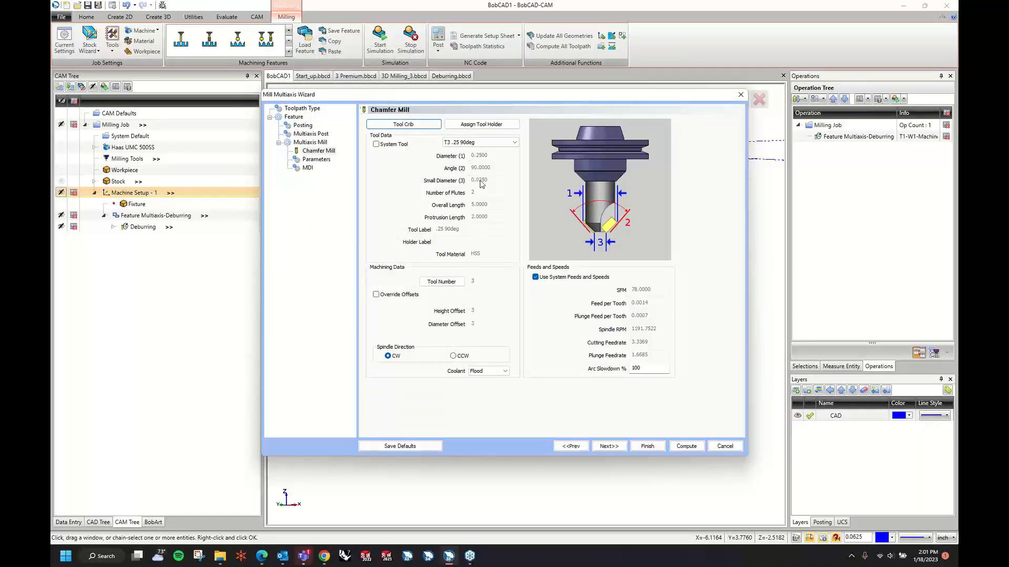
# Step: Select all faces of the part as the part surfaces in the deburring parameters
pyautogui.click(609, 446)
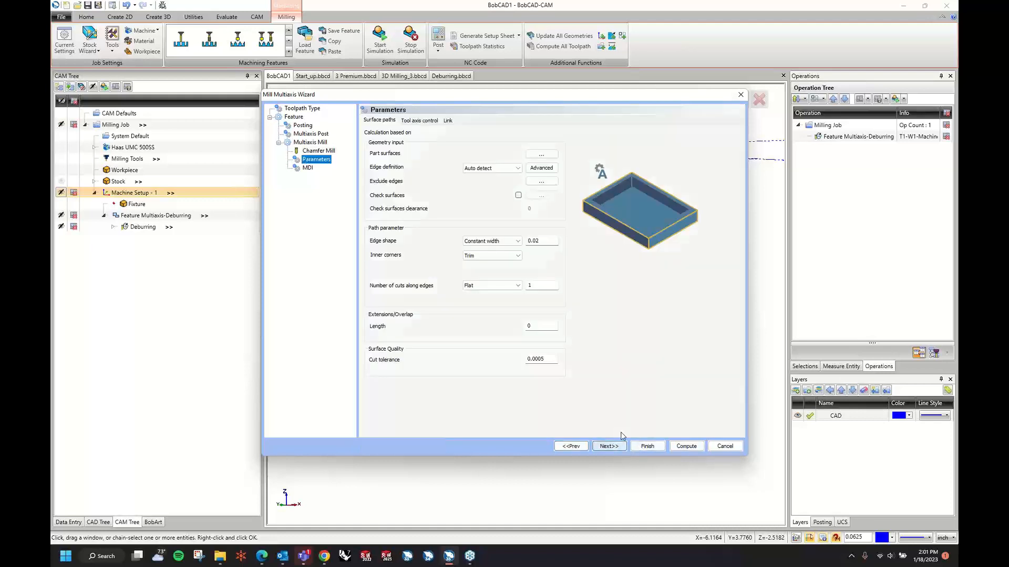
pyautogui.click(542, 154)
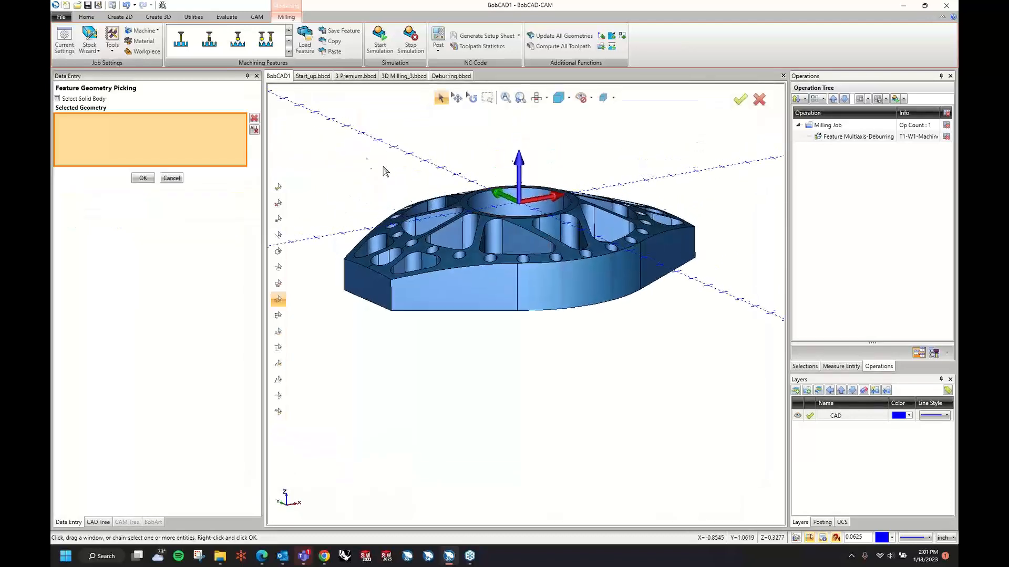
pyautogui.moveTo(314, 138); pyautogui.dragTo(729, 361)
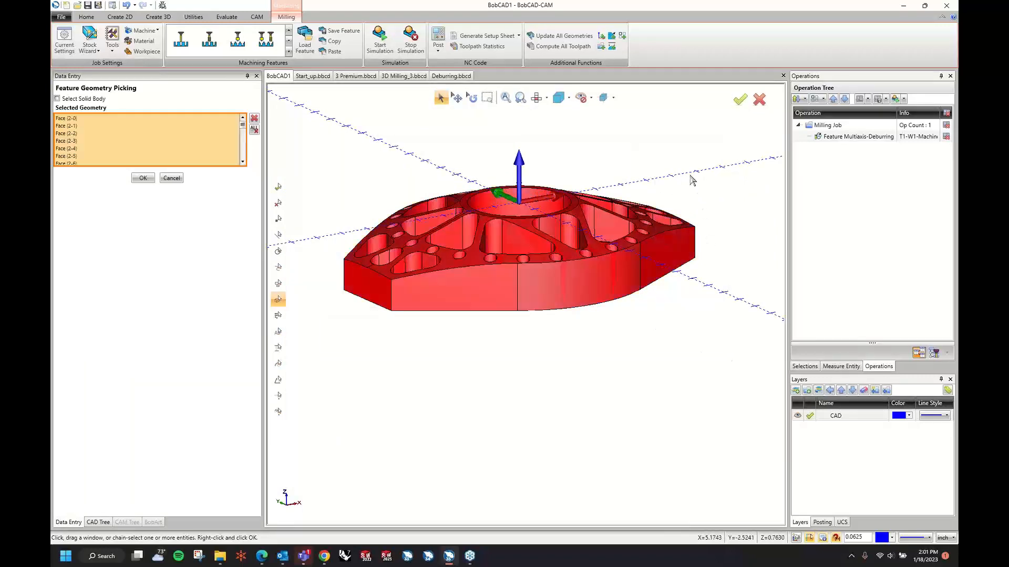
pyautogui.rightClick(693, 178)
pyautogui.click(698, 182)
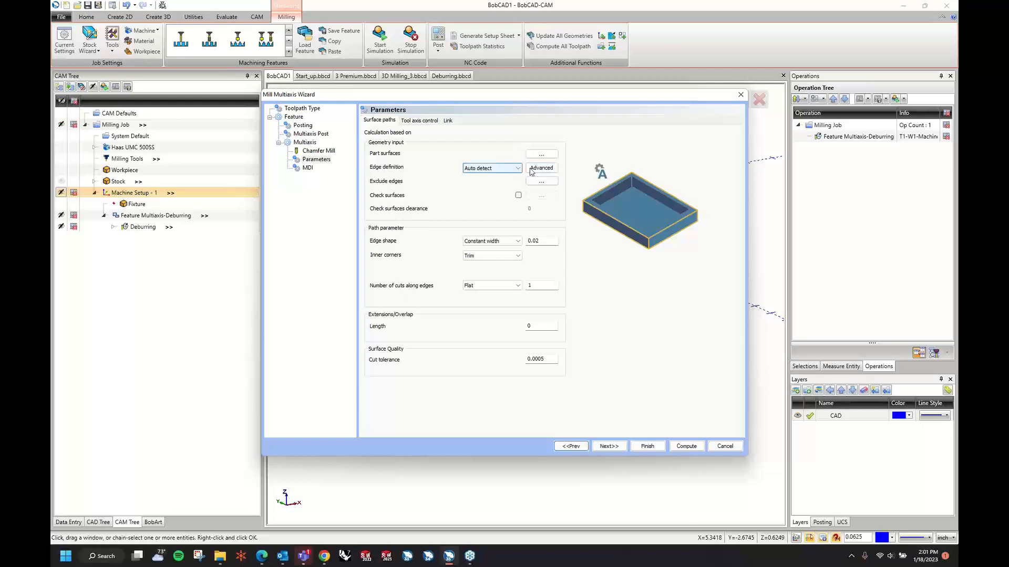
# Step: Review the advanced auto edge detection settings while switching the edge definition to User defined, and enable check surfaces
pyautogui.click(541, 168)
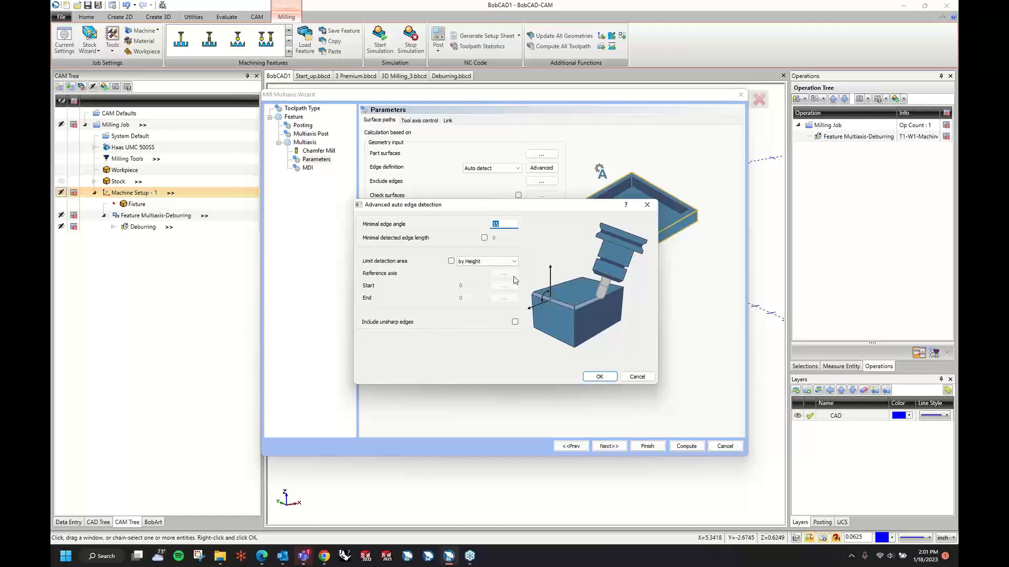
pyautogui.click(624, 377)
pyautogui.click(504, 168)
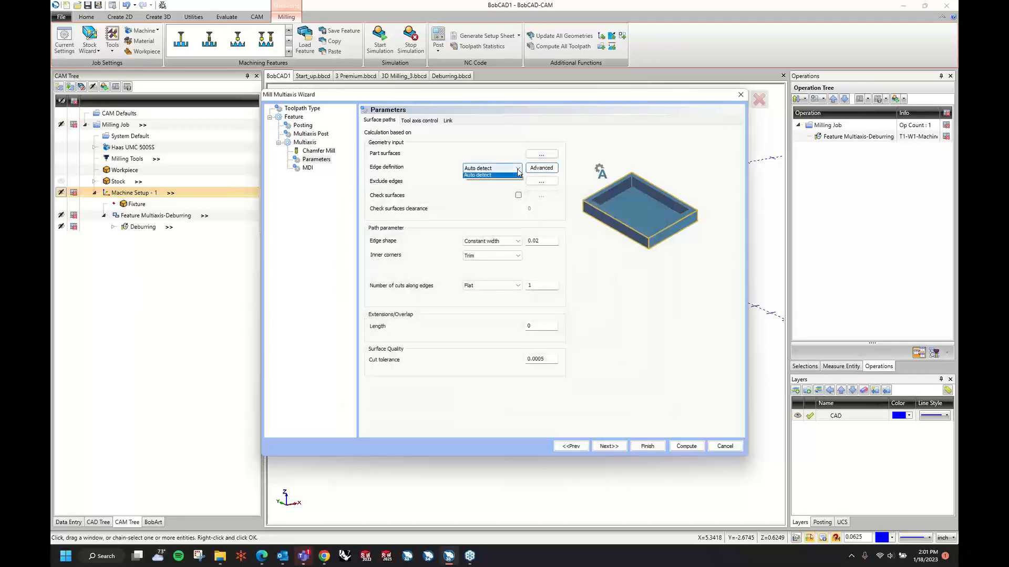
pyautogui.click(507, 178)
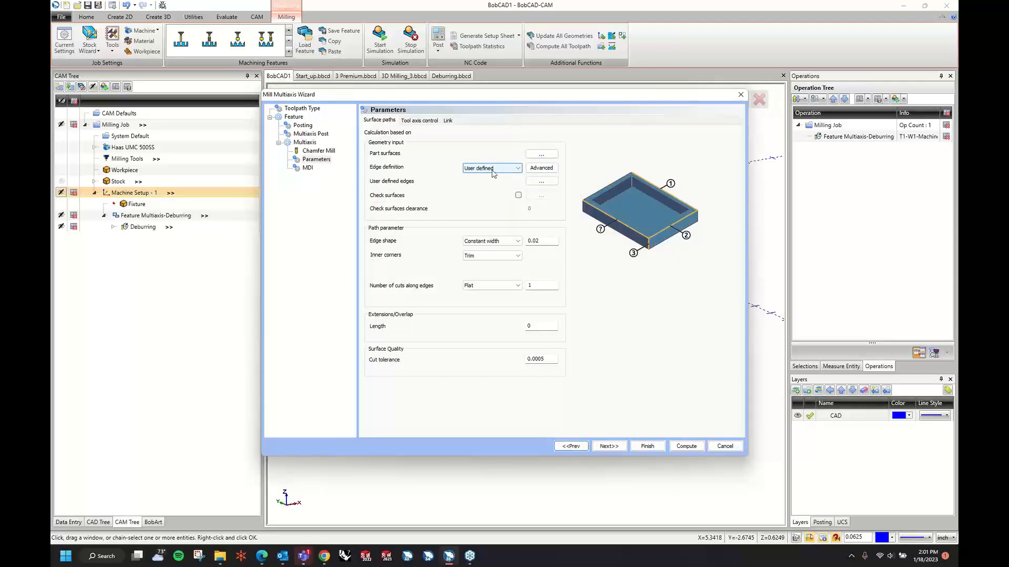
pyautogui.click(548, 168)
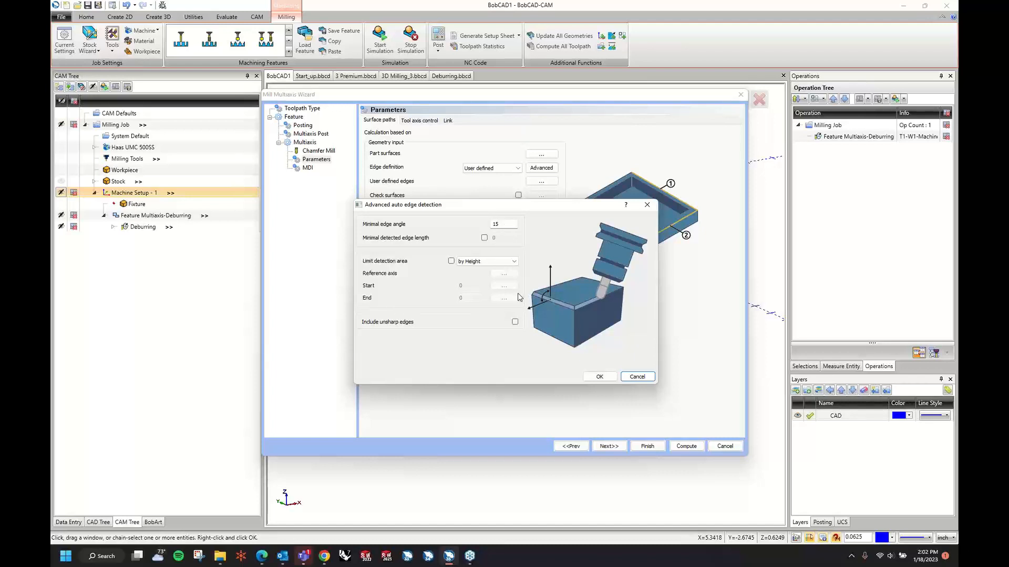
pyautogui.click(636, 376)
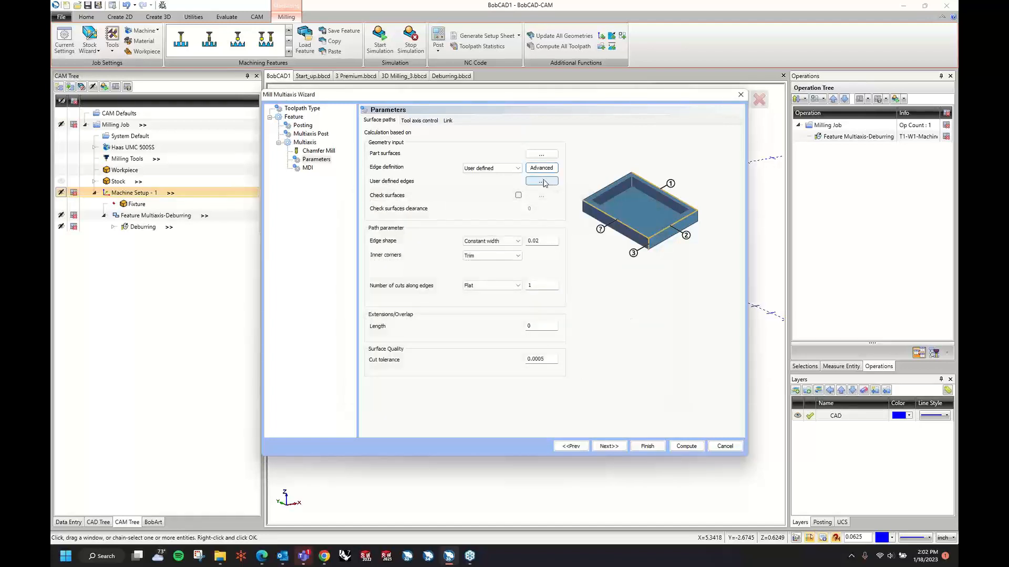
pyautogui.click(518, 196)
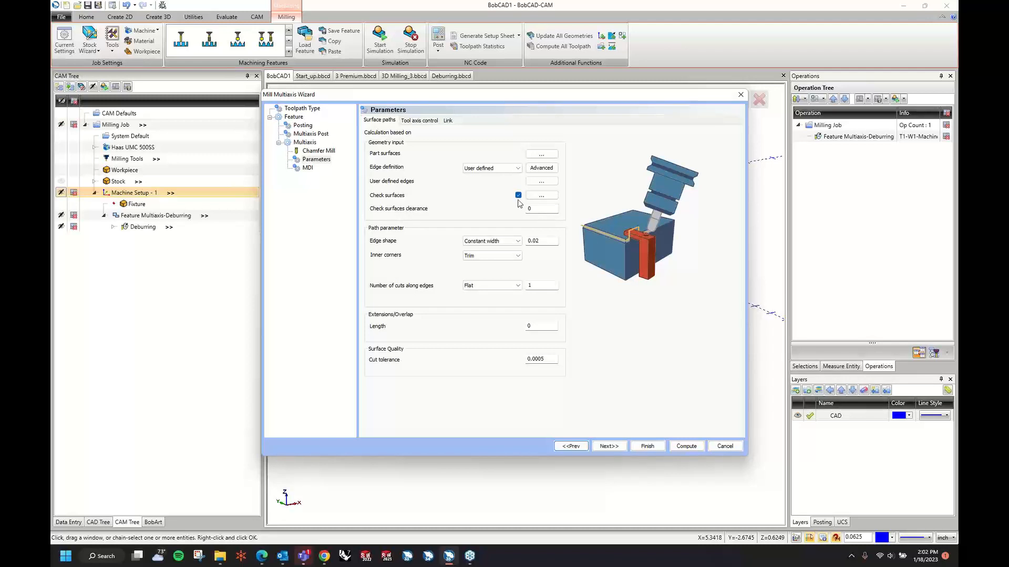
# Step: Pick three upper edges along the part's outer perimeter as user defined edges, and cancel the multiaxis feature wizard
pyautogui.click(541, 181)
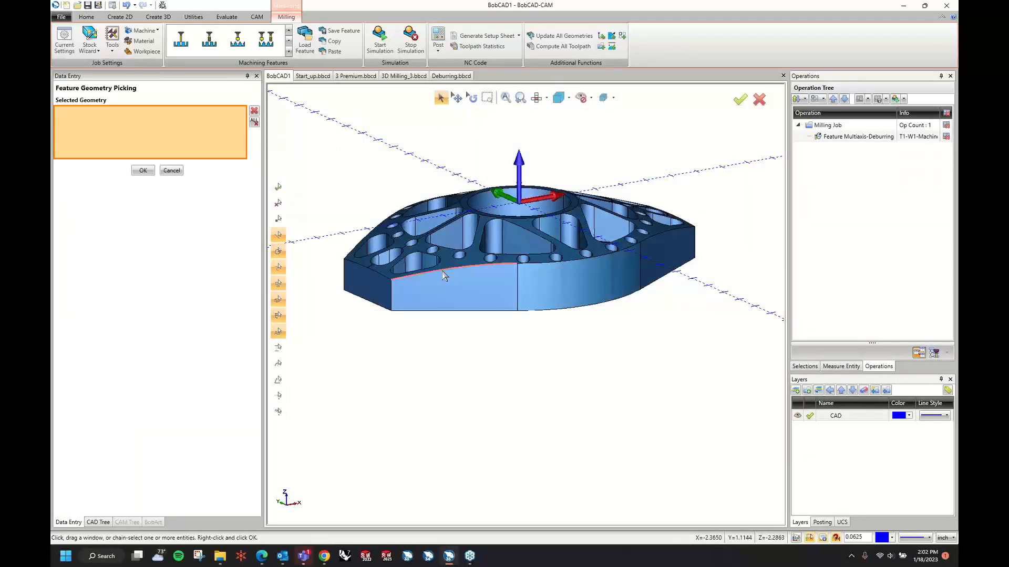
pyautogui.scroll(5, 443, 275)
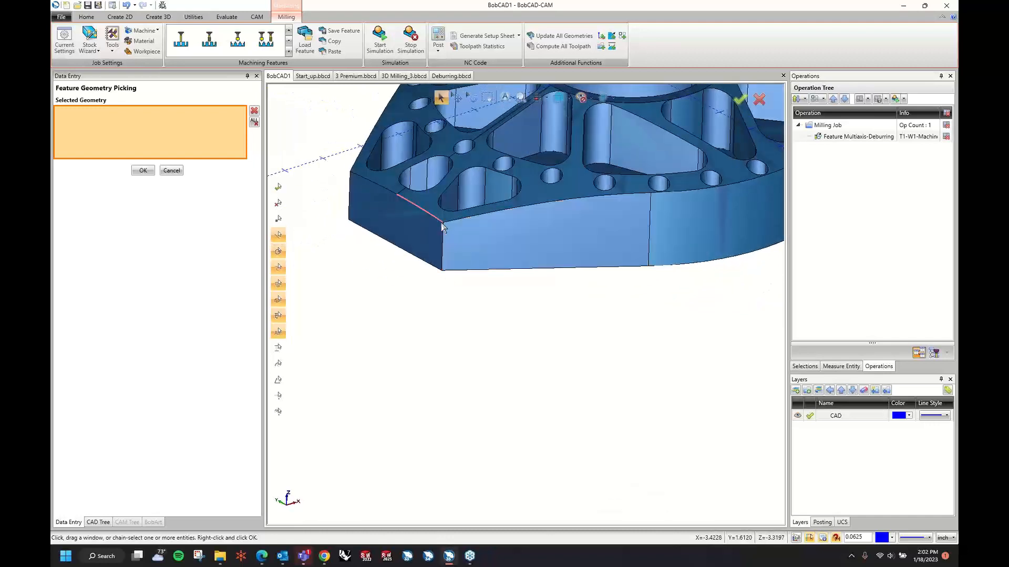
pyautogui.click(442, 226)
pyautogui.click(387, 188)
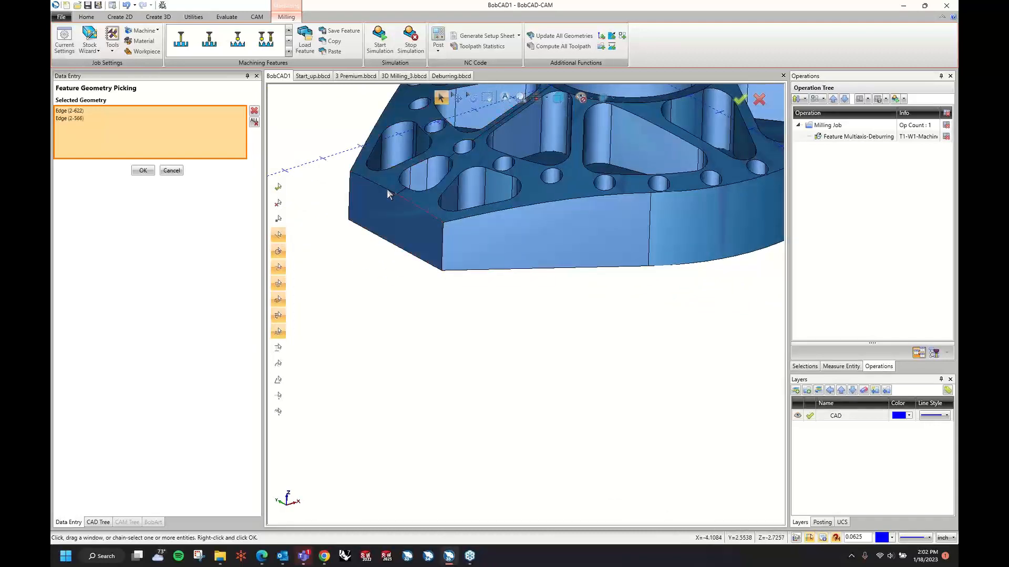
pyautogui.click(461, 218)
pyautogui.keyDown('ctrl'); pyautogui.moveTo(612, 231); pyautogui.dragTo(484, 297, button='middle'); pyautogui.keyUp('ctrl')
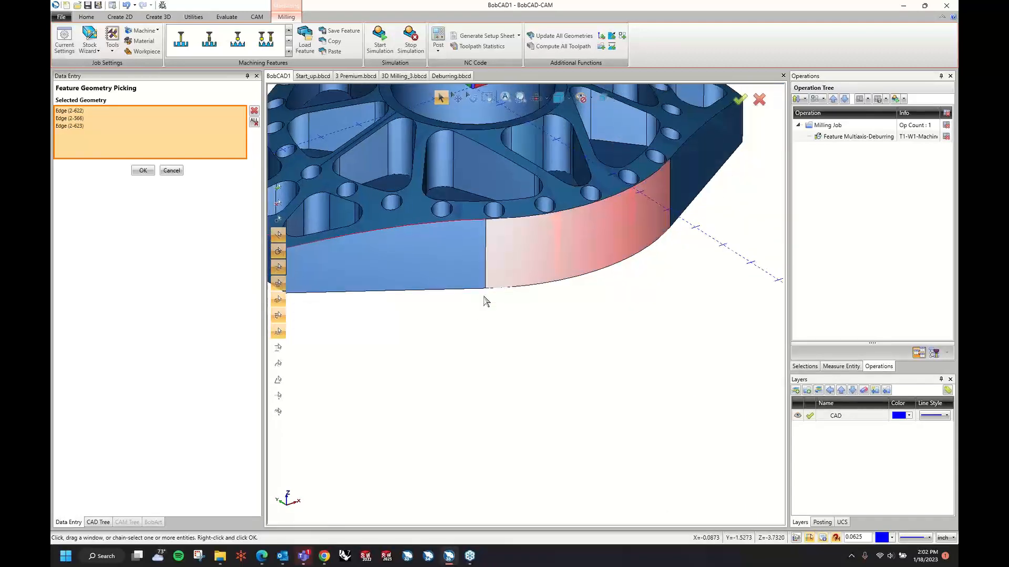
pyautogui.rightClick(484, 301)
pyautogui.click(491, 325)
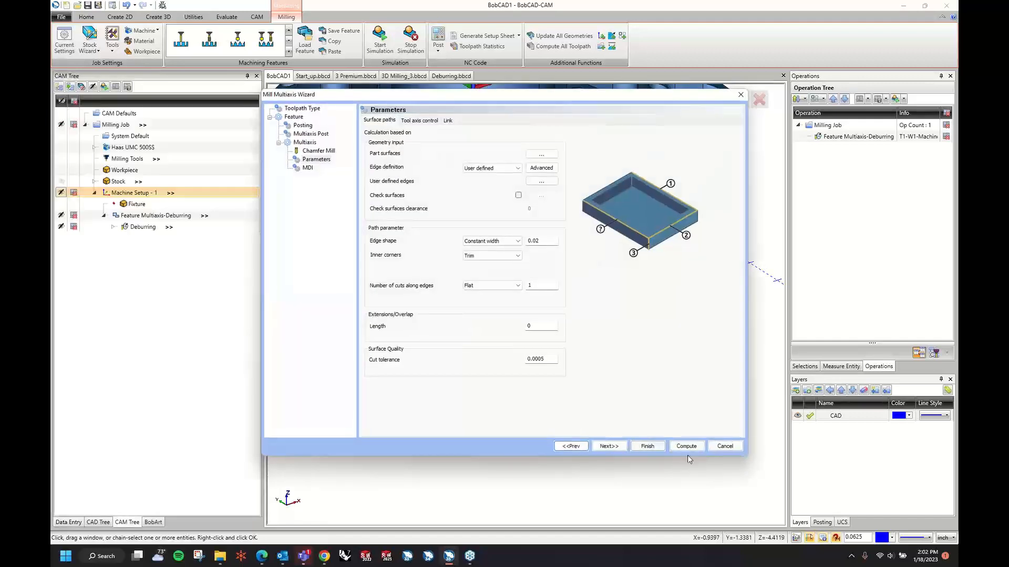
pyautogui.click(727, 448)
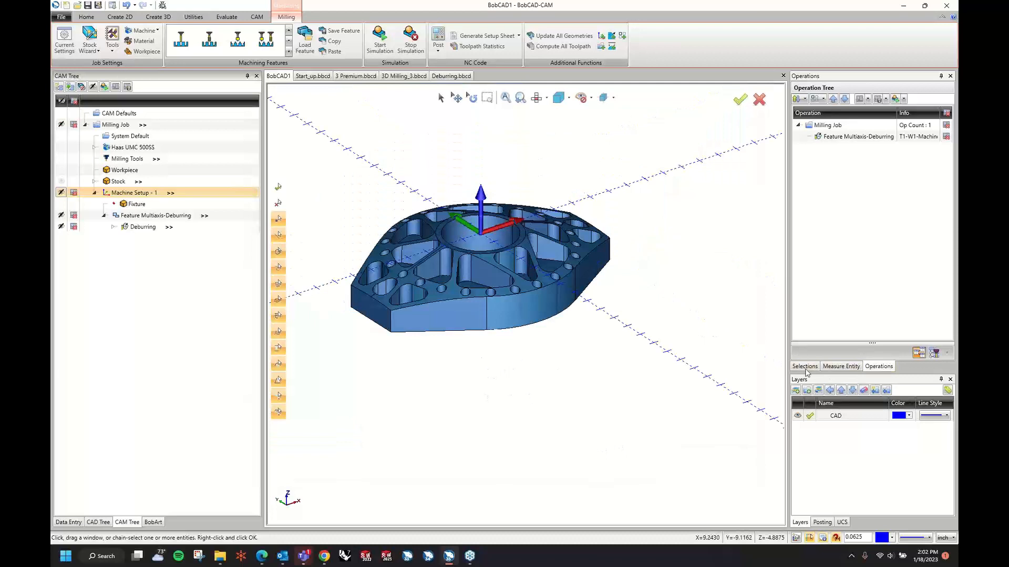
# Step: Show the saved selections, start Extract Edges and add a new active layer named "edges"
pyautogui.click(805, 367)
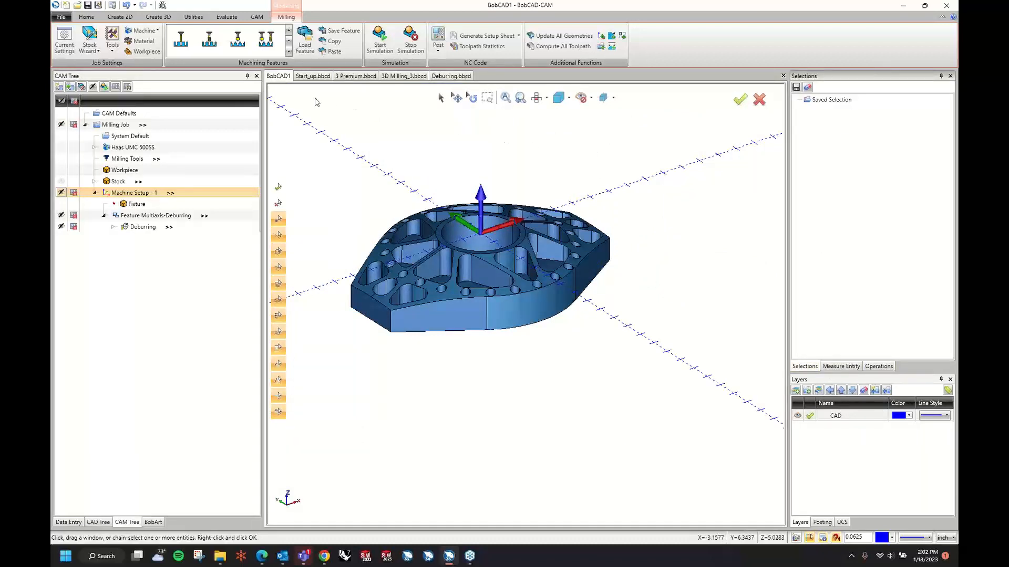
pyautogui.click(120, 17)
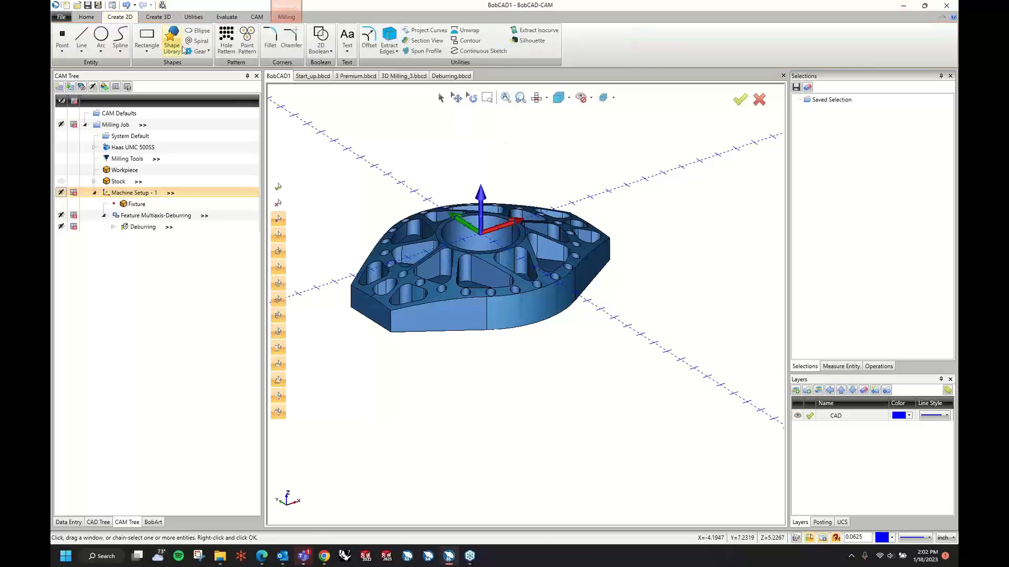
pyautogui.click(393, 32)
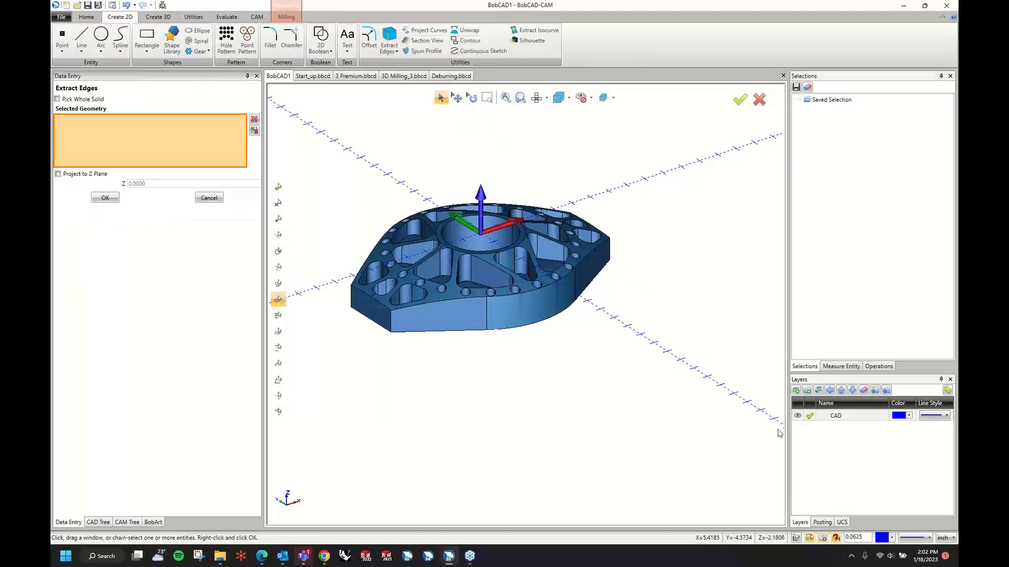
pyautogui.rightClick(827, 452)
pyautogui.click(828, 453)
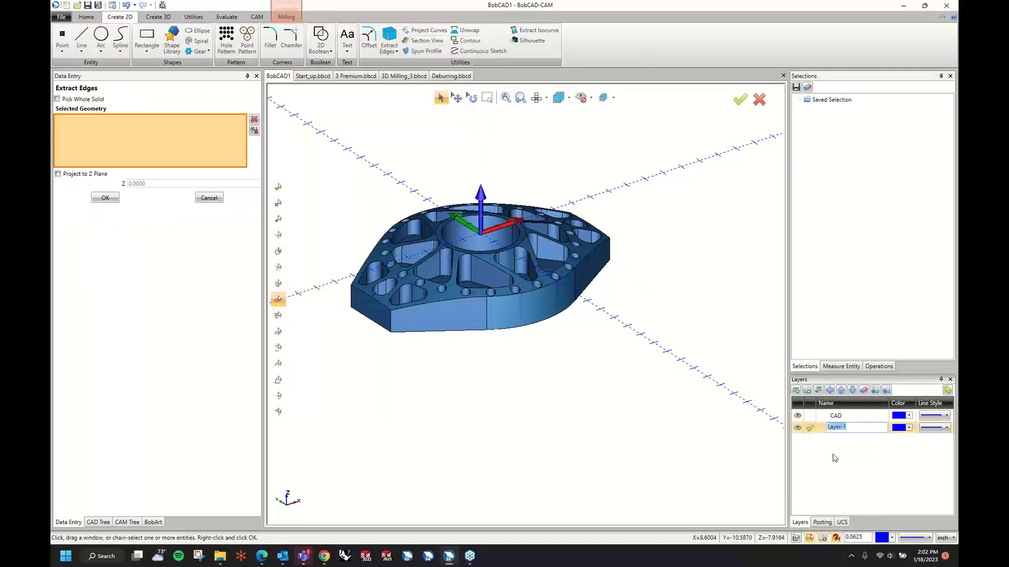
pyautogui.write('ege')
pyautogui.press('Return')
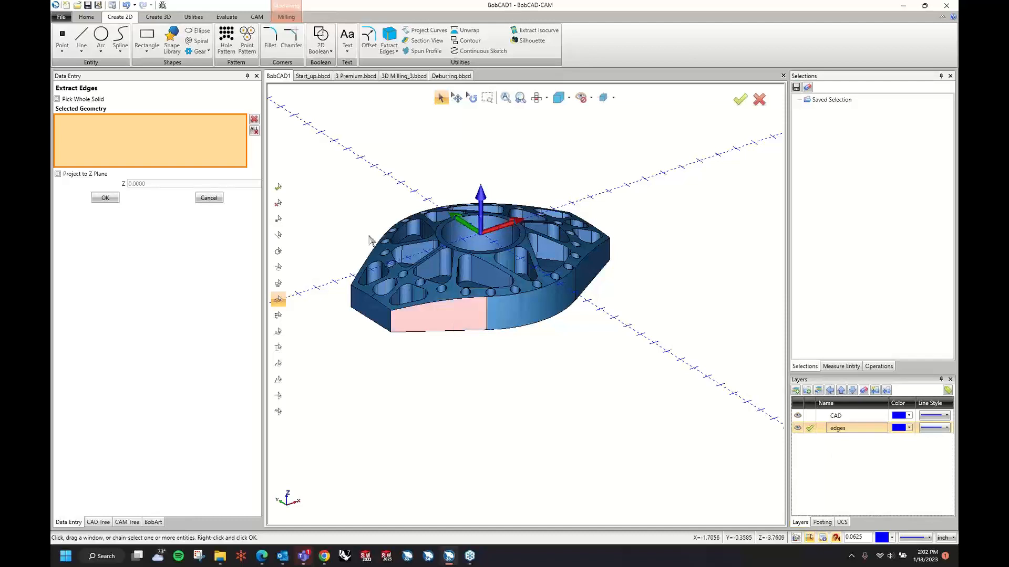
# Step: Extract the edges of the part's two pocketed top faces and the ring face around the central bore
pyautogui.click(413, 290)
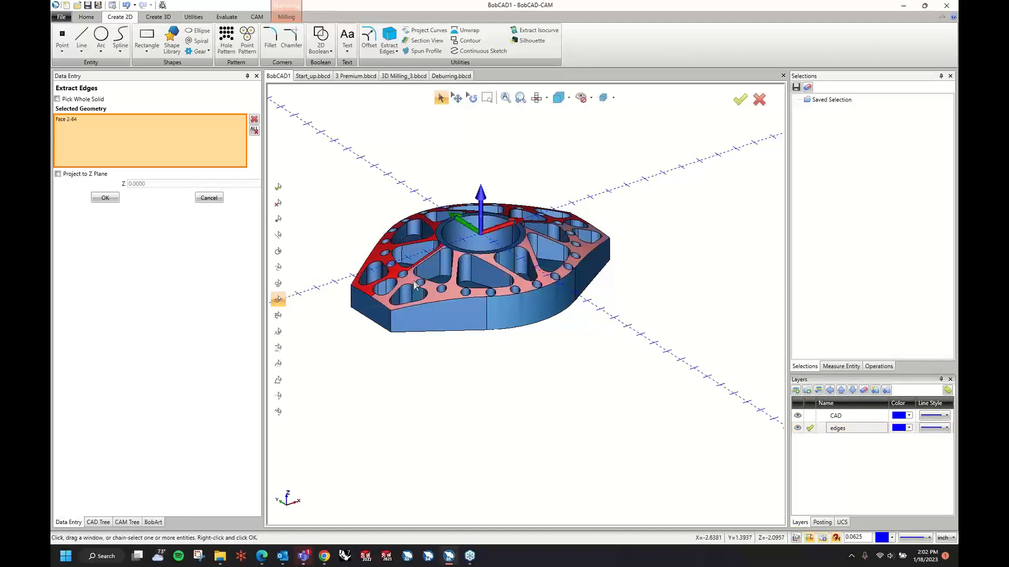
pyautogui.click(413, 283)
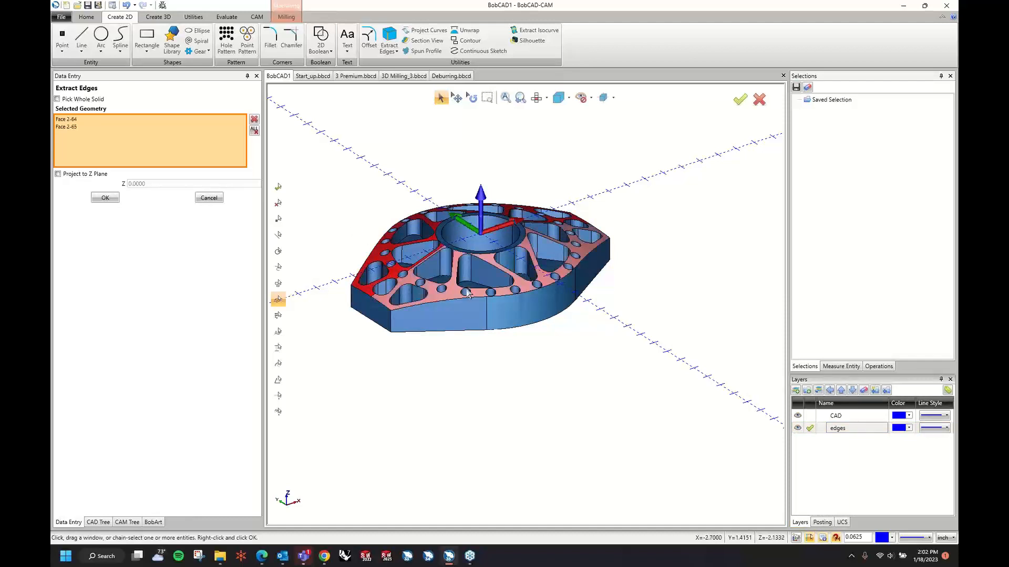
pyautogui.click(444, 245)
pyautogui.moveTo(635, 214); pyautogui.dragTo(639, 176, button='middle')
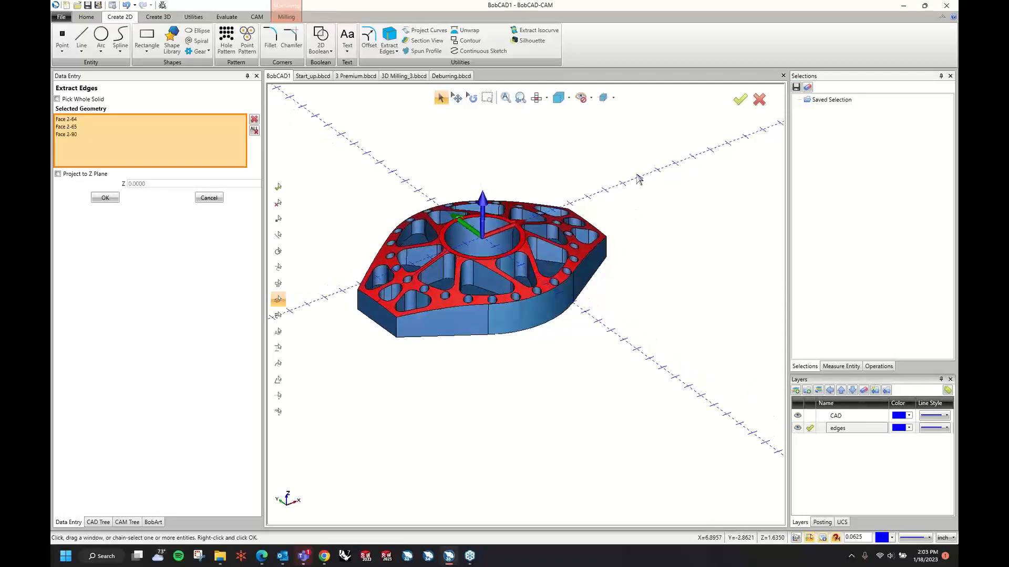
pyautogui.rightClick(646, 179)
pyautogui.click(646, 175)
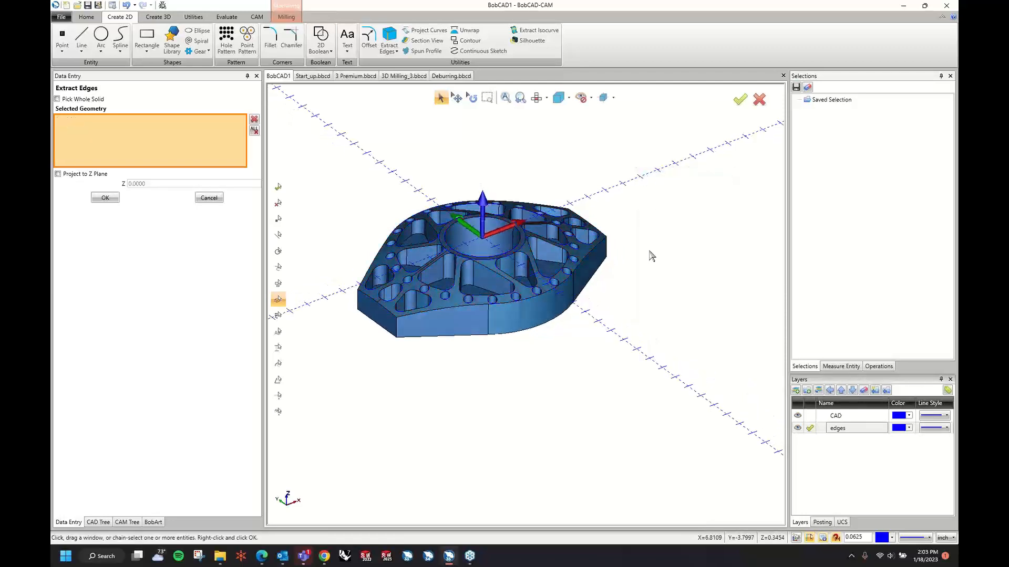
# Step: Hide the CAD layer so only the extracted edge curves are displayed, and leave the Extract Edges command
pyautogui.click(797, 415)
pyautogui.scroll(5, 642, 294)
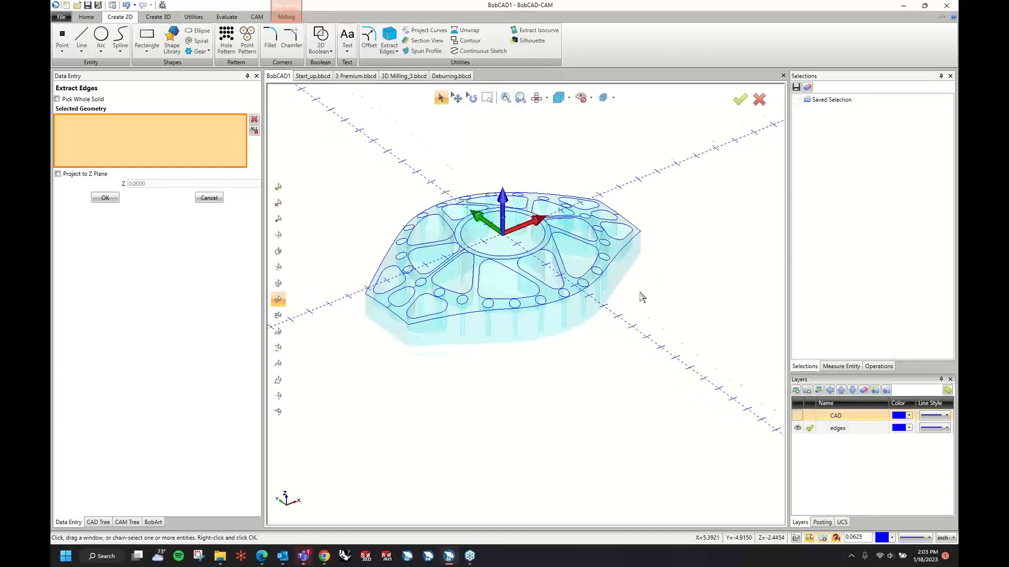
pyautogui.rightClick(367, 203)
pyautogui.click(383, 220)
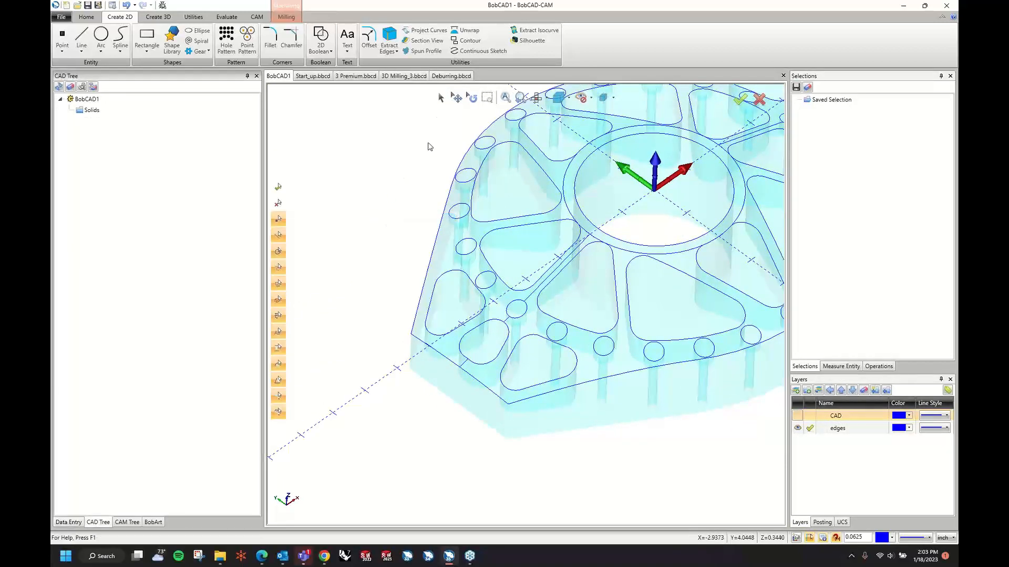
# Step: Delete the outer ring curves around the central bore and the adjoining split lines from the extracted edges
pyautogui.click(441, 98)
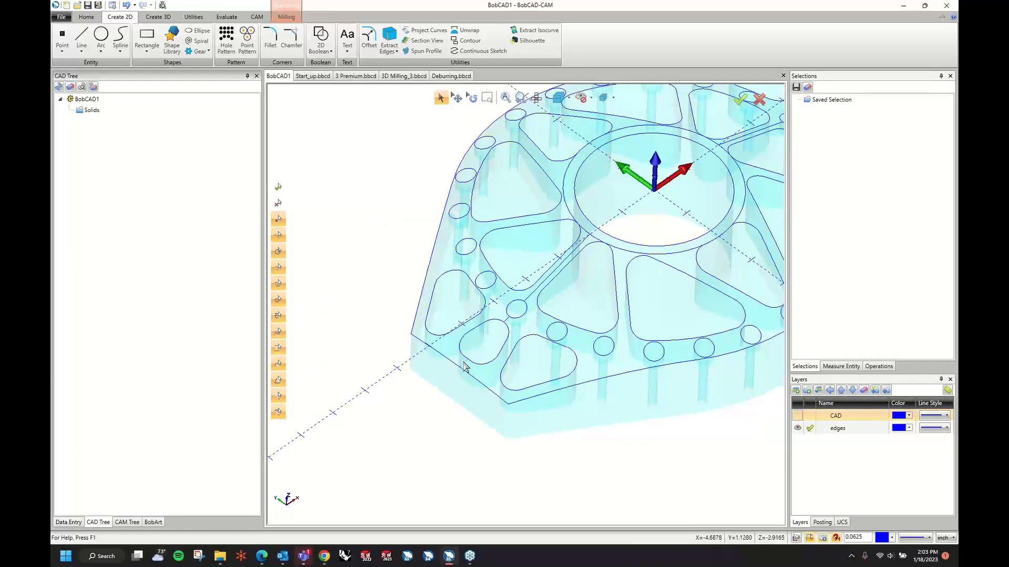
pyautogui.click(533, 291)
pyautogui.moveTo(682, 226); pyautogui.dragTo(606, 264, button='middle')
pyautogui.scroll(1, 544, 289)
pyautogui.click(543, 289)
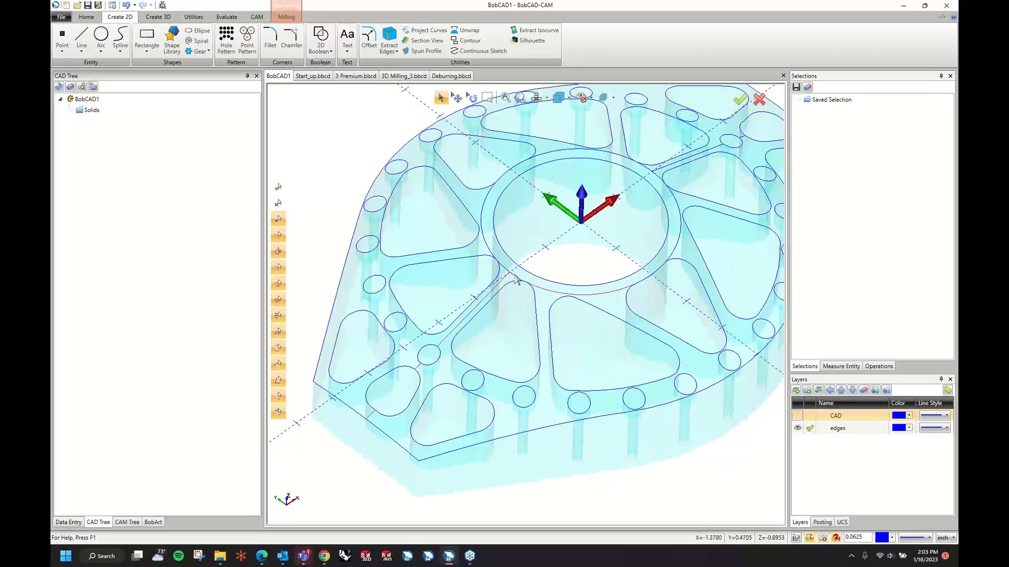
pyautogui.click(491, 252)
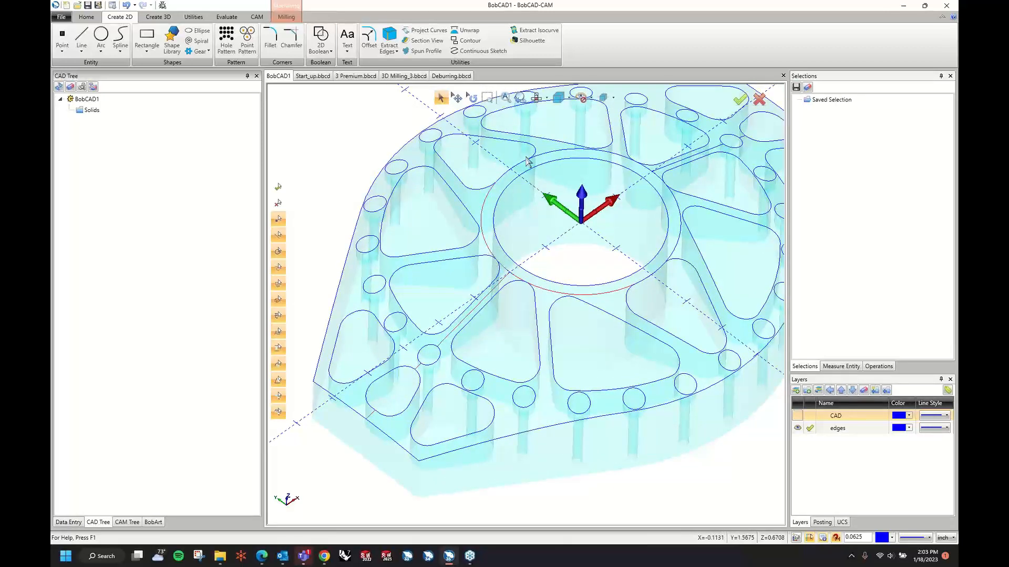
pyautogui.scroll(1, 651, 179)
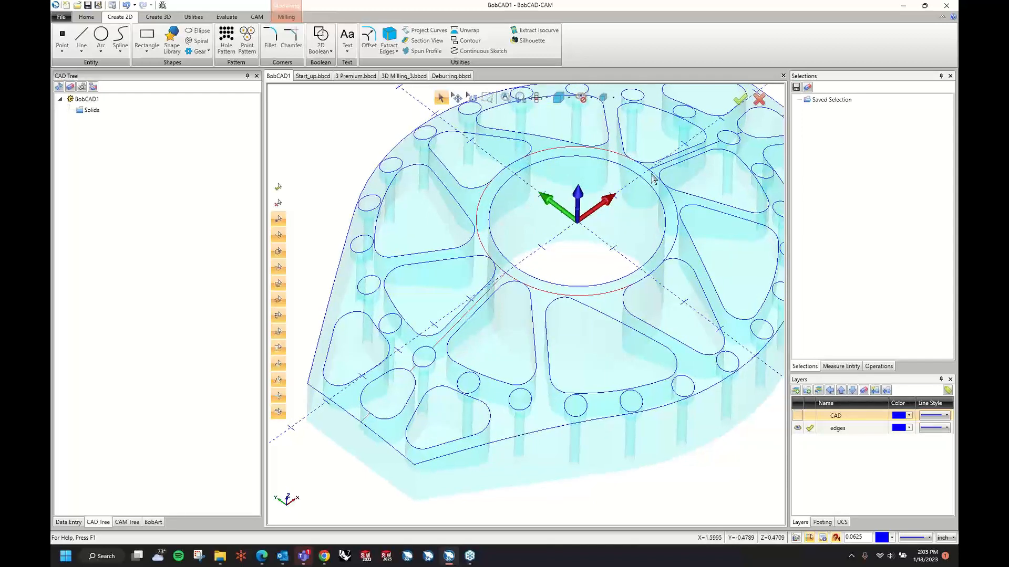
pyautogui.click(656, 169)
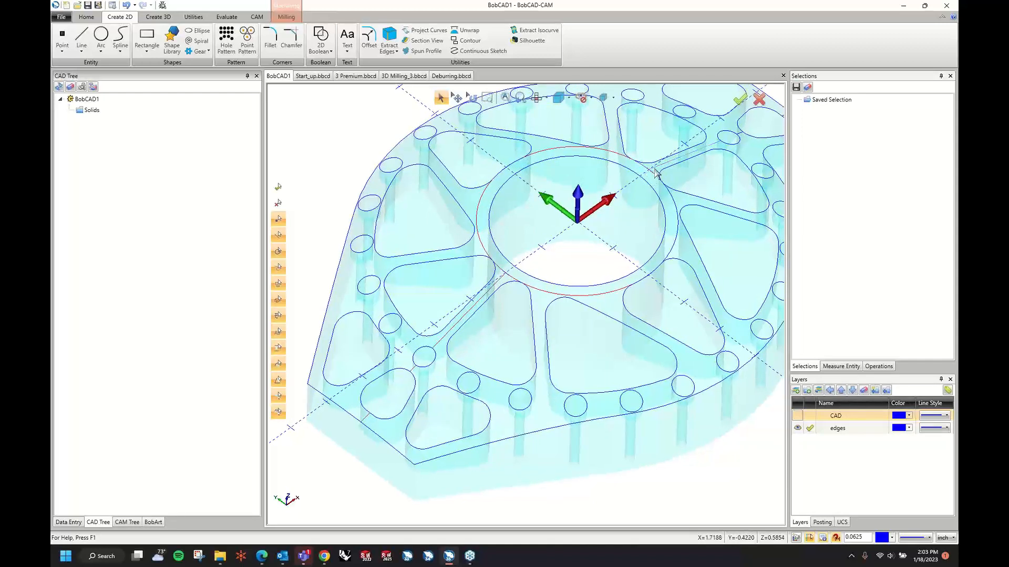
pyautogui.click(673, 198)
pyautogui.moveTo(674, 204); pyautogui.dragTo(556, 256, button='middle')
pyautogui.press('Delete')
# Step: Delete the two short line segments on either side of the small pocket at the part's pointed end
pyautogui.scroll(2, 557, 256)
pyautogui.click(560, 246)
pyautogui.click(652, 240)
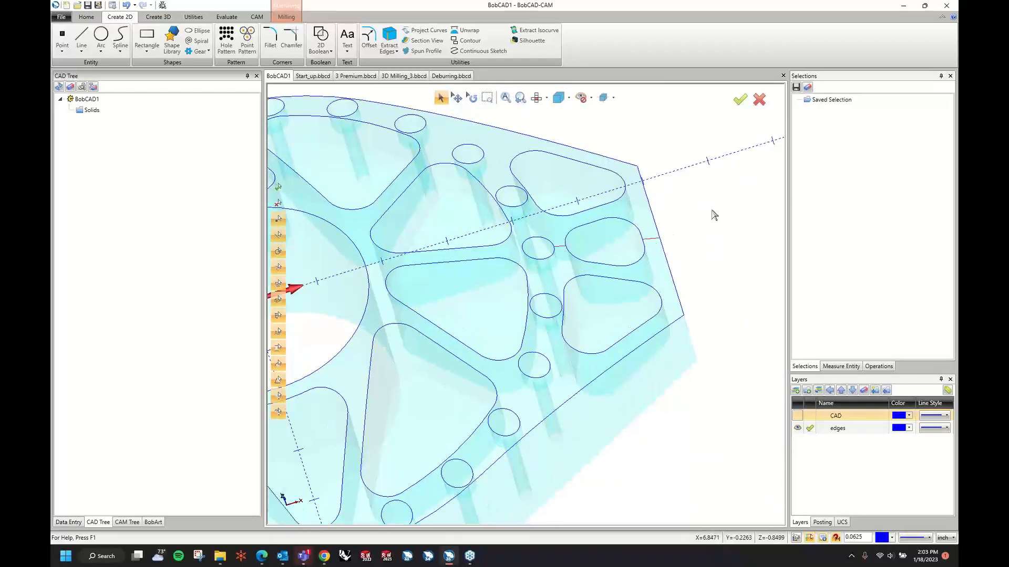
pyautogui.press('Delete')
# Step: Window-select all remaining edge curves, save them as a selection named "Edges", and clear the current selection
pyautogui.scroll(-4, 711, 211)
pyautogui.moveTo(712, 211); pyautogui.dragTo(663, 267, button='middle')
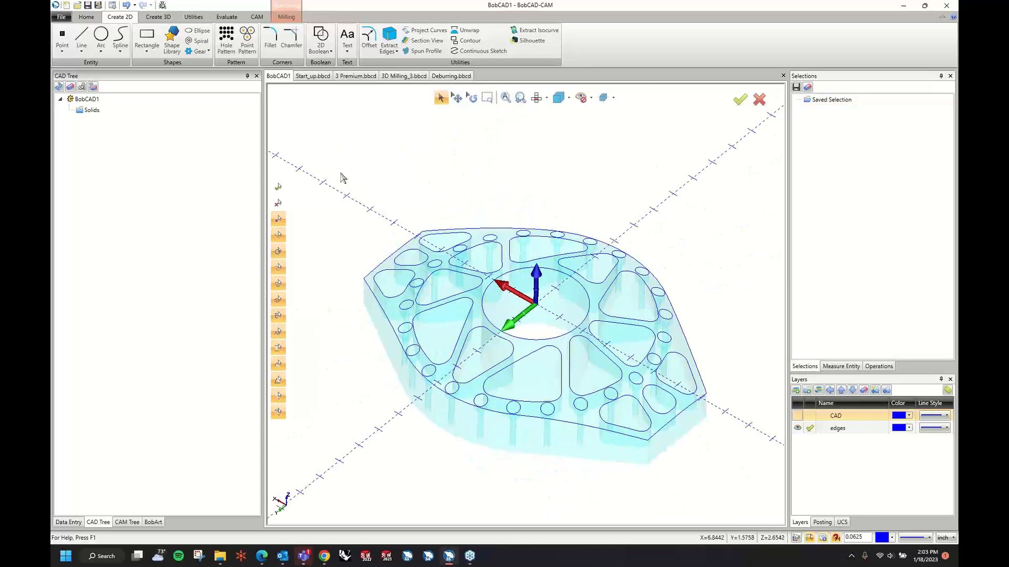
pyautogui.moveTo(341, 174); pyautogui.dragTo(747, 495)
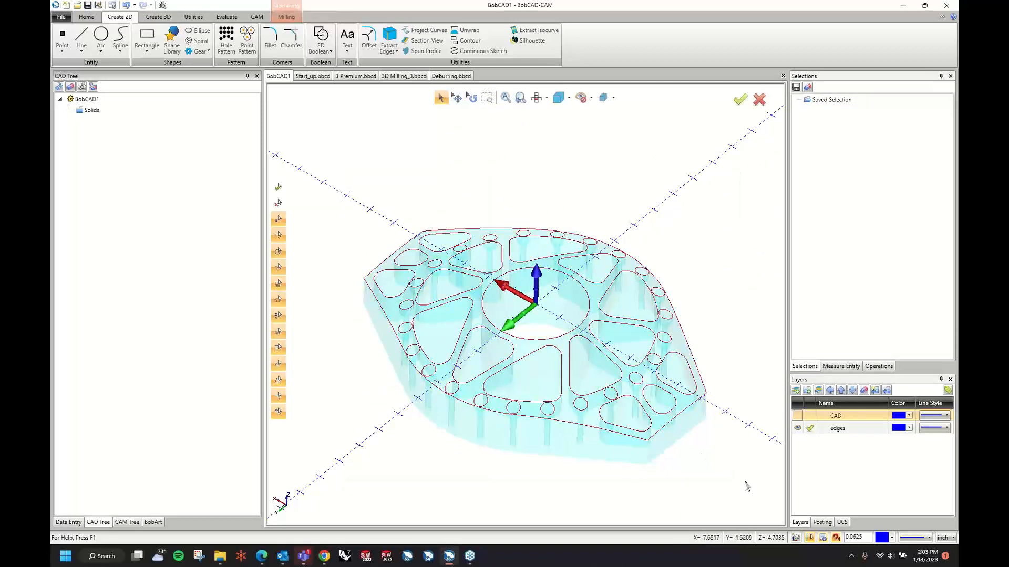
pyautogui.click(796, 88)
pyautogui.click(841, 111)
pyautogui.rightClick(836, 111)
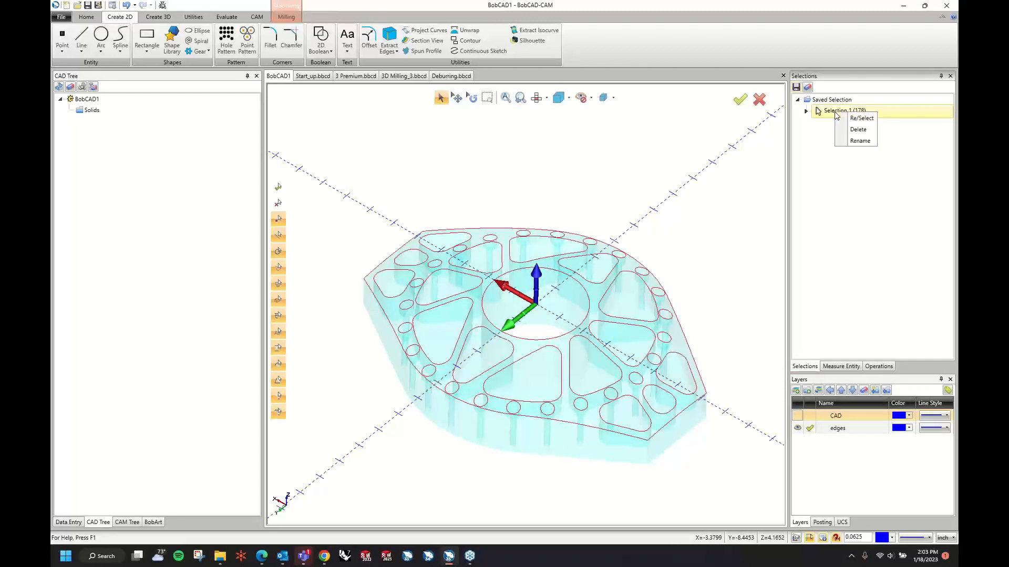
pyautogui.click(845, 142)
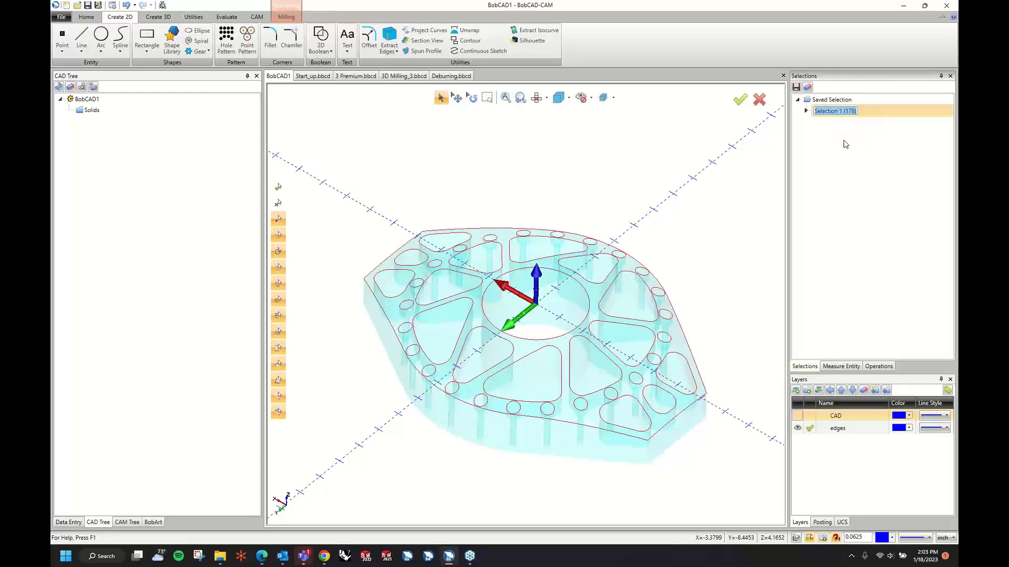
pyautogui.write('Edges')
pyautogui.press('Return')
pyautogui.rightClick(468, 200)
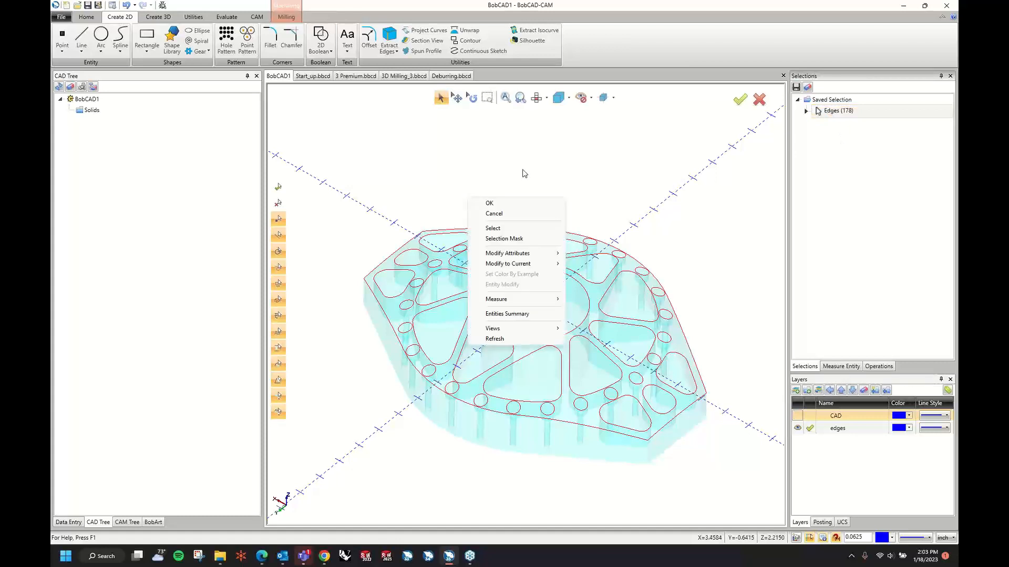
pyautogui.click(500, 207)
pyautogui.rightClick(500, 181)
pyautogui.click(510, 198)
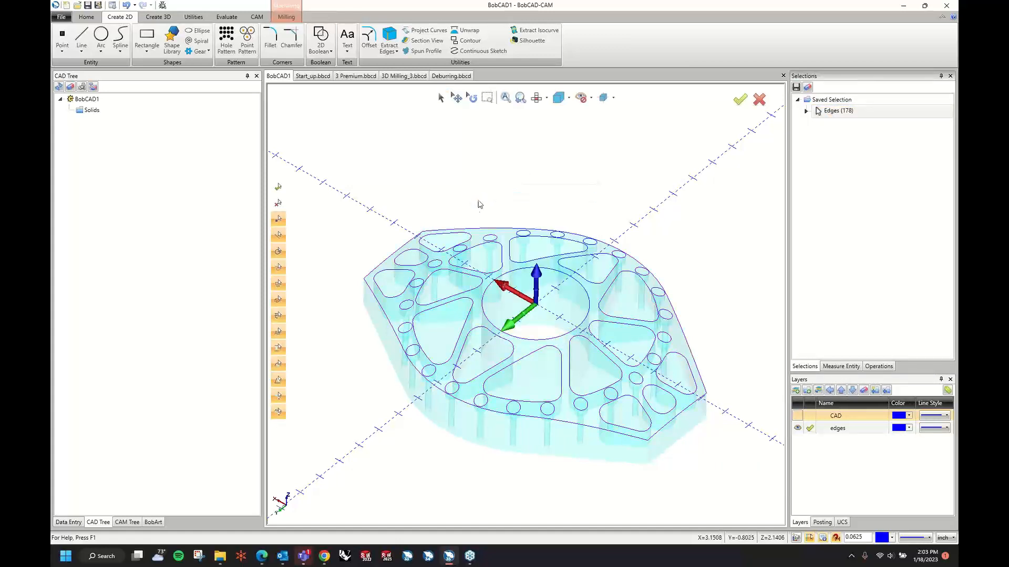
# Step: Start a new Mill Multiaxis feature under Machine Setup - 1 with the Deburring toolpath type
pyautogui.click(127, 522)
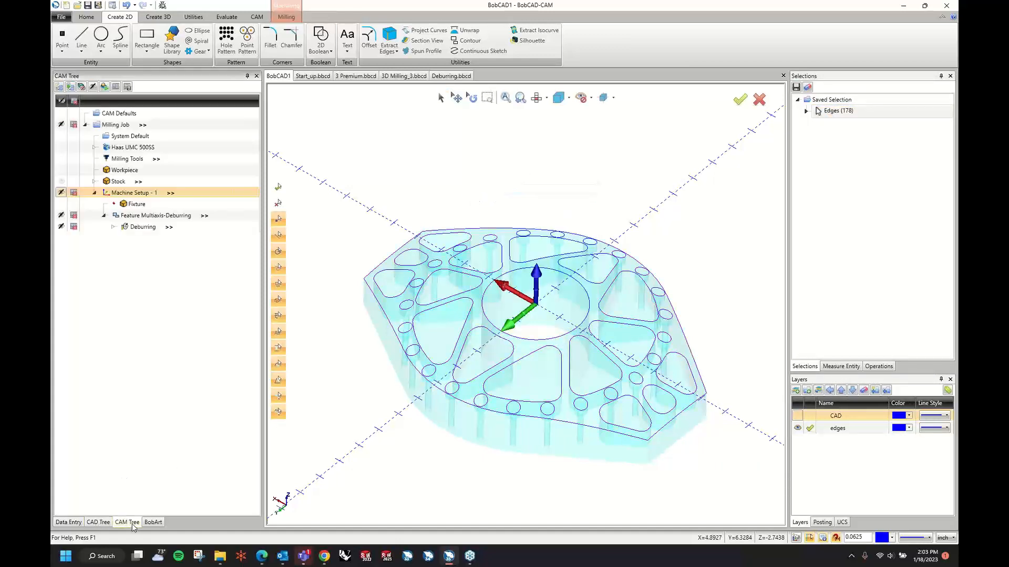
pyautogui.rightClick(151, 195)
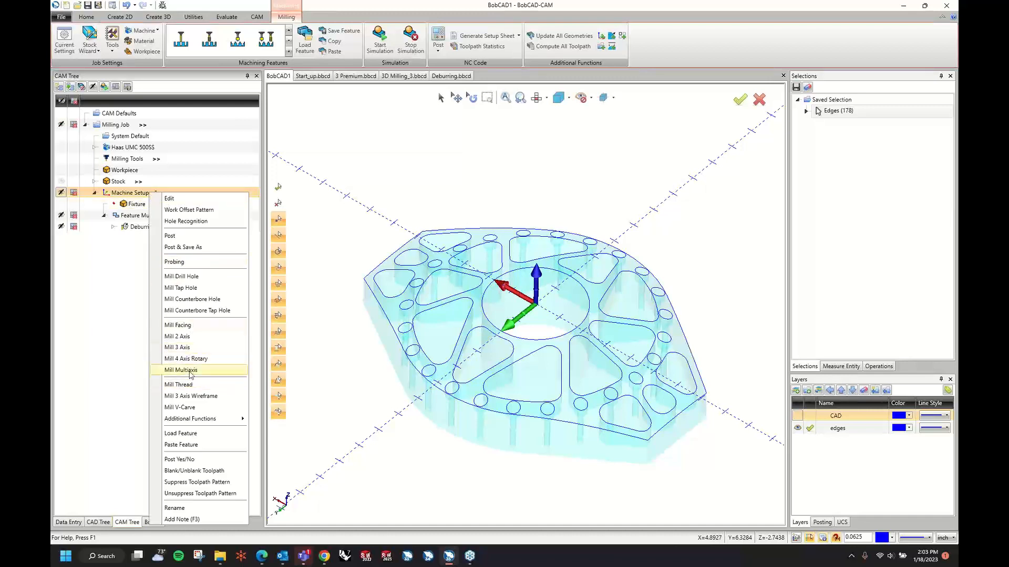
pyautogui.click(190, 371)
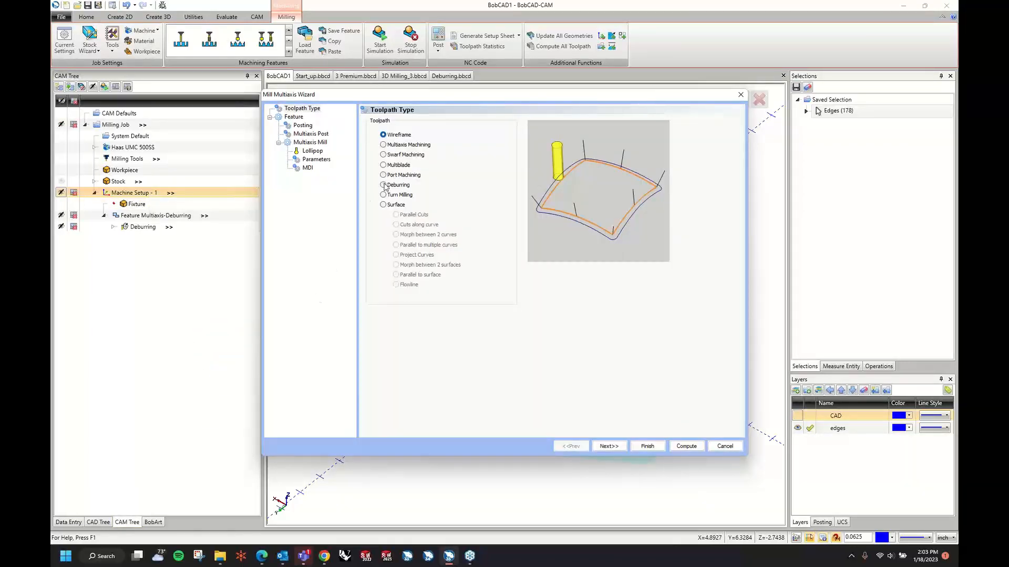
pyautogui.click(384, 185)
pyautogui.click(611, 447)
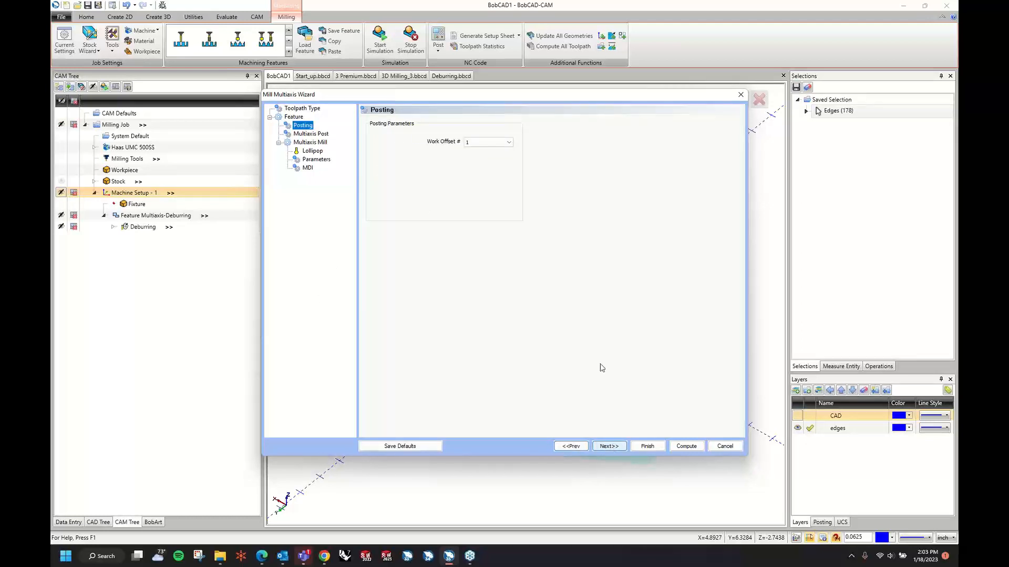
# Step: Assign the T3 .25 90deg chamfer mill from the tool crib as the deburring tool
pyautogui.click(608, 447)
pyautogui.click(608, 446)
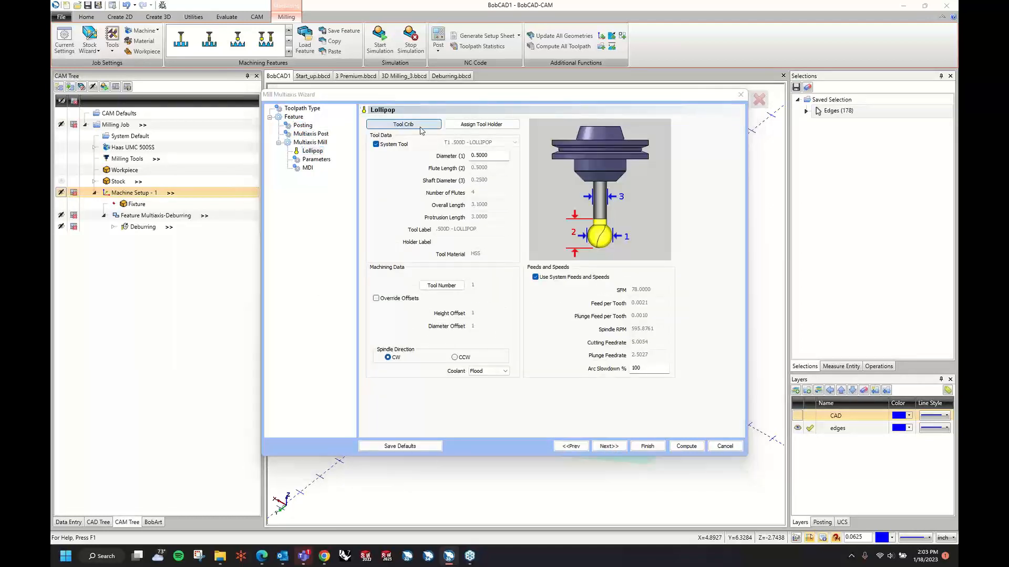
pyautogui.click(403, 124)
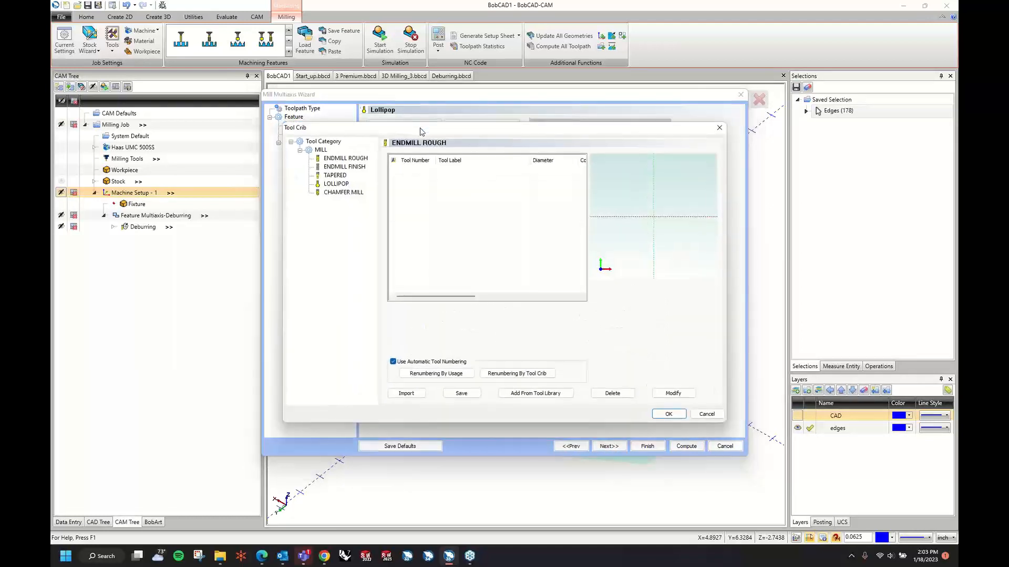
pyautogui.click(344, 192)
pyautogui.click(668, 414)
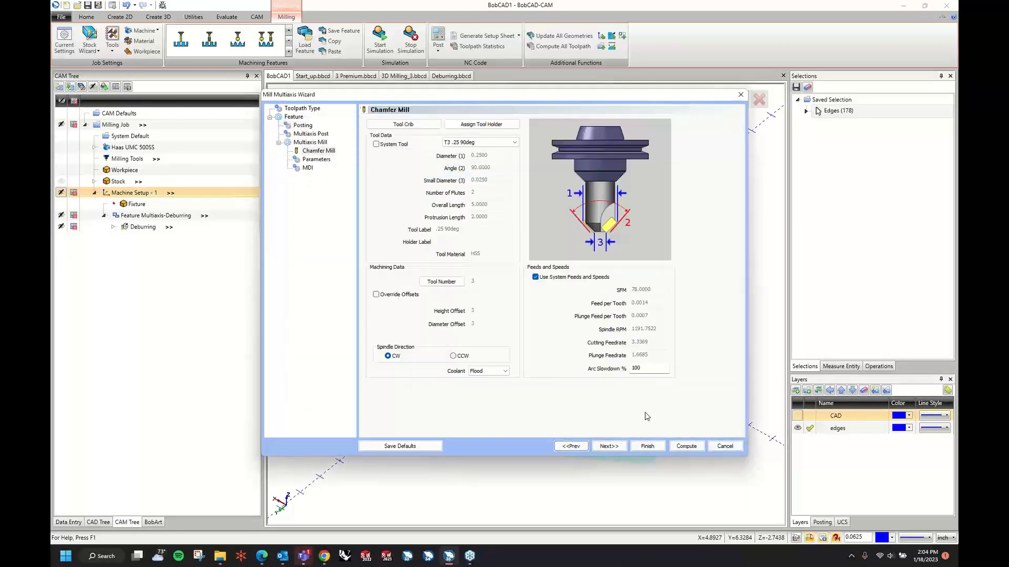
# Step: Examine the tip profile of the .25 90deg chamfer mill in the tool crib
pyautogui.click(615, 448)
pyautogui.click(572, 446)
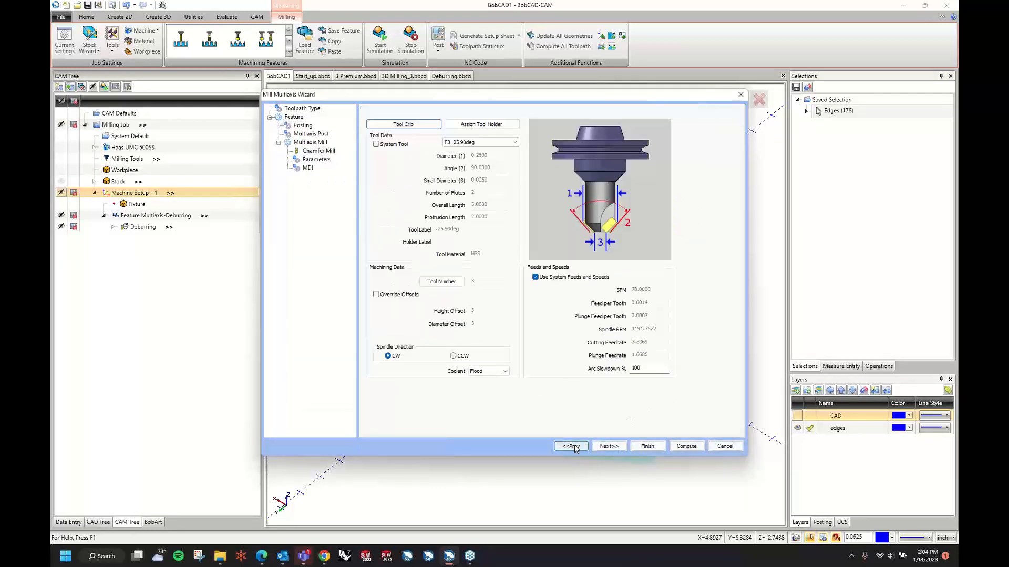
pyautogui.click(405, 125)
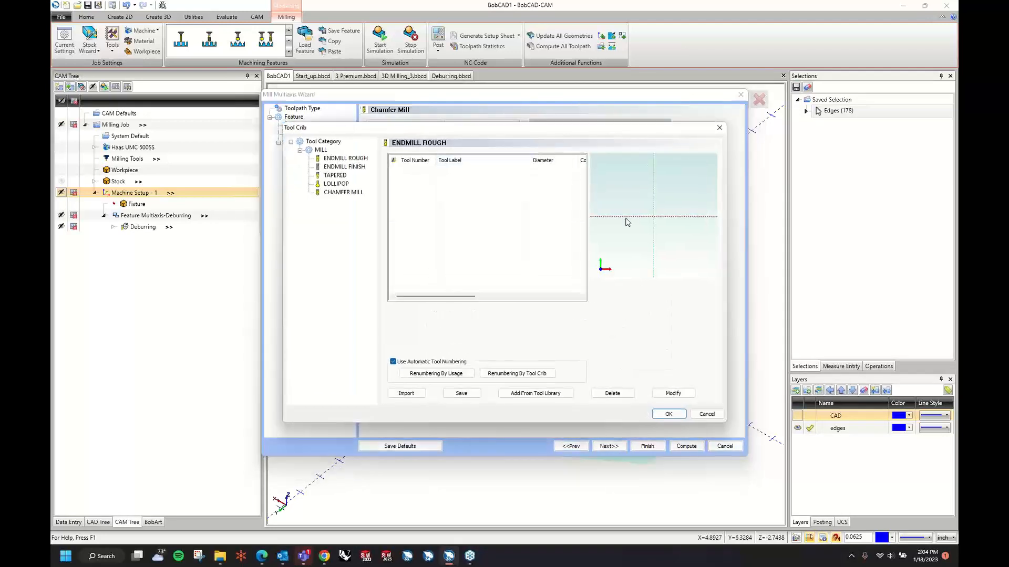
pyautogui.click(343, 193)
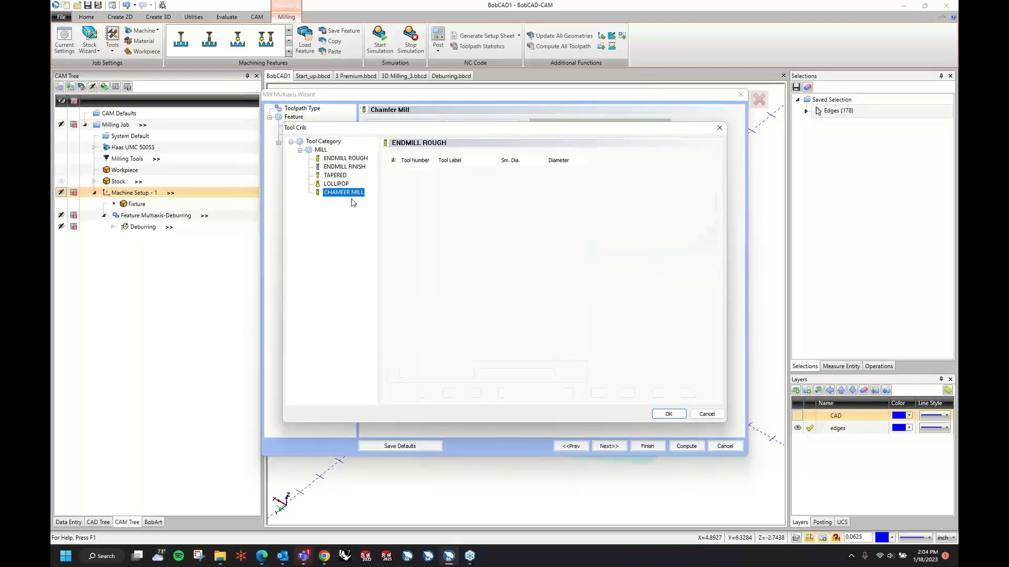
pyautogui.scroll(2, 654, 221)
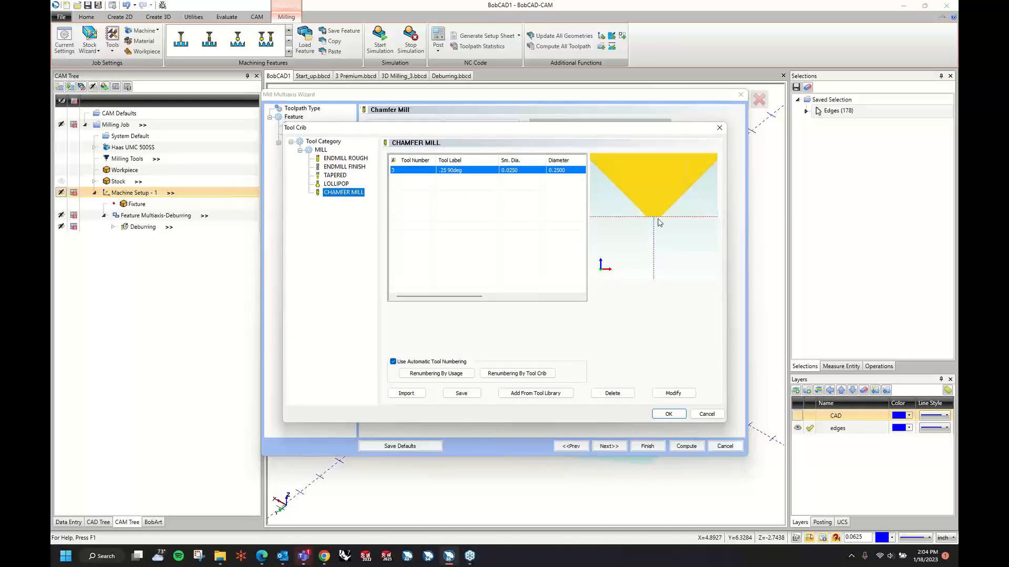
pyautogui.scroll(-2, 663, 222)
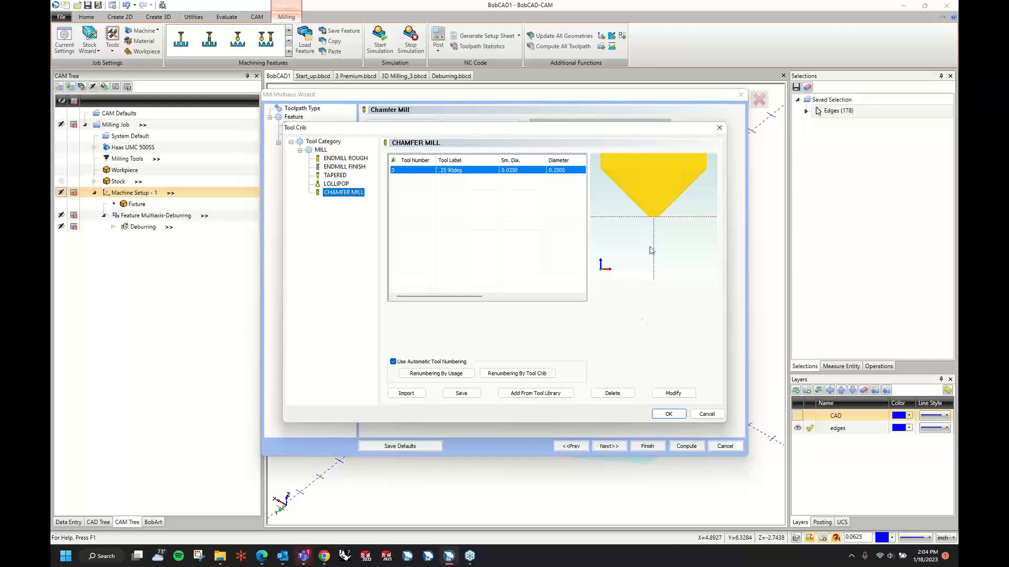
pyautogui.click(669, 415)
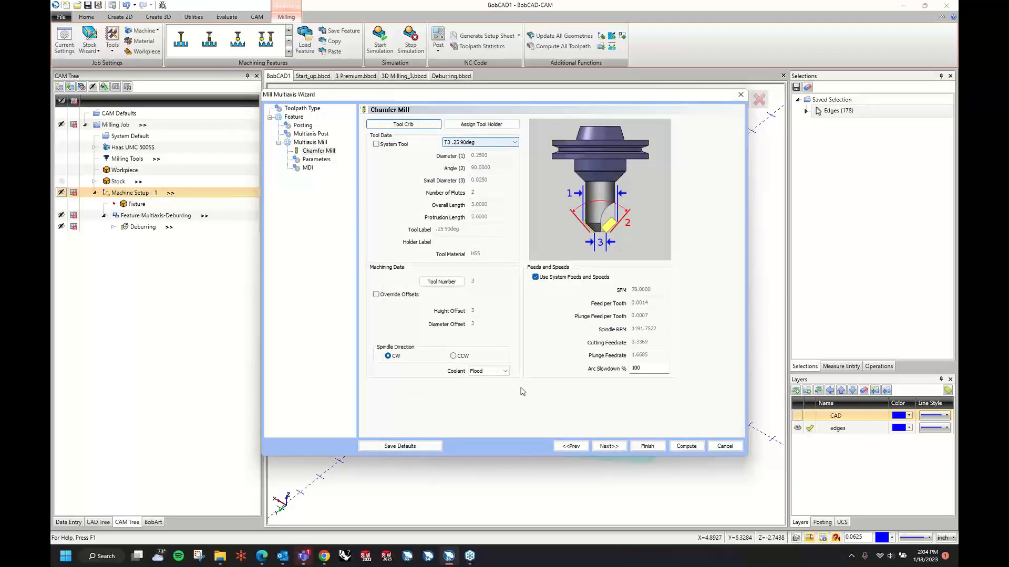
# Step: Pick the whole part as part surfaces, with the CAD layer shown and active and the edges layer hidden
pyautogui.click(606, 446)
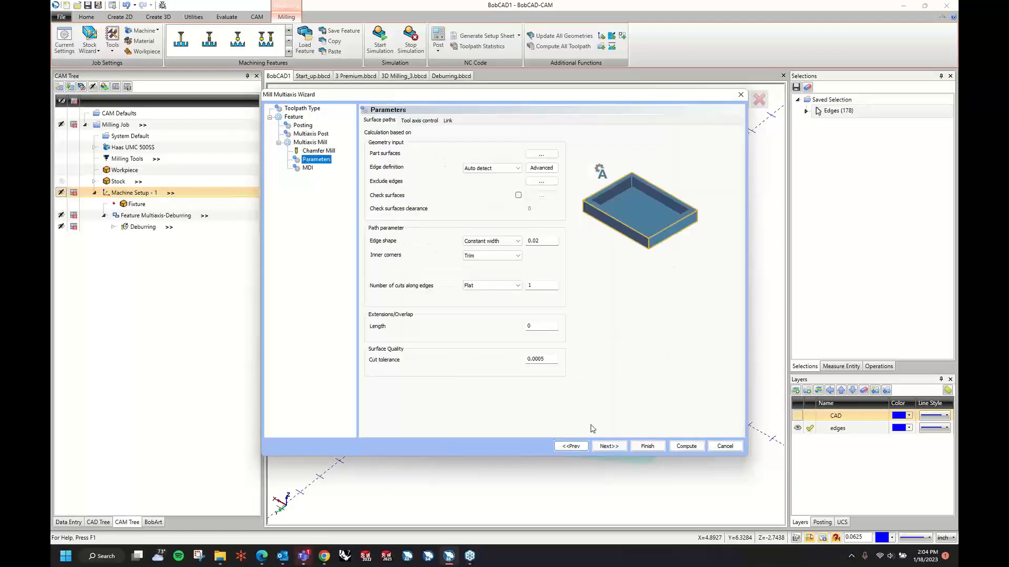
pyautogui.click(540, 155)
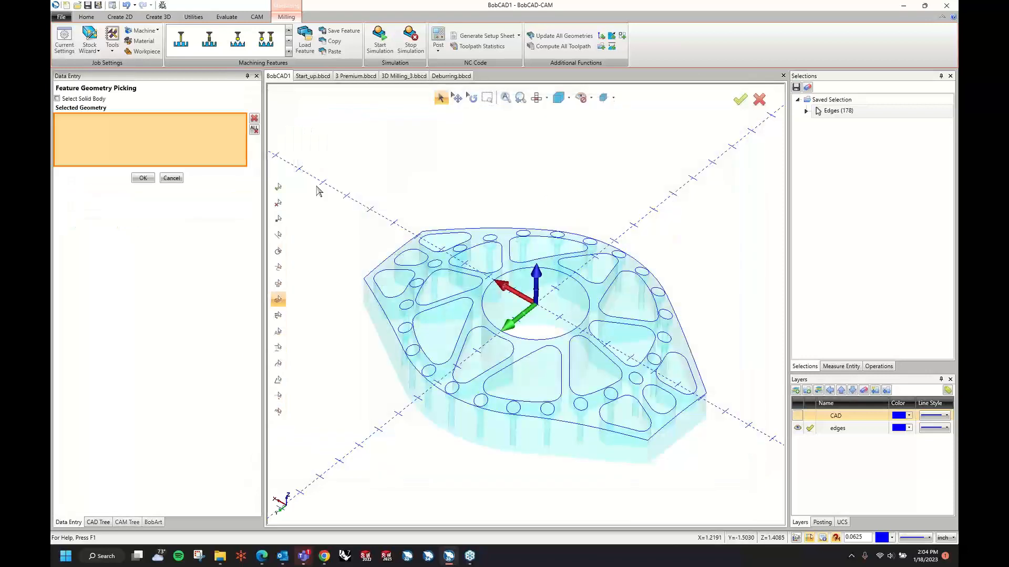
pyautogui.click(798, 415)
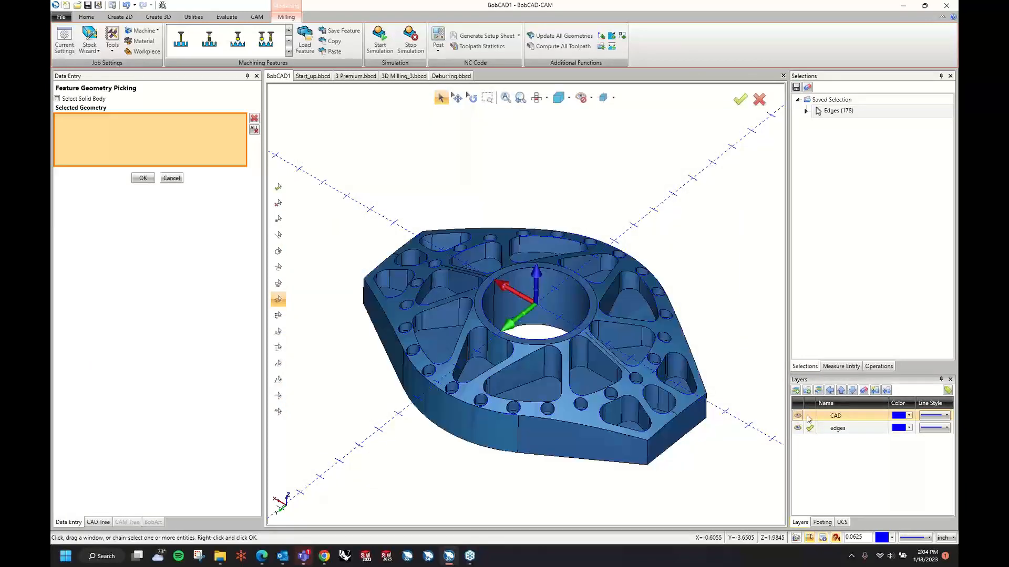
pyautogui.click(809, 416)
pyautogui.click(798, 428)
pyautogui.moveTo(309, 187); pyautogui.dragTo(725, 464)
pyautogui.rightClick(657, 218)
pyautogui.click(670, 223)
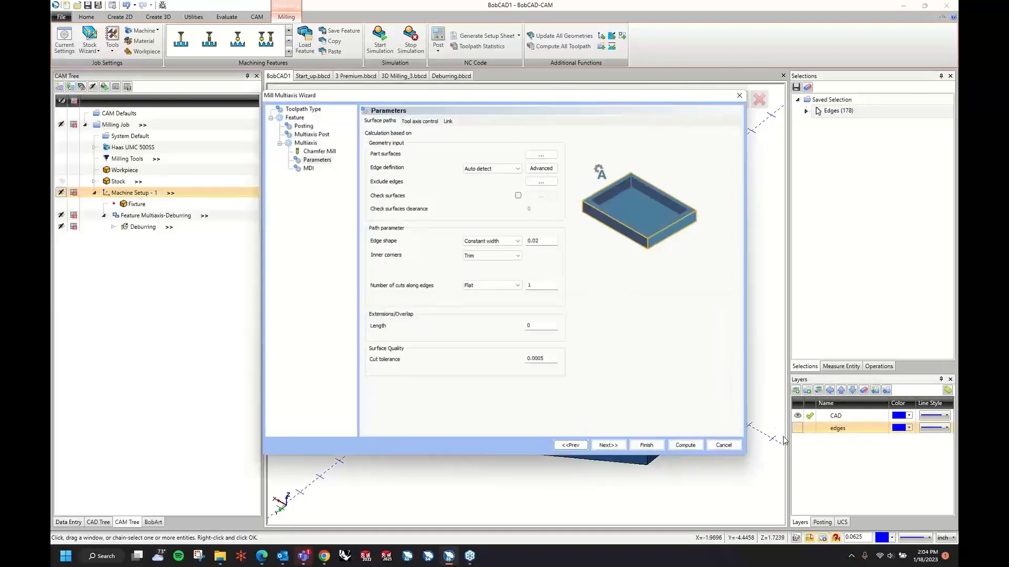
# Step: Set the edge definition to User defined and assign the saved "Edges" selection as the user defined edges
pyautogui.click(501, 168)
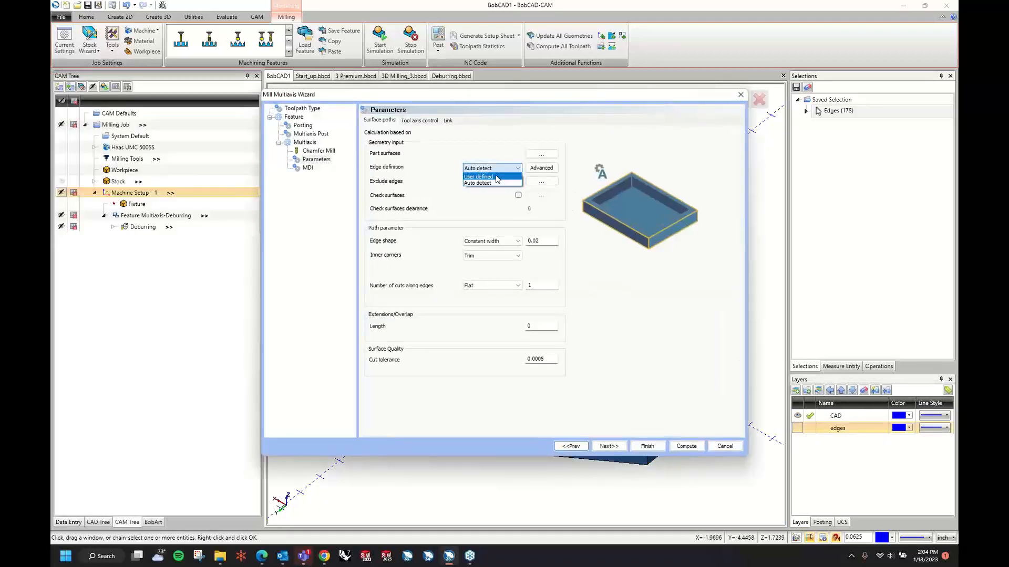
pyautogui.click(503, 180)
pyautogui.click(541, 181)
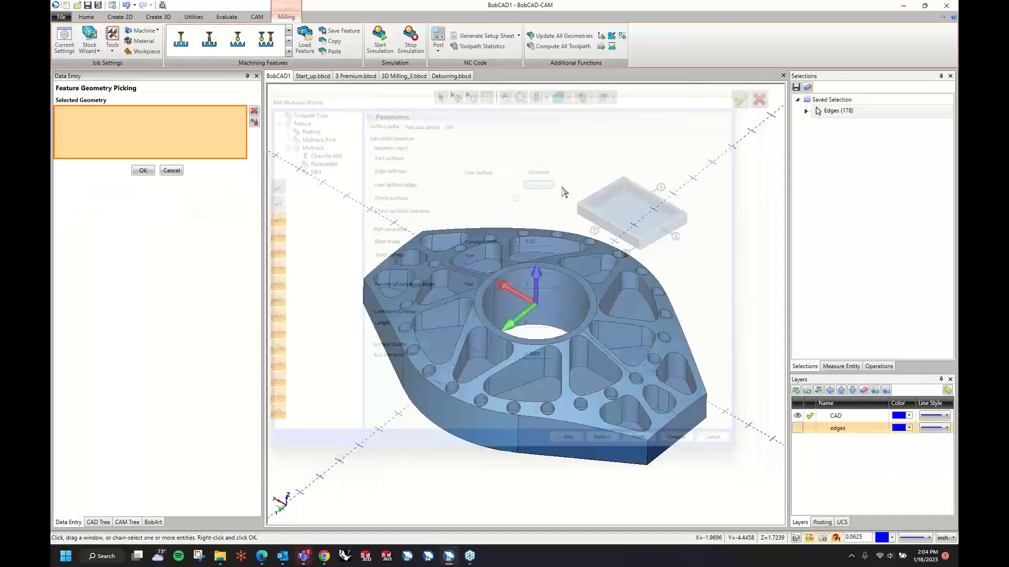
pyautogui.doubleClick(832, 112)
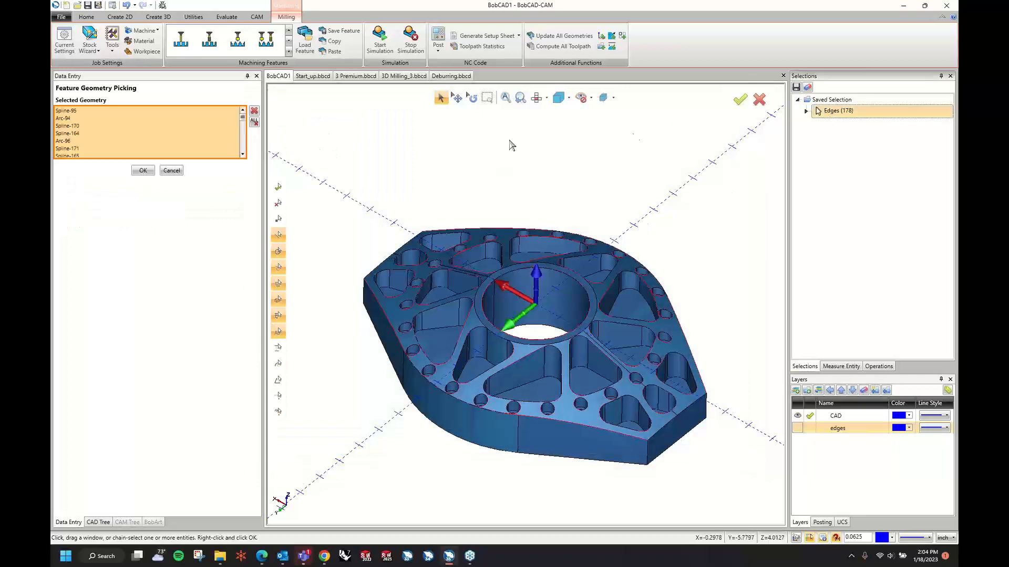
pyautogui.rightClick(439, 147)
pyautogui.click(442, 153)
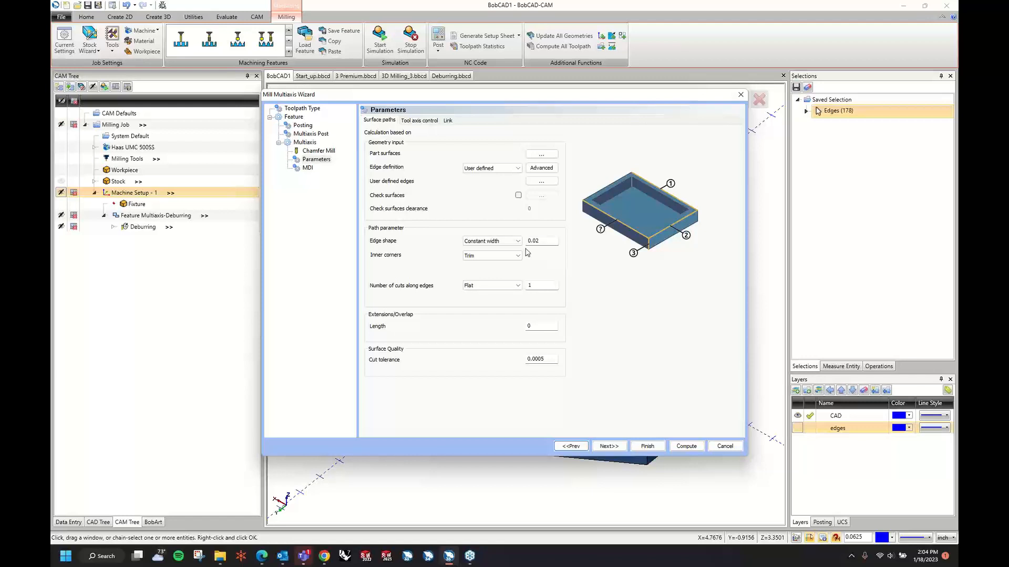
# Step: Set the machining type in the tool axis control to 3 axis
pyautogui.click(440, 121)
pyautogui.click(460, 145)
pyautogui.click(457, 157)
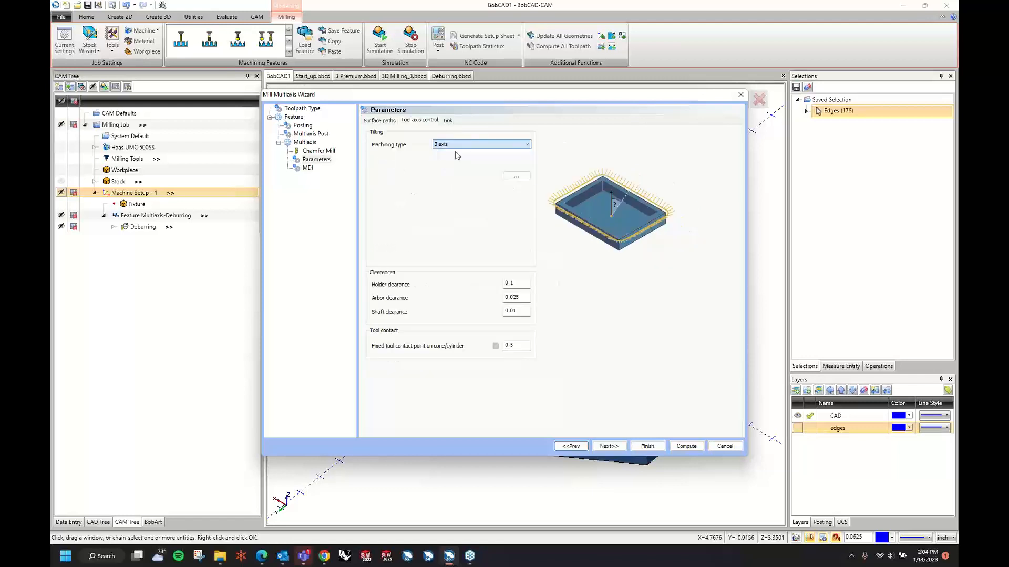
pyautogui.click(447, 120)
pyautogui.click(433, 121)
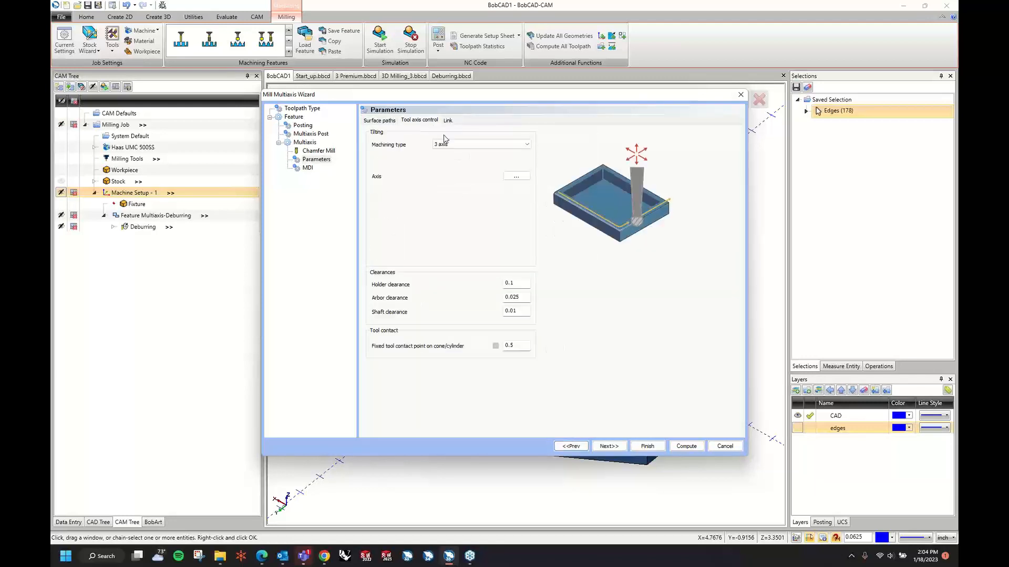
# Step: Compute the 3 axis chamfer mill deburring toolpath and try to simulate the milling job
pyautogui.click(687, 447)
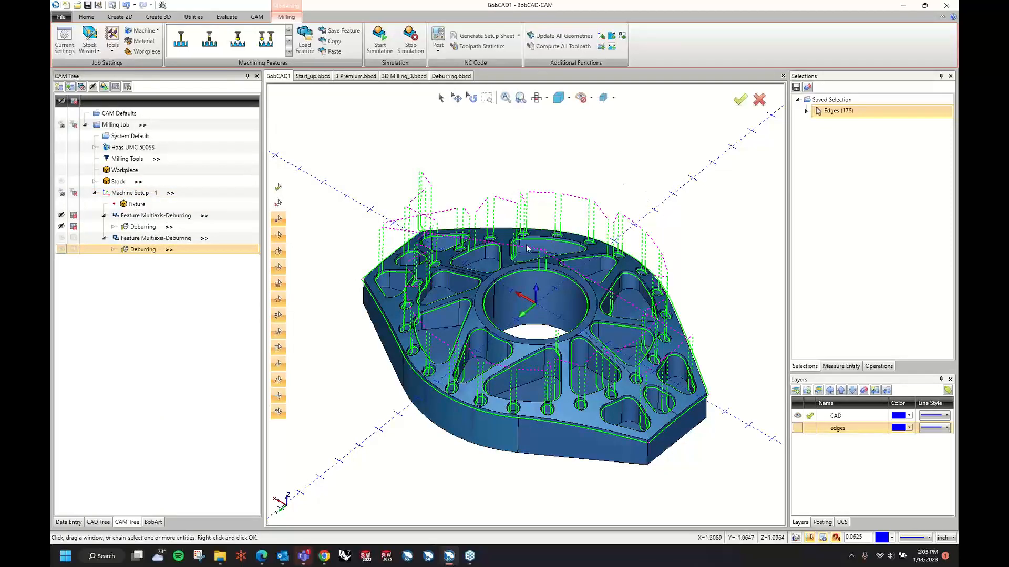
pyautogui.scroll(1, 527, 247)
pyautogui.moveTo(527, 247); pyautogui.dragTo(544, 230, button='middle')
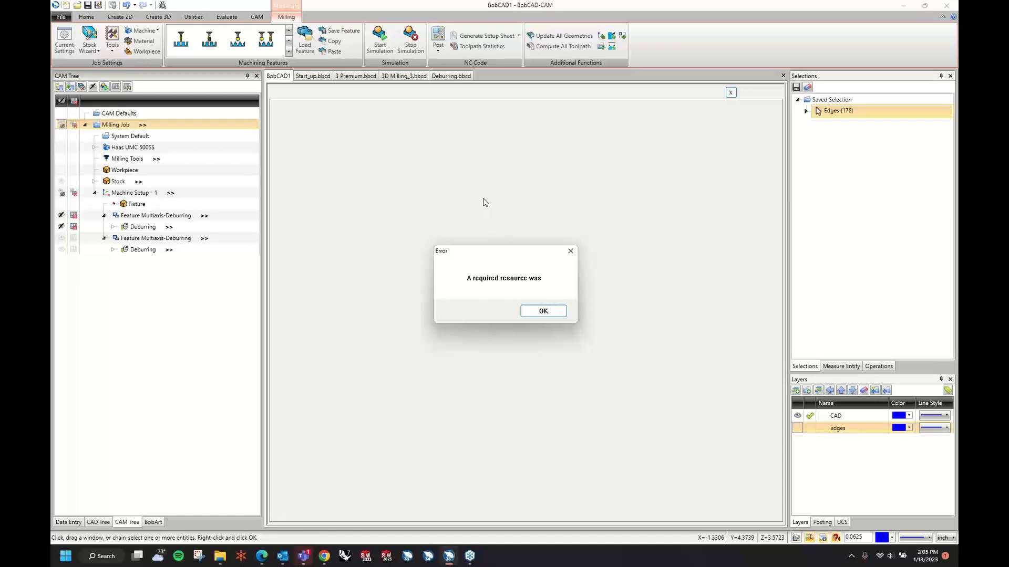
pyautogui.click(541, 312)
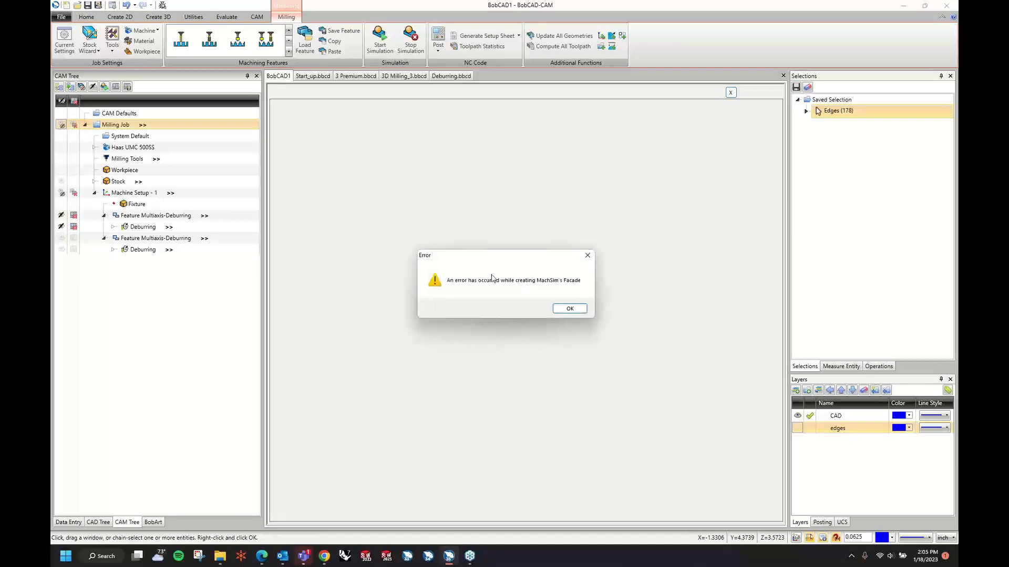
pyautogui.click(570, 310)
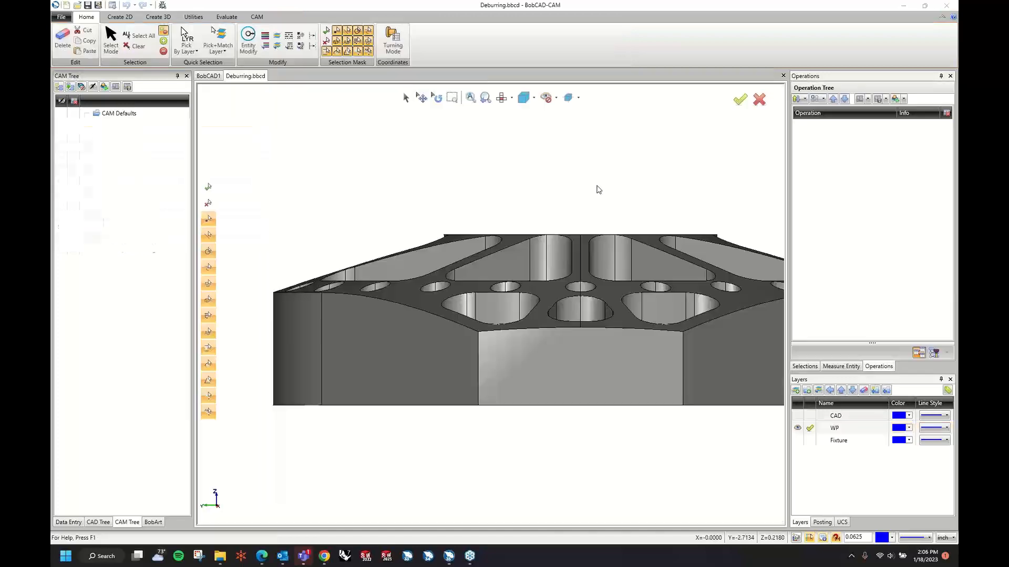
# Step: Add a new layer named "edges" to the Deburring.bbcd part file
pyautogui.scroll(-1, 389, 182)
pyautogui.moveTo(388, 182); pyautogui.dragTo(388, 234, button='middle')
pyautogui.scroll(-1, 443, 197)
pyautogui.moveTo(443, 196); pyautogui.dragTo(725, 200, button='middle')
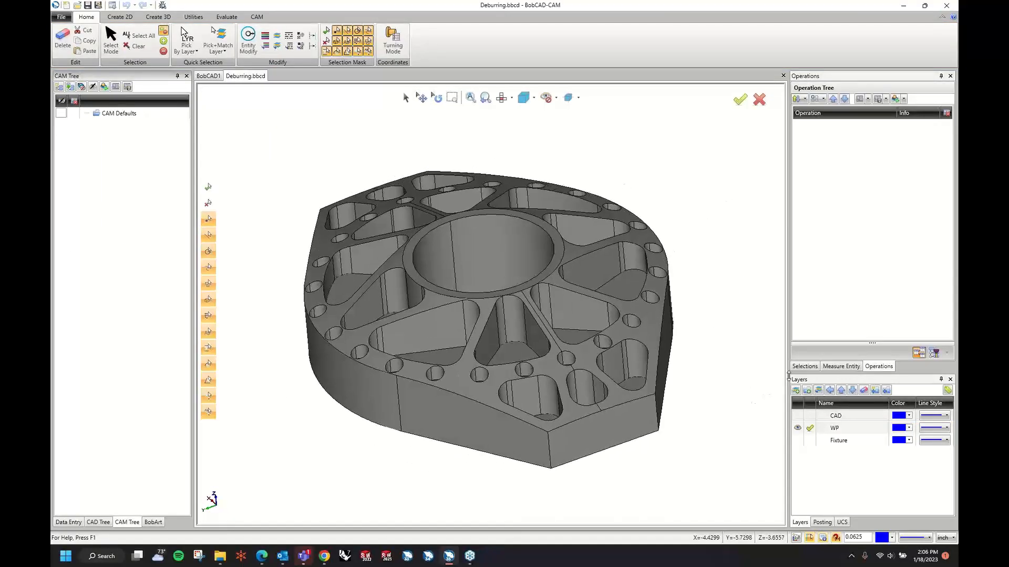
pyautogui.click(804, 366)
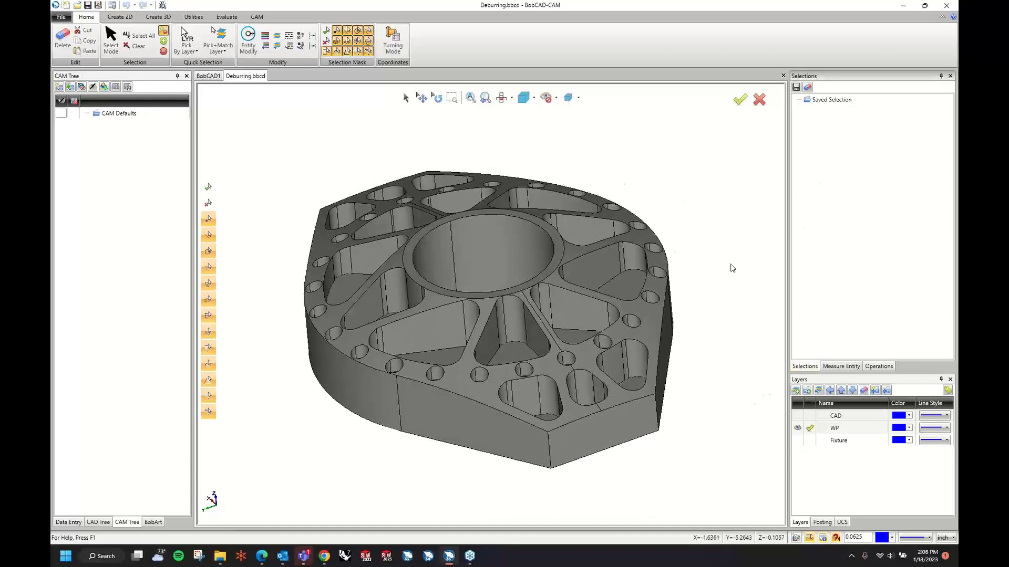
pyautogui.rightClick(815, 462)
pyautogui.click(837, 467)
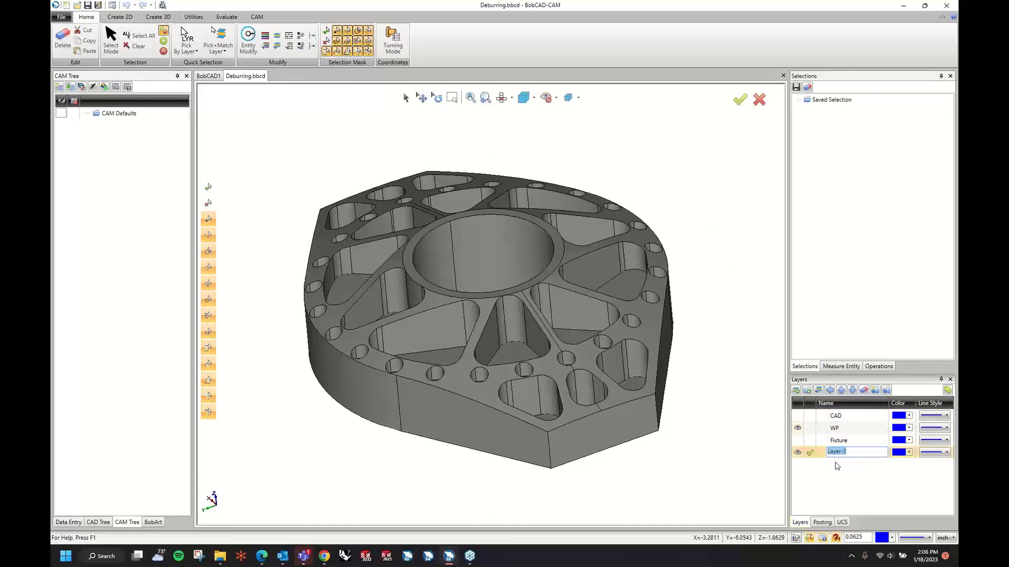
pyautogui.write('edges')
pyautogui.press('Return')
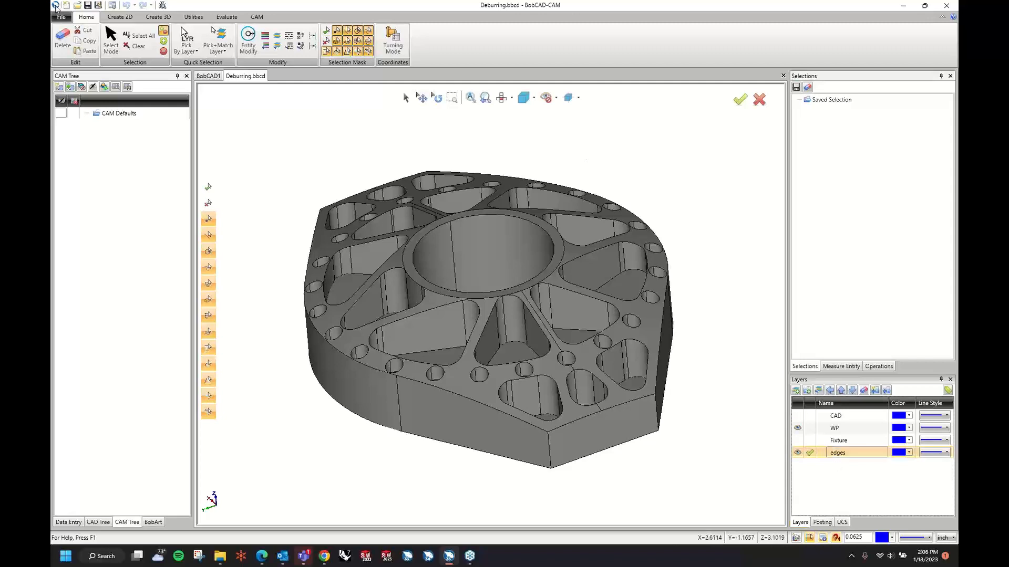
# Step: Extract the edges of the part's two selected top faces onto the edges layer
pyautogui.click(119, 17)
pyautogui.click(389, 39)
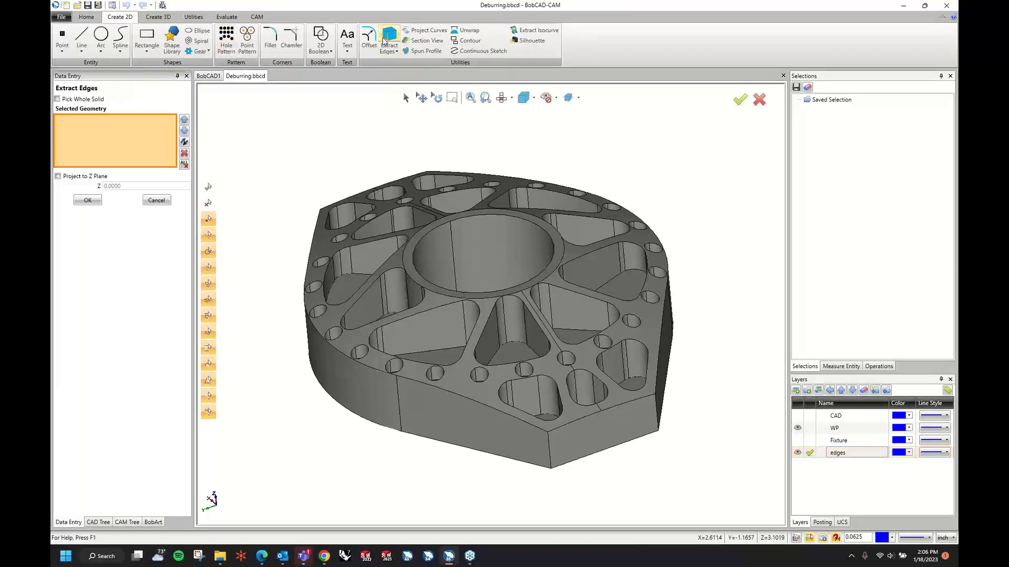
pyautogui.click(415, 191)
pyautogui.click(394, 199)
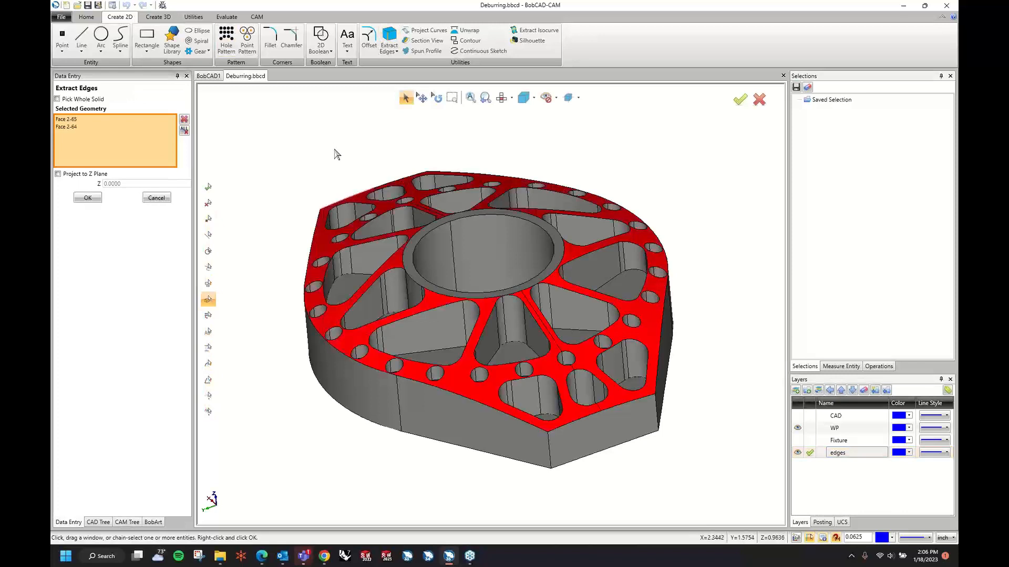
pyautogui.rightClick(337, 150)
pyautogui.click(353, 151)
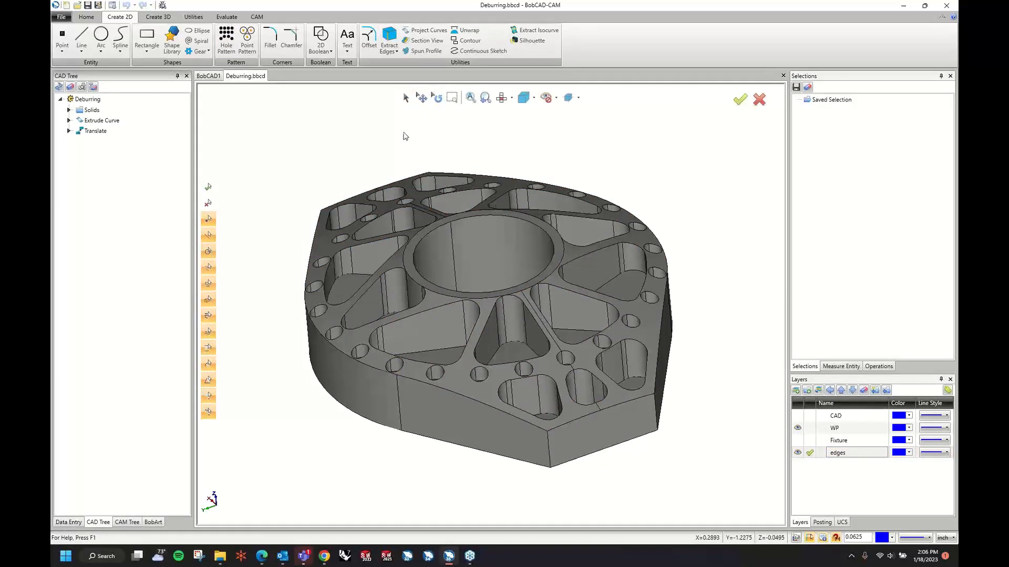
# Step: Make WP the active layer and delete the edges layer
pyautogui.click(809, 428)
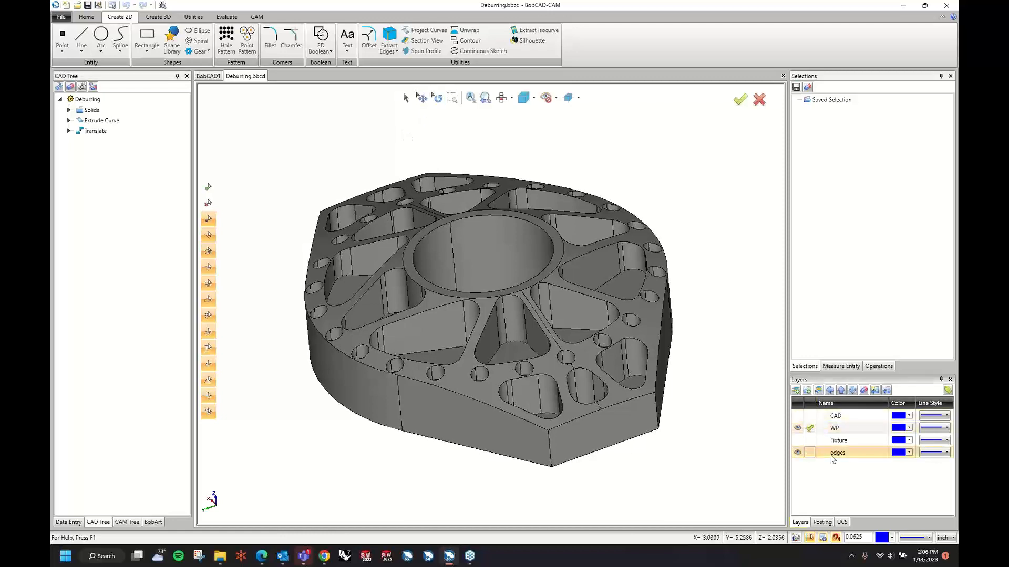
pyautogui.rightClick(832, 453)
pyautogui.click(854, 441)
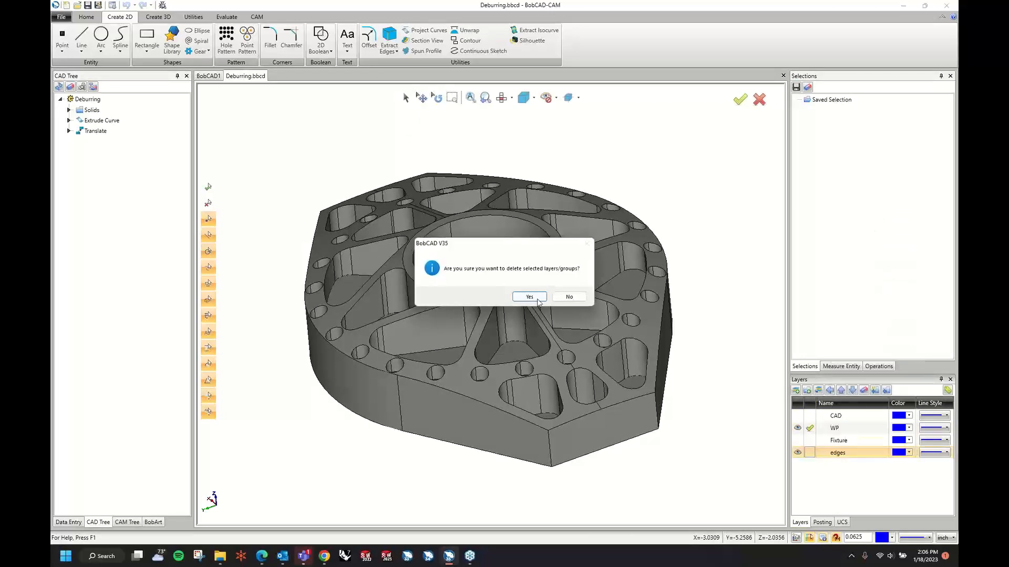
pyautogui.click(528, 297)
pyautogui.moveTo(396, 153); pyautogui.dragTo(367, 162, button='middle')
pyautogui.rightClick(329, 163)
pyautogui.click(342, 180)
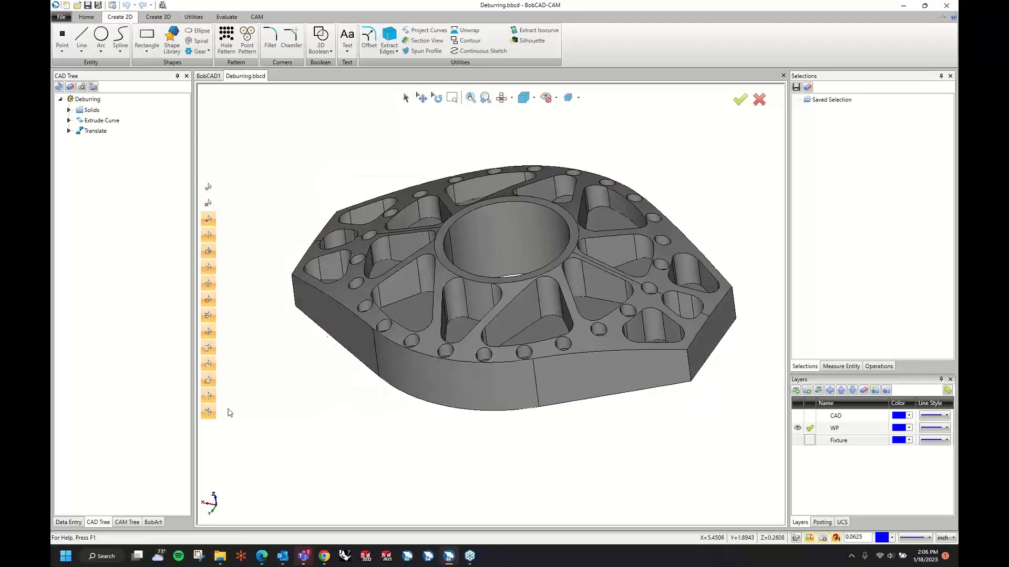
# Step: Start a new milling job with the BC_3x_Mill machine and the System Default parameter template
pyautogui.click(128, 523)
pyautogui.rightClick(118, 117)
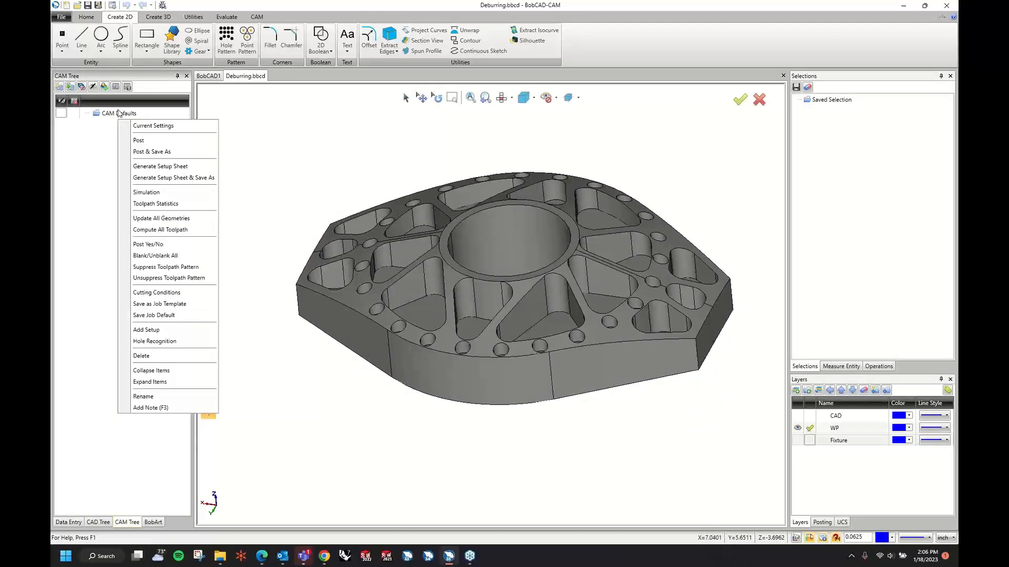
pyautogui.rightClick(124, 116)
pyautogui.click(130, 124)
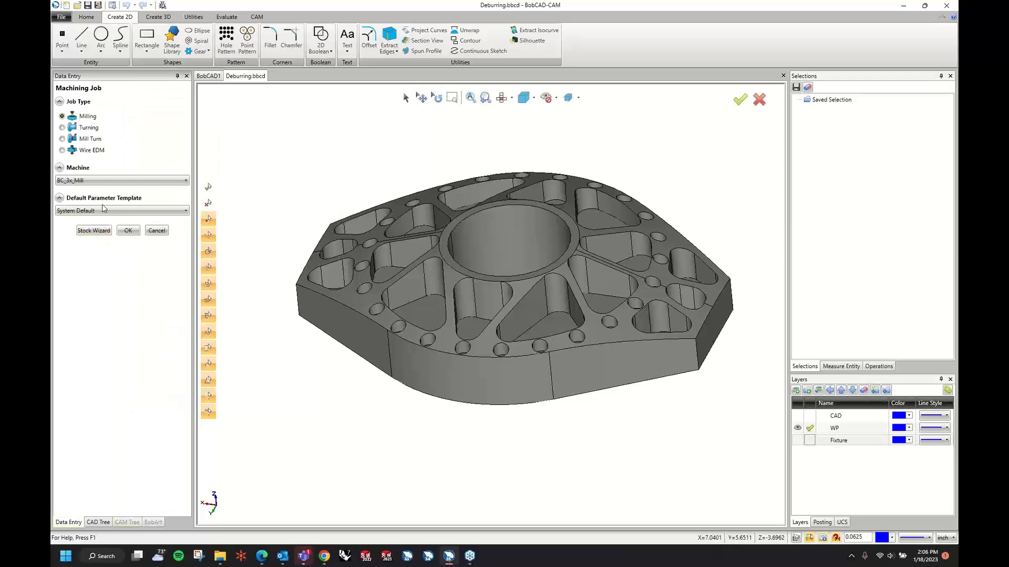
pyautogui.click(110, 181)
pyautogui.click(108, 183)
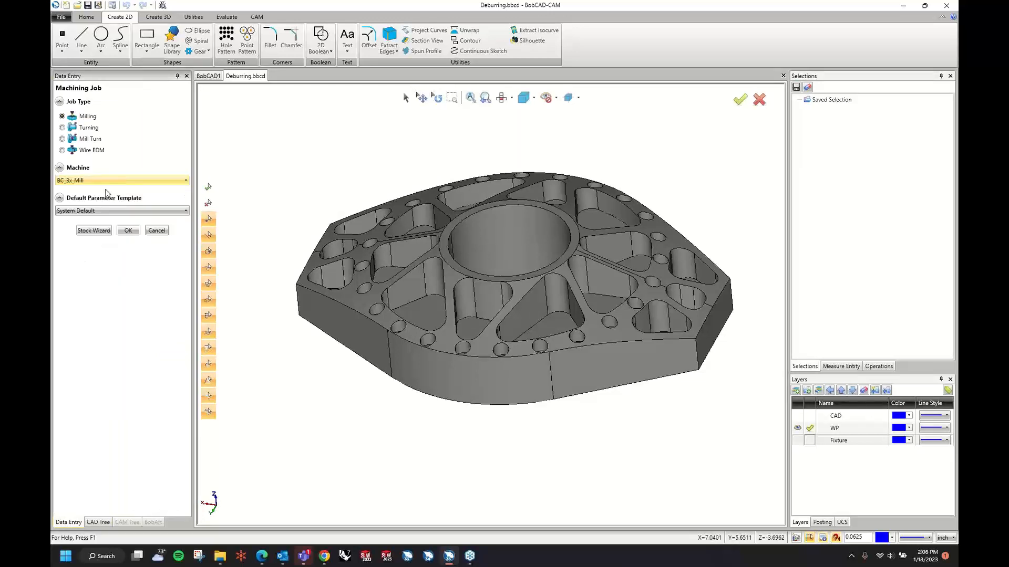
# Step: Assign the part's solid body as the job's workpiece through the stock wizard
pyautogui.click(94, 232)
pyautogui.click(335, 229)
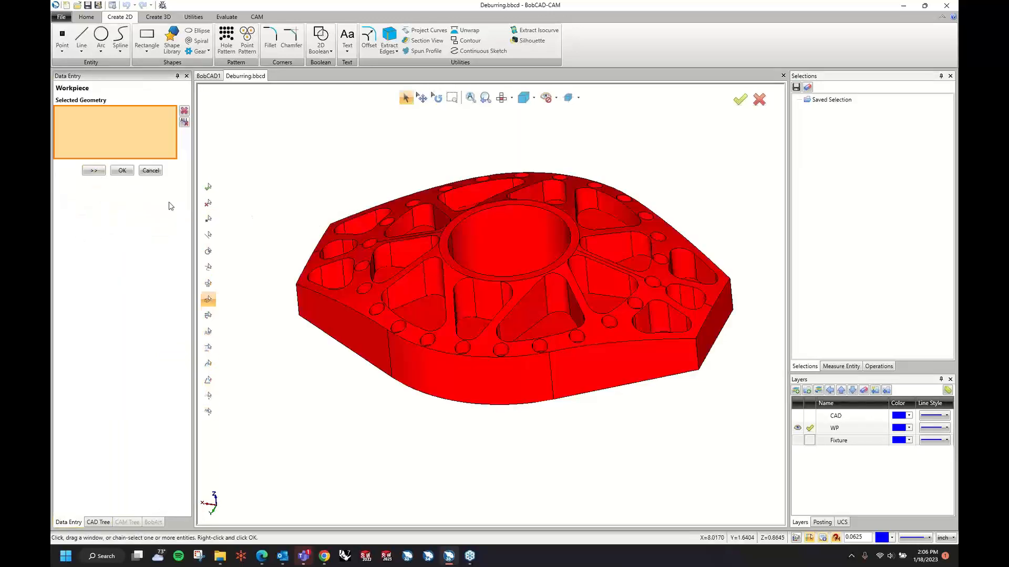
pyautogui.click(102, 172)
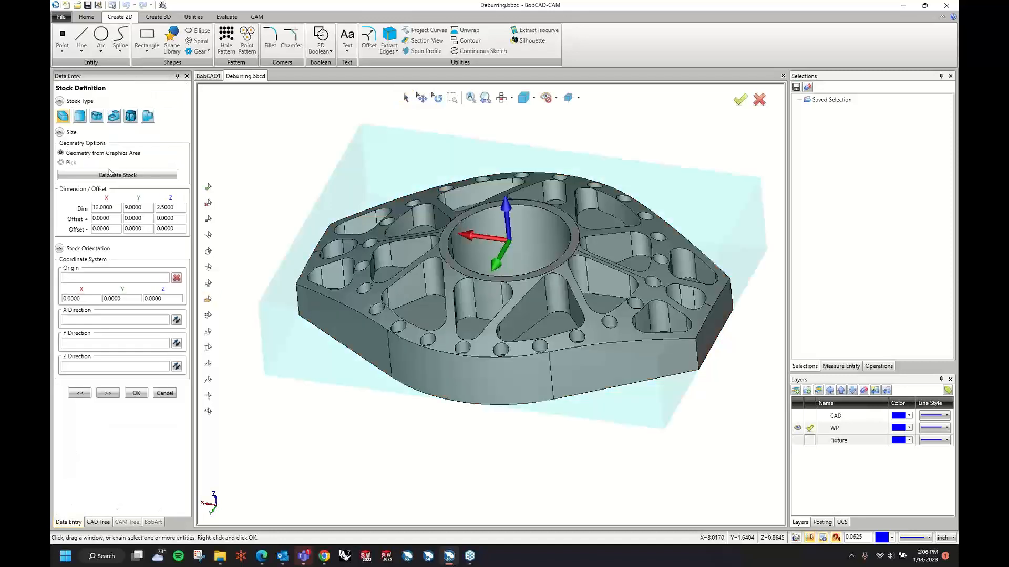
# Step: Define the stock from a solid body, using the part solid, and calculate it
pyautogui.click(113, 116)
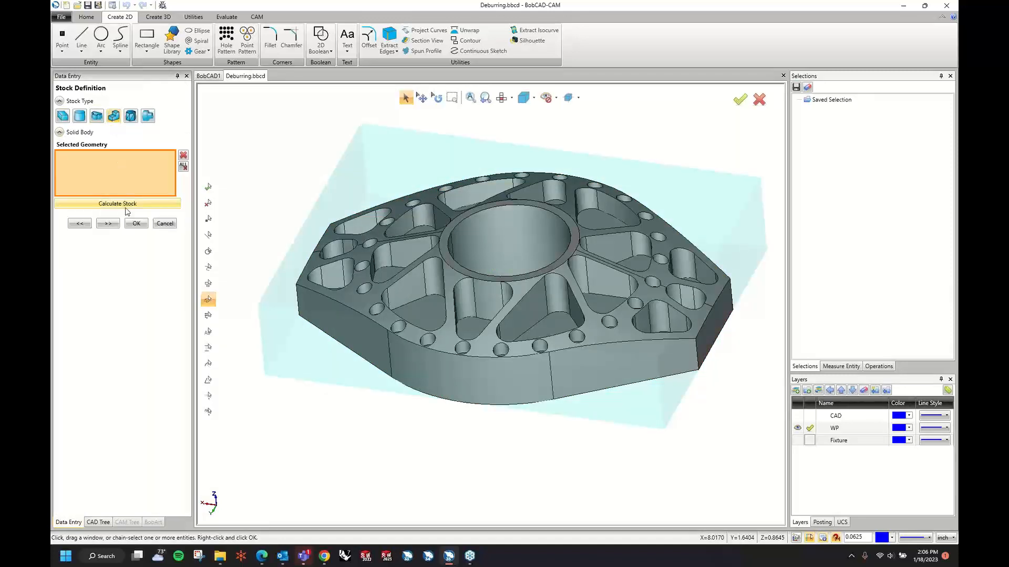
pyautogui.click(330, 236)
pyautogui.click(105, 205)
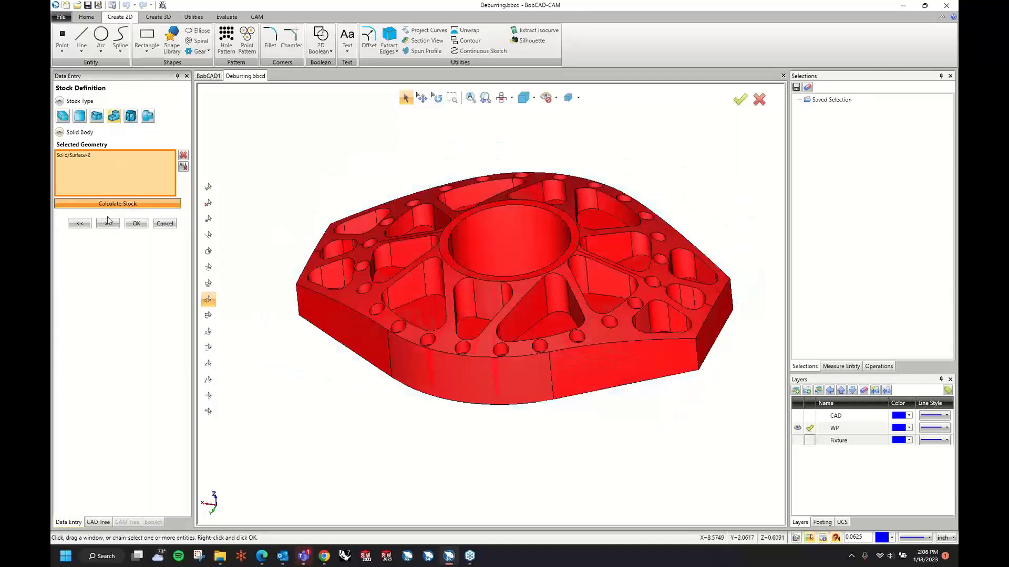
pyautogui.click(108, 224)
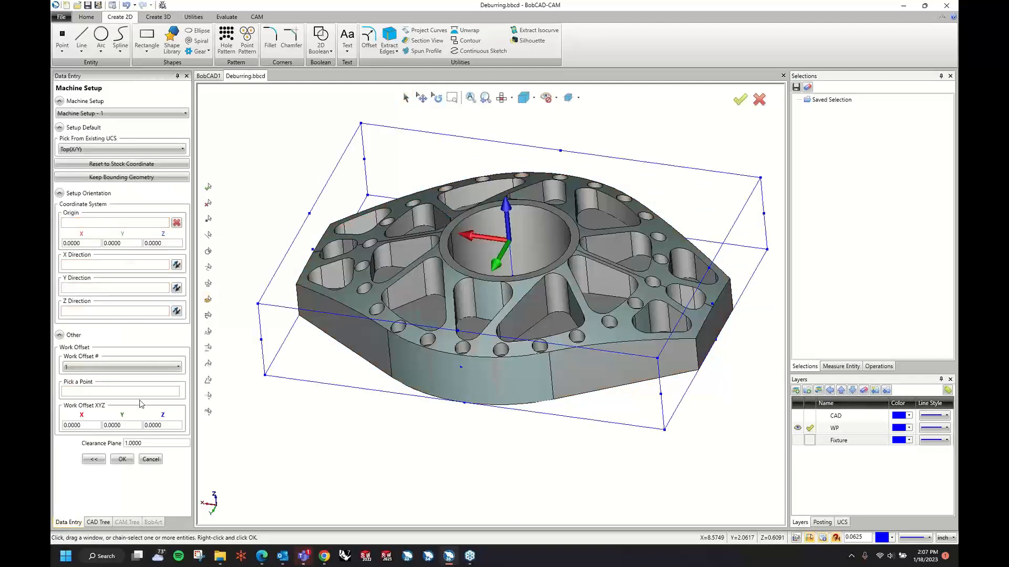
# Step: Set the work offset Z value of Machine Setup - 1 to 4 and complete the setup
pyautogui.doubleClick(163, 425)
pyautogui.write('4')
pyautogui.press('Tab')
pyautogui.click(122, 459)
# Step: Add a Mill Multiaxis feature to the machine setup with the Deburring toolpath type and proceed to its tool settings
pyautogui.rightClick(128, 193)
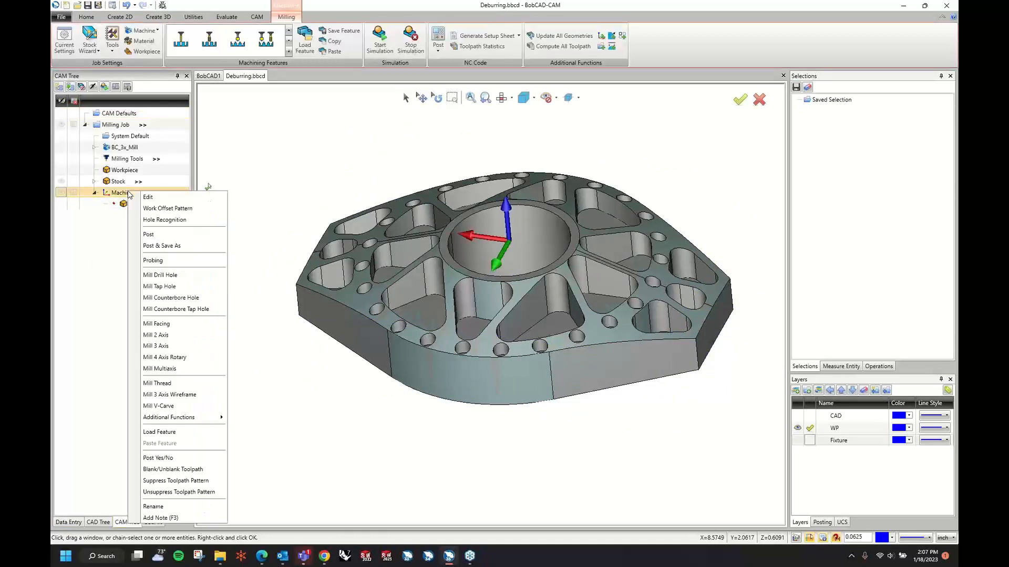
pyautogui.click(170, 368)
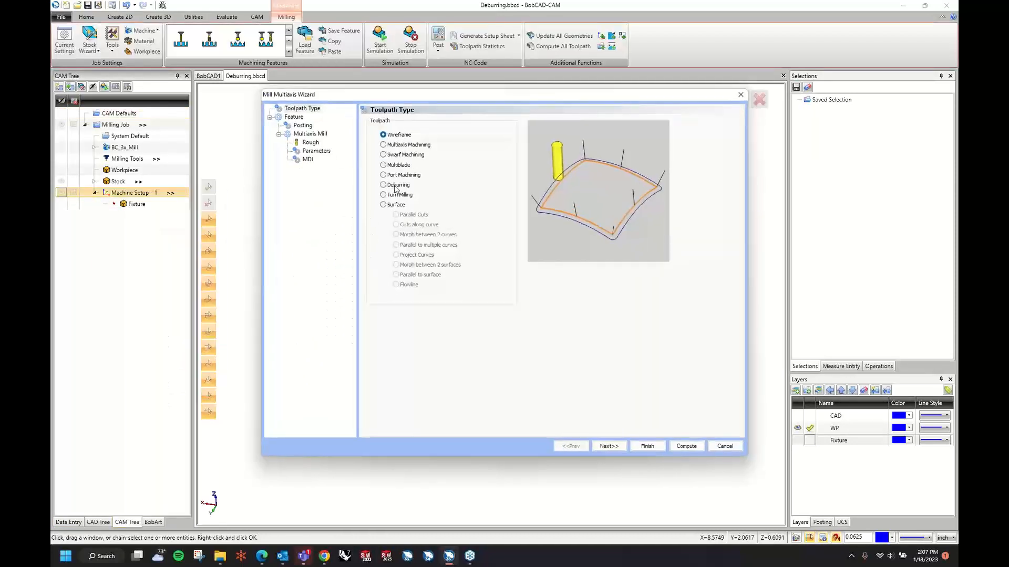
pyautogui.click(395, 186)
pyautogui.click(607, 447)
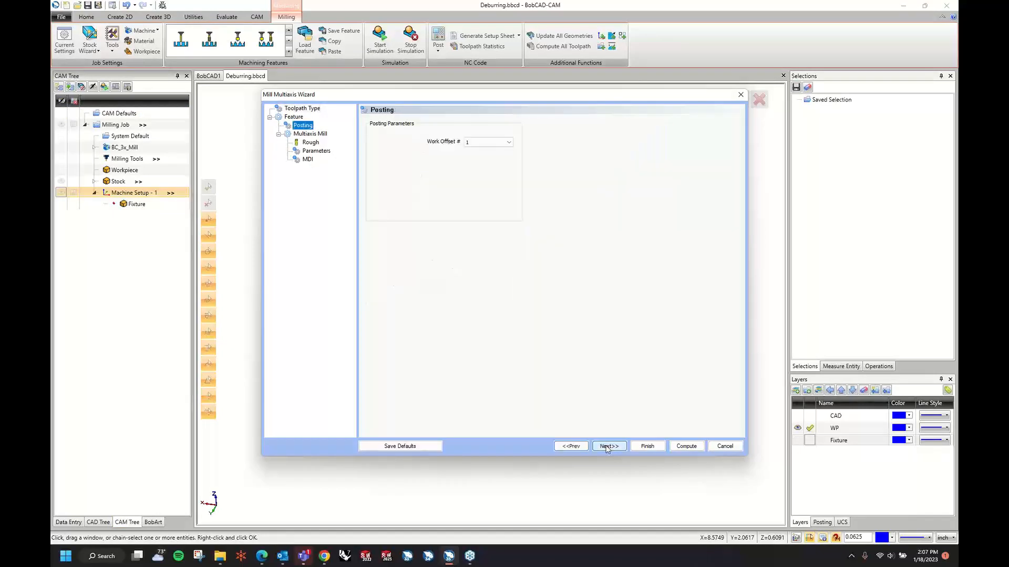
pyautogui.click(608, 447)
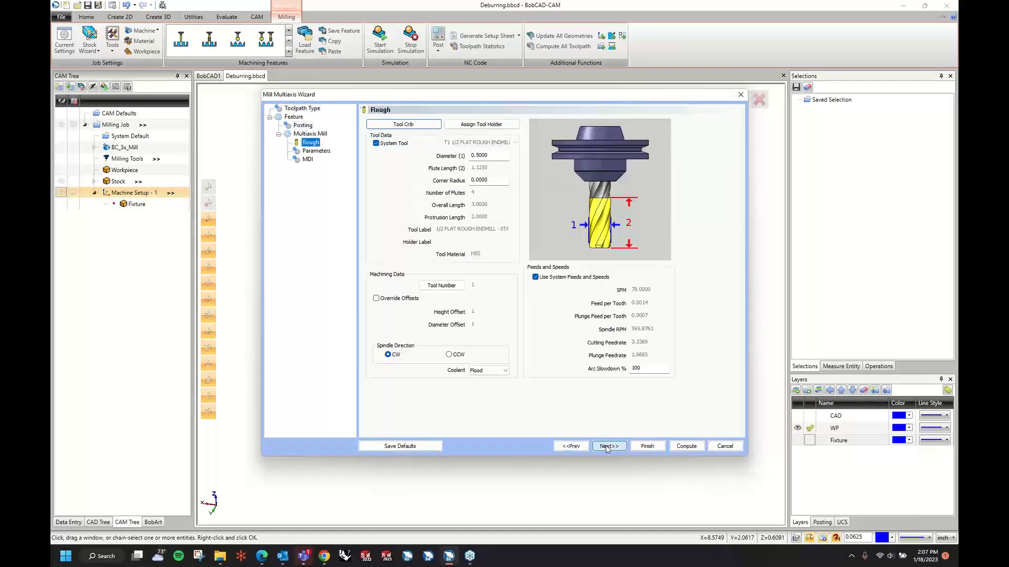
# Step: Add the .25 90deg chamfer mill from the tool library to the tool crib
pyautogui.click(405, 126)
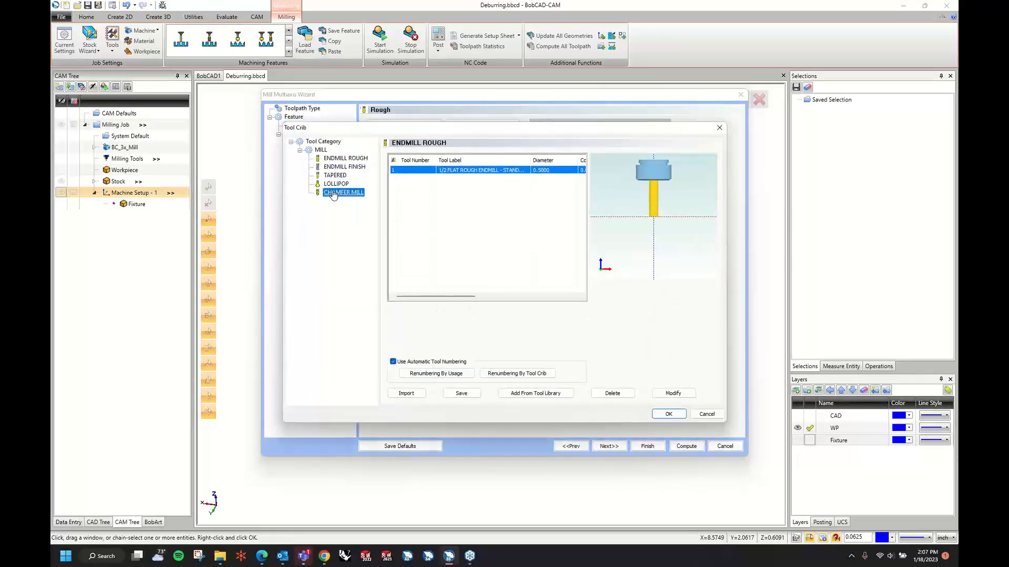
pyautogui.click(527, 393)
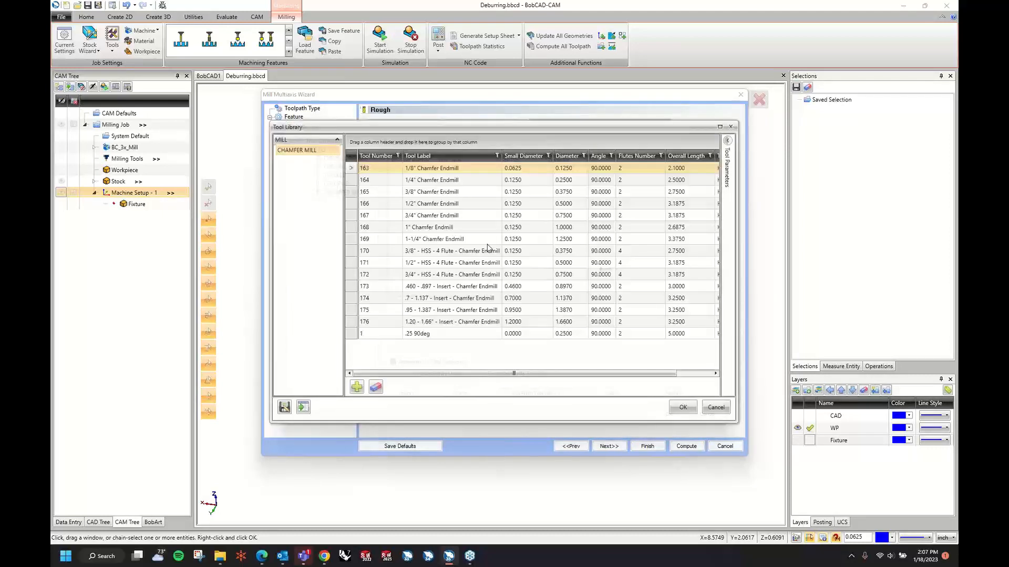
pyautogui.click(449, 334)
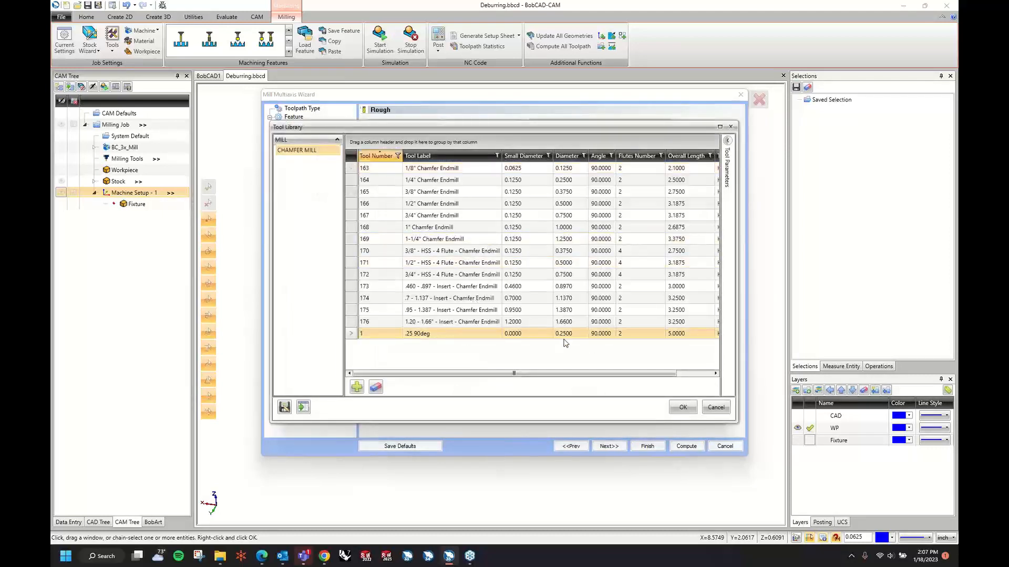
pyautogui.click(683, 408)
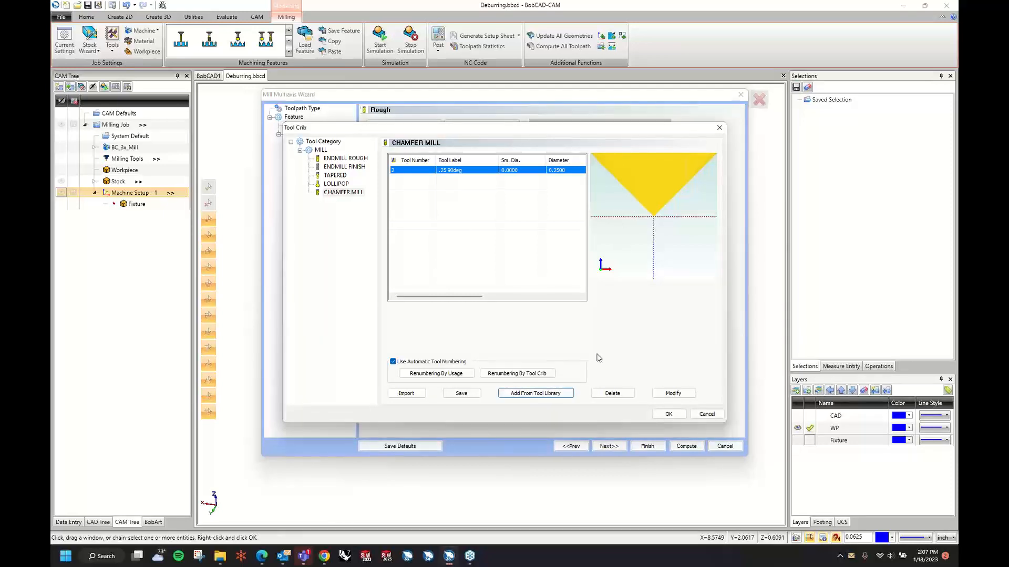
# Step: Set the .25 90deg chamfer mill's small diameter to 0.025 and assign the tool to the deburring feature
pyautogui.click(671, 392)
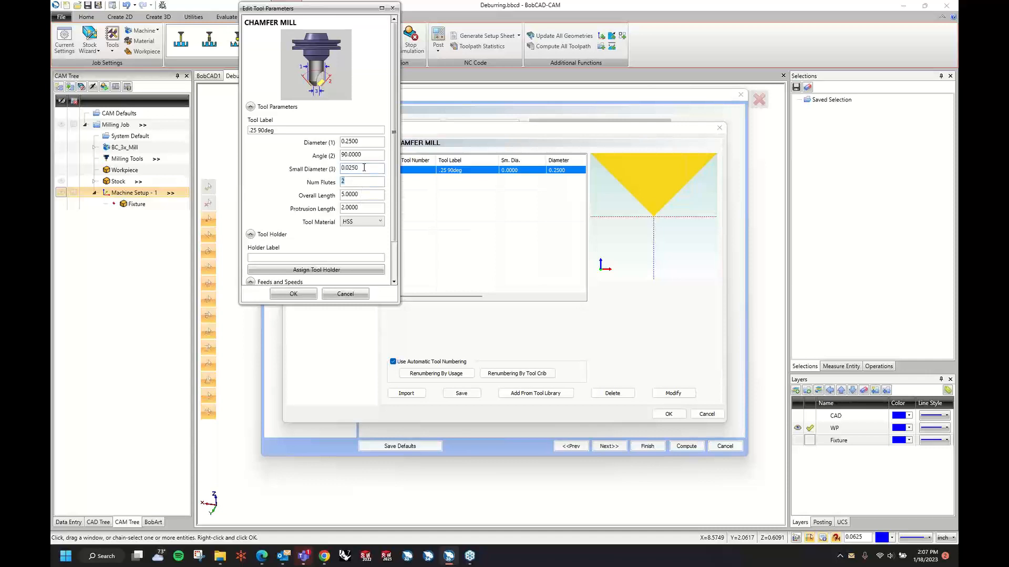
pyautogui.click(293, 294)
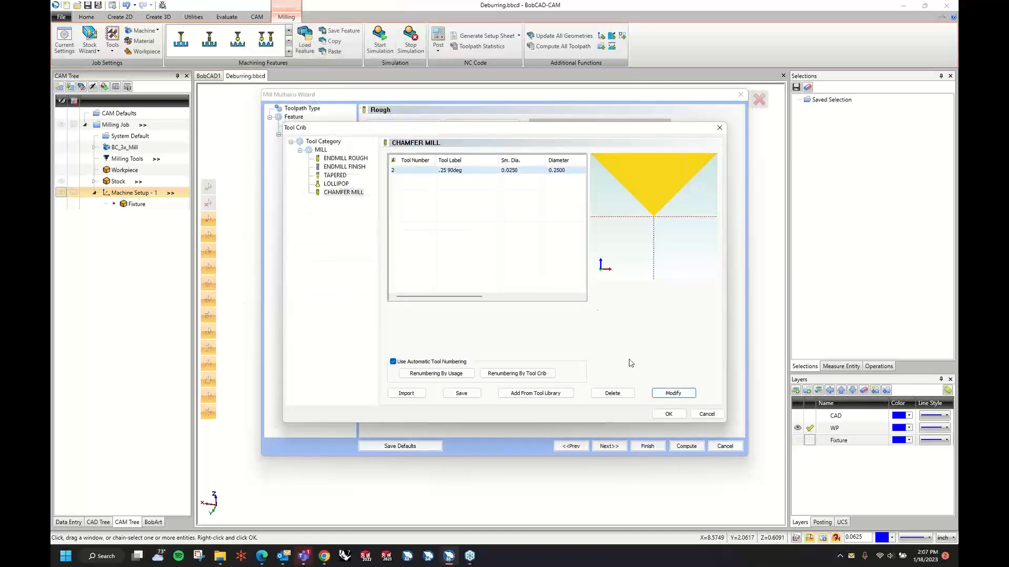
pyautogui.click(522, 171)
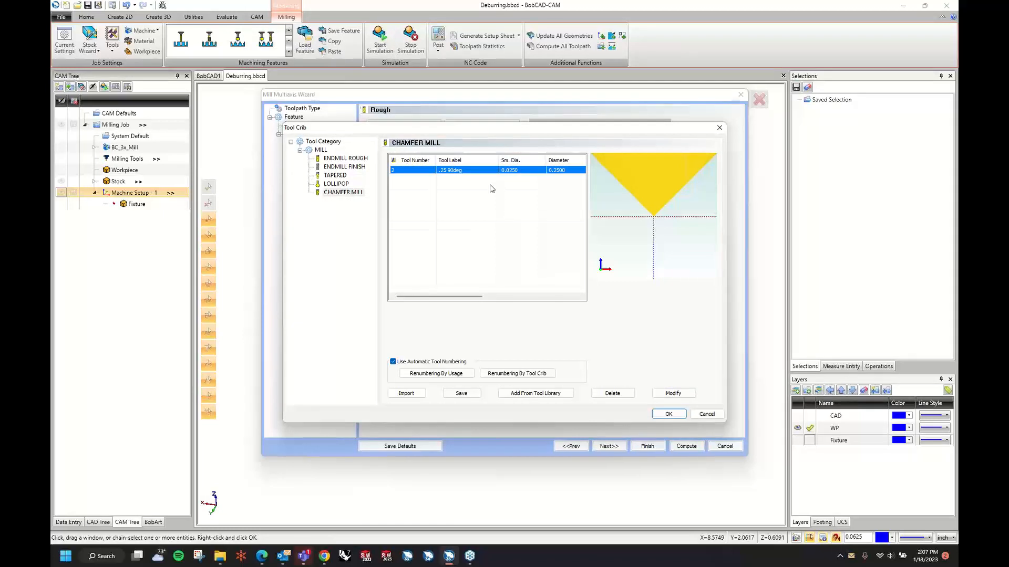
pyautogui.click(681, 416)
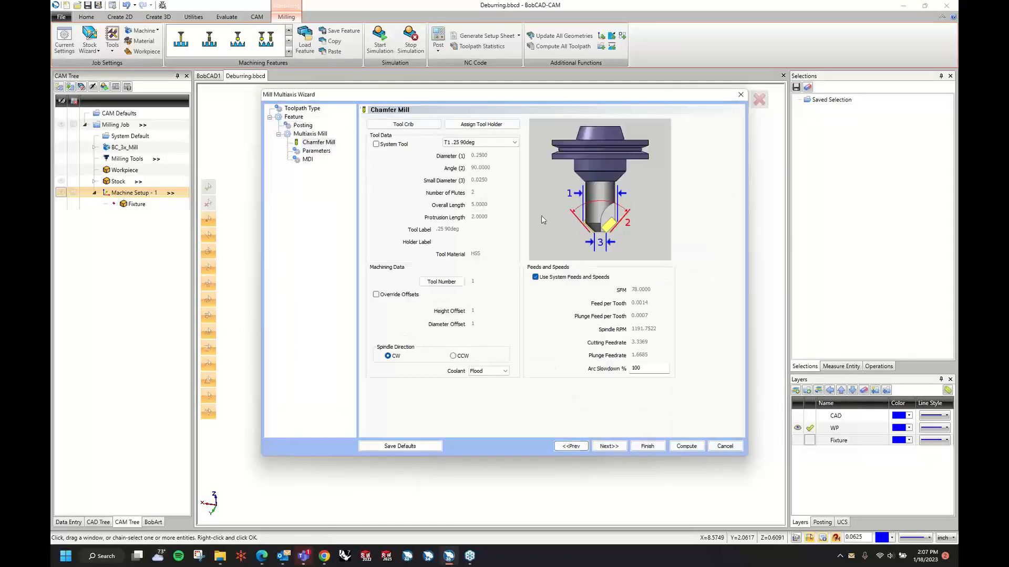
# Step: Inspect the .25 90deg chamfer mill's tip in the tool crib preview
pyautogui.click(397, 126)
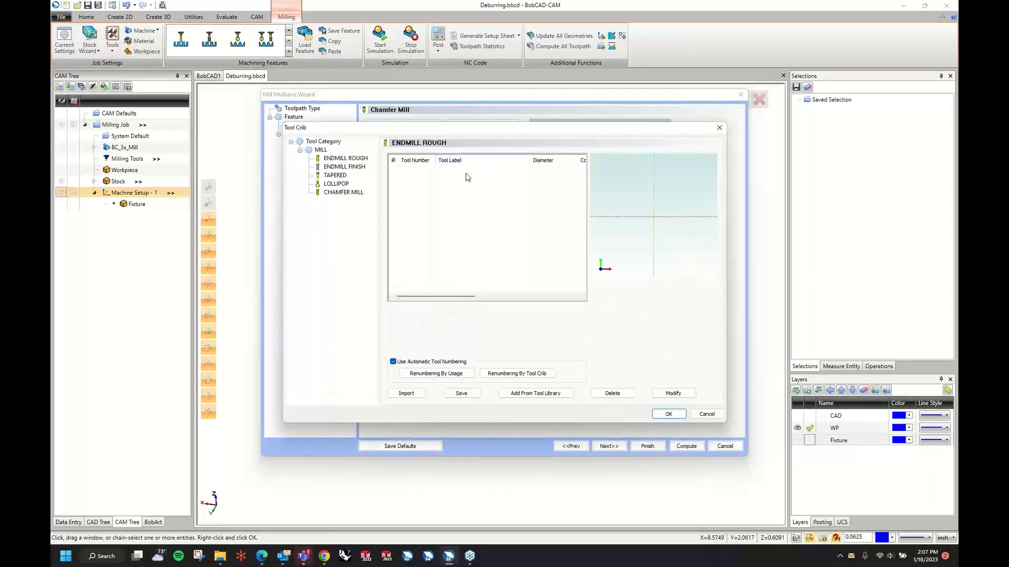
pyautogui.click(326, 193)
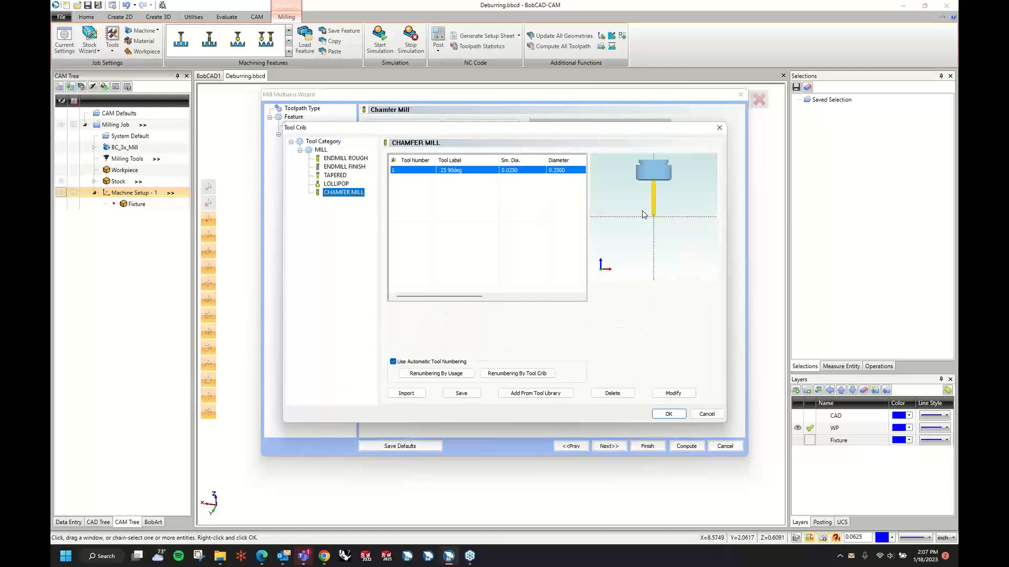
pyautogui.scroll(5, 644, 215)
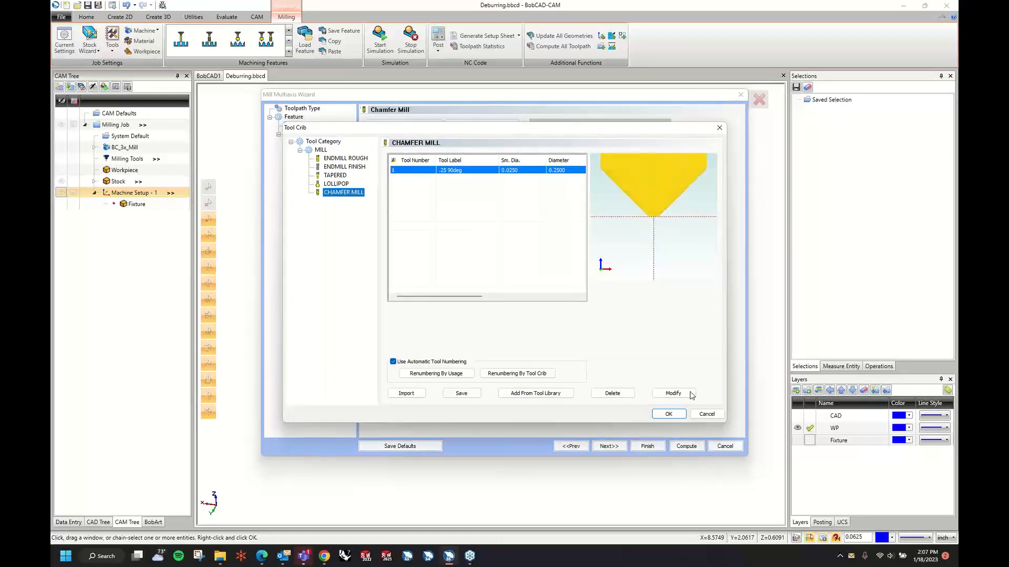
pyautogui.click(668, 414)
# Step: Assign all faces of the part as the part surfaces in the deburring parameters
pyautogui.click(609, 446)
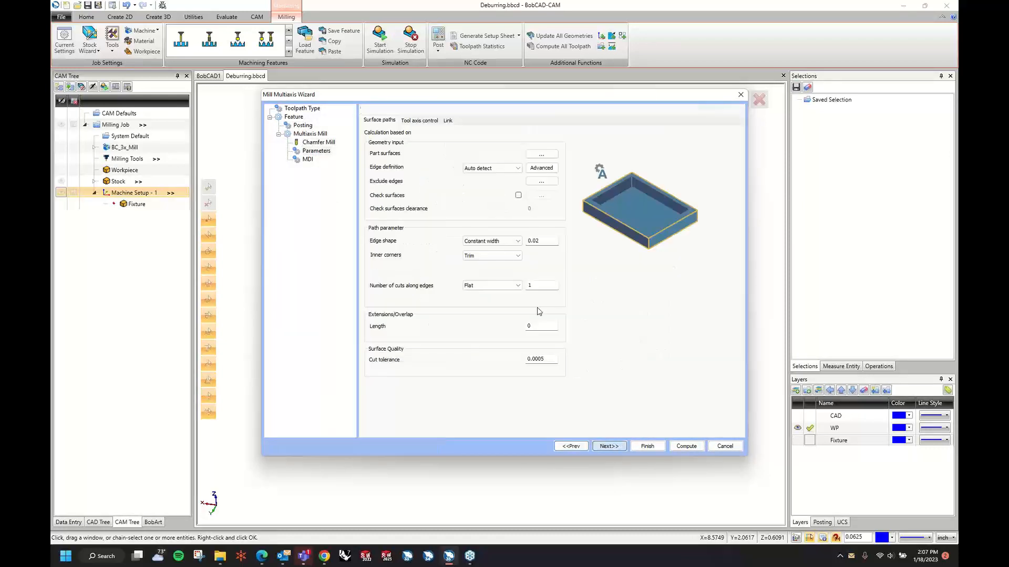
pyautogui.click(541, 153)
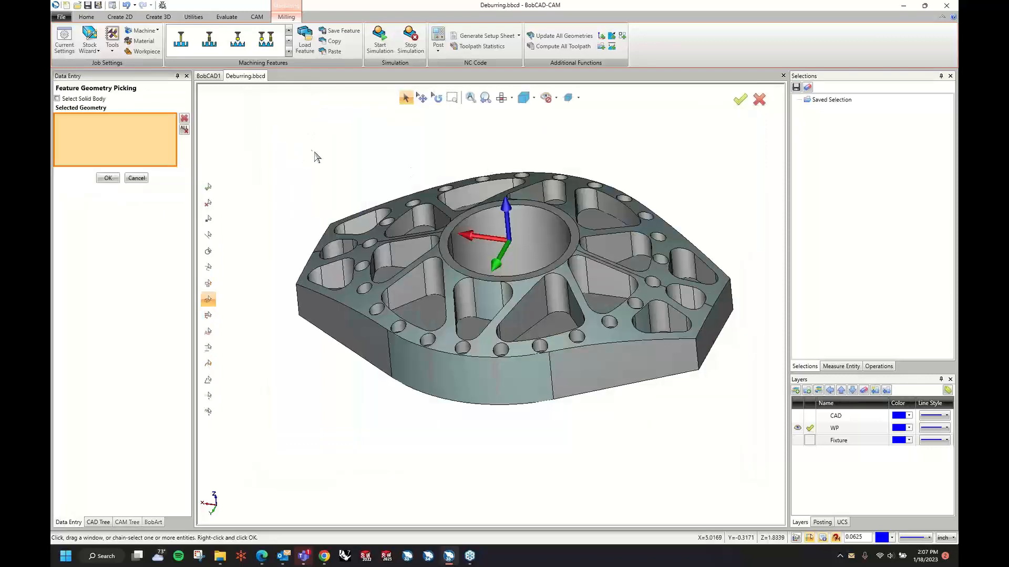
pyautogui.moveTo(308, 147); pyautogui.dragTo(747, 434)
pyautogui.rightClick(363, 145)
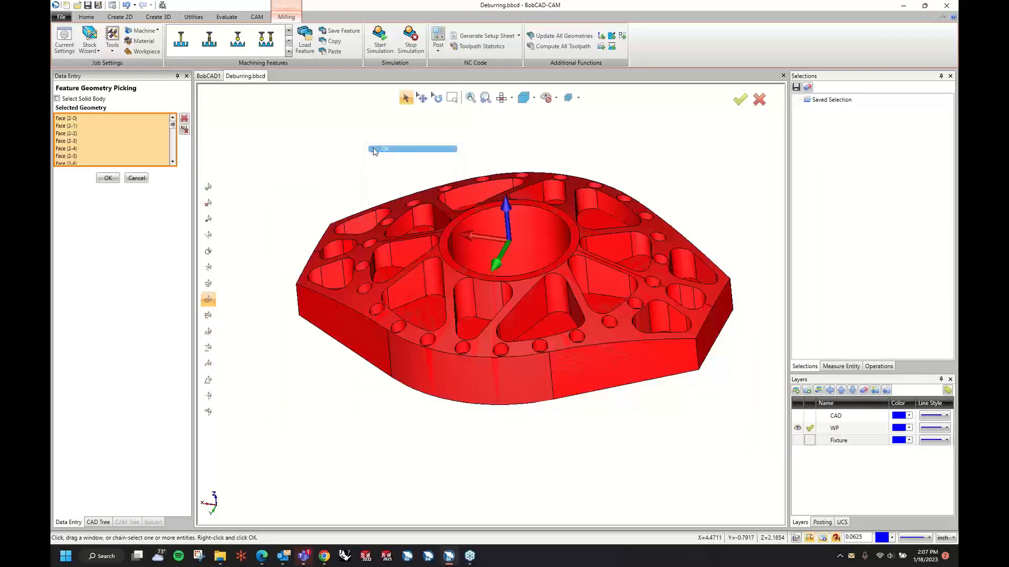
pyautogui.click(376, 150)
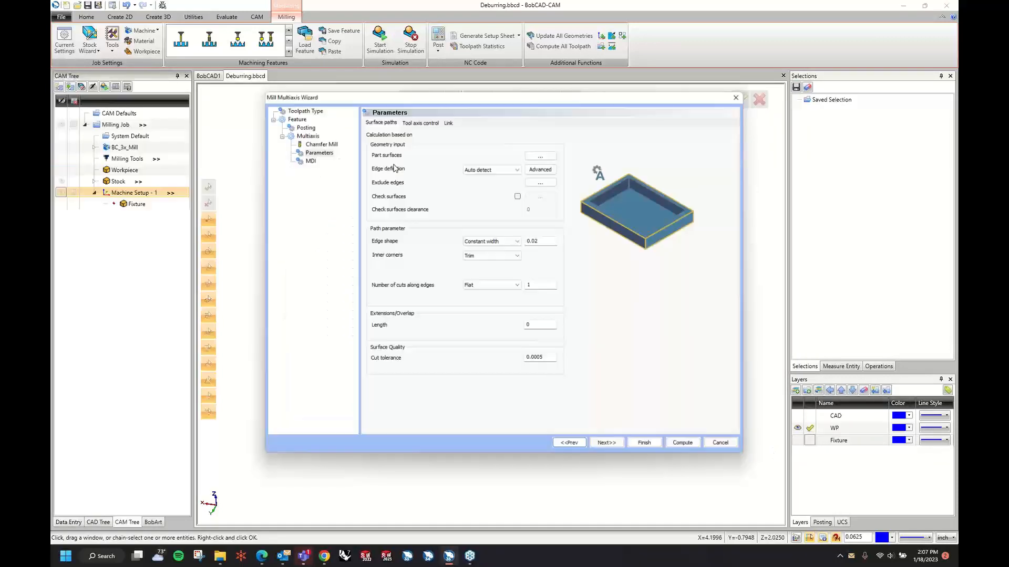
# Step: Set the edge definition to User defined and check the advanced auto edge detection options without changing them
pyautogui.click(497, 168)
pyautogui.click(486, 182)
pyautogui.click(541, 168)
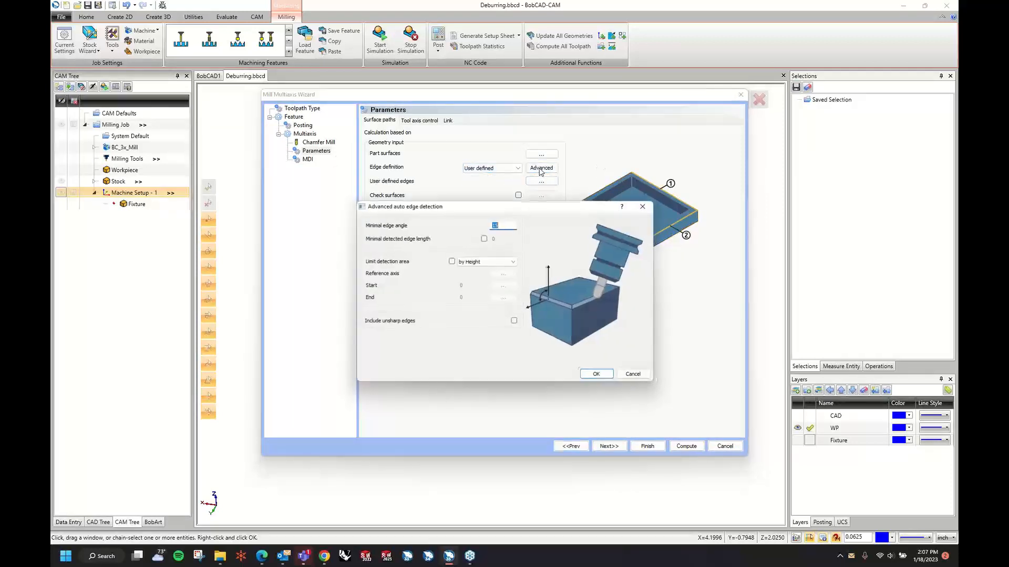
pyautogui.click(636, 376)
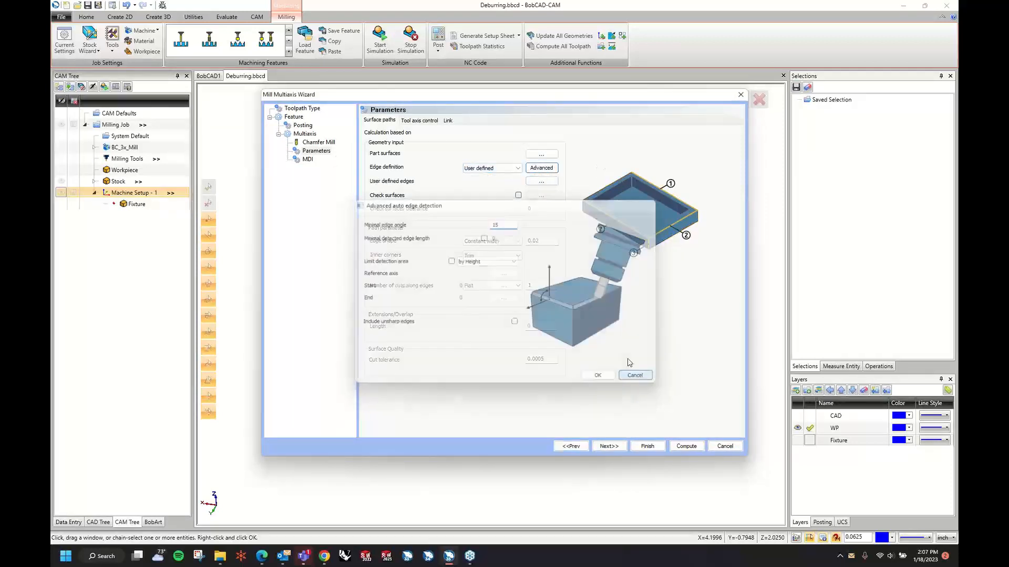
# Step: Pick the upper outer perimeter edges around the whole part as user defined edges, leaving side faces out of the selection
pyautogui.click(541, 181)
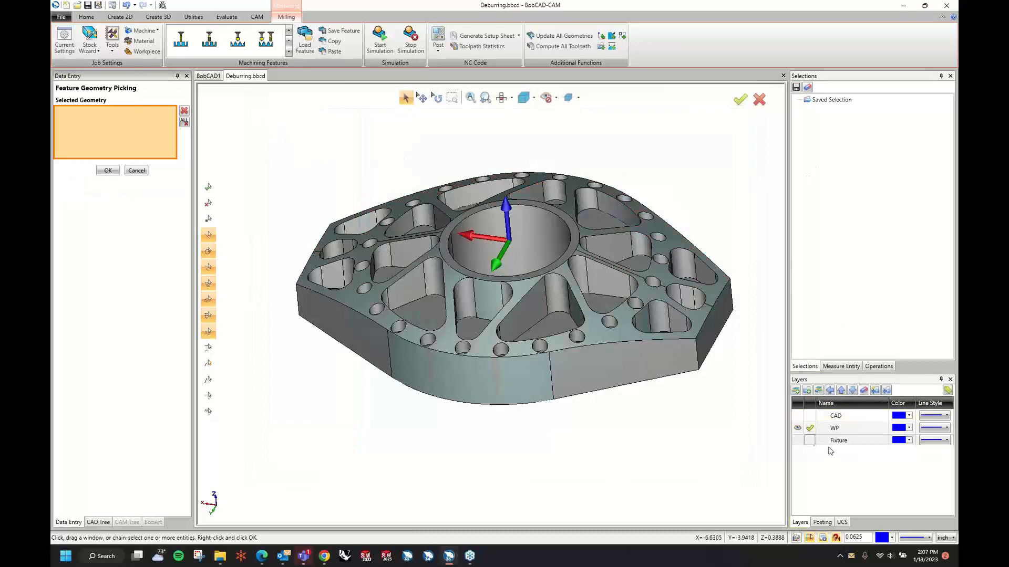
pyautogui.click(635, 261)
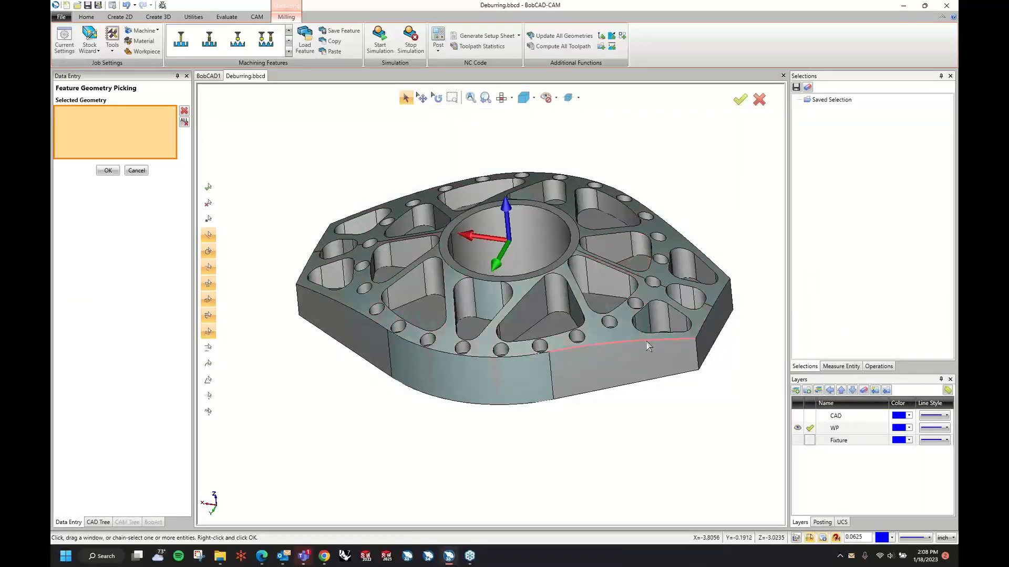
pyautogui.click(547, 367)
pyautogui.click(538, 367)
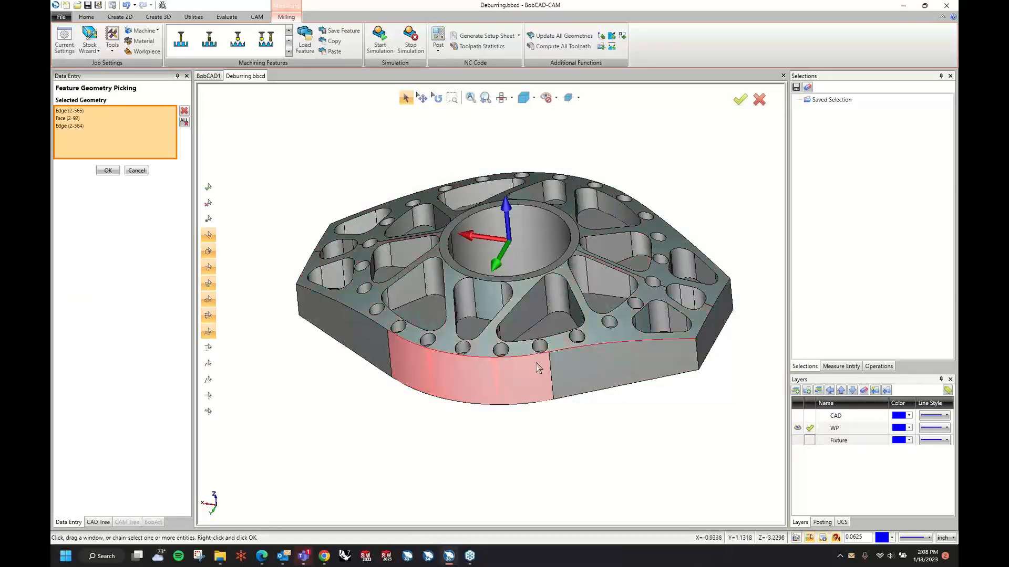
pyautogui.click(539, 367)
pyautogui.moveTo(539, 367); pyautogui.dragTo(376, 391, button='middle')
pyautogui.click(428, 361)
pyautogui.click(370, 390)
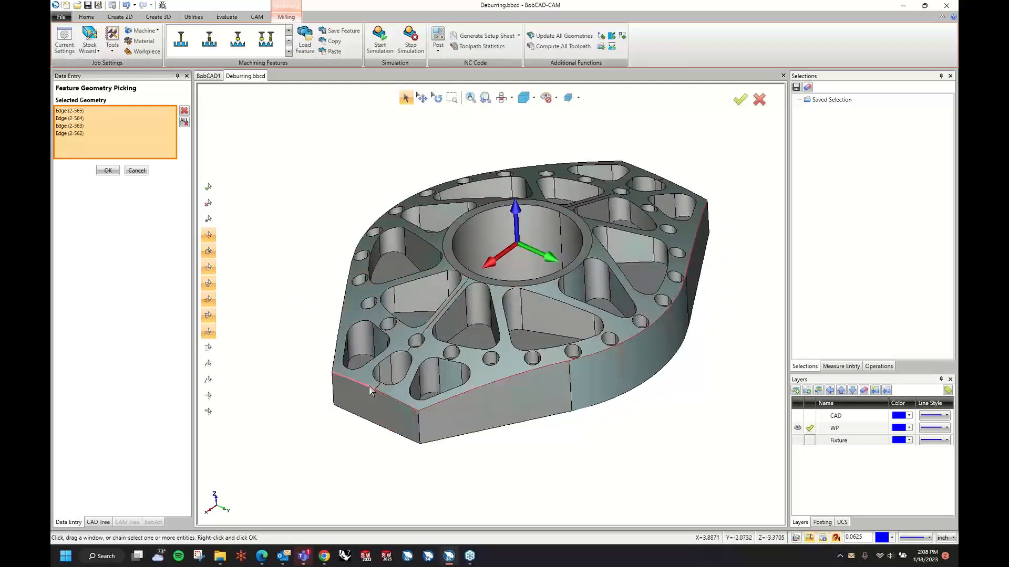
pyautogui.click(333, 362)
pyautogui.moveTo(336, 362); pyautogui.dragTo(373, 338, button='middle')
pyautogui.click(464, 366)
pyautogui.click(463, 367)
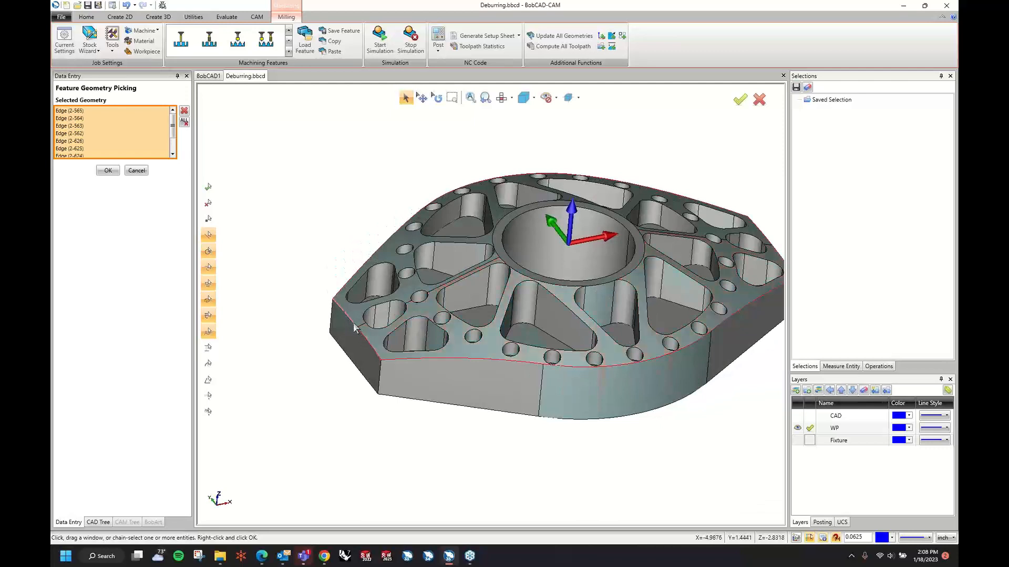
# Step: Add the upper edge loops of the three small pockets at the part's pointed end using Loop Selection
pyautogui.click(398, 317)
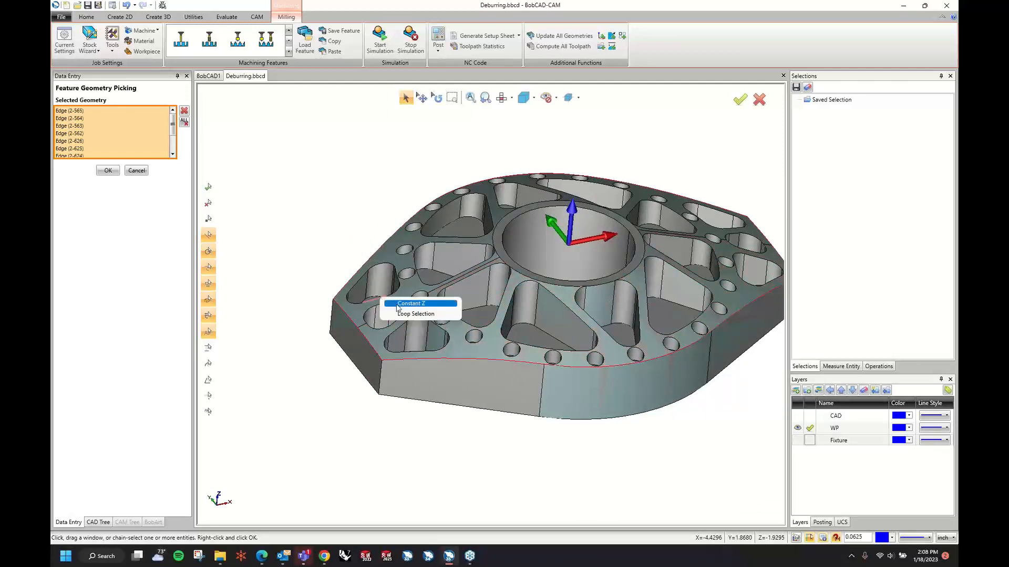
pyautogui.click(398, 315)
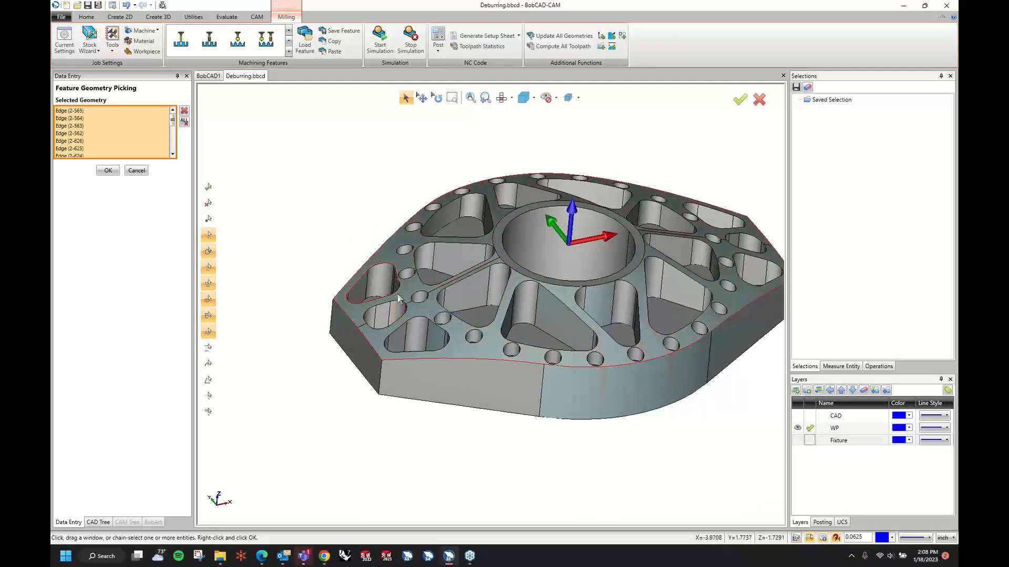
pyautogui.rightClick(398, 299)
pyautogui.click(336, 244)
pyautogui.scroll(5, 407, 310)
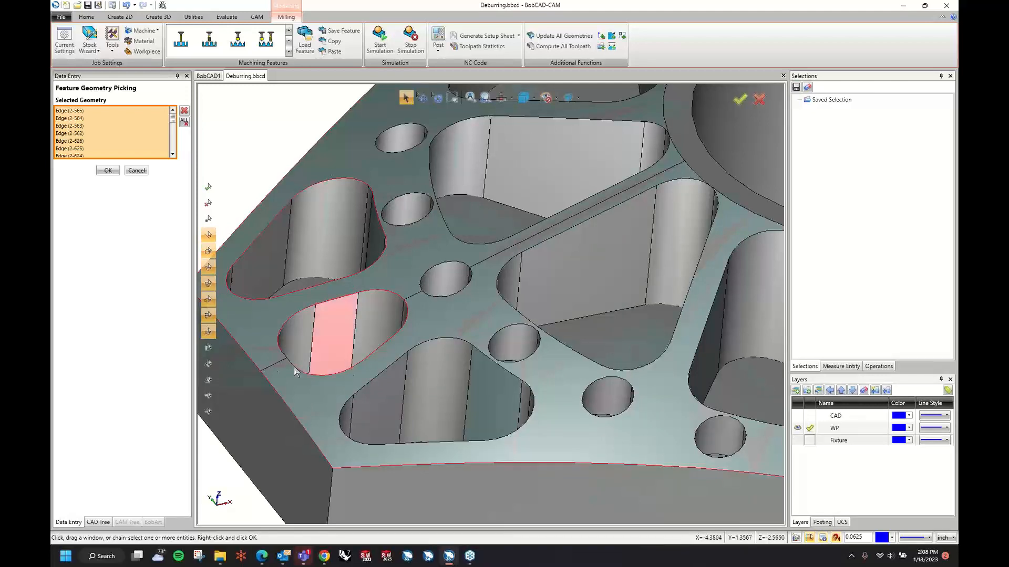
pyautogui.scroll(-5, 284, 358)
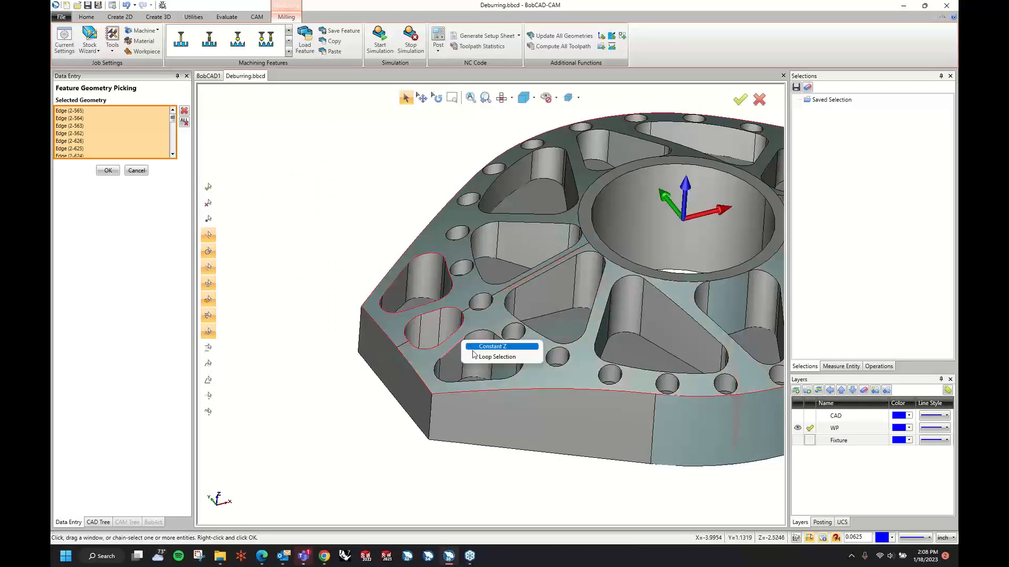
pyautogui.click(476, 336)
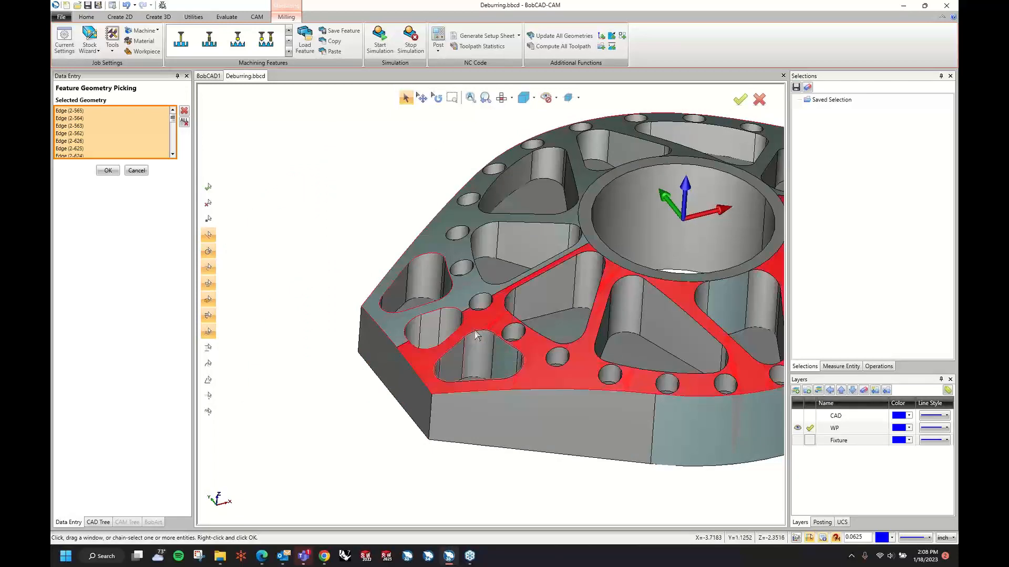
# Step: Add the upper edge loops of the large pockets along the first side of the part to the user defined edges
pyautogui.click(507, 314)
pyautogui.rightClick(508, 314)
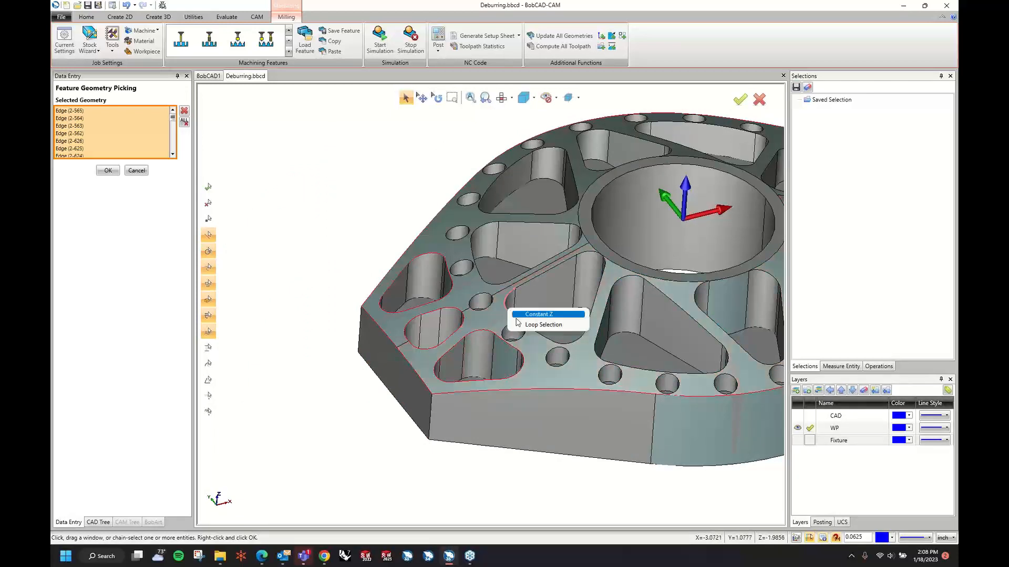
pyautogui.click(520, 328)
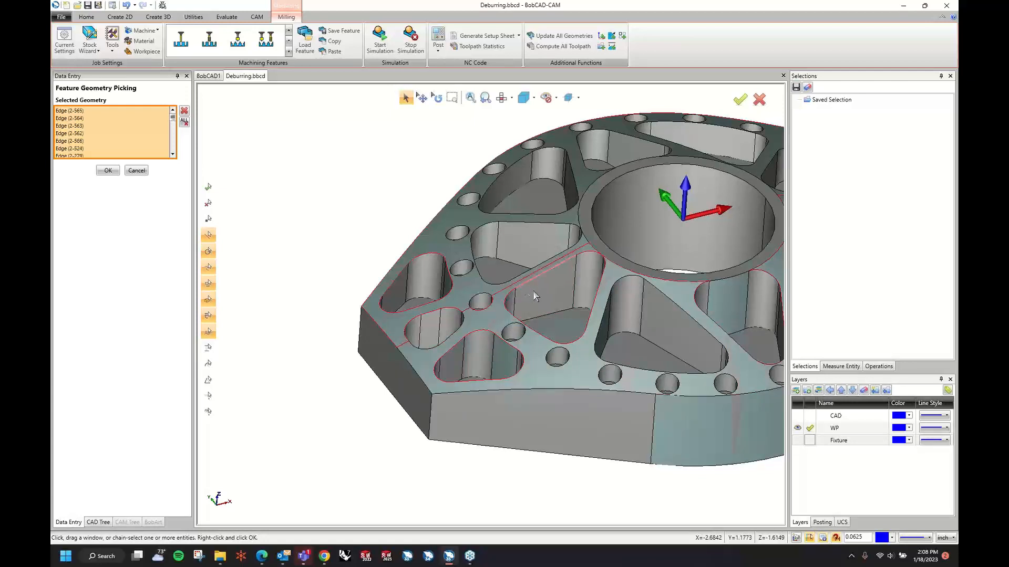
pyautogui.click(593, 251)
pyautogui.click(440, 395)
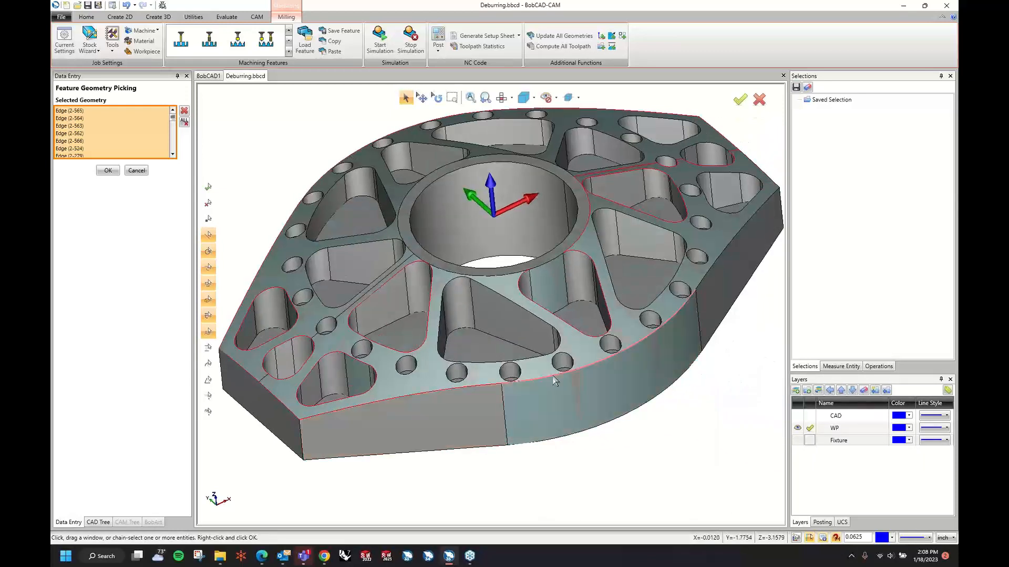
pyautogui.click(553, 376)
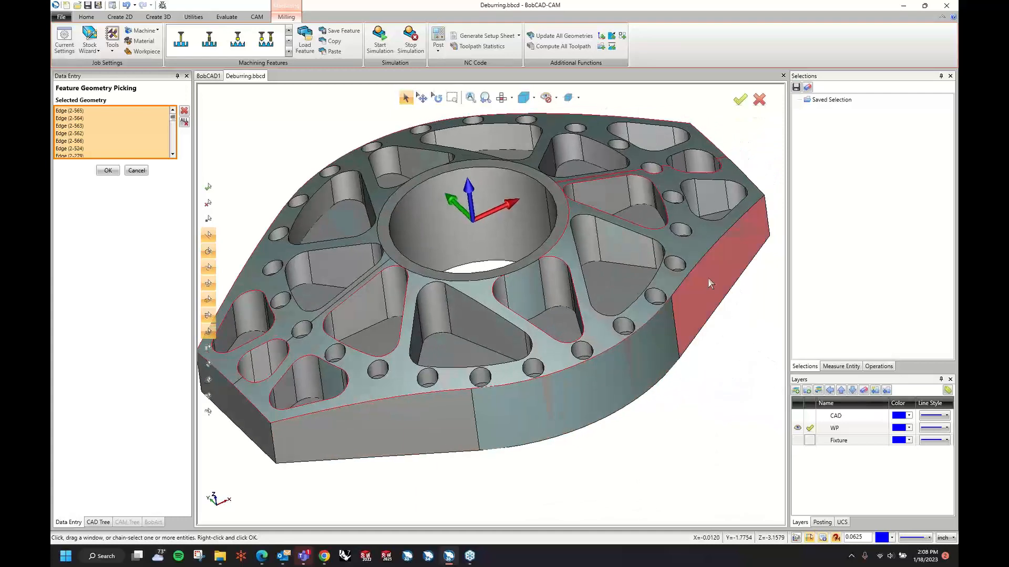
pyautogui.rightClick(634, 305)
pyautogui.click(665, 320)
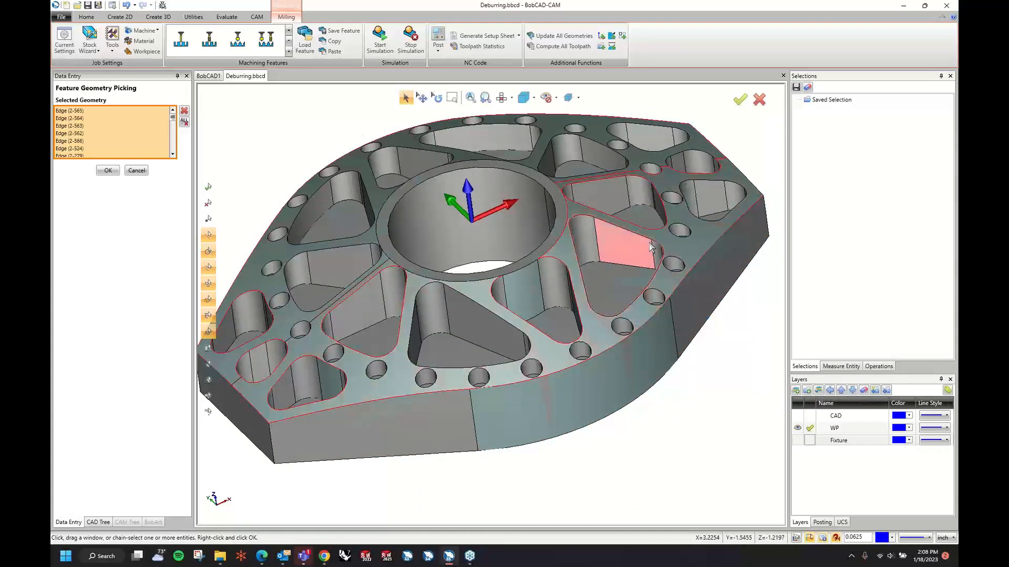
# Step: Add the upper edge loops of the remaining first-side pocket and the adjacent pocket across the seam line
pyautogui.moveTo(653, 304); pyautogui.dragTo(686, 301, button='middle')
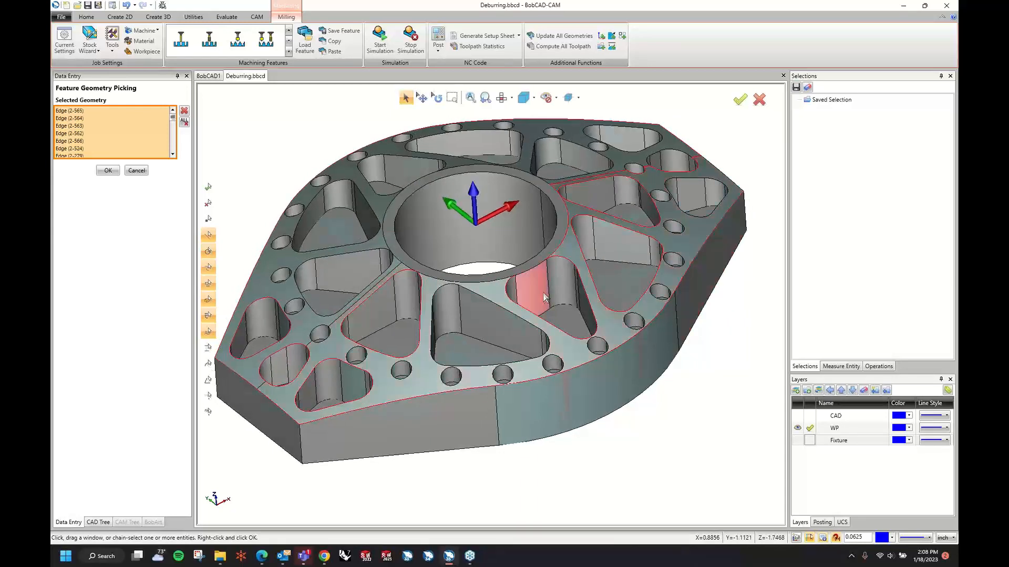
pyautogui.moveTo(534, 282); pyautogui.dragTo(477, 292, button='middle')
pyautogui.rightClick(474, 293)
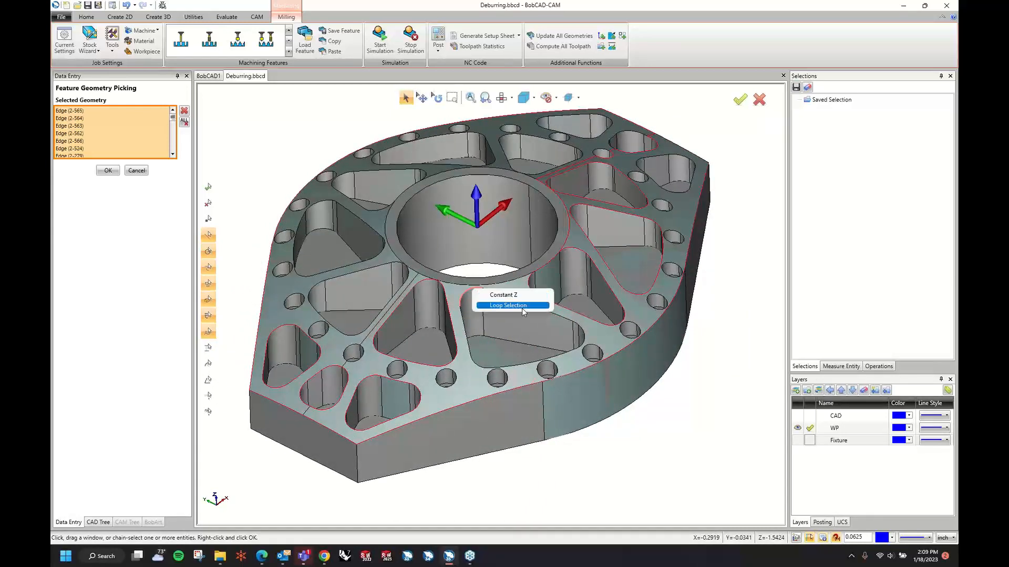
pyautogui.click(504, 300)
pyautogui.moveTo(503, 300); pyautogui.dragTo(444, 298, button='middle')
pyautogui.rightClick(444, 298)
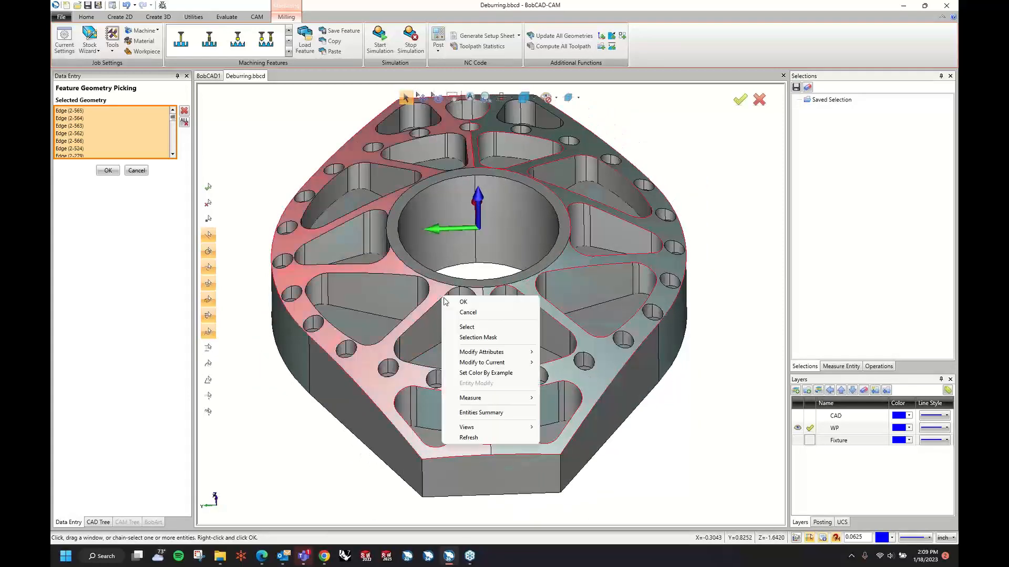
pyautogui.click(451, 291)
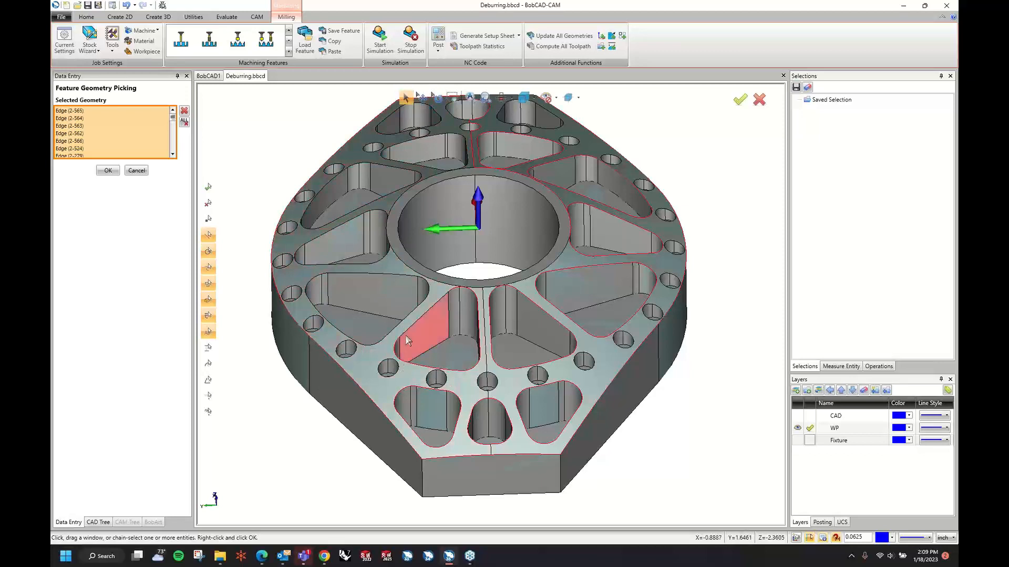
# Step: Add the upper edge loops of the next two large triangular pockets beside the central bore on the second side
pyautogui.scroll(5, 455, 277)
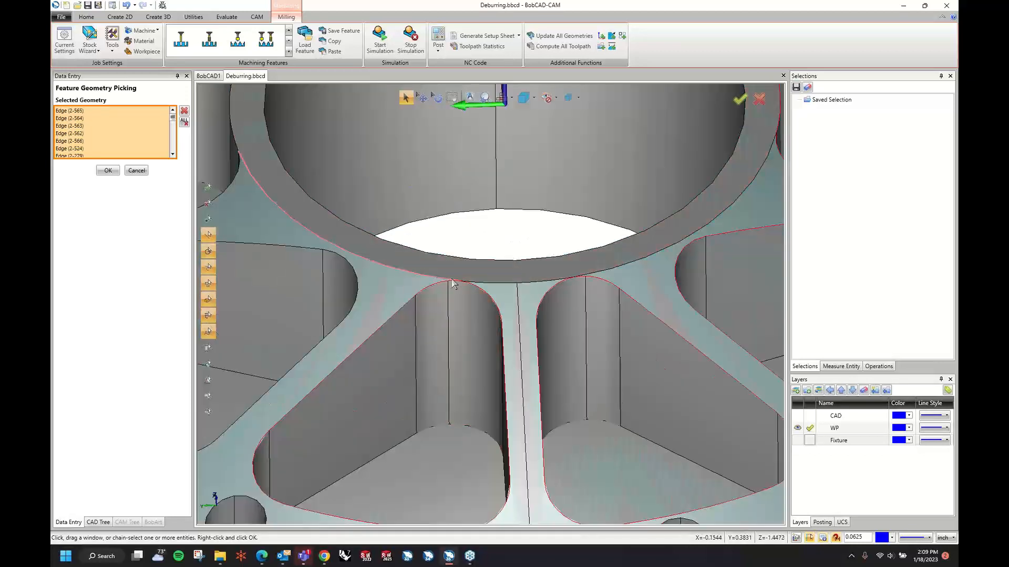
pyautogui.scroll(-3, 475, 279)
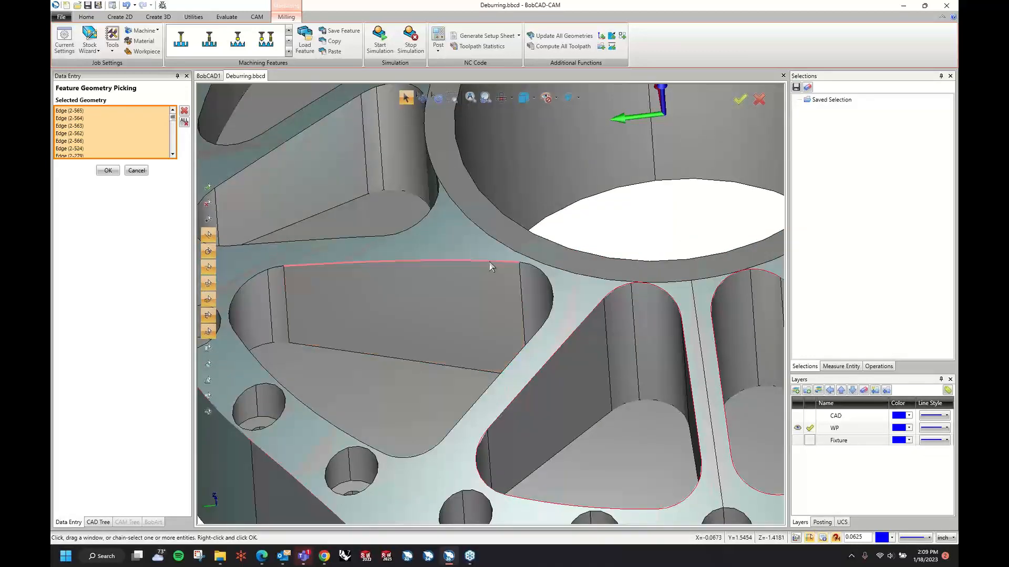
pyautogui.keyDown('shift'); pyautogui.click(522, 262); pyautogui.keyUp('shift')
pyautogui.scroll(-1, 431, 306)
pyautogui.moveTo(429, 306); pyautogui.dragTo(424, 303, button='middle')
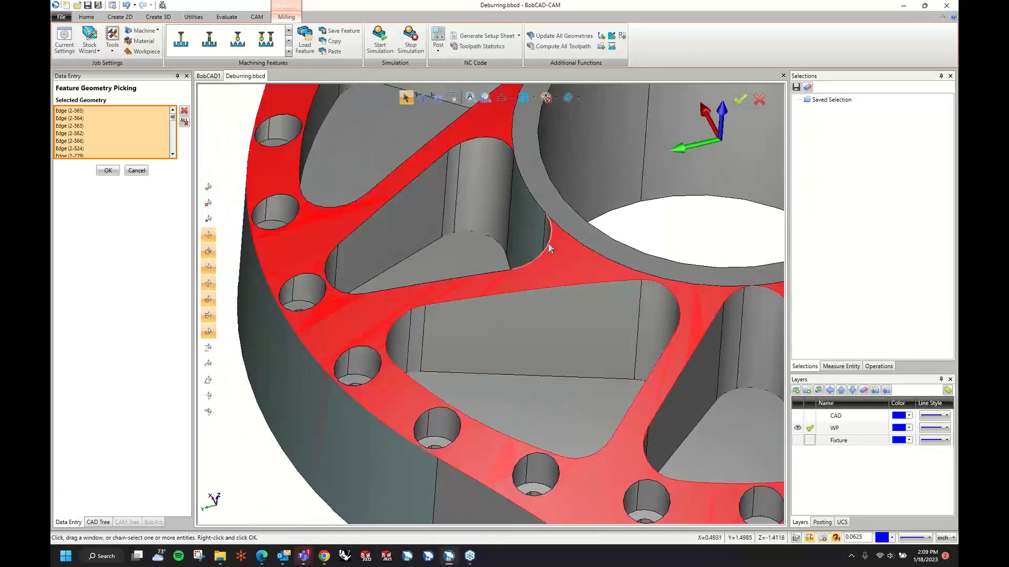
pyautogui.keyDown('shift'); pyautogui.click(507, 270); pyautogui.keyUp('shift')
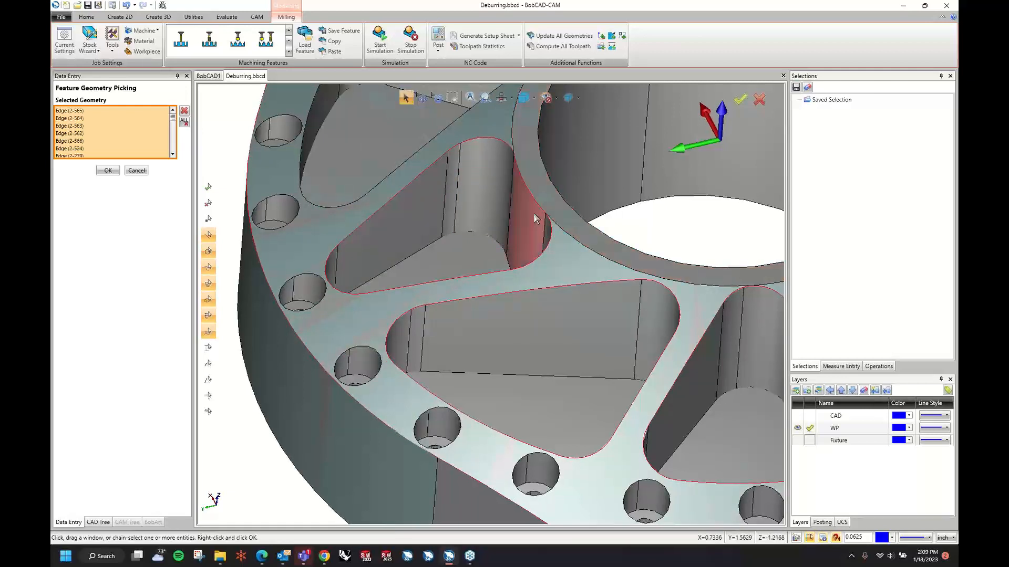
# Step: Add the upper edge loops of the remaining large triangular pockets on the part's second side using Loop Selection
pyautogui.moveTo(535, 218); pyautogui.dragTo(480, 216, button='middle')
pyautogui.rightClick(477, 217)
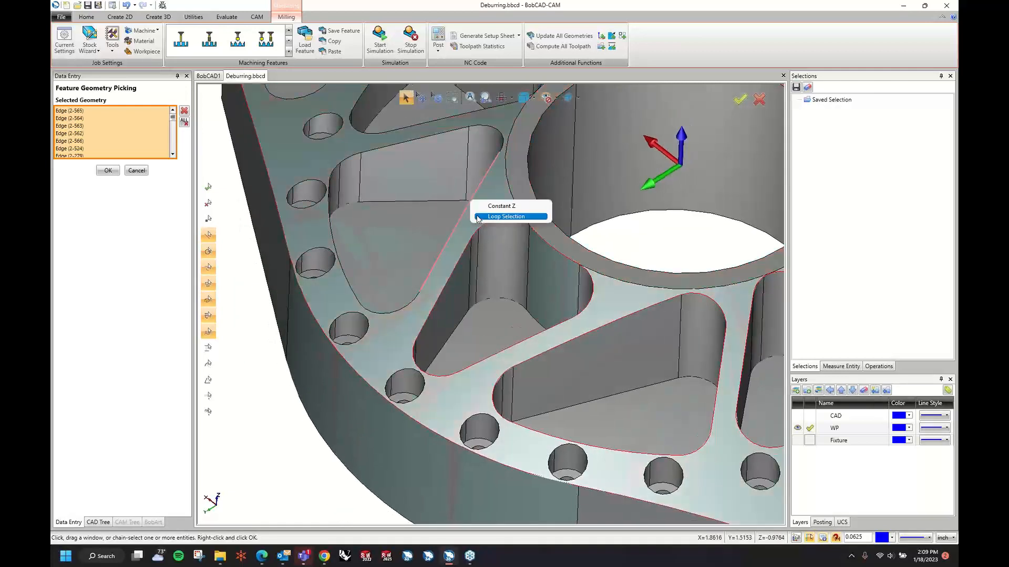
pyautogui.click(477, 217)
pyautogui.moveTo(503, 141); pyautogui.dragTo(436, 222, button='middle')
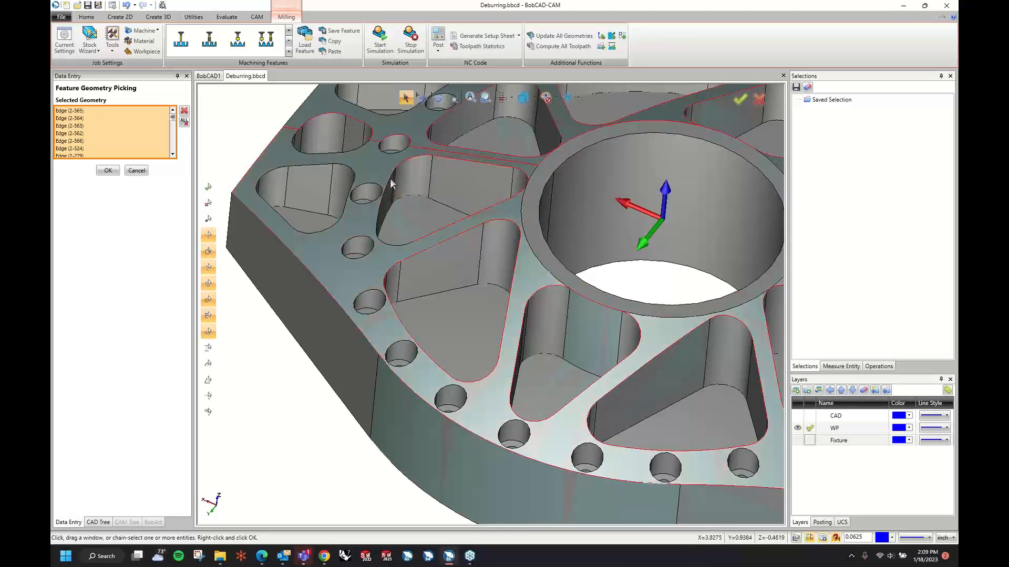
pyautogui.scroll(4, 393, 169)
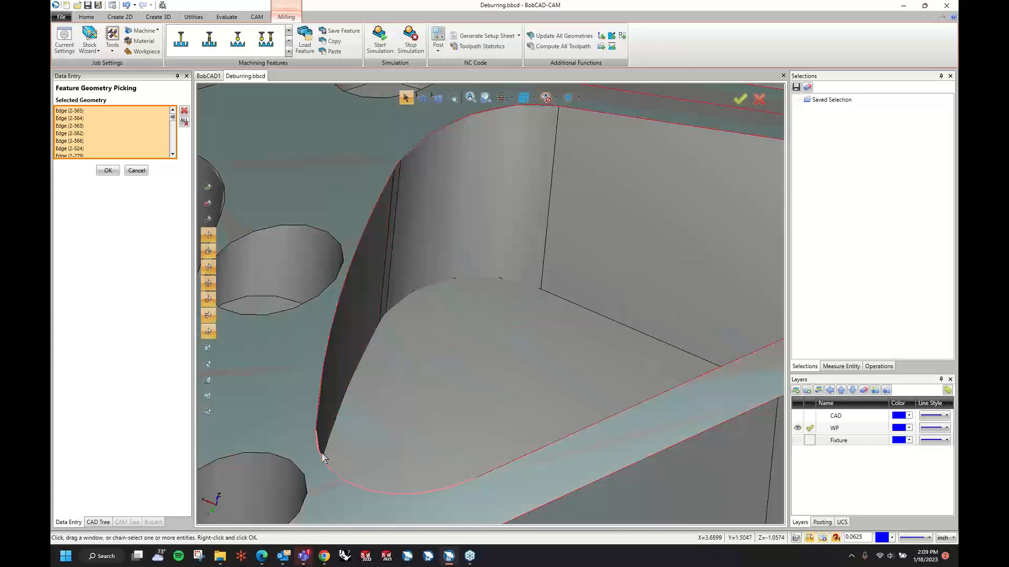
pyautogui.scroll(-6, 514, 342)
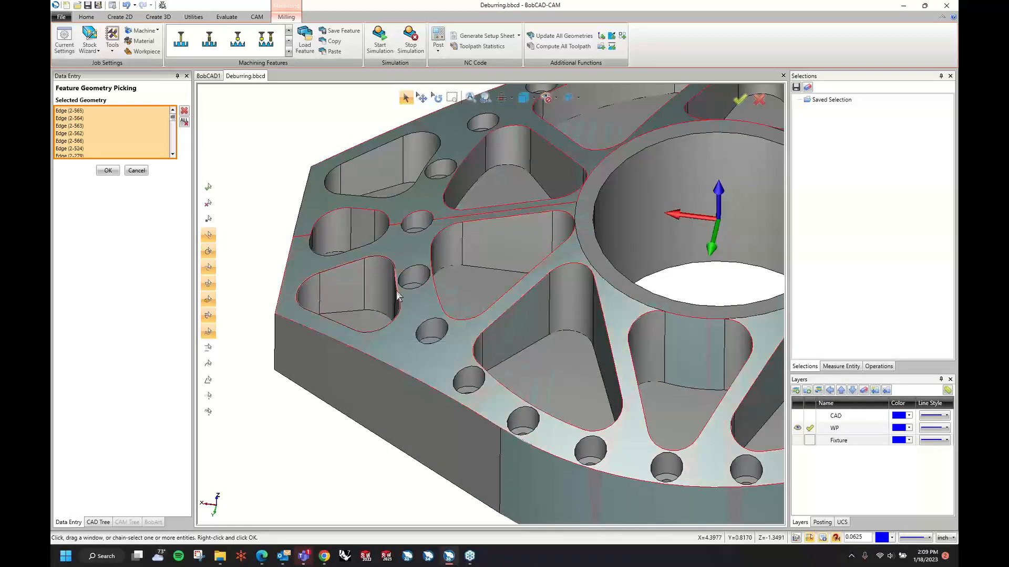
# Step: Add the upper edge loop of the last unselected small corner pocket at the part's pointed end
pyautogui.scroll(5, 397, 290)
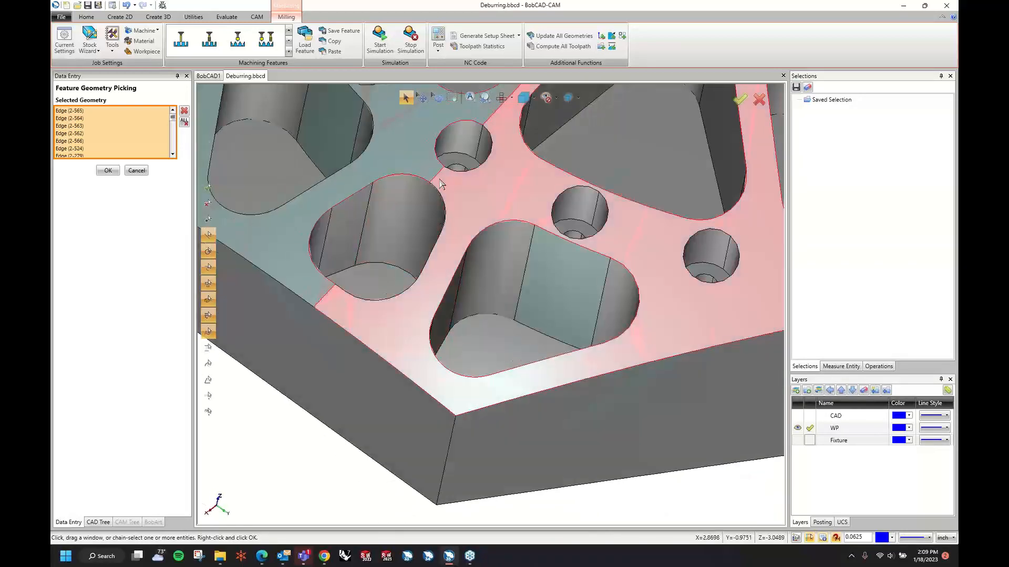
pyautogui.moveTo(500, 106); pyautogui.dragTo(502, 203, button='middle')
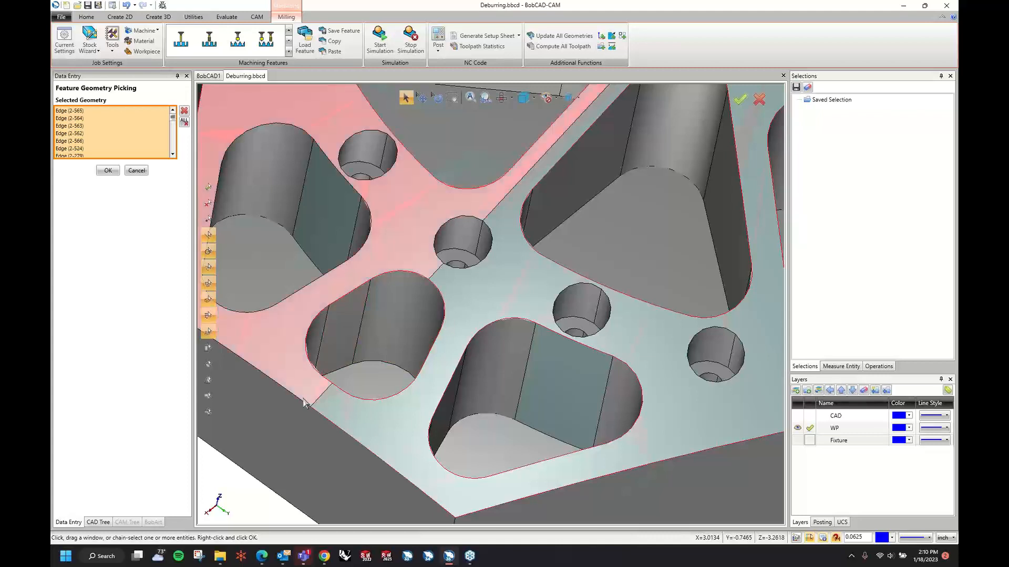
pyautogui.scroll(-5, 301, 400)
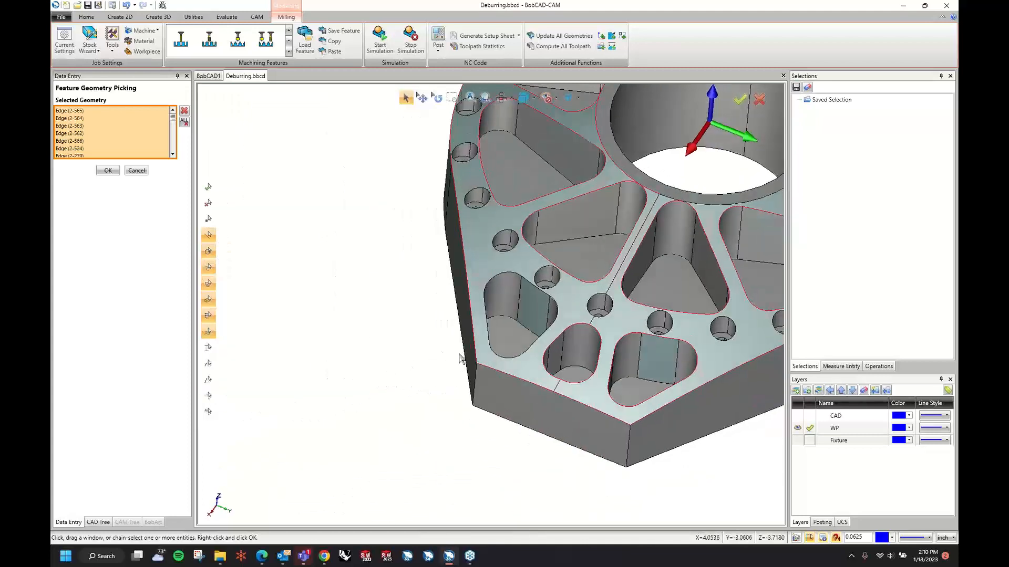
pyautogui.rightClick(492, 353)
pyautogui.click(520, 370)
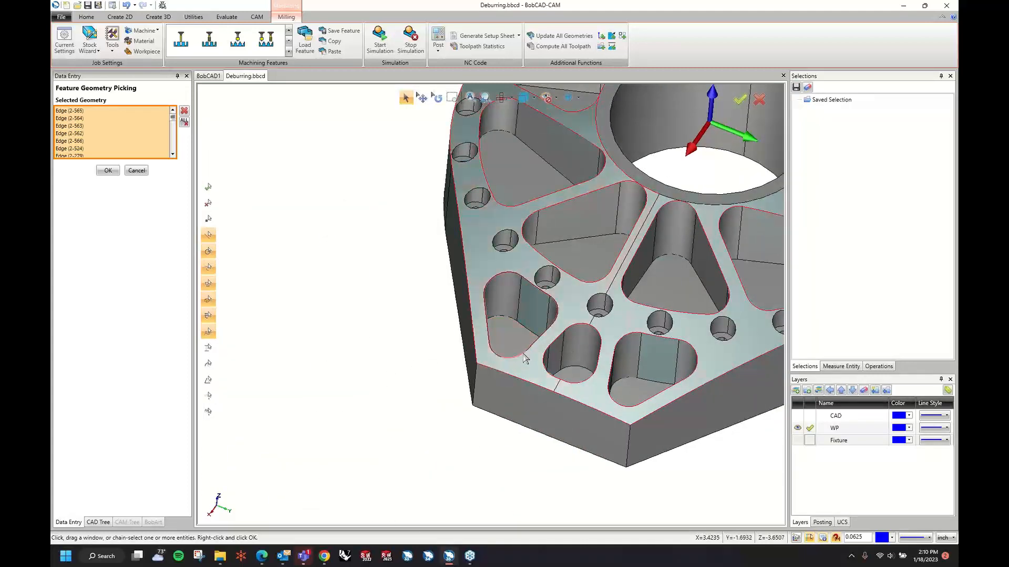
# Step: Store the picked edges as a saved selection and accept them as the feature's user defined edges
pyautogui.scroll(-5, 459, 352)
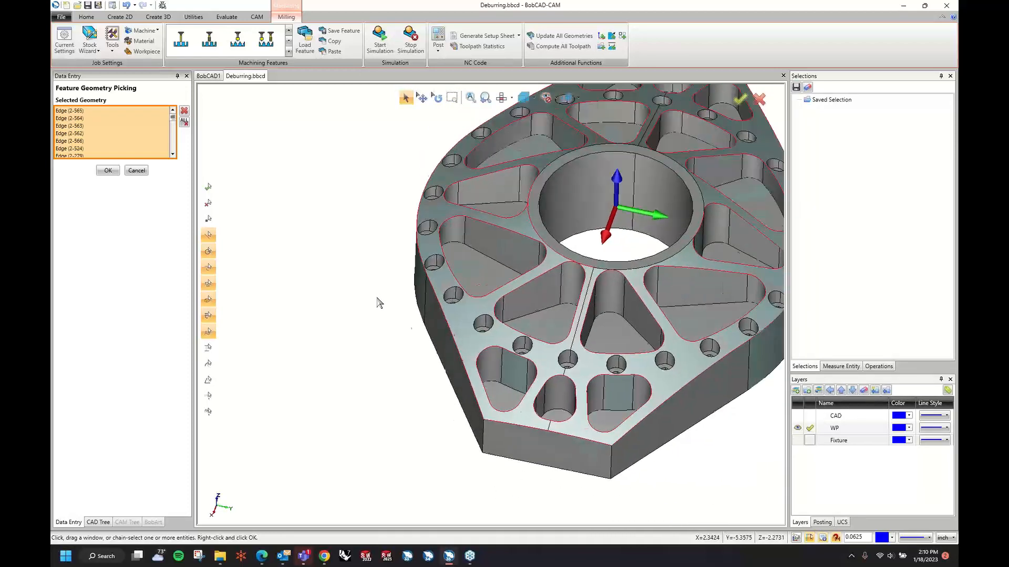
pyautogui.moveTo(459, 352); pyautogui.dragTo(757, 251, button='middle')
pyautogui.click(796, 87)
pyautogui.moveTo(773, 135); pyautogui.dragTo(757, 159, button='middle')
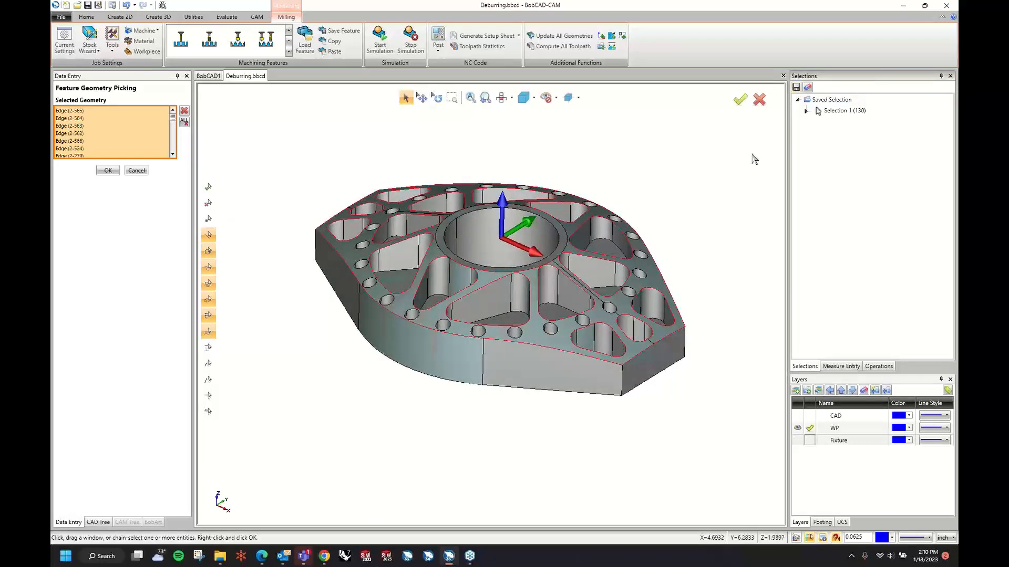
pyautogui.click(107, 171)
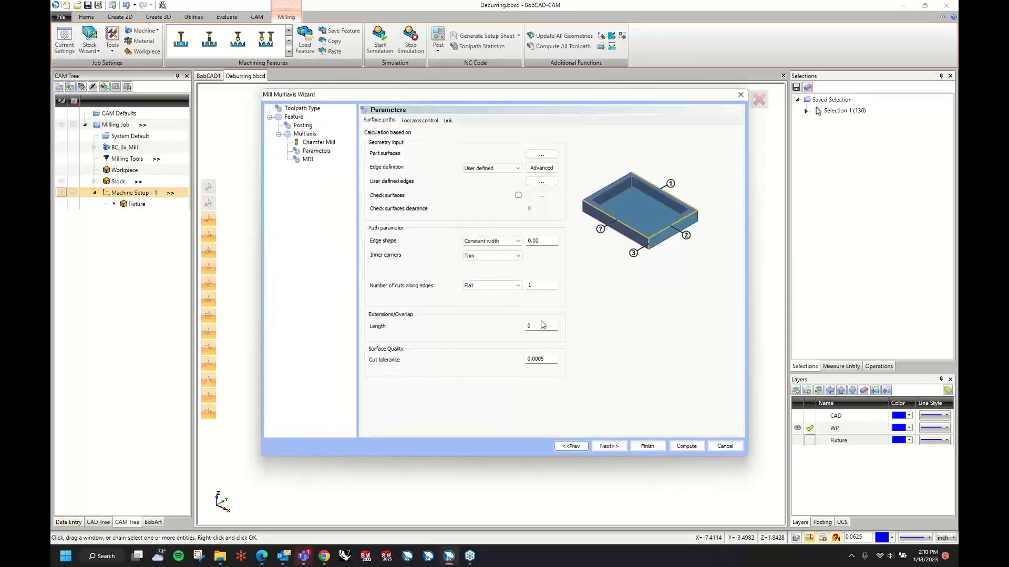
# Step: Set the tool axis machining type to 3 axis and compute the deburring toolpath
pyautogui.click(423, 120)
pyautogui.click(526, 144)
pyautogui.click(462, 154)
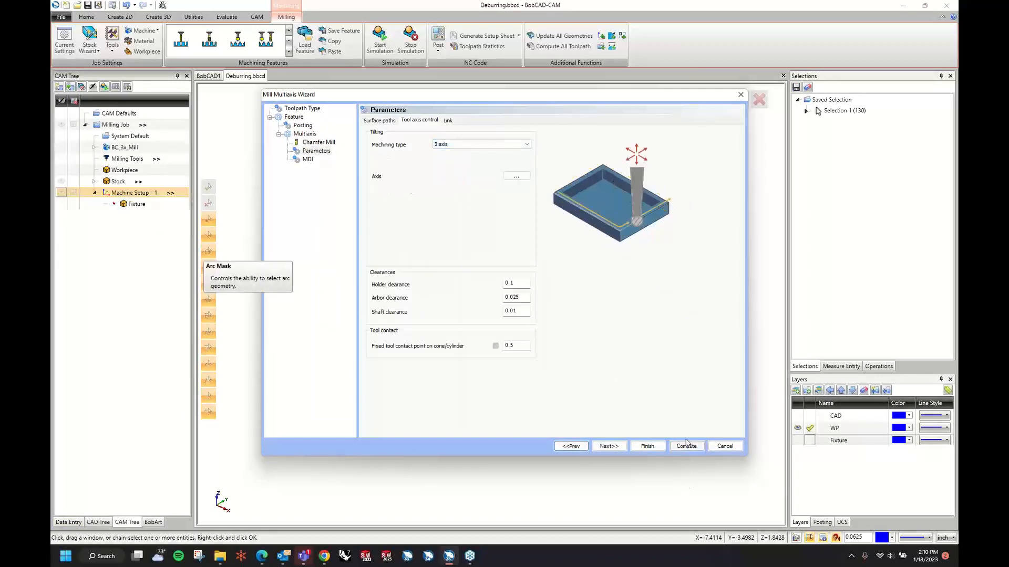
pyautogui.click(686, 446)
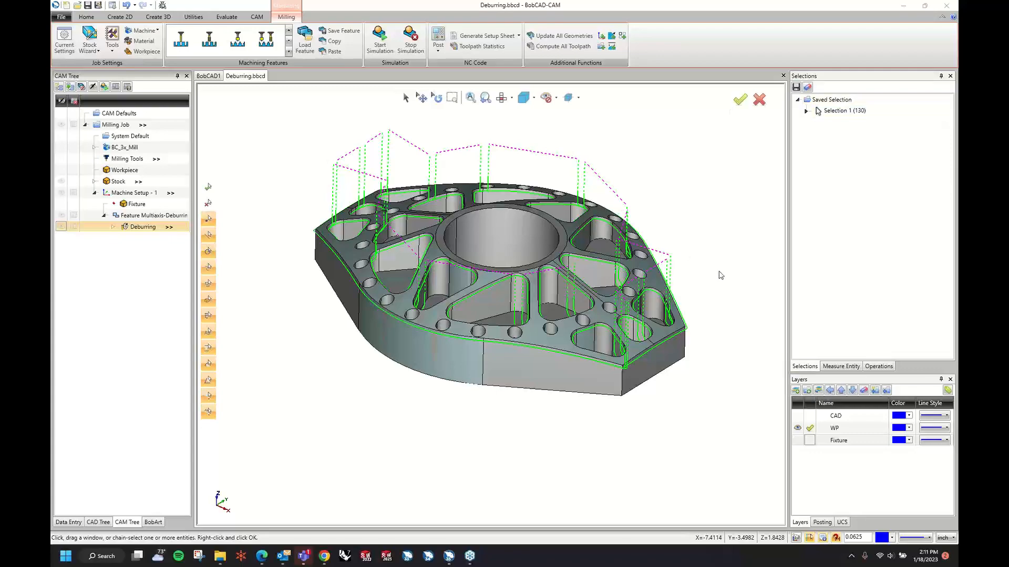
# Step: Simulate the deburring operation at a reduced run speed, displaying only the workpiece and stock instead of the full machine
pyautogui.moveTo(415, 266); pyautogui.dragTo(314, 212, button='middle')
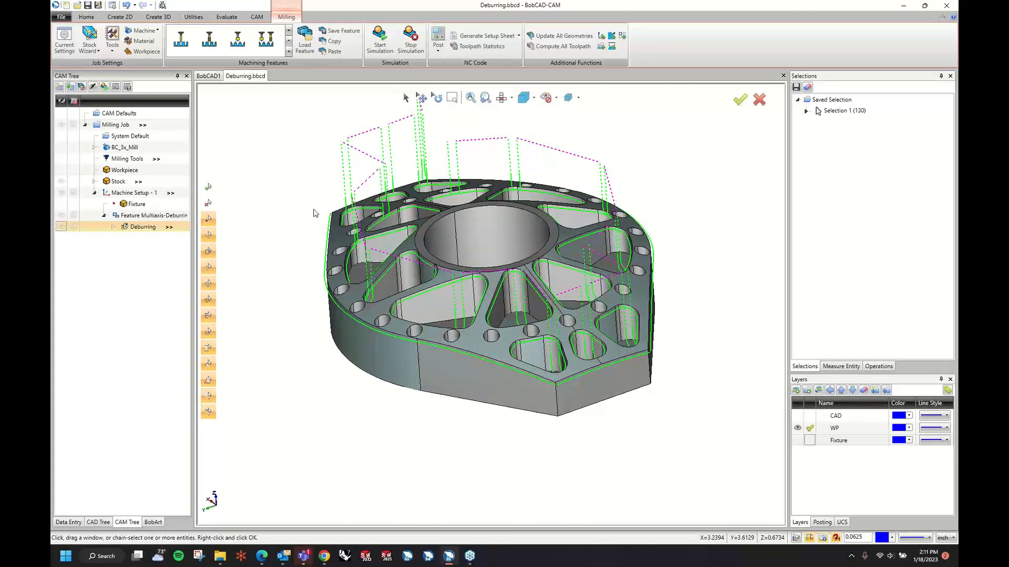
pyautogui.click(377, 48)
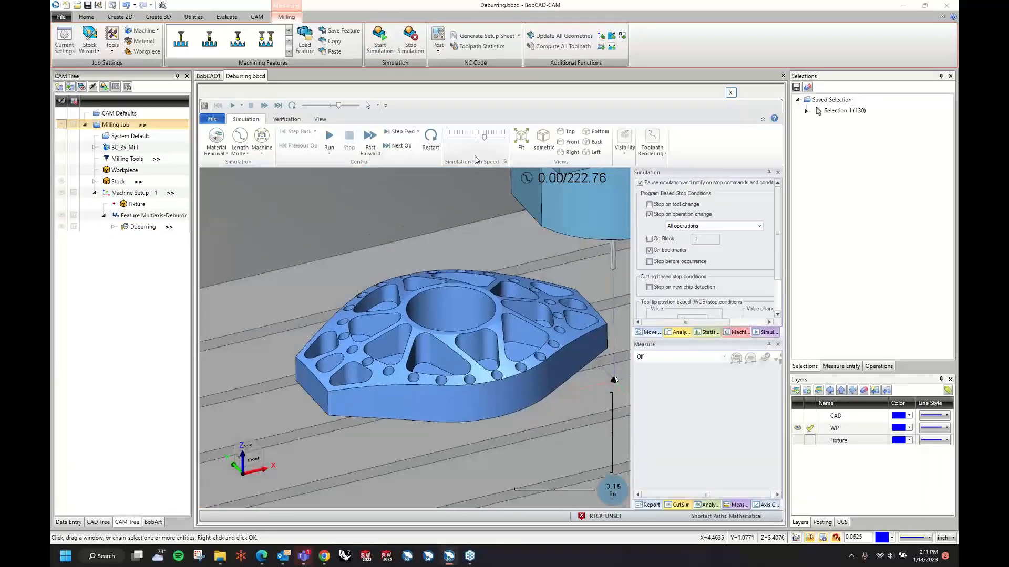
pyautogui.moveTo(483, 138); pyautogui.dragTo(470, 141)
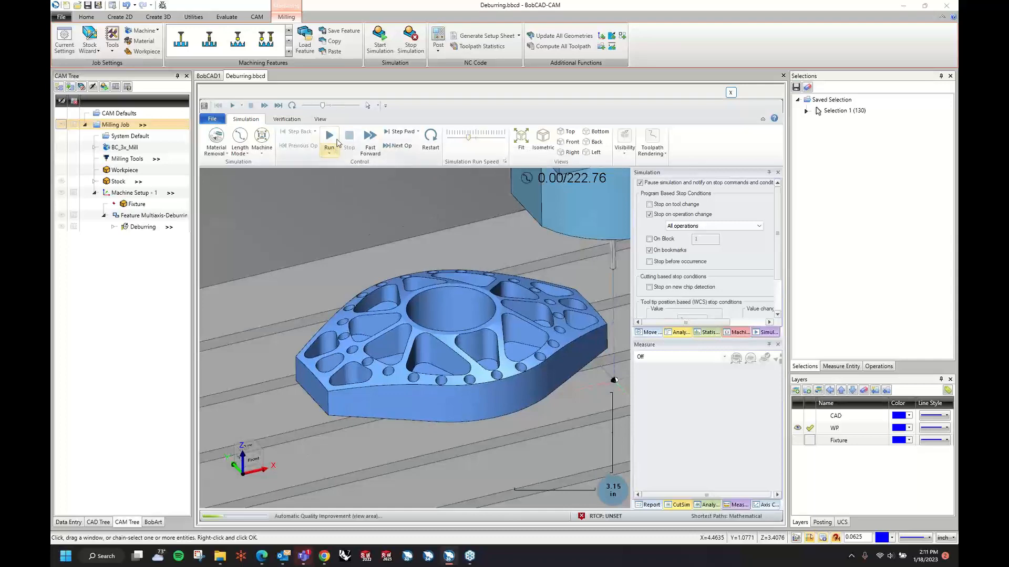
pyautogui.click(330, 138)
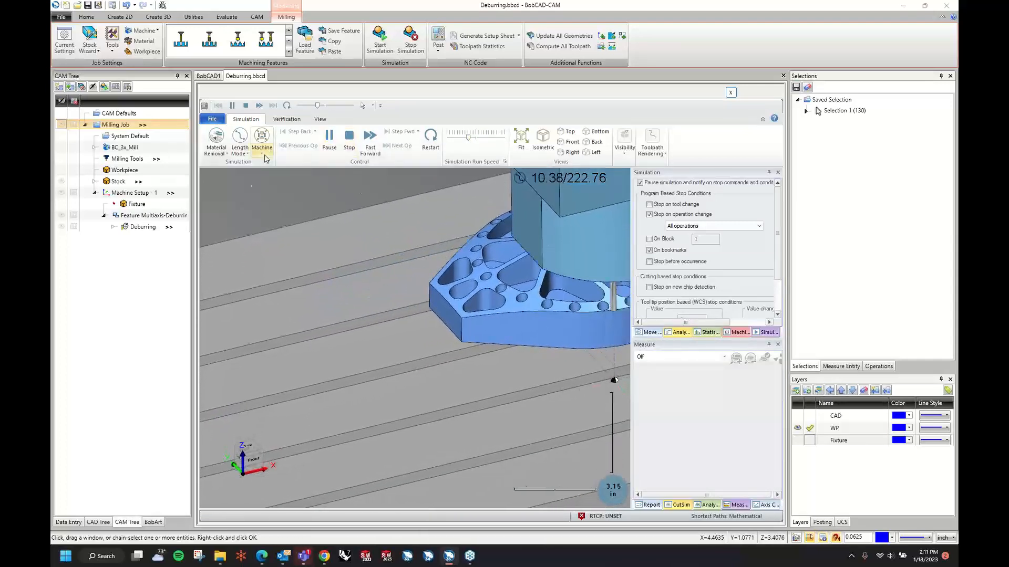
pyautogui.click(261, 149)
pyautogui.click(278, 175)
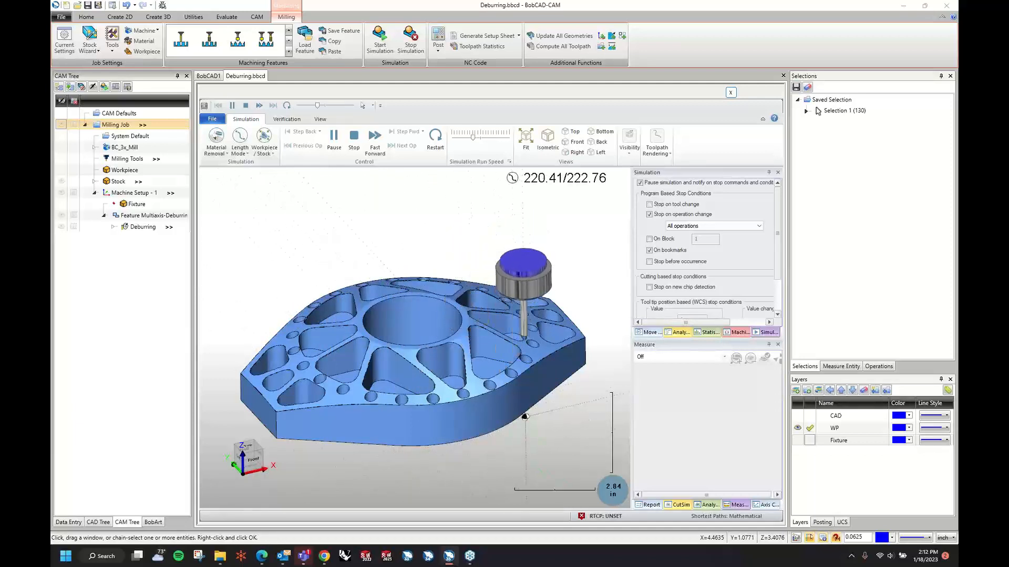
# Step: Examine the deburred pocket and outer edges on the simulated part up close, and close the simulation
pyautogui.moveTo(410, 336); pyautogui.dragTo(422, 250, button='middle')
pyautogui.scroll(4, 418, 339)
pyautogui.moveTo(330, 244); pyautogui.dragTo(408, 375, button='middle')
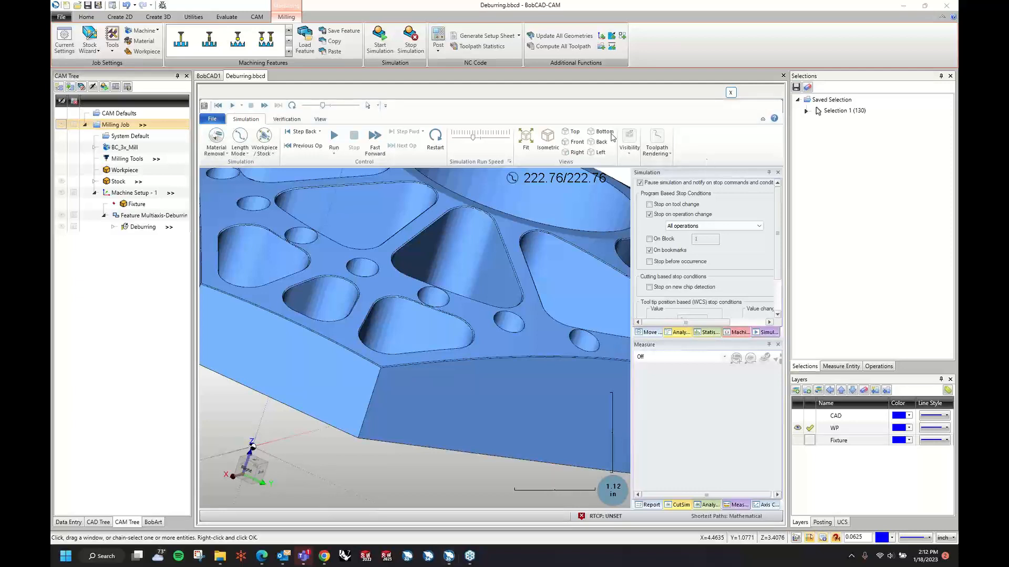
pyautogui.click(730, 93)
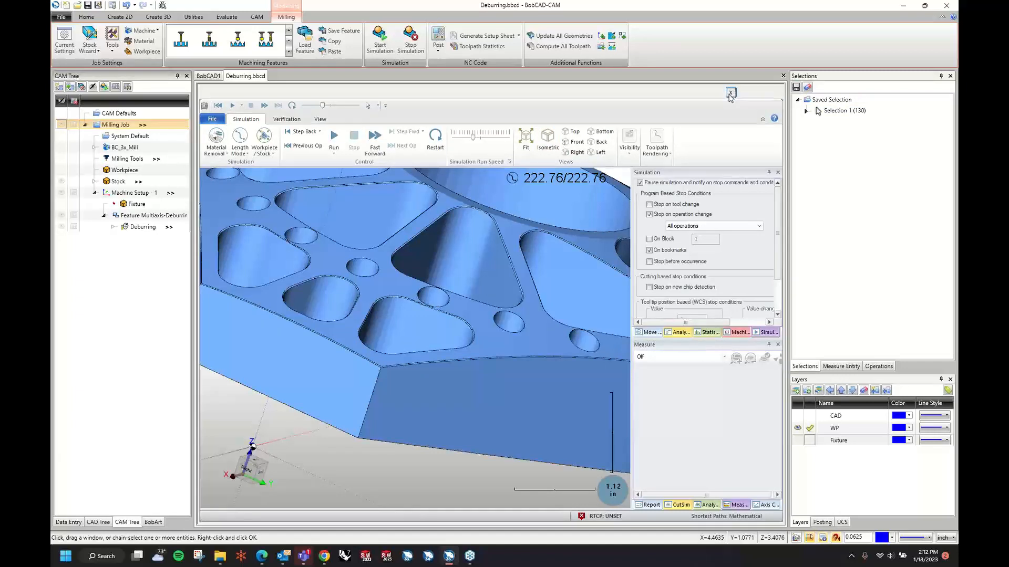
pyautogui.rightClick(619, 158)
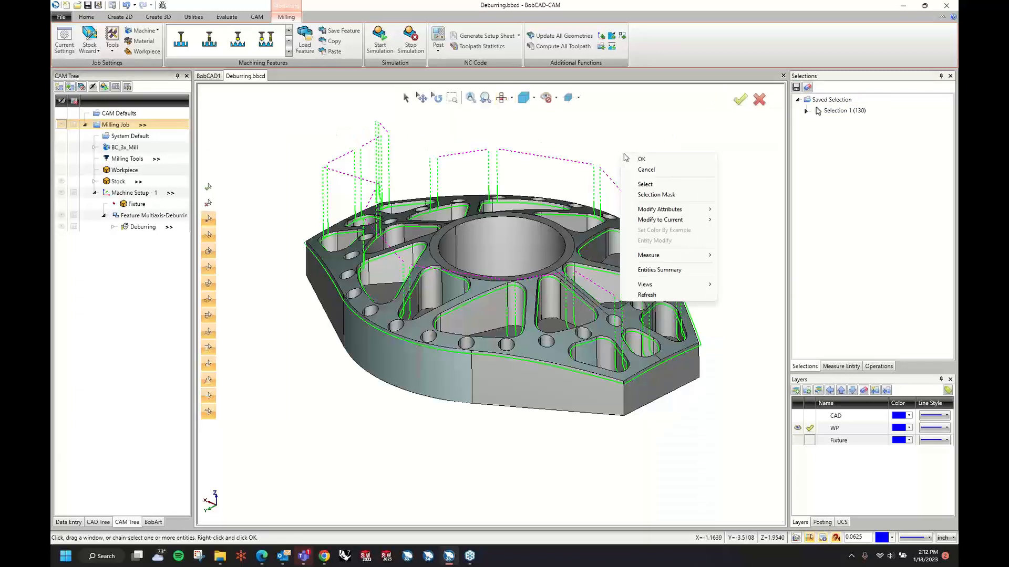
pyautogui.click(649, 169)
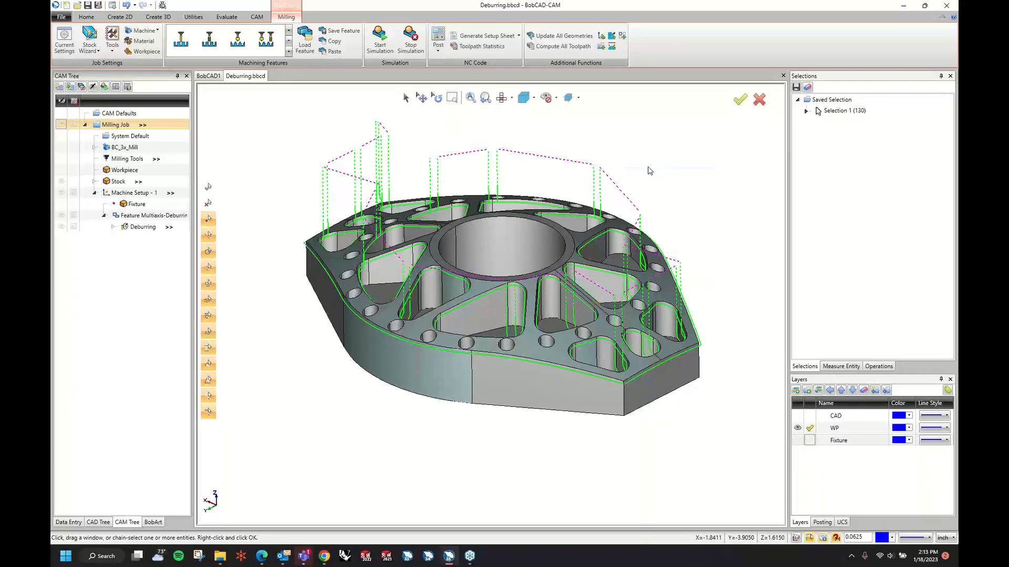
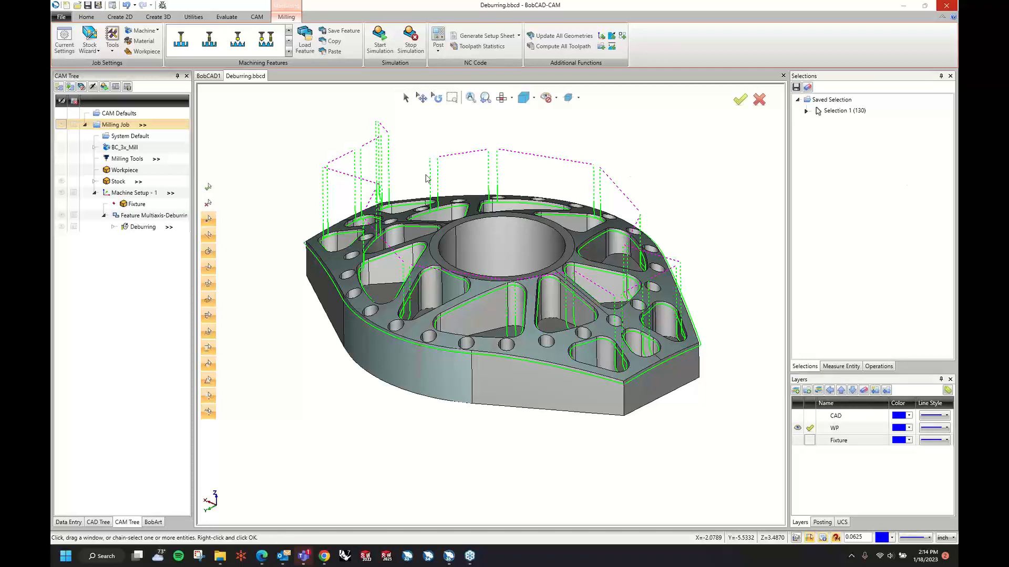
# Step: In the blank BobCAD1 document, create a centered cube at the origin with length 4 and width 4
pyautogui.click(207, 77)
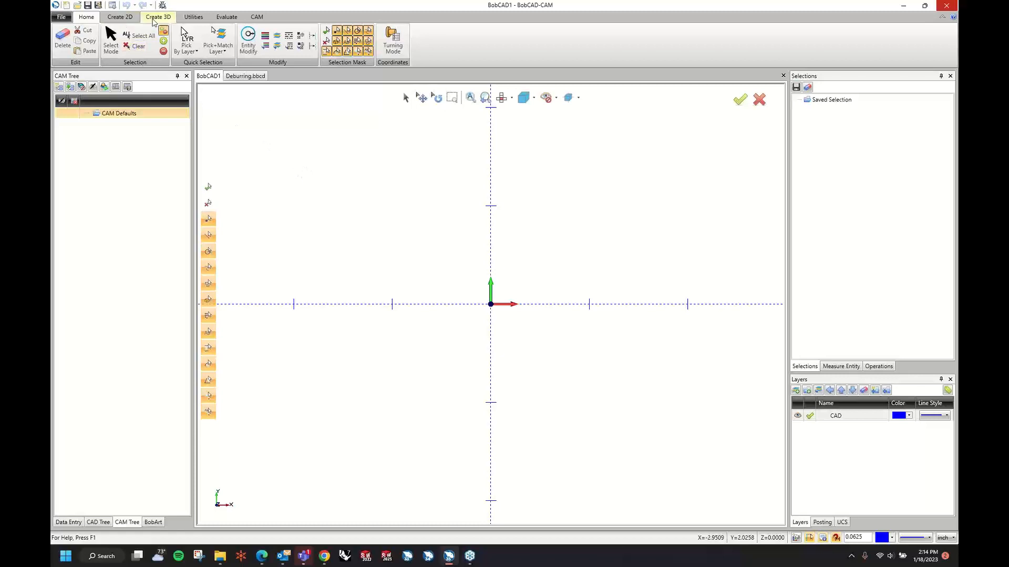
pyautogui.click(158, 17)
pyautogui.click(61, 39)
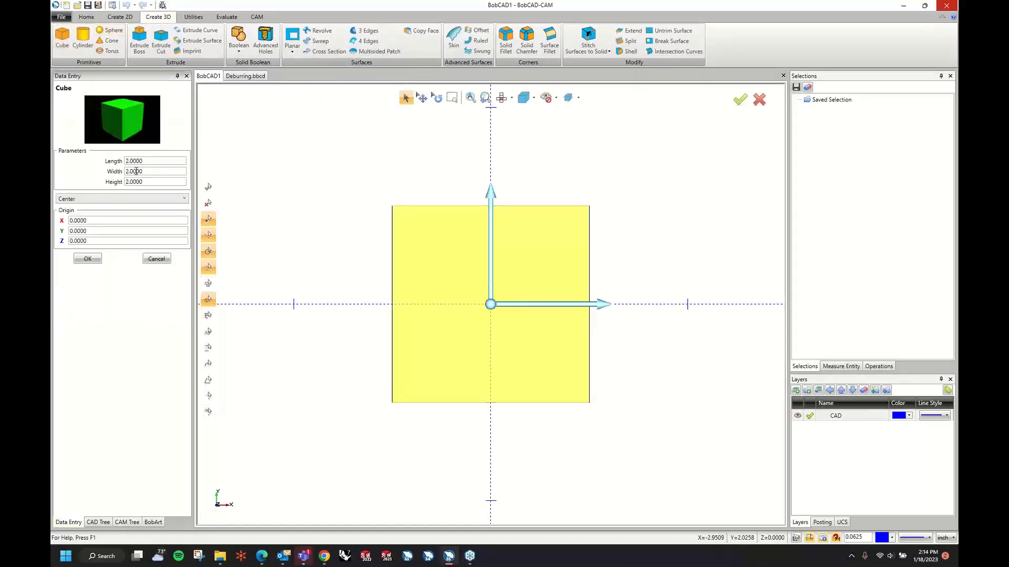
pyautogui.doubleClick(150, 162)
pyautogui.write('4')
pyautogui.press('Tab')
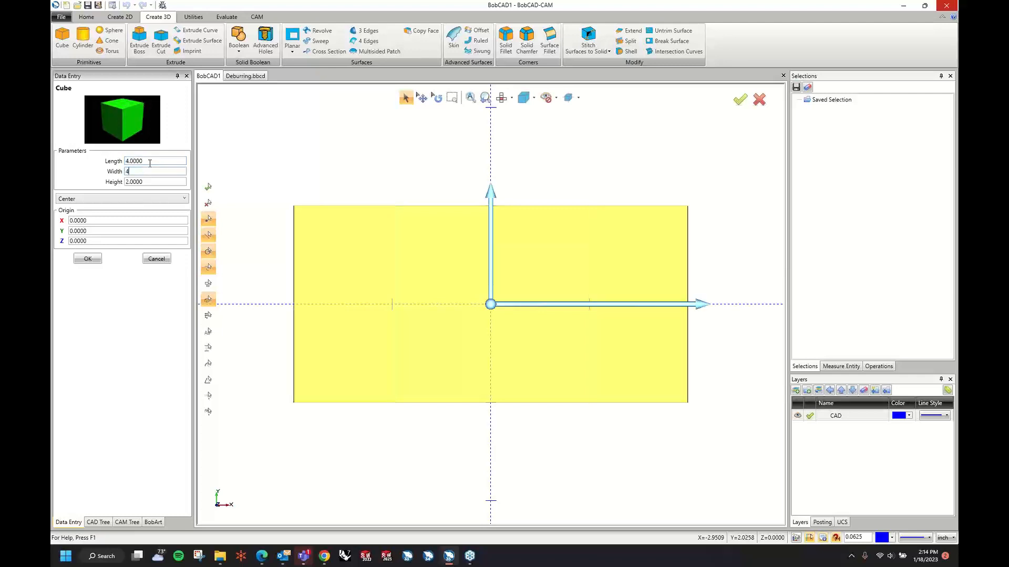
pyautogui.write('4')
pyautogui.press('Tab')
pyautogui.click(88, 259)
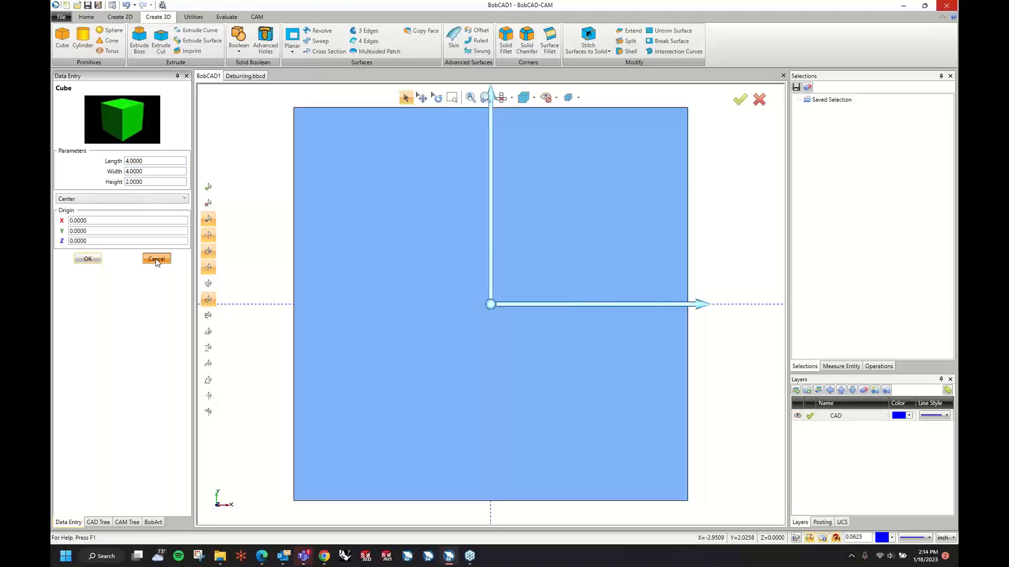
# Step: Create a sphere with a radius of 1.25 and its origin at Z 1 on top of the cube
pyautogui.click(110, 30)
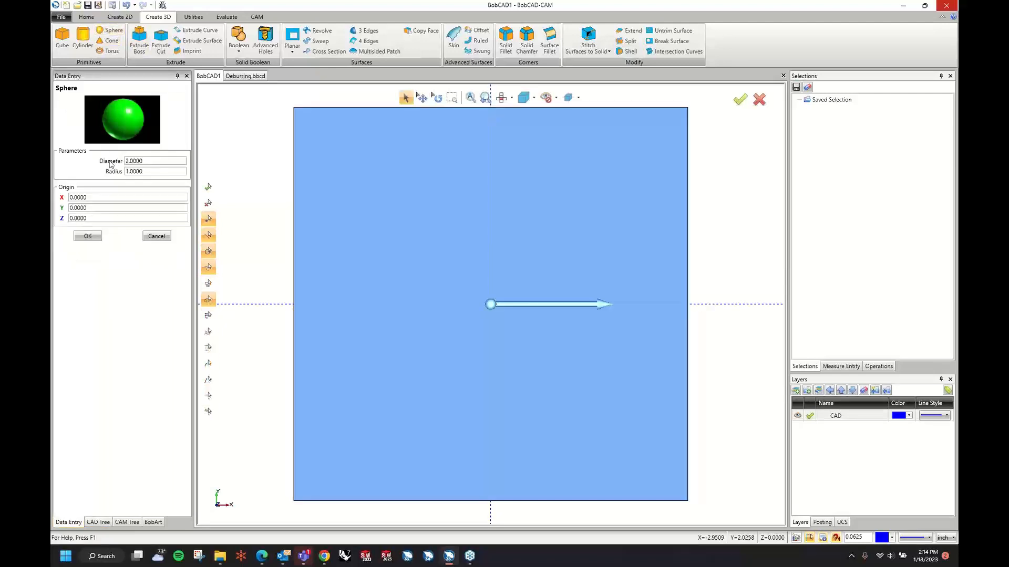
pyautogui.doubleClick(151, 161)
pyautogui.press('Tab')
pyautogui.write('1.25')
pyautogui.press('Tab')
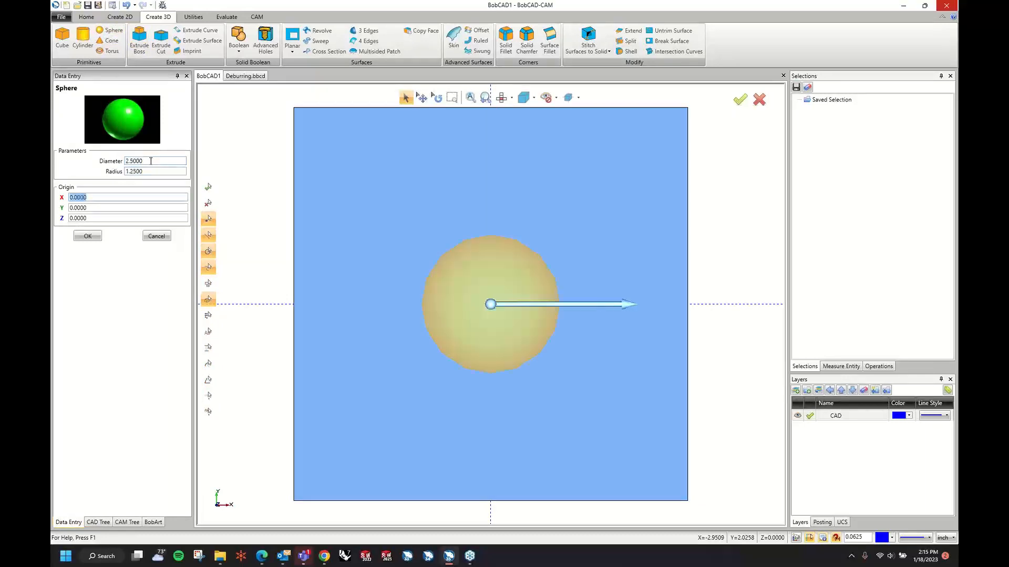
pyautogui.doubleClick(125, 218)
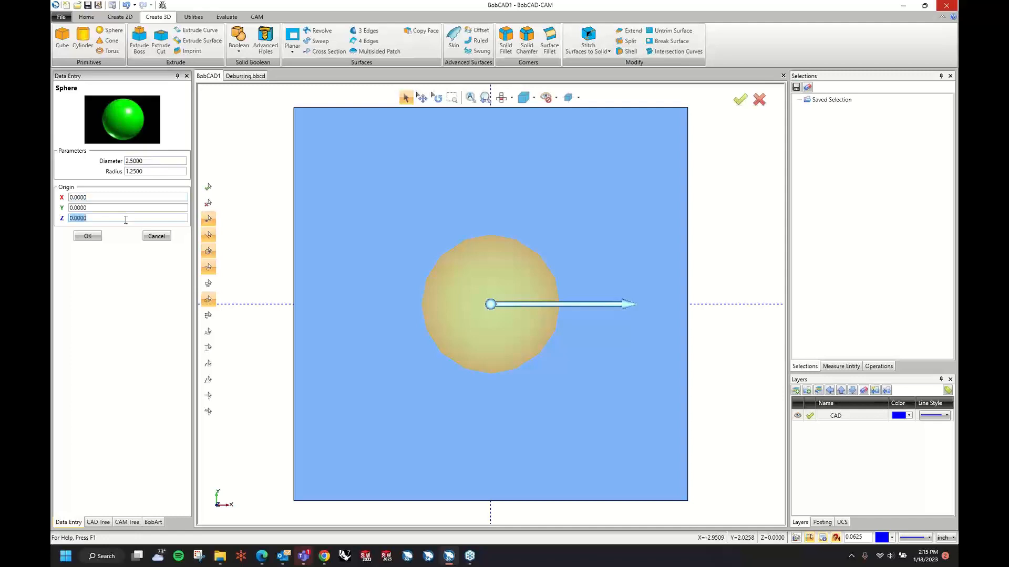
pyautogui.write('1')
pyautogui.press('Tab')
pyautogui.press('Return')
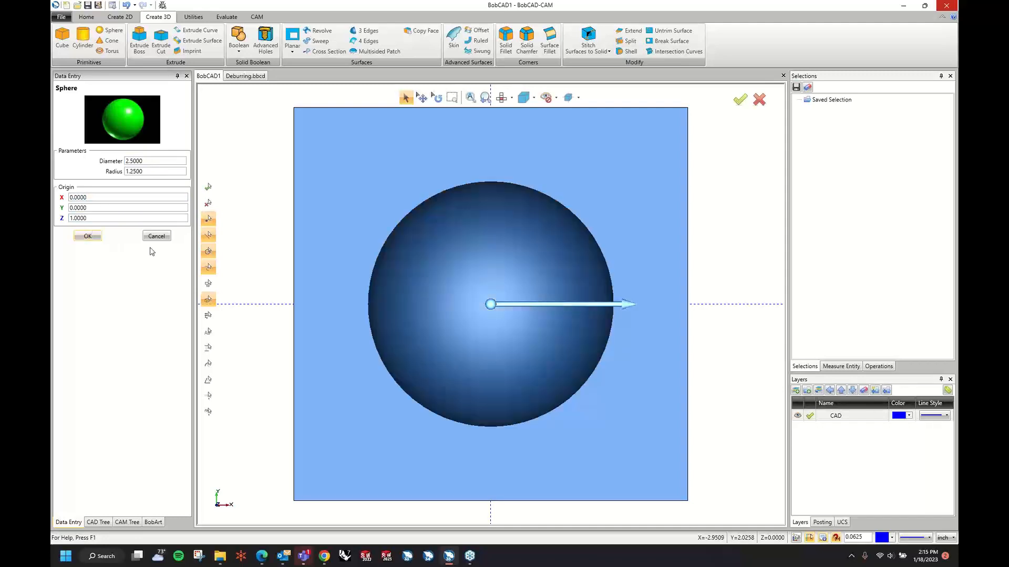
# Step: Unite the cube and the sphere into one solid with a Boolean Add
pyautogui.click(239, 37)
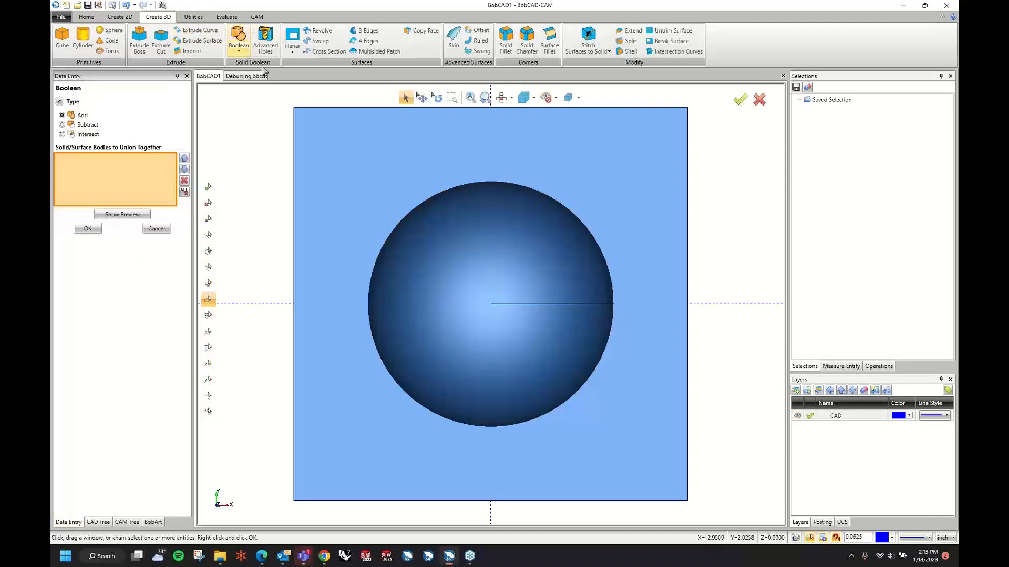
pyautogui.rightClick(249, 208)
pyautogui.click(263, 213)
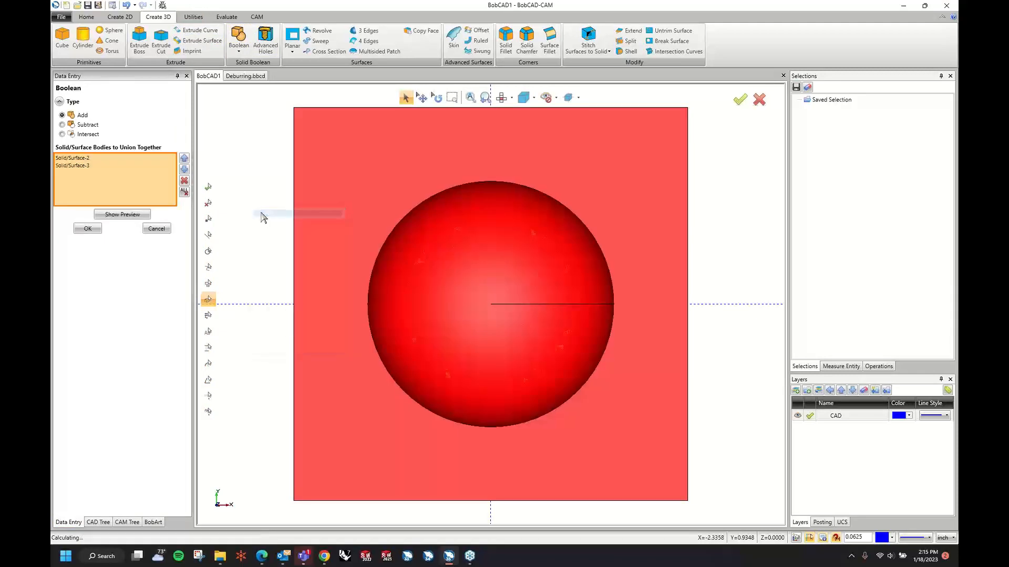
pyautogui.click(160, 231)
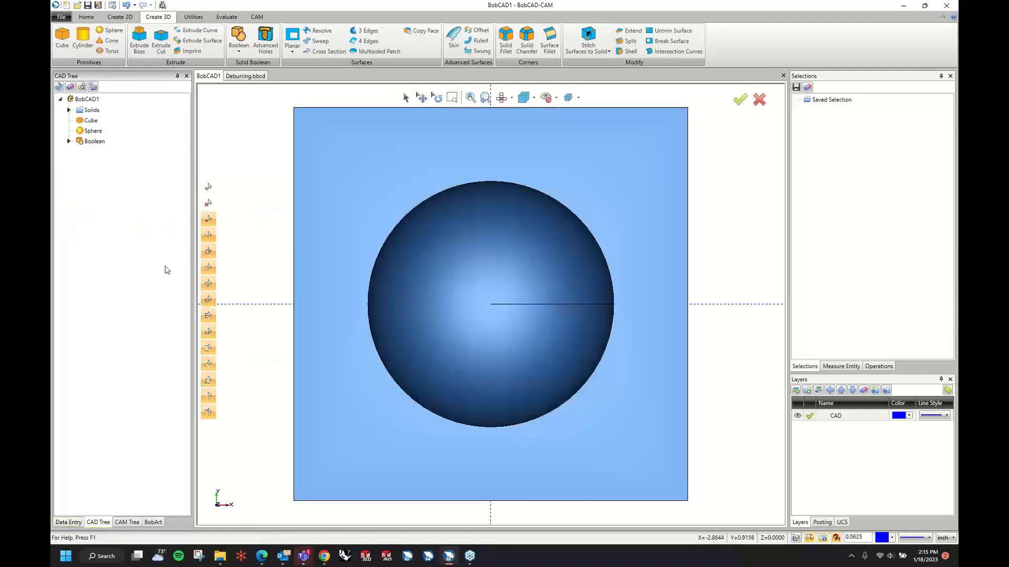
# Step: Create a new milling job on the BC_3x_Mill machine through the Stock Wizard, with the united solid as the workpiece
pyautogui.click(130, 523)
pyautogui.rightClick(120, 114)
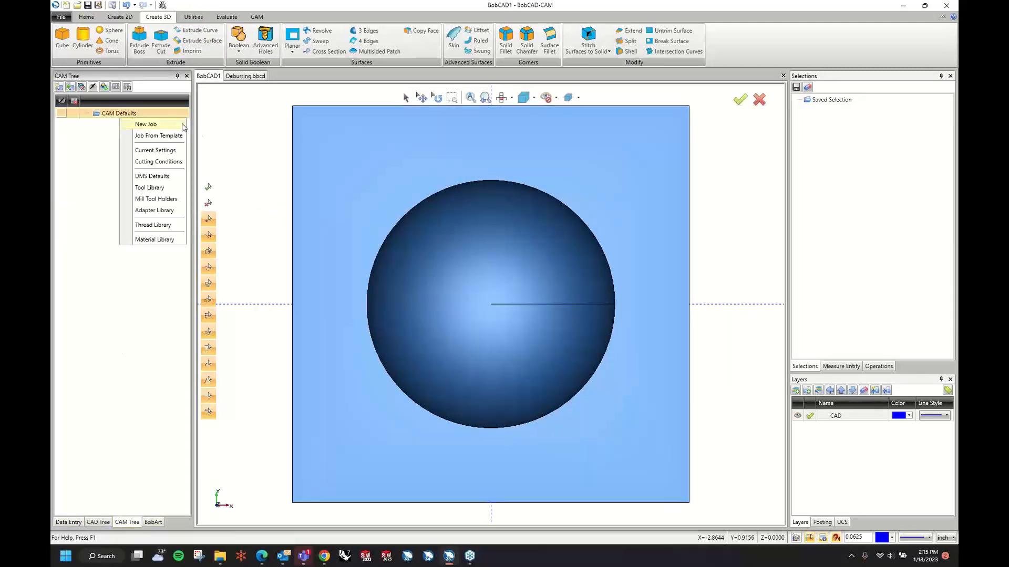
pyautogui.click(131, 123)
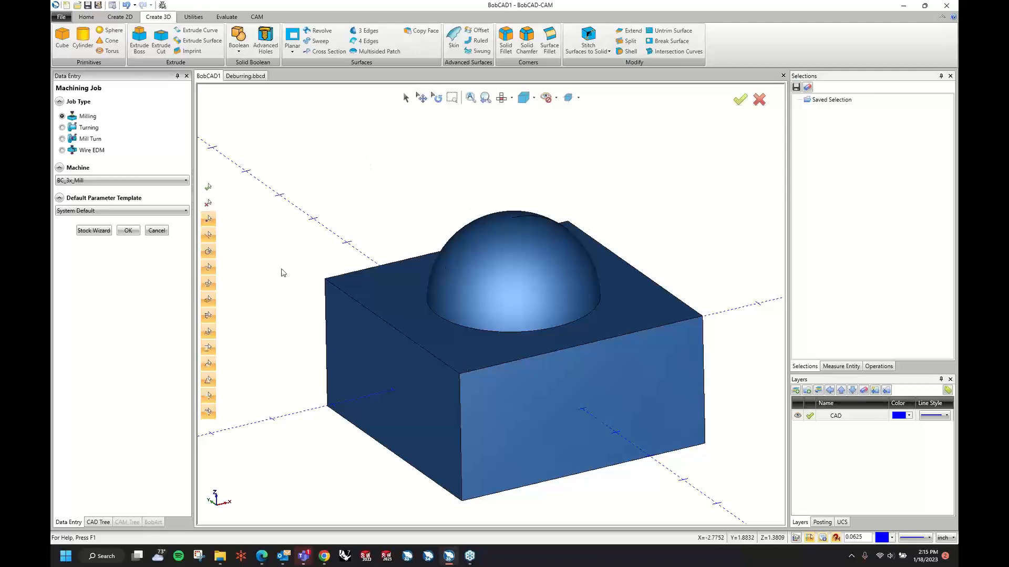
pyautogui.click(94, 231)
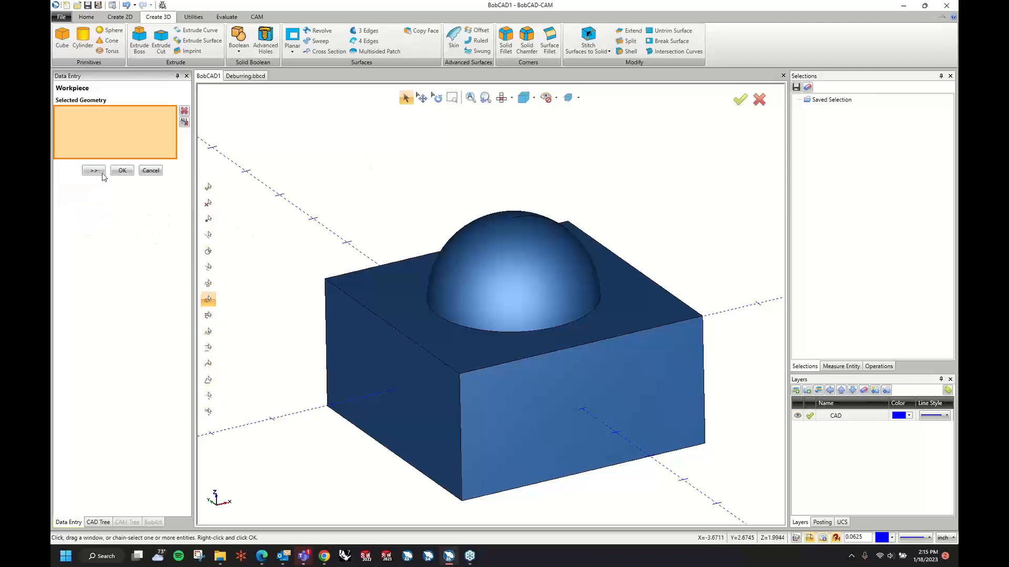
pyautogui.click(389, 294)
pyautogui.click(94, 171)
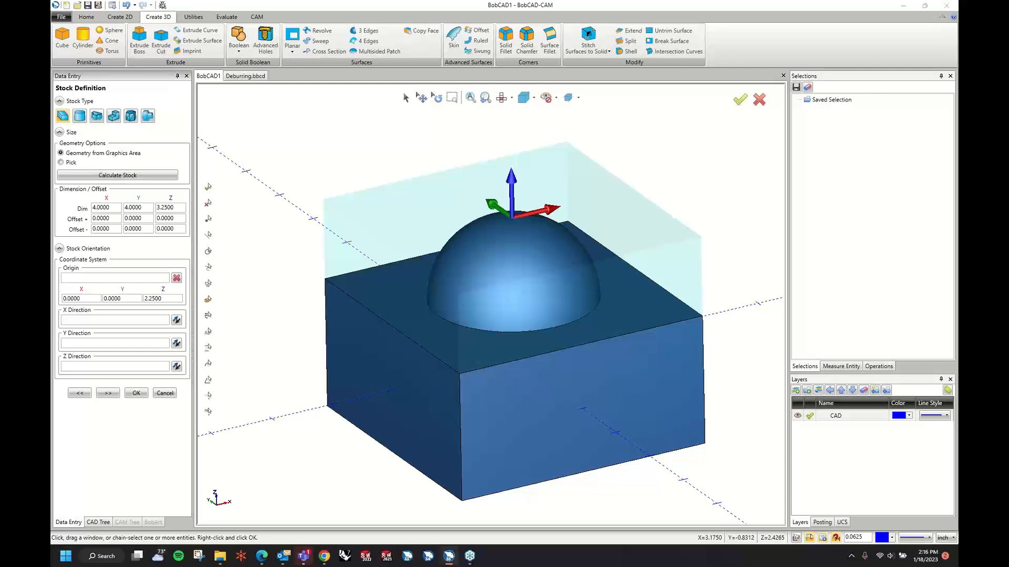
pyautogui.click(903, 6)
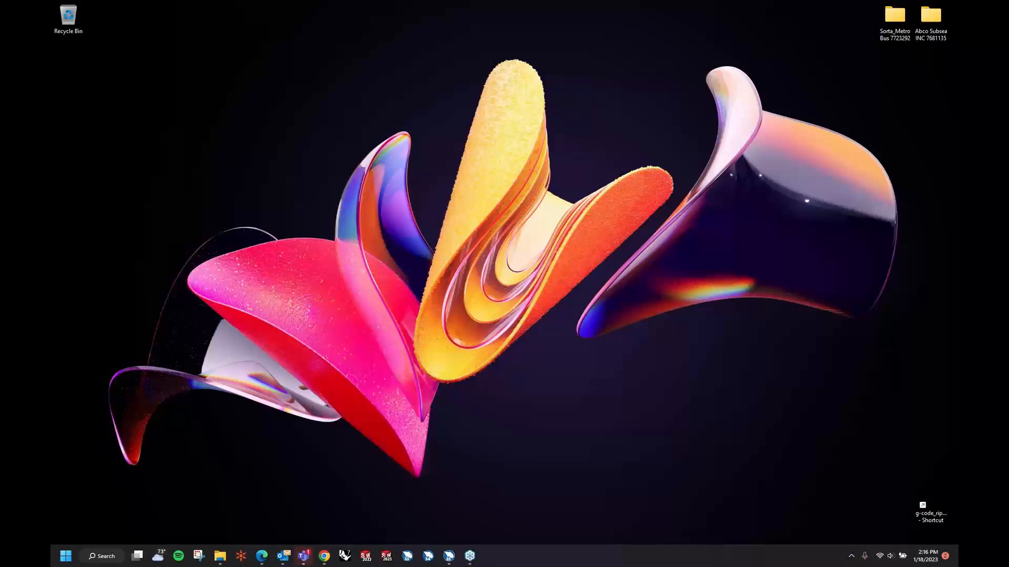
pyautogui.click(449, 556)
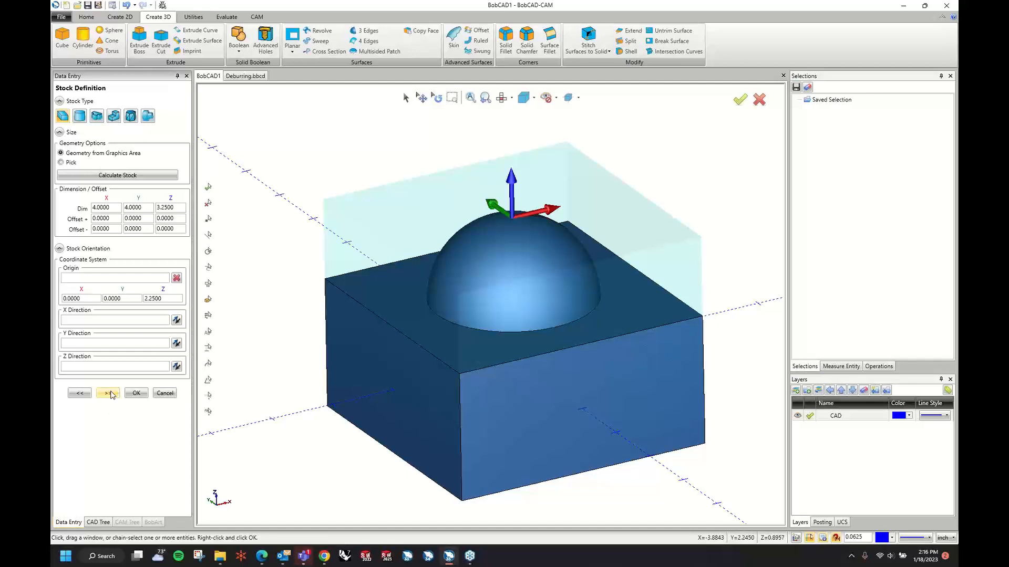
# Step: Accept the rectangular stock, set the machine setup origin at the stock's top center and the work offset point at the bottom face center
pyautogui.click(109, 394)
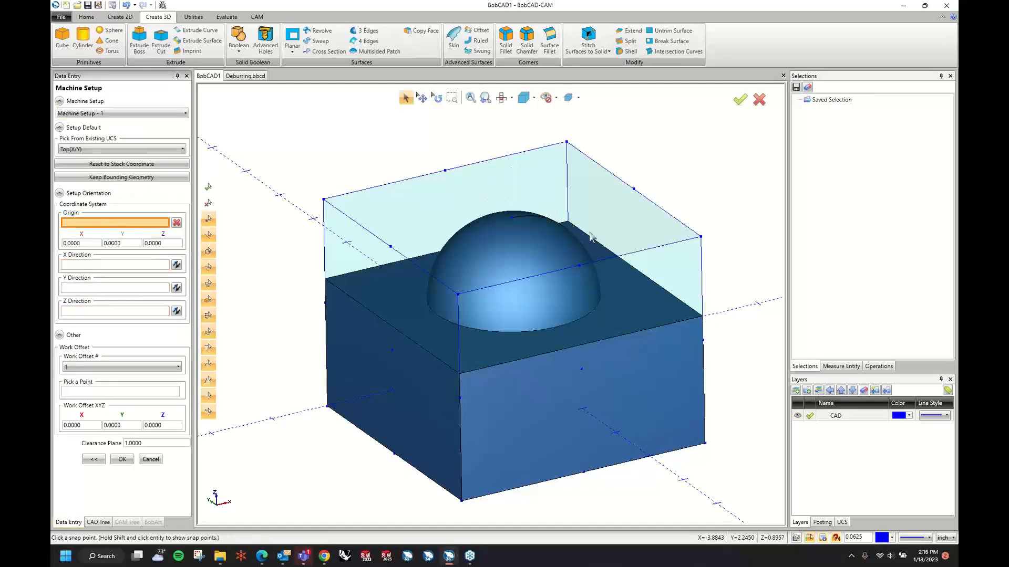
pyautogui.click(512, 217)
pyautogui.click(141, 393)
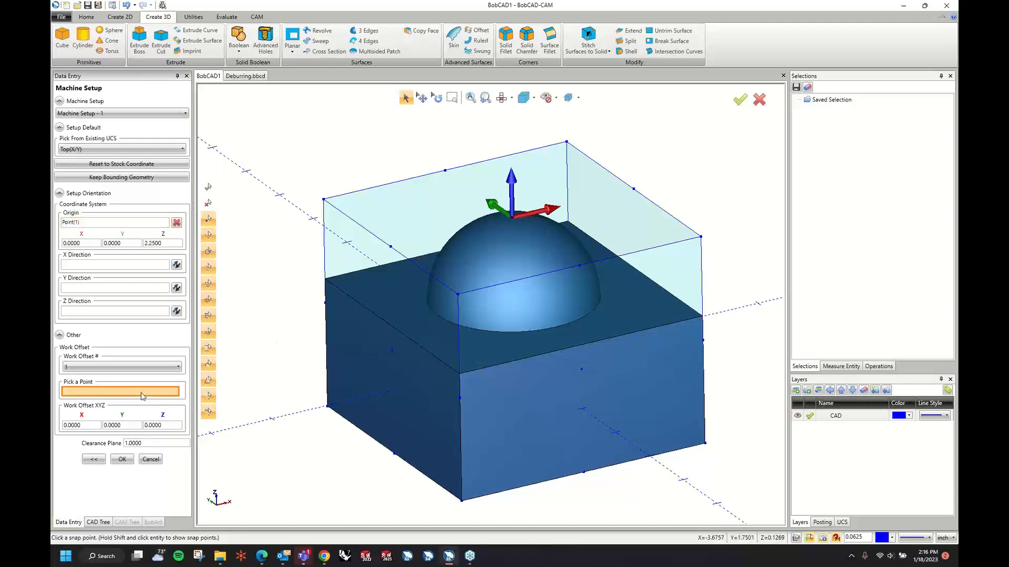
pyautogui.moveTo(375, 472); pyautogui.dragTo(399, 391, button='middle')
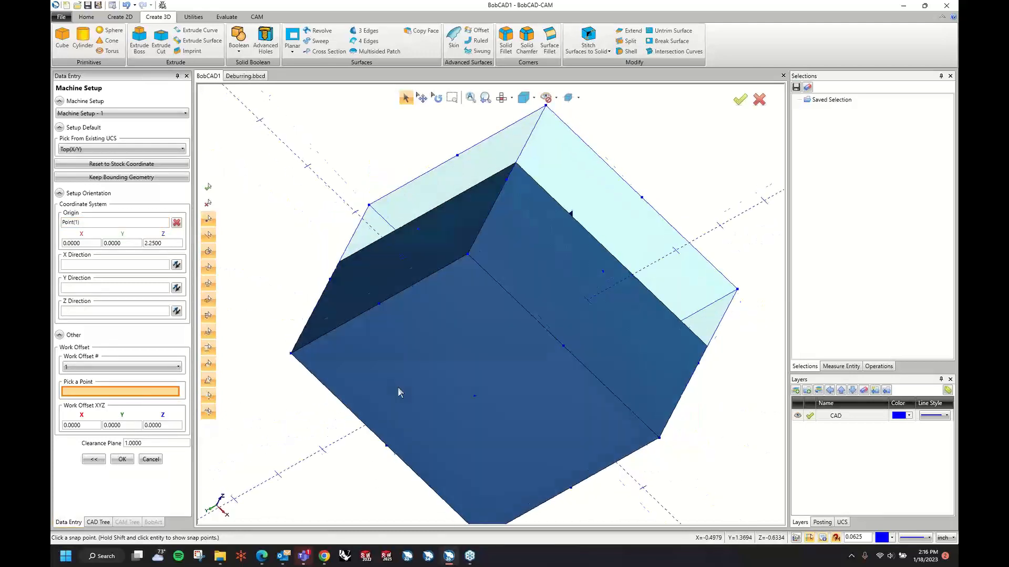
pyautogui.click(474, 398)
pyautogui.click(122, 459)
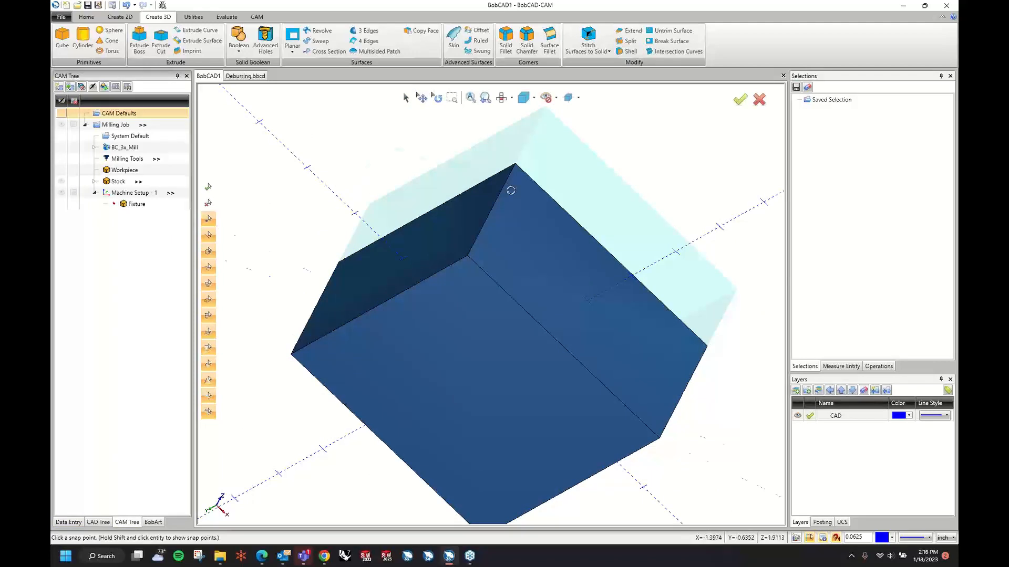
# Step: Add a Mill 3 Axis feature to Machine Setup - 1 with all faces of the cube-and-sphere solid as its geometry
pyautogui.moveTo(532, 195); pyautogui.dragTo(466, 262, button='middle')
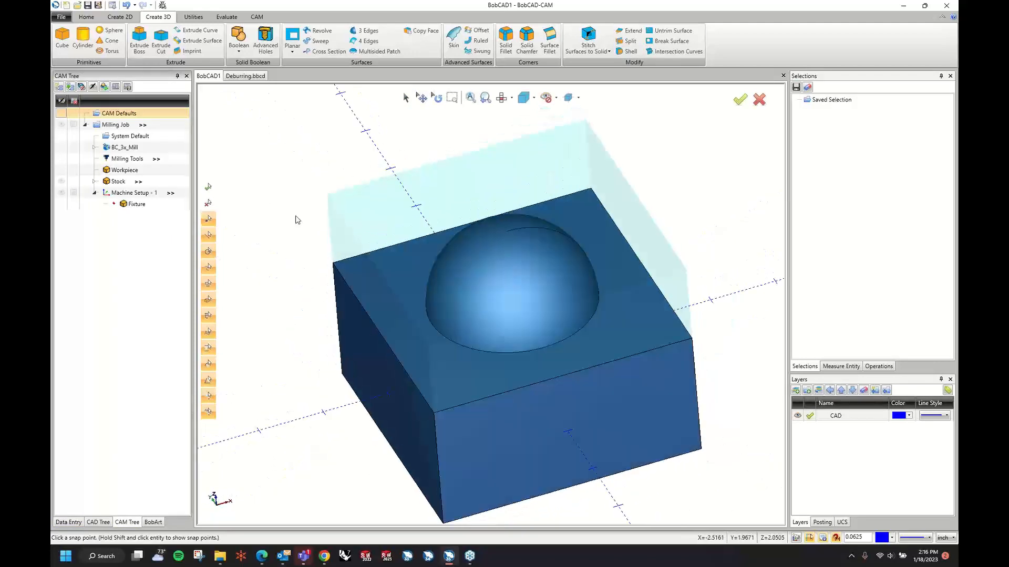
pyautogui.rightClick(125, 192)
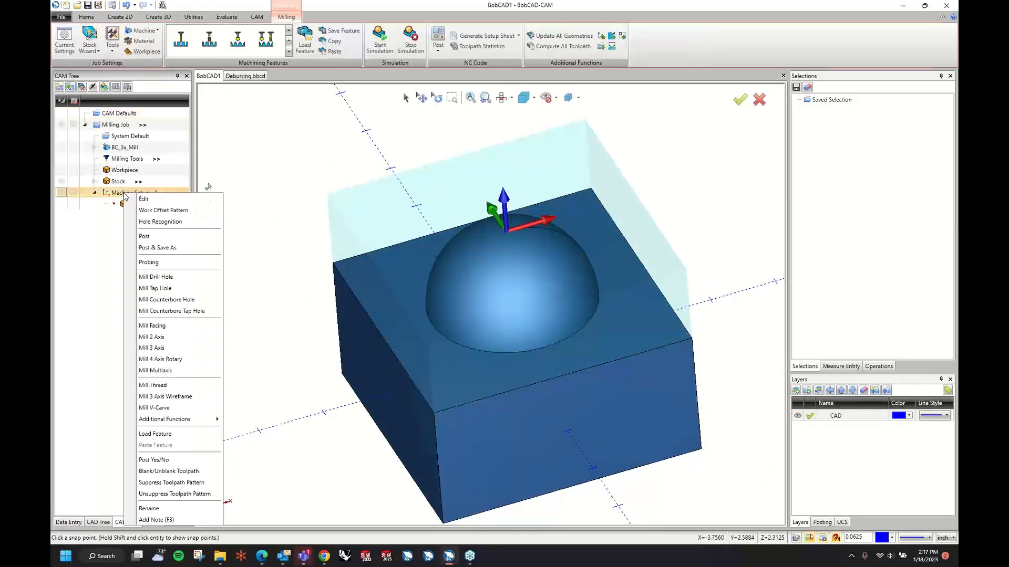
pyautogui.click(162, 348)
pyautogui.click(473, 180)
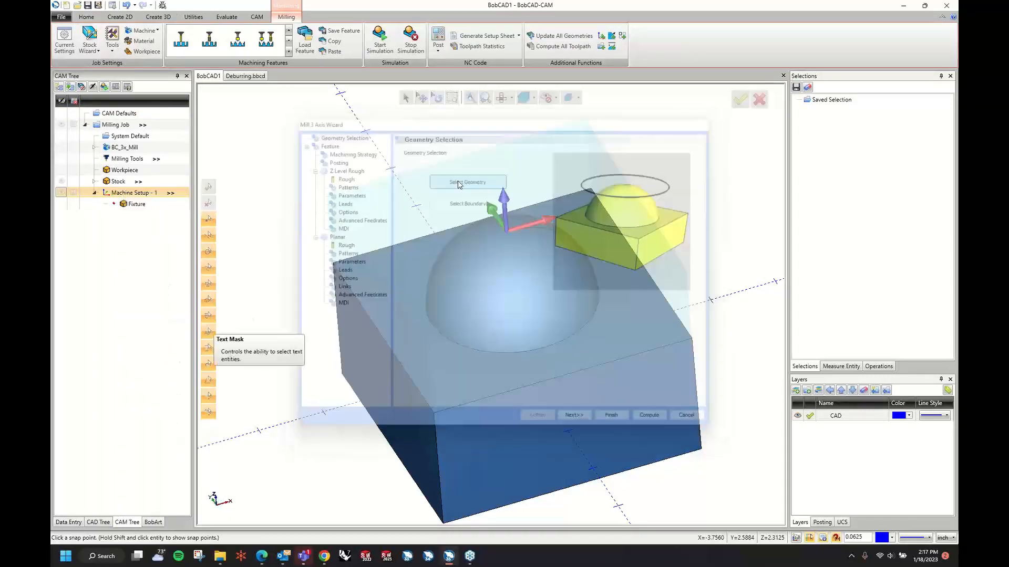
pyautogui.click(420, 218)
pyautogui.rightClick(495, 226)
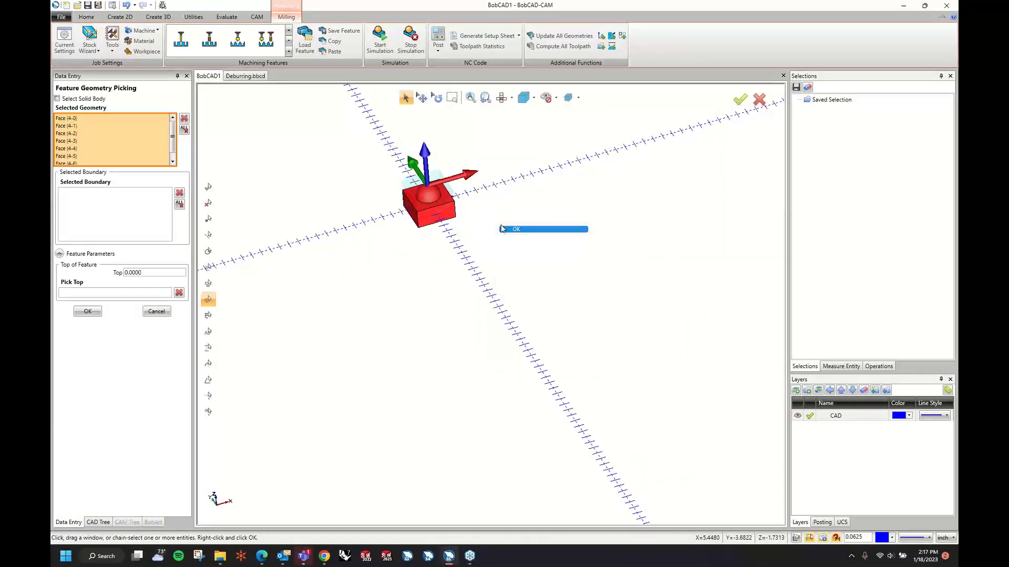
pyautogui.click(514, 229)
# Step: Keep the default feature planes and assign the Advanced Rough machining strategy to the 3-axis feature
pyautogui.click(572, 421)
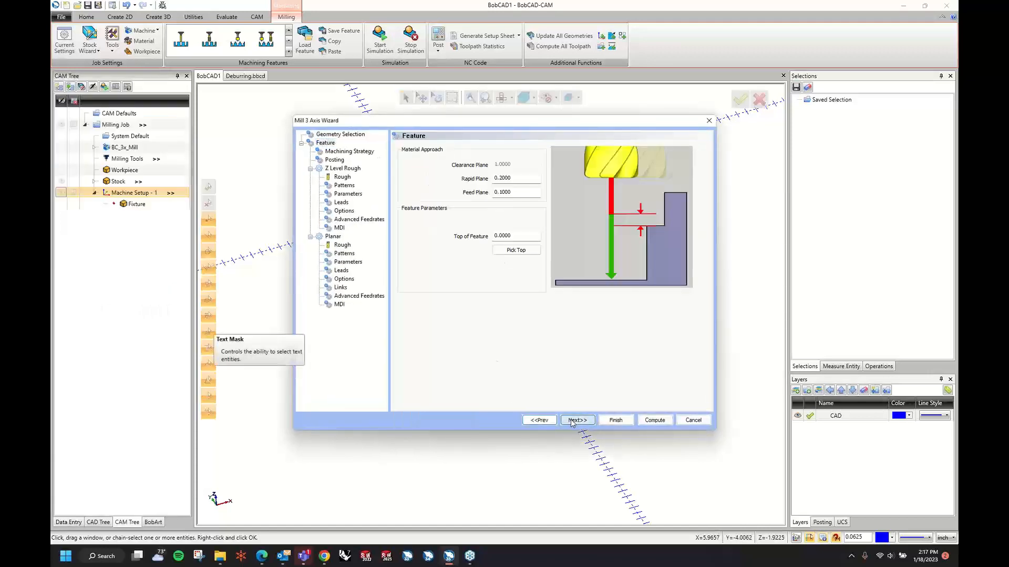
pyautogui.click(573, 421)
pyautogui.click(540, 421)
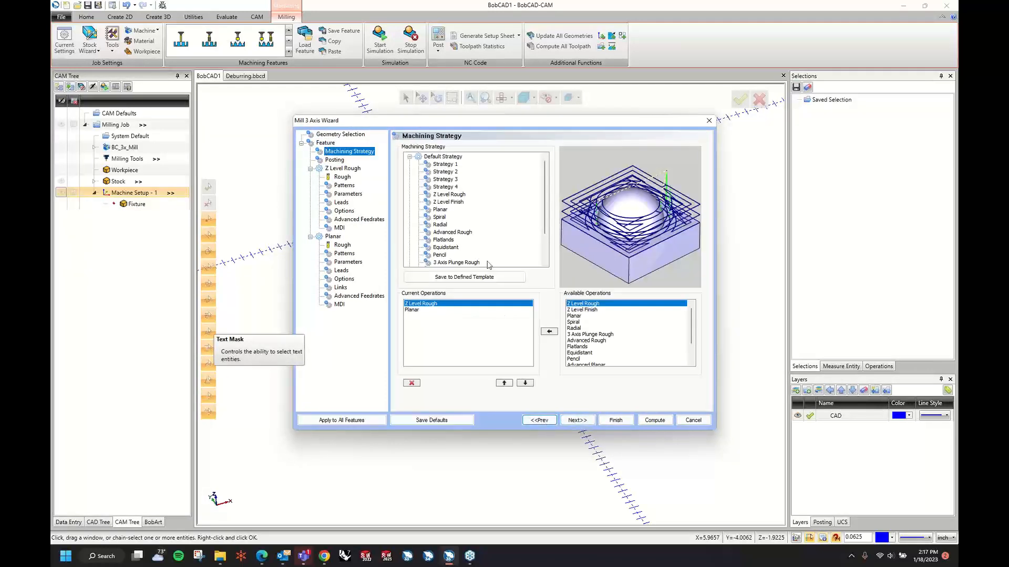
pyautogui.click(455, 232)
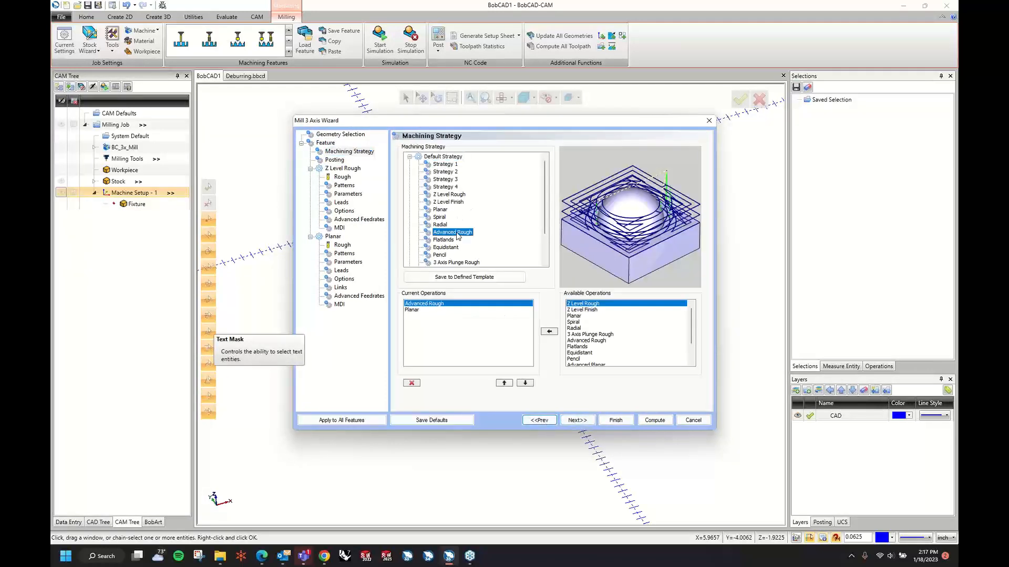
# Step: Set the corner radius of the Advanced Rough tool to 0.0625
pyautogui.click(576, 420)
pyautogui.click(584, 422)
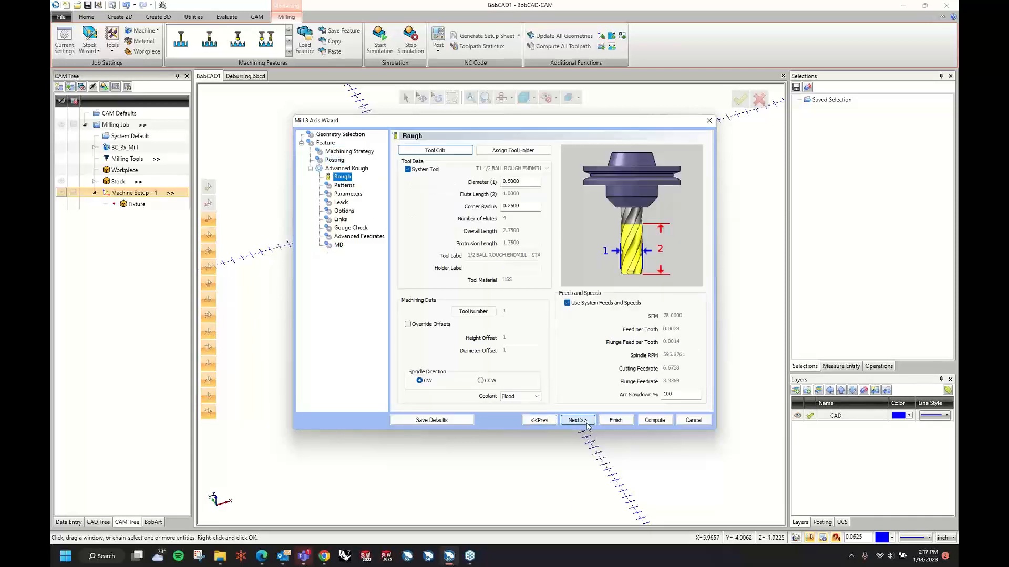
pyautogui.doubleClick(532, 206)
pyautogui.write('.')
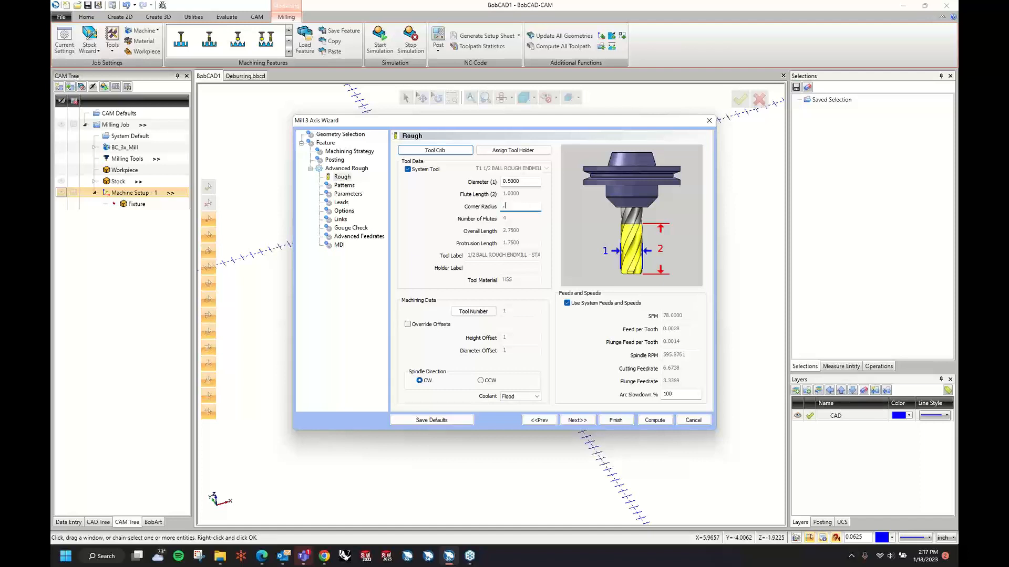
pyautogui.write('0625')
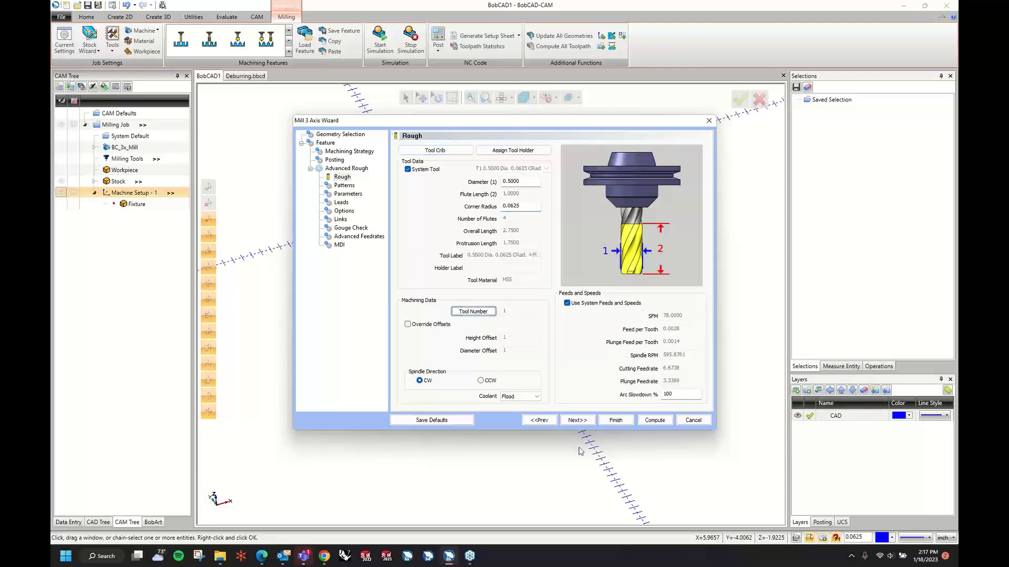
# Step: Keep the Offset Out cut pattern and set the roughing Allowance XYZ to 0.050
pyautogui.click(575, 420)
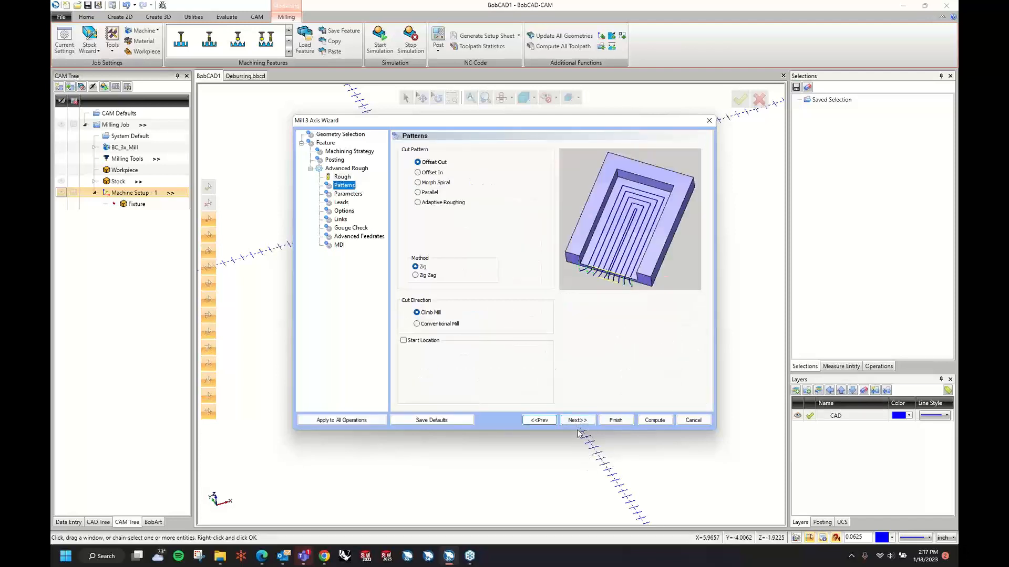
pyautogui.click(577, 421)
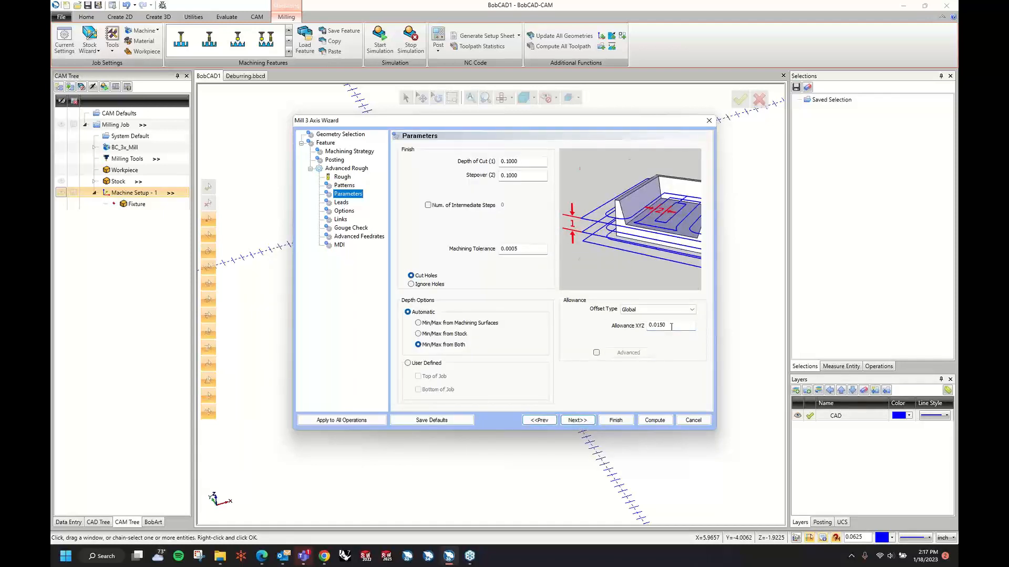
pyautogui.moveTo(670, 326); pyautogui.dragTo(657, 328)
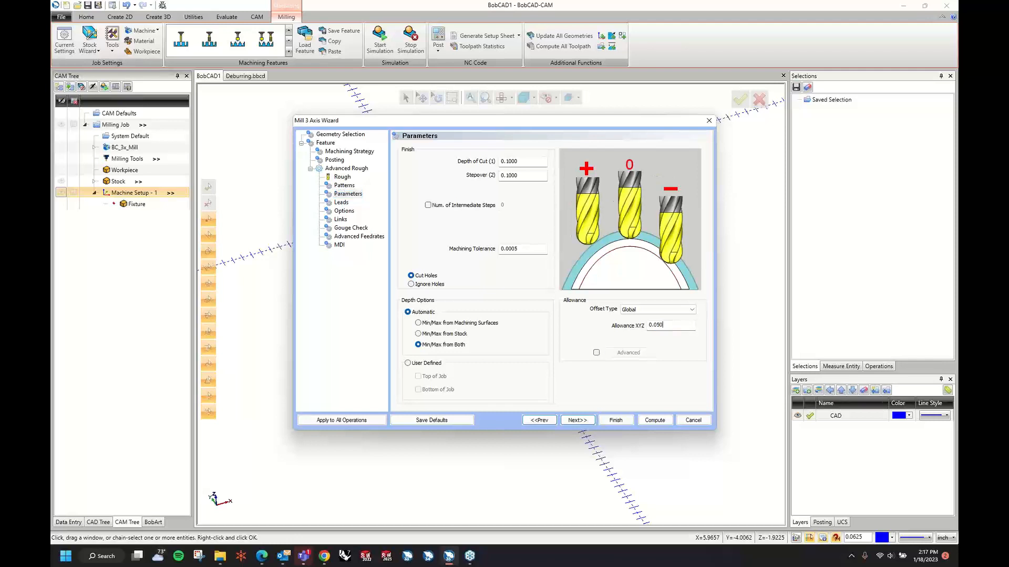
# Step: Enable Machine Flatlands in the Advanced Rough options and compute the roughing toolpath
pyautogui.click(584, 421)
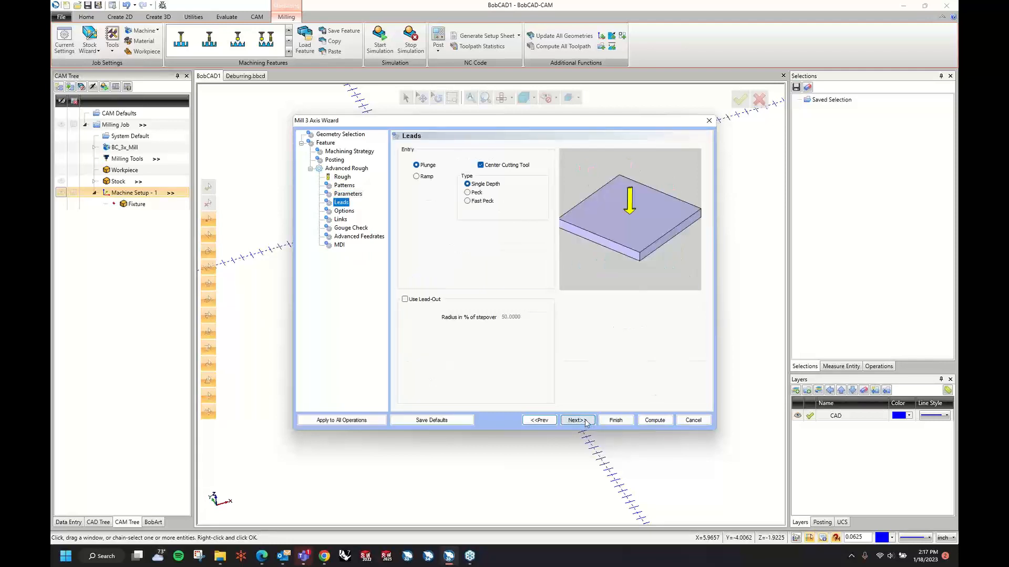
pyautogui.click(584, 422)
pyautogui.click(585, 422)
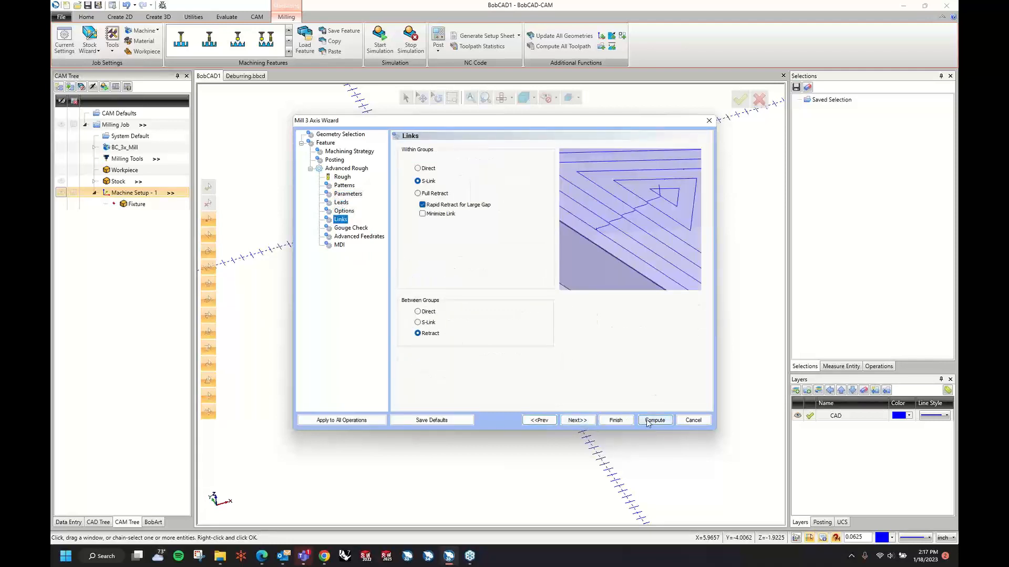
pyautogui.click(549, 422)
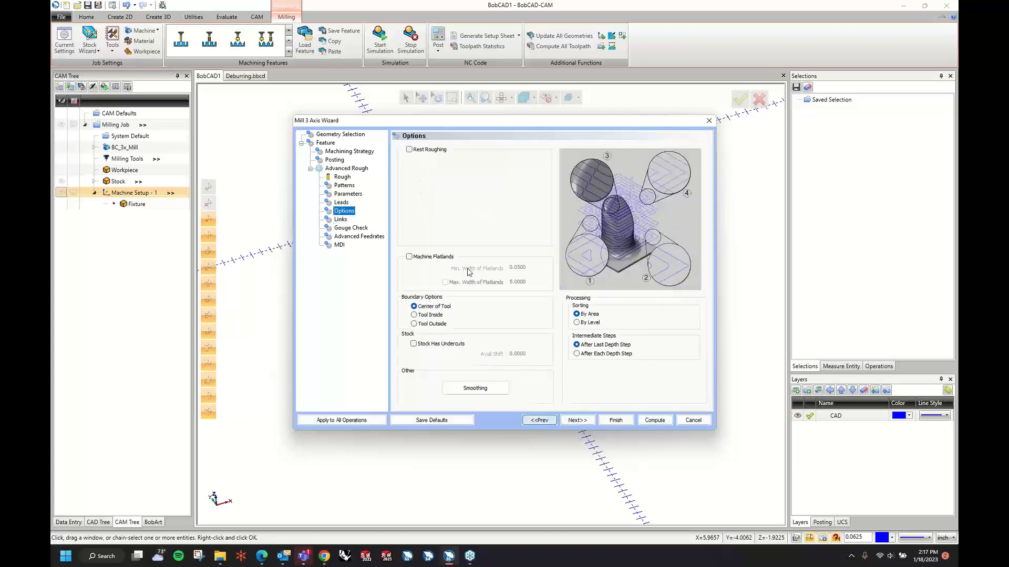
pyautogui.click(425, 258)
pyautogui.click(577, 421)
pyautogui.click(654, 420)
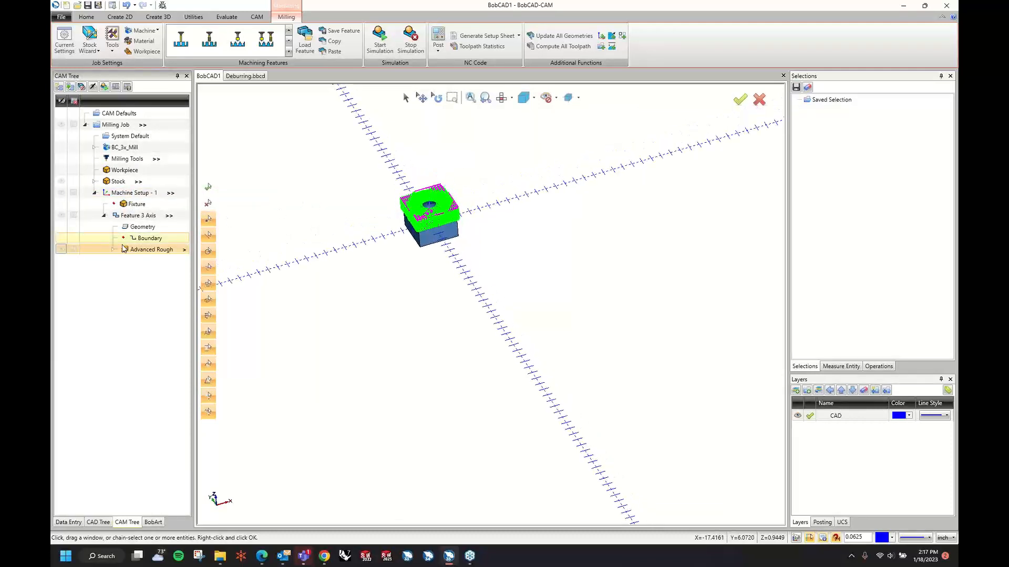
# Step: Hide the toolpath of the Advanced Rough feature and collapse that feature in the CAM tree
pyautogui.click(61, 216)
pyautogui.click(103, 215)
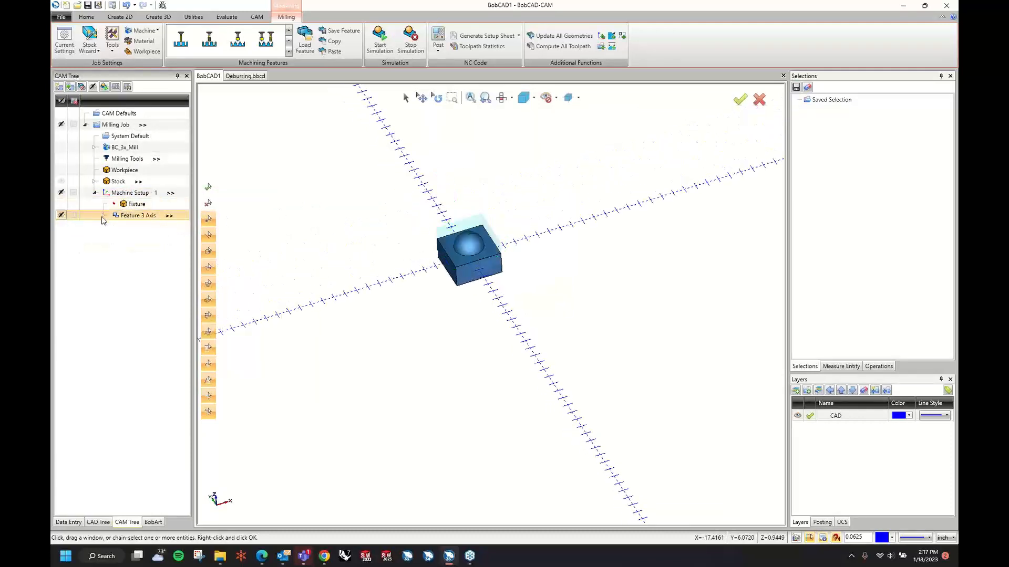
pyautogui.rightClick(139, 195)
pyautogui.click(153, 199)
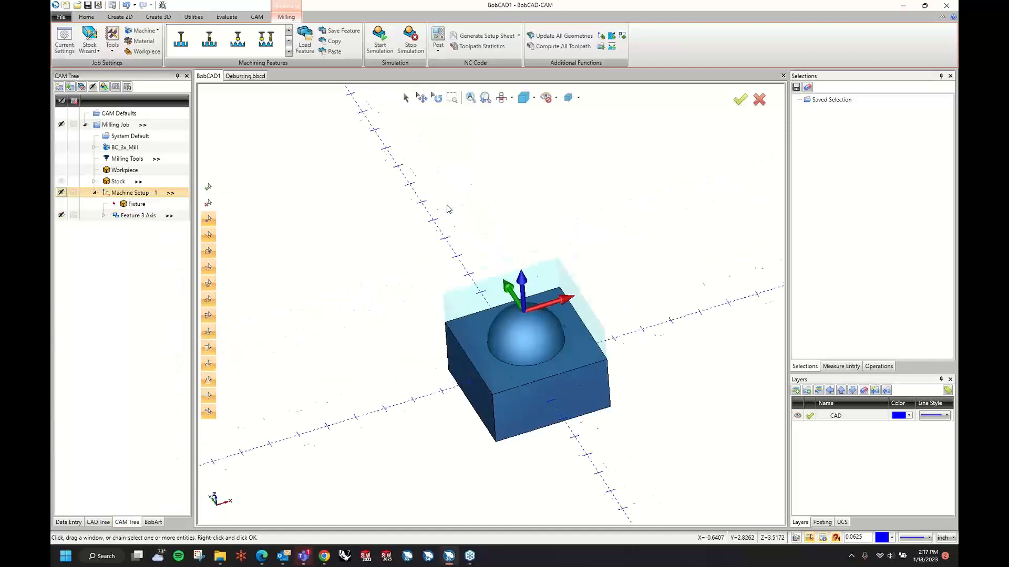
# Step: Add a Mill 3 Axis feature to Machine Setup - 1 and select all faces of the domed block as its geometry
pyautogui.rightClick(144, 194)
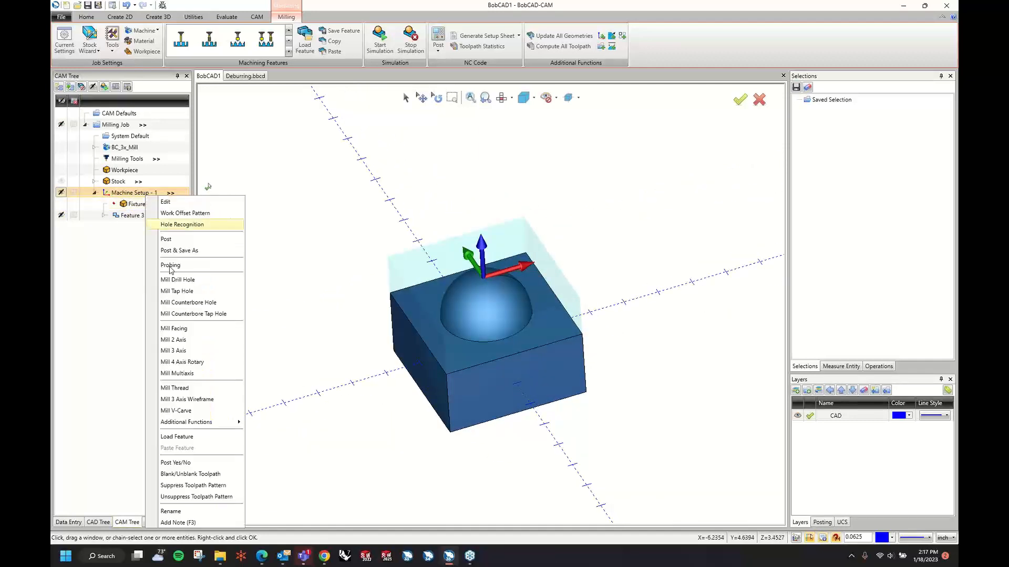
pyautogui.click(197, 351)
pyautogui.click(467, 179)
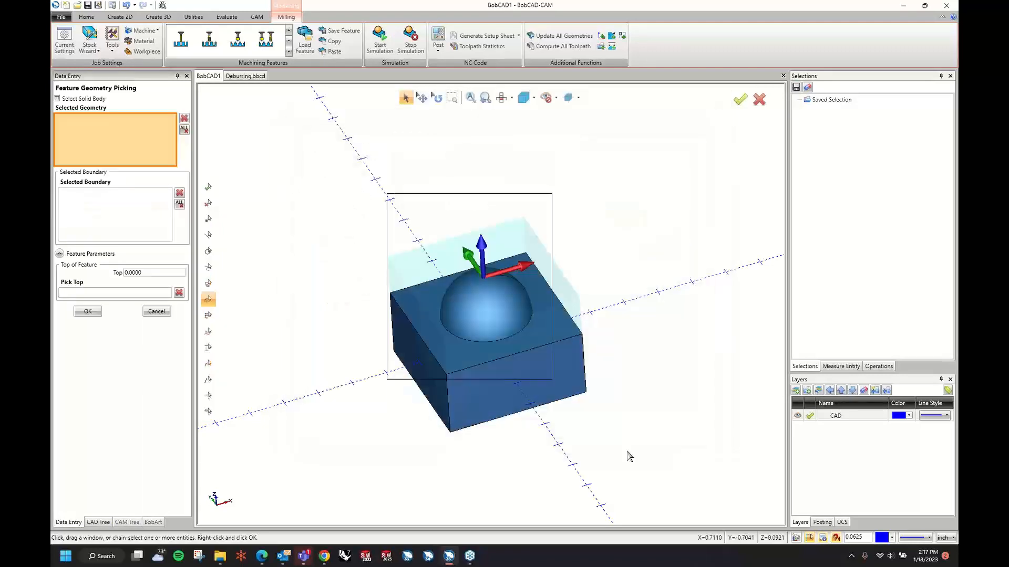
pyautogui.moveTo(630, 456); pyautogui.dragTo(645, 471)
pyautogui.rightClick(641, 283)
pyautogui.click(649, 289)
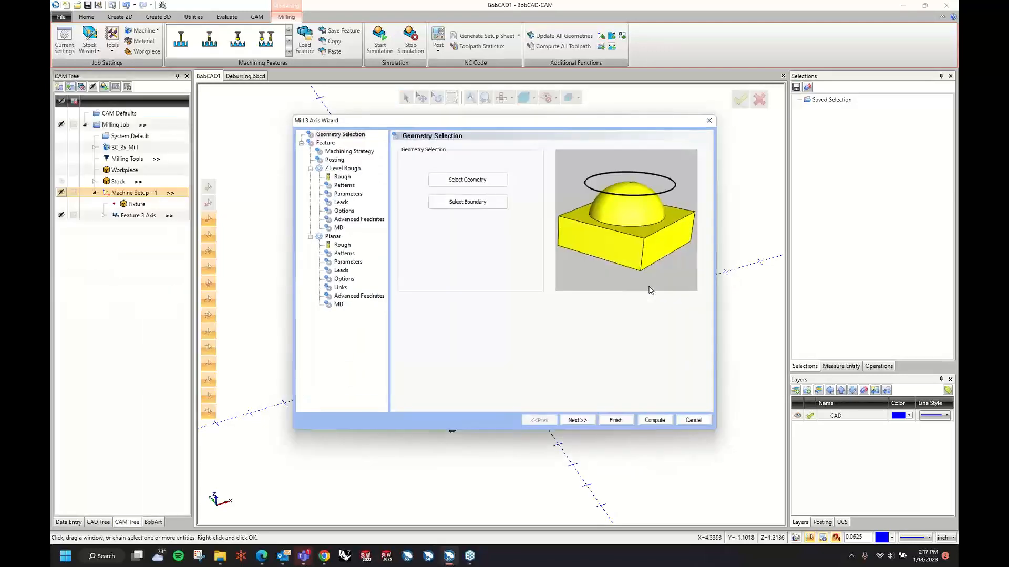
# Step: Choose Steep Shallow as the machining strategy for the new 3-axis feature
pyautogui.click(565, 422)
pyautogui.click(565, 423)
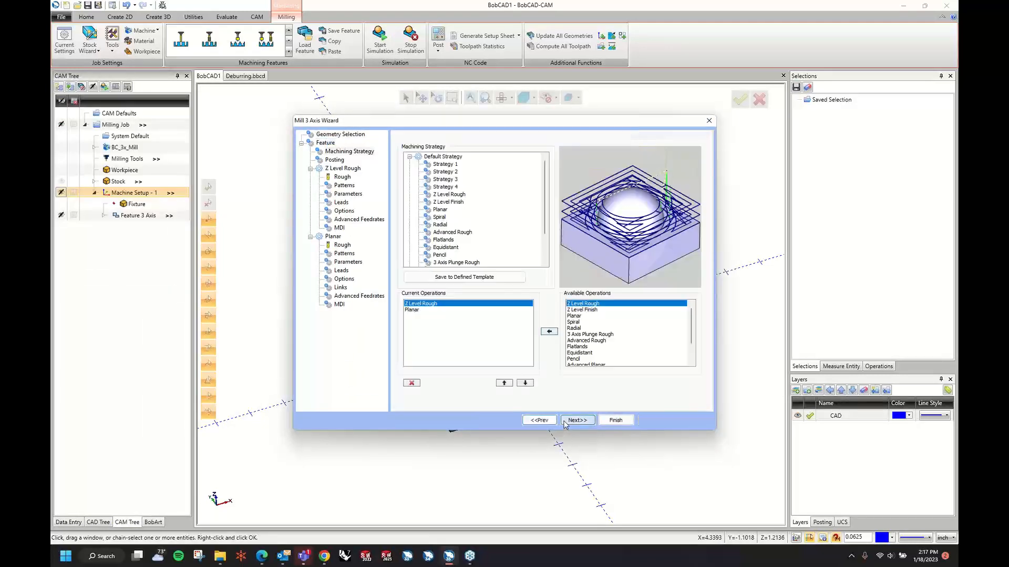
pyautogui.scroll(-2, 473, 247)
pyautogui.click(457, 255)
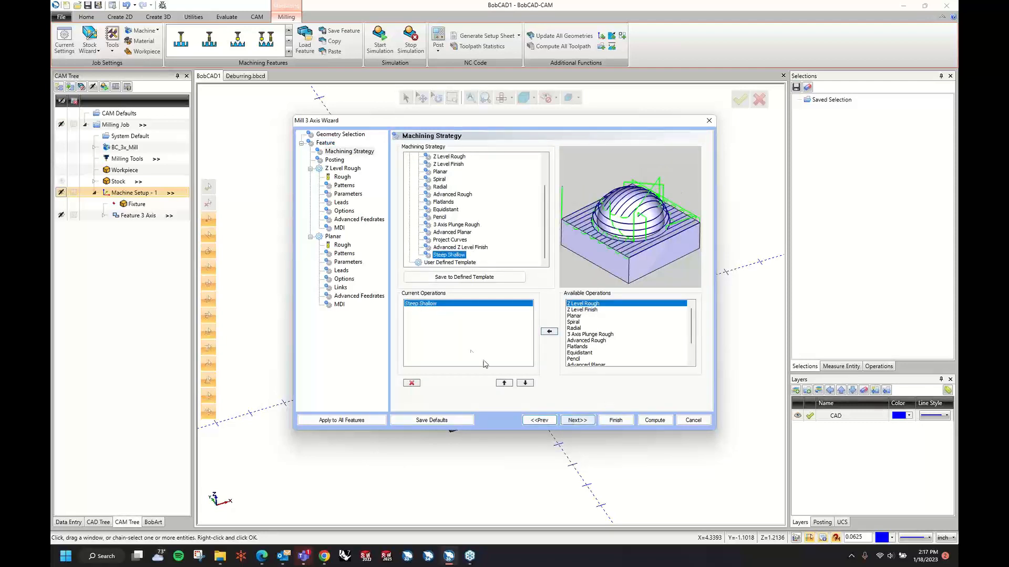
# Step: Set the Steep Shallow tool to a 0.25 diameter with a 0.125 corner radius
pyautogui.click(586, 421)
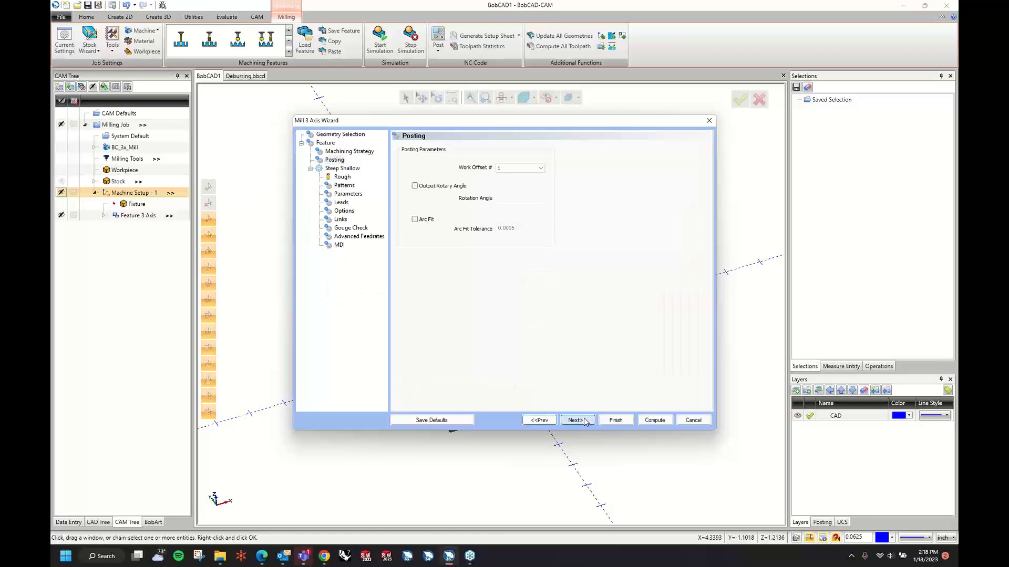
pyautogui.click(586, 421)
pyautogui.doubleClick(521, 181)
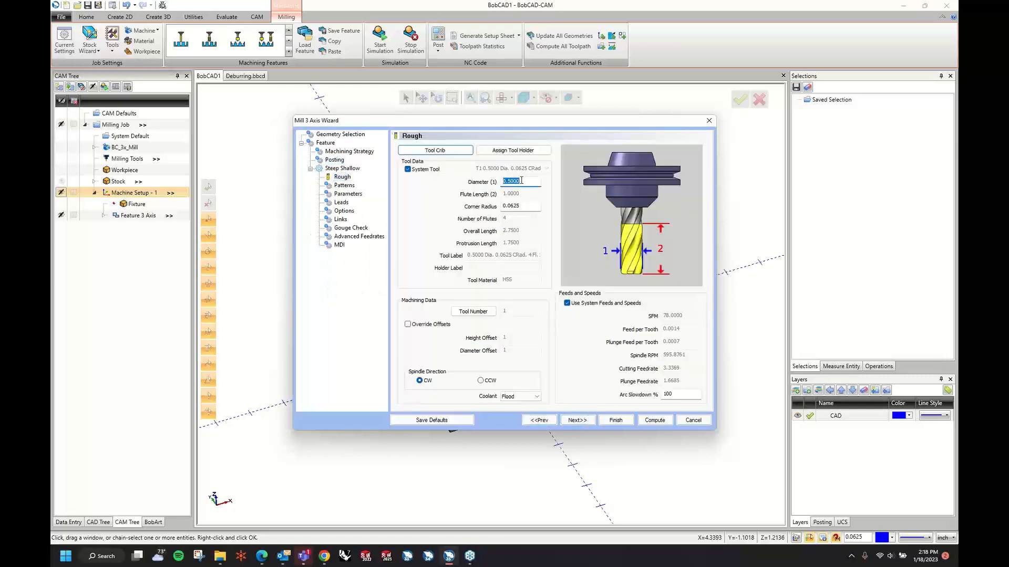
pyautogui.write('.2')
pyautogui.press('Tab')
pyautogui.write('.')
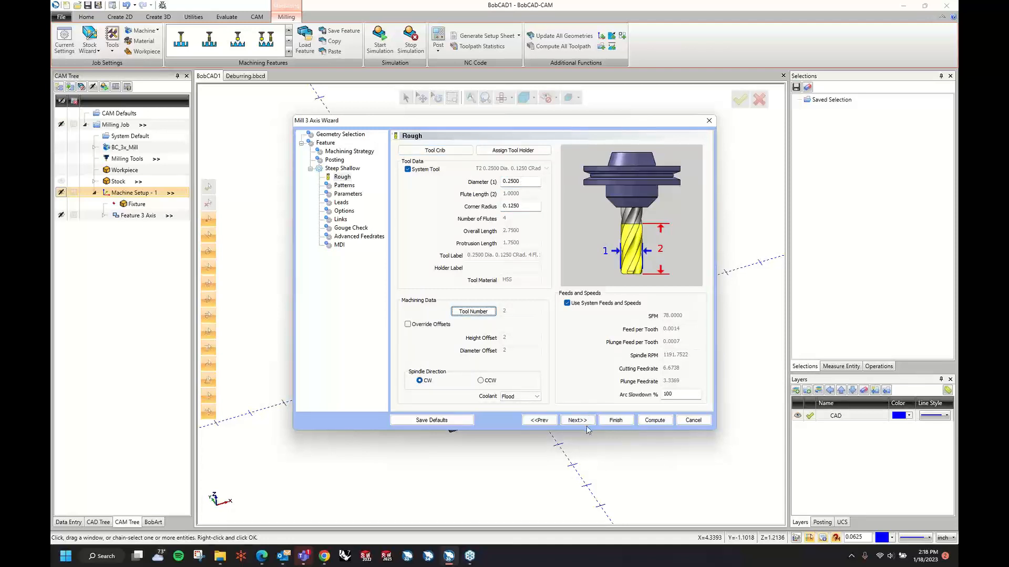
# Step: Enable independent cut direction methods in the Steep Shallow pattern and set the shallow region to Zig Zag
pyautogui.click(585, 422)
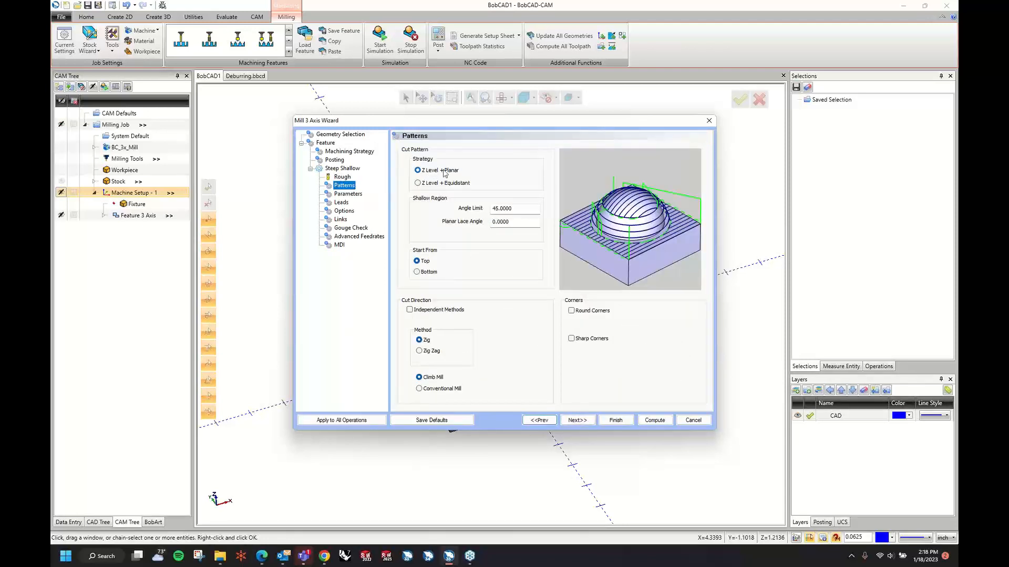
pyautogui.moveTo(529, 208); pyautogui.dragTo(479, 209)
pyautogui.press('Tab')
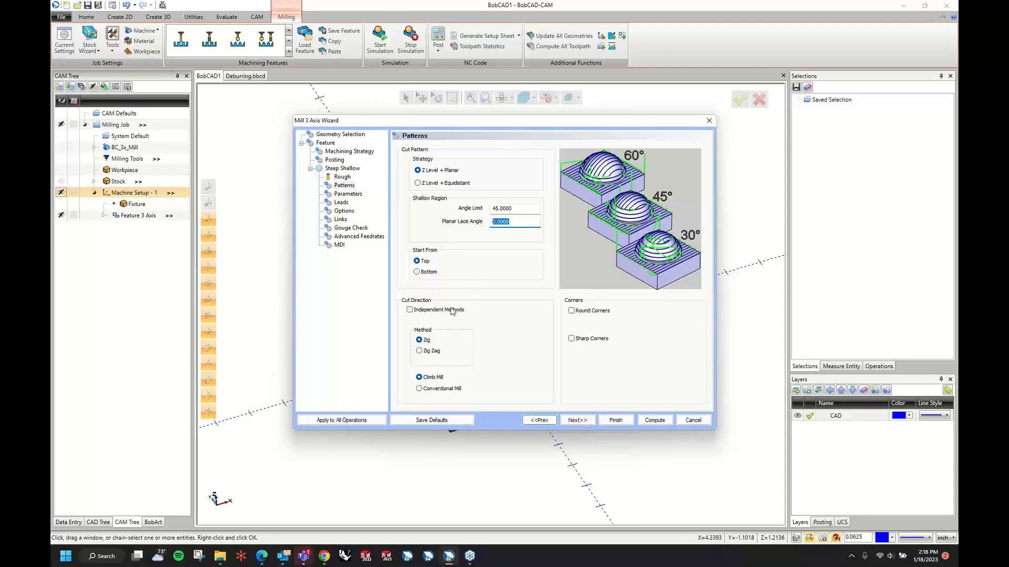
pyautogui.click(410, 311)
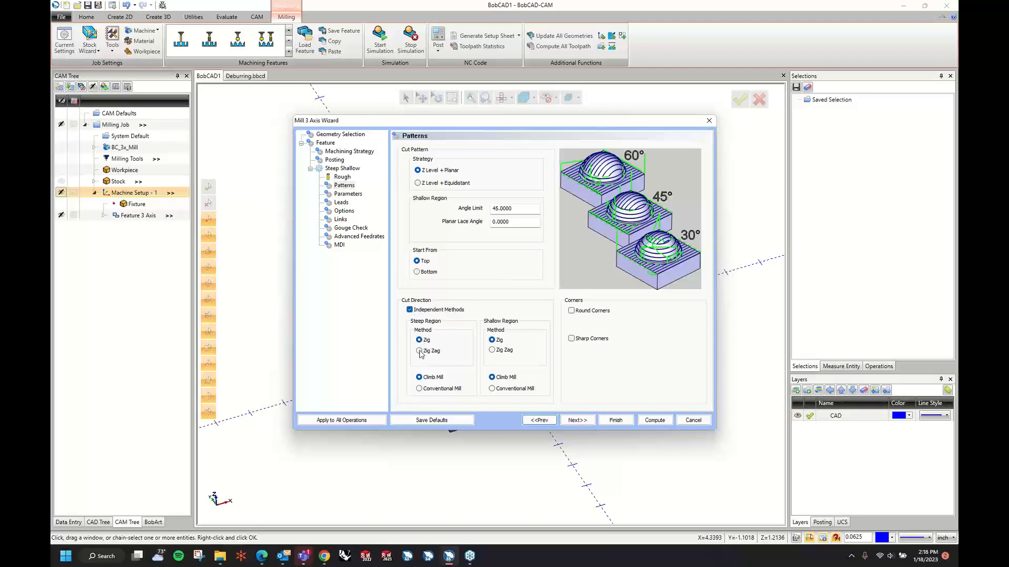
pyautogui.click(493, 350)
pyautogui.click(593, 311)
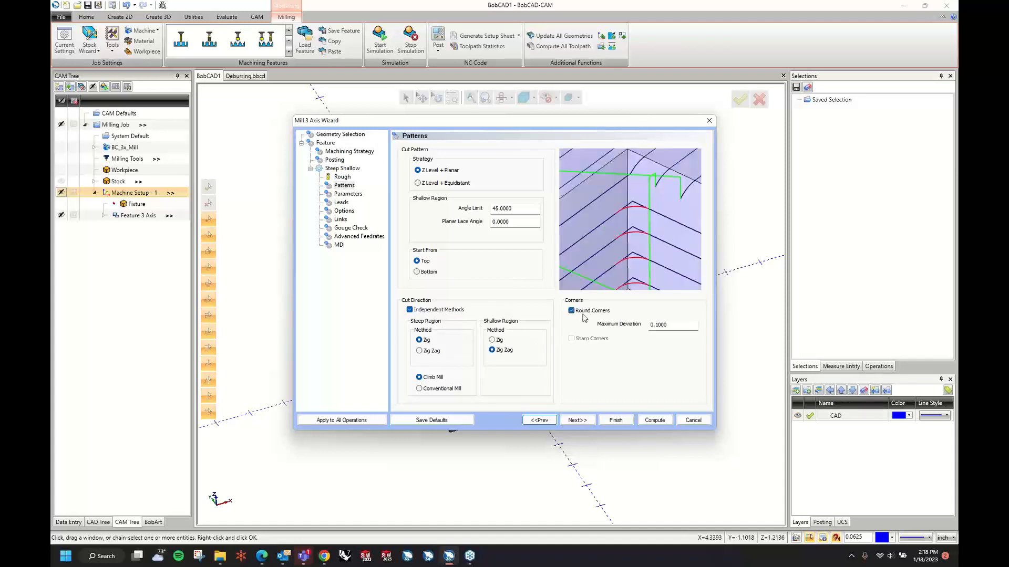
pyautogui.click(584, 312)
pyautogui.click(581, 338)
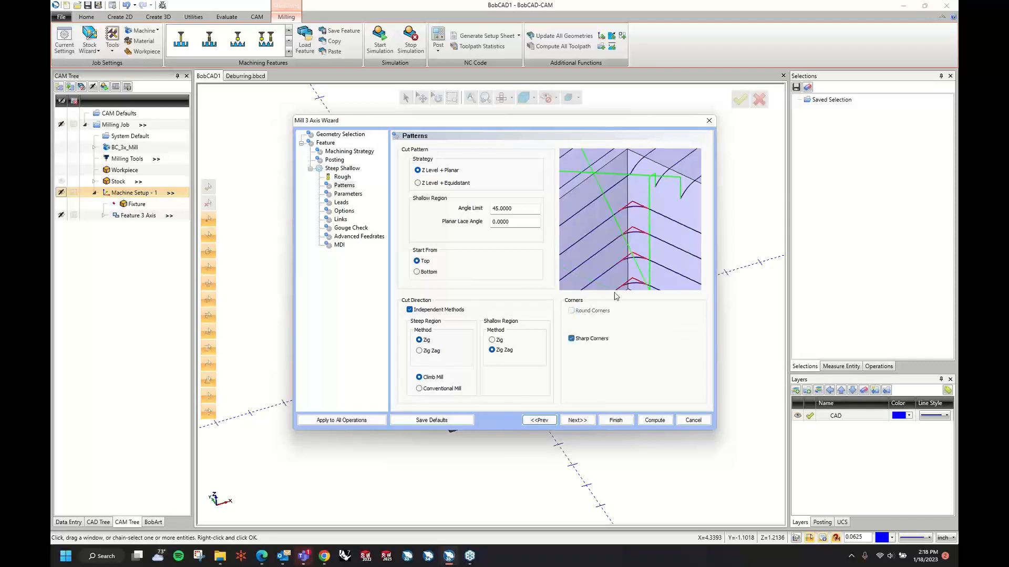
pyautogui.click(574, 339)
# Step: Set the steep area depth of cut to 0.03 and the shallow area stepover to 0.03
pyautogui.click(577, 421)
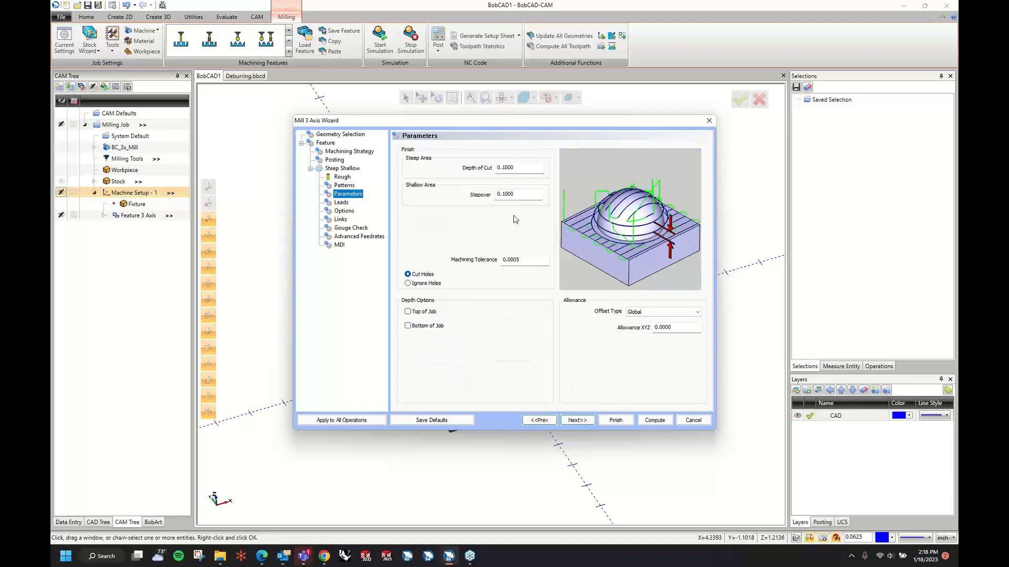
pyautogui.doubleClick(523, 170)
pyautogui.press('BackSpace')
pyautogui.write('.03')
pyautogui.press('Tab')
pyautogui.write('.')
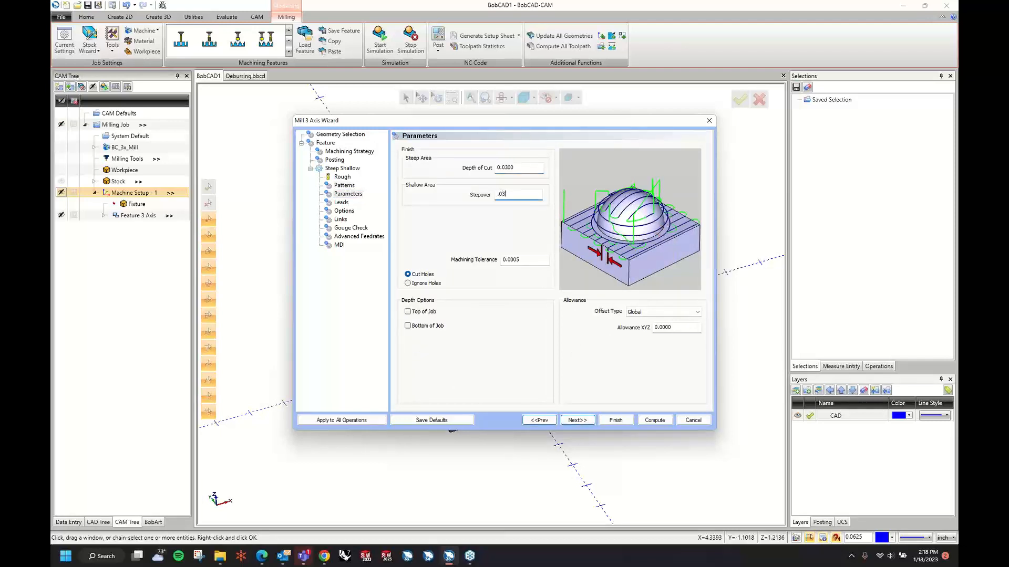
pyautogui.write('03')
pyautogui.press('Tab')
# Step: Go through the remaining settings from leads to MDI and compute the Steep Shallow toolpath
pyautogui.click(577, 420)
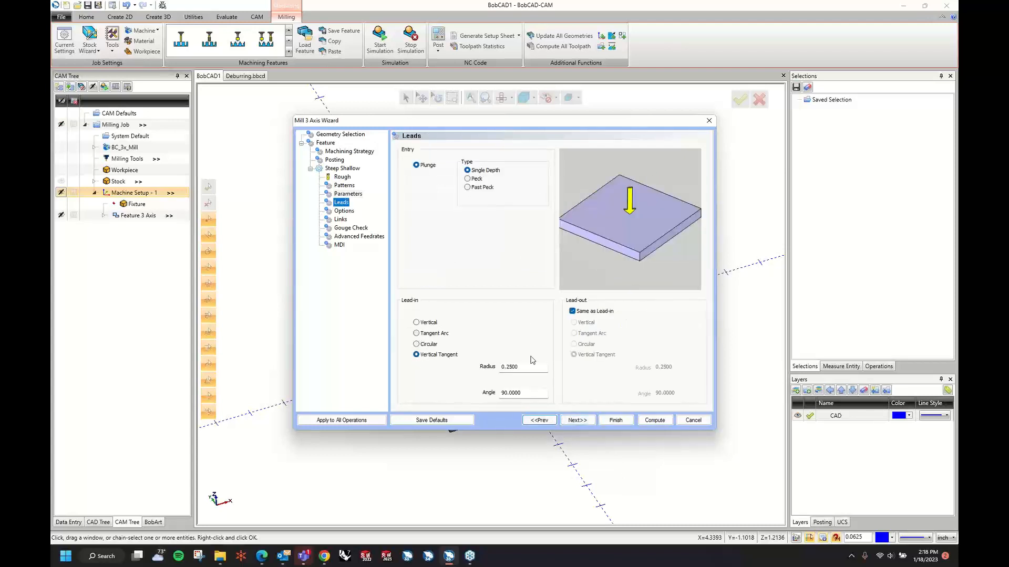
pyautogui.click(574, 420)
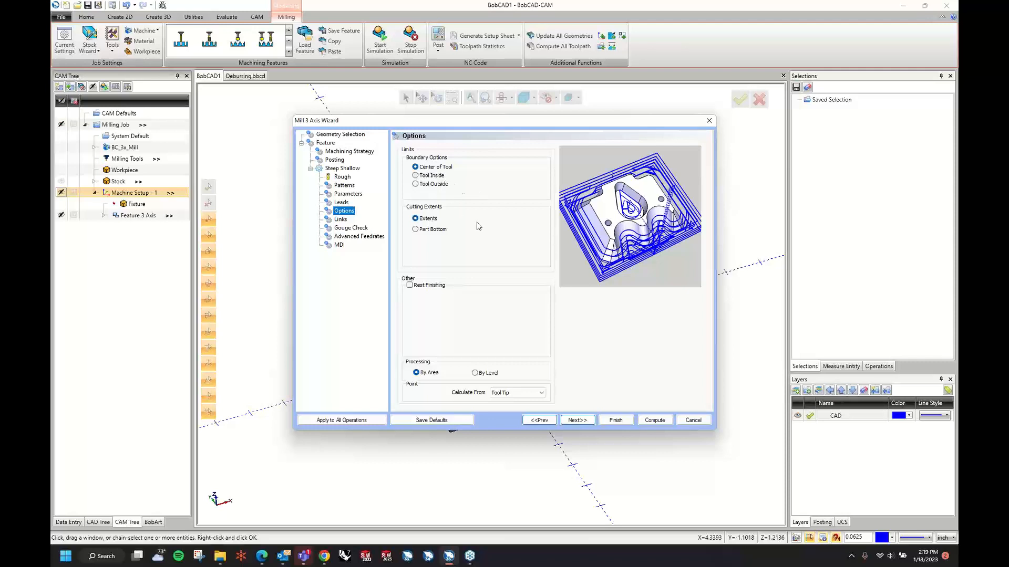
pyautogui.click(576, 420)
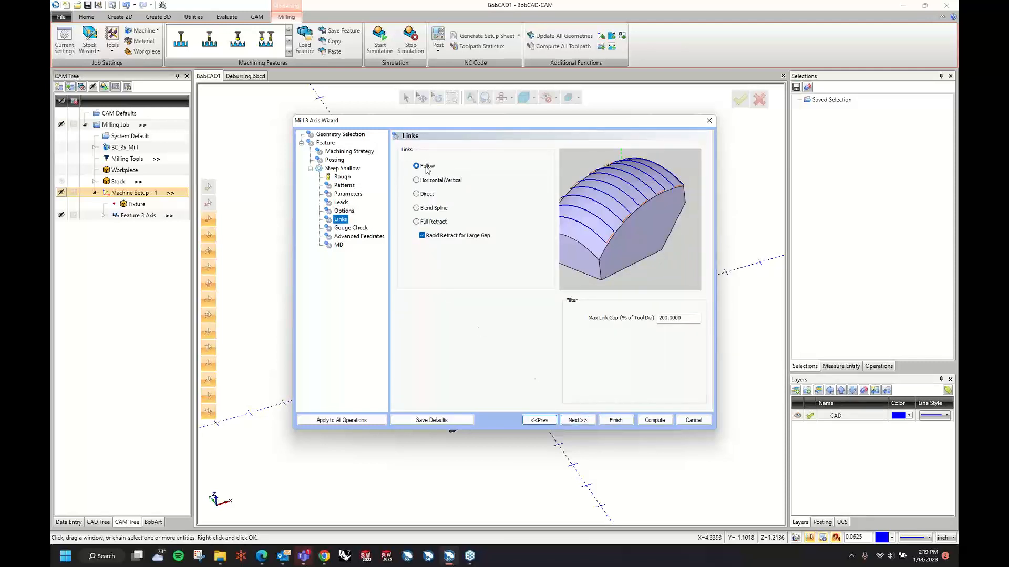
pyautogui.click(581, 421)
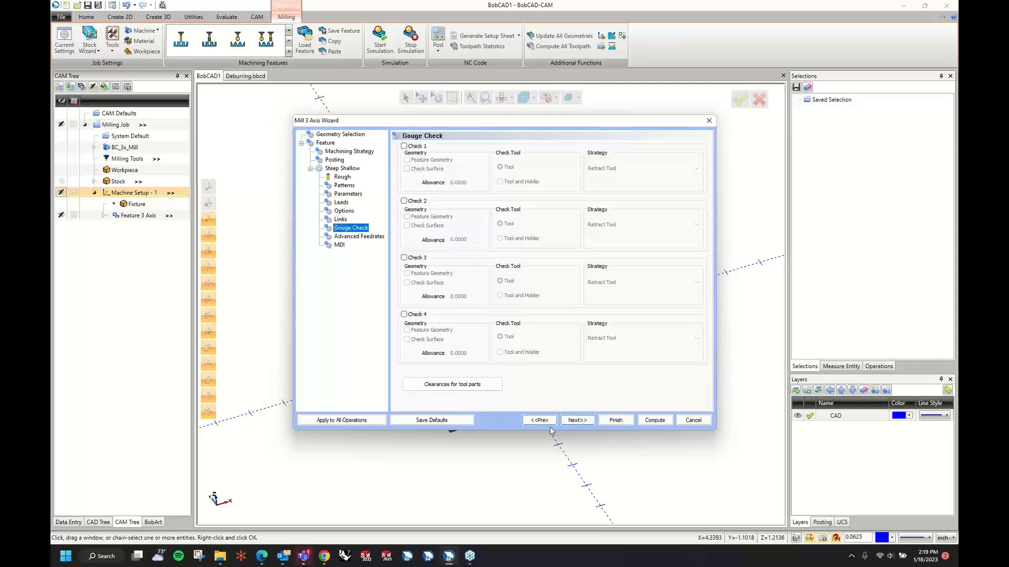
pyautogui.click(580, 421)
pyautogui.click(582, 421)
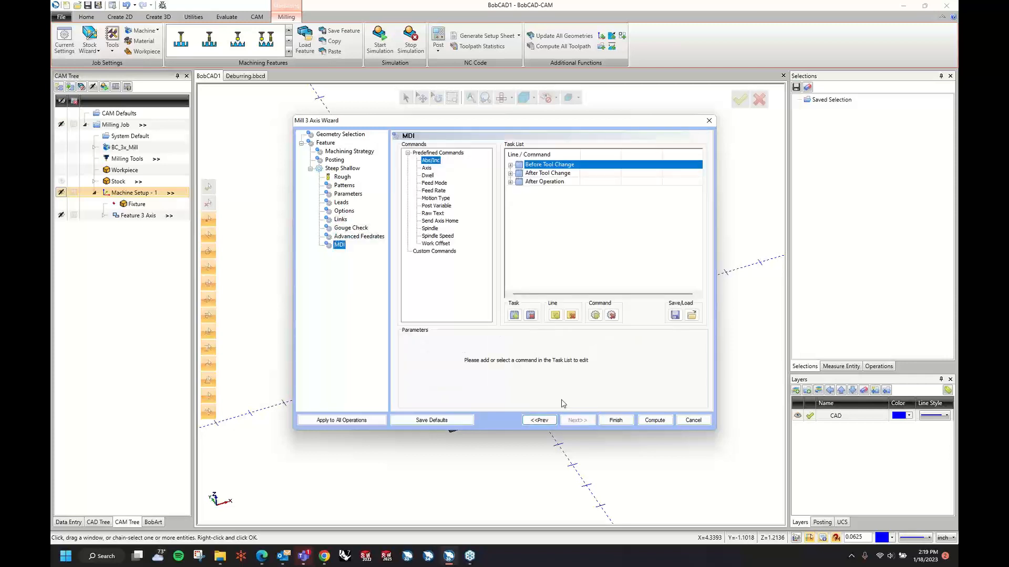
pyautogui.click(651, 421)
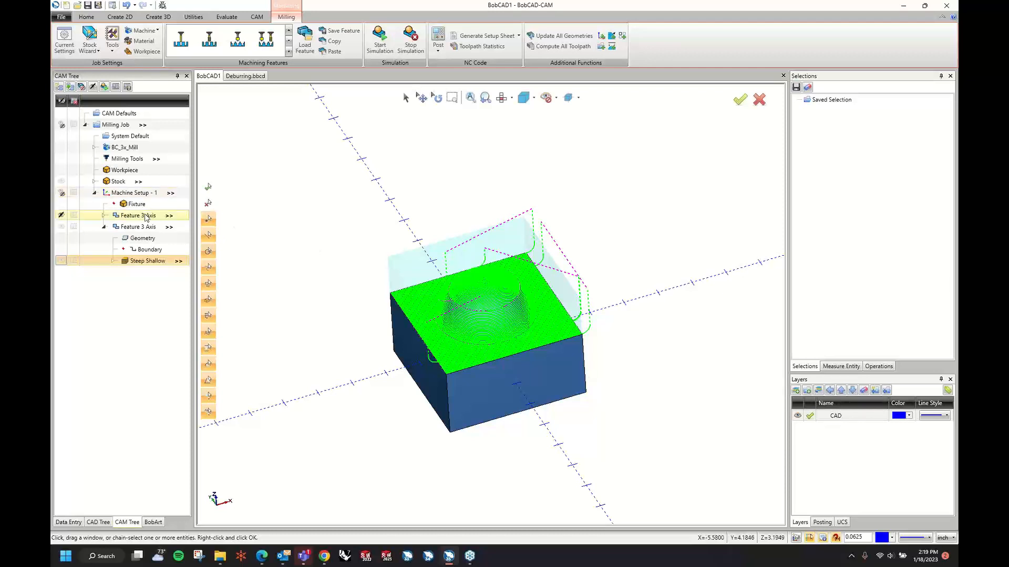
# Step: Add another Mill 3 Axis feature to Machine Setup - 1, using all of the part's faces as geometry
pyautogui.rightClick(146, 195)
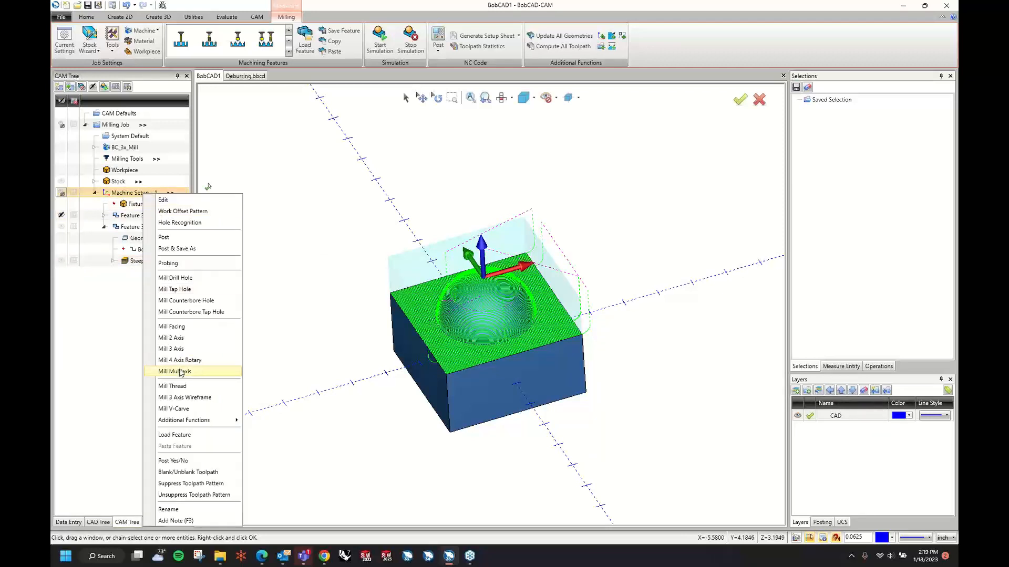
pyautogui.click(194, 349)
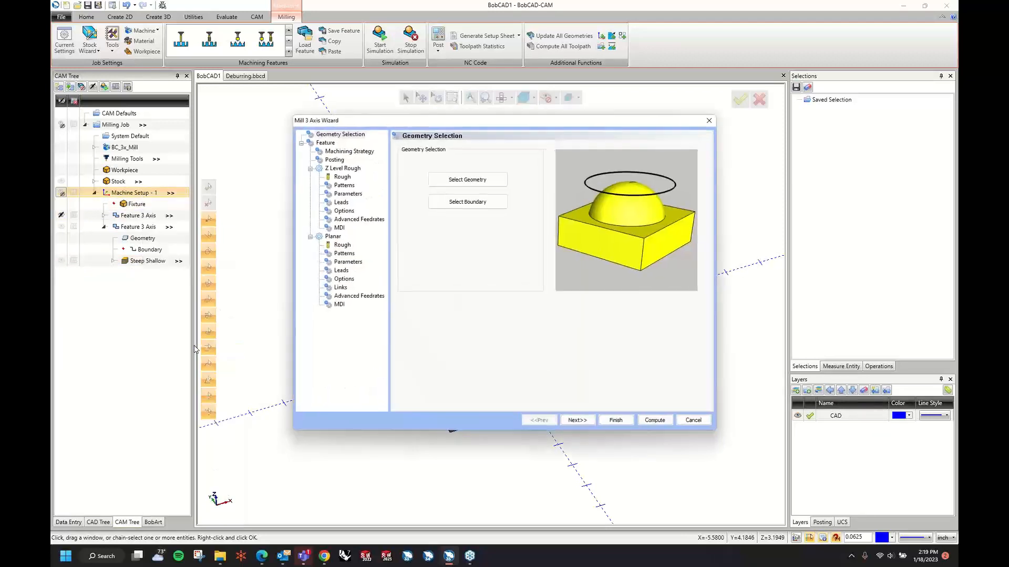
pyautogui.click(452, 180)
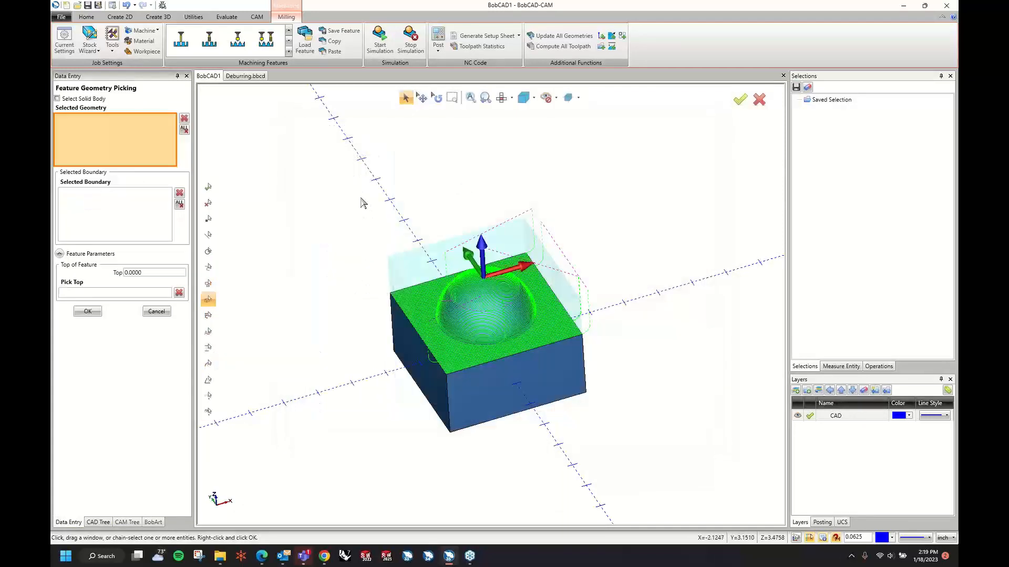
pyautogui.moveTo(361, 199); pyautogui.dragTo(670, 476)
pyautogui.rightClick(613, 236)
pyautogui.click(620, 239)
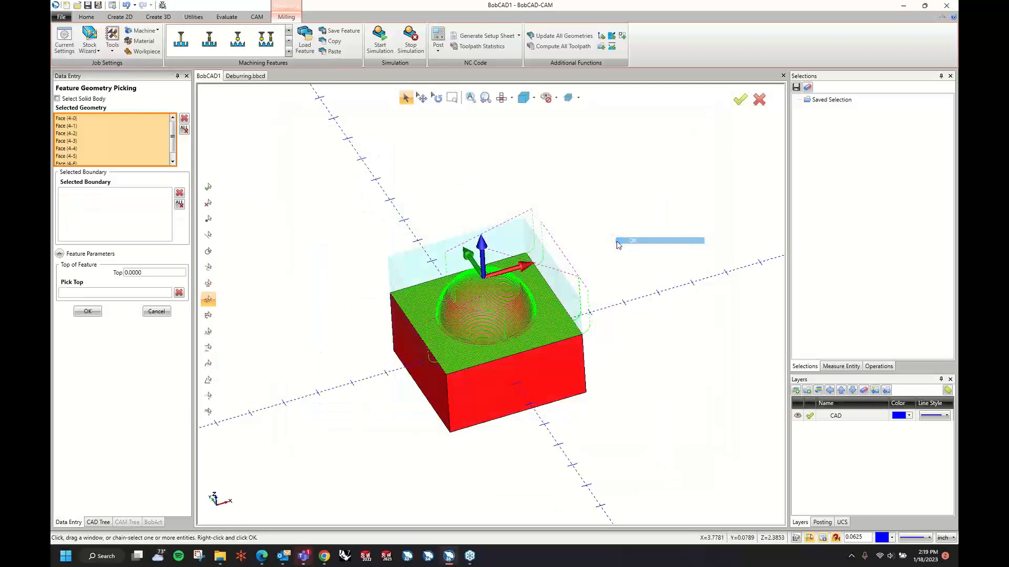
# Step: Choose Advanced Planar as the machining strategy and add Advanced Z Level Finish as a second operation
pyautogui.click(578, 421)
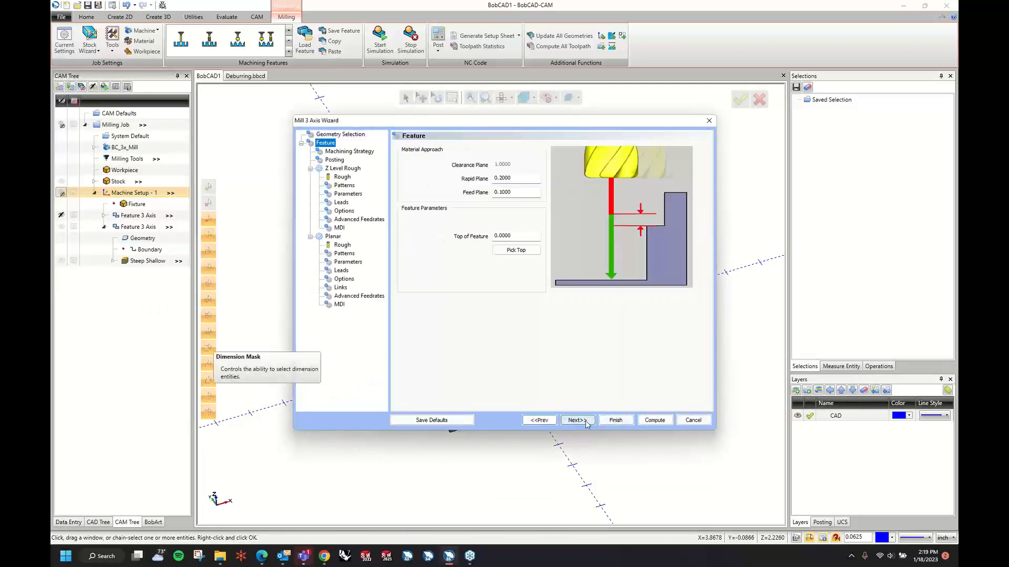
pyautogui.scroll(-3, 462, 242)
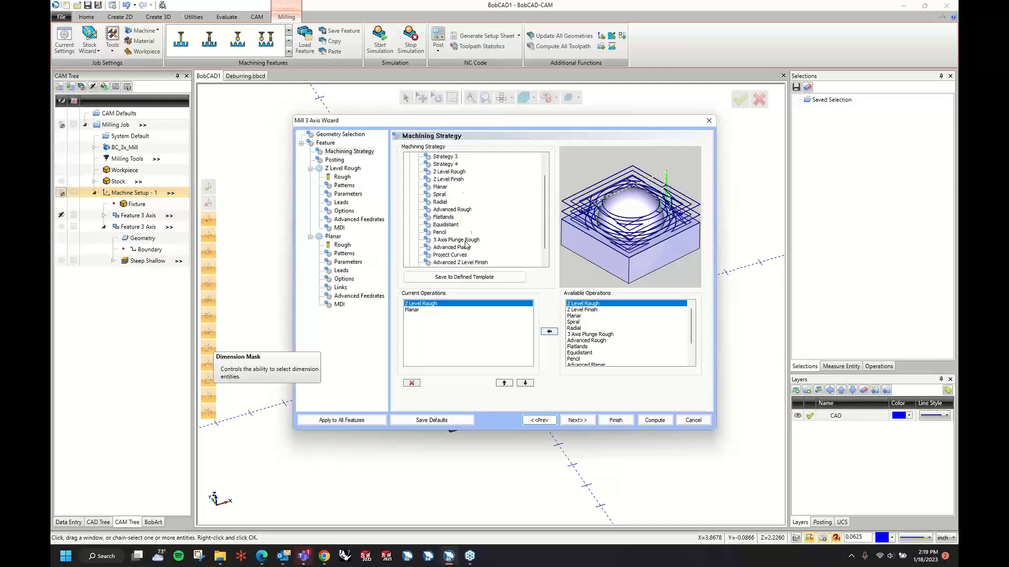
pyautogui.click(456, 233)
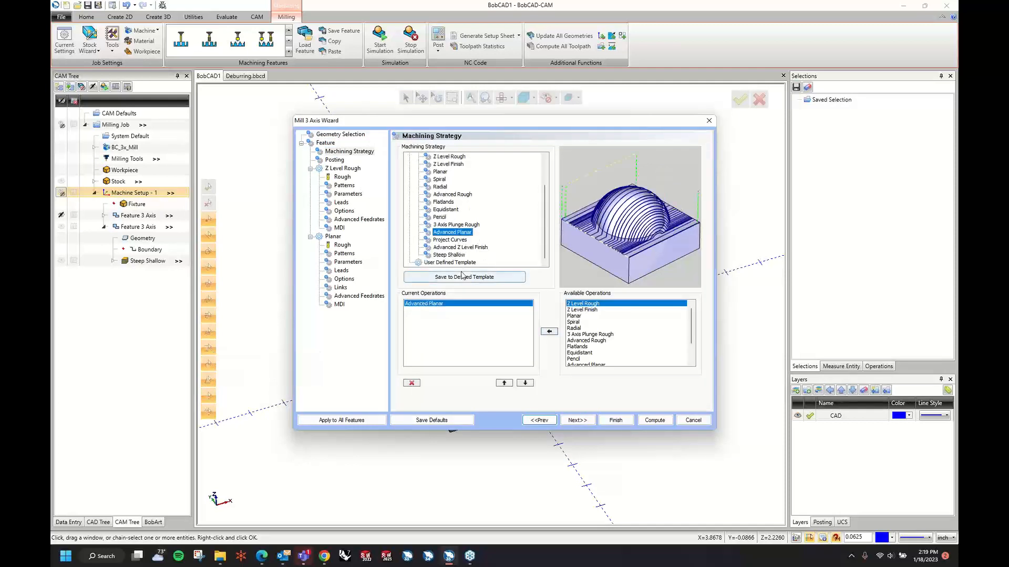
pyautogui.scroll(-1, 593, 355)
pyautogui.click(594, 352)
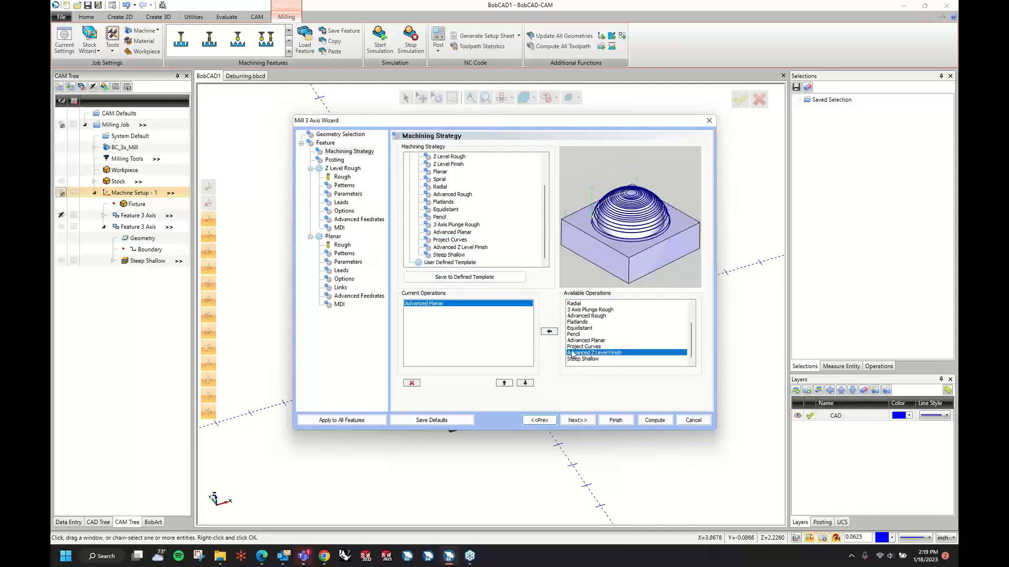
pyautogui.click(549, 332)
# Step: Set the lace angle of the Advanced Planar zig zag pattern to 0
pyautogui.click(592, 421)
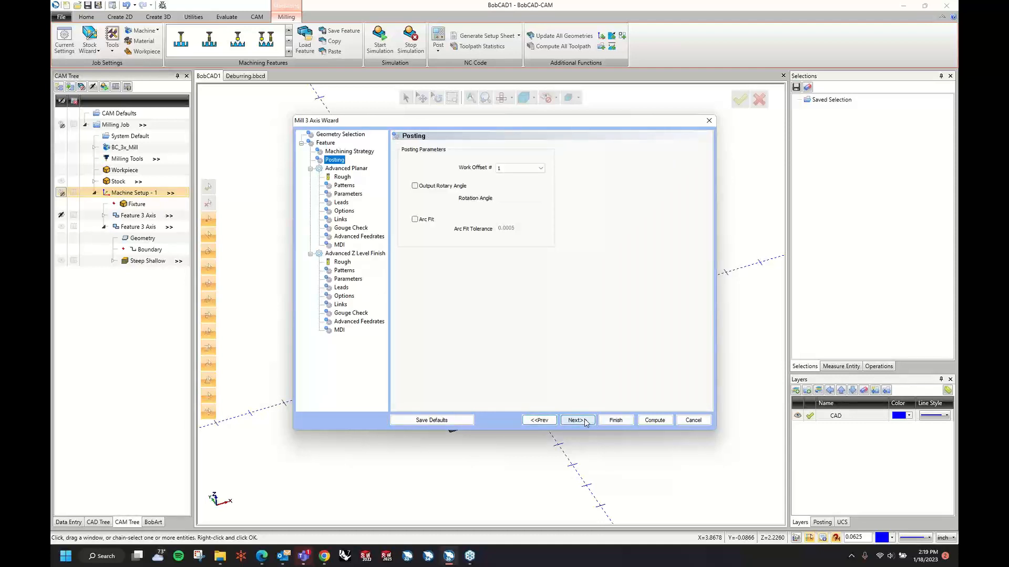
pyautogui.click(584, 421)
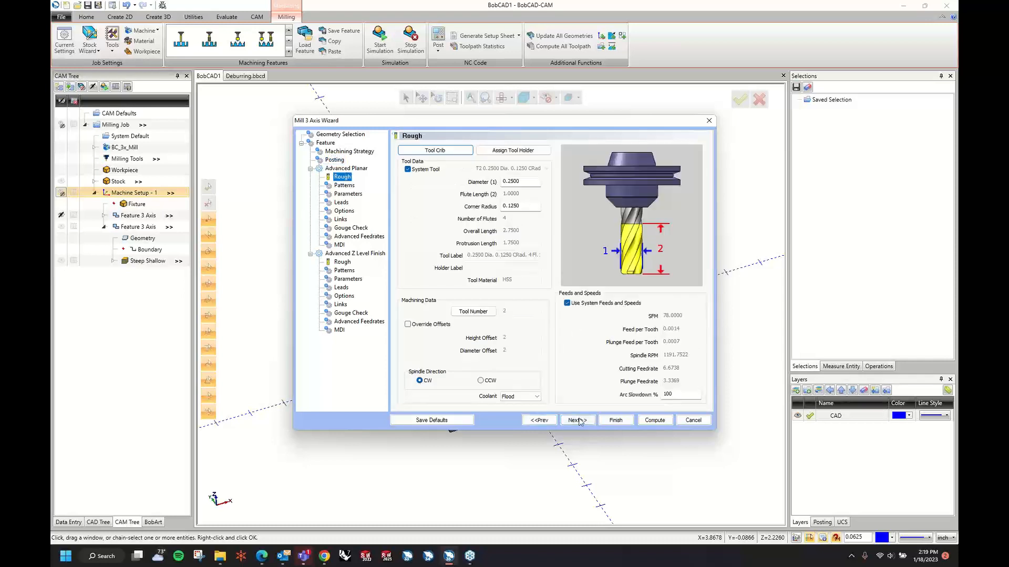
pyautogui.click(580, 420)
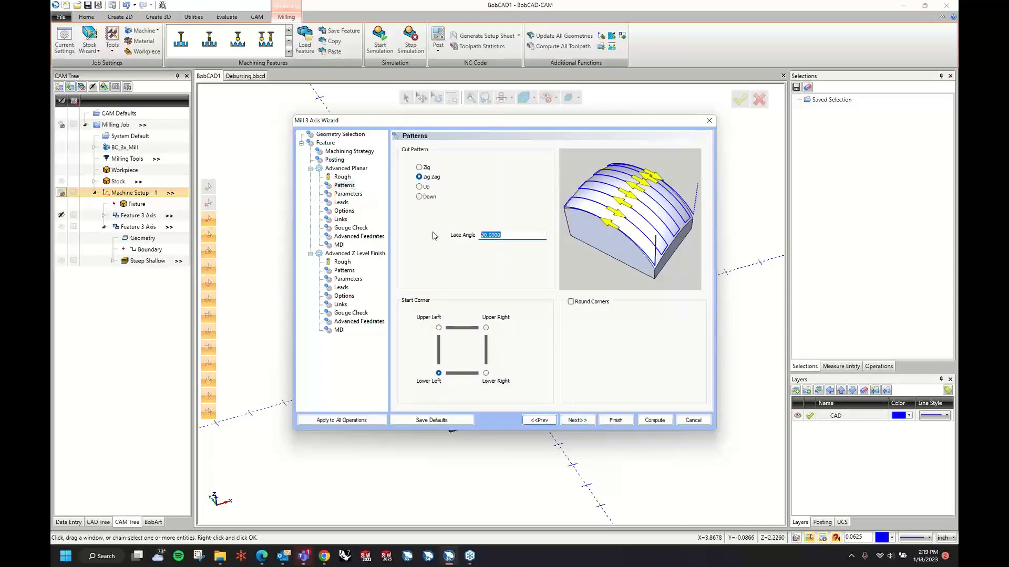
pyautogui.write('0')
pyautogui.press('Tab')
# Step: Set the standard stepover of the Advanced Planar operation to 0.03
pyautogui.click(576, 421)
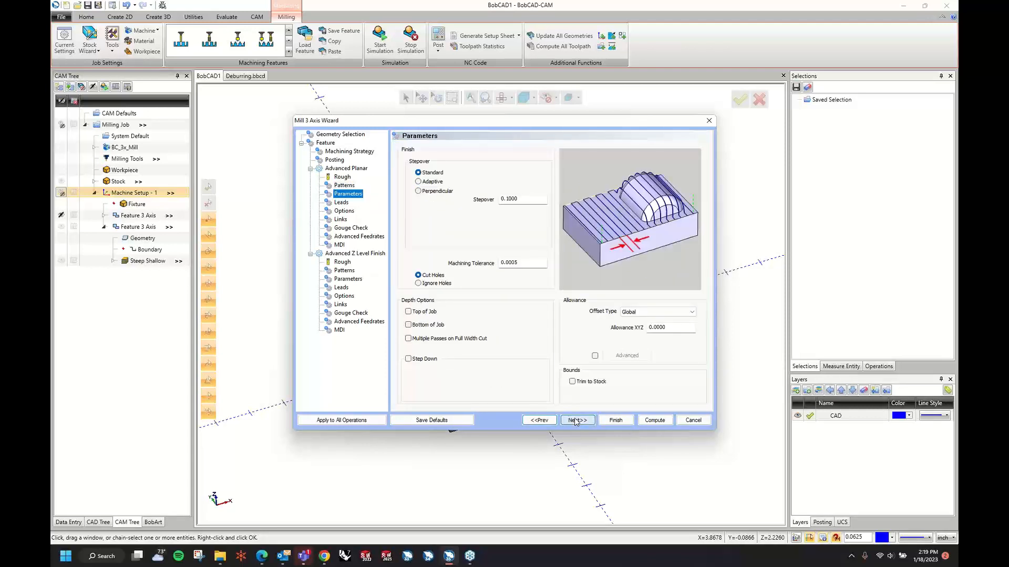
pyautogui.doubleClick(525, 200)
pyautogui.write('.03')
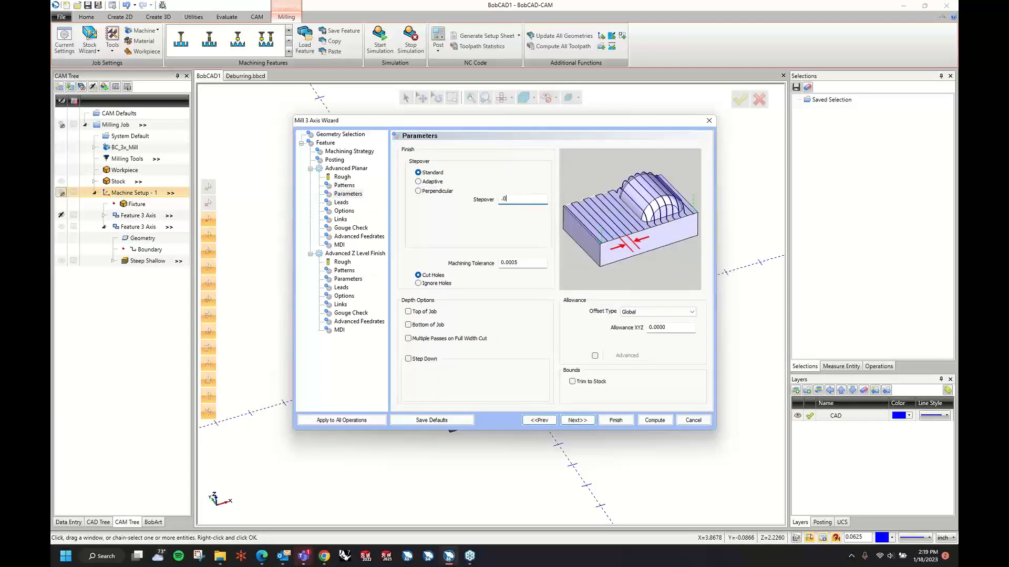
pyautogui.press('Tab')
# Step: Limit the Advanced Planar operation with an angle range whose end angle is 45
pyautogui.click(577, 420)
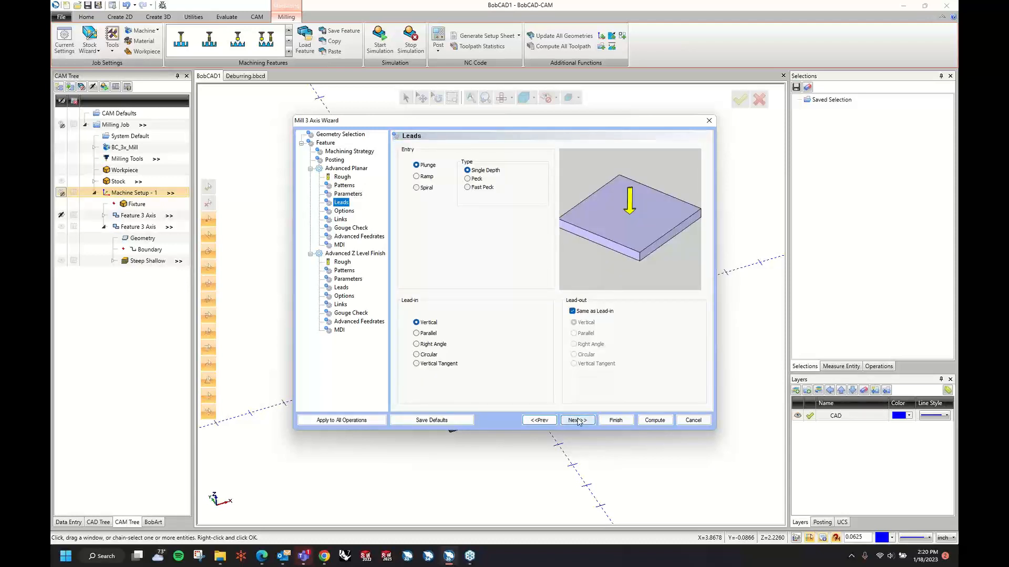
pyautogui.click(578, 420)
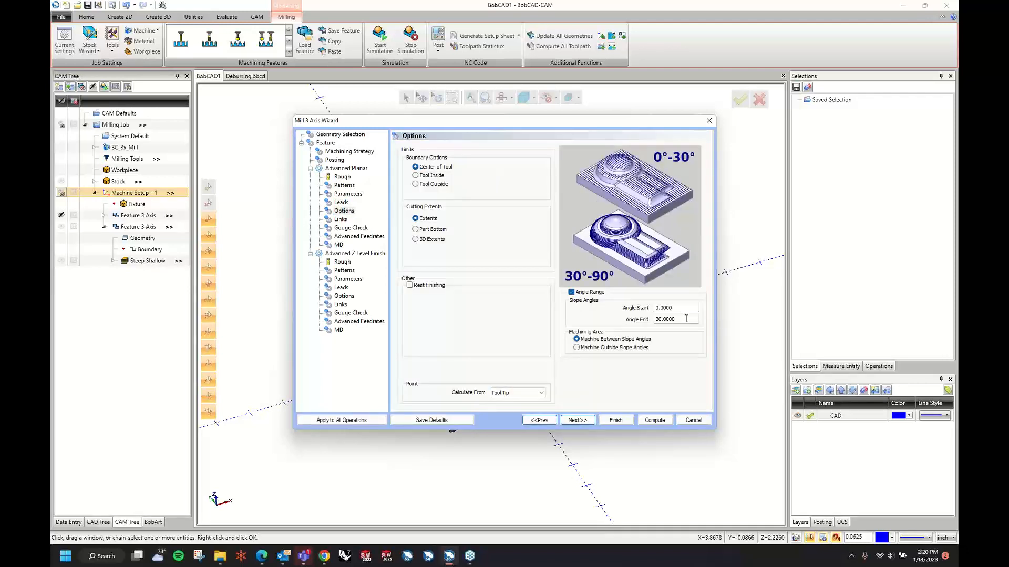
pyautogui.doubleClick(685, 319)
pyautogui.write('45')
pyautogui.press('Tab')
# Step: Keep the remaining Advanced Planar settings and the tool, and set the Advanced Z Level Finish constant depth to 0.03
pyautogui.click(579, 422)
pyautogui.click(581, 423)
pyautogui.click(581, 421)
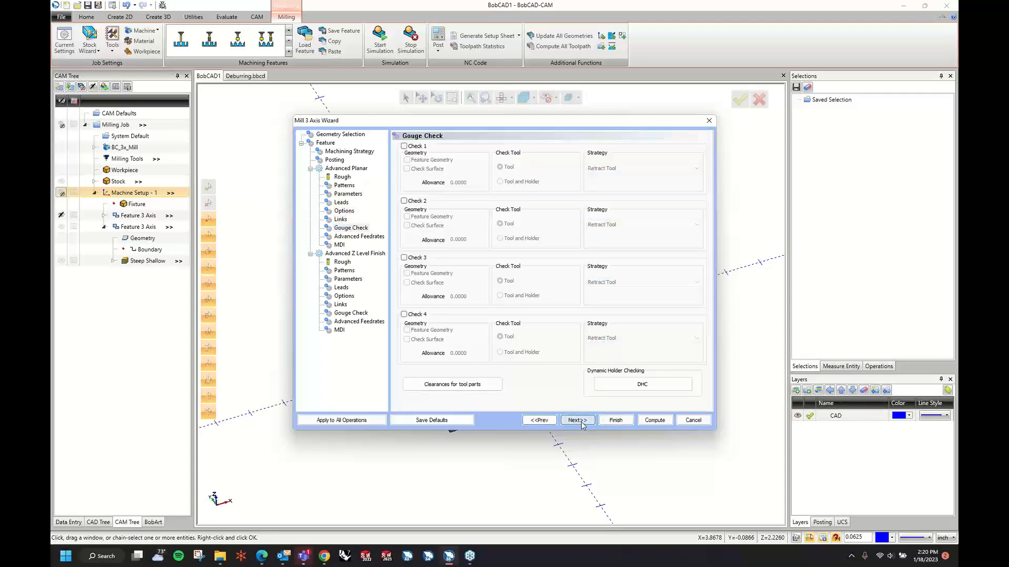
pyautogui.click(581, 421)
pyautogui.click(581, 421)
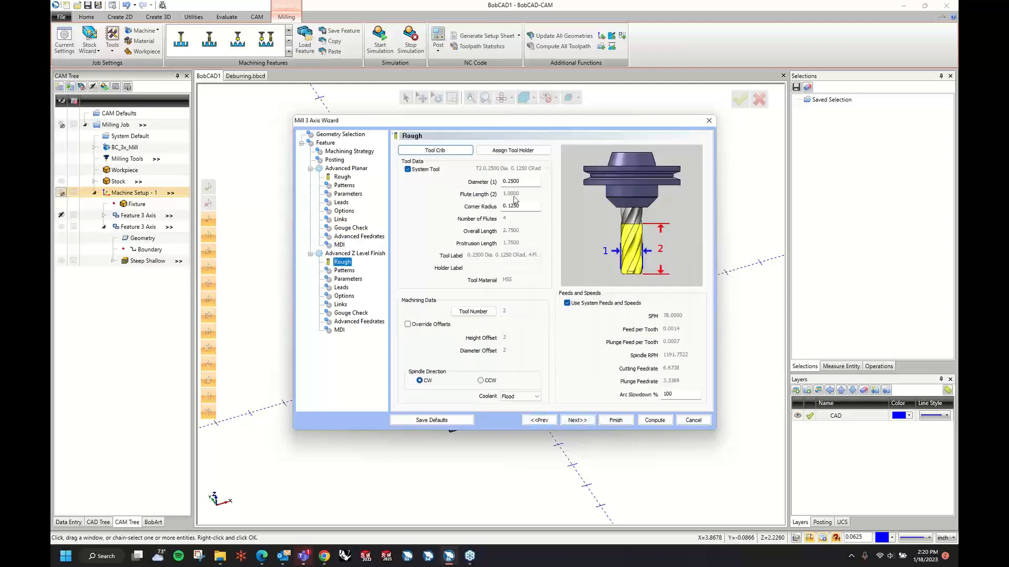
pyautogui.click(577, 422)
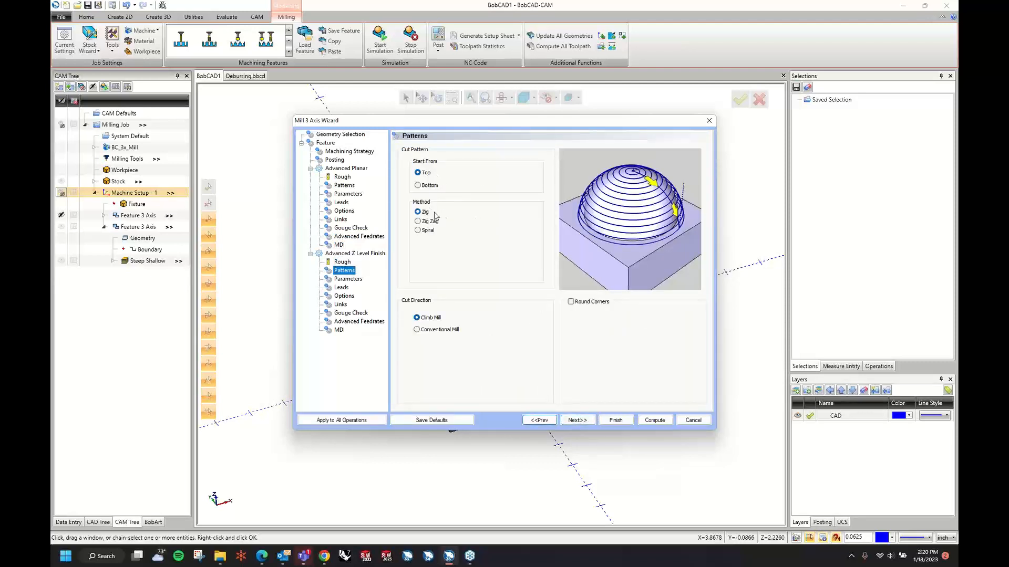
pyautogui.click(577, 422)
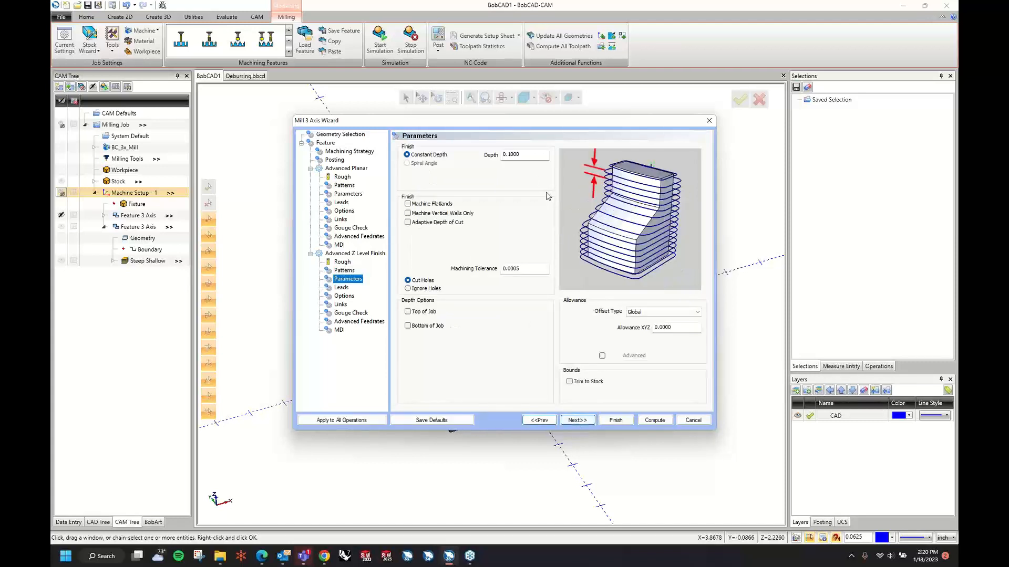
pyautogui.doubleClick(521, 154)
pyautogui.write('.03')
pyautogui.press('Tab')
# Step: Enable the angle range for Advanced Z Level Finish, with slope angles from 45 to 90
pyautogui.click(576, 422)
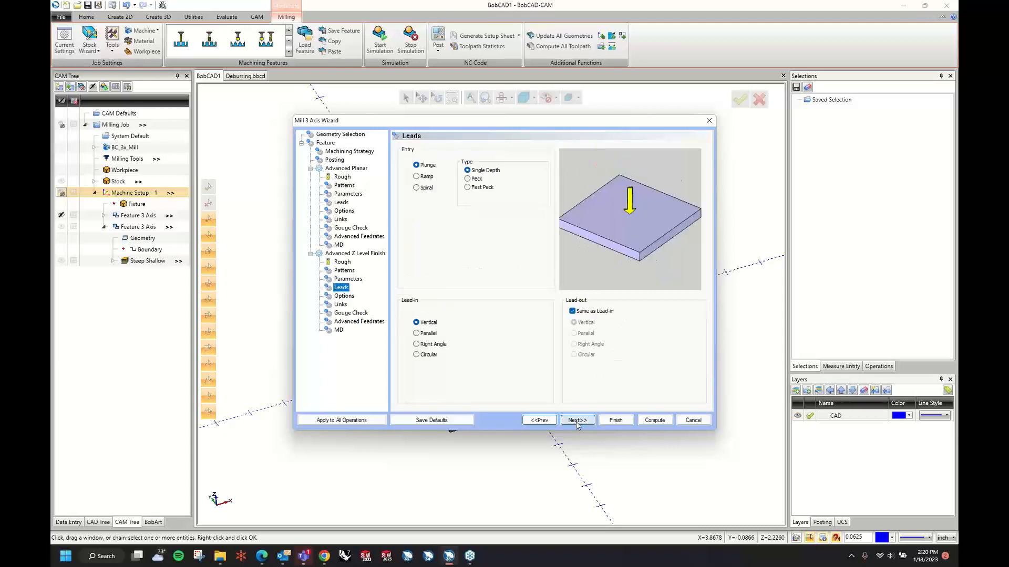
pyautogui.click(576, 421)
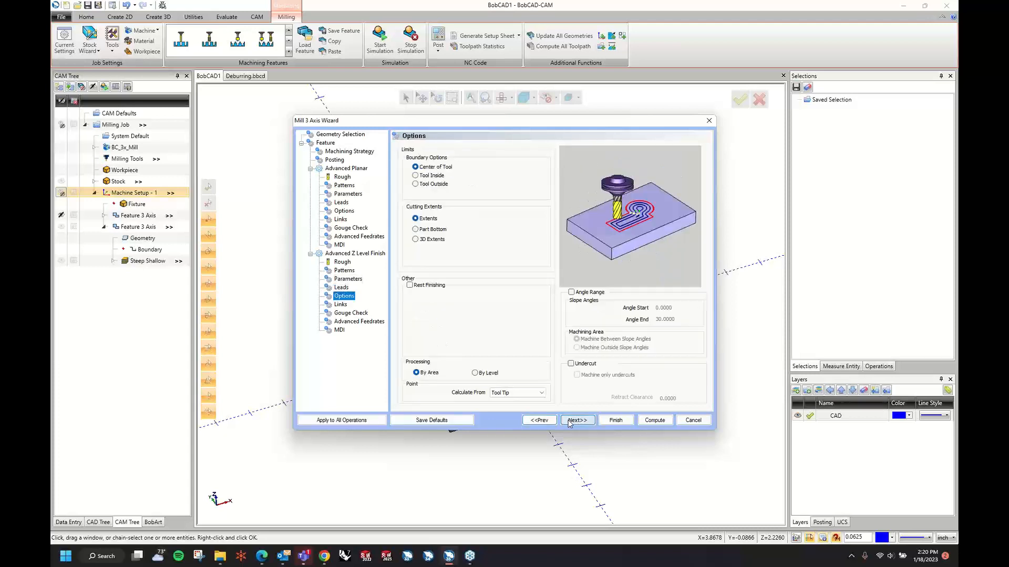
pyautogui.click(571, 293)
pyautogui.click(676, 308)
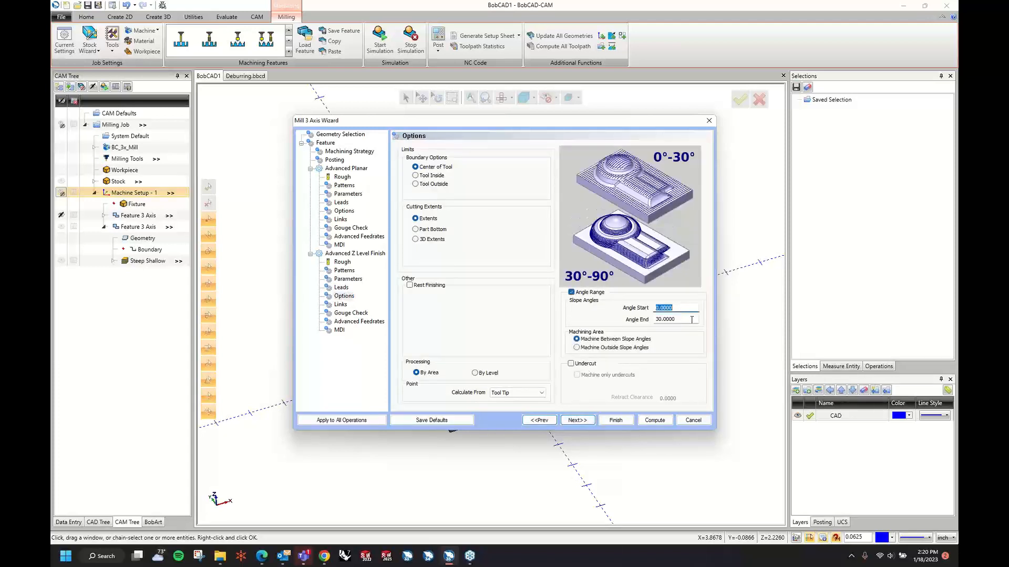
pyautogui.write('45')
pyautogui.press('Tab')
pyautogui.write('9')
pyautogui.press('Tab')
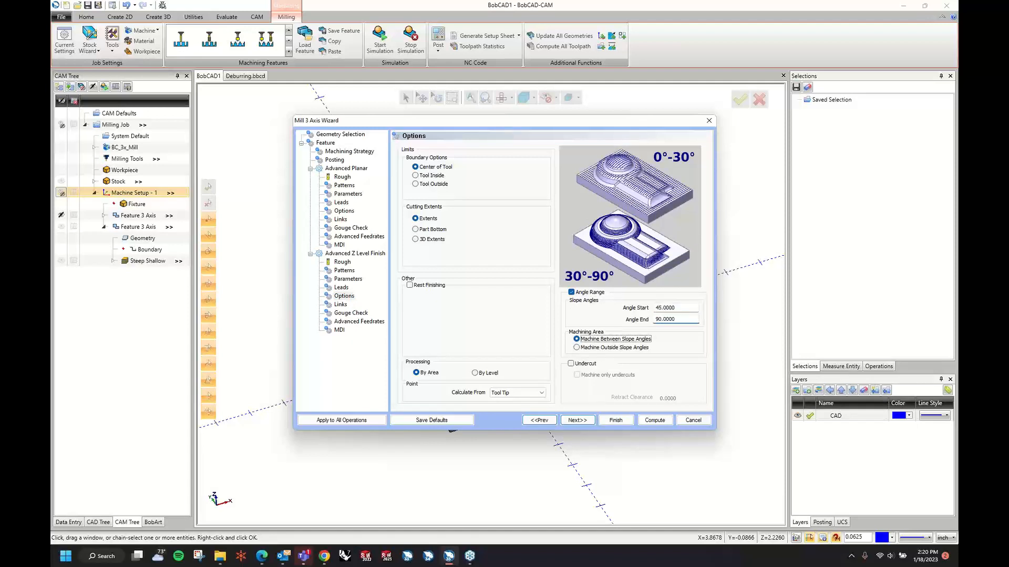
# Step: Go through the links, gouge check and feedrate settings unchanged and compute the feature's toolpaths
pyautogui.click(576, 422)
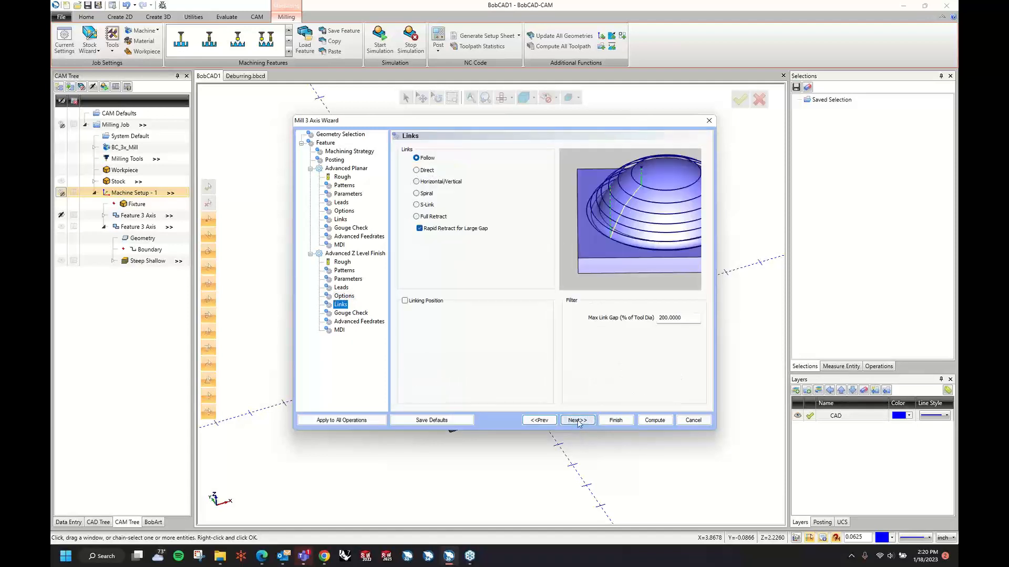
pyautogui.click(577, 421)
pyautogui.click(576, 420)
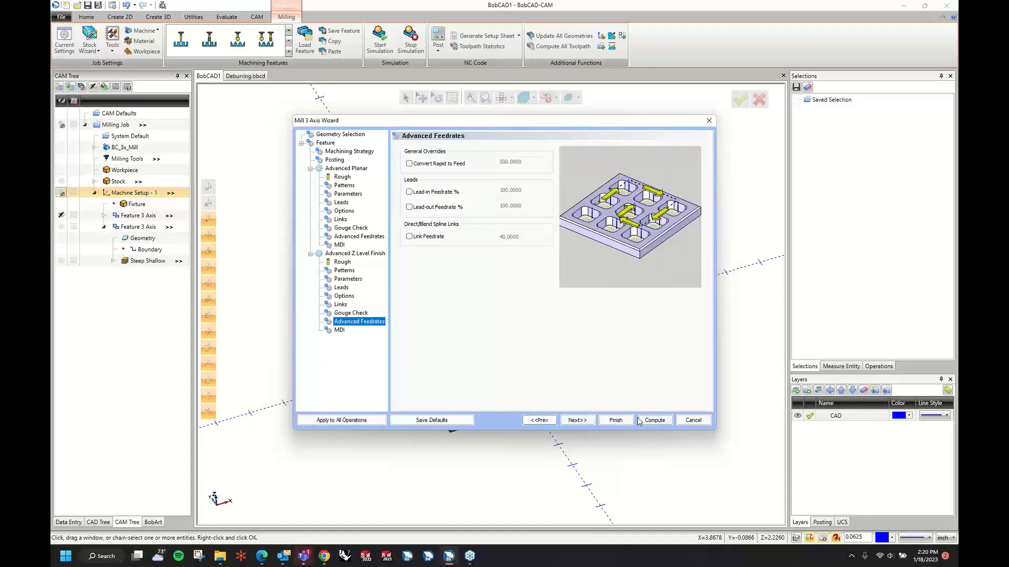
pyautogui.click(653, 420)
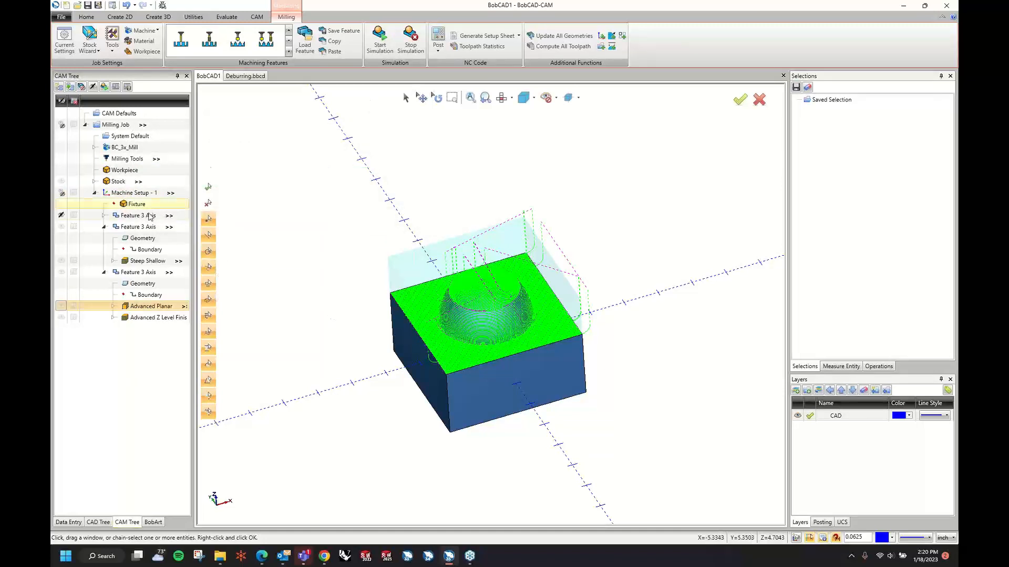
# Step: Toggle the display of the new Mill 3 Axis feature's toolpaths and examine the passes over the dome from several angles
pyautogui.click(64, 276)
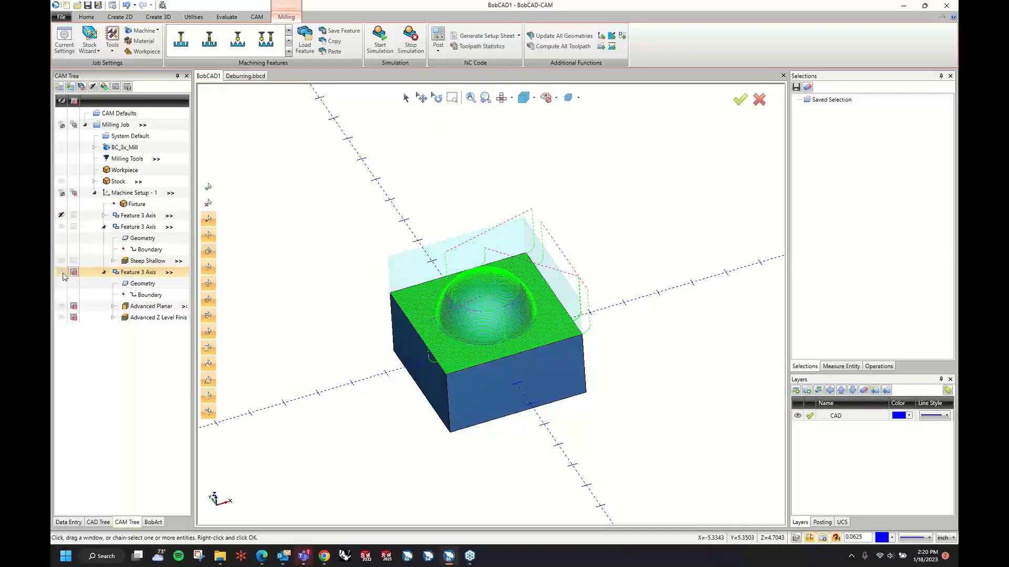
pyautogui.scroll(5, 484, 311)
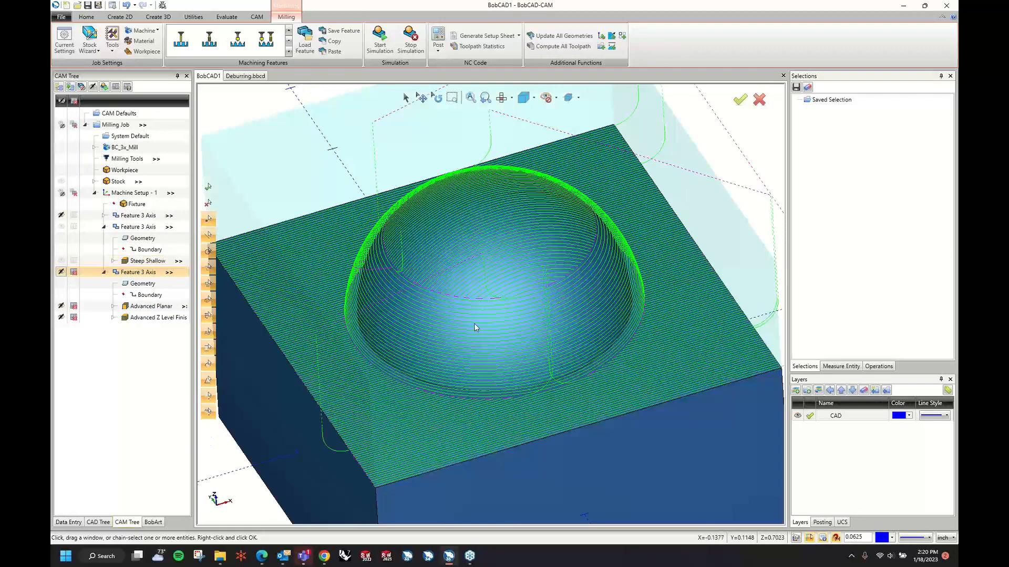
pyautogui.moveTo(495, 311); pyautogui.dragTo(395, 297, button='middle')
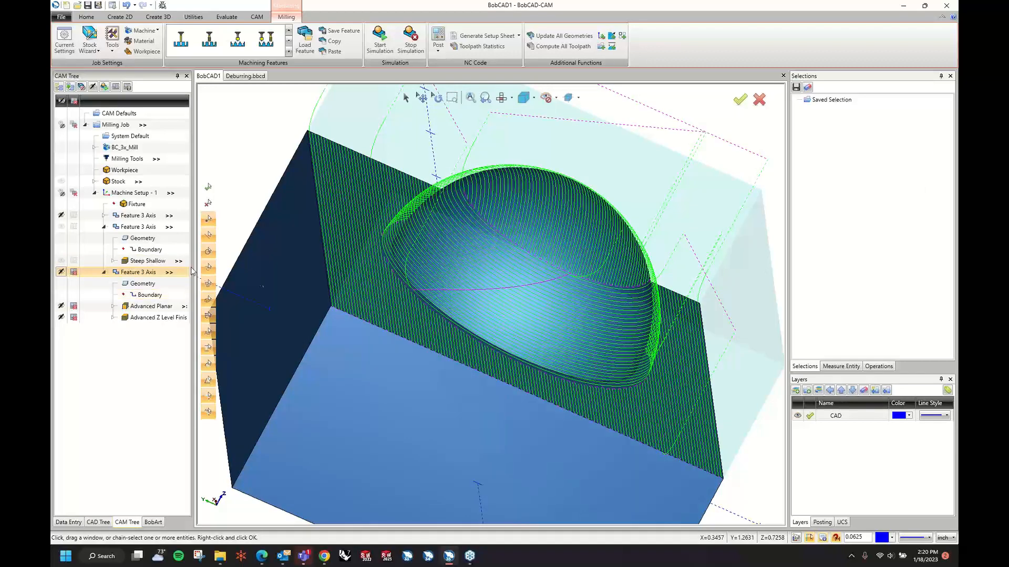
pyautogui.moveTo(332, 253); pyautogui.dragTo(351, 316, button='middle')
pyautogui.moveTo(401, 263); pyautogui.dragTo(555, 237, button='middle')
# Step: Enable the linking position in Advanced Z Level Finish with subsequent passes shifted by 0.1, then recompute and inspect the links
pyautogui.rightClick(154, 318)
pyautogui.scroll(5, 556, 235)
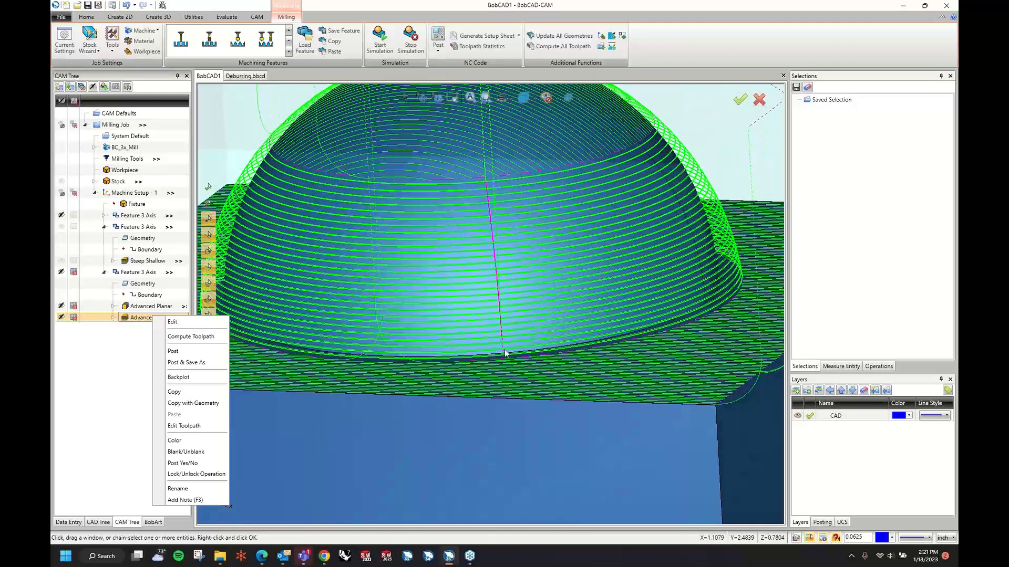
pyautogui.click(169, 326)
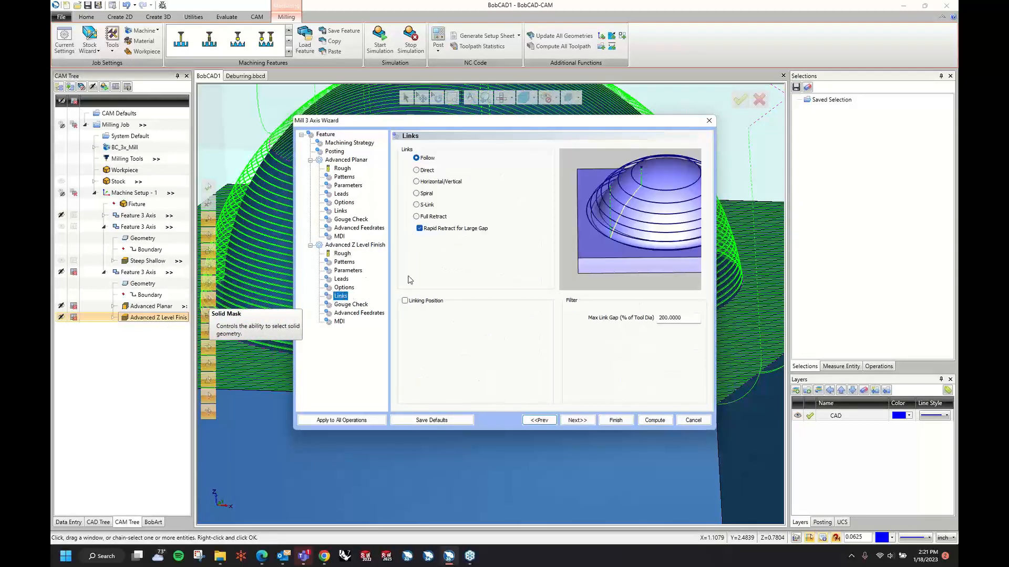
pyautogui.click(405, 301)
pyautogui.click(535, 314)
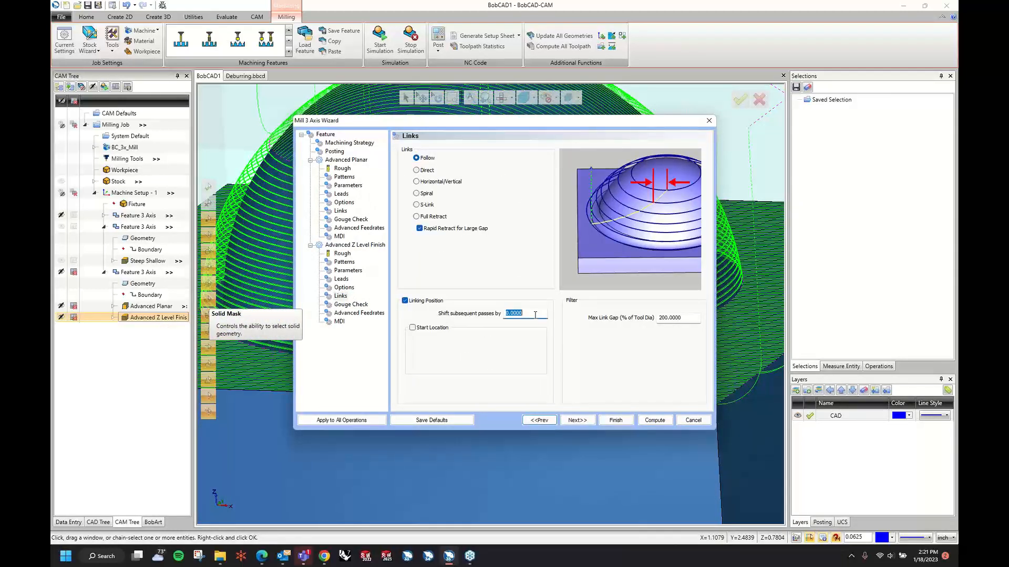
pyautogui.write('.')
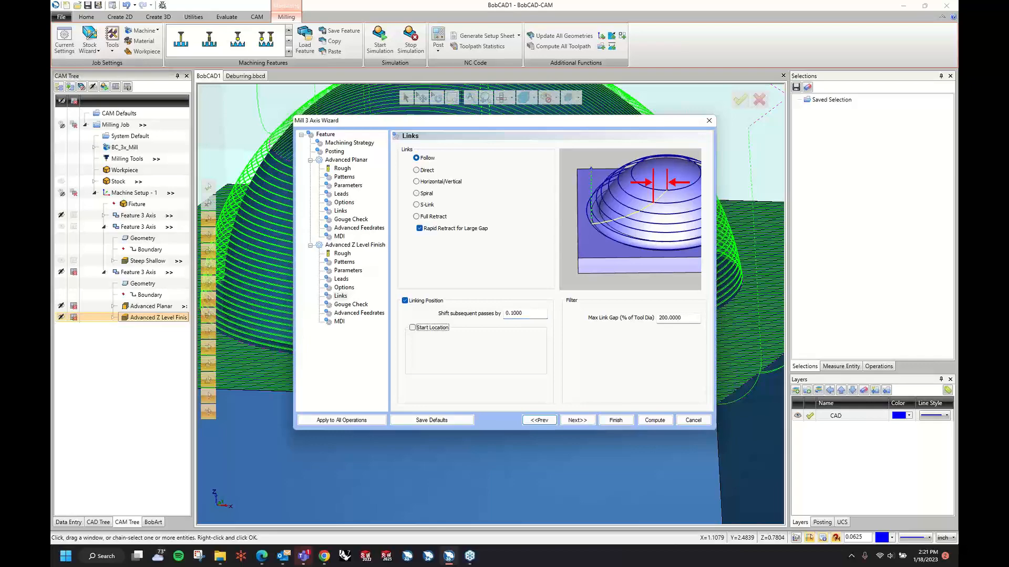
pyautogui.click(658, 419)
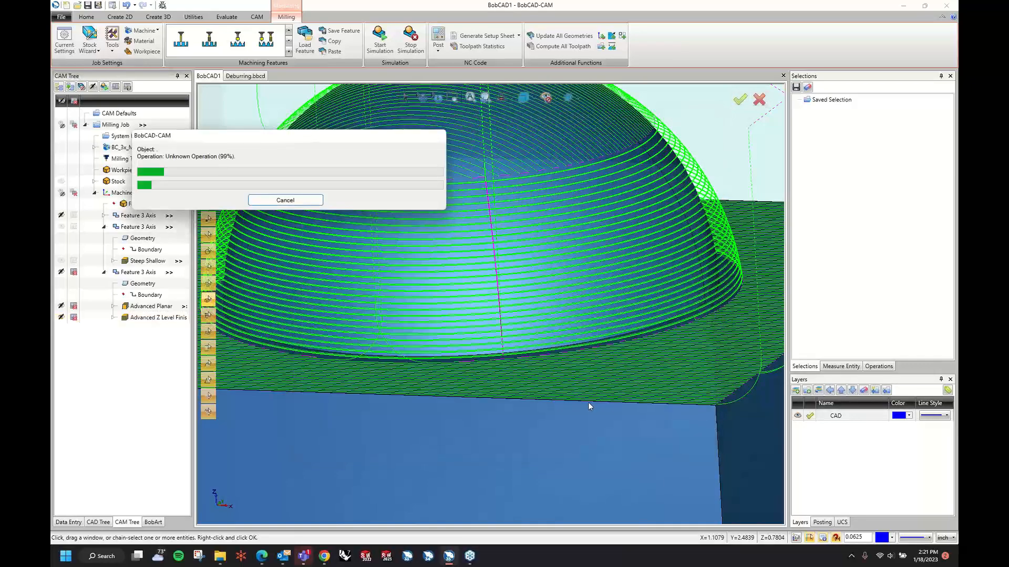
pyautogui.moveTo(244, 325); pyautogui.dragTo(598, 215, button='middle')
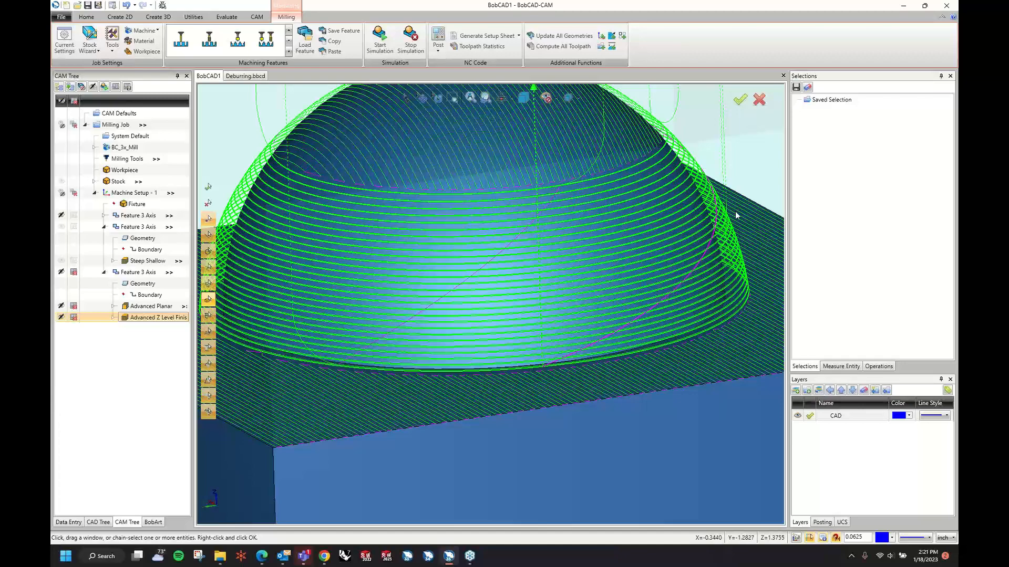
pyautogui.moveTo(735, 211); pyautogui.dragTo(670, 226, button='middle')
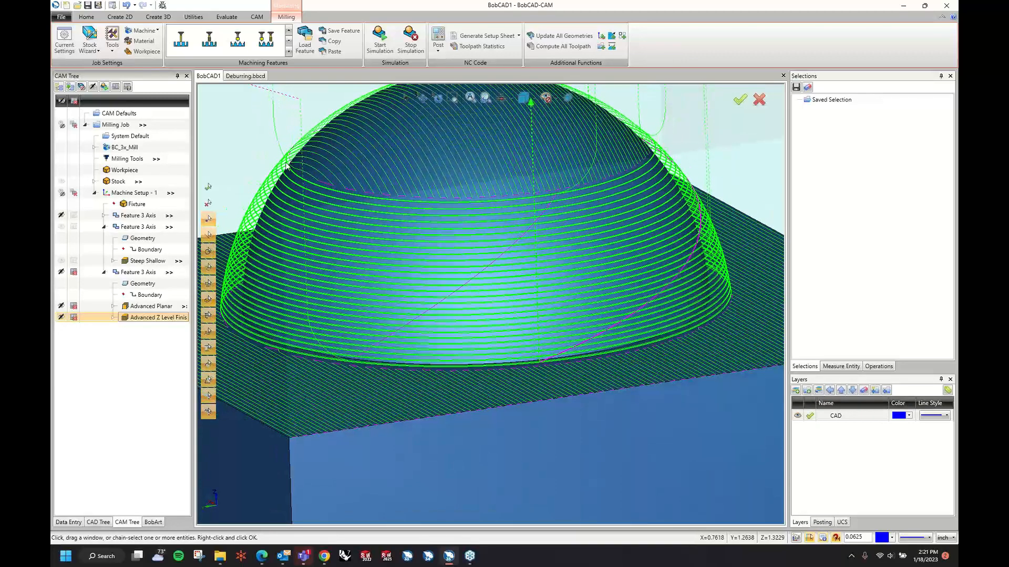
# Step: Start the machine simulation, skip ahead to the Steep Shallow operation and run it to the end
pyautogui.click(378, 35)
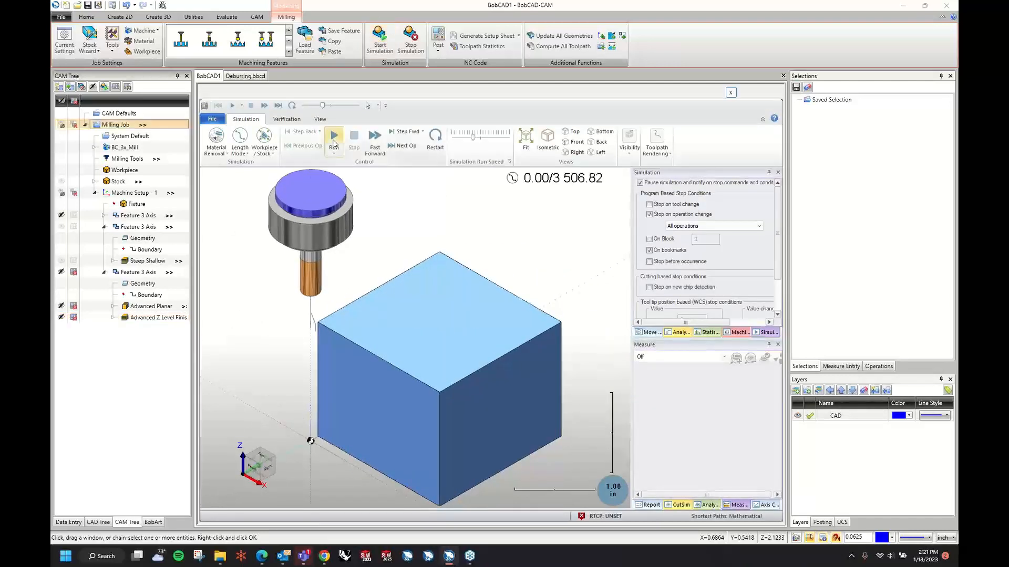
pyautogui.click(334, 138)
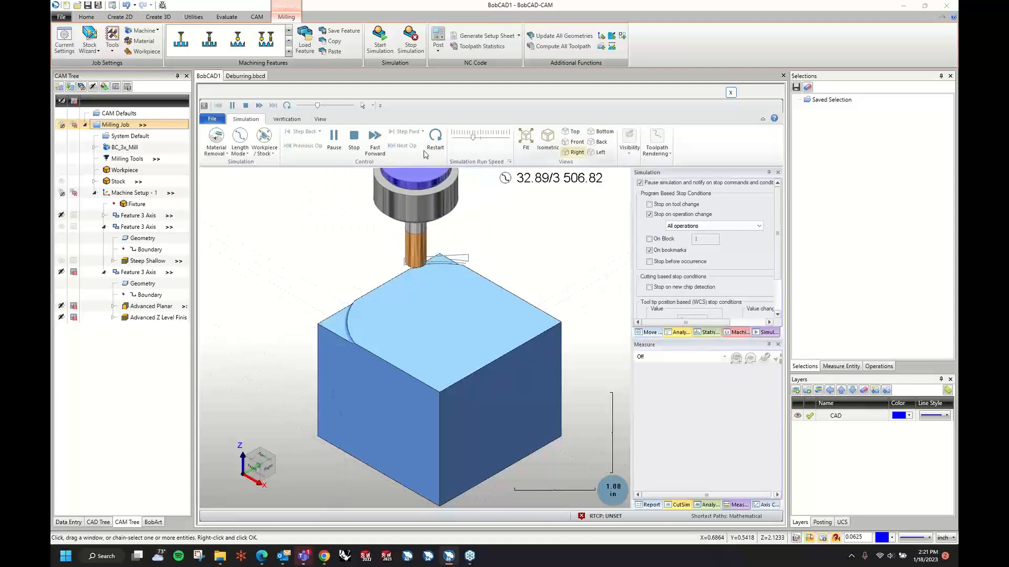
pyautogui.click(335, 138)
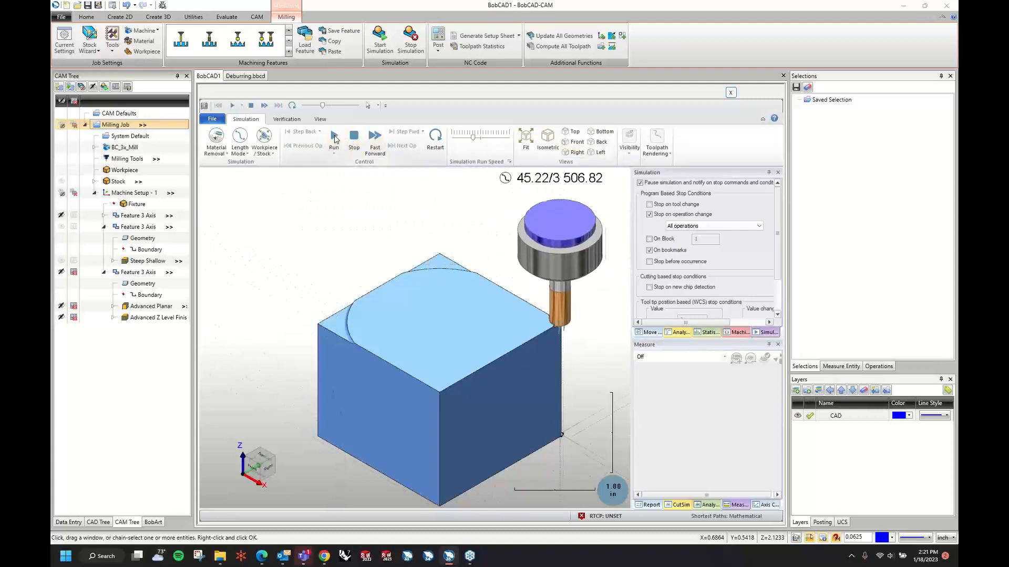
pyautogui.click(651, 332)
pyautogui.click(661, 192)
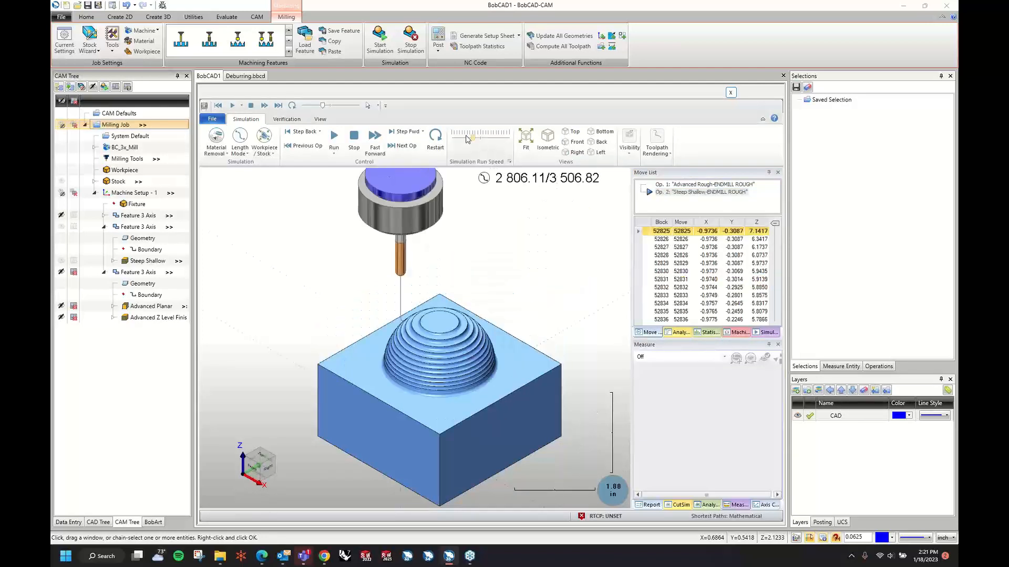
pyautogui.click(334, 140)
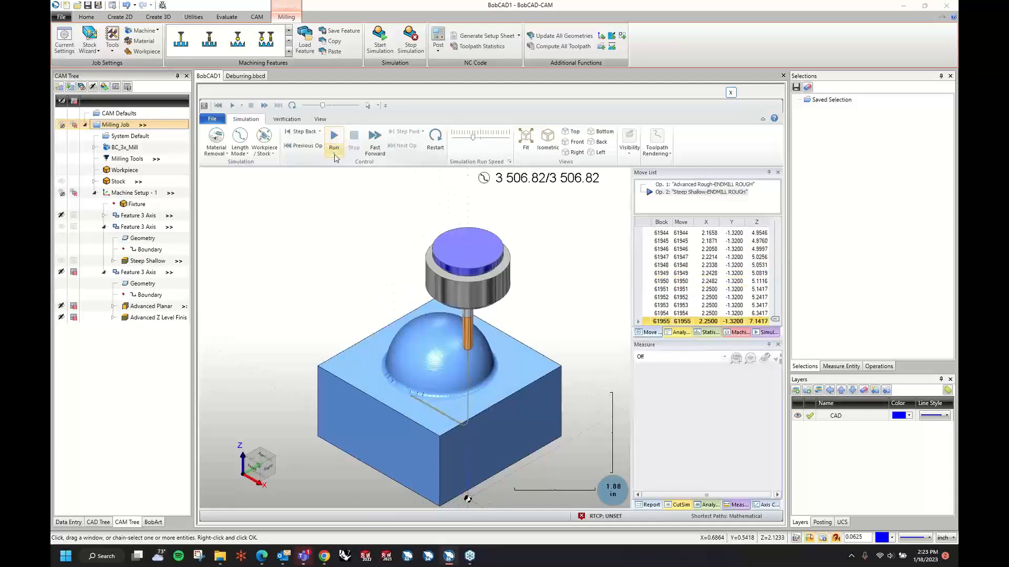
# Step: Examine the simulated Steep Shallow finish on the dome and around its base from a closer angle
pyautogui.moveTo(444, 373); pyautogui.dragTo(455, 339, button='middle')
pyautogui.scroll(2, 462, 377)
pyautogui.scroll(4, 455, 339)
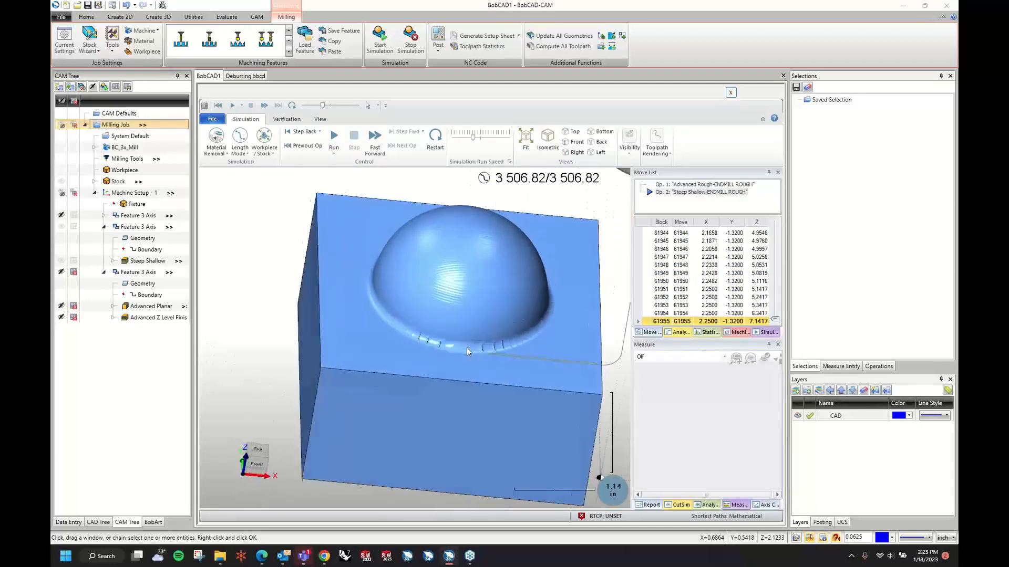
pyautogui.scroll(-2, 524, 329)
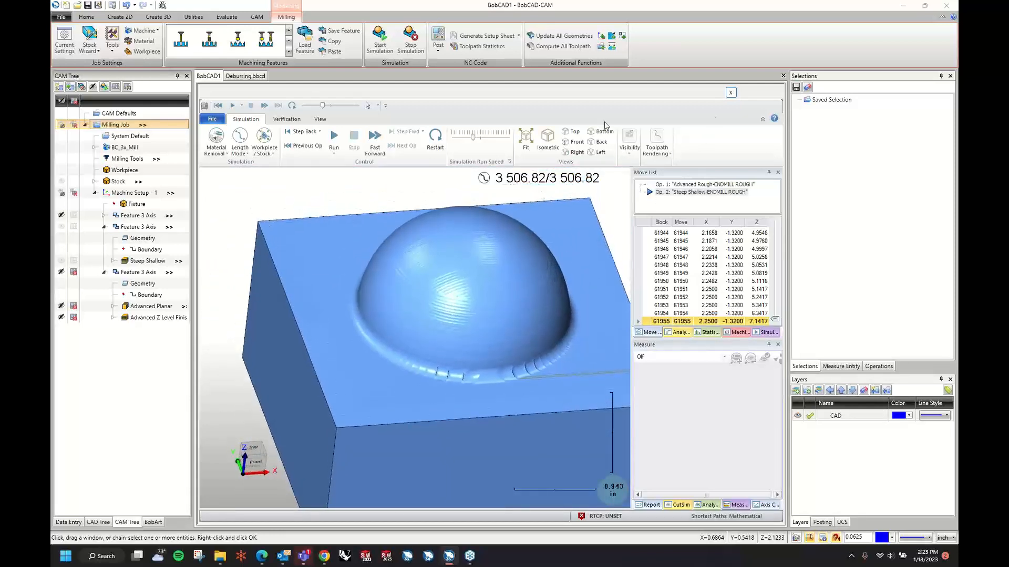
# Step: Exclude the Steep Shallow feature from the output, include the Advanced Planar and Advanced Z Level Finish feature, and restart the simulation
pyautogui.click(65, 229)
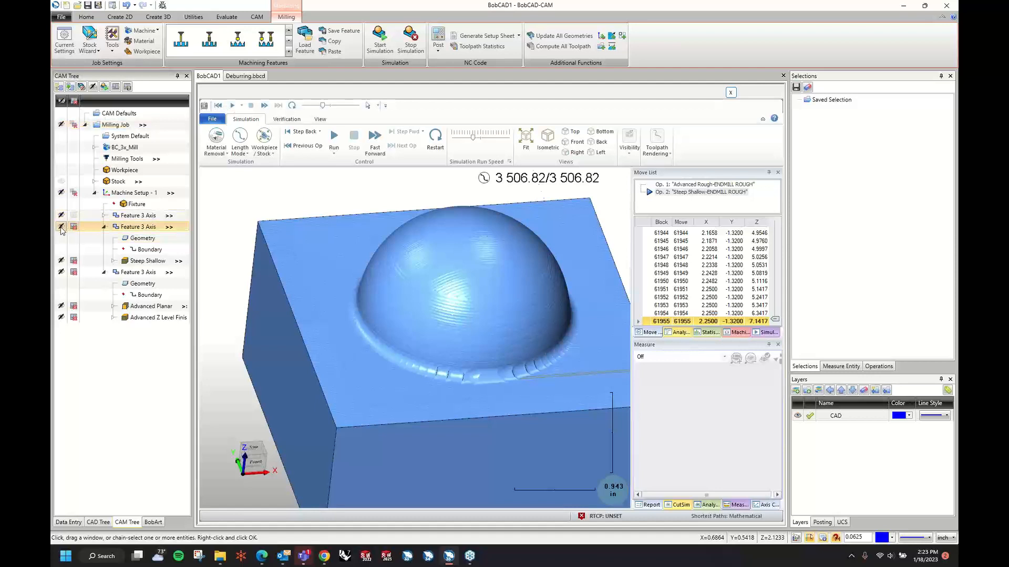
pyautogui.click(73, 273)
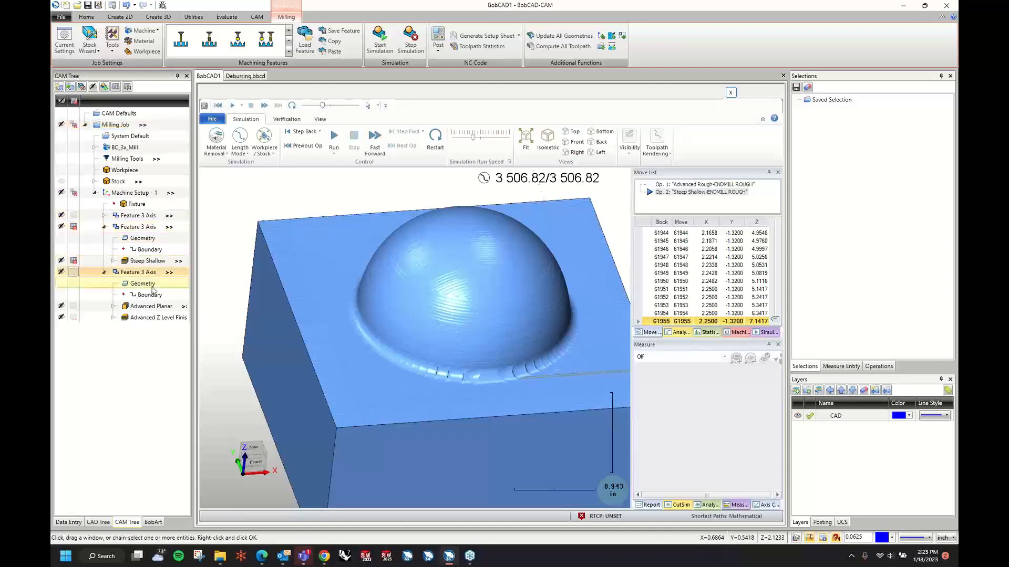
pyautogui.click(379, 38)
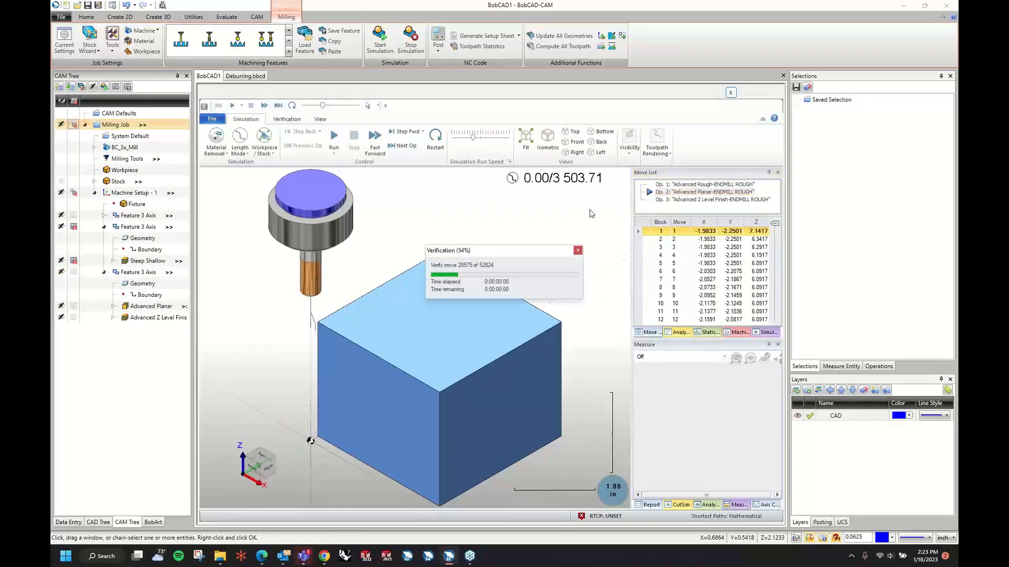
# Step: Run the Advanced Planar and Advanced Z Level Finish operations to the end, continuing past the stop at the operation change
pyautogui.click(340, 137)
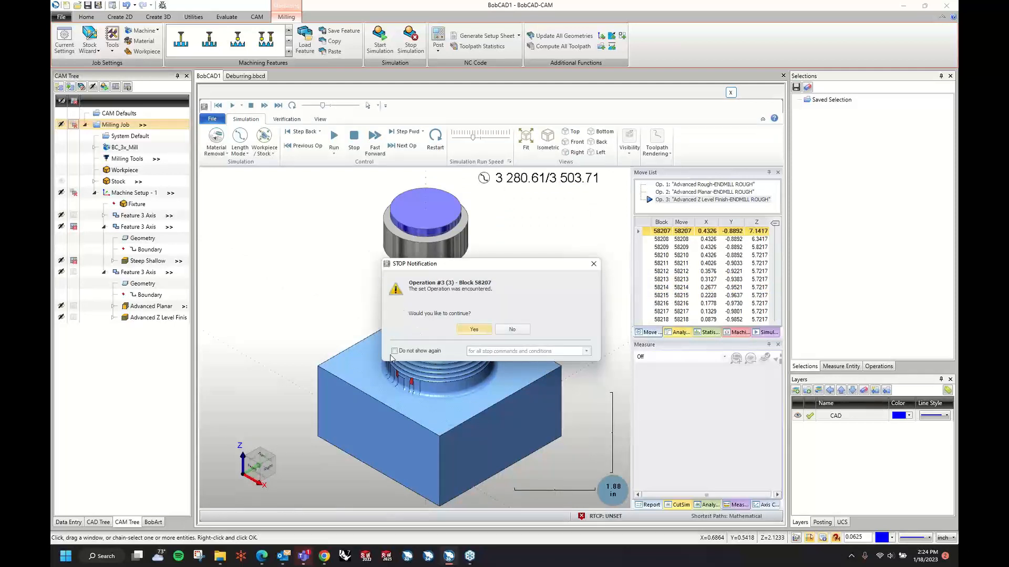
pyautogui.click(473, 330)
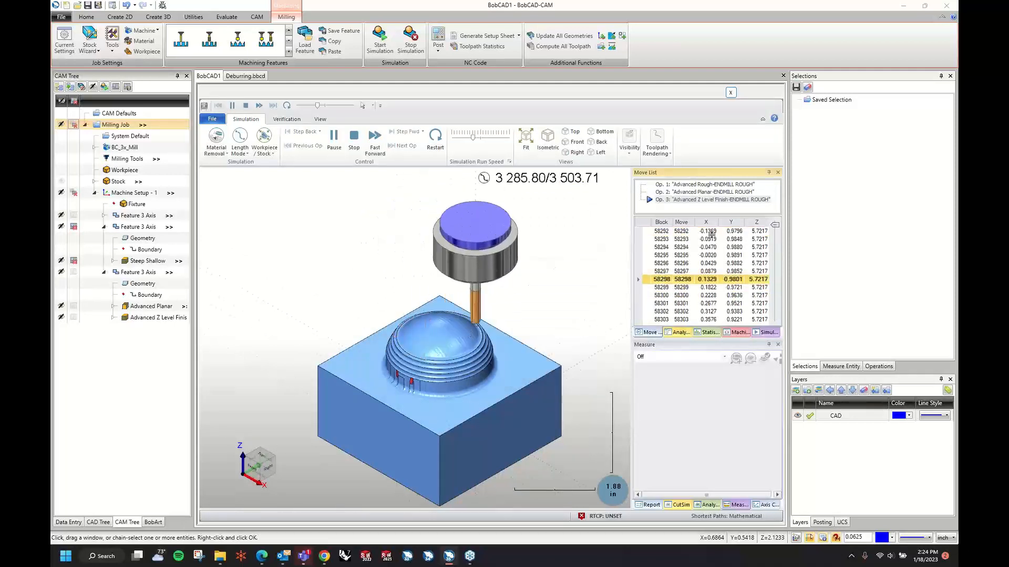
pyautogui.click(768, 333)
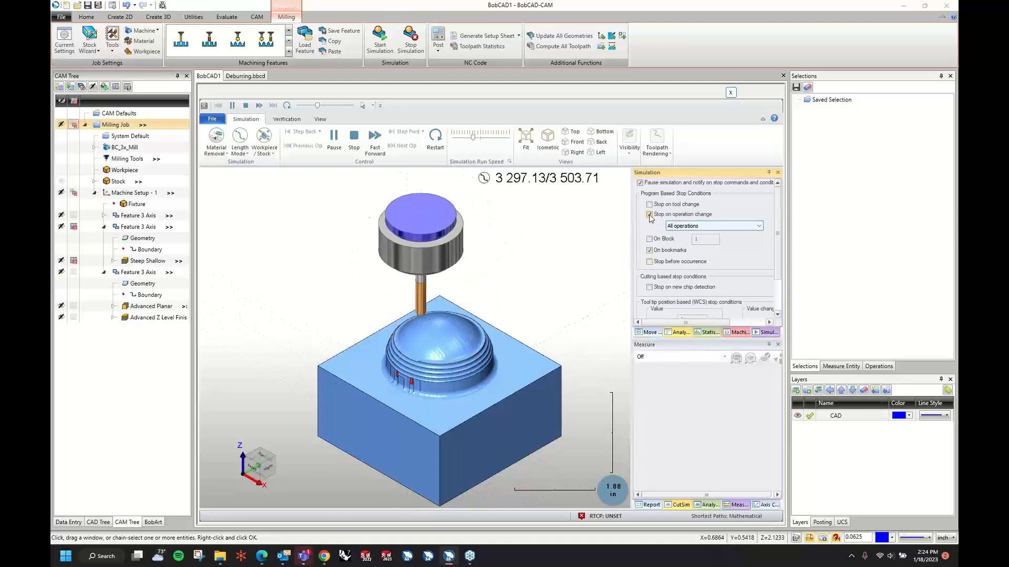
pyautogui.click(650, 333)
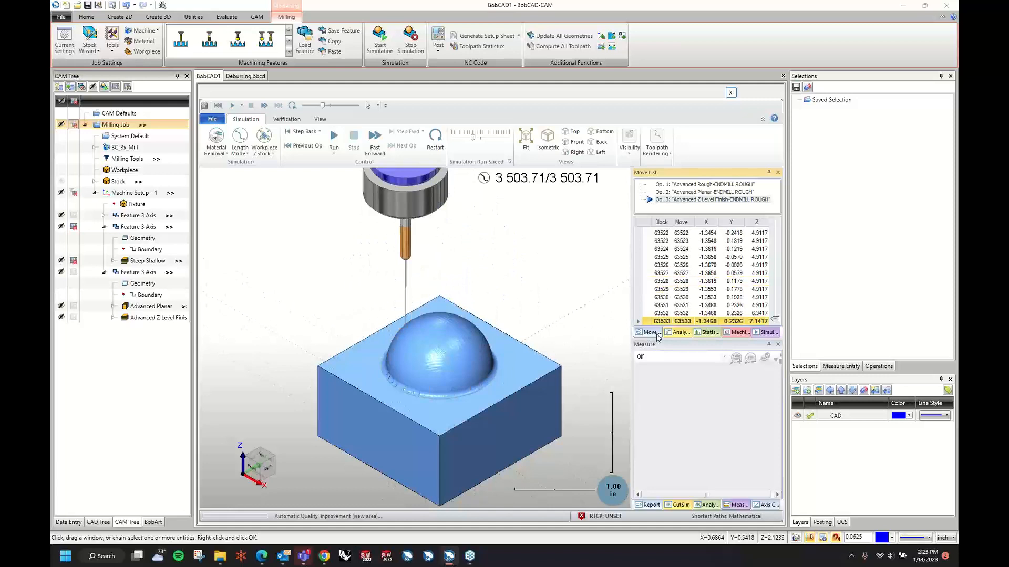
# Step: Examine the dome and its base as finished by Advanced Planar and Advanced Z Level Finish, and close the simulation
pyautogui.scroll(6, 445, 348)
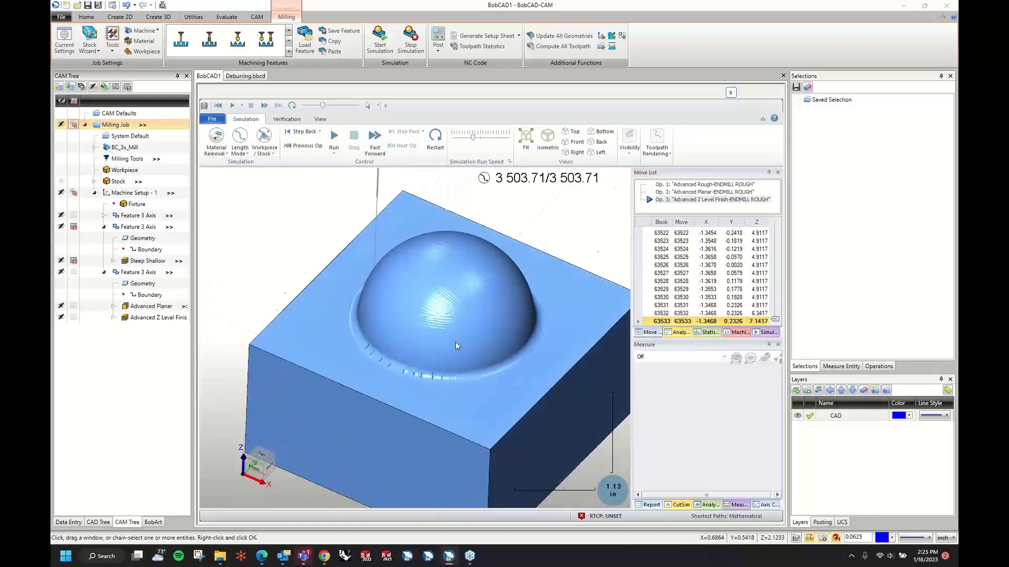
pyautogui.moveTo(455, 342); pyautogui.dragTo(455, 342, button='middle')
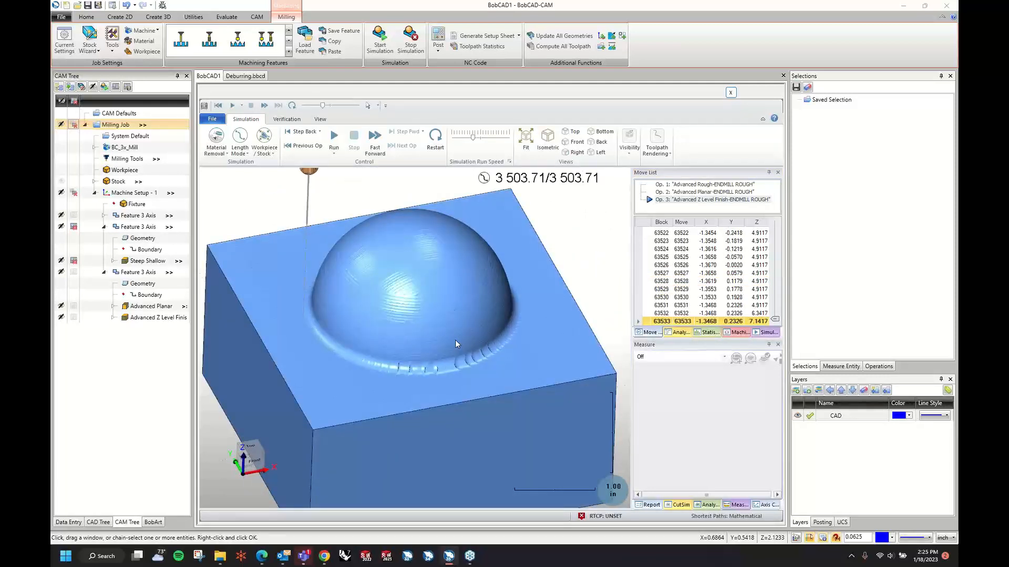
pyautogui.scroll(5, 452, 307)
pyautogui.scroll(-7, 452, 305)
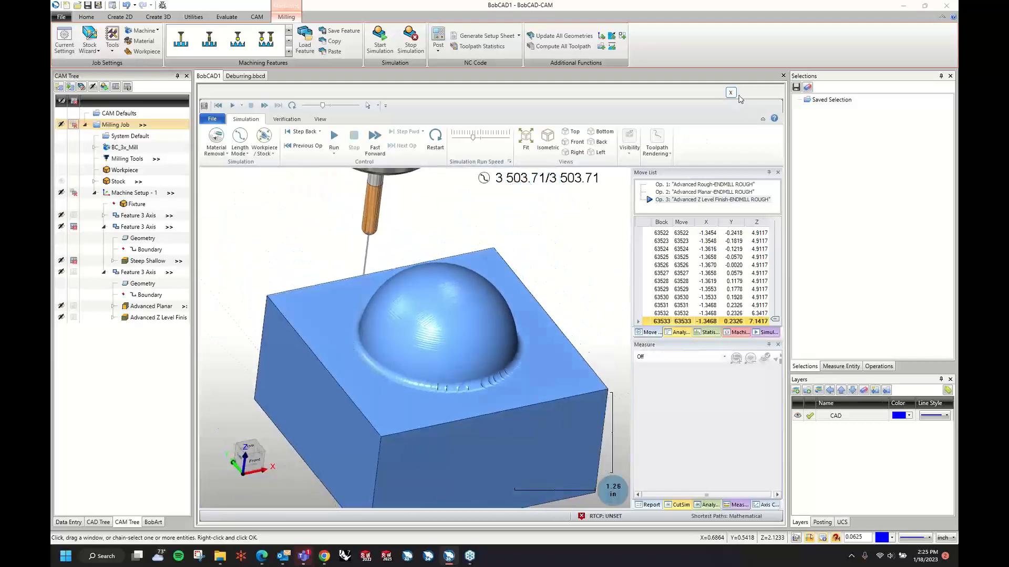
pyautogui.click(731, 93)
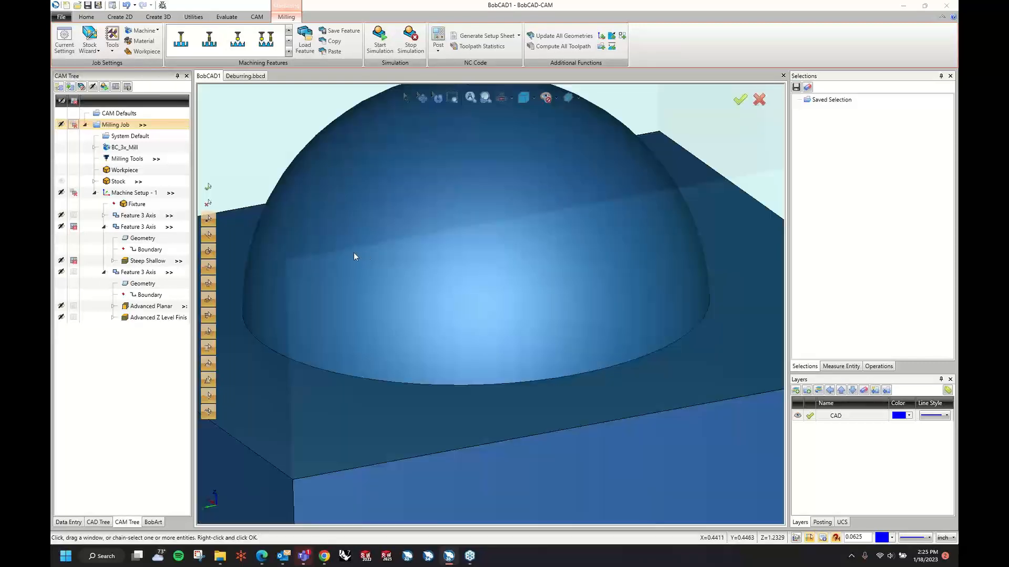
# Step: Edit the Steep Shallow operation and set its cut pattern strategy to Z Level + Equidistant
pyautogui.click(163, 263)
pyautogui.scroll(-3, 164, 263)
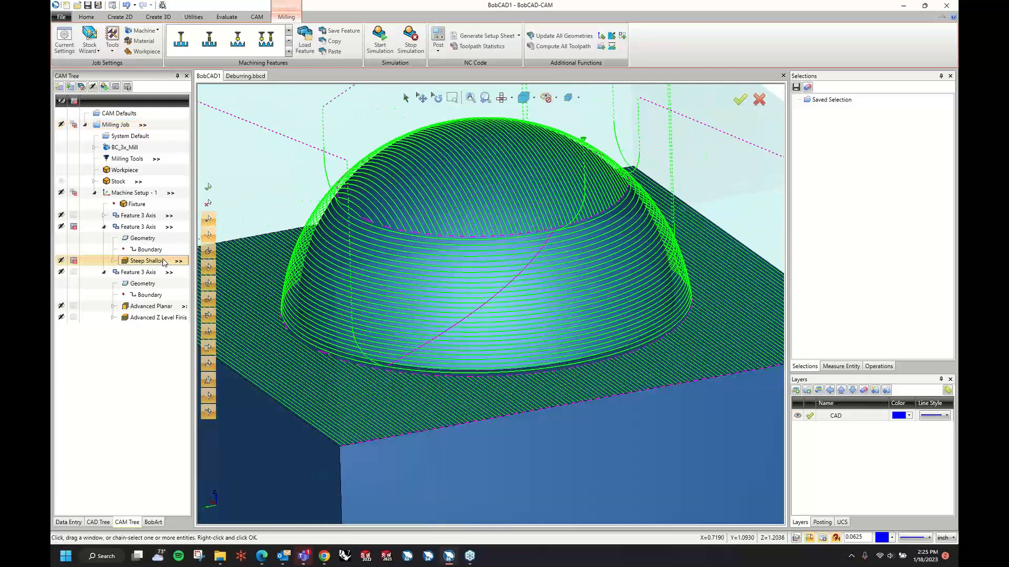
pyautogui.rightClick(163, 261)
pyautogui.click(175, 263)
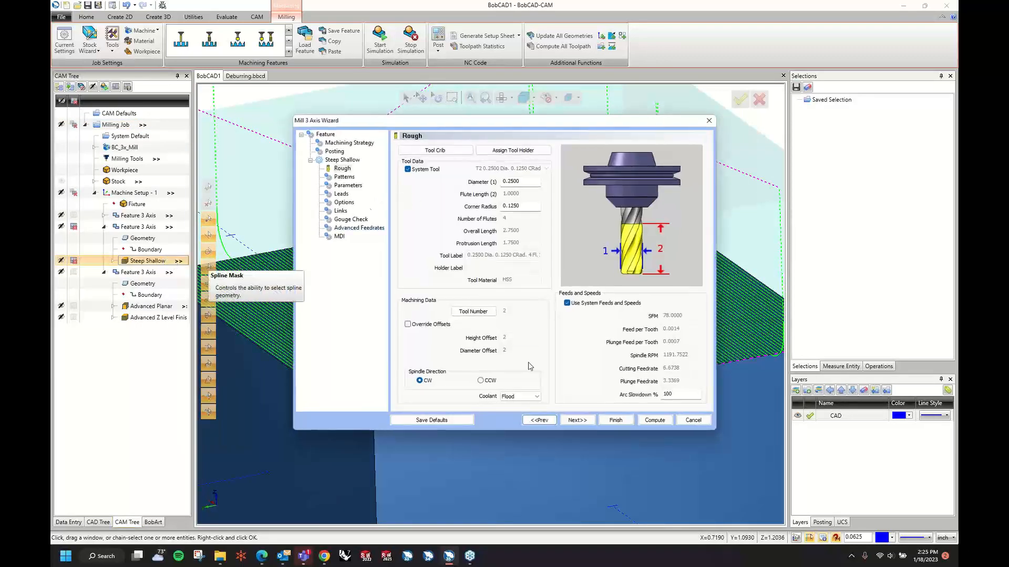
pyautogui.click(577, 421)
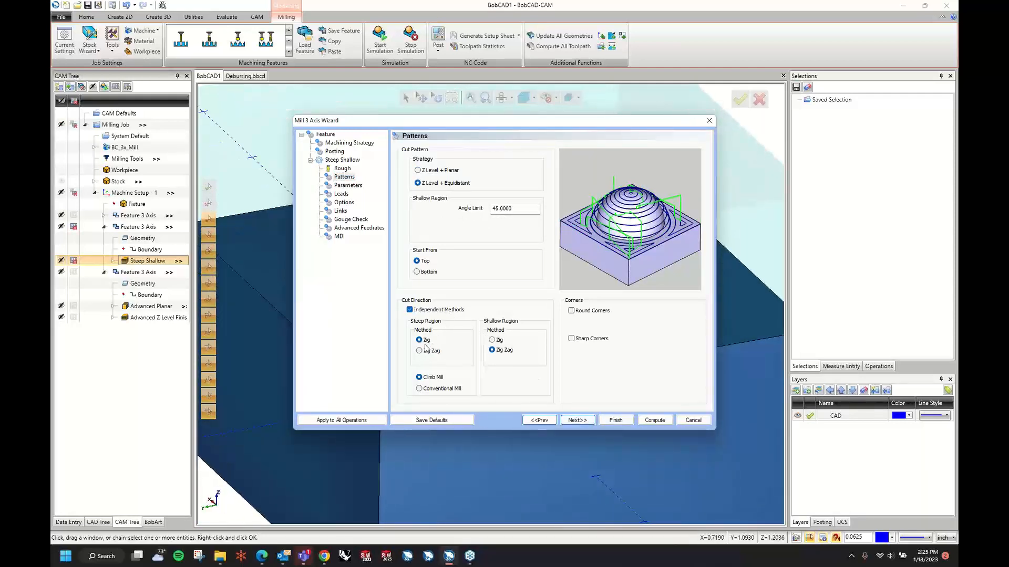
pyautogui.click(577, 421)
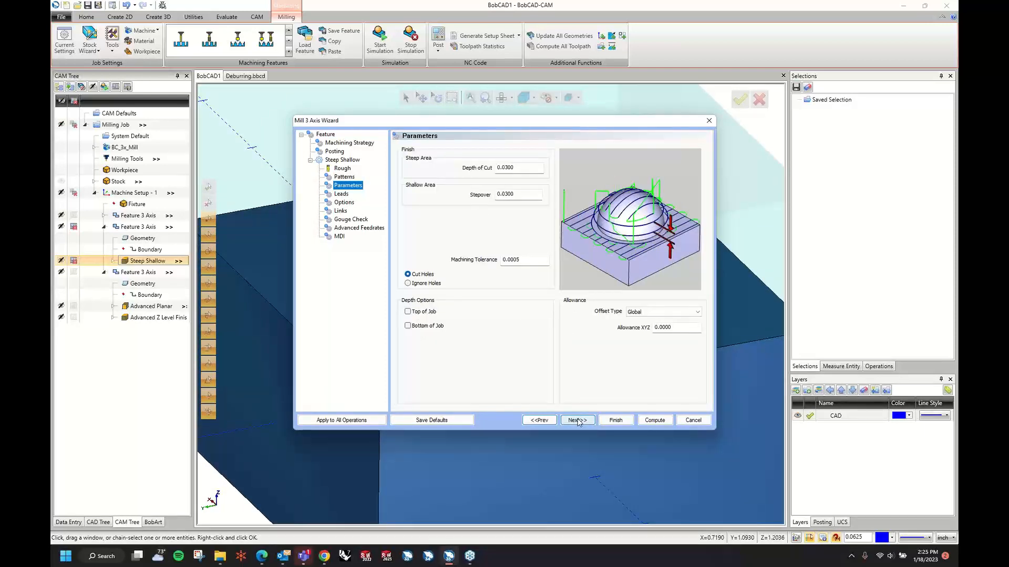
# Step: Keep the remaining Steep Shallow parameters, leads, links and gouge check settings and compute the toolpath
pyautogui.click(577, 421)
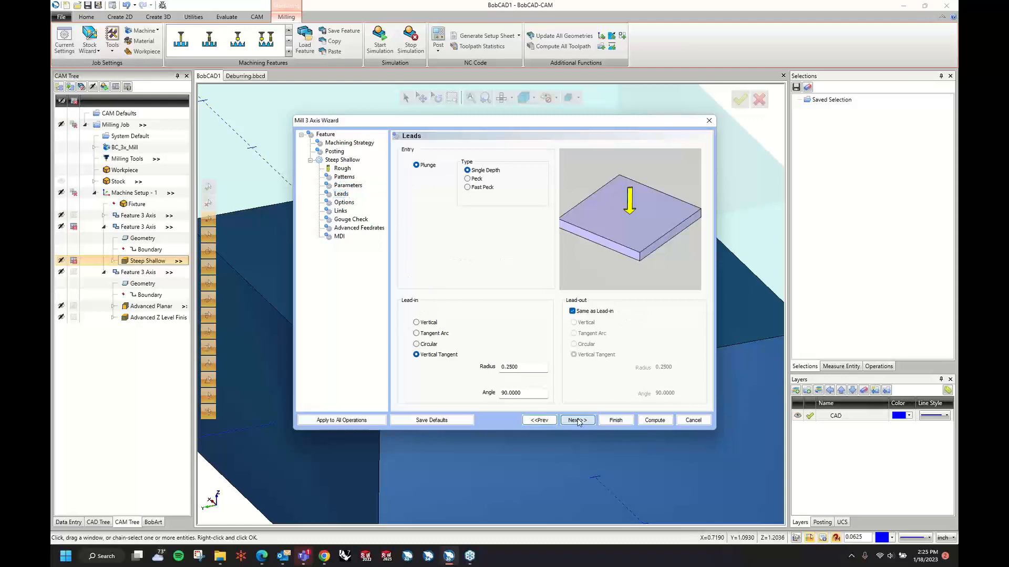
pyautogui.click(577, 421)
pyautogui.click(577, 421)
pyautogui.click(577, 421)
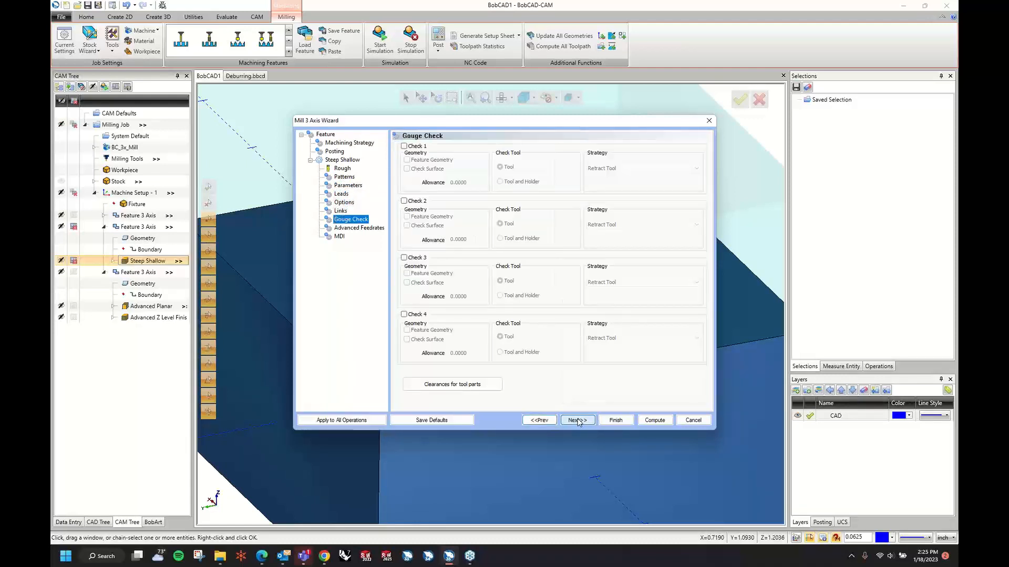
pyautogui.click(577, 421)
pyautogui.click(653, 420)
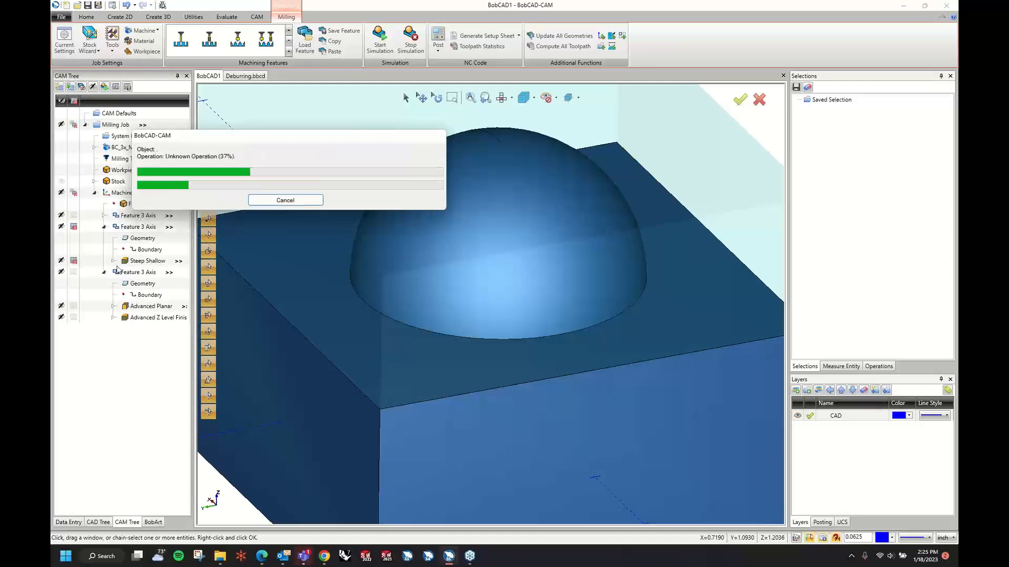
# Step: Exclude the Advanced Planar and Advanced Z Level Finish feature from the output and inspect the recomputed Steep Shallow toolpath
pyautogui.click(74, 261)
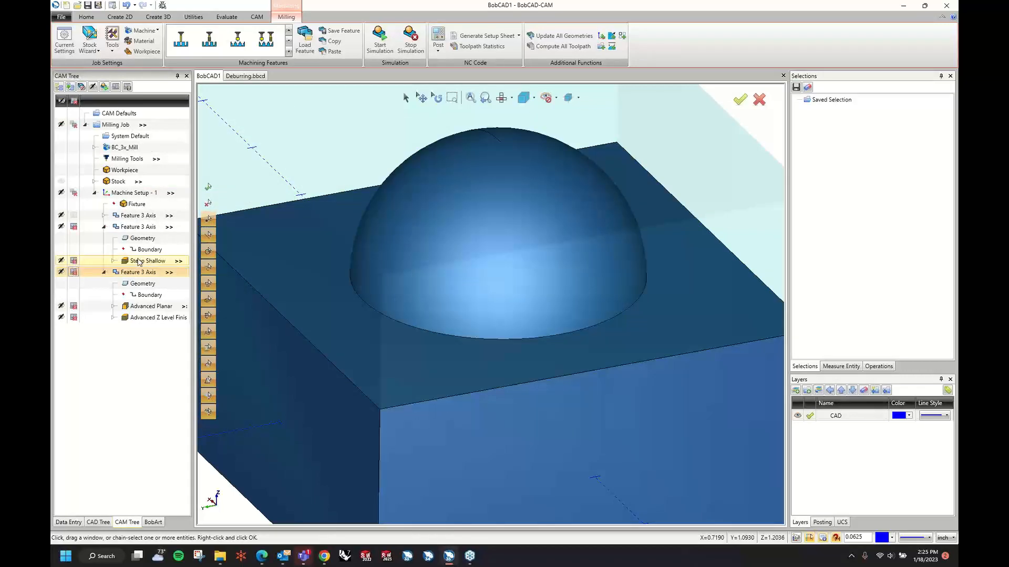
pyautogui.click(138, 261)
pyautogui.moveTo(478, 251); pyautogui.dragTo(388, 232, button='middle')
pyautogui.moveTo(458, 346); pyautogui.dragTo(525, 153, button='middle')
pyautogui.scroll(-2, 541, 177)
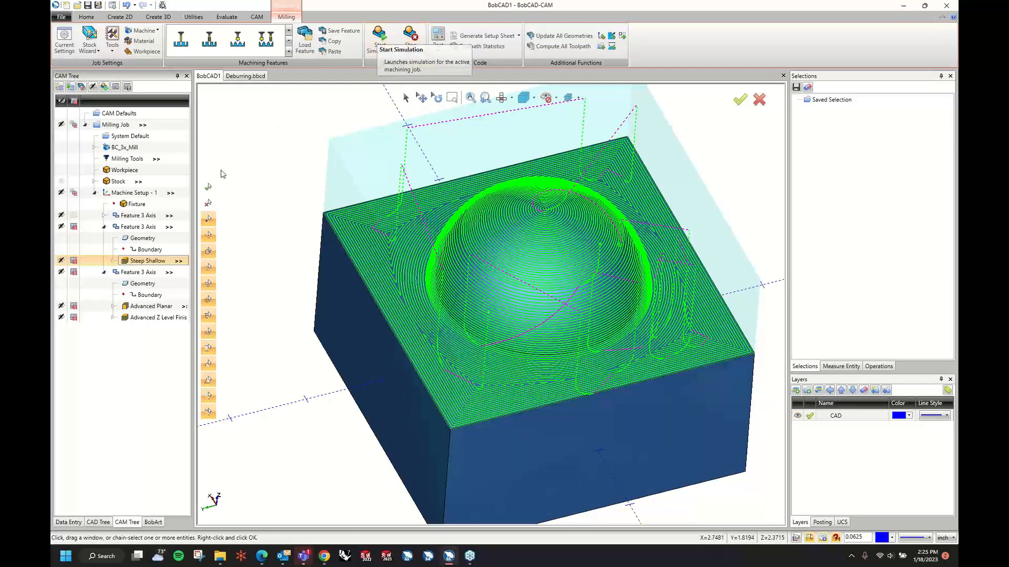
# Step: Include the Steep Shallow feature in the output again and simulate its equidistant toolpath on the roughed block
pyautogui.click(74, 227)
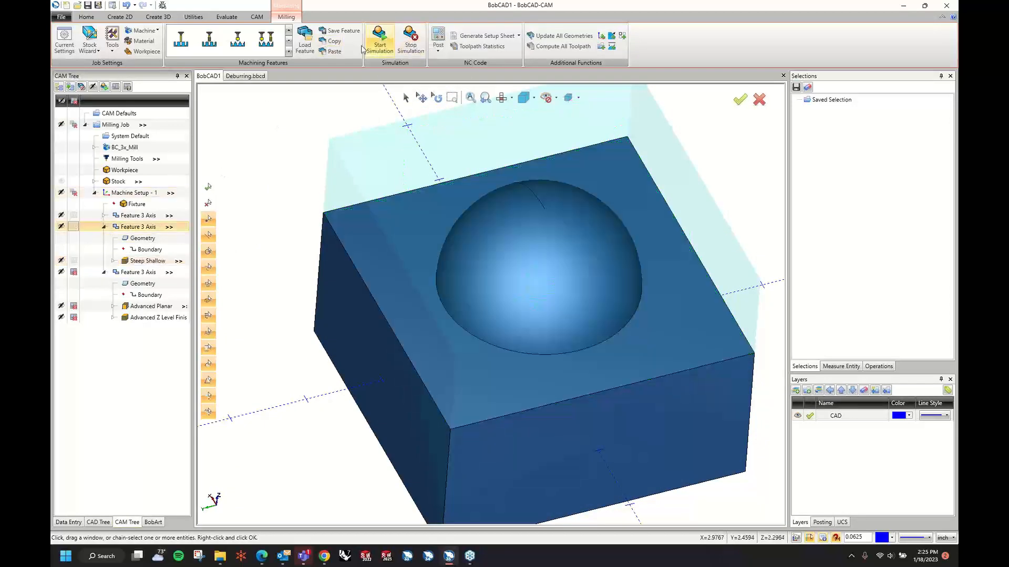
pyautogui.click(376, 49)
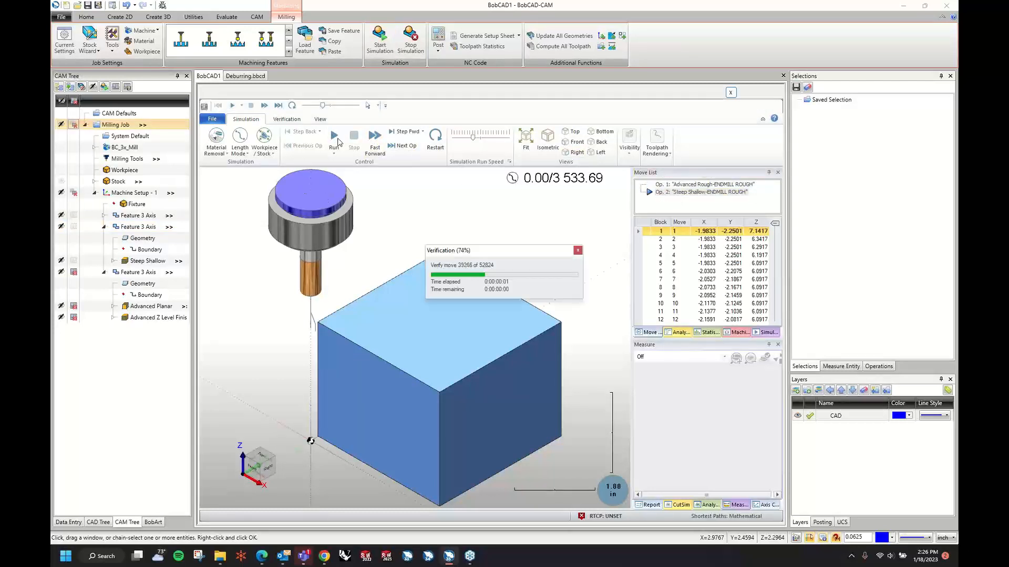
pyautogui.click(333, 138)
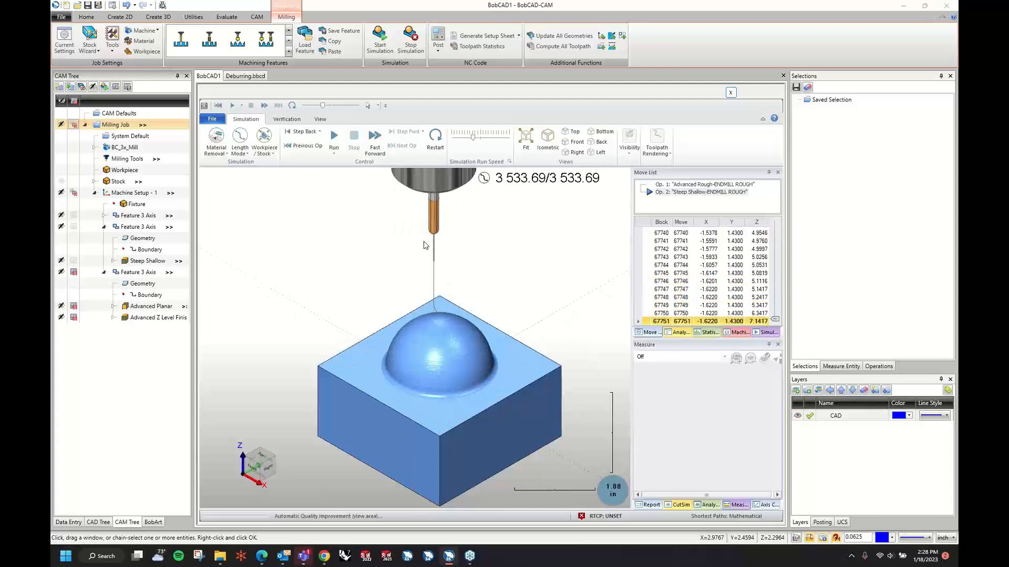
# Step: Examine the equidistant Steep Shallow finish on the dome and its base up close, and close the simulation
pyautogui.moveTo(425, 245); pyautogui.dragTo(489, 375, button='middle')
pyautogui.scroll(5, 495, 360)
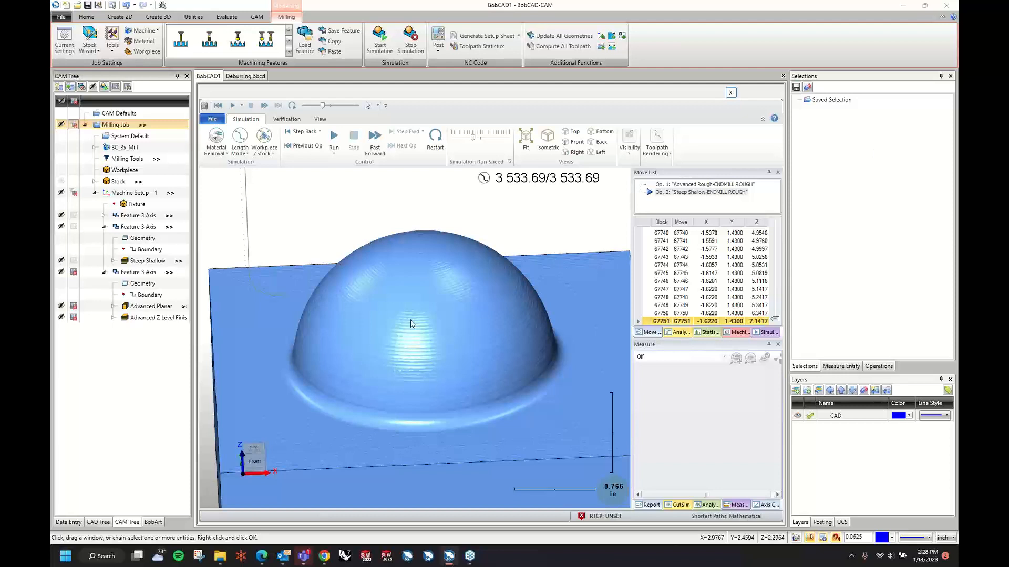
pyautogui.moveTo(411, 322); pyautogui.dragTo(487, 269, button='middle')
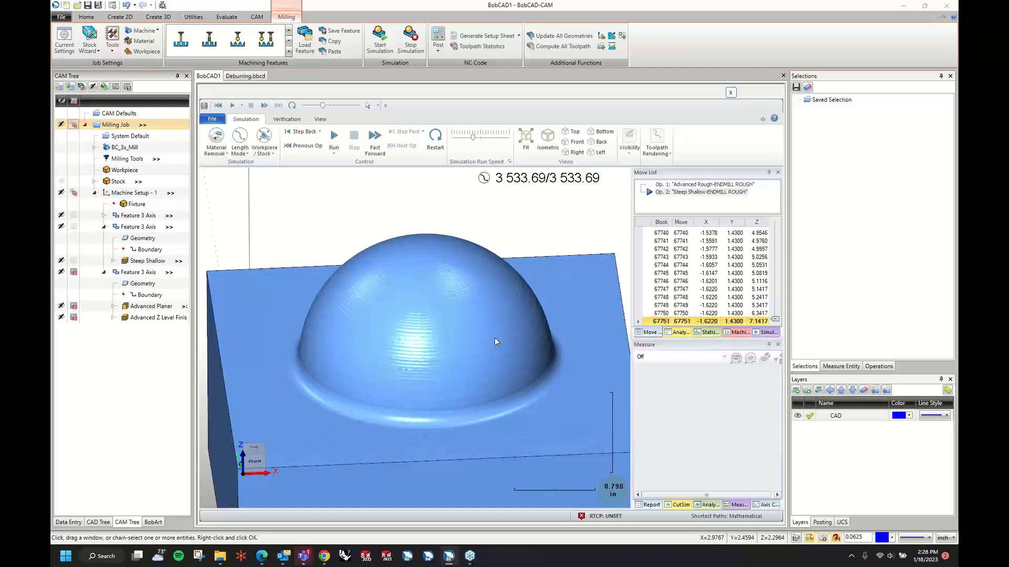
pyautogui.click(732, 93)
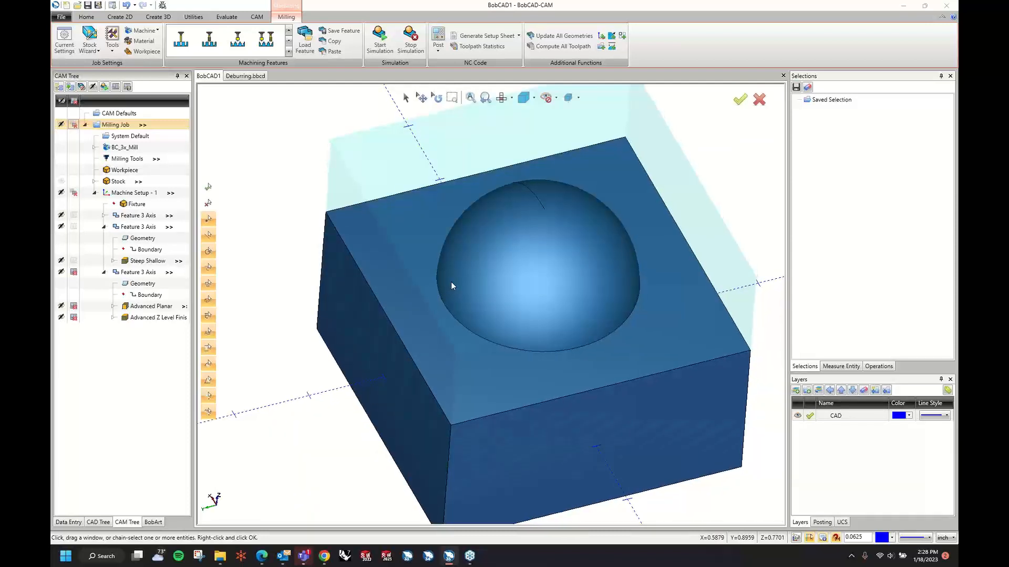
# Step: Display the Steep Shallow toolpath, collapse both finishing features in the tree and exclude the Steep Shallow feature from the output
pyautogui.click(154, 262)
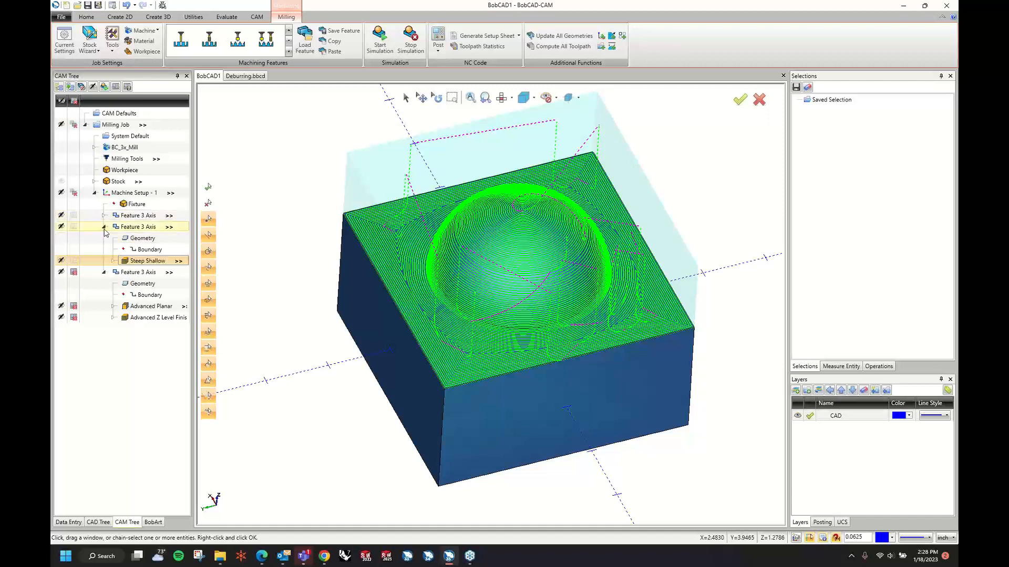
pyautogui.click(104, 226)
pyautogui.click(104, 238)
pyautogui.click(75, 227)
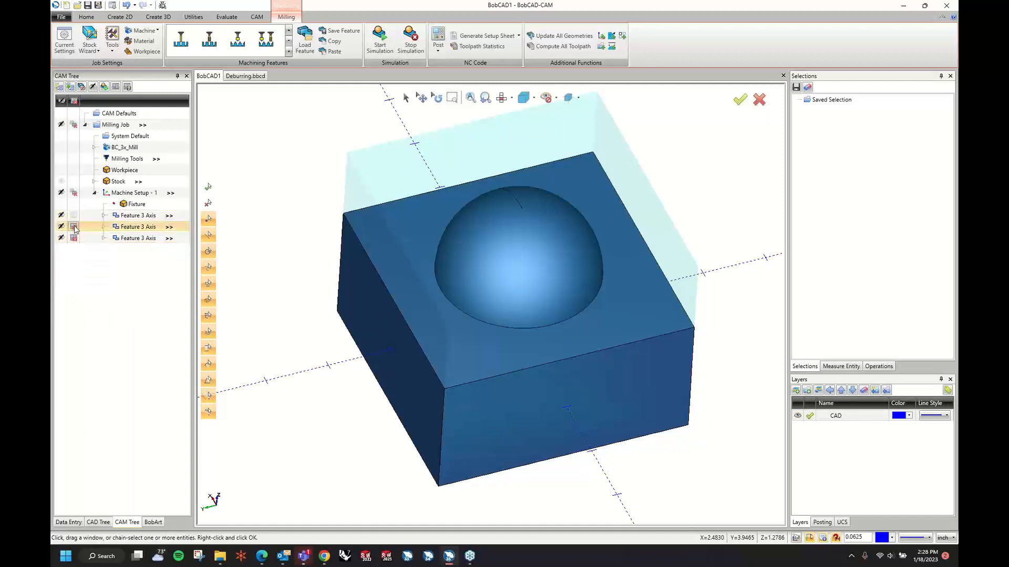
# Step: Add a Mill Multiaxis feature to Machine Setup - 1 with the Surface toolpath type Parallel to multiple curves, and proceed to its parameters
pyautogui.rightClick(145, 196)
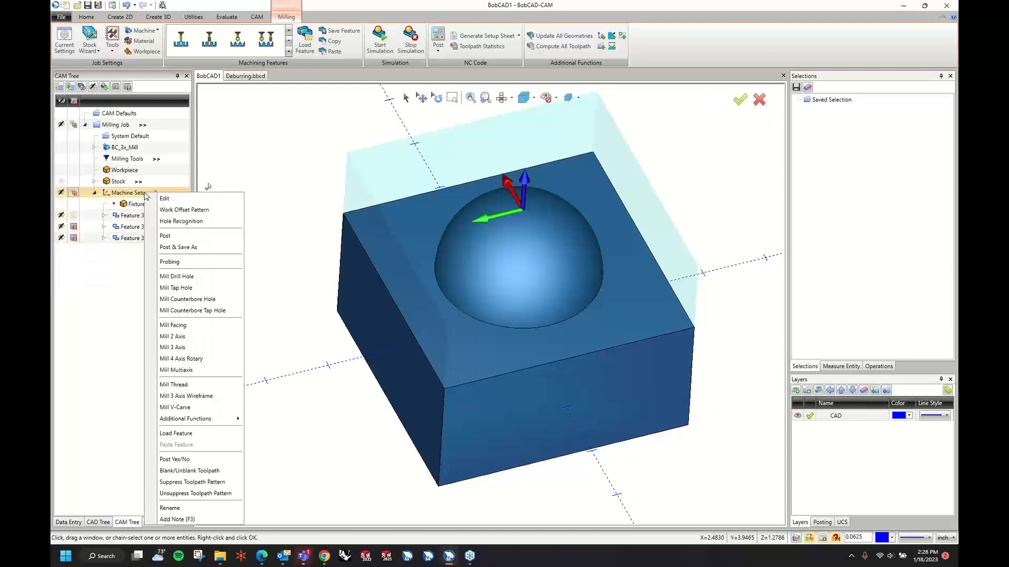
pyautogui.click(197, 373)
pyautogui.click(383, 205)
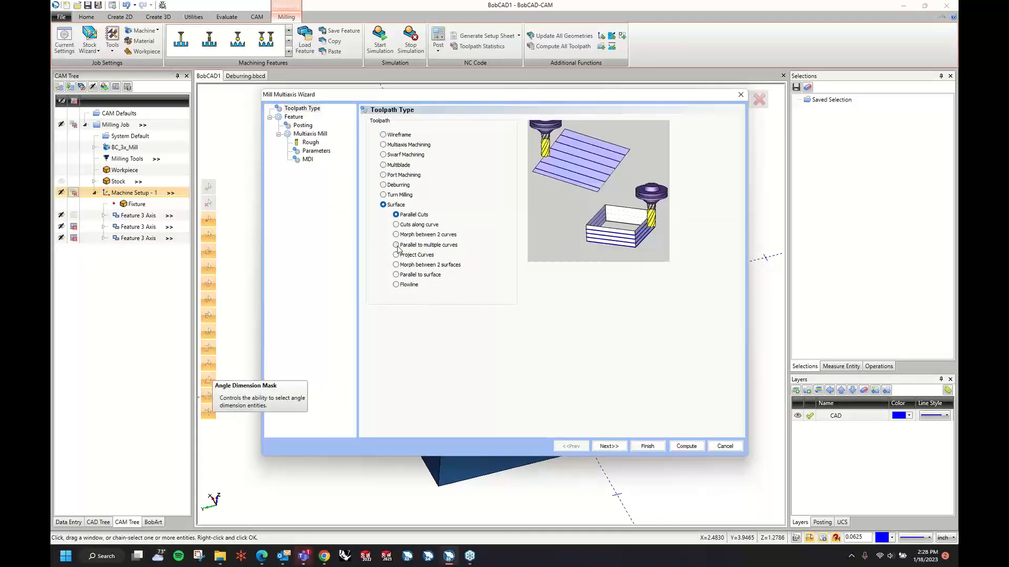
pyautogui.click(396, 245)
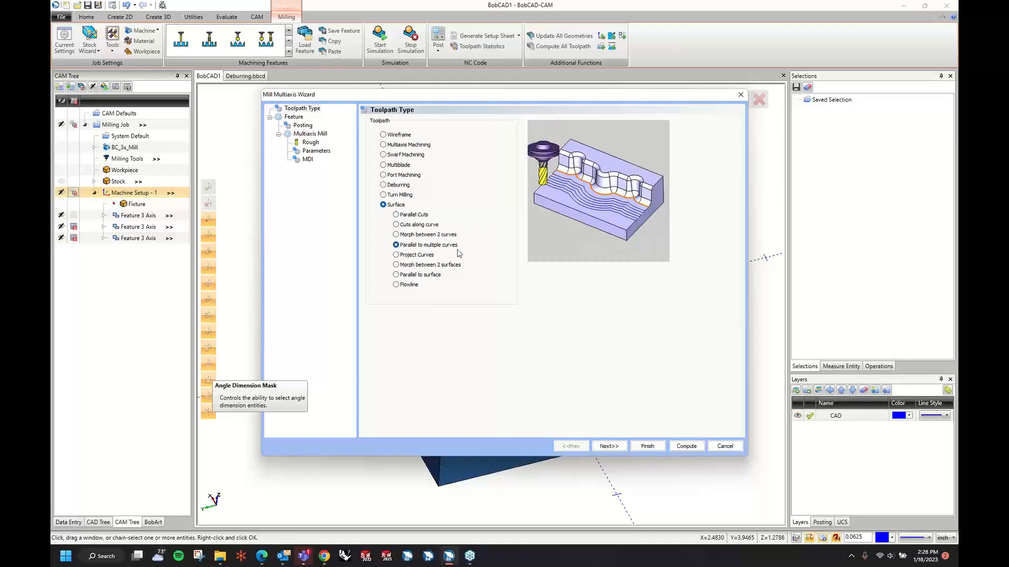
pyautogui.click(611, 447)
pyautogui.click(613, 448)
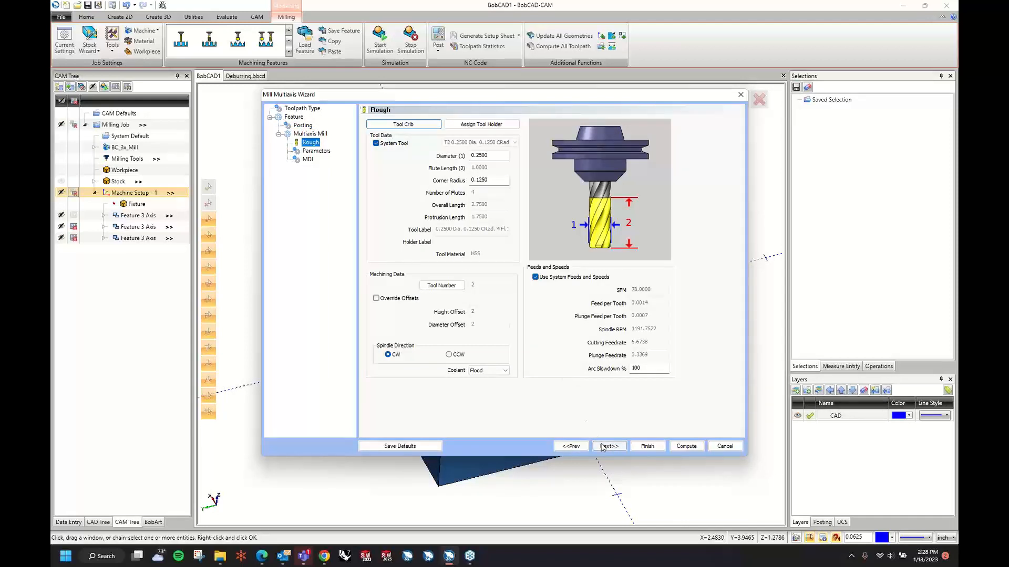
pyautogui.click(603, 447)
# Step: Assign the circular edge at the dome's base as the toolpath's edge curve
pyautogui.click(408, 168)
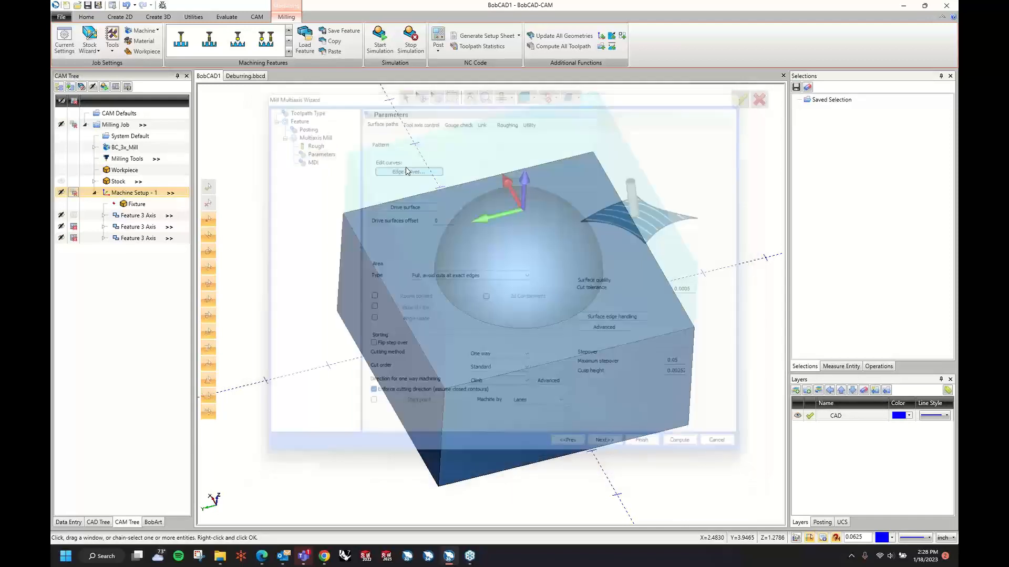
pyautogui.click(464, 314)
pyautogui.moveTo(463, 314); pyautogui.dragTo(282, 266, button='middle')
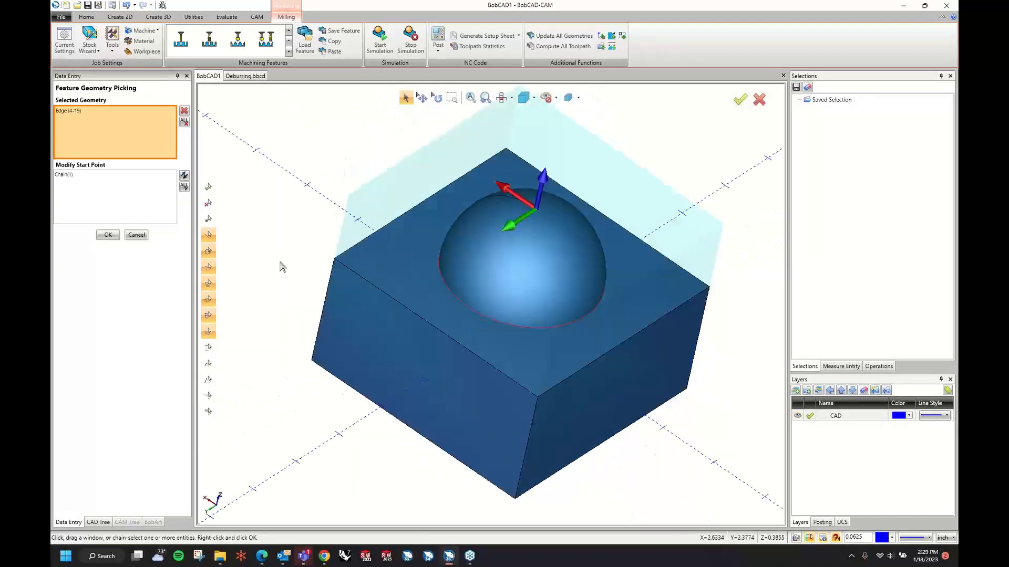
pyautogui.rightClick(276, 246)
pyautogui.click(291, 255)
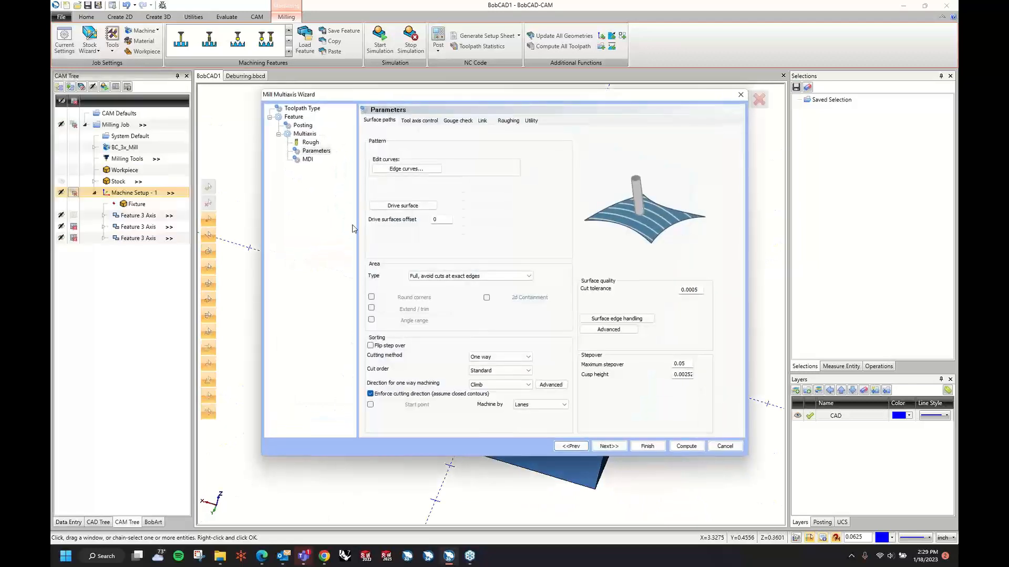
# Step: Assign the dome face as the drive surface
pyautogui.click(404, 207)
pyautogui.click(567, 286)
pyautogui.rightClick(339, 169)
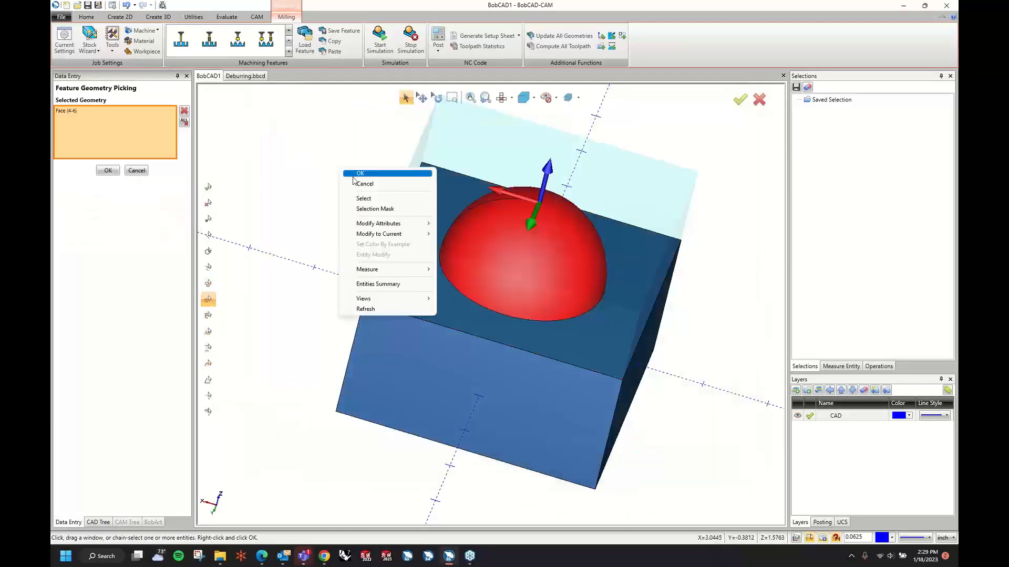
pyautogui.click(354, 177)
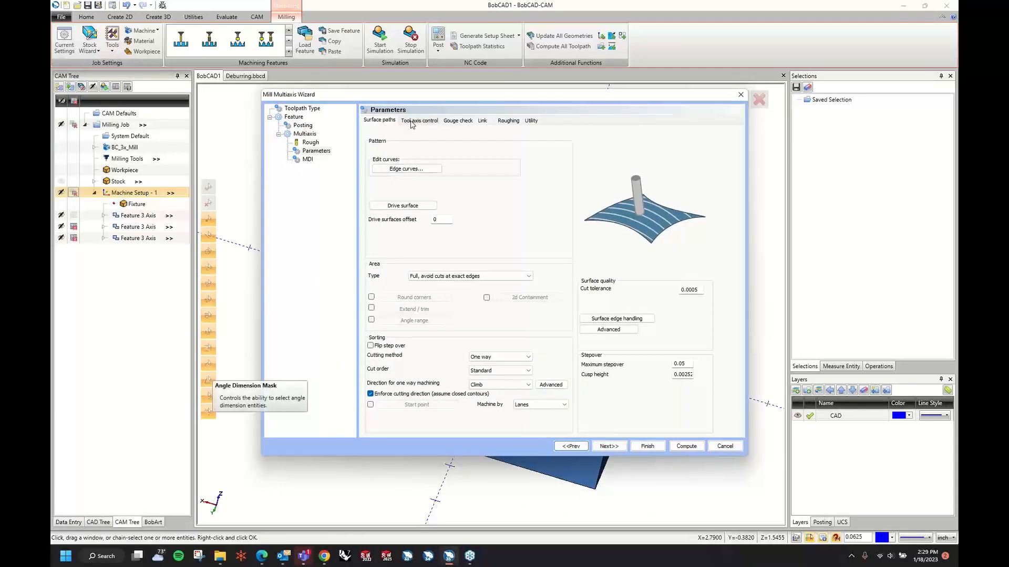
# Step: Set the tool axis output format to 3 Axis and return to the surface path settings
pyautogui.click(419, 120)
pyautogui.click(429, 136)
pyautogui.click(430, 138)
pyautogui.click(389, 120)
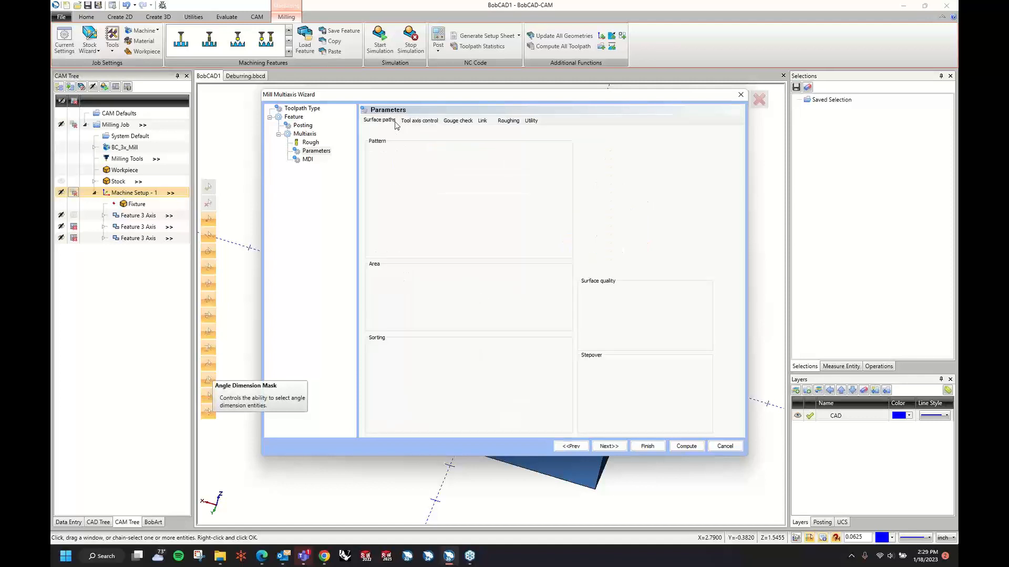
# Step: Set the cutting method to Zigzag, compute the Parallel to multiple curves toolpath and inspect it on the dome
pyautogui.click(486, 358)
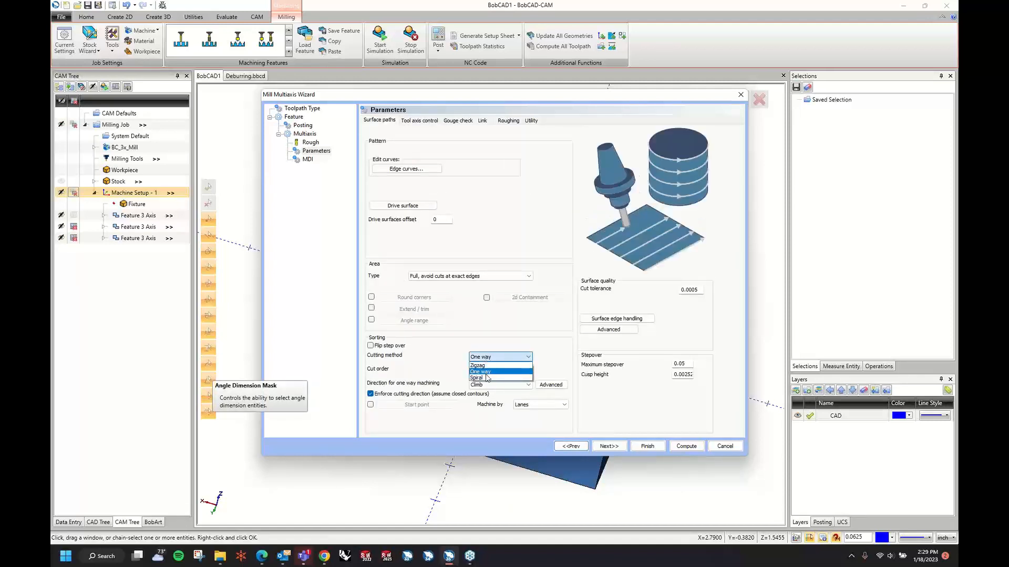
pyautogui.click(487, 378)
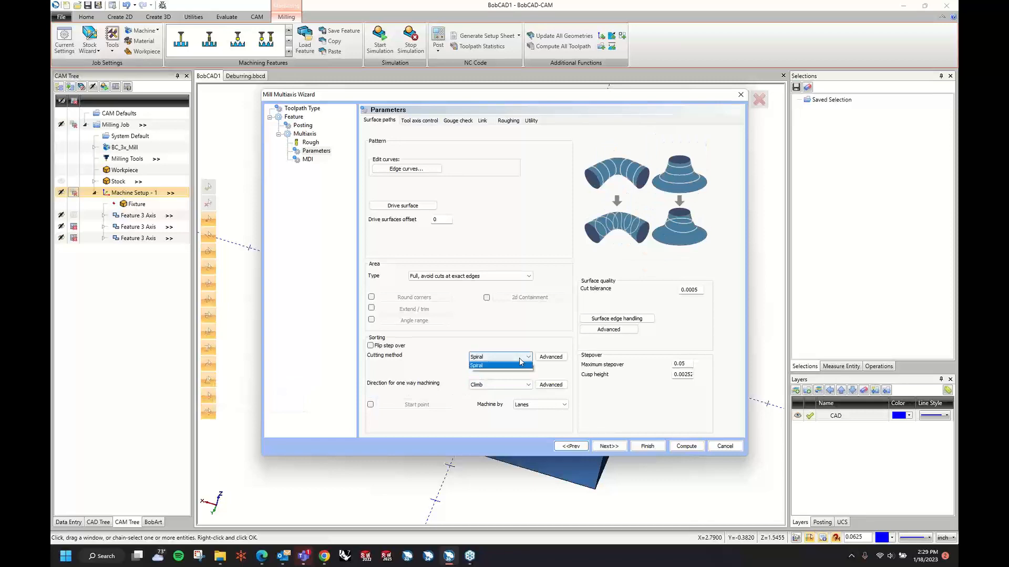
pyautogui.click(498, 366)
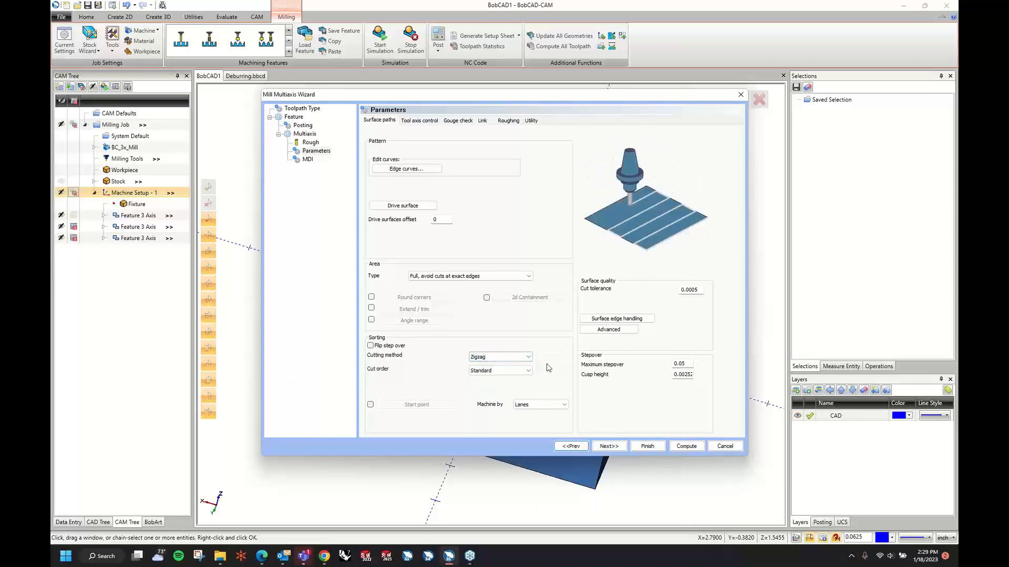
pyautogui.click(685, 446)
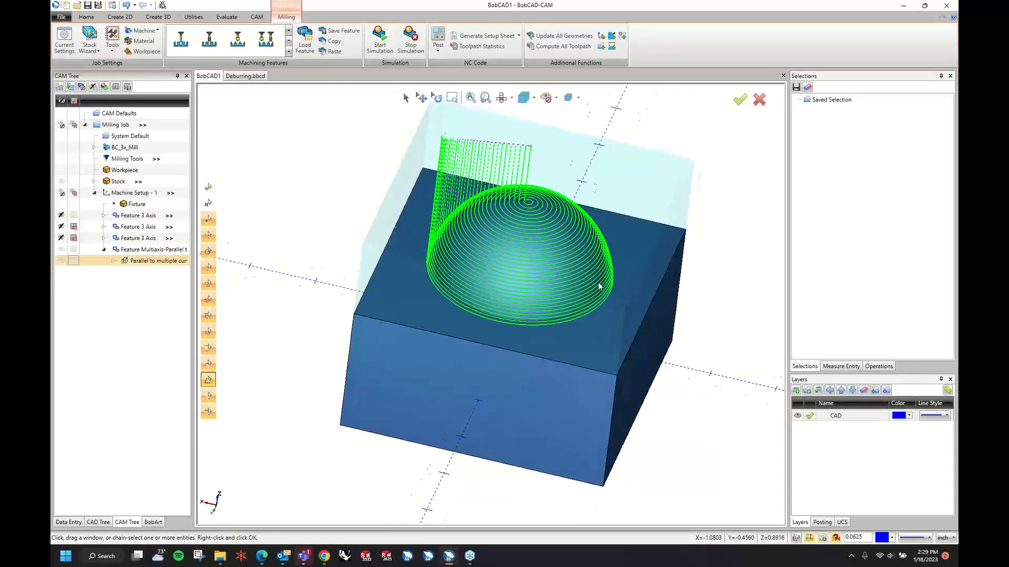
pyautogui.moveTo(599, 283); pyautogui.dragTo(558, 261, button='middle')
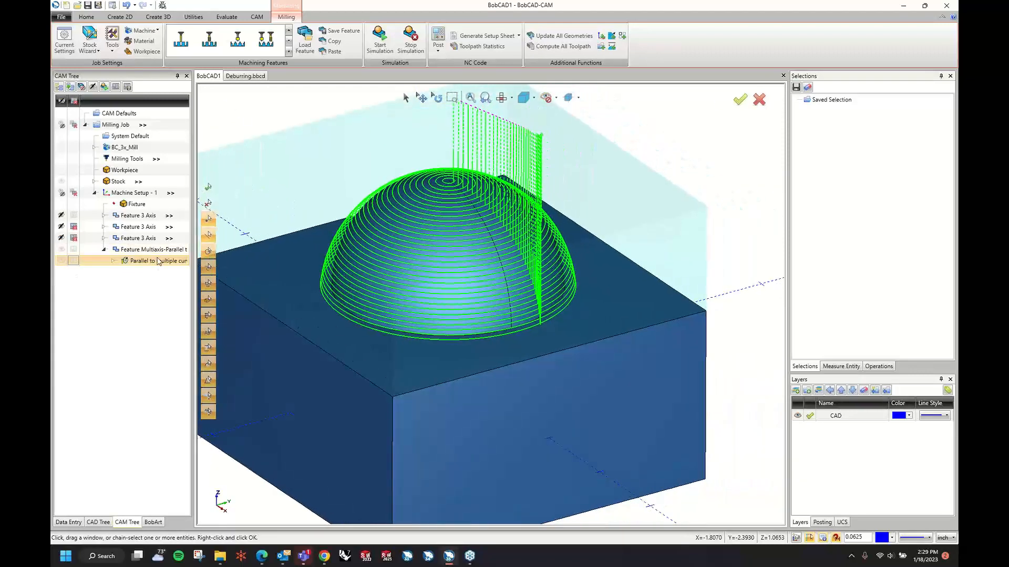
# Step: Change the Parallel to multiple curves operation's cutting method to Spiral, check its tool axis output format and recompute the toolpath
pyautogui.rightClick(158, 261)
pyautogui.click(175, 265)
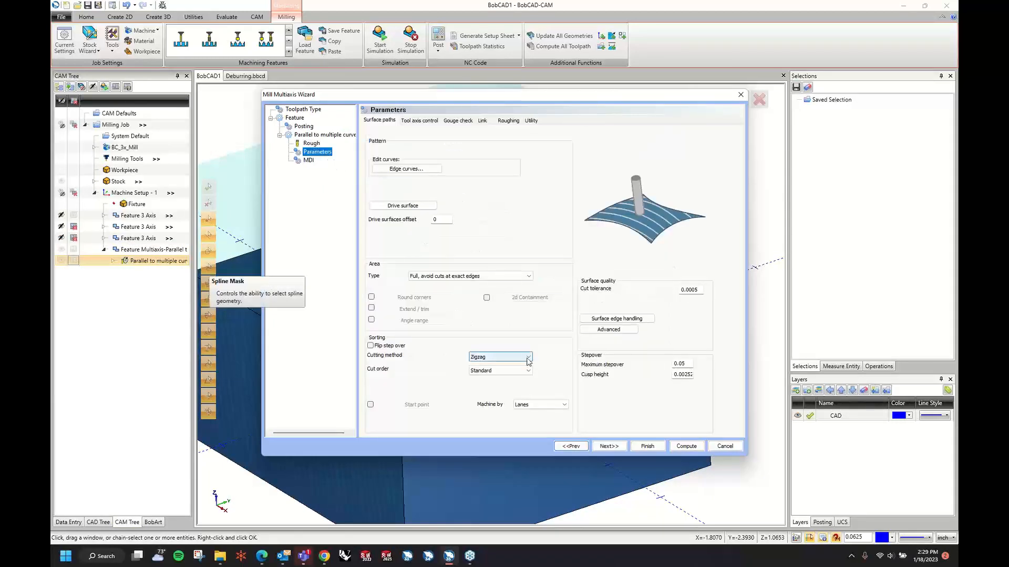
pyautogui.click(528, 358)
pyautogui.click(501, 378)
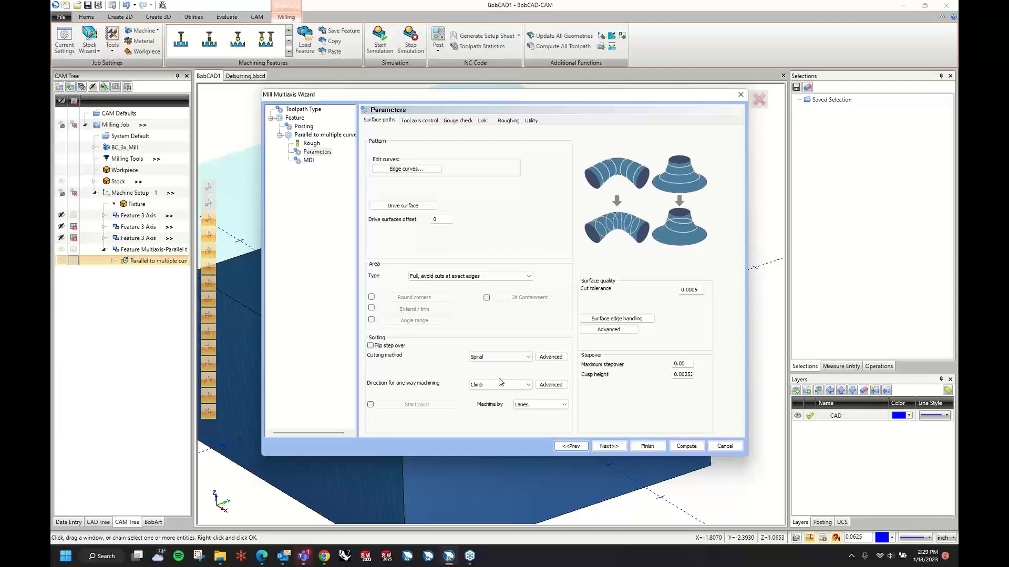
pyautogui.click(411, 120)
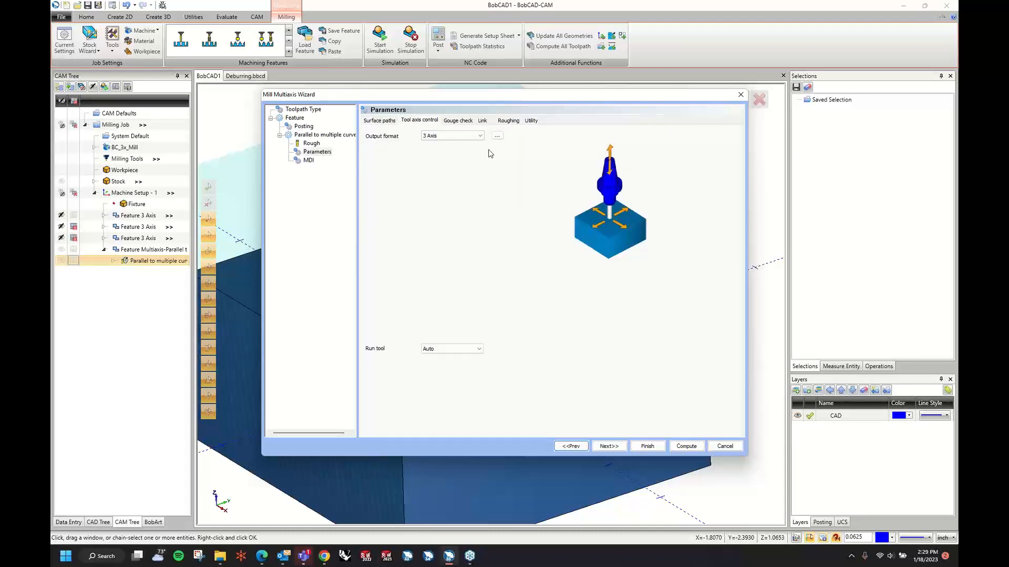
pyautogui.click(379, 120)
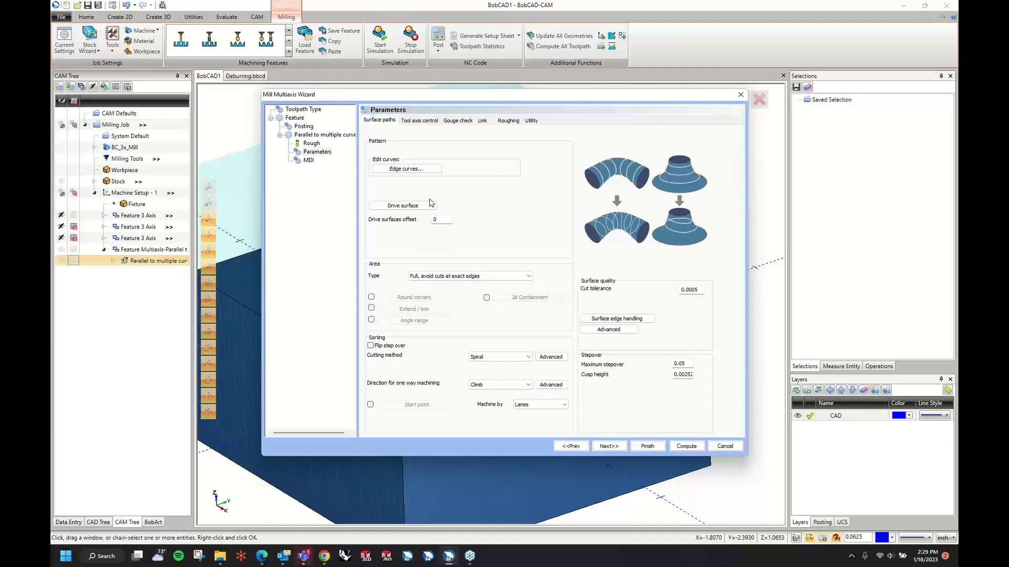
pyautogui.click(686, 446)
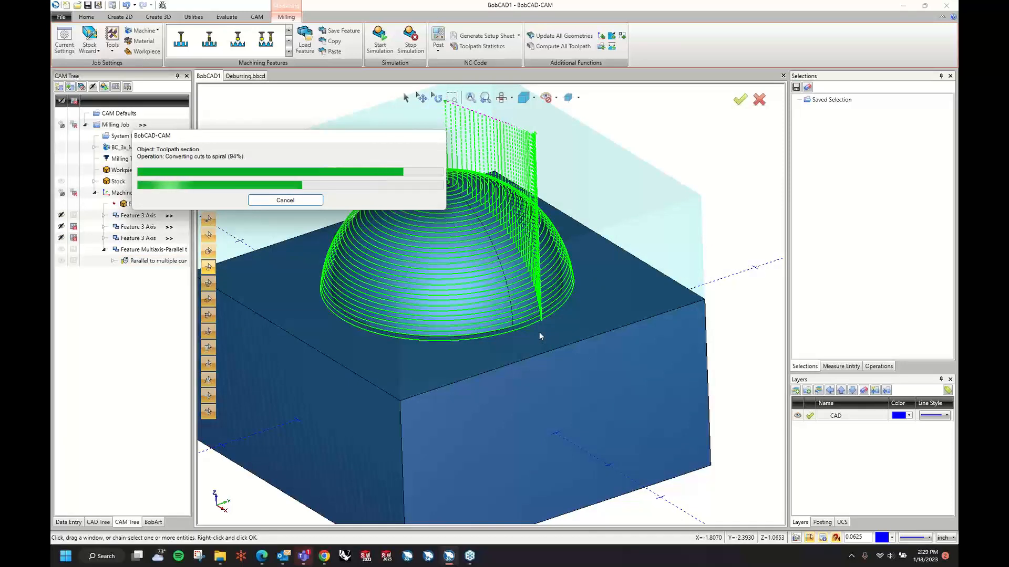
# Step: Switch the part to wireframe display and inspect the spiral toolpath around the dome's base
pyautogui.moveTo(582, 285); pyautogui.dragTo(416, 329, button='middle')
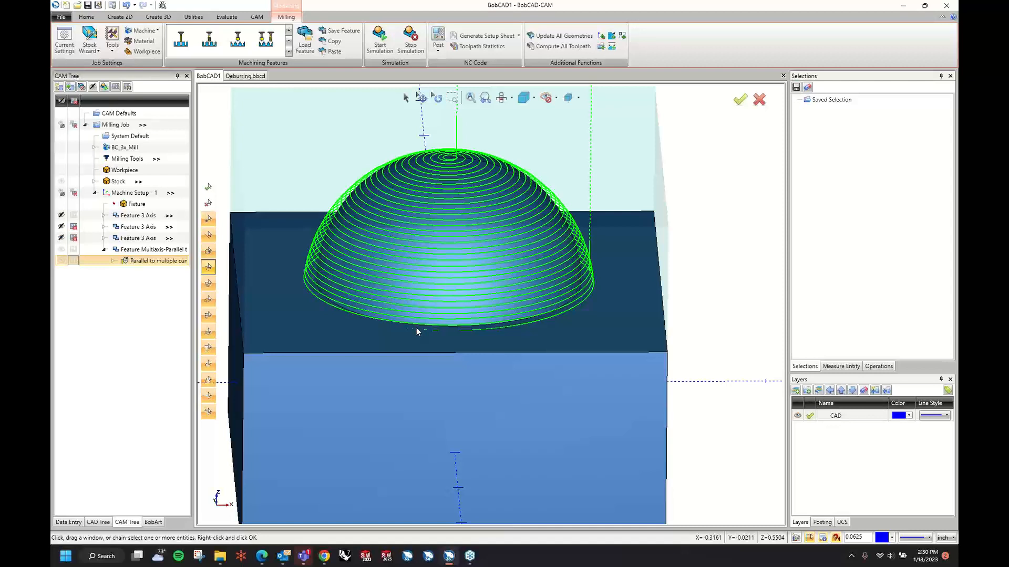
pyautogui.hotkey('ctrl', 'w')
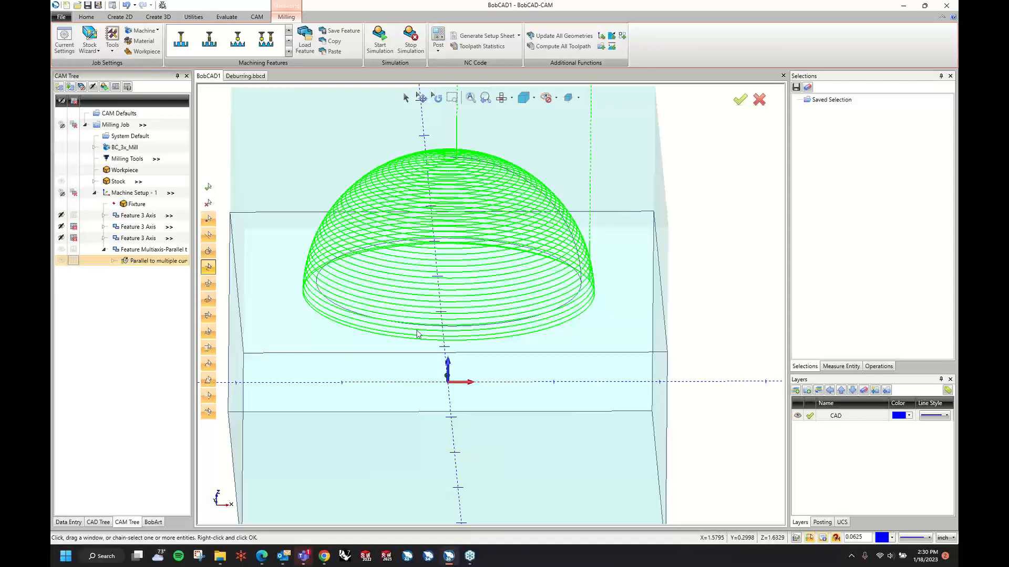
pyautogui.moveTo(417, 334); pyautogui.dragTo(406, 315, button='middle')
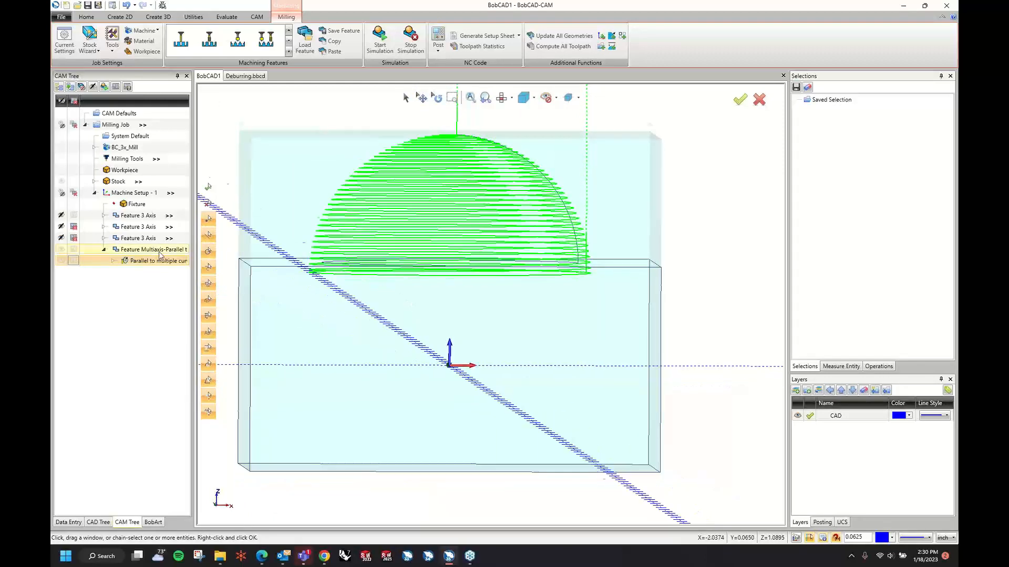
# Step: Edit the Parallel to multiple curves operation and set its area type to Full, start and end at exact surface edges
pyautogui.click(144, 260)
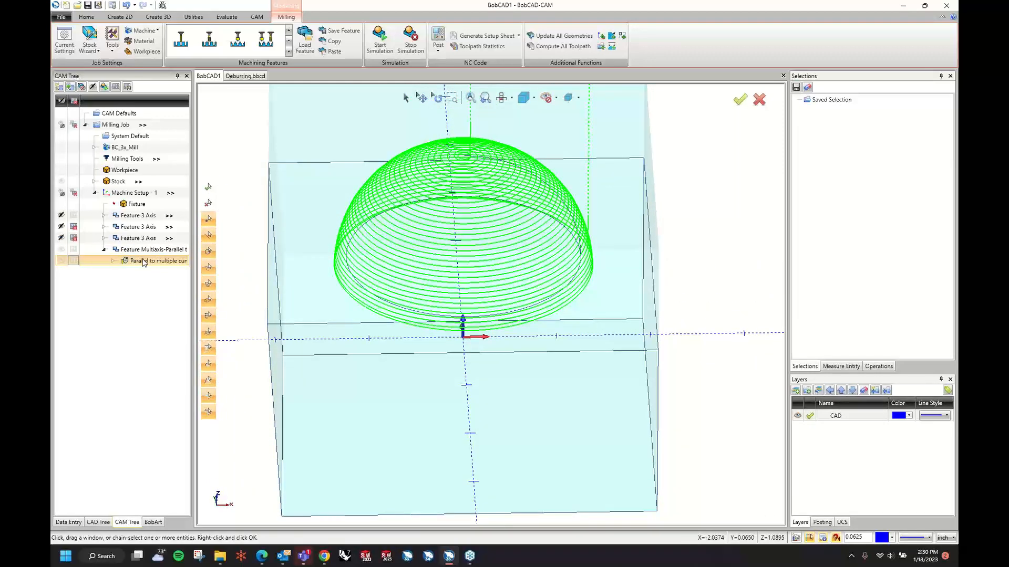
pyautogui.rightClick(143, 261)
pyautogui.click(154, 268)
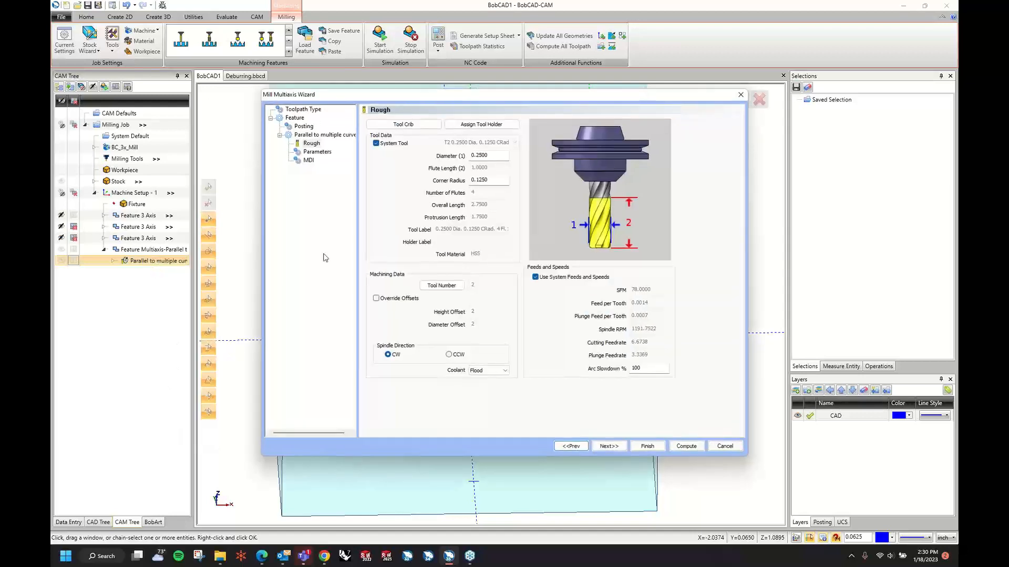
pyautogui.click(317, 151)
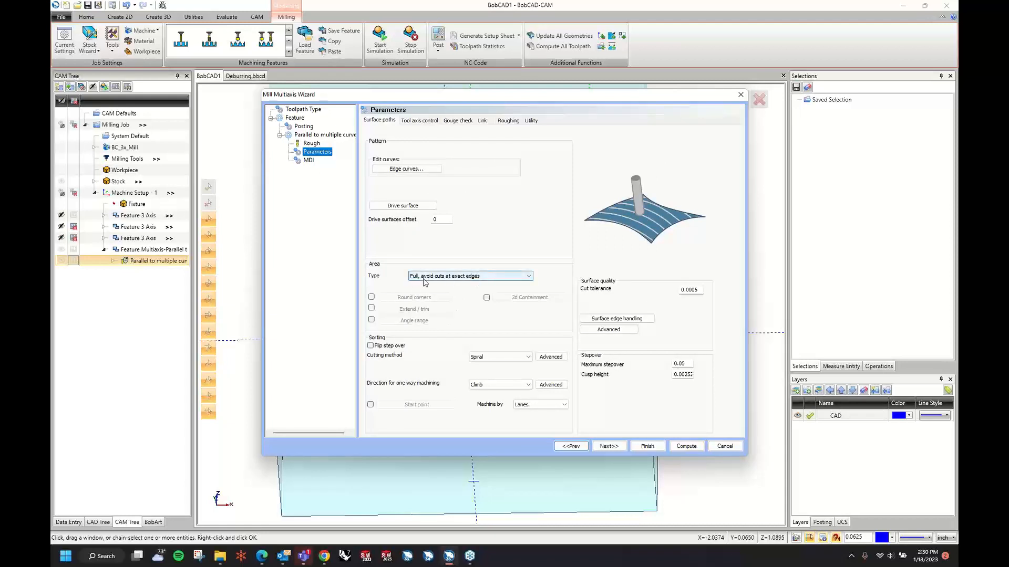
pyautogui.click(445, 279)
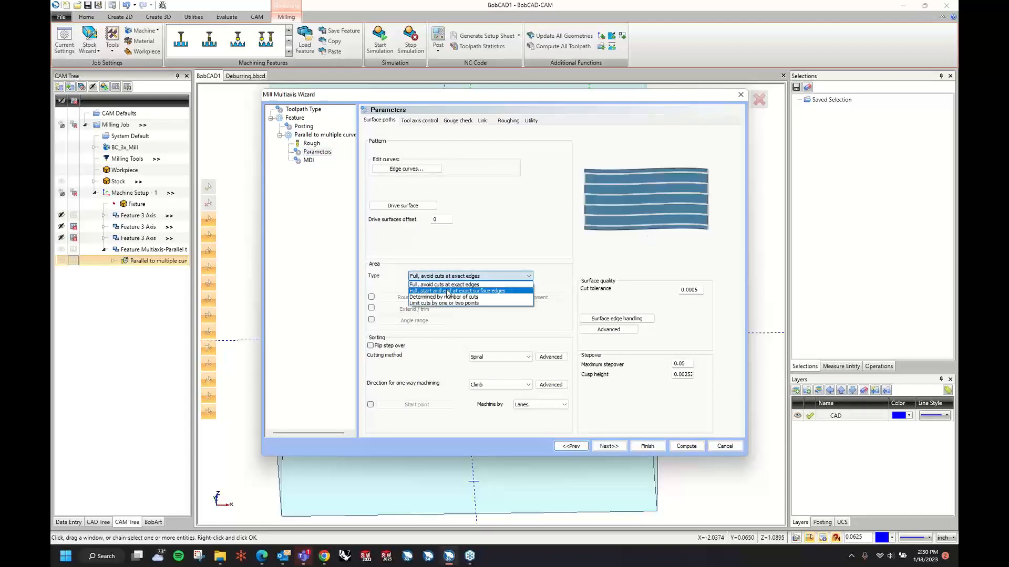
pyautogui.click(447, 290)
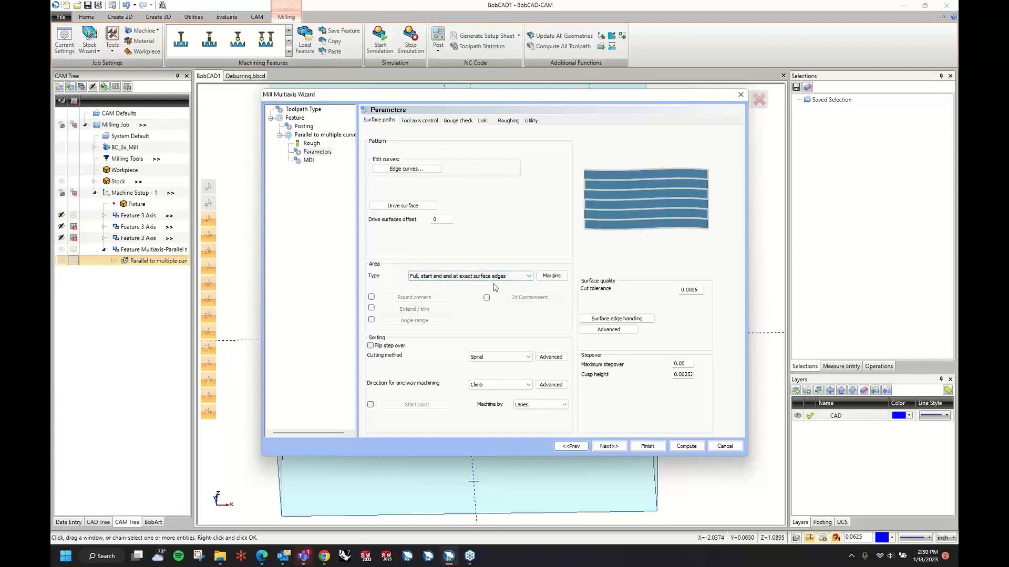
# Step: Accept the area margins with Add internal tool radius enabled, recompute the toolpath and inspect where it meets the dome's base
pyautogui.click(550, 276)
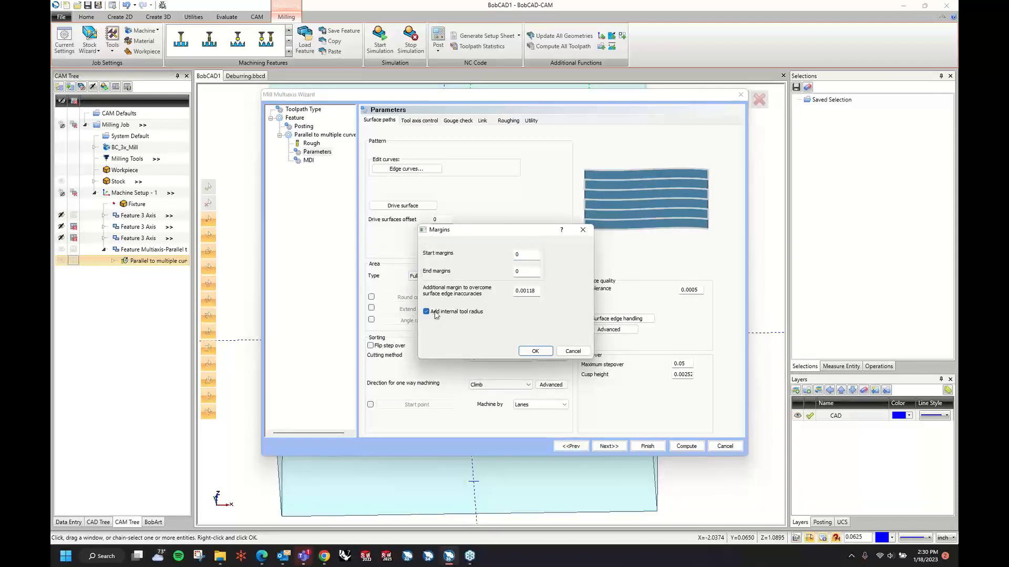
pyautogui.click(534, 353)
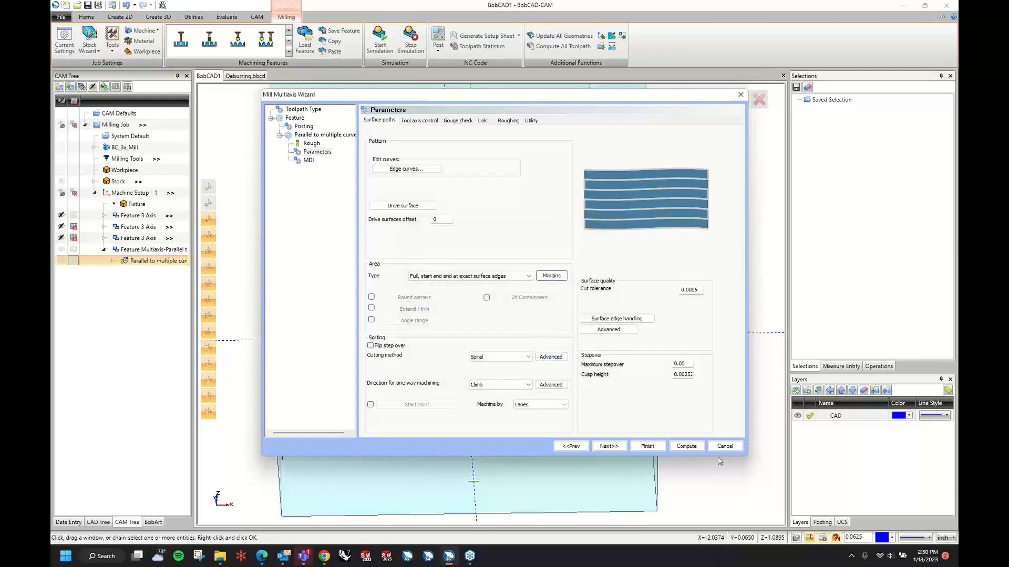
pyautogui.click(690, 447)
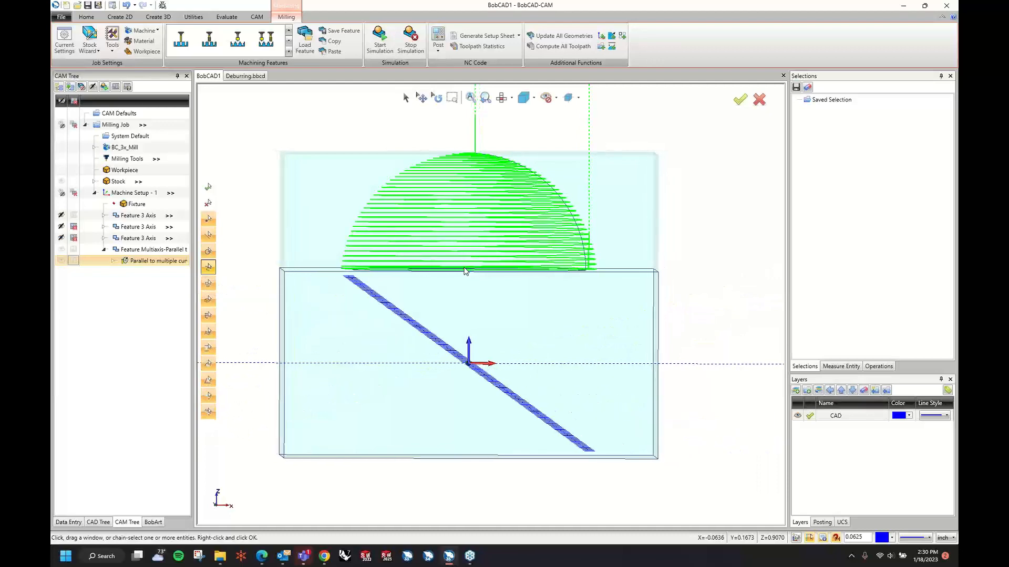
pyautogui.moveTo(464, 271); pyautogui.dragTo(248, 256, button='middle')
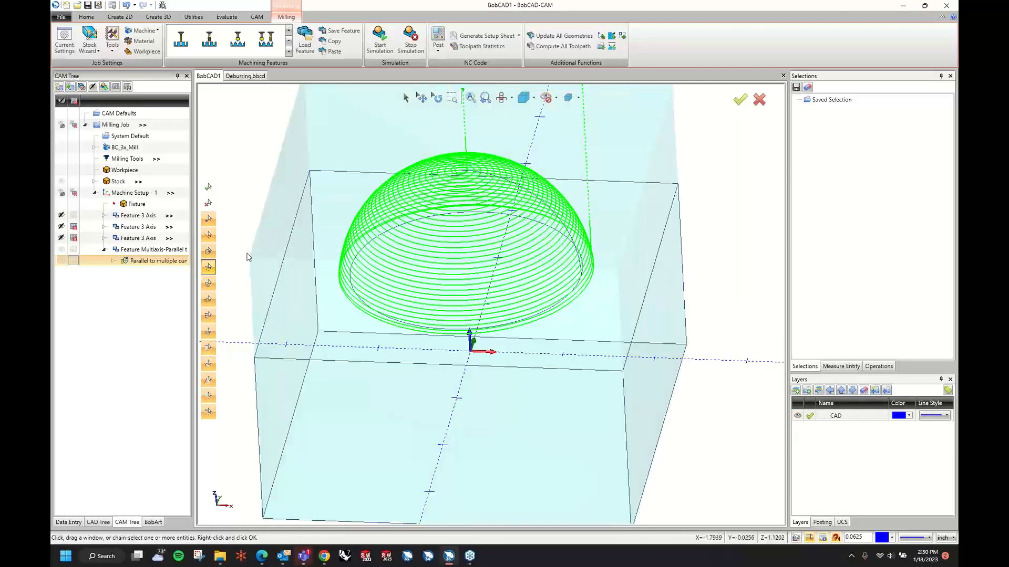
# Step: Edit the Parallel to multiple curves operation, set its maximum stepover to 0.025 and recompute the toolpath
pyautogui.rightClick(152, 263)
pyautogui.click(160, 268)
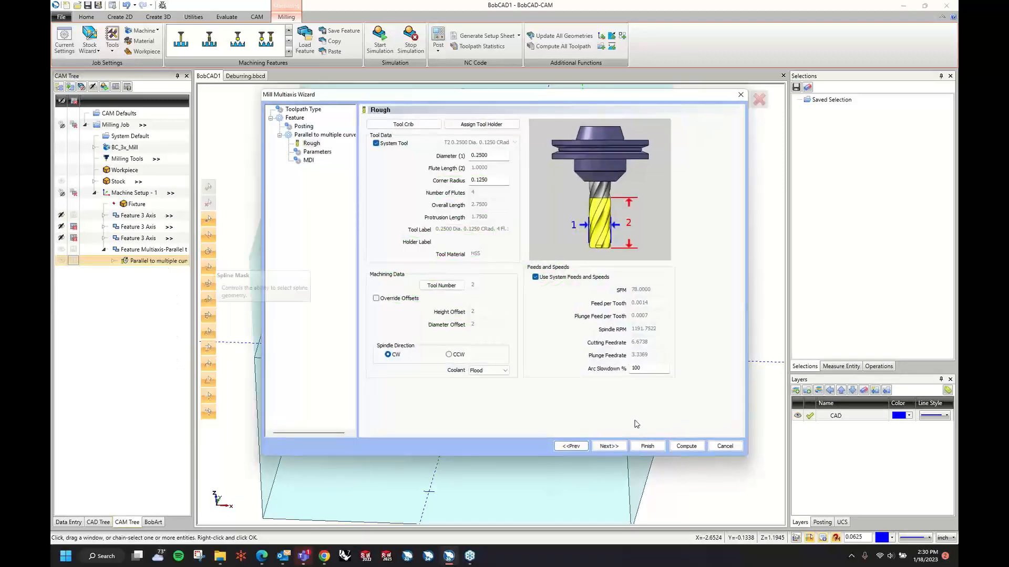
pyautogui.click(607, 446)
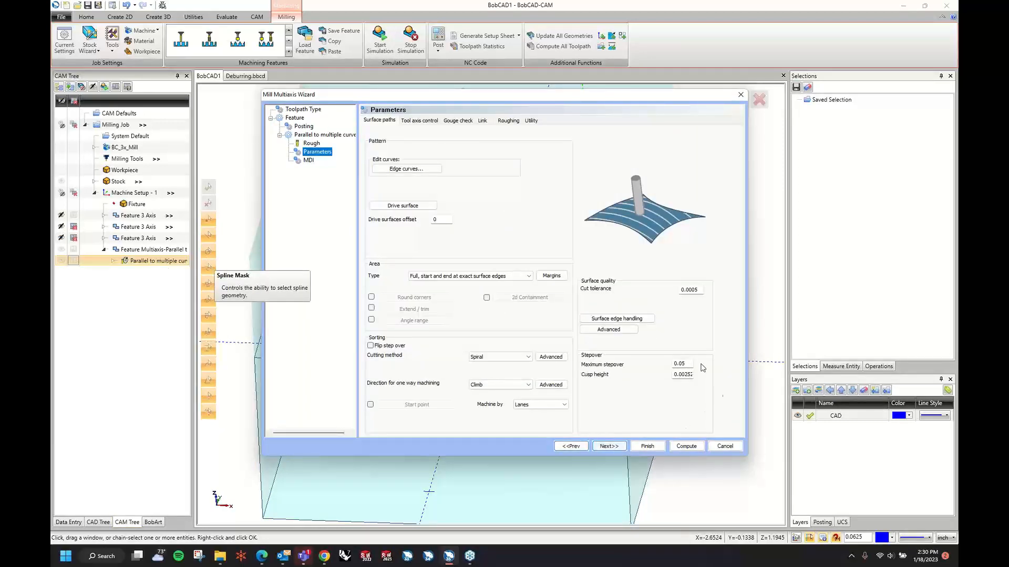
pyautogui.moveTo(678, 363); pyautogui.dragTo(696, 366)
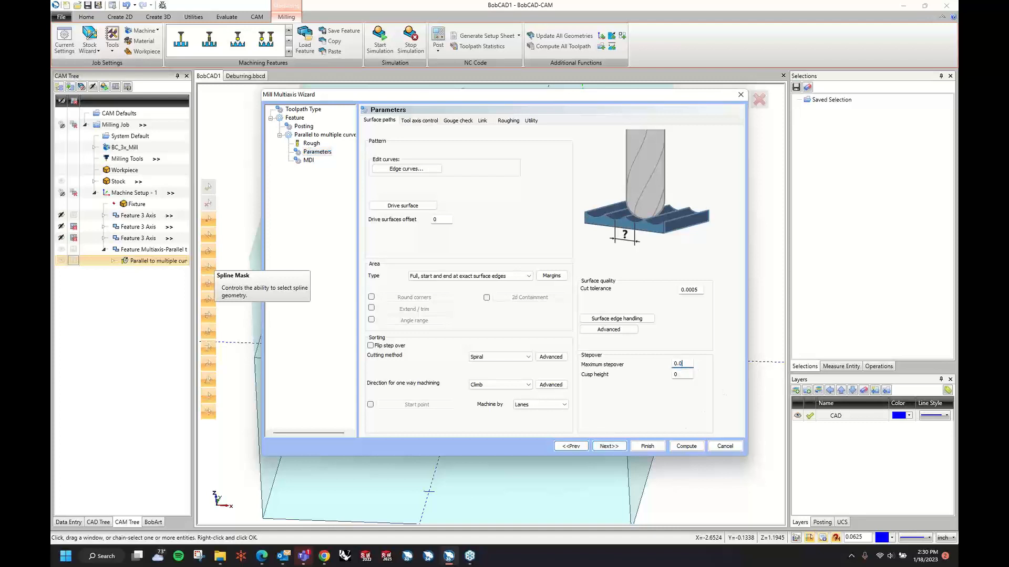
pyautogui.write('25')
pyautogui.press('Tab')
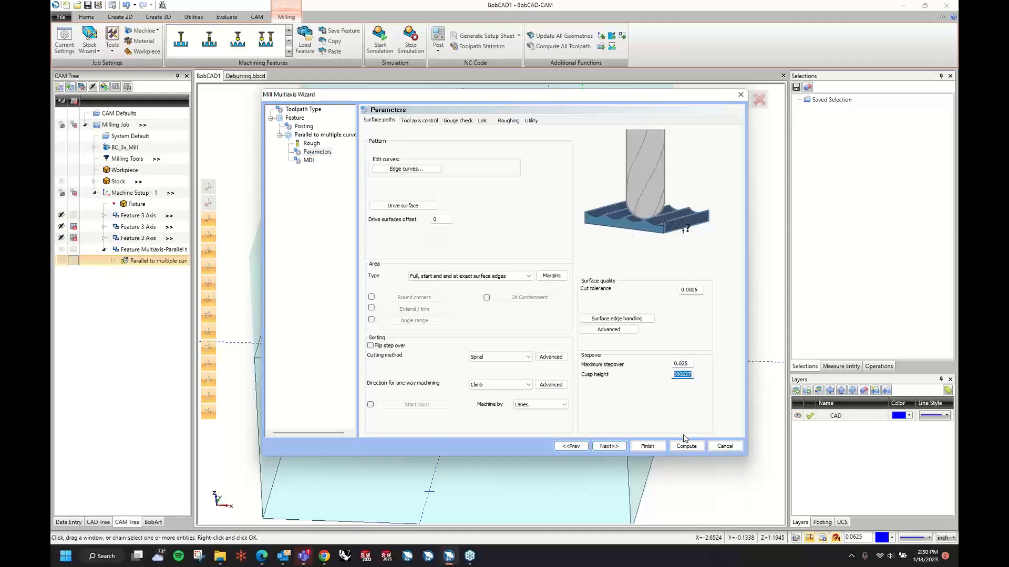
pyautogui.click(685, 447)
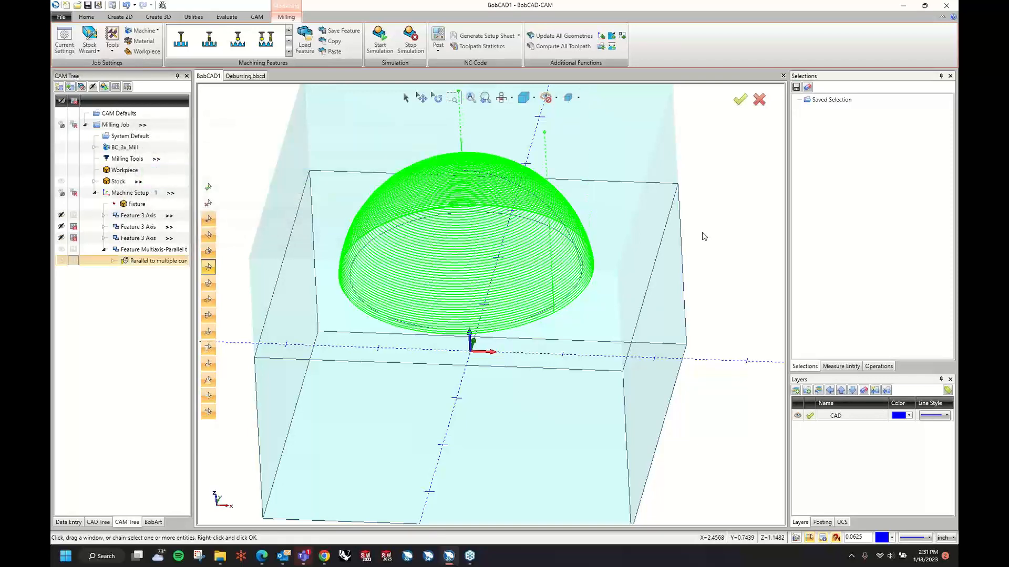
pyautogui.moveTo(658, 235); pyautogui.dragTo(639, 256, button='middle')
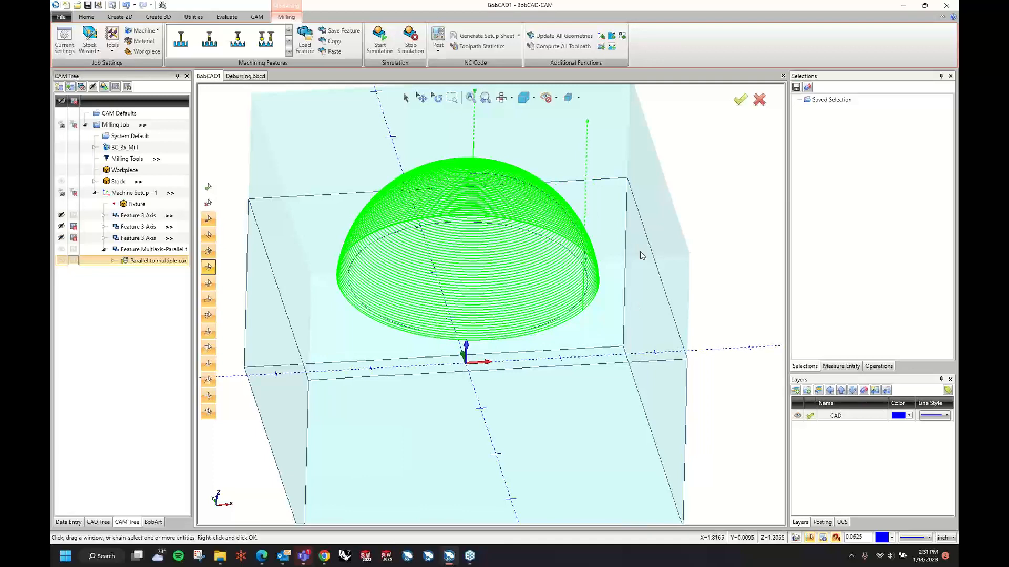
# Step: Edit the first 3 Axis feature and add a Flatlands operation after Advanced Rough in its machining strategy
pyautogui.click(134, 217)
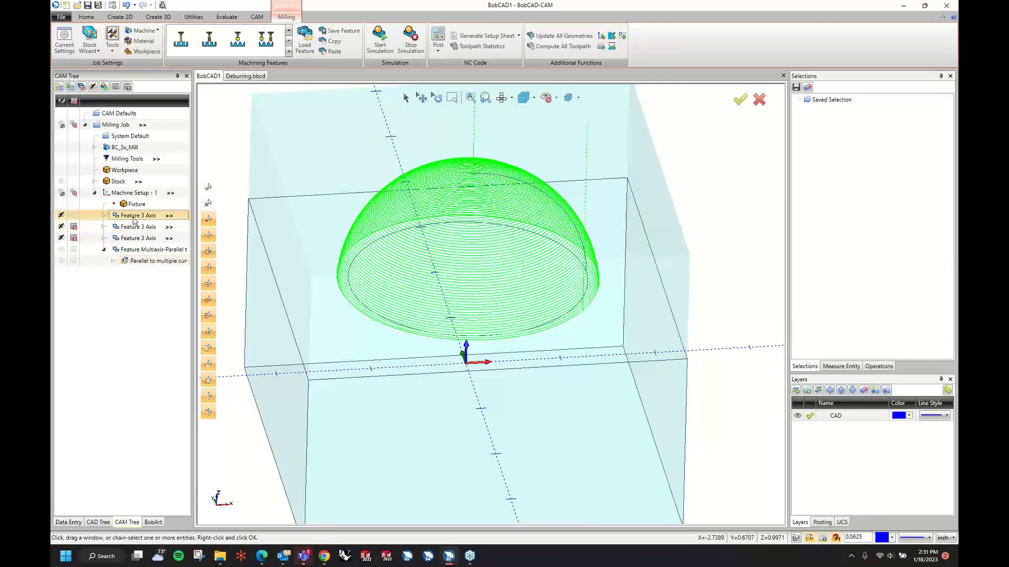
pyautogui.click(104, 216)
pyautogui.click(152, 250)
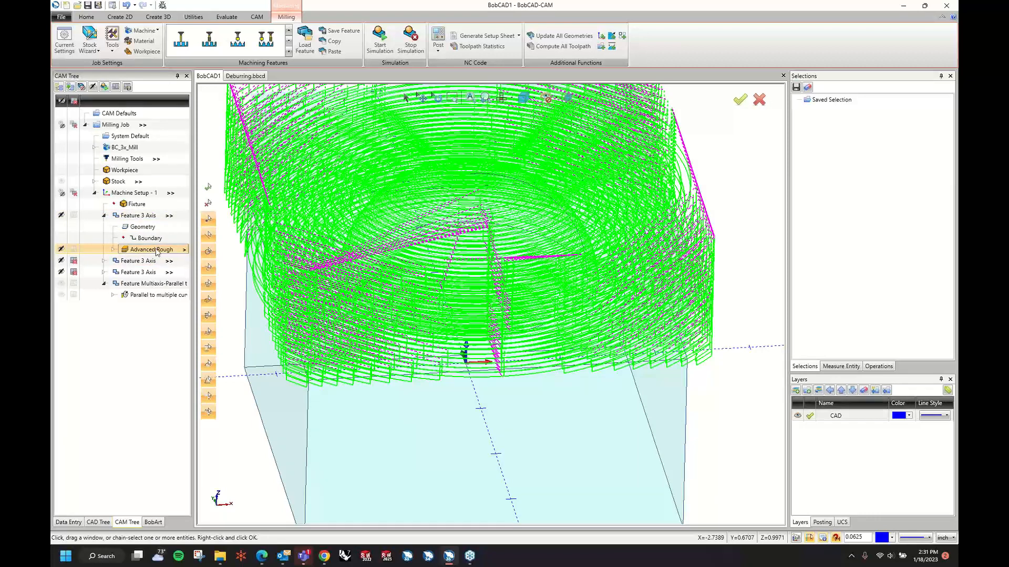
pyautogui.click(104, 216)
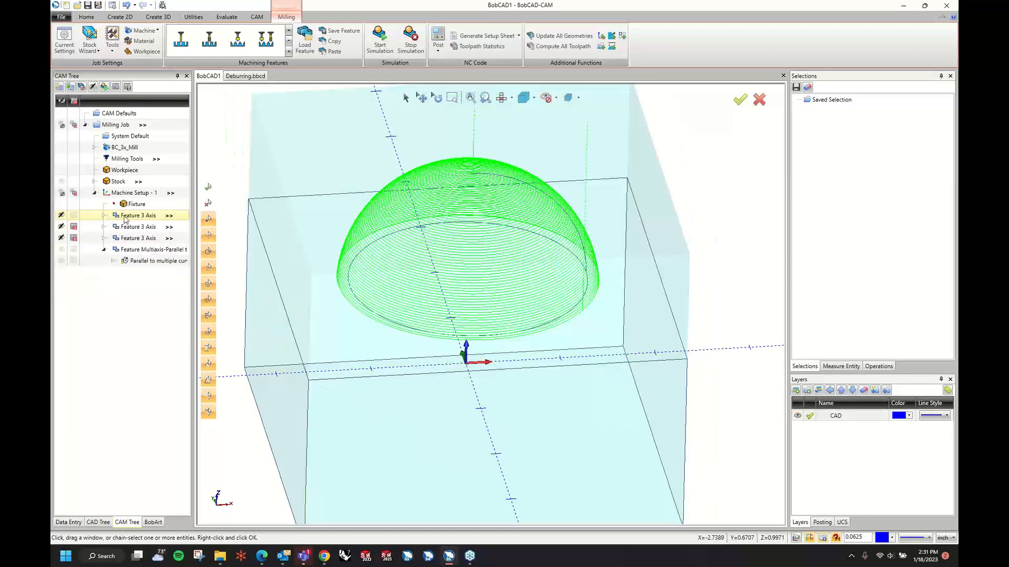
pyautogui.rightClick(126, 217)
pyautogui.click(148, 223)
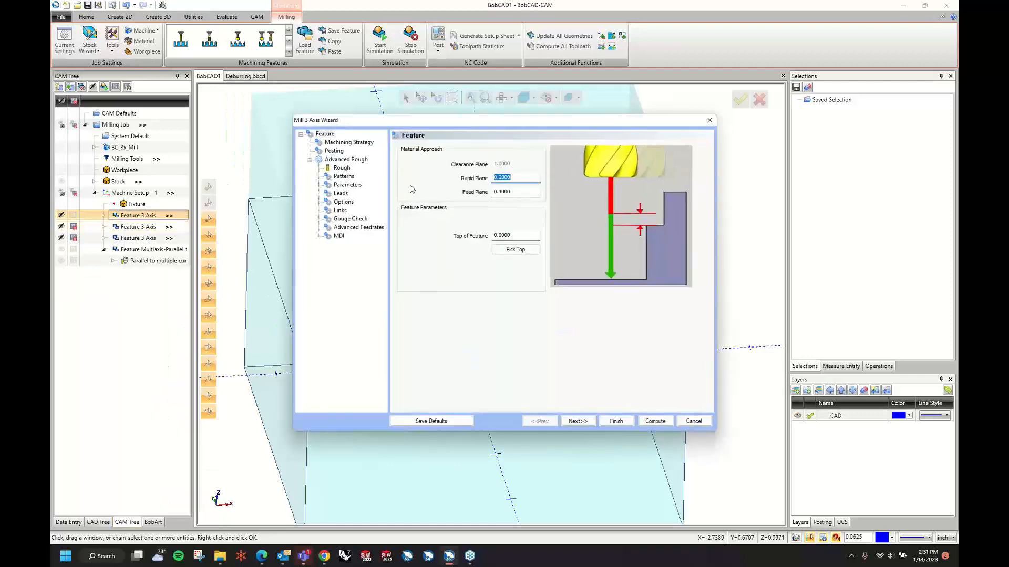
pyautogui.click(348, 143)
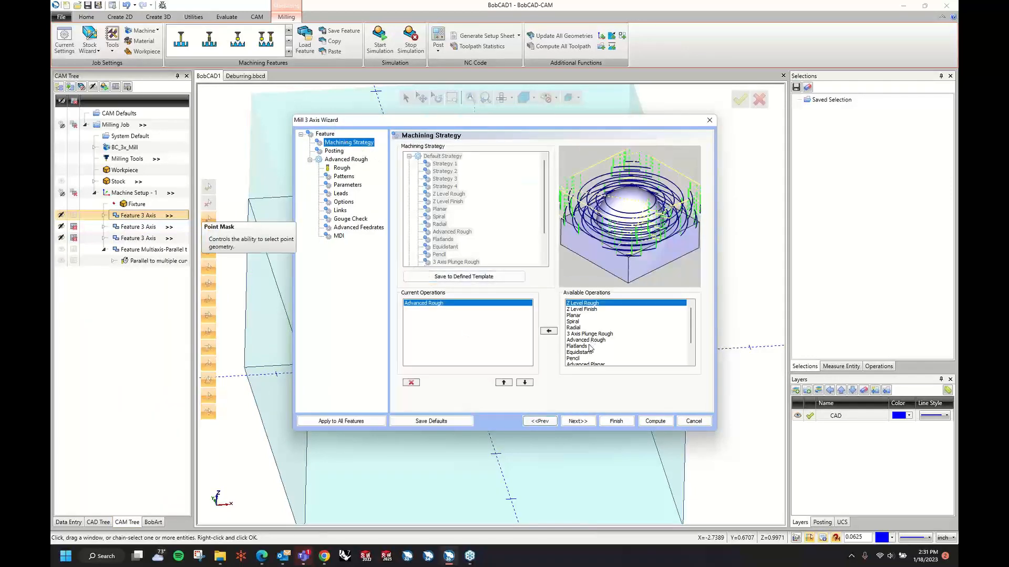
pyautogui.click(577, 346)
pyautogui.click(549, 332)
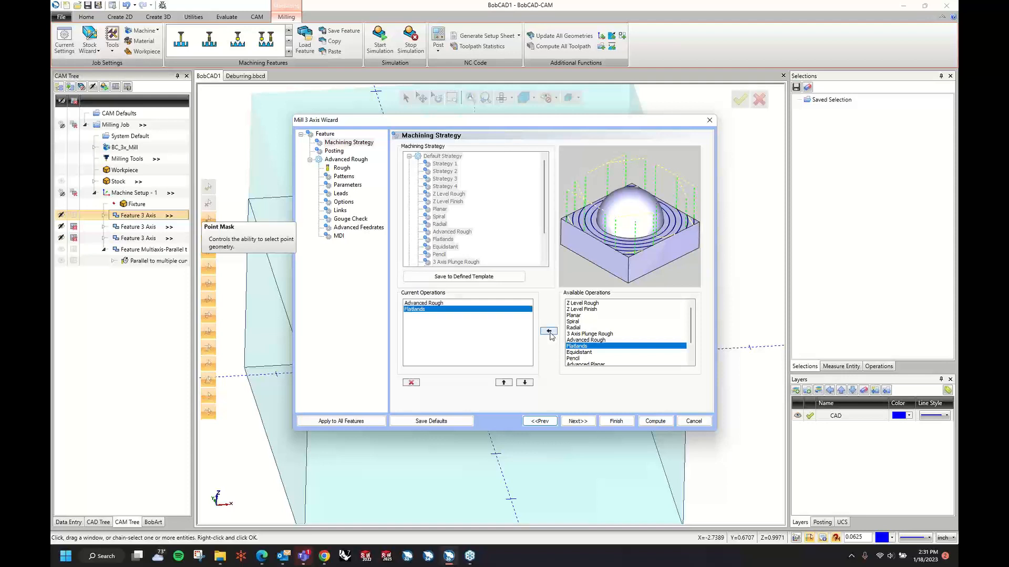
# Step: Set the Flatlands tool to a 0.5 diameter flat endmill with a corner radius of 0
pyautogui.click(578, 421)
pyautogui.click(579, 421)
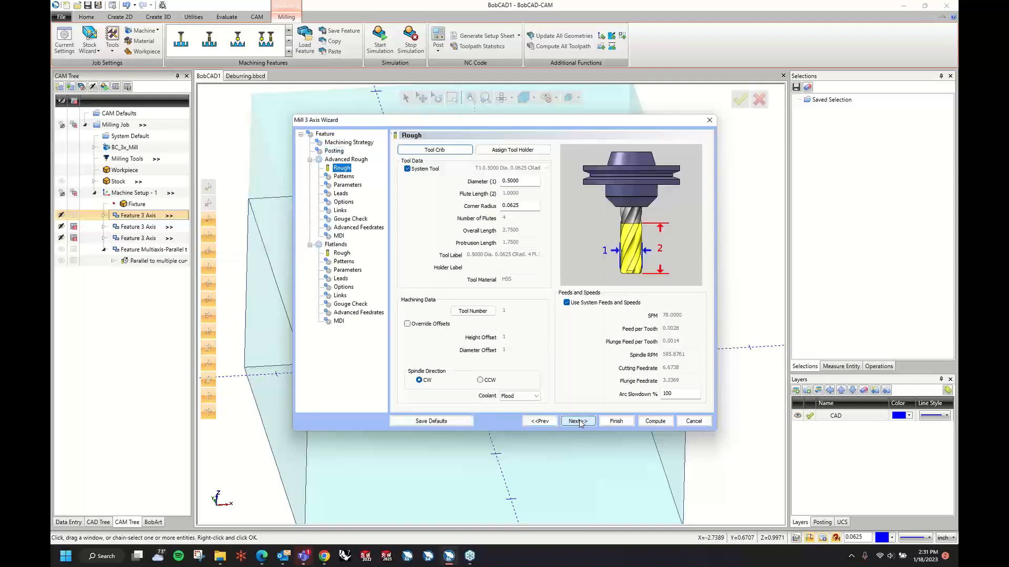
pyautogui.click(340, 255)
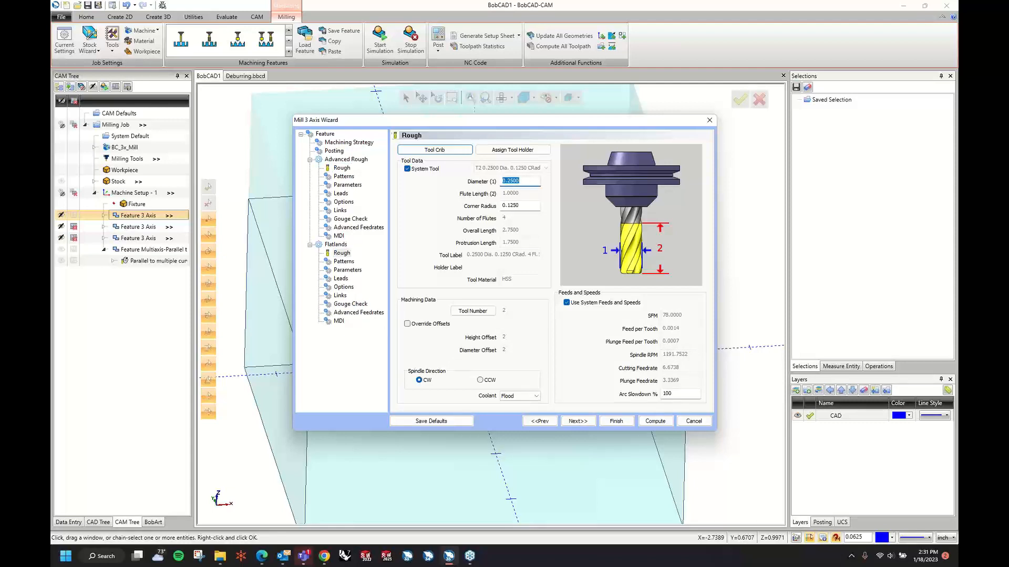
pyautogui.write('0')
pyautogui.press('Tab')
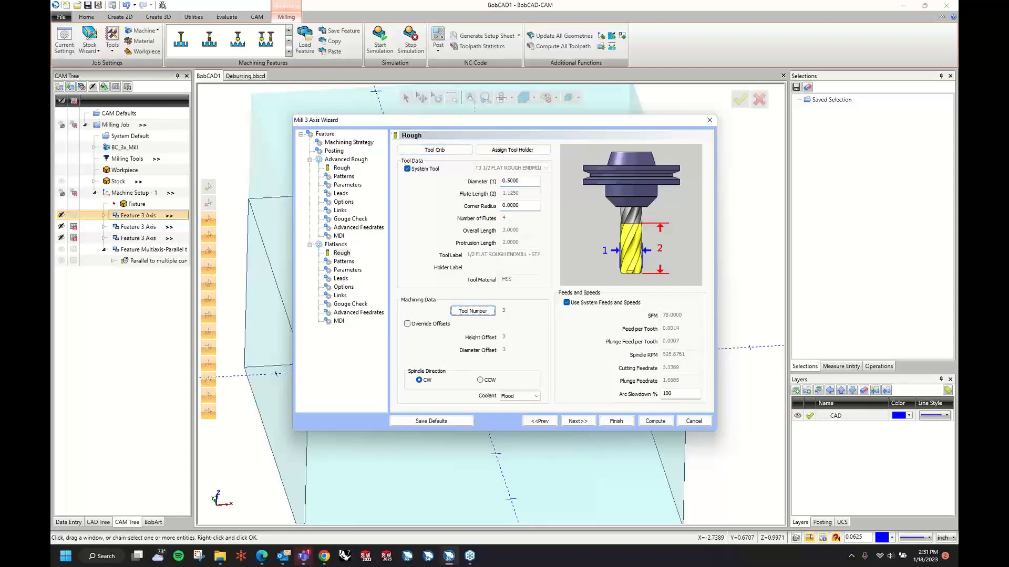
# Step: Give Flatlands a Side and Bottom allowance offset with a side allowance of 0.0625, and compute the toolpath
pyautogui.click(579, 422)
pyautogui.click(579, 422)
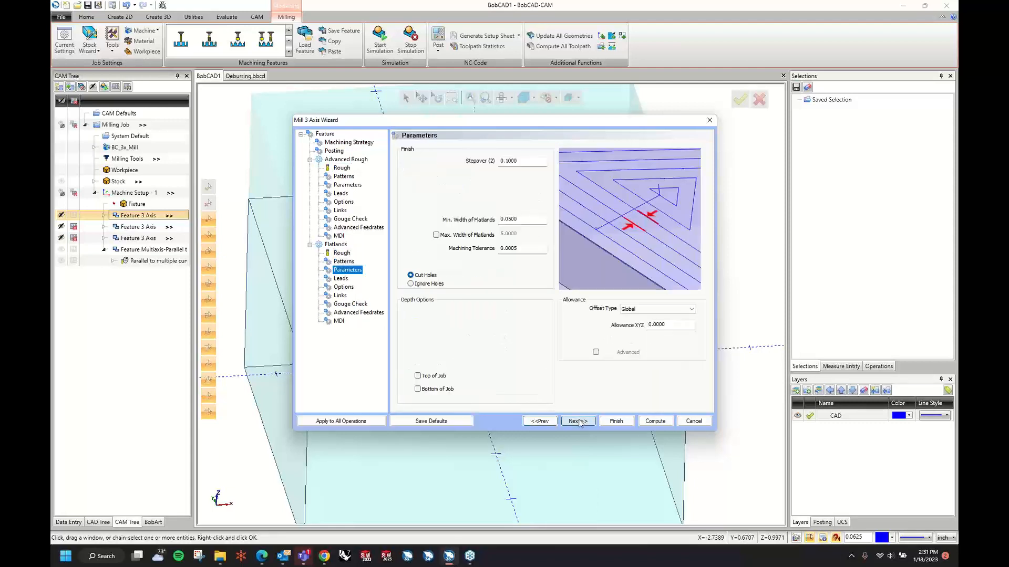
pyautogui.click(657, 309)
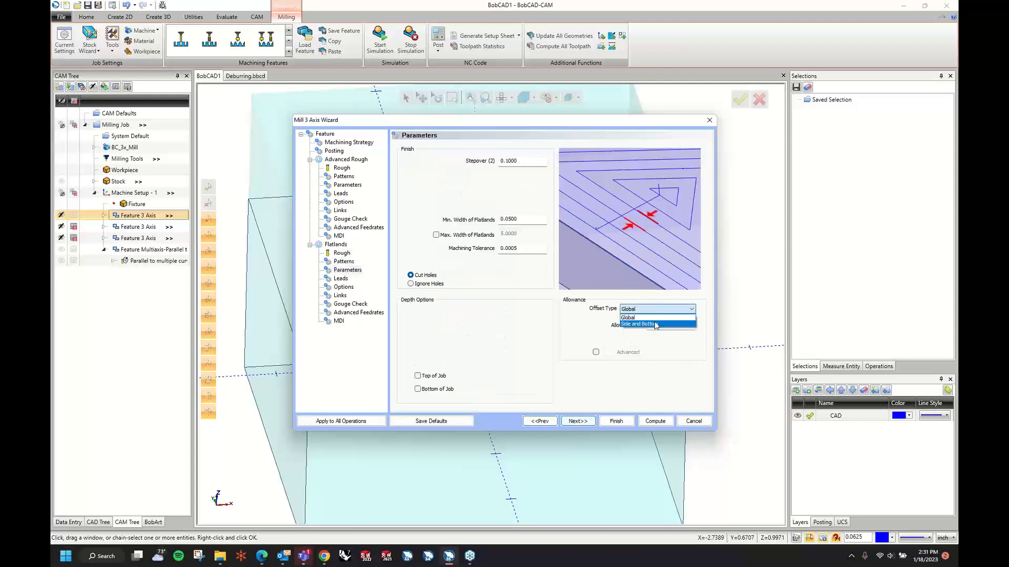
pyautogui.click(657, 321)
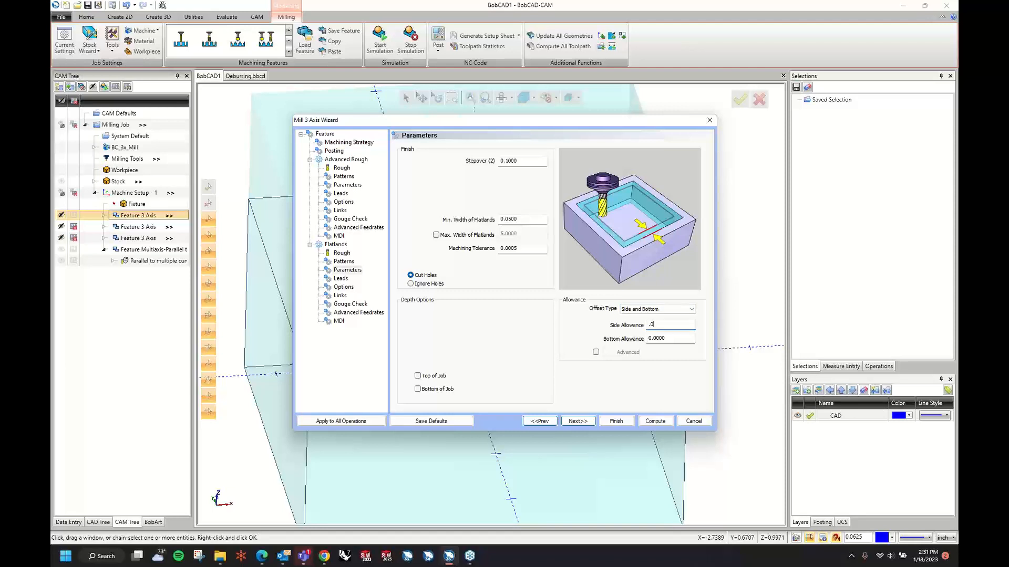
pyautogui.write('.0625')
pyautogui.press('Tab')
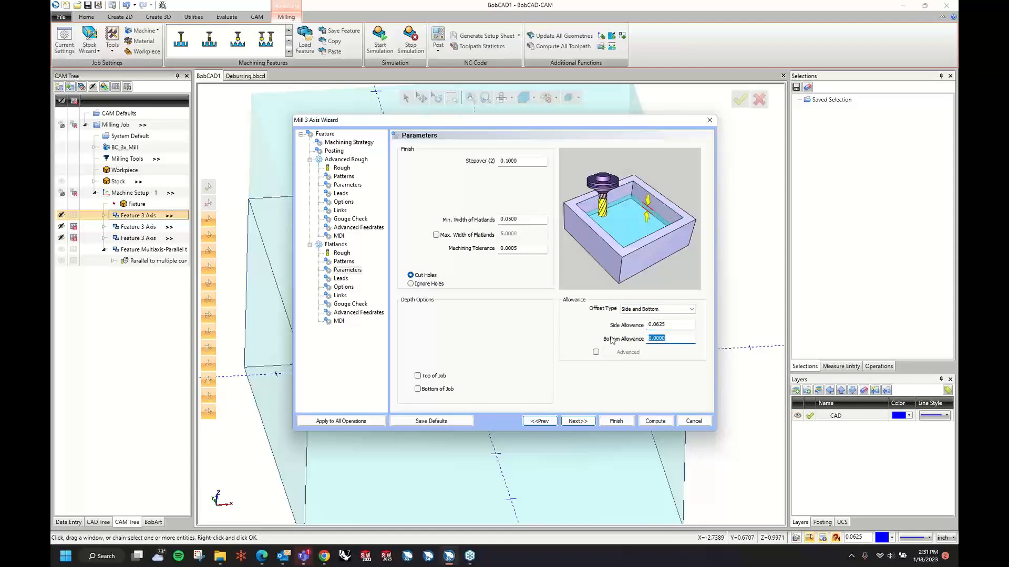
pyautogui.click(587, 423)
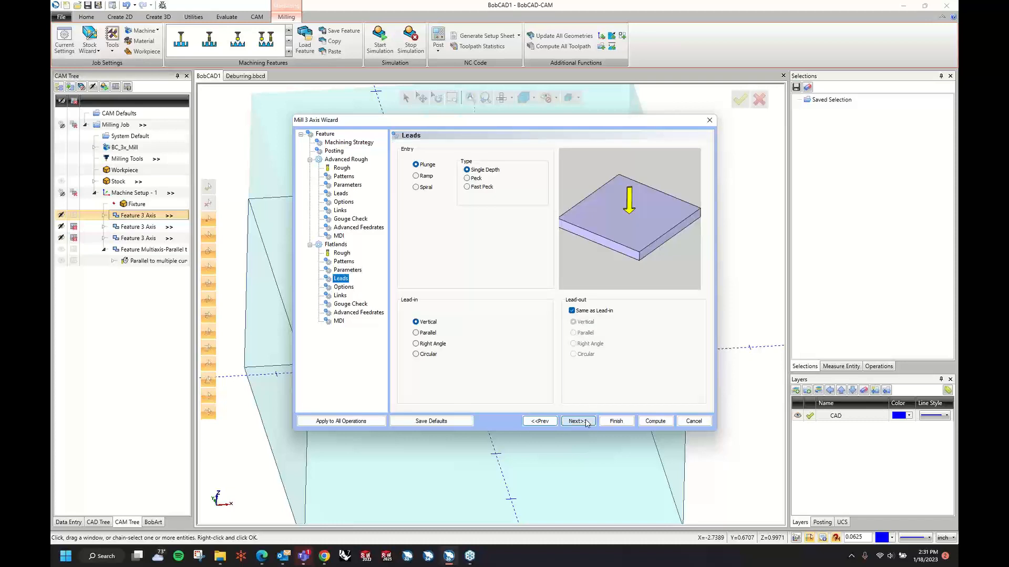
pyautogui.click(655, 421)
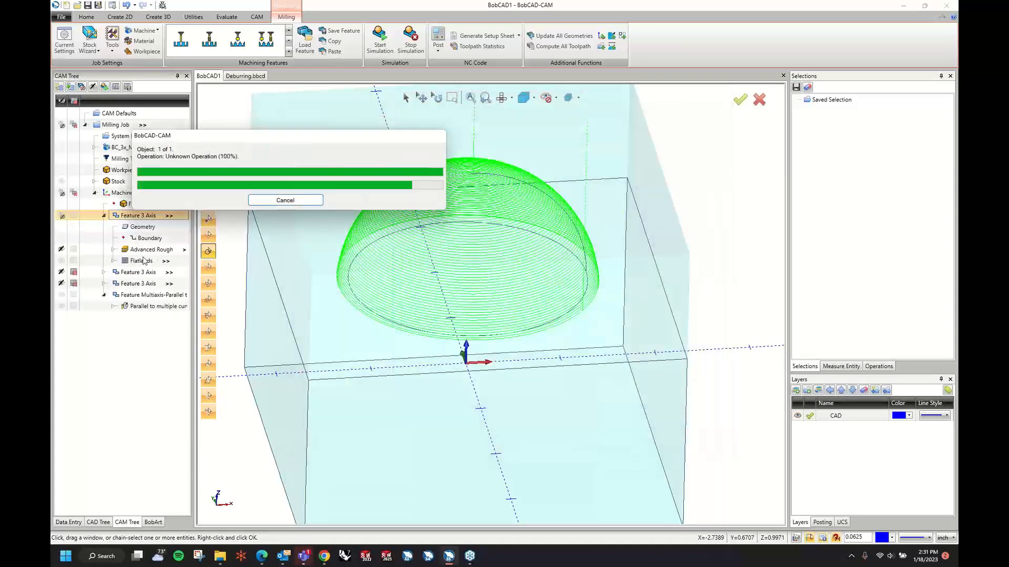
# Step: Hide the Flatlands toolpath and collapse the first 3 Axis feature and the multiaxis feature
pyautogui.click(61, 261)
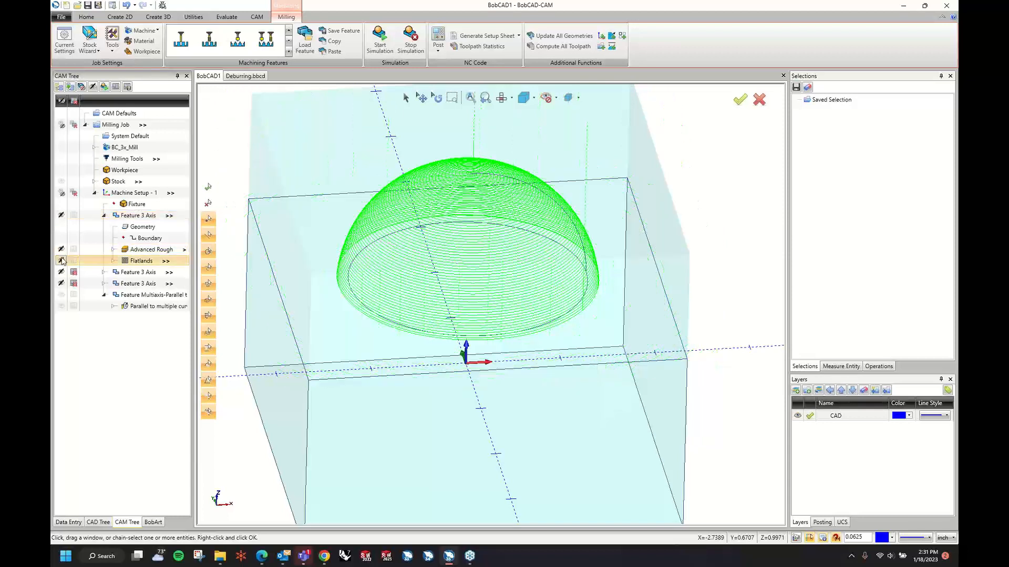
pyautogui.click(104, 216)
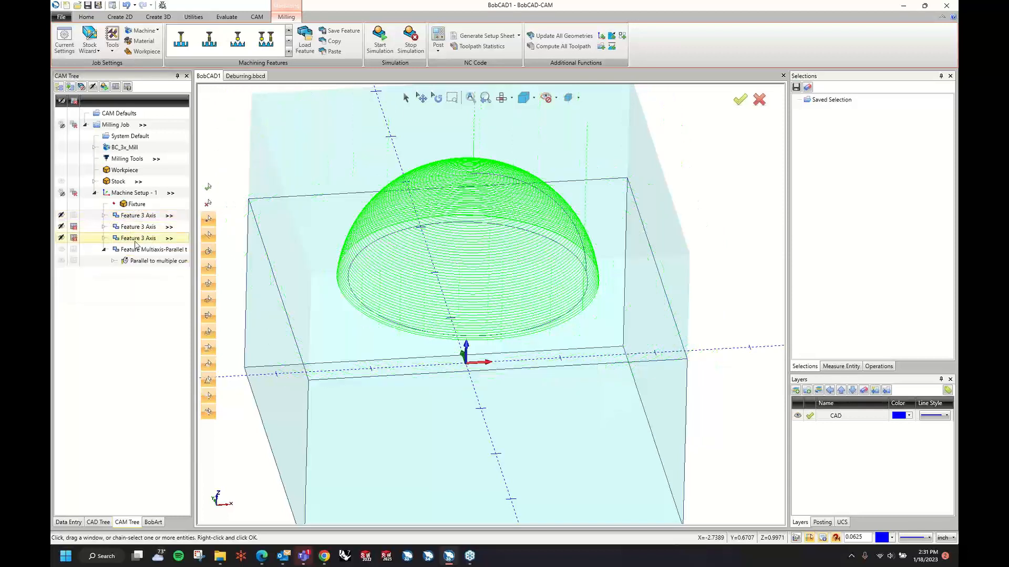
pyautogui.click(103, 251)
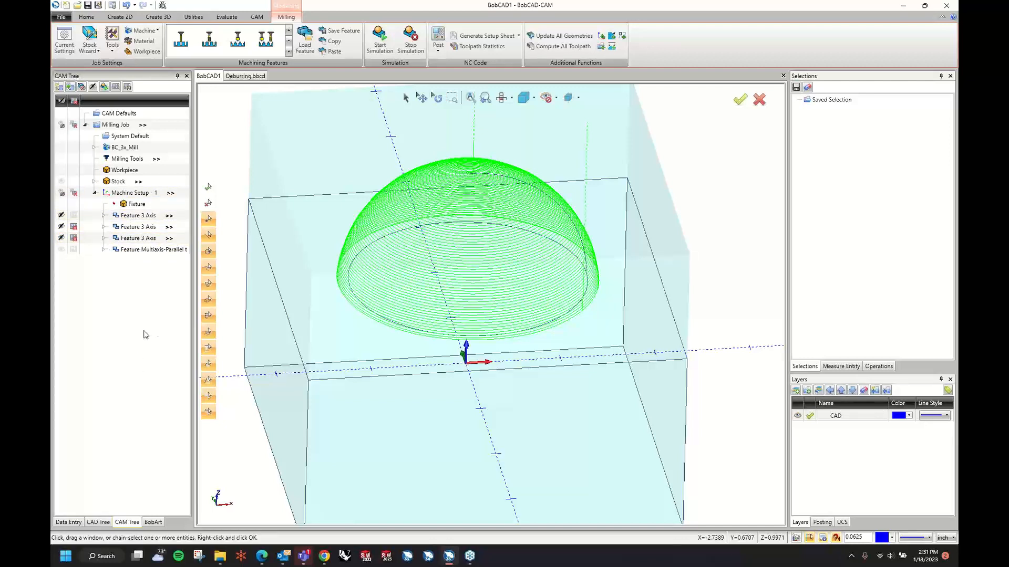
# Step: Show the job's operation list and check its toolpath pattern visibility and sorting options
pyautogui.click(879, 366)
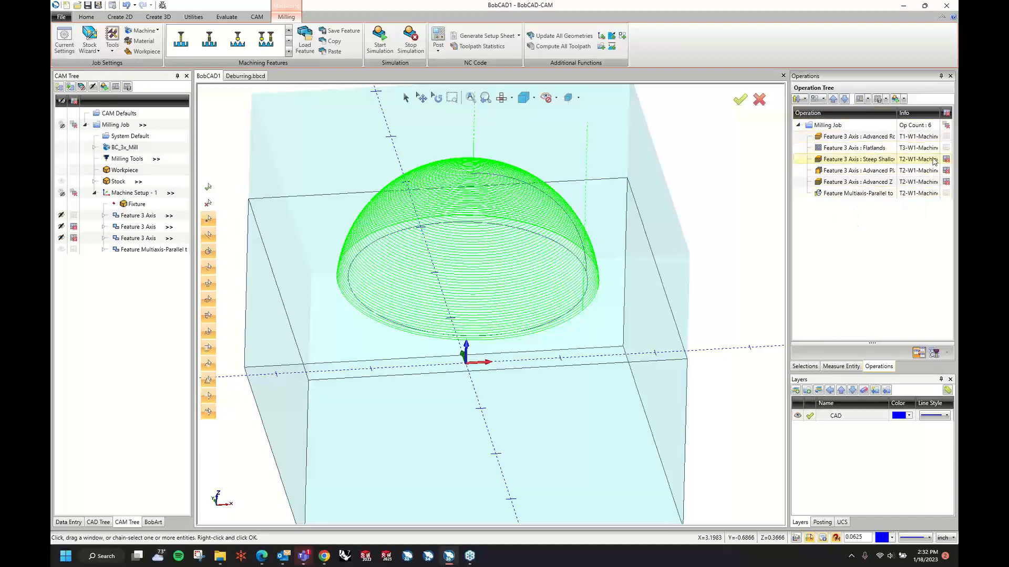
pyautogui.click(823, 100)
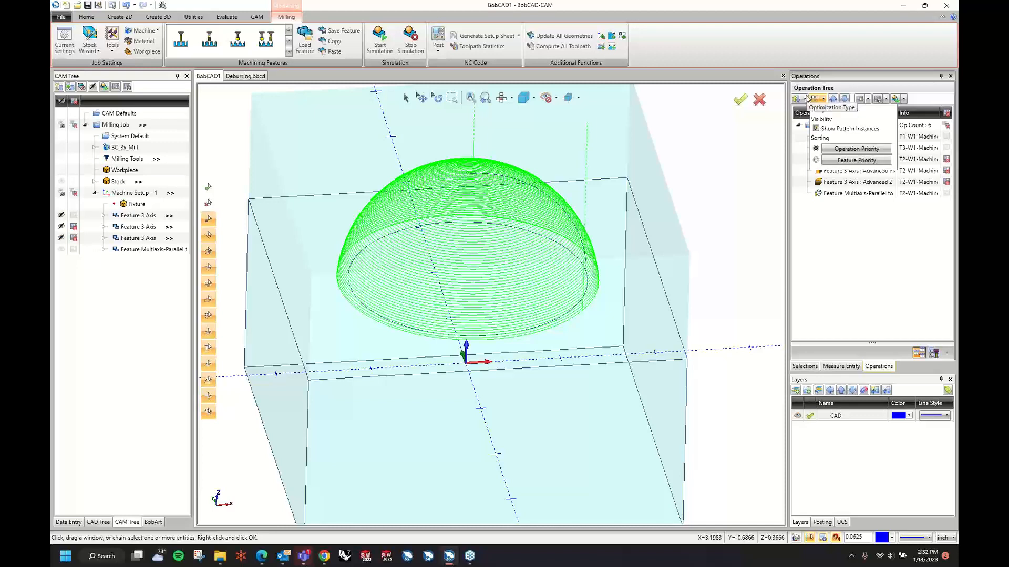
pyautogui.click(806, 98)
pyautogui.click(806, 98)
pyautogui.click(806, 98)
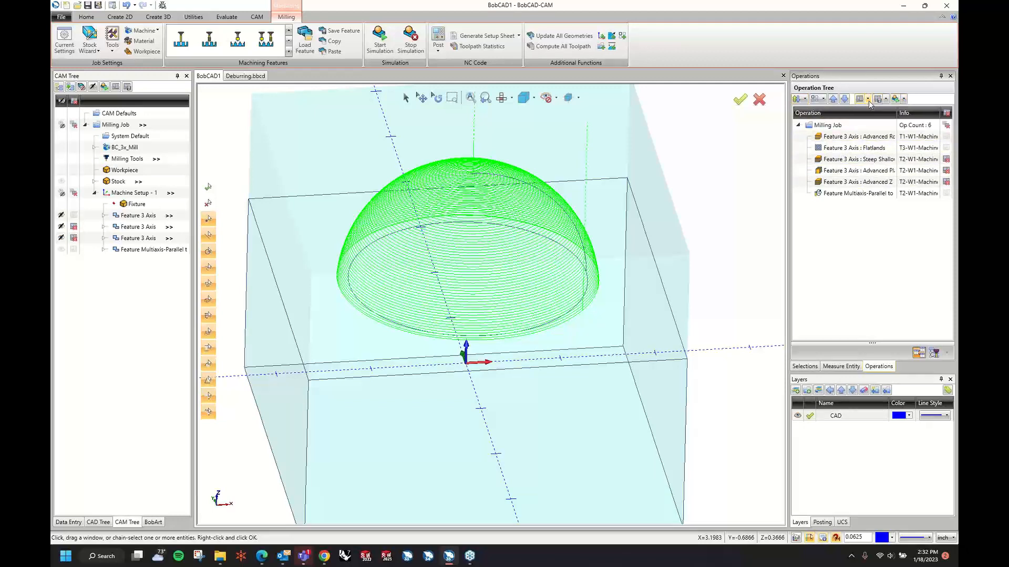
pyautogui.click(823, 100)
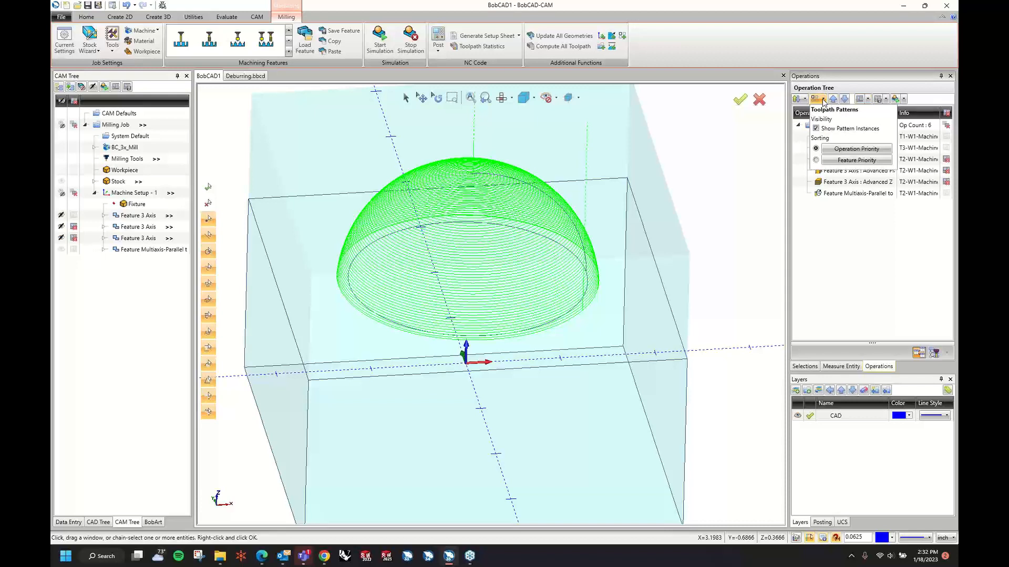
pyautogui.click(823, 102)
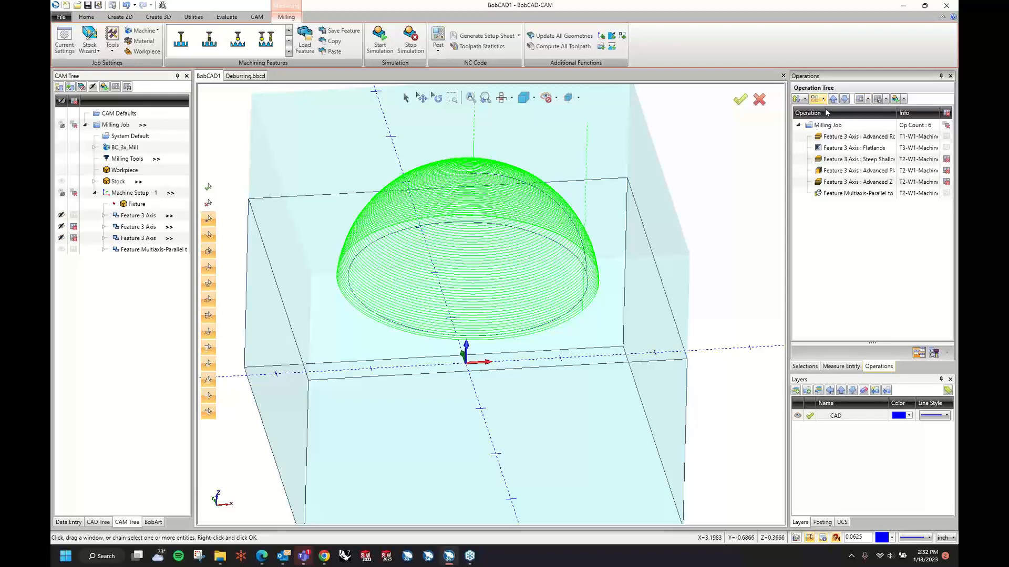
pyautogui.click(856, 149)
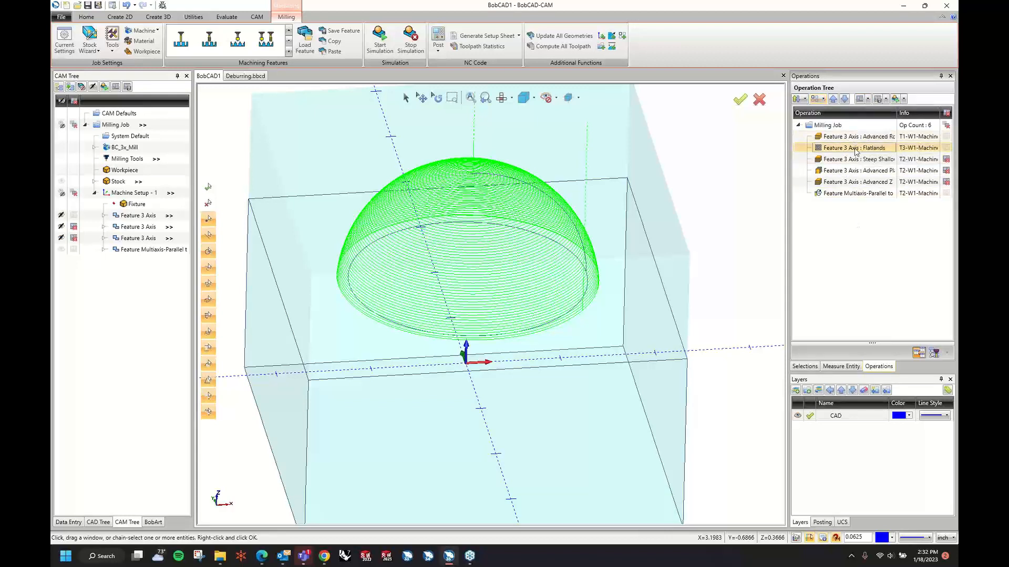
# Step: Compare the Flatlands, Parallel to multiple curves, Advanced Z, Advanced Planar and Steep Shallow toolpaths from the operation list
pyautogui.click(851, 194)
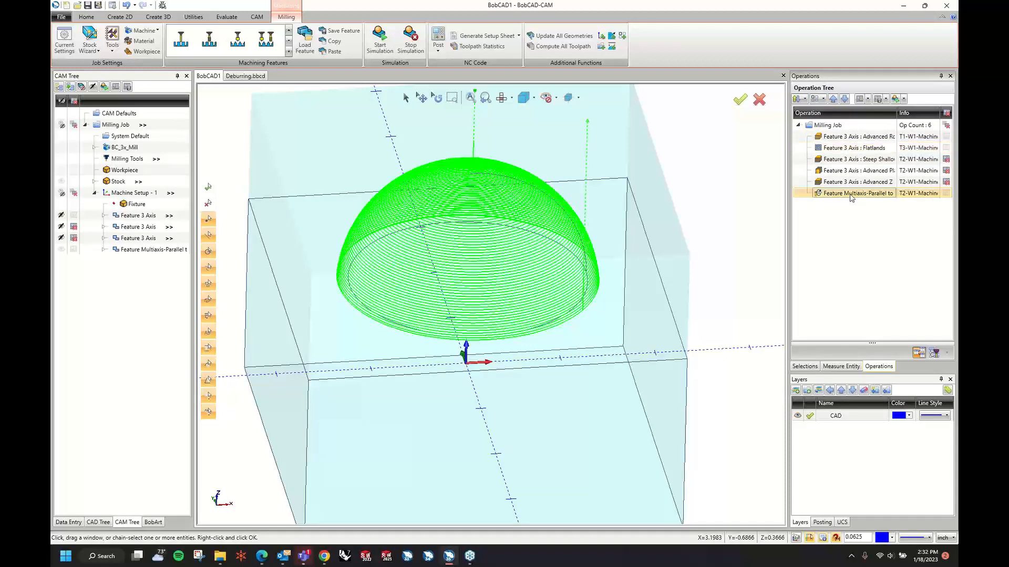
pyautogui.click(839, 150)
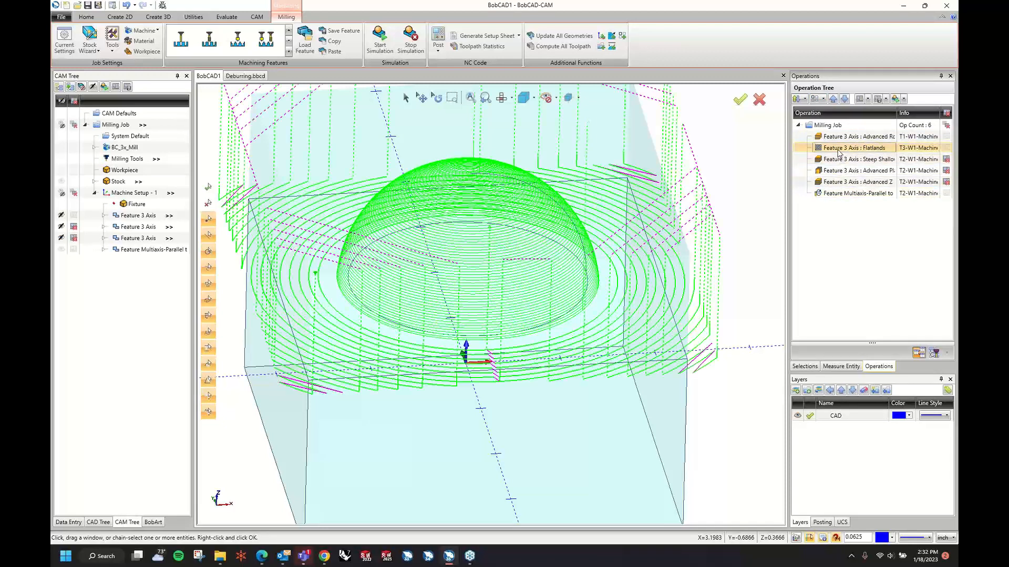
pyautogui.click(851, 195)
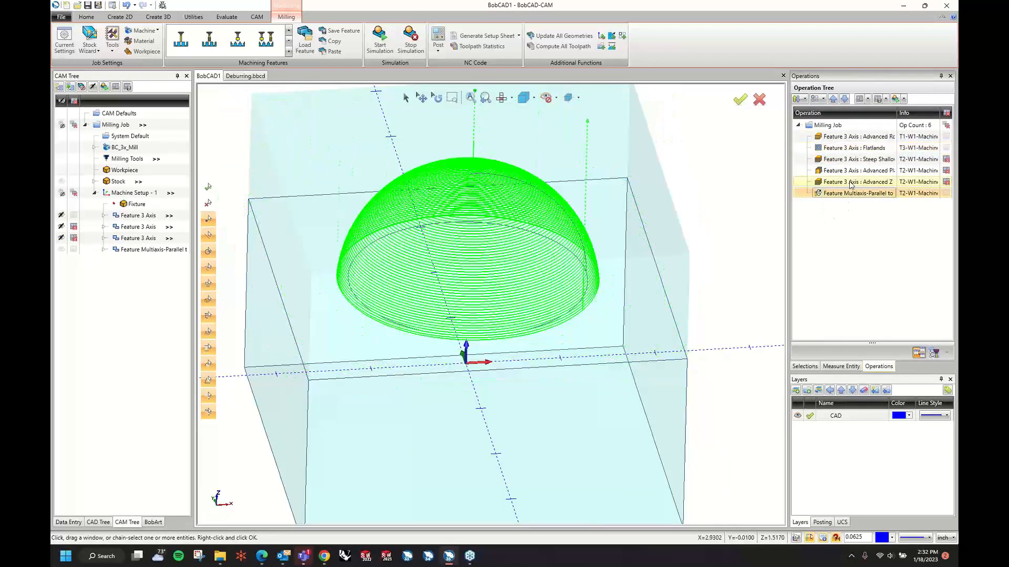
pyautogui.click(851, 183)
pyautogui.click(848, 169)
pyautogui.click(847, 159)
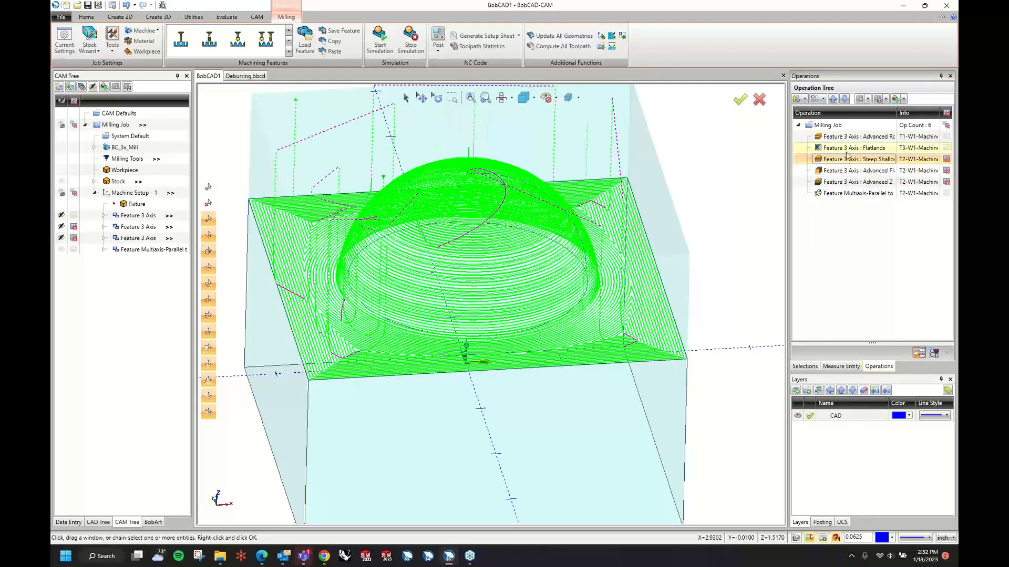
pyautogui.click(848, 149)
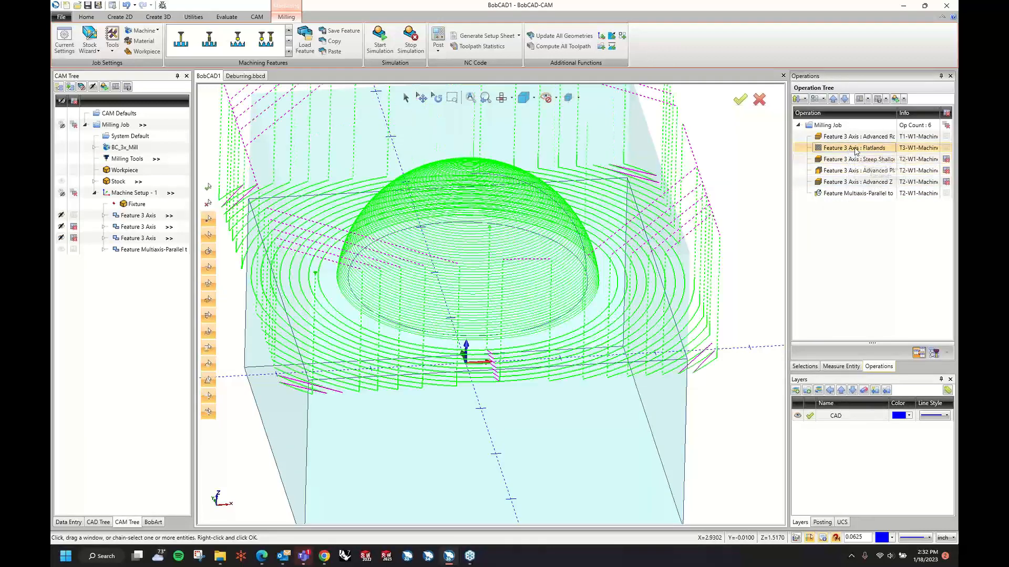
# Step: Move the Flatlands operation to the end of the milling job's operation order, after Parallel to multiple curves
pyautogui.click(844, 99)
pyautogui.click(844, 99)
pyautogui.click(844, 99)
pyautogui.click(845, 99)
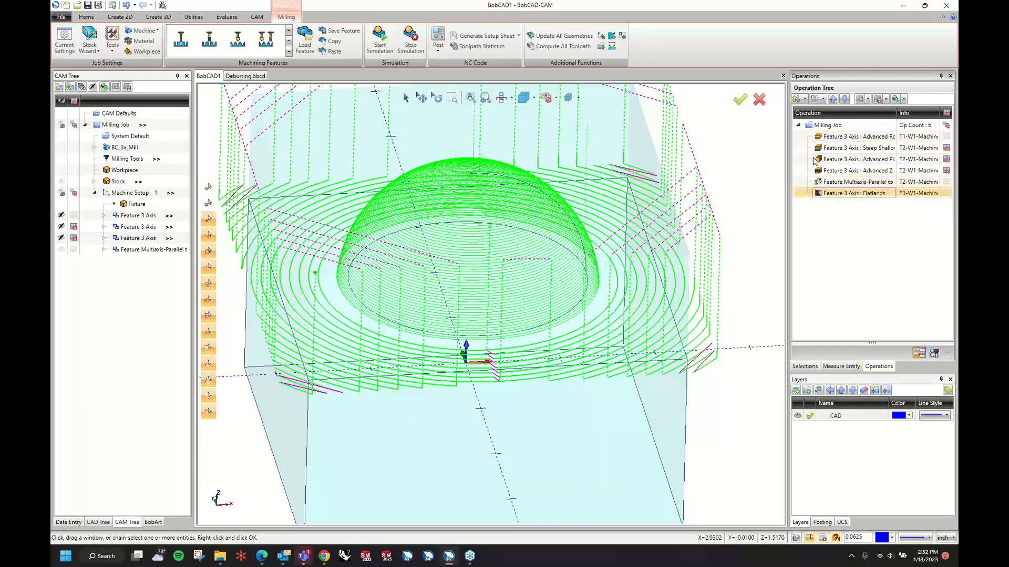
# Step: Simulate the reordered job, jumping to the Parallel to multiple curves operation and running through the Flatlands finish
pyautogui.click(387, 35)
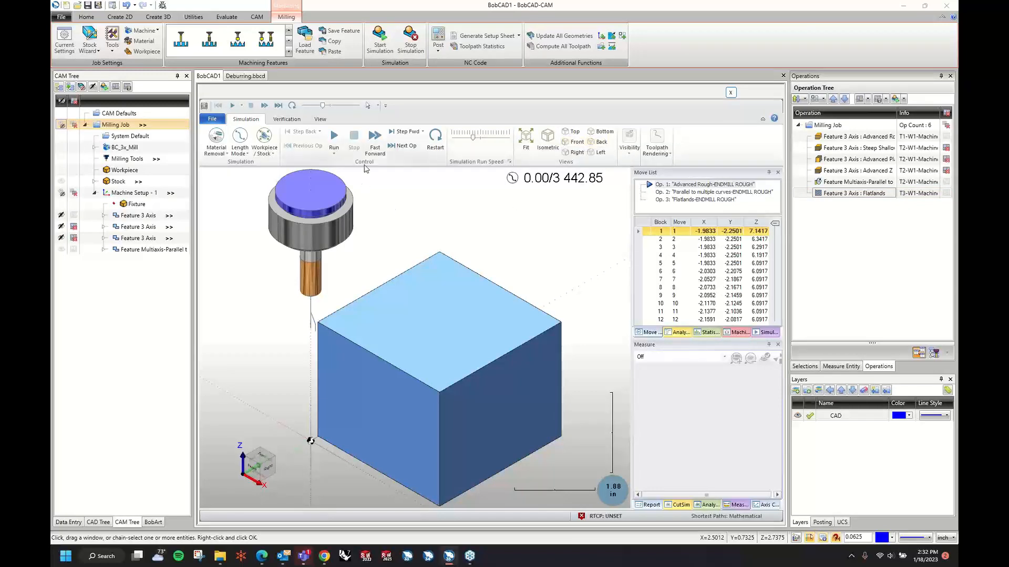
pyautogui.doubleClick(683, 192)
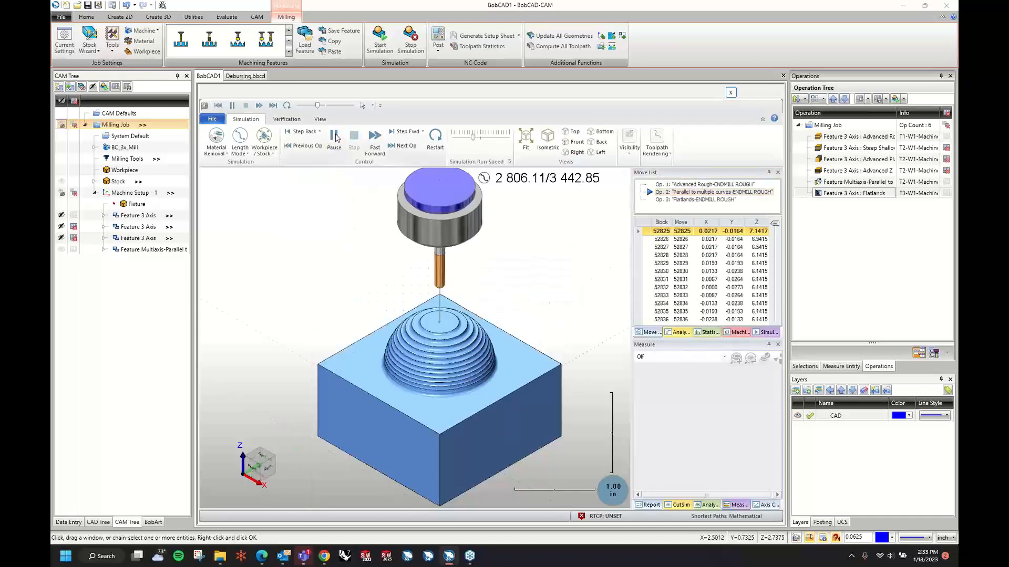
pyautogui.click(334, 137)
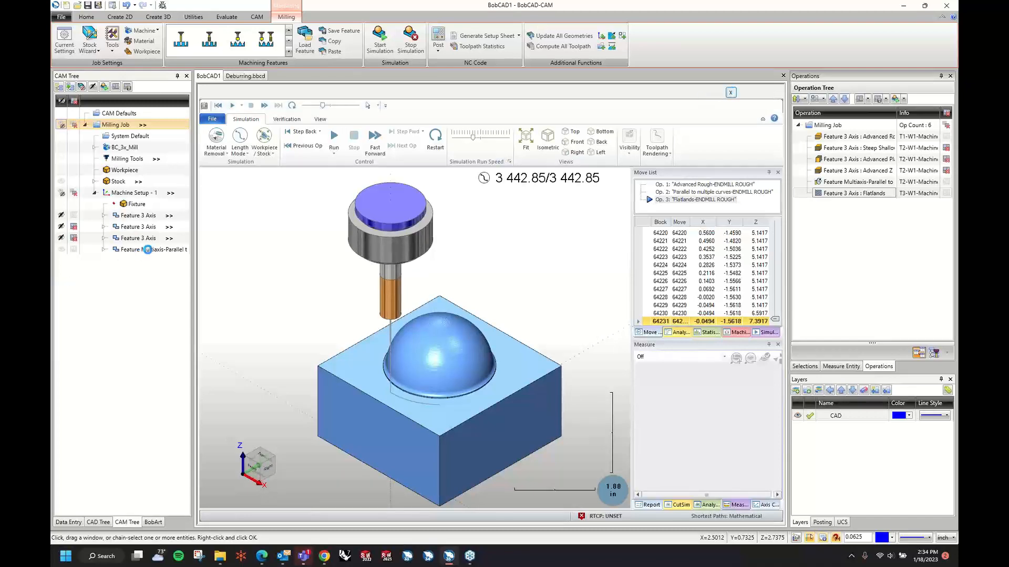
# Step: Edit the multiaxis feature's surface paths, choosing Full, start and end at exact surface edges as the area type
pyautogui.click(148, 250)
pyautogui.rightClick(149, 251)
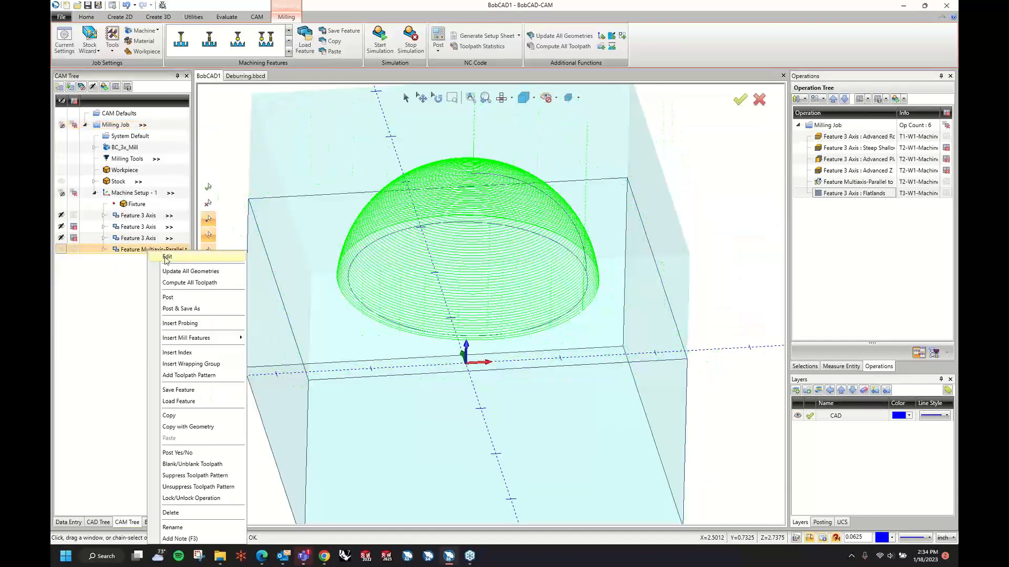
pyautogui.click(166, 257)
pyautogui.click(309, 153)
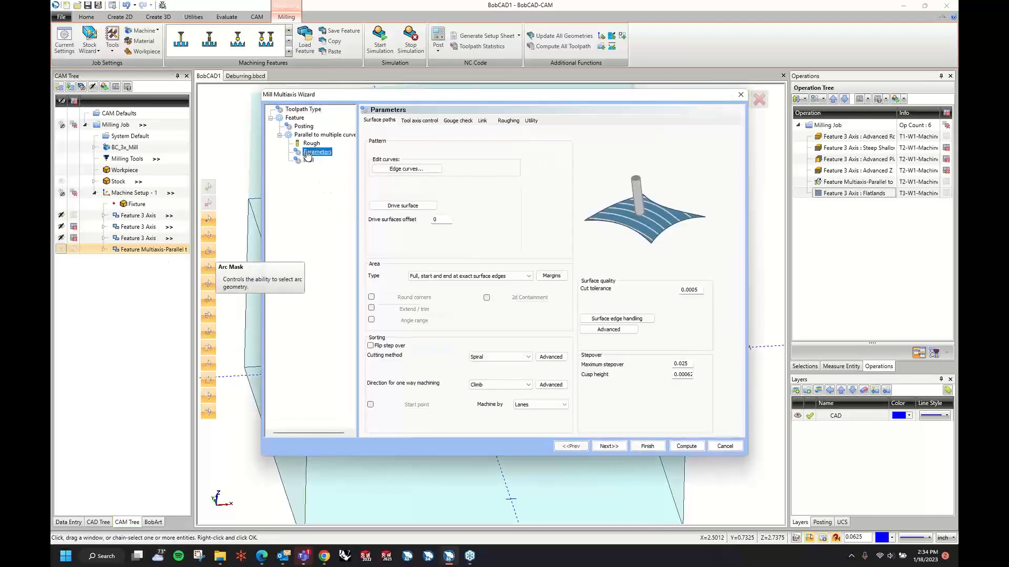
pyautogui.click(477, 277)
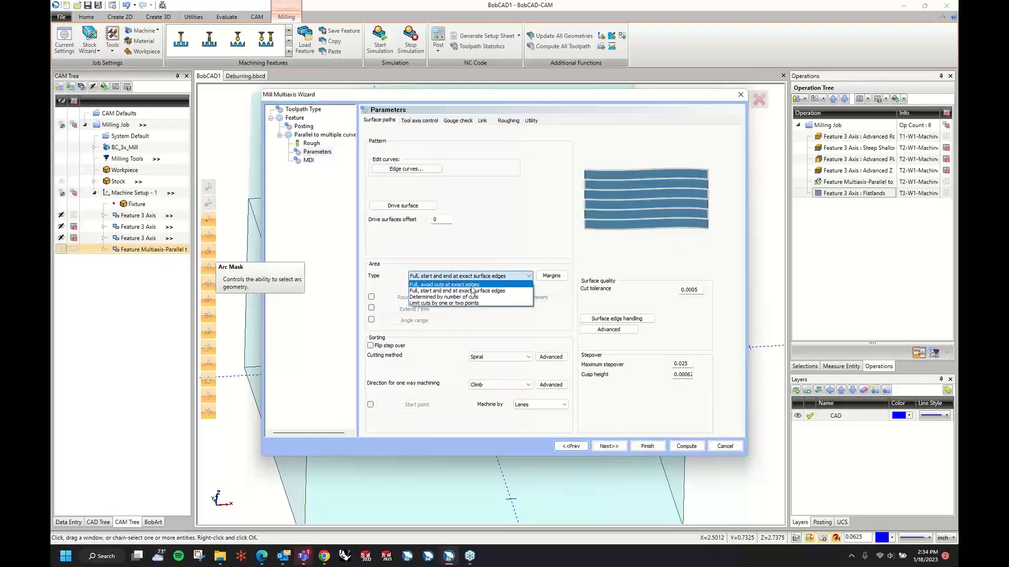
pyautogui.click(475, 284)
pyautogui.click(472, 276)
pyautogui.click(470, 291)
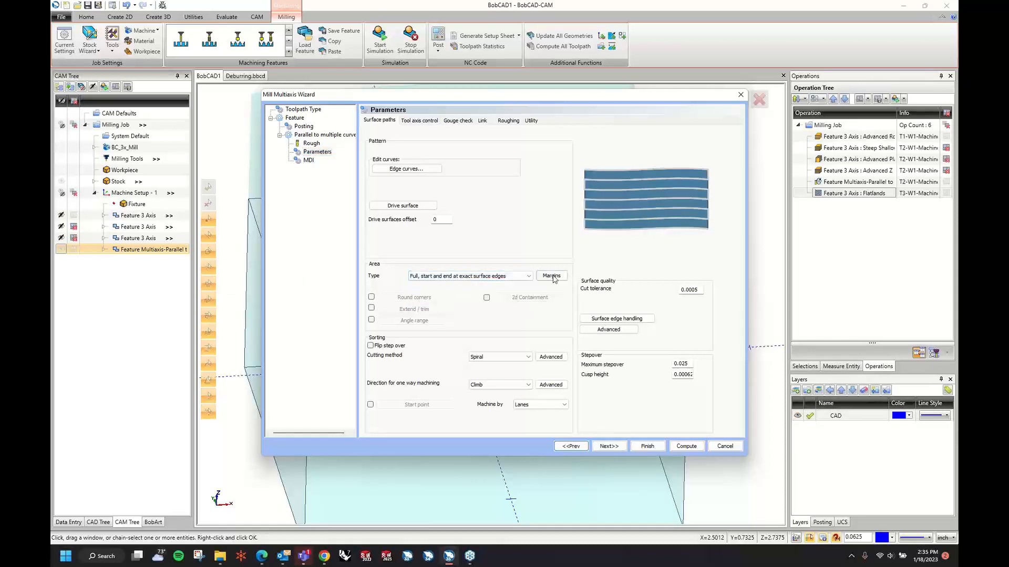
# Step: Turn off Add internal tool radius in the area margins, keep start and end margins at 0, and finish the multiaxis feature
pyautogui.click(552, 277)
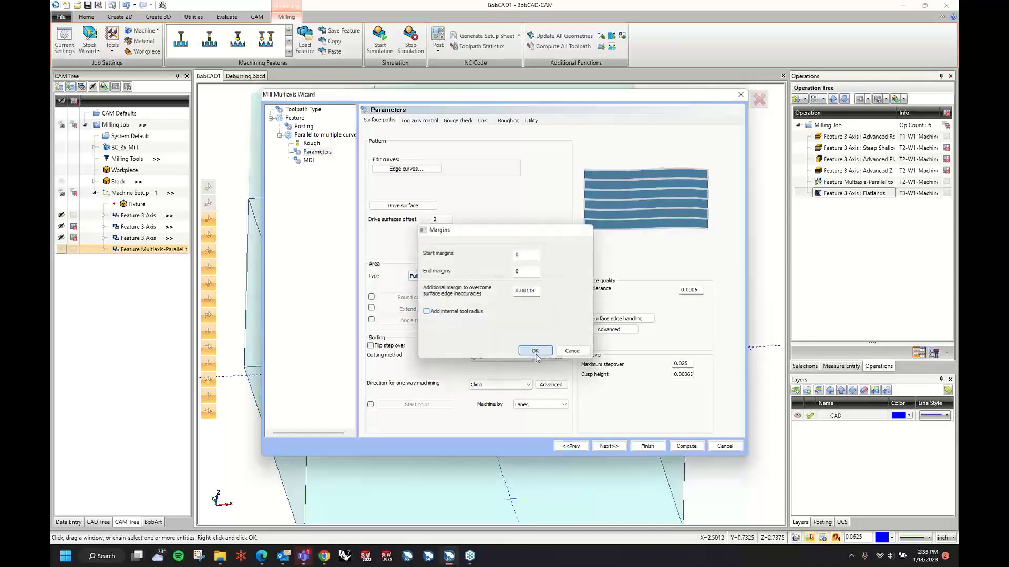
pyautogui.click(535, 351)
pyautogui.click(647, 446)
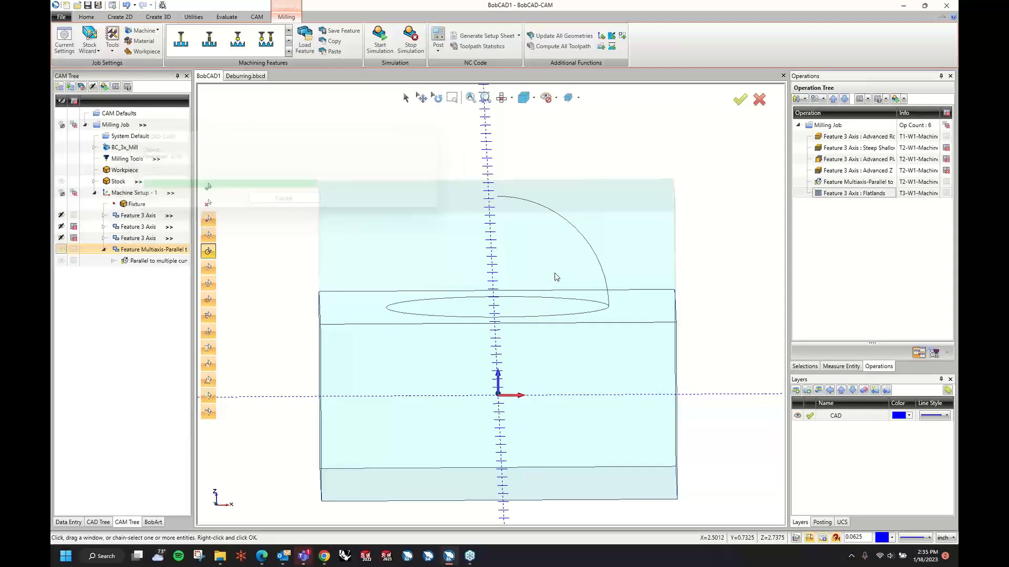
# Step: Enable gouge check 1 with Retract tool along tool axis, using only the flat floor face as check surface, and compute the multiaxis toolpath
pyautogui.moveTo(557, 277); pyautogui.dragTo(387, 334, button='middle')
pyautogui.rightClick(135, 252)
pyautogui.click(150, 255)
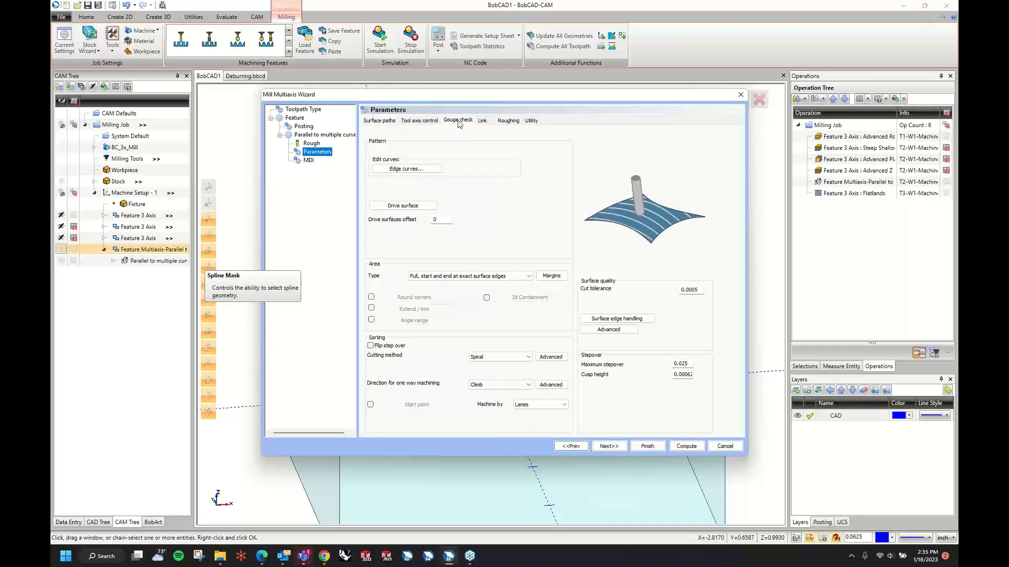
pyautogui.click(457, 120)
pyautogui.click(380, 187)
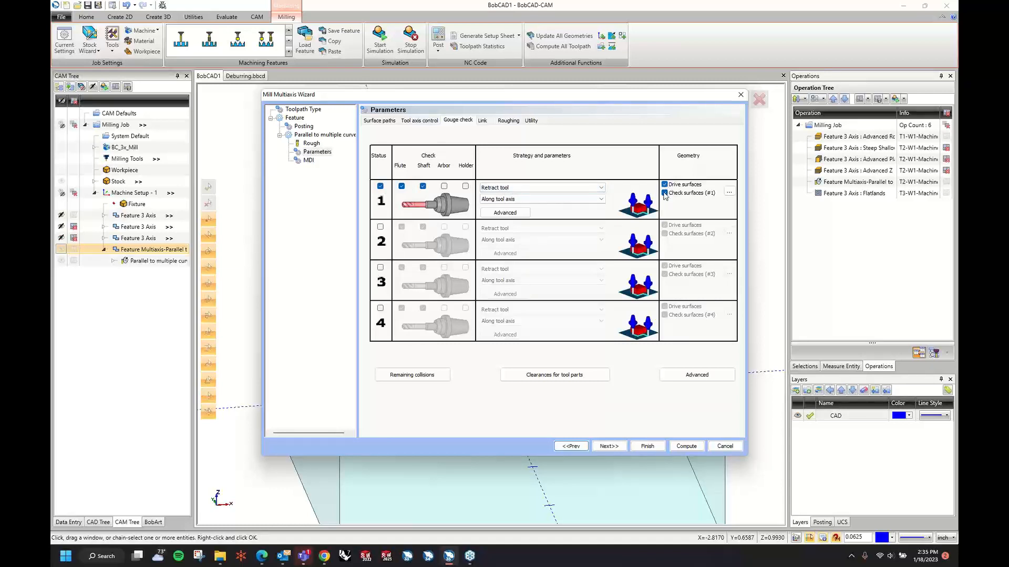
pyautogui.click(729, 192)
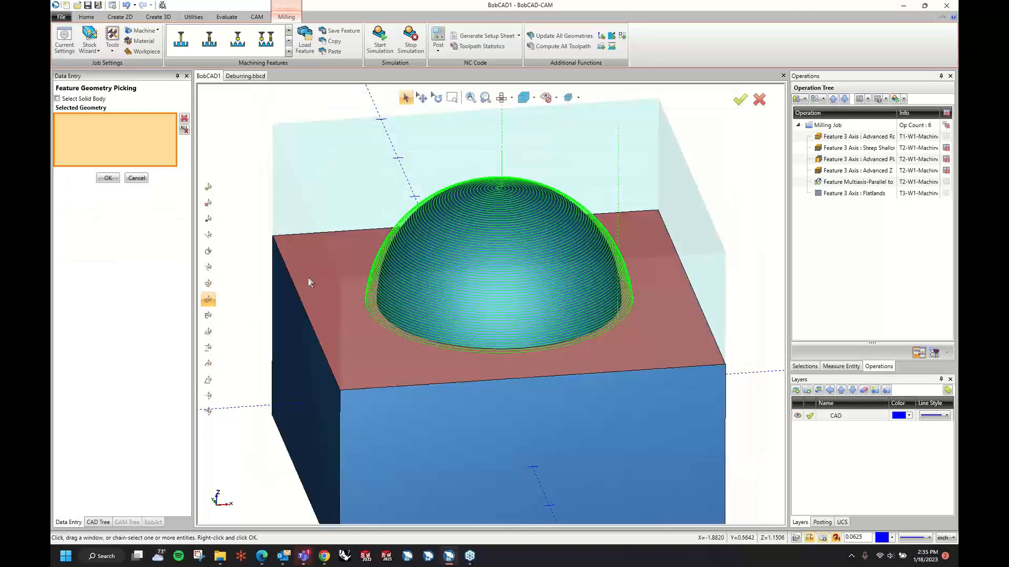
pyautogui.click(308, 276)
pyautogui.rightClick(258, 161)
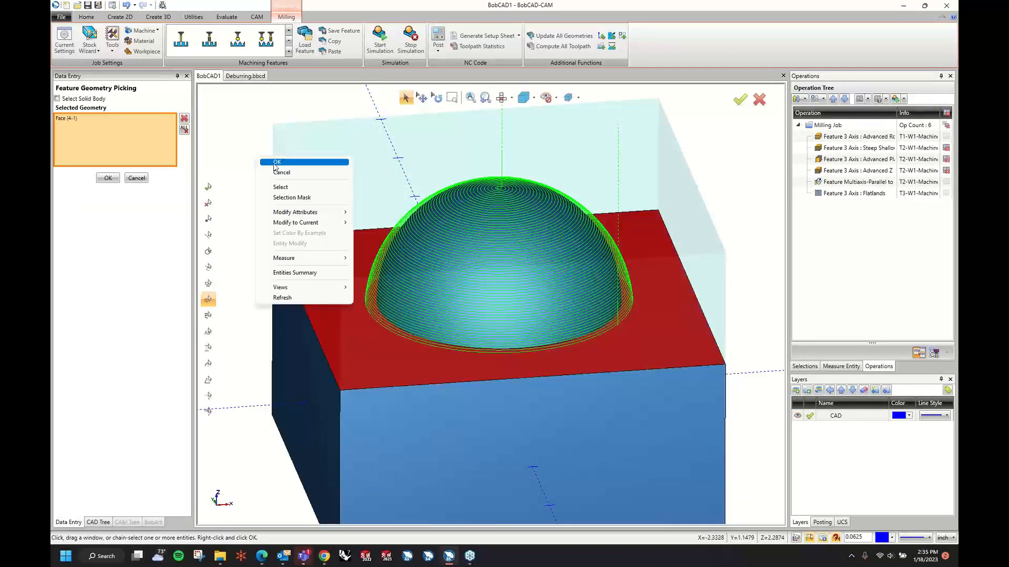
pyautogui.click(275, 162)
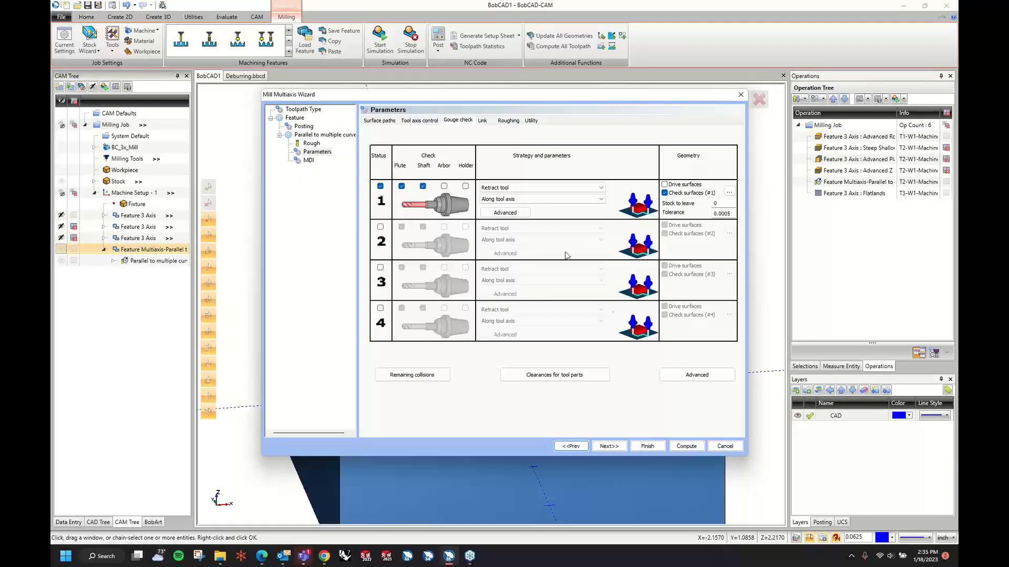
pyautogui.click(686, 447)
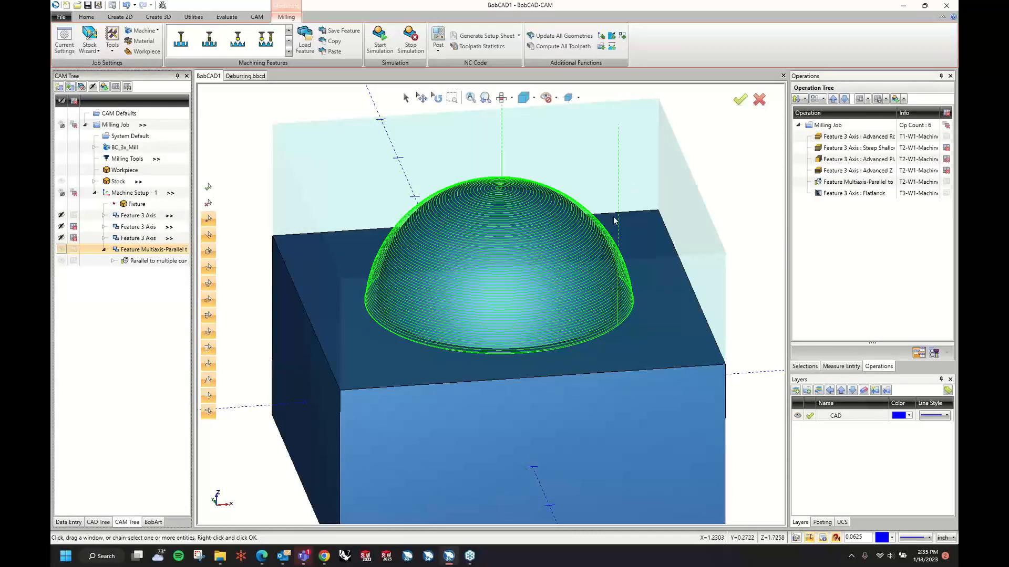
# Step: Simulate the job at a slightly higher run speed and examine the cut surface where the dome meets the floor
pyautogui.moveTo(628, 153); pyautogui.dragTo(630, 188, button='middle')
pyautogui.scroll(-4, 630, 179)
pyautogui.click(379, 38)
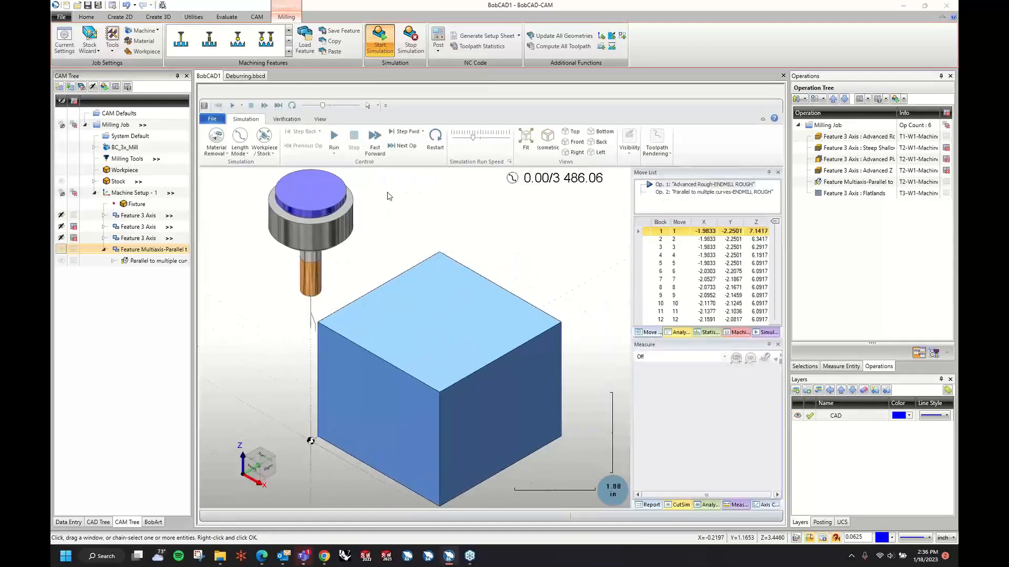
pyautogui.click(478, 138)
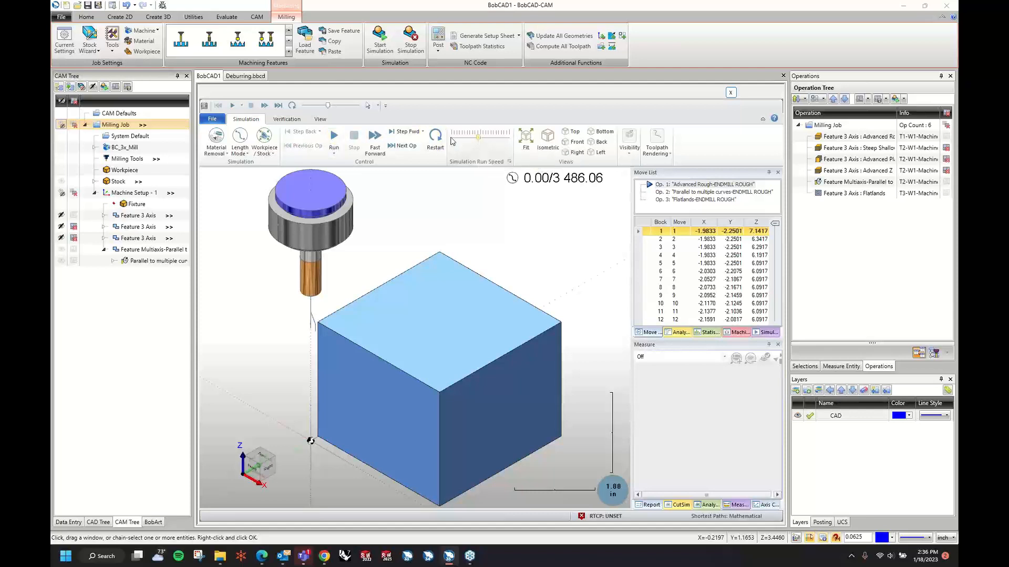
pyautogui.click(685, 194)
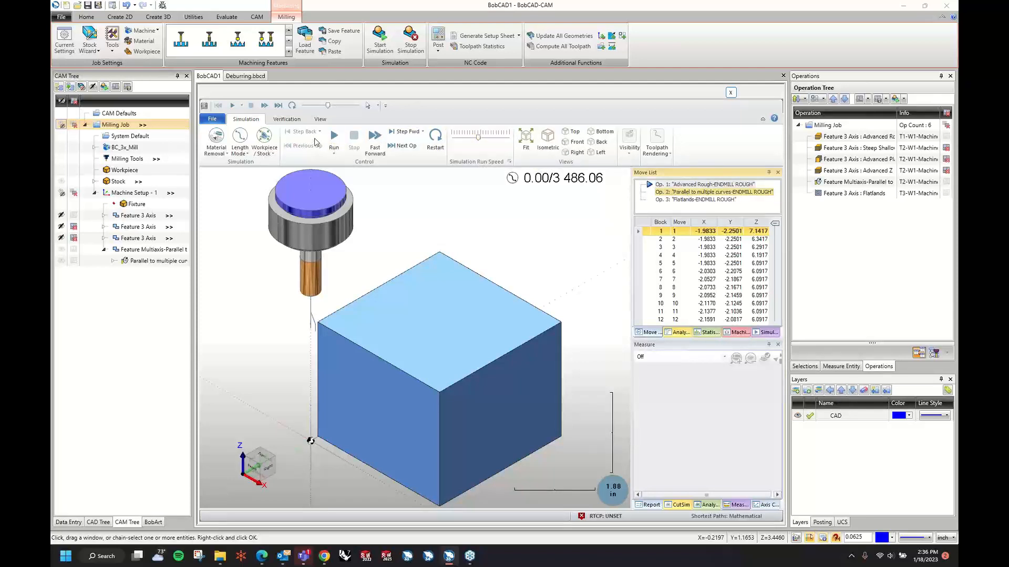
pyautogui.click(334, 137)
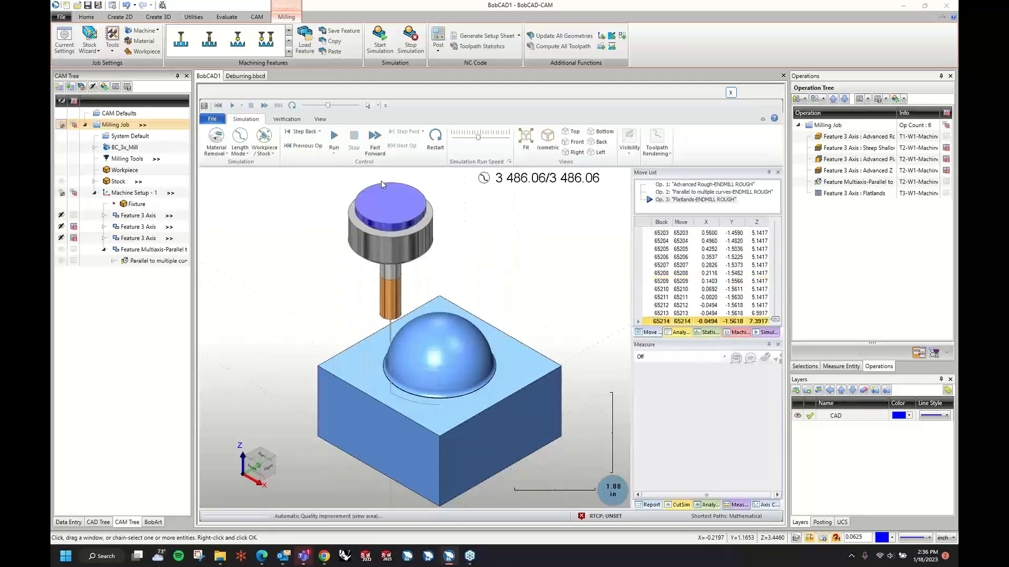
pyautogui.scroll(2, 391, 391)
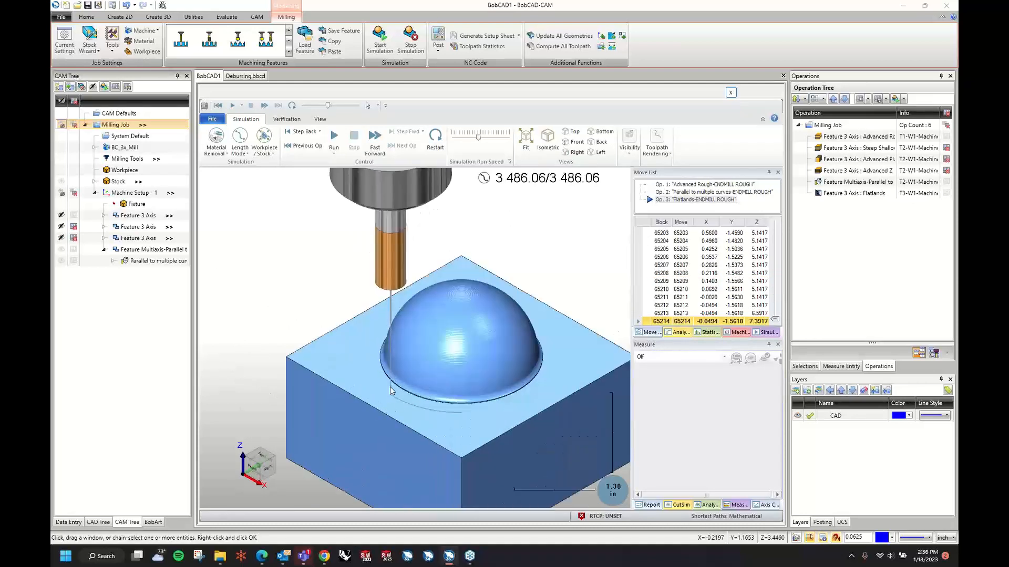
pyautogui.scroll(3, 390, 387)
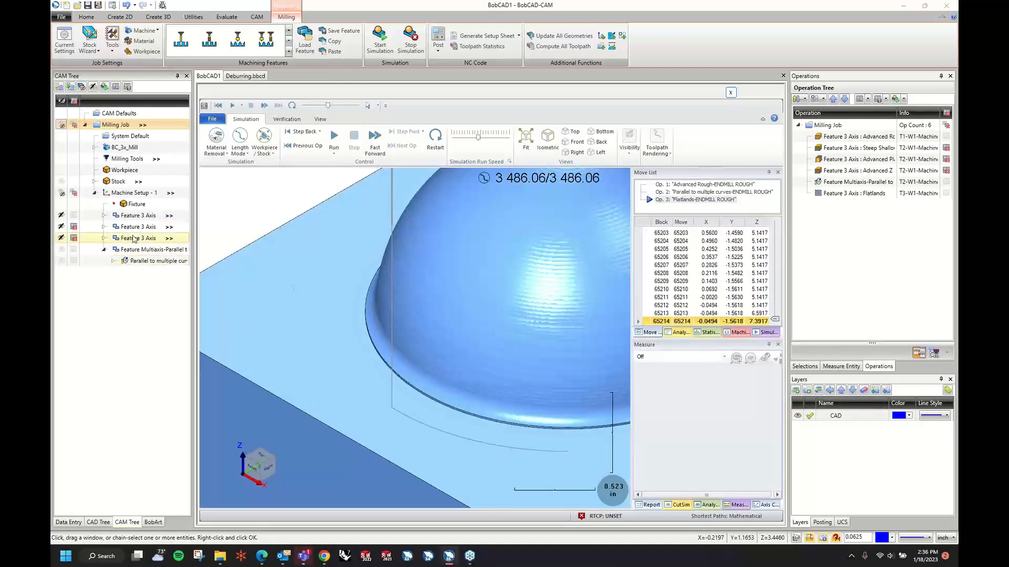
# Step: Change the side allowance in the Flatlands parameters and compute its toolpath
pyautogui.click(103, 215)
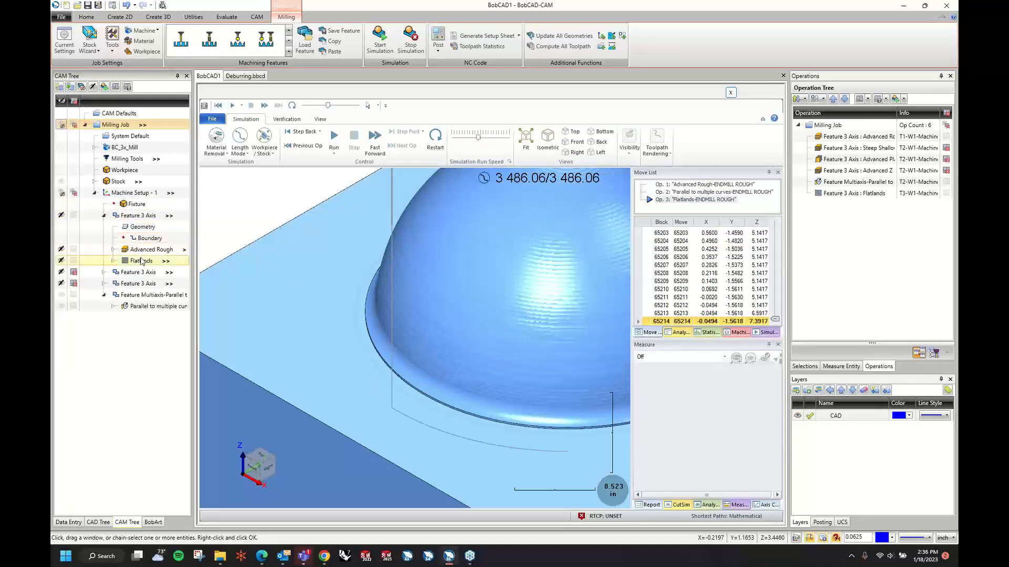
pyautogui.rightClick(144, 261)
pyautogui.click(163, 264)
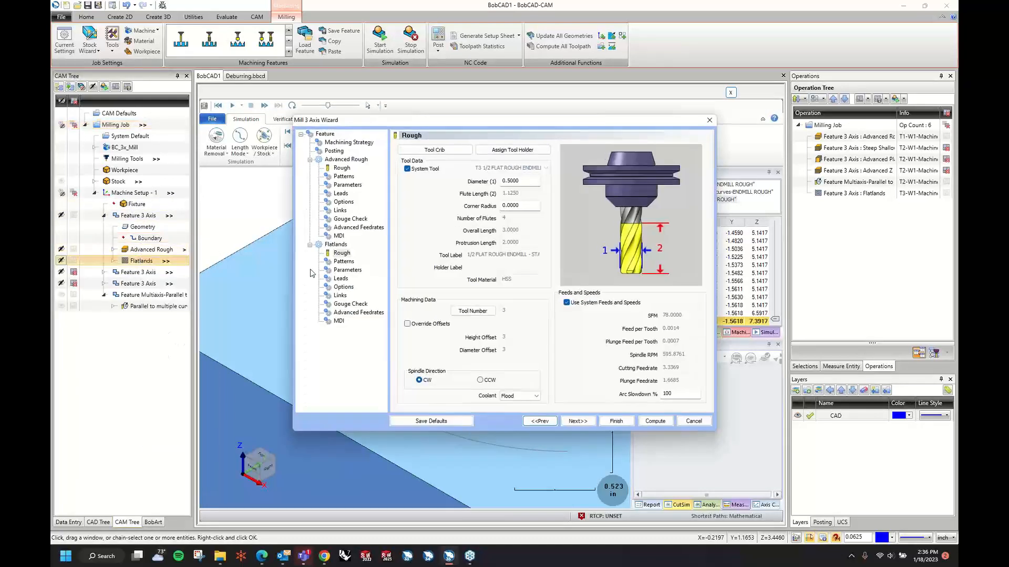
pyautogui.click(577, 421)
pyautogui.click(590, 420)
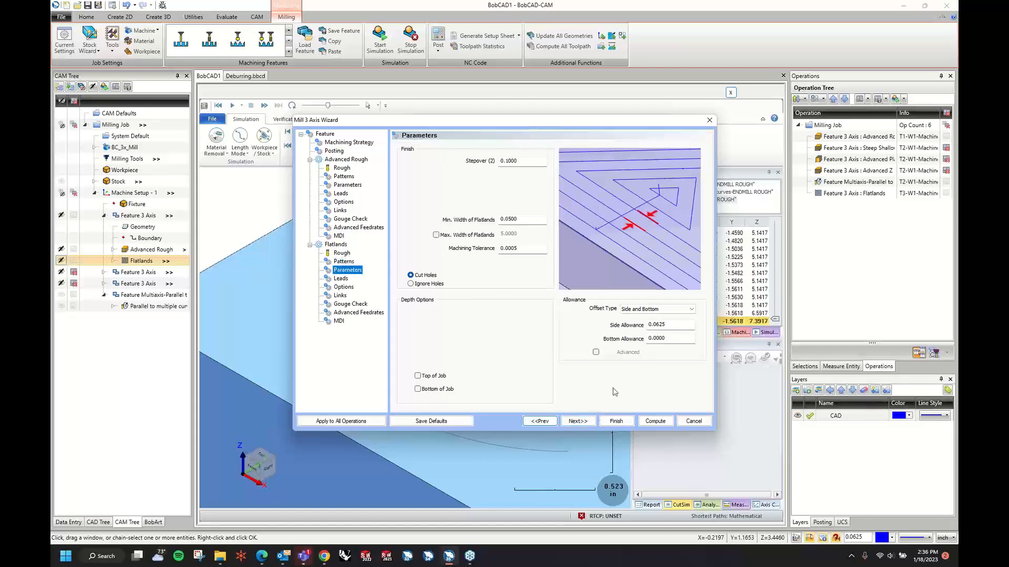
pyautogui.moveTo(654, 326); pyautogui.dragTo(698, 318)
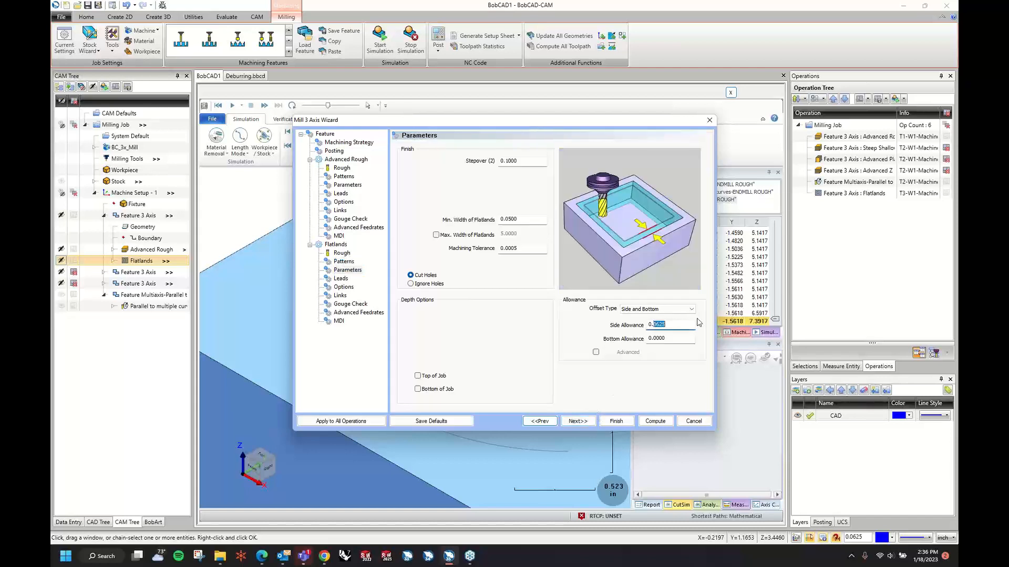
pyautogui.click(654, 420)
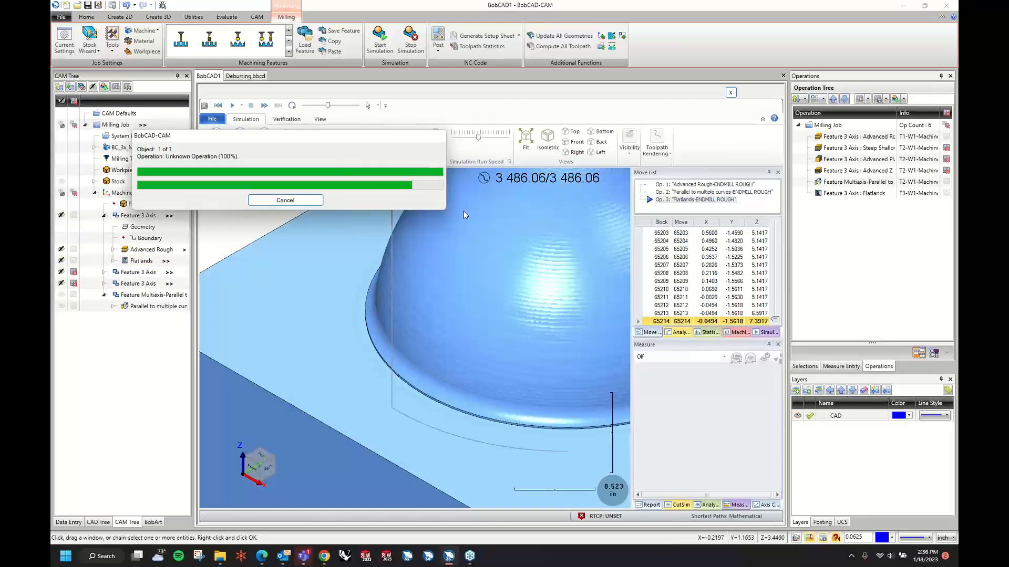
# Step: Simulate the job with the changed Flatlands allowance and examine the blend around the dome's base
pyautogui.click(389, 48)
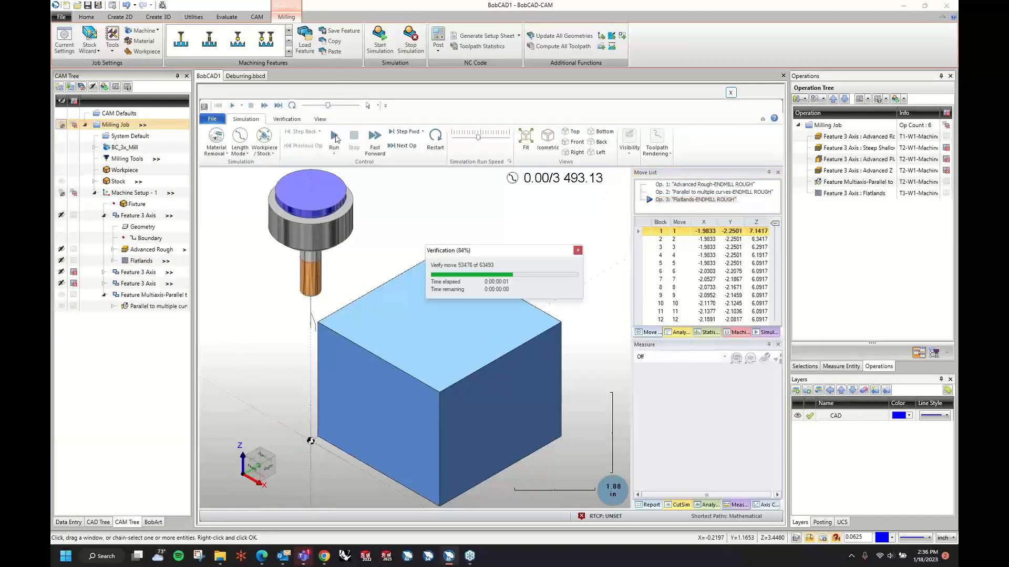
pyautogui.click(335, 137)
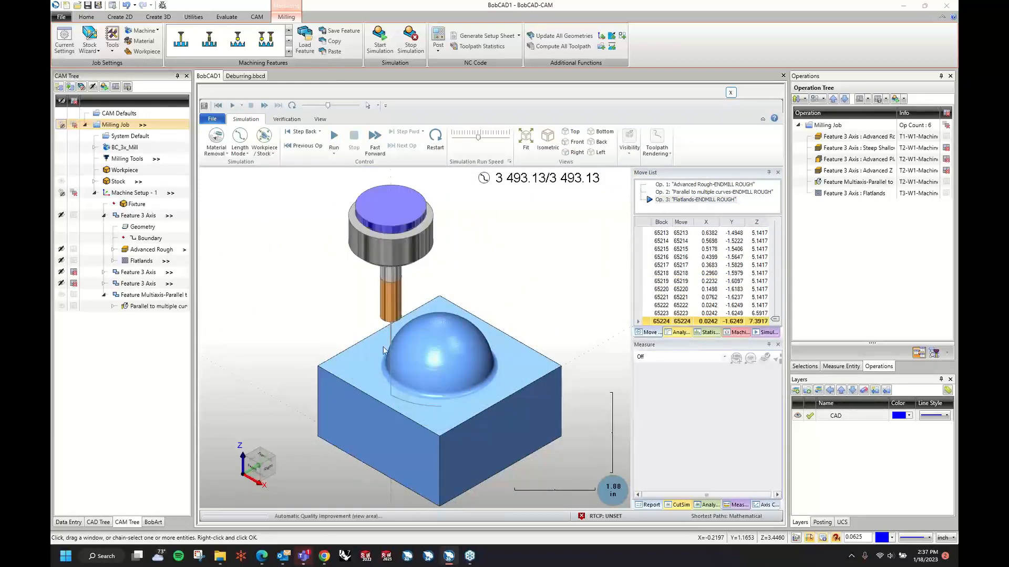
pyautogui.scroll(8, 404, 395)
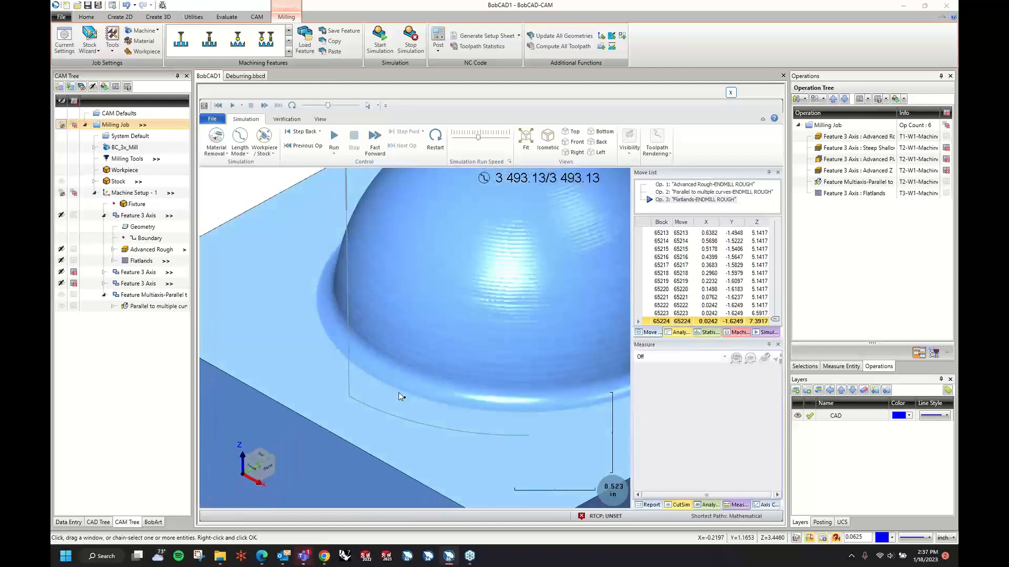
pyautogui.scroll(-4, 399, 397)
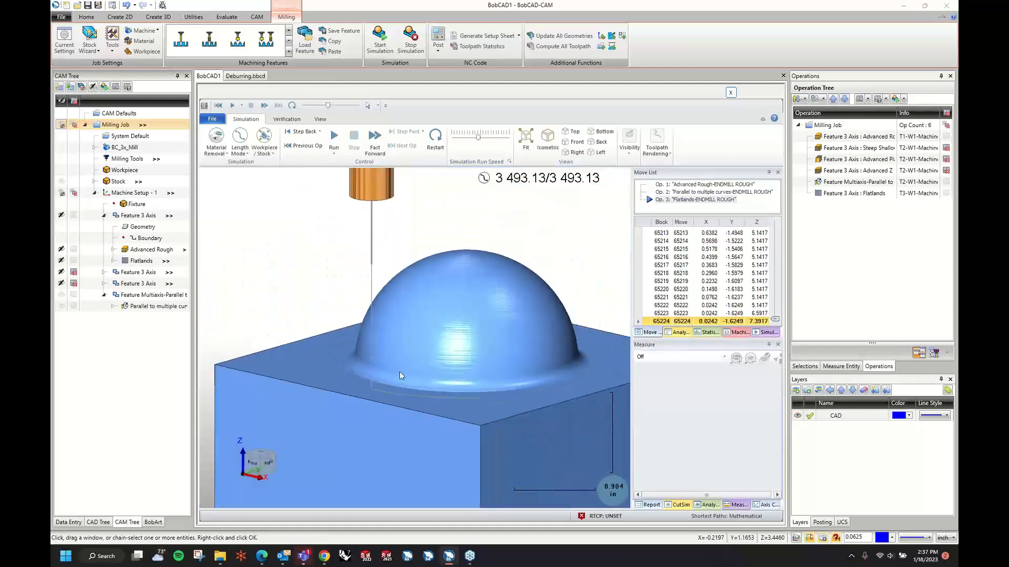
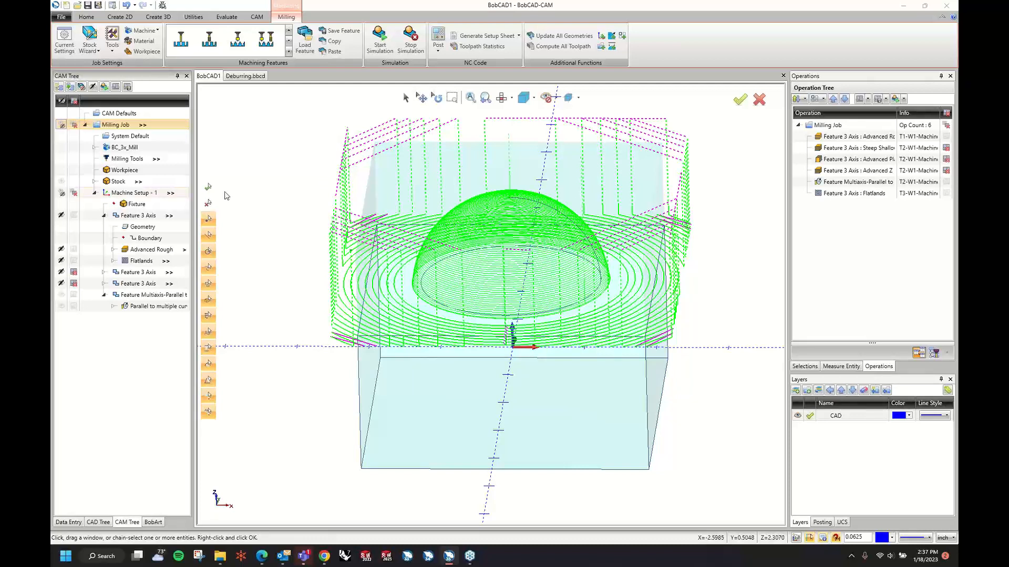
# Step: Collapse the multiaxis feature and hide its toolpath
pyautogui.click(104, 295)
pyautogui.click(61, 296)
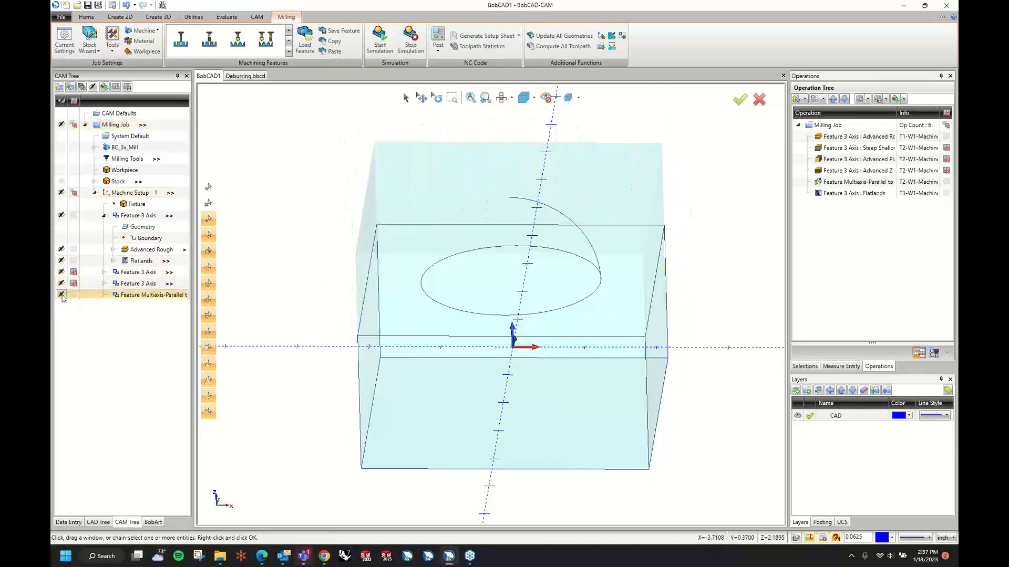
pyautogui.moveTo(288, 224); pyautogui.dragTo(335, 196, button='middle')
pyautogui.moveTo(308, 233); pyautogui.dragTo(312, 233, button='middle')
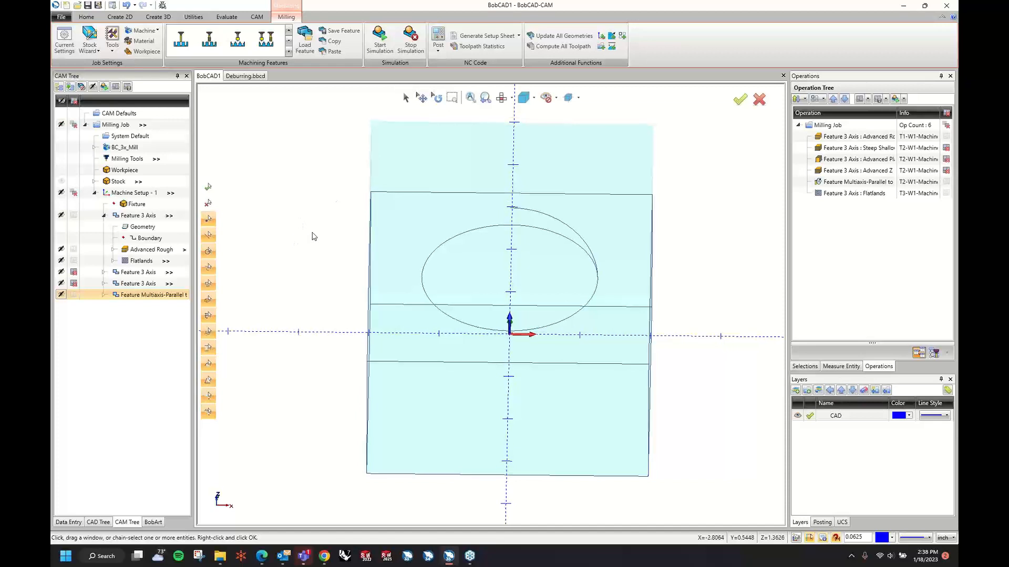
pyautogui.press('t')
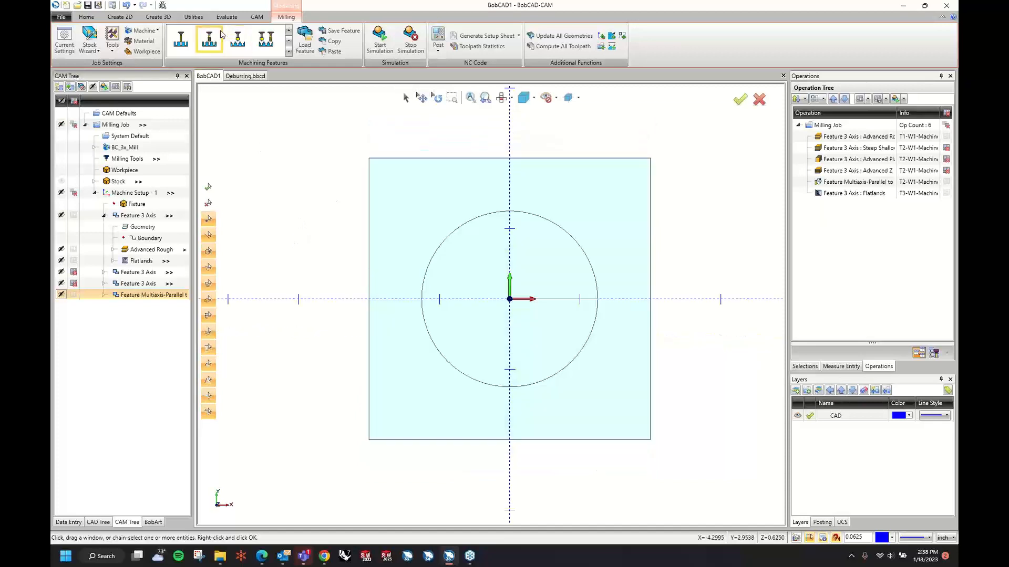
# Step: Start a new 2D text entity with the BobCAD font HELV
pyautogui.click(132, 21)
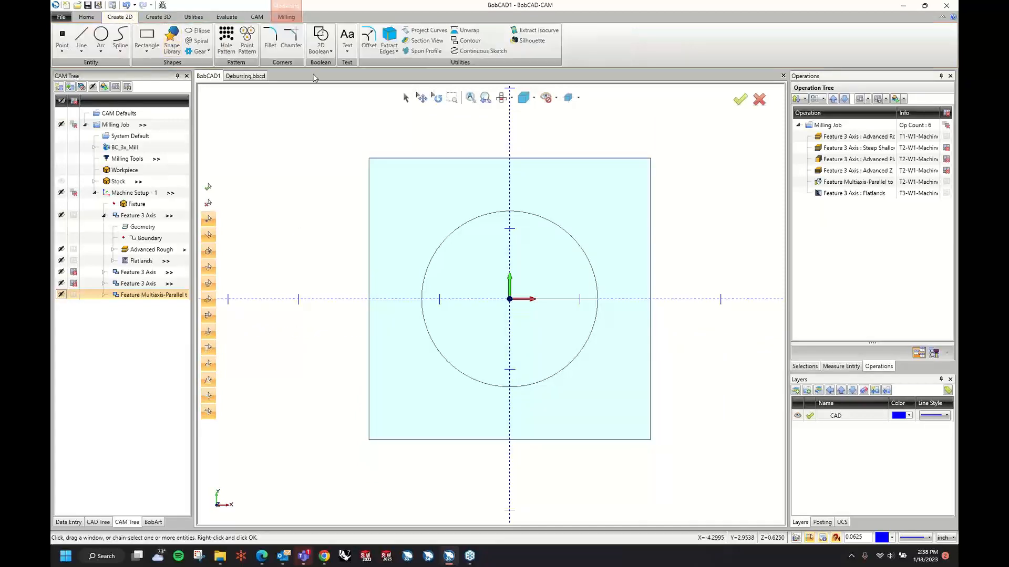
pyautogui.click(347, 50)
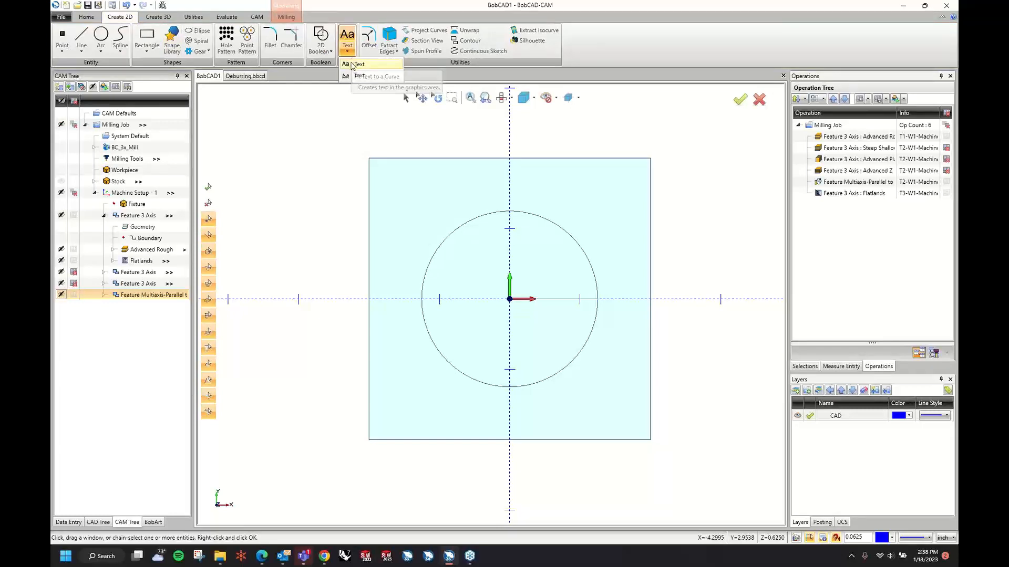
pyautogui.click(354, 65)
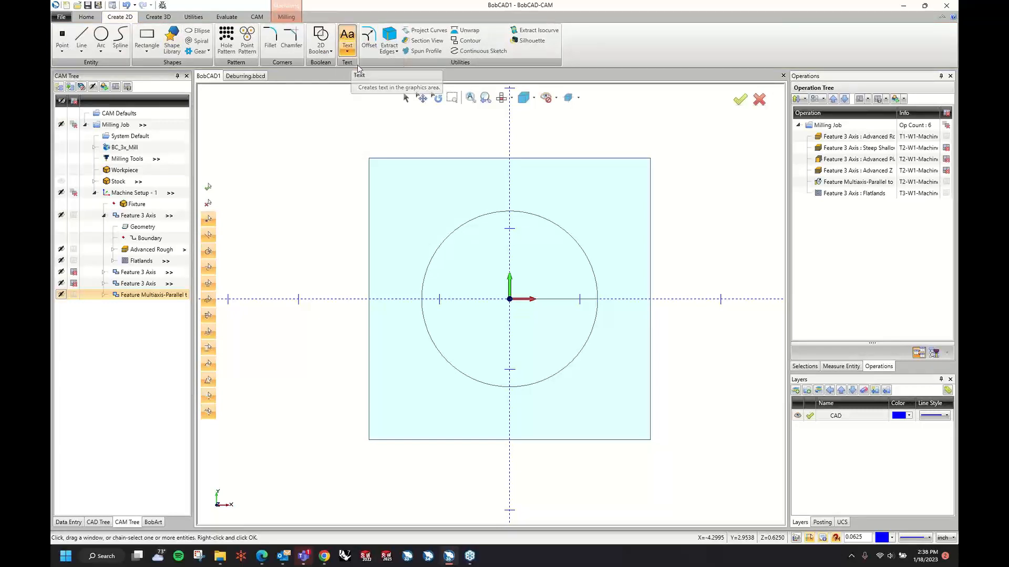
pyautogui.click(155, 110)
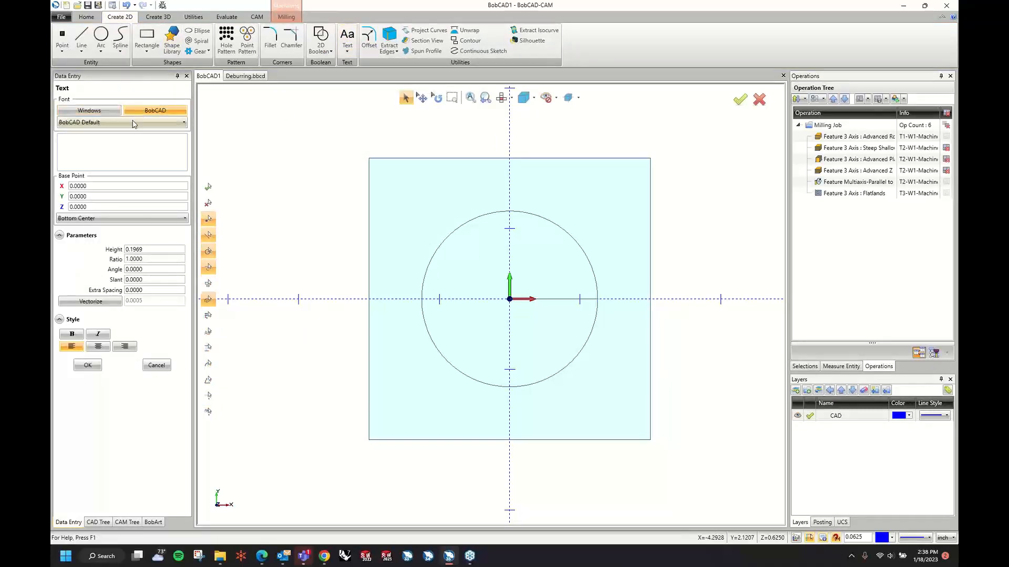
pyautogui.click(135, 123)
pyautogui.scroll(-3, 135, 189)
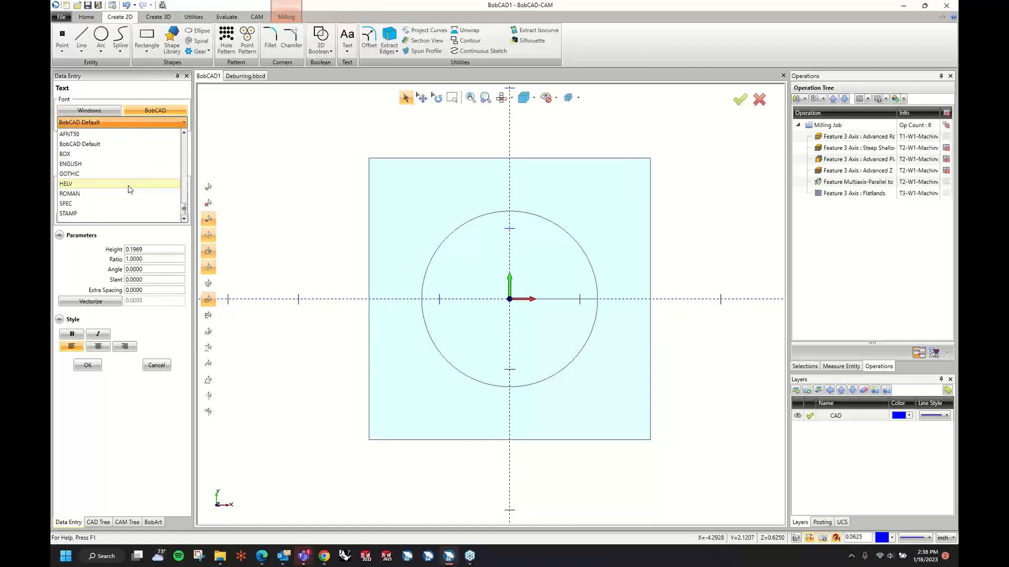
pyautogui.click(86, 184)
# Step: Place the text BOBCAD on the block at X 0.75, Y -1.75, between the dome circle and the front edge
pyautogui.click(95, 147)
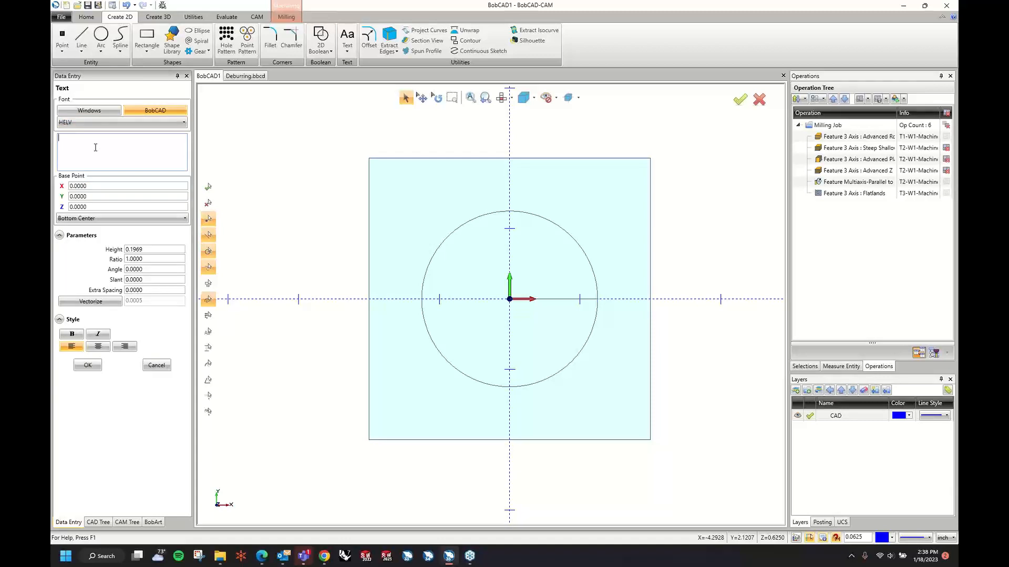
pyautogui.write('BOBCAD')
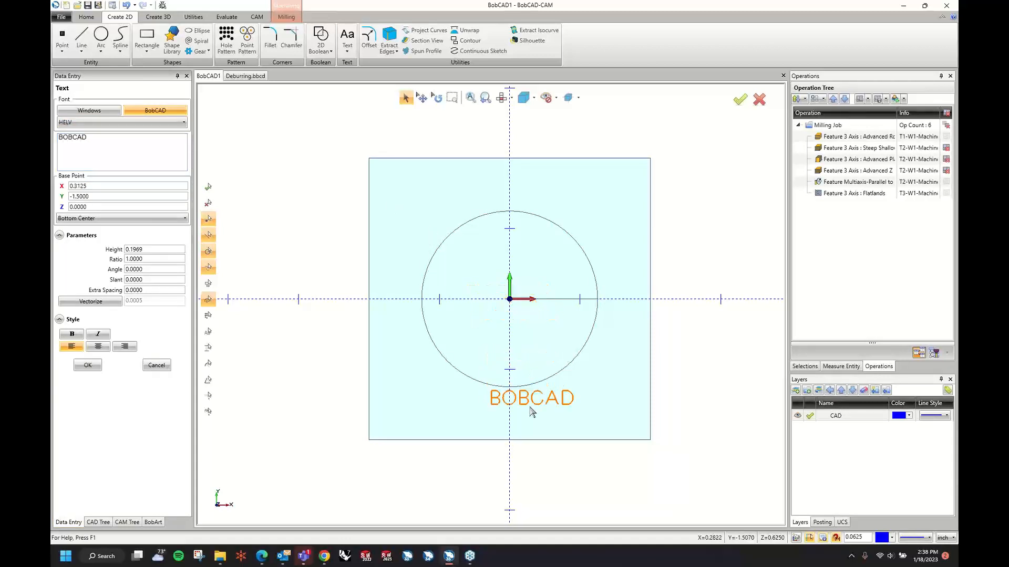
pyautogui.click(562, 423)
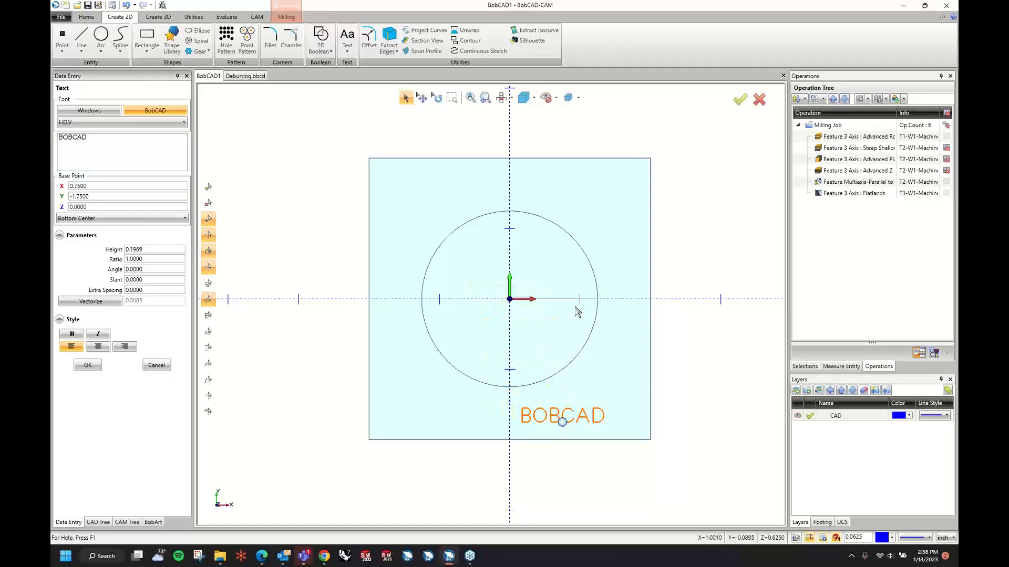
pyautogui.click(88, 365)
pyautogui.click(156, 365)
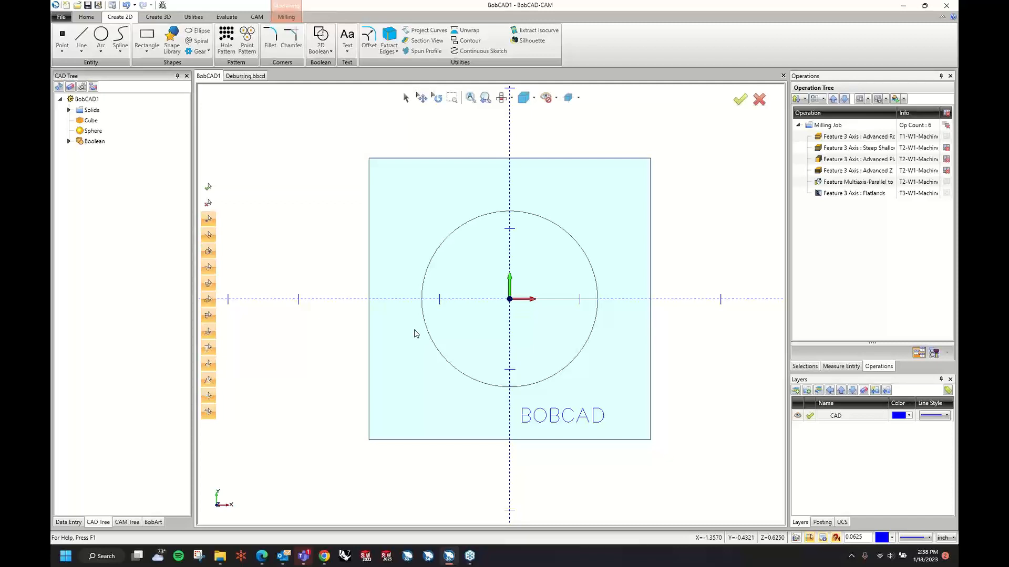
# Step: Add a Mill 2 Axis feature to Machine Setup - 1 with the BOBCAD text as its geometry
pyautogui.click(127, 522)
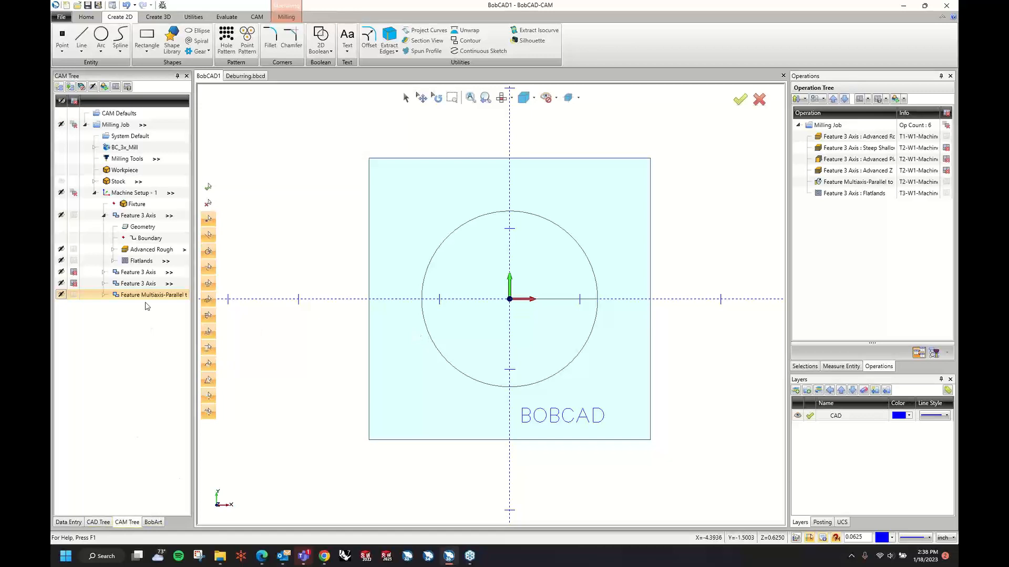
pyautogui.rightClick(131, 194)
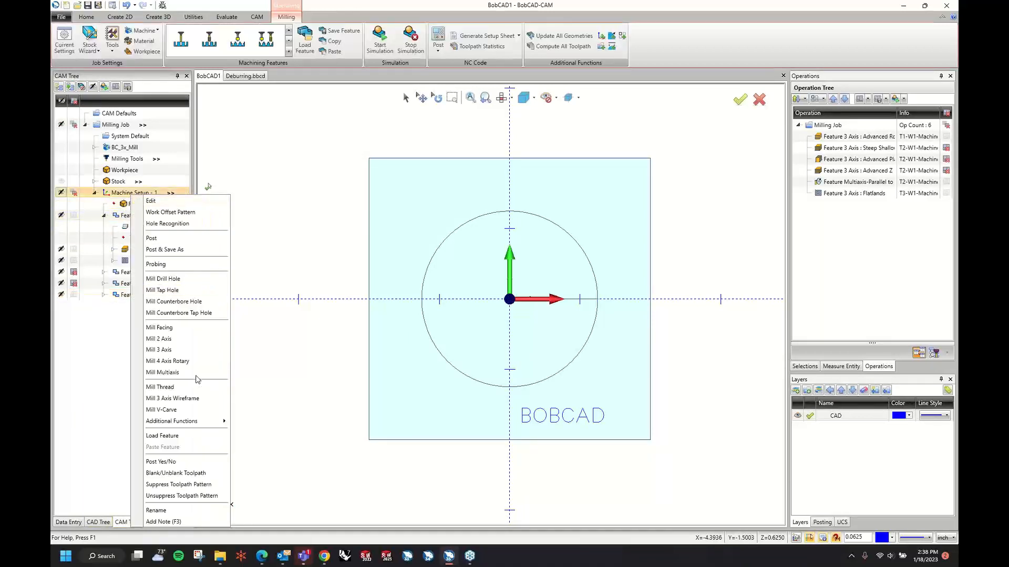
pyautogui.click(177, 343)
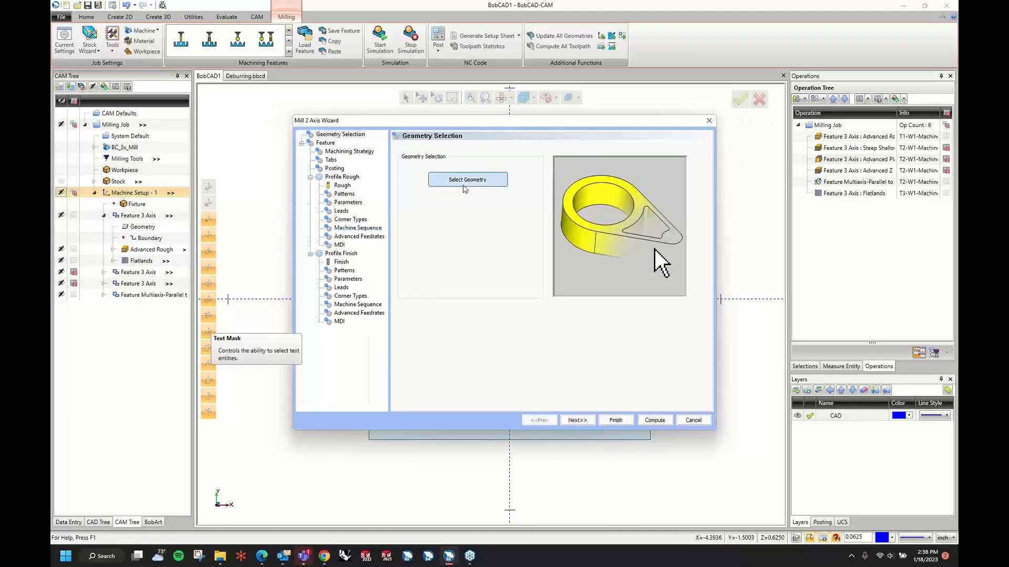
pyautogui.click(464, 179)
pyautogui.click(578, 427)
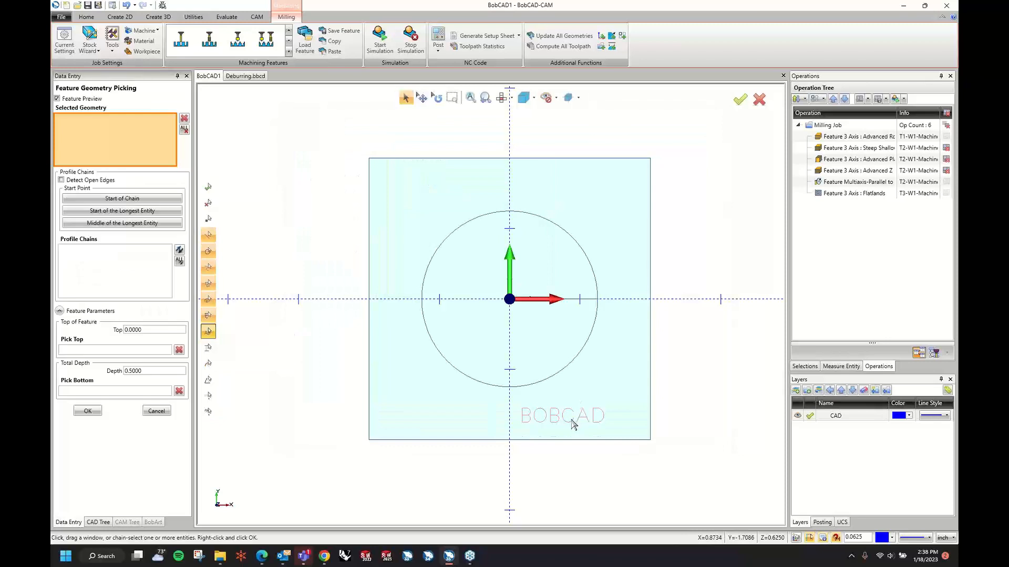
pyautogui.rightClick(432, 381)
pyautogui.click(440, 387)
# Step: Set the feature's top to -1.25 from a point on the floor-level block edge and its total depth to 0.025
pyautogui.click(578, 422)
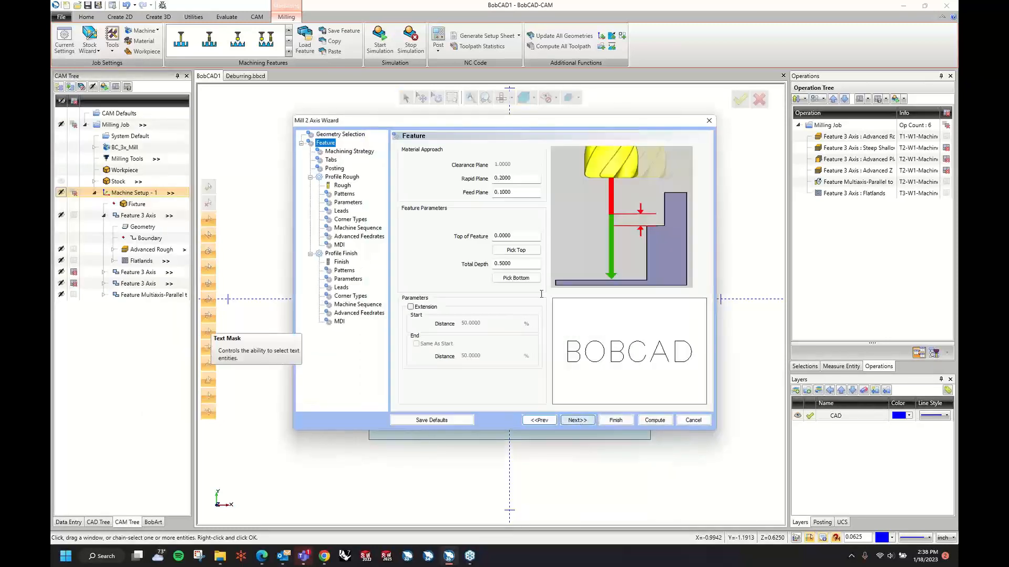
pyautogui.click(516, 250)
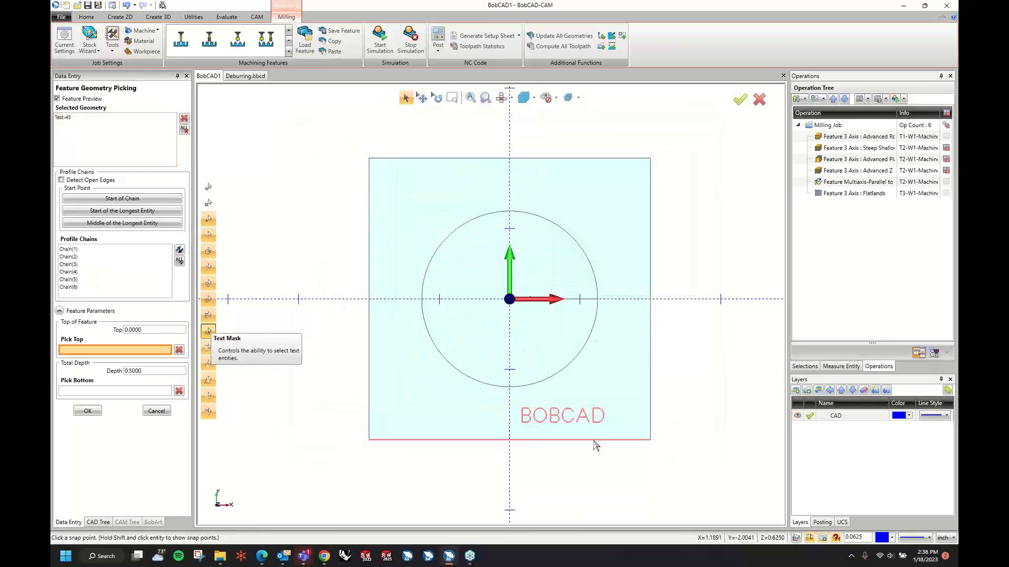
pyautogui.moveTo(626, 365); pyautogui.dragTo(639, 423, button='middle')
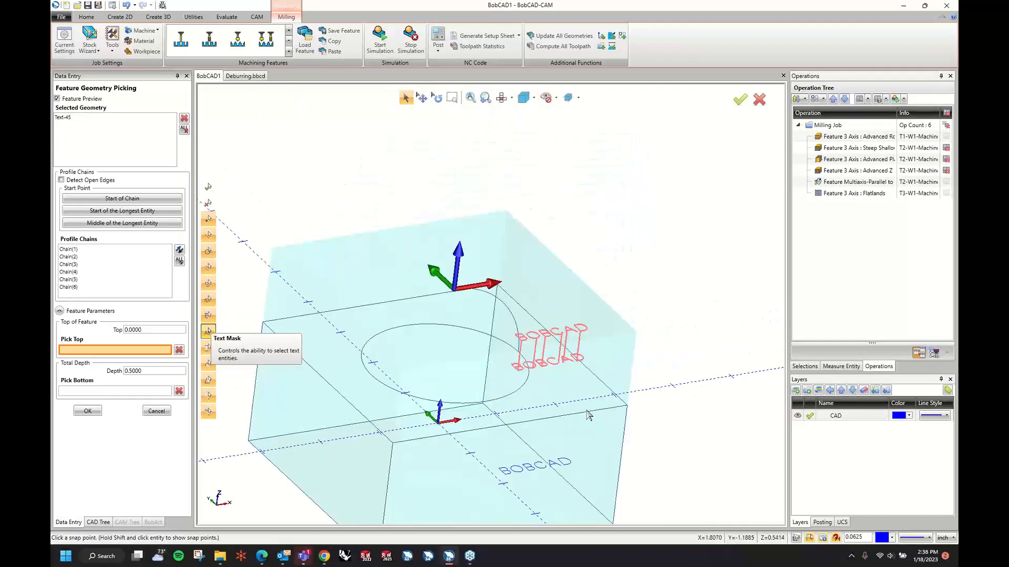
pyautogui.click(585, 413)
pyautogui.moveTo(623, 363); pyautogui.dragTo(626, 372, button='middle')
pyautogui.doubleClick(154, 372)
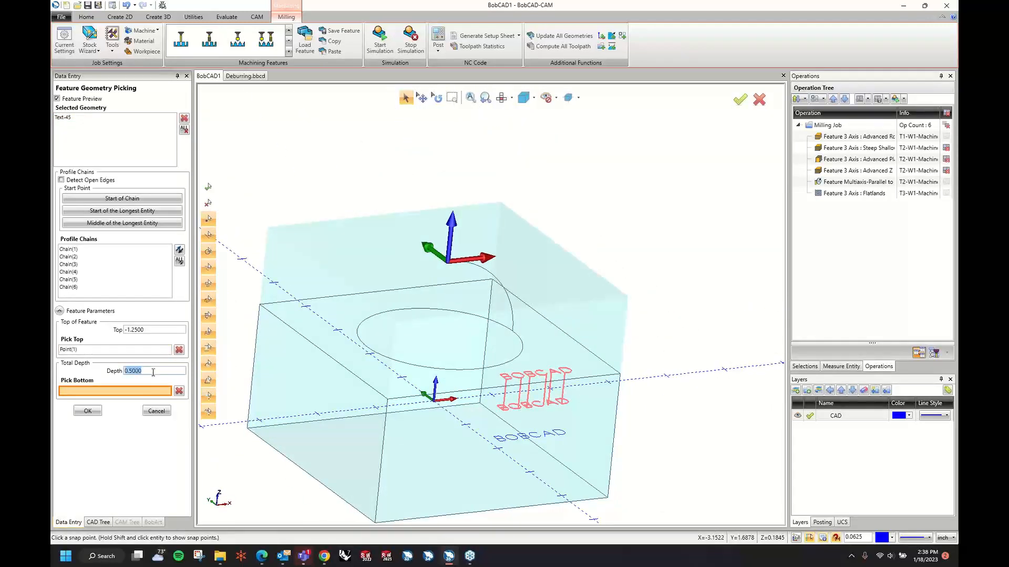
pyautogui.press('BackSpace')
pyautogui.write('.025')
pyautogui.press('Return')
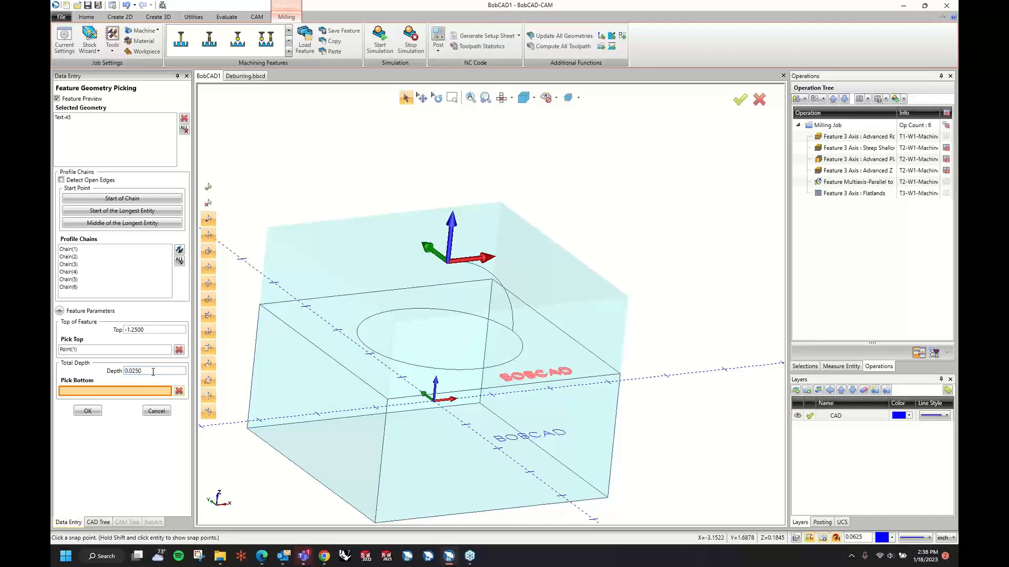
pyautogui.click(87, 411)
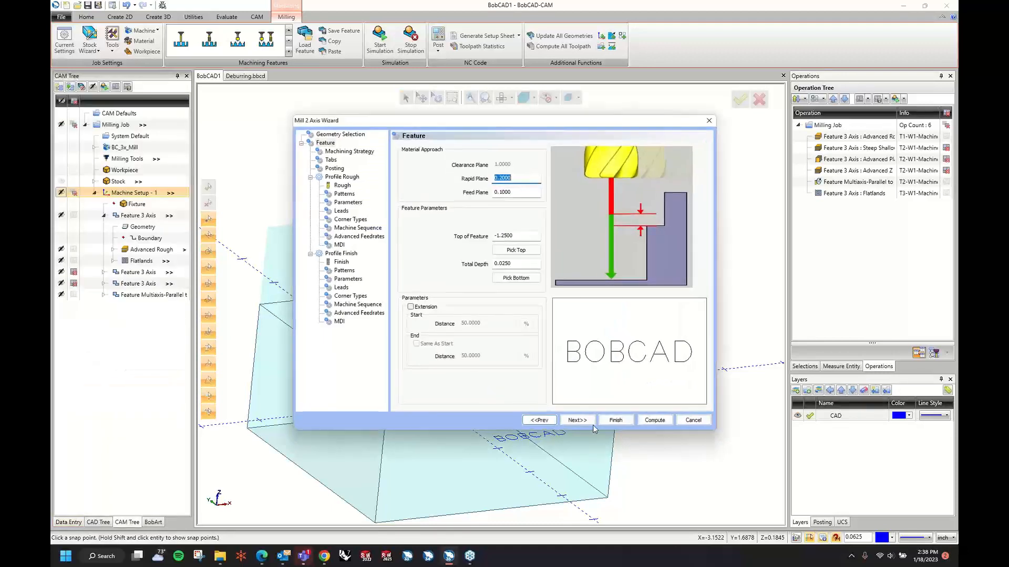
# Step: Choose the 2D Engraving strategy for the text feature and continue to its tool settings
pyautogui.click(589, 421)
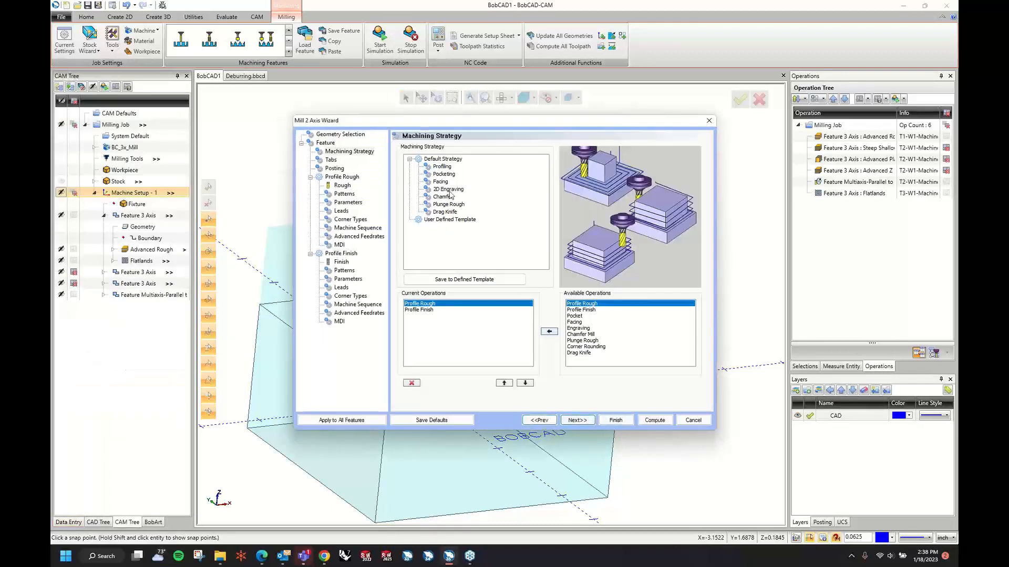
pyautogui.click(449, 191)
pyautogui.click(583, 420)
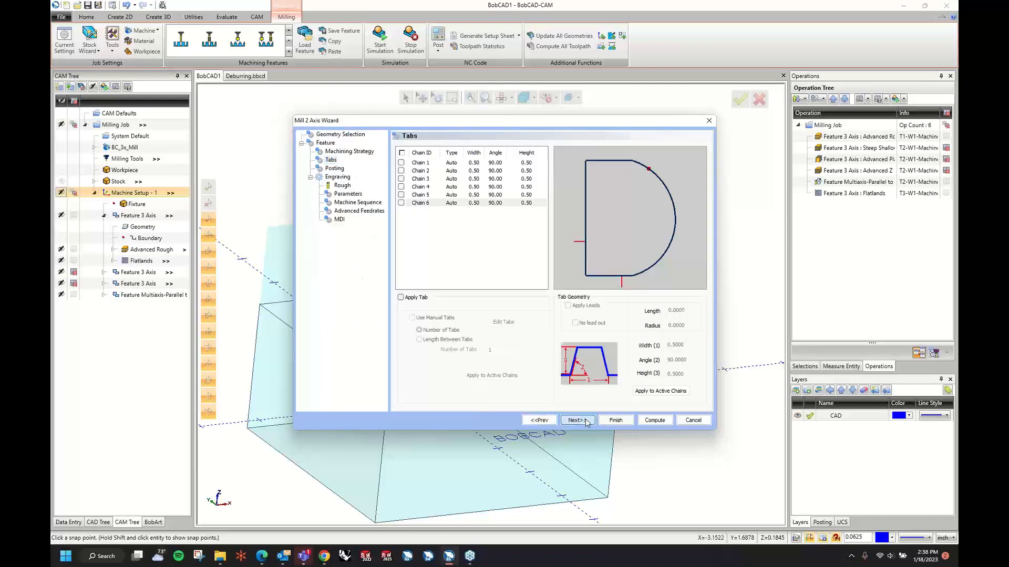
pyautogui.click(585, 422)
pyautogui.click(586, 421)
# Step: Add the .125D - 90DEG V-TOOL from the tool library to the tool crib and assign it to the engraving
pyautogui.click(448, 150)
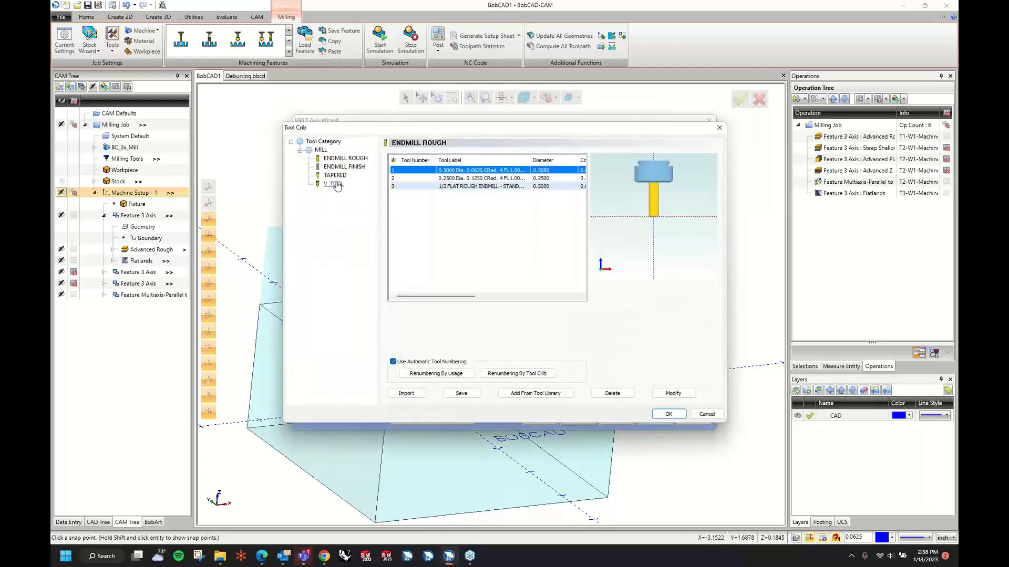
pyautogui.click(333, 184)
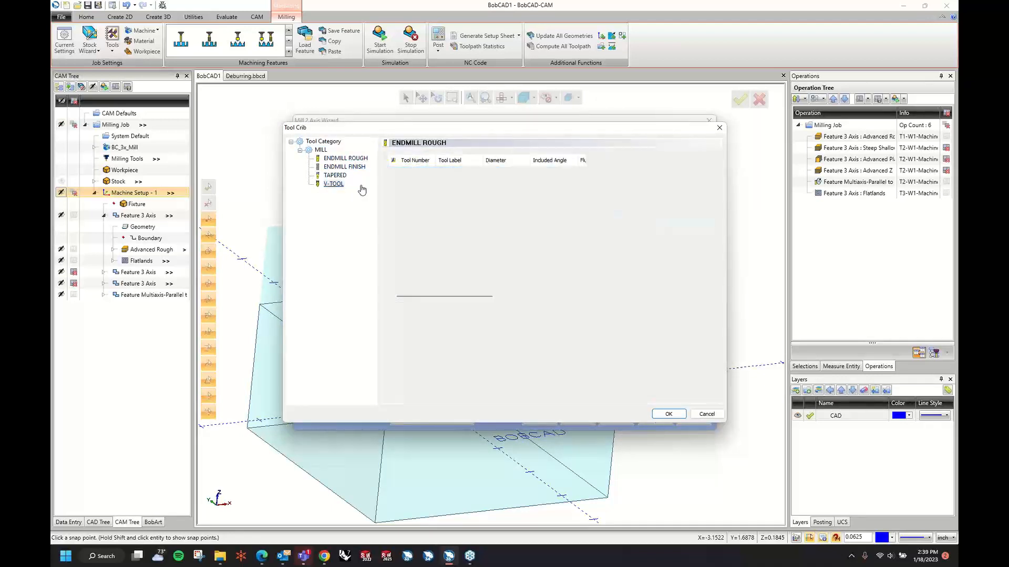
pyautogui.click(514, 394)
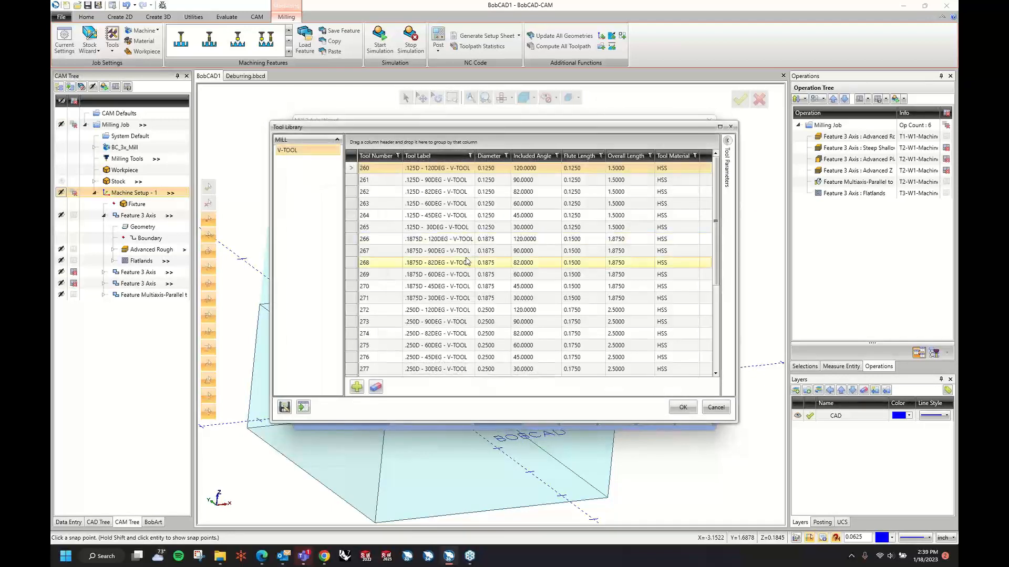
pyautogui.click(448, 180)
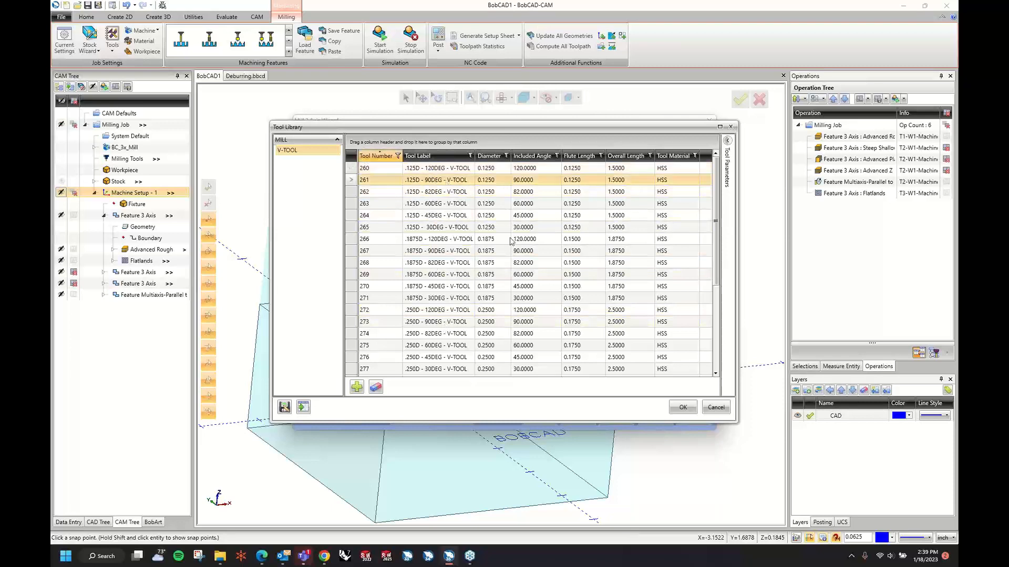
pyautogui.click(681, 409)
pyautogui.click(654, 420)
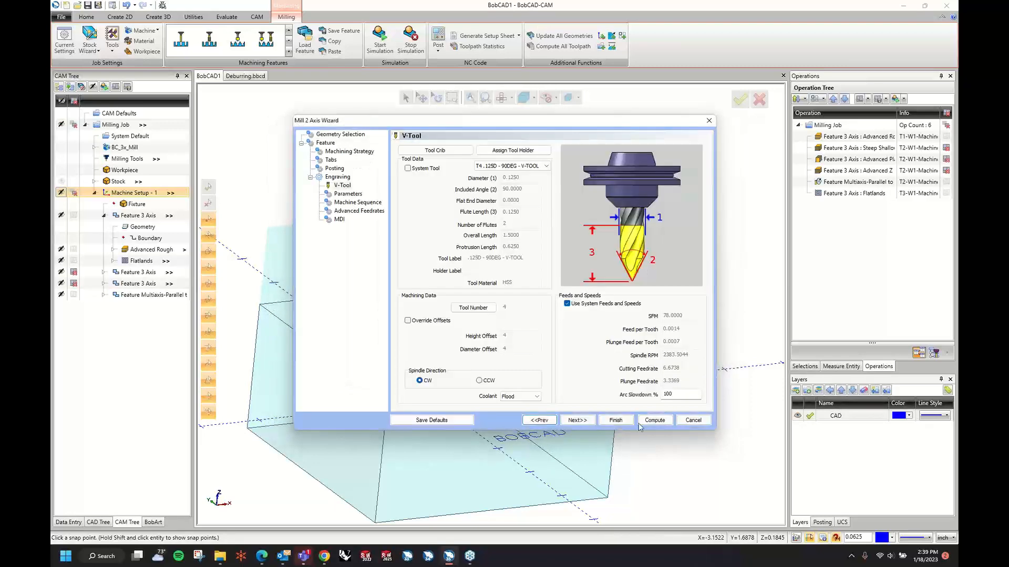
# Step: Review the remaining engraving settings and compute the toolpath for the BOBCAD text
pyautogui.click(574, 422)
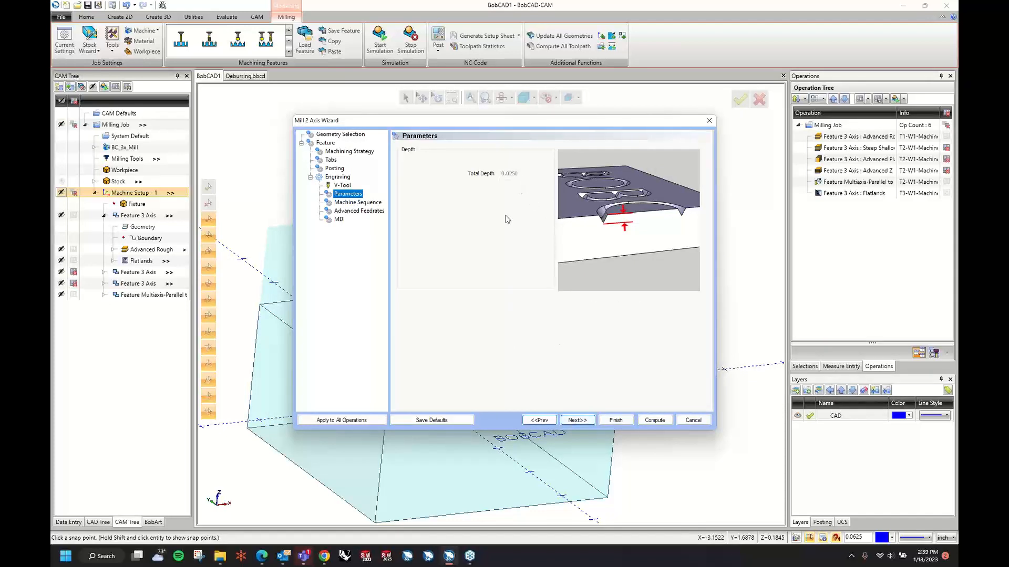
pyautogui.click(577, 421)
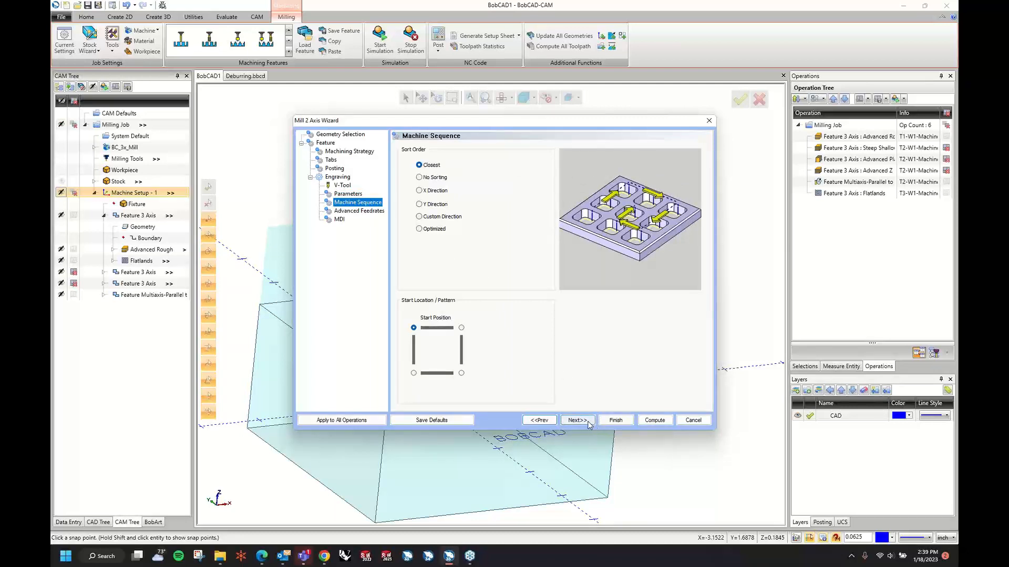
pyautogui.click(577, 420)
pyautogui.click(577, 420)
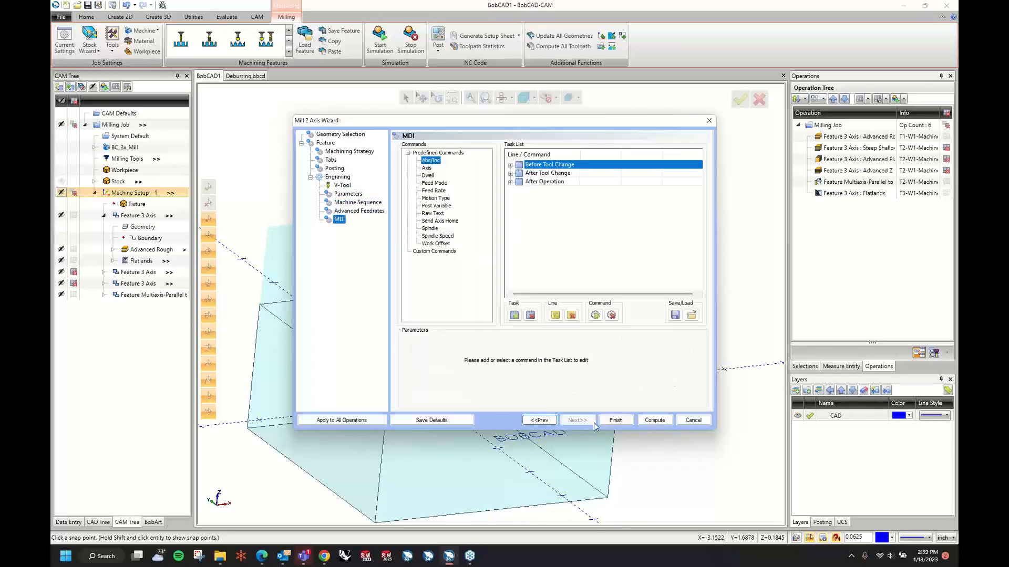
pyautogui.click(653, 421)
pyautogui.moveTo(652, 334); pyautogui.dragTo(532, 336, button='middle')
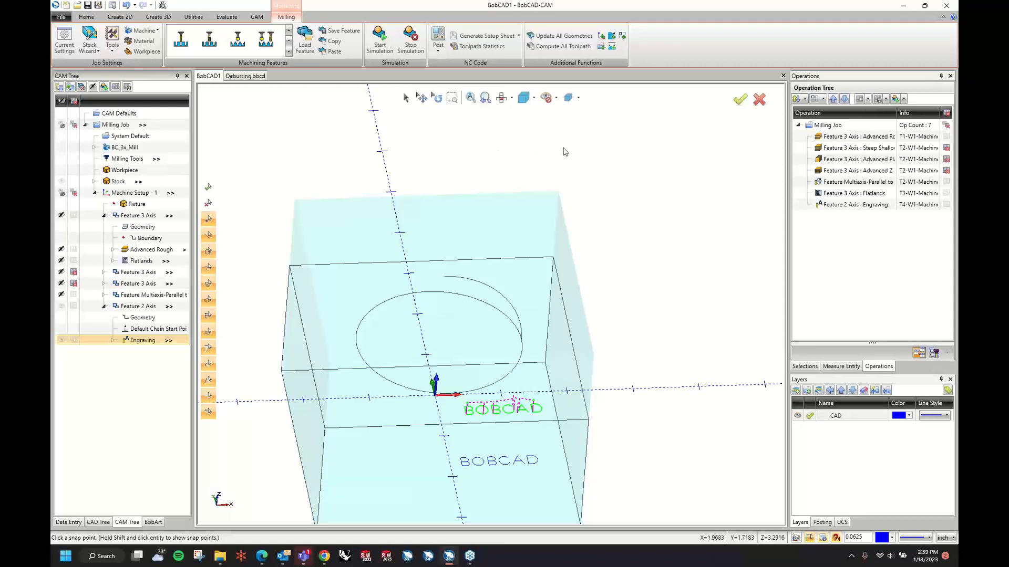
# Step: Simulate the job through the Engraving operation and examine the side of the dome and the engraved BOBCAD lettering
pyautogui.click(380, 38)
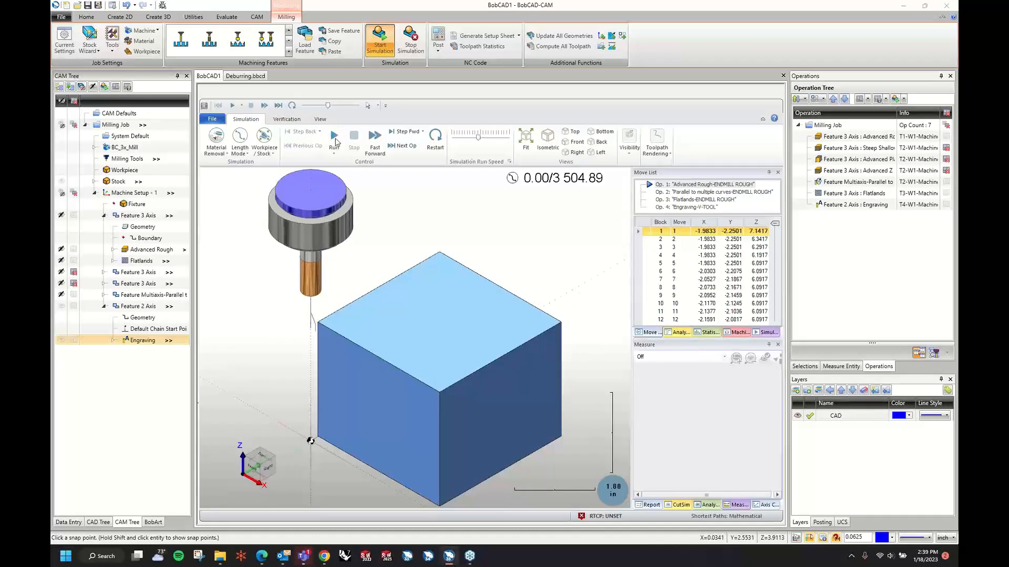
pyautogui.doubleClick(686, 208)
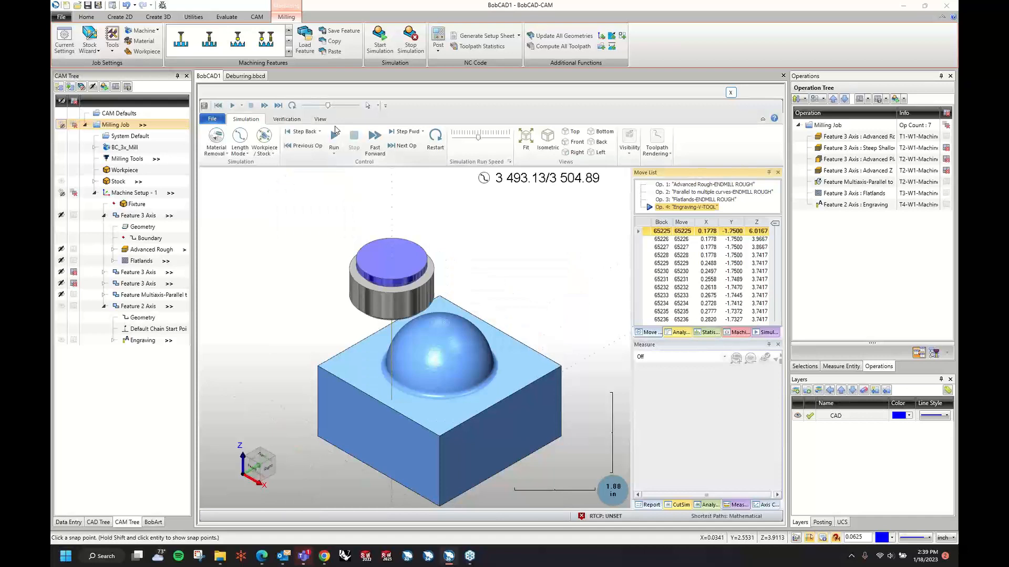
pyautogui.click(334, 134)
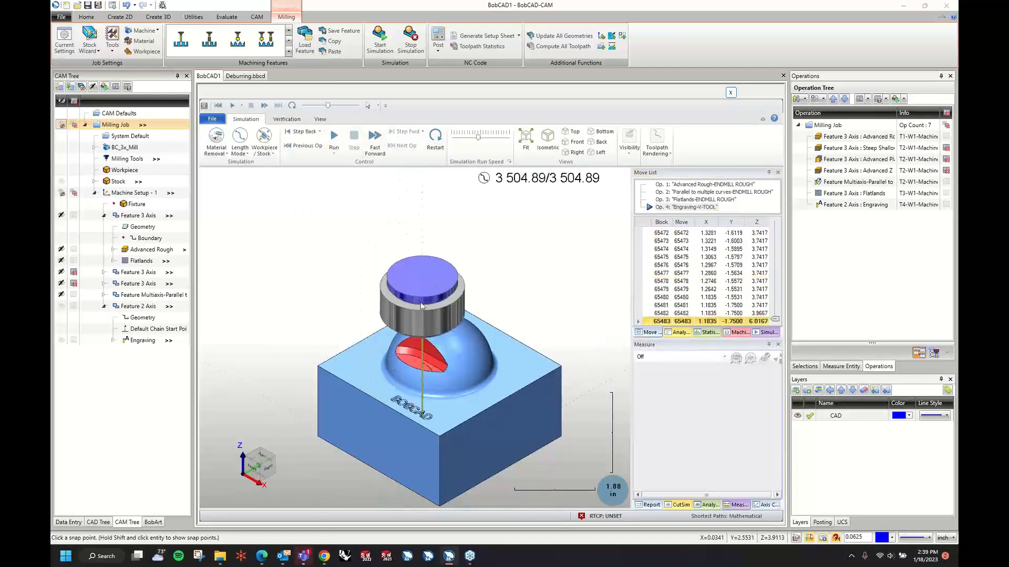
pyautogui.moveTo(408, 351); pyautogui.dragTo(459, 386, button='middle')
pyautogui.scroll(4, 459, 347)
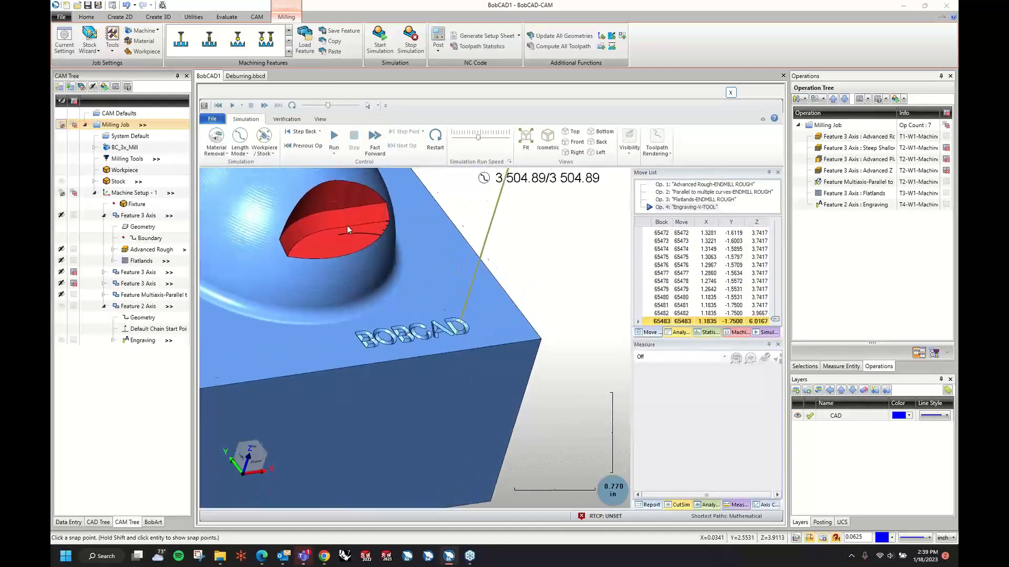
pyautogui.moveTo(347, 229); pyautogui.dragTo(349, 243, button='middle')
pyautogui.scroll(3, 448, 359)
pyautogui.moveTo(448, 359); pyautogui.dragTo(440, 407, button='middle')
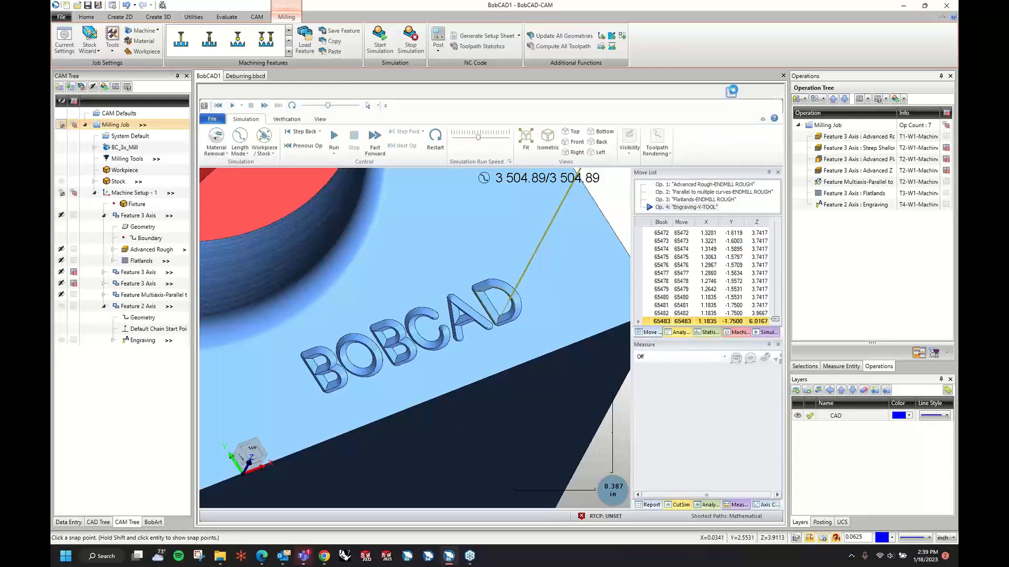
# Step: Close the simulation and delete the 2 Axis engraving feature from the milling job
pyautogui.click(731, 91)
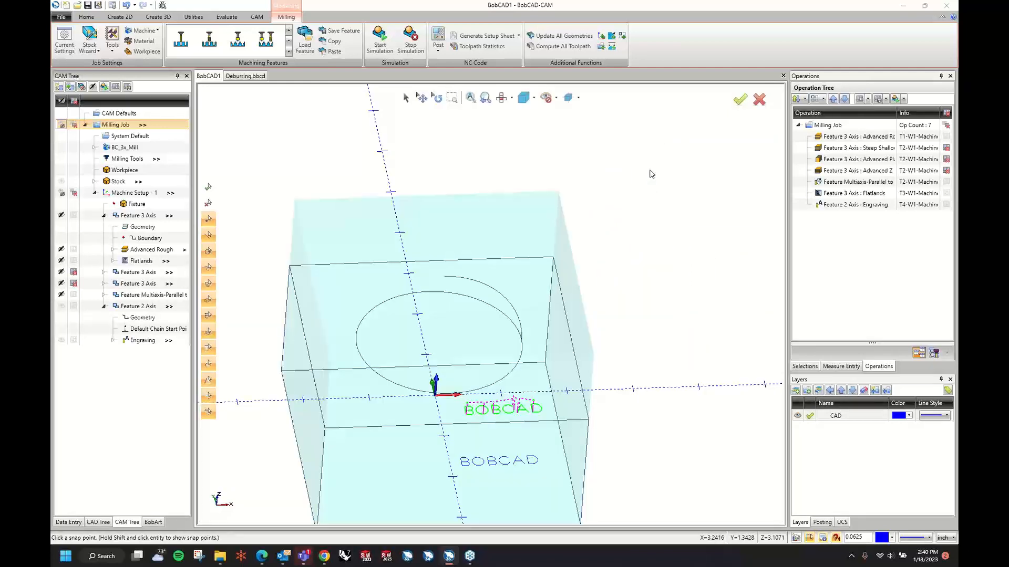
pyautogui.rightClick(137, 306)
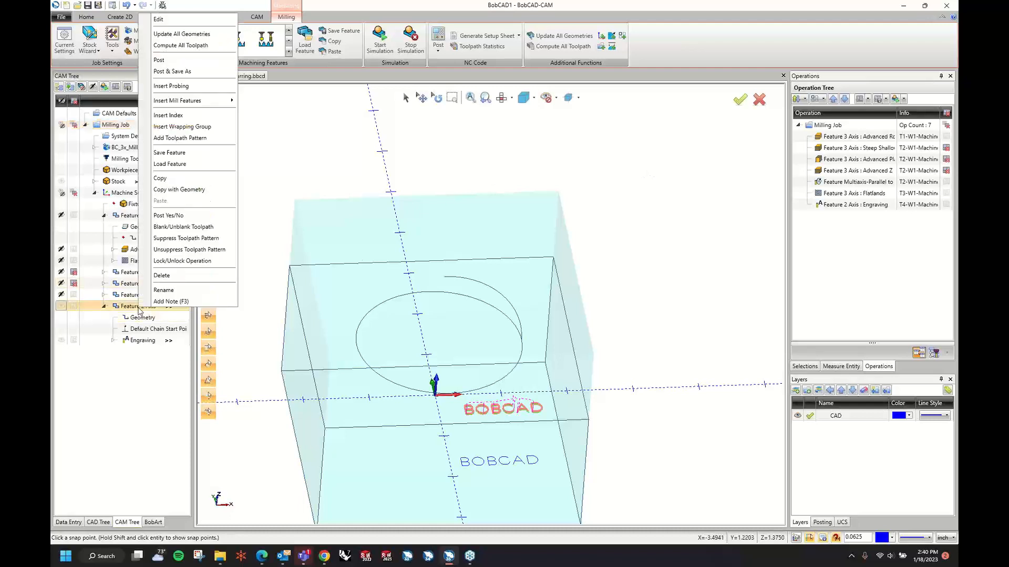
pyautogui.click(171, 280)
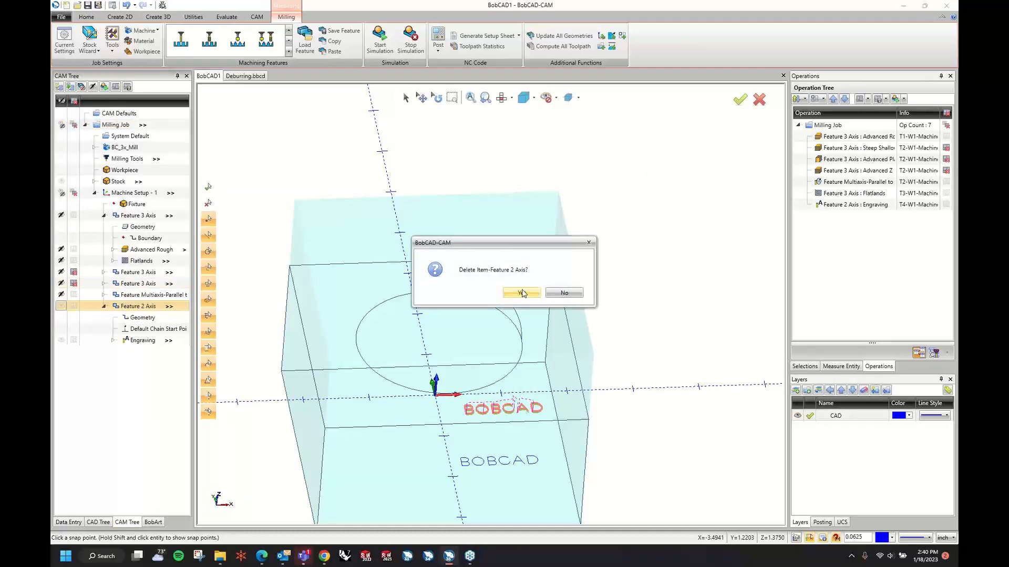
pyautogui.click(519, 292)
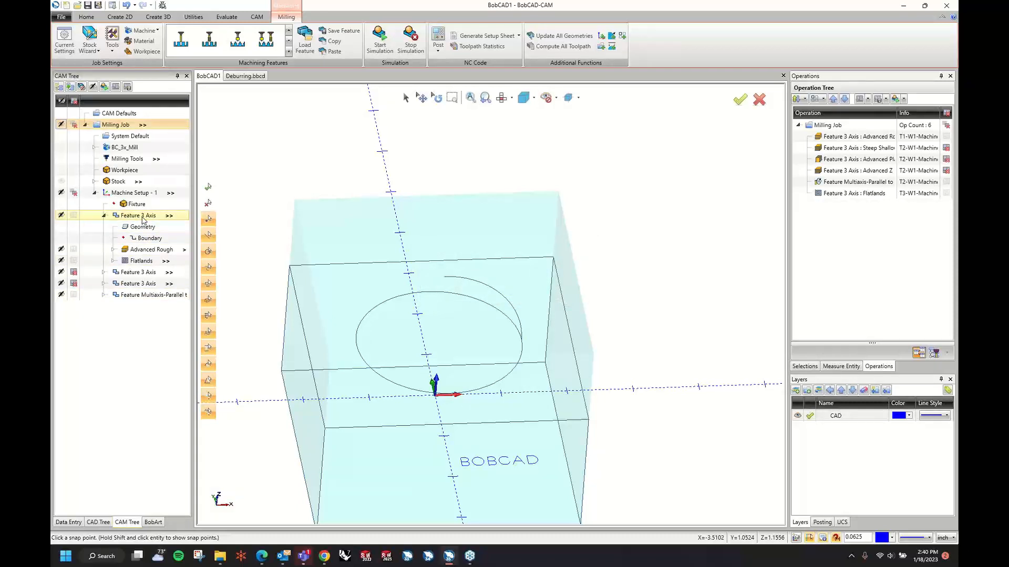
# Step: Add a Mill 3 Axis feature to Machine Setup - 1 with the whole domed block as geometry, and continue to its machining strategies
pyautogui.rightClick(143, 220)
pyautogui.click(134, 195)
pyautogui.rightClick(134, 193)
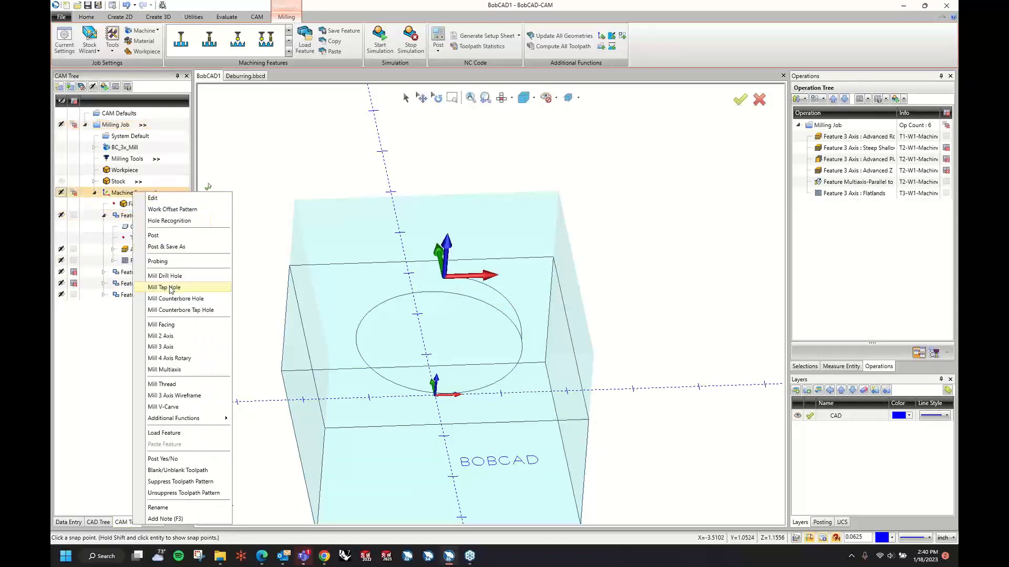
pyautogui.click(177, 348)
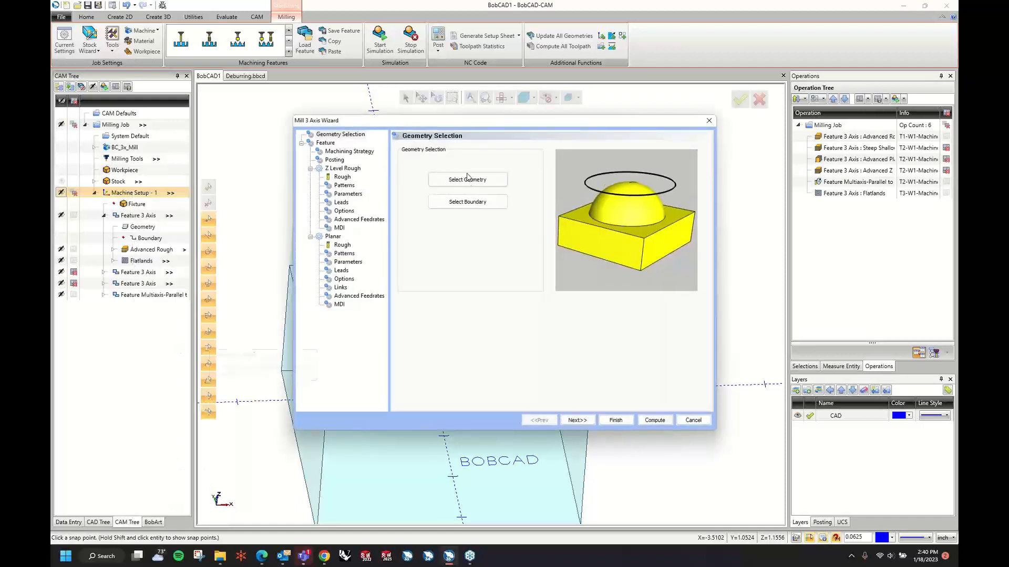
pyautogui.click(467, 178)
pyautogui.scroll(-3, 357, 171)
pyautogui.moveTo(270, 180); pyautogui.dragTo(542, 421)
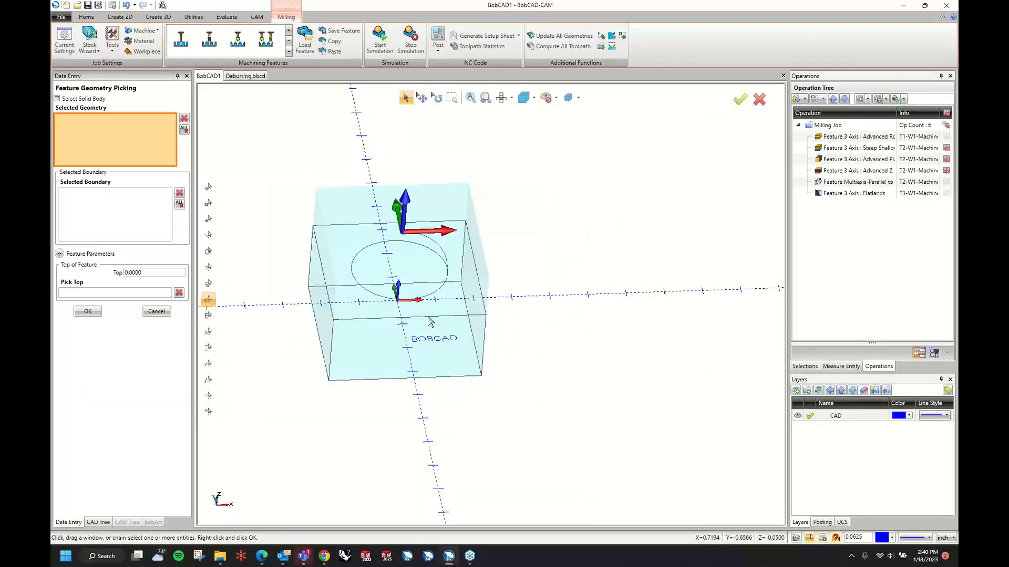
pyautogui.moveTo(297, 195)
pyautogui.mouseDown()
pyautogui.moveTo(533, 457)
pyautogui.moveTo(554, 454)
pyautogui.mouseUp()
pyautogui.rightClick(542, 299)
pyautogui.click(559, 300)
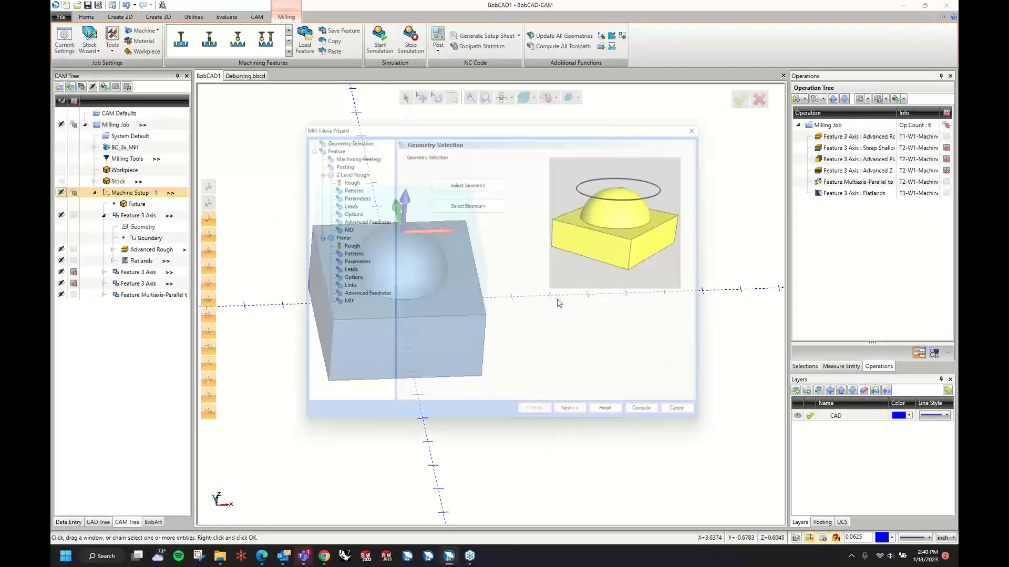
pyautogui.click(577, 420)
pyautogui.click(577, 420)
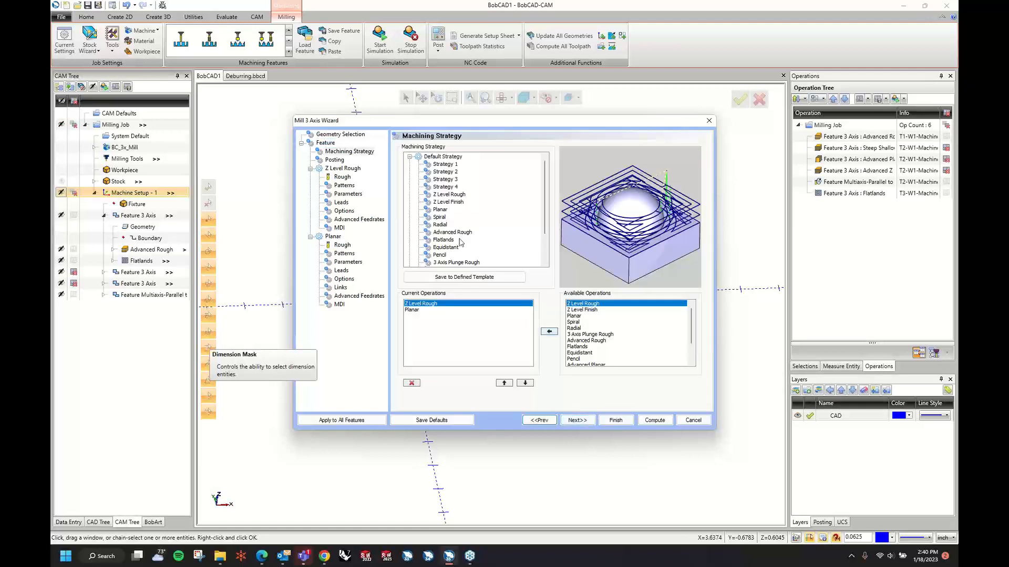
# Step: Compare the available 3-axis machining strategies, from Z Level Rough through Steep Shallow, by examining their preview images
pyautogui.scroll(-1, 461, 242)
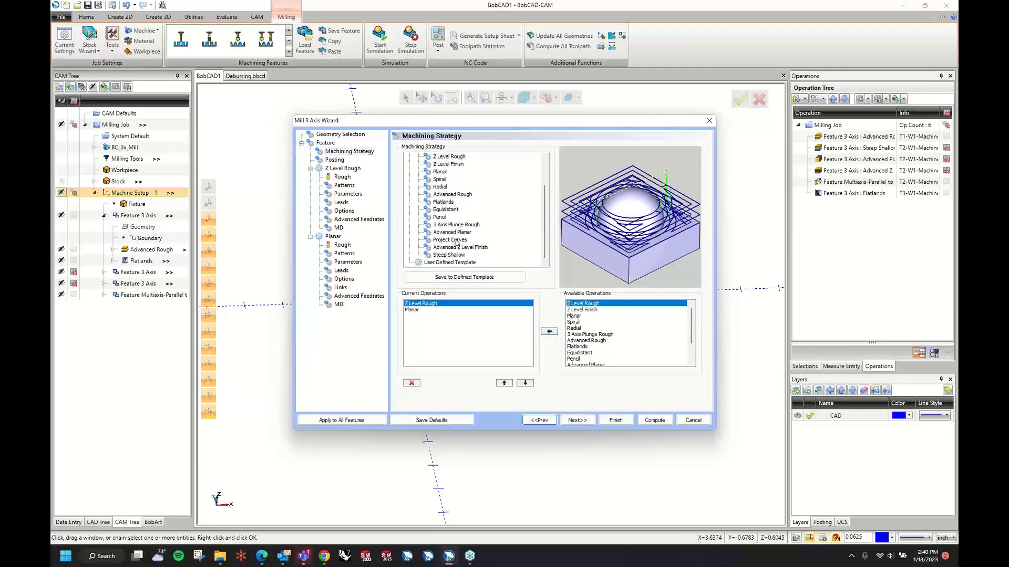
pyautogui.scroll(3, 471, 195)
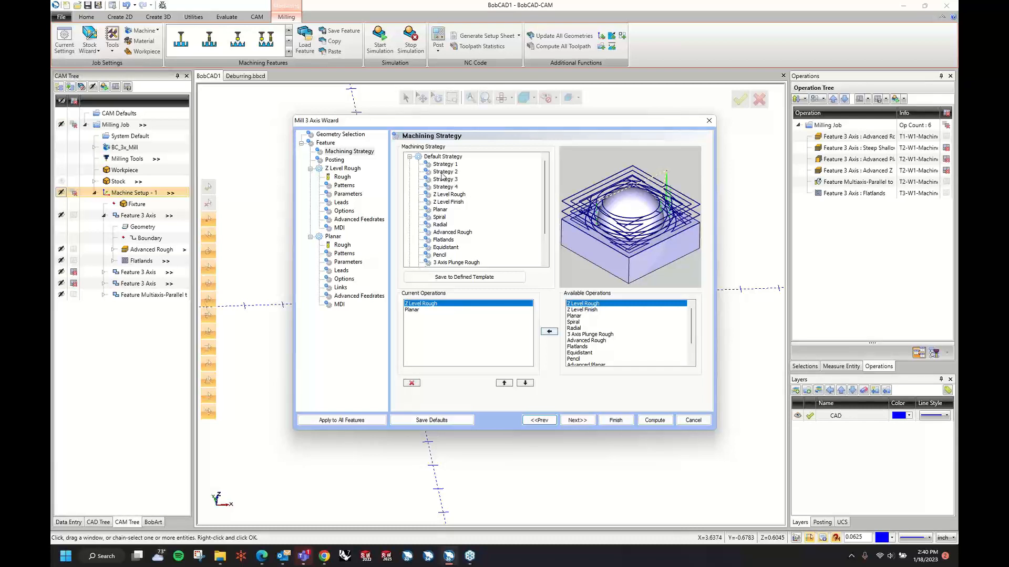
pyautogui.scroll(-1, 464, 191)
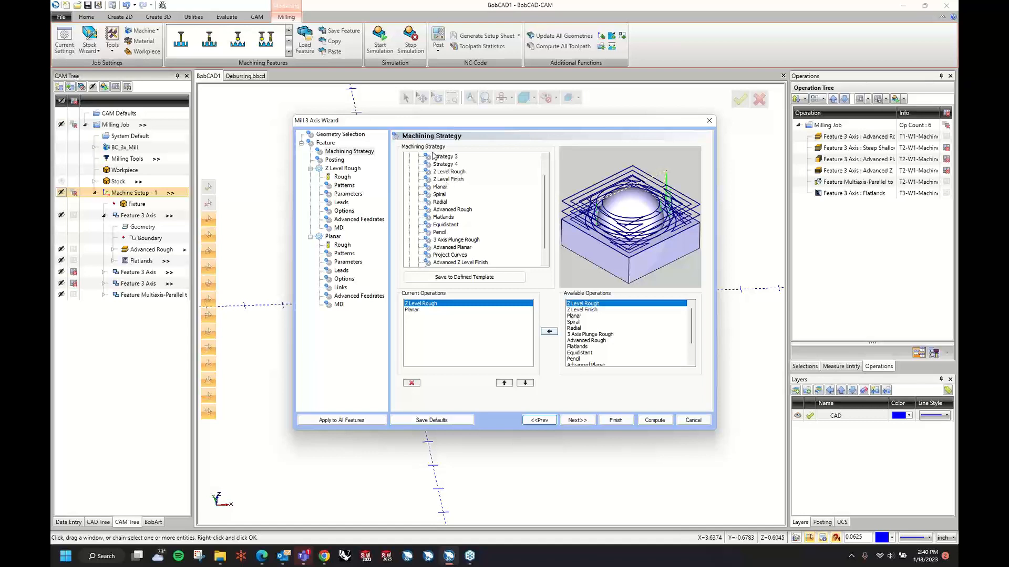
pyautogui.click(454, 173)
pyautogui.click(453, 179)
pyautogui.click(452, 173)
pyautogui.click(450, 180)
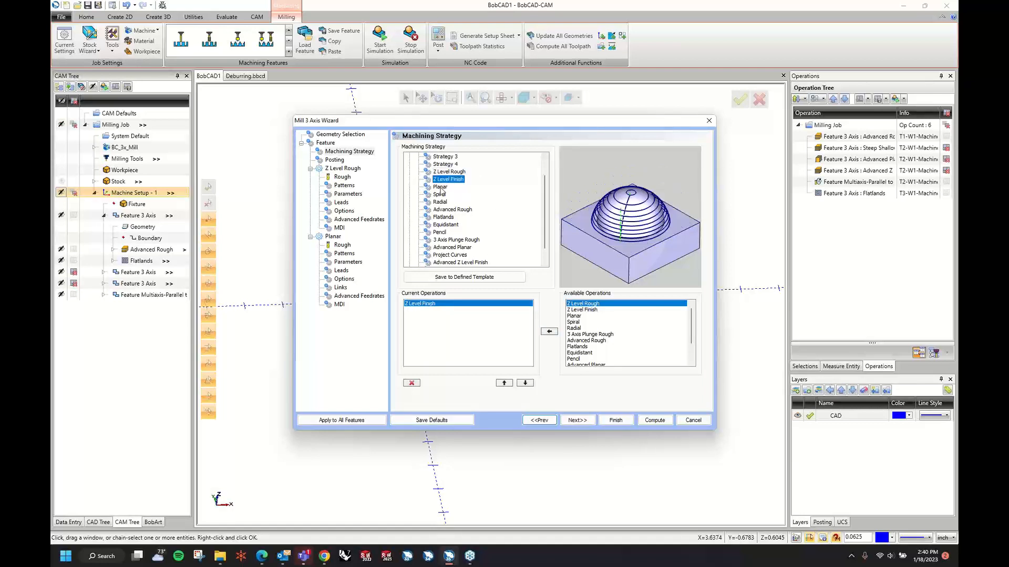
pyautogui.click(441, 187)
pyautogui.click(441, 195)
pyautogui.click(440, 202)
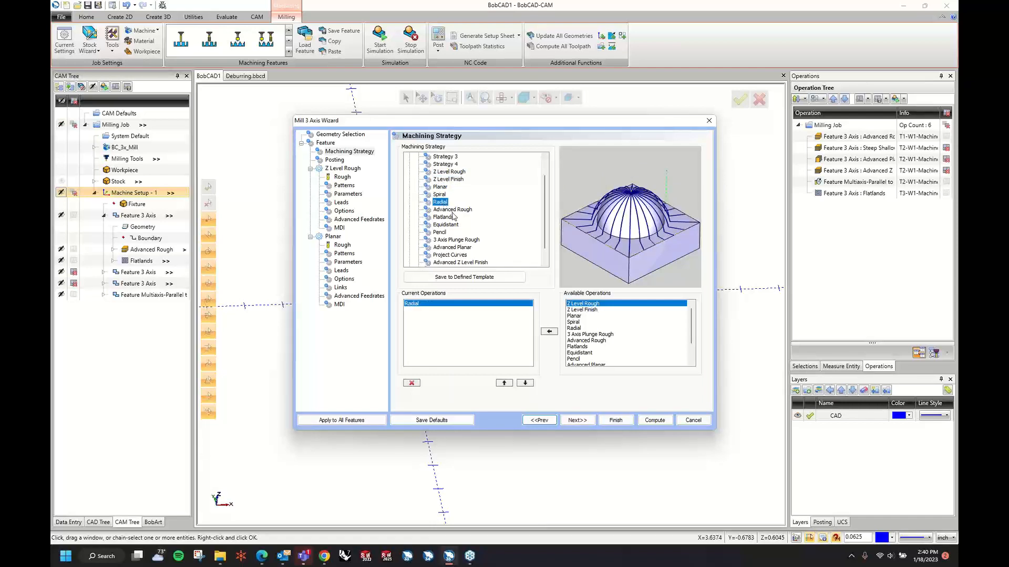
pyautogui.scroll(-1, 461, 257)
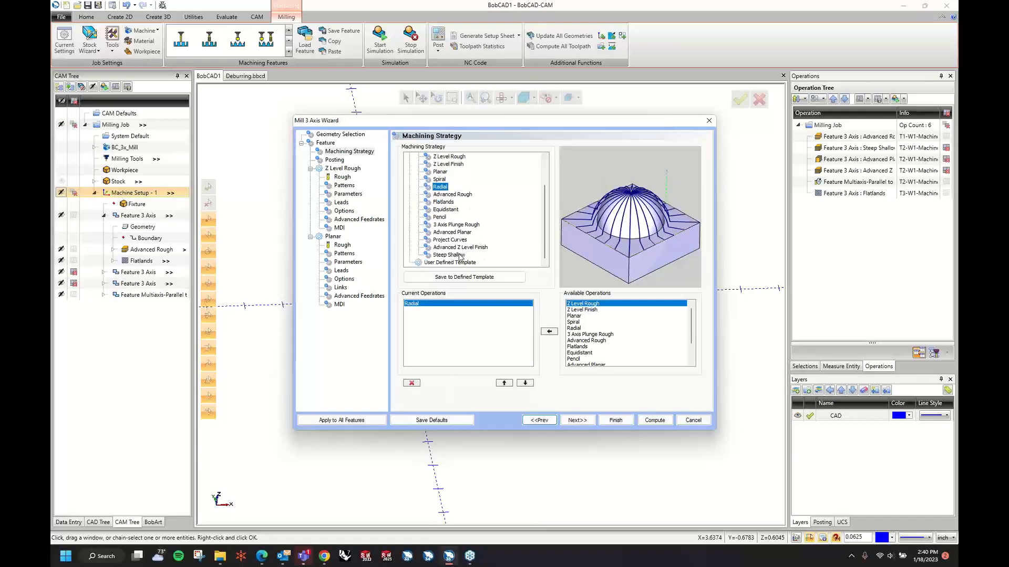
pyautogui.click(456, 226)
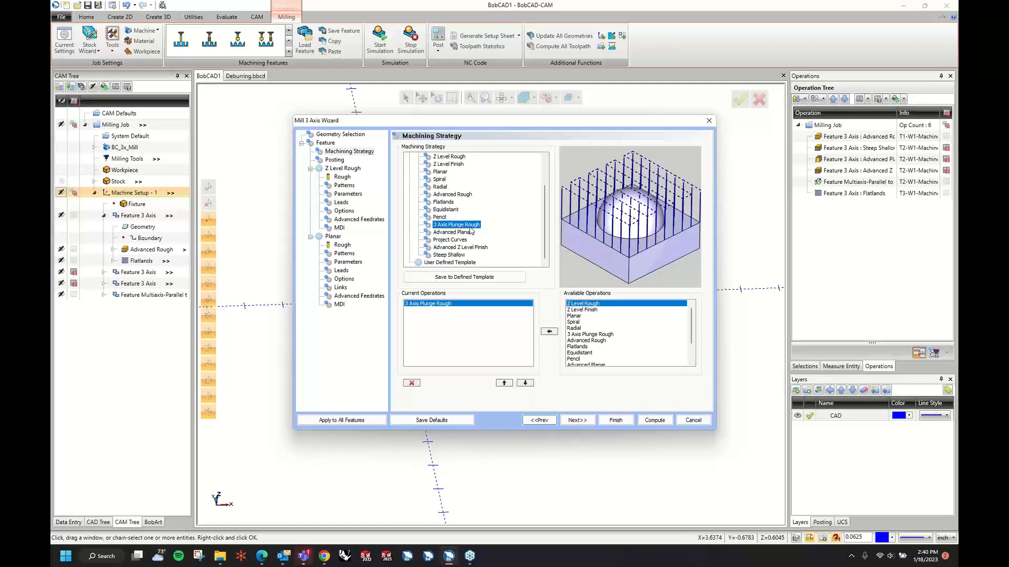
pyautogui.click(462, 195)
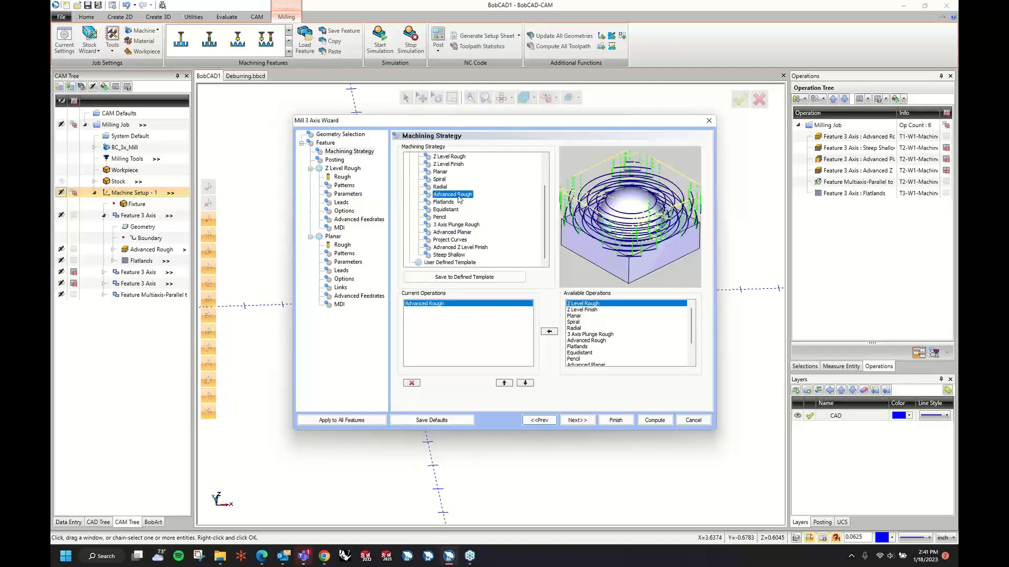
pyautogui.click(445, 202)
pyautogui.click(447, 210)
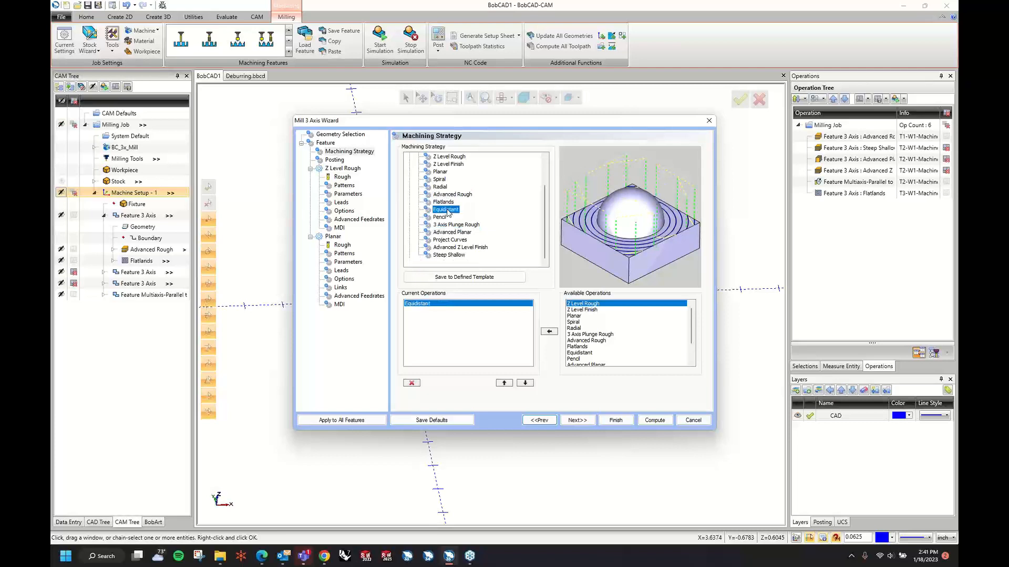
pyautogui.click(441, 218)
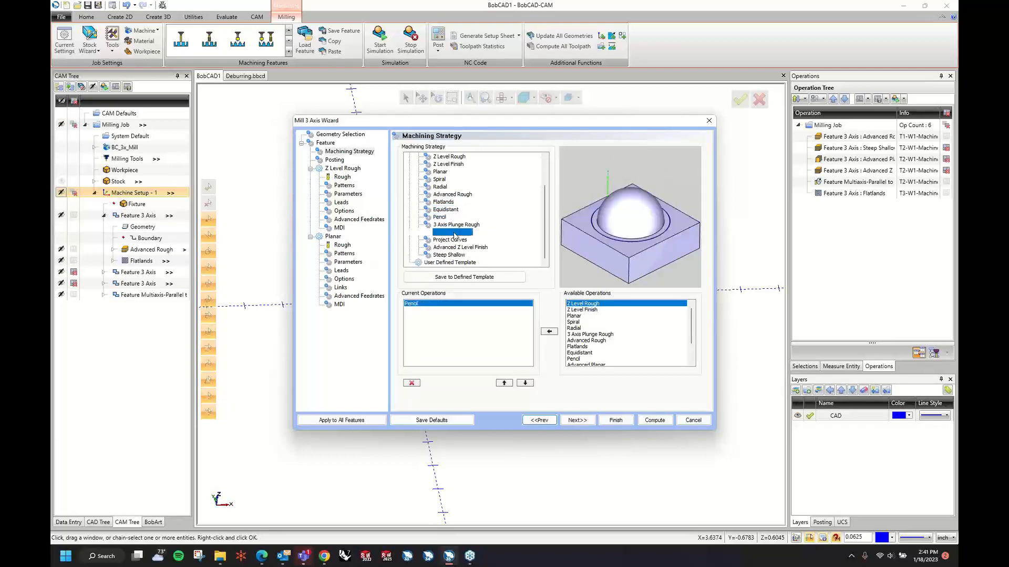
pyautogui.click(455, 232)
pyautogui.click(455, 239)
pyautogui.click(455, 246)
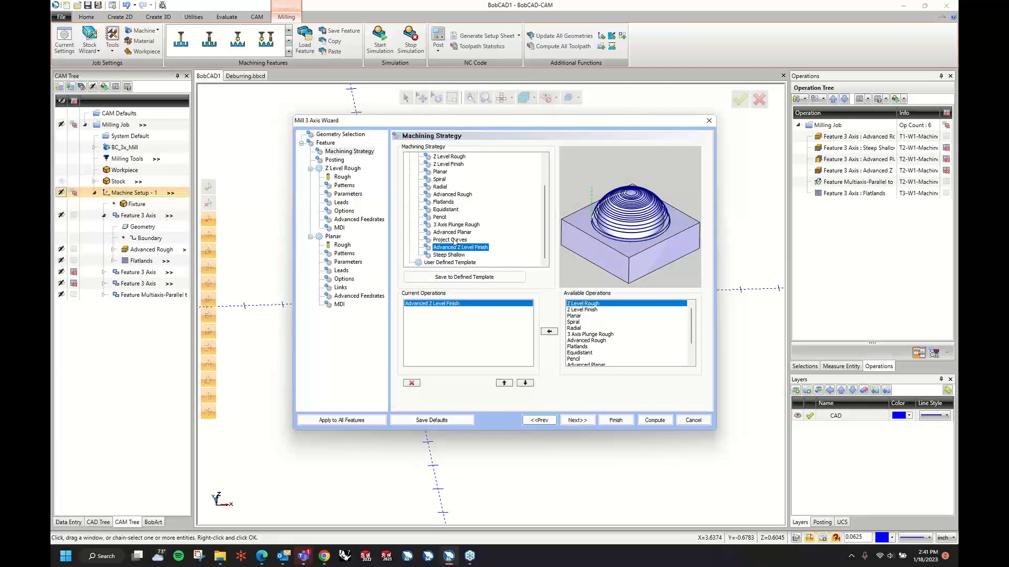
pyautogui.click(454, 256)
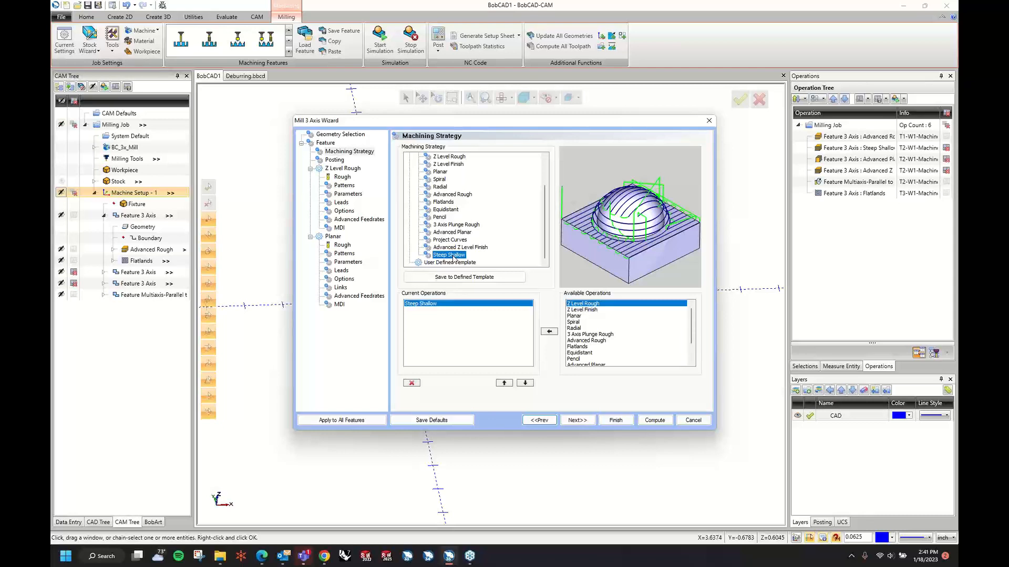
# Step: Choose the Project Curves strategy for the 3-axis feature and continue to its tool settings
pyautogui.click(455, 240)
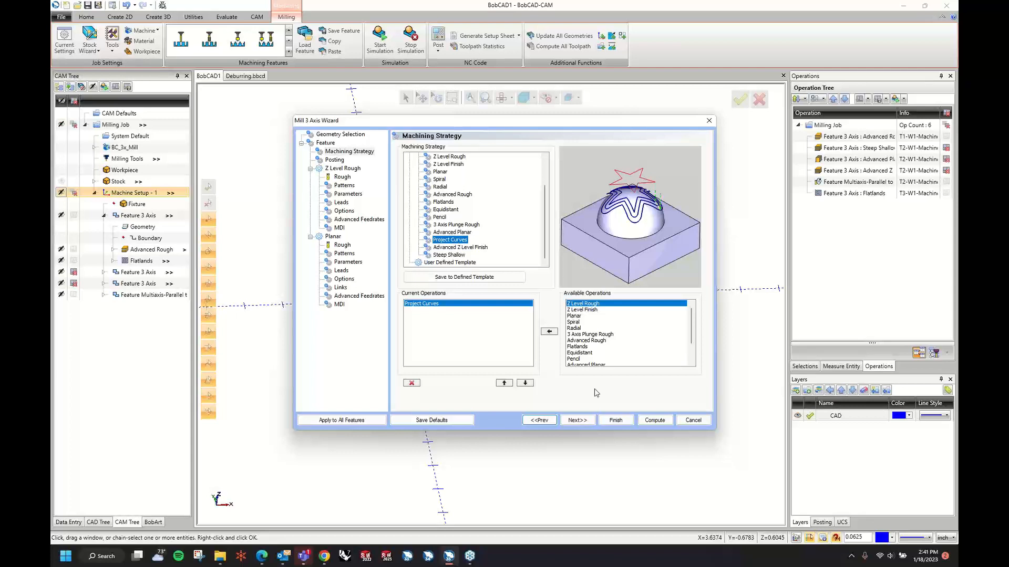
pyautogui.click(578, 420)
pyautogui.click(578, 421)
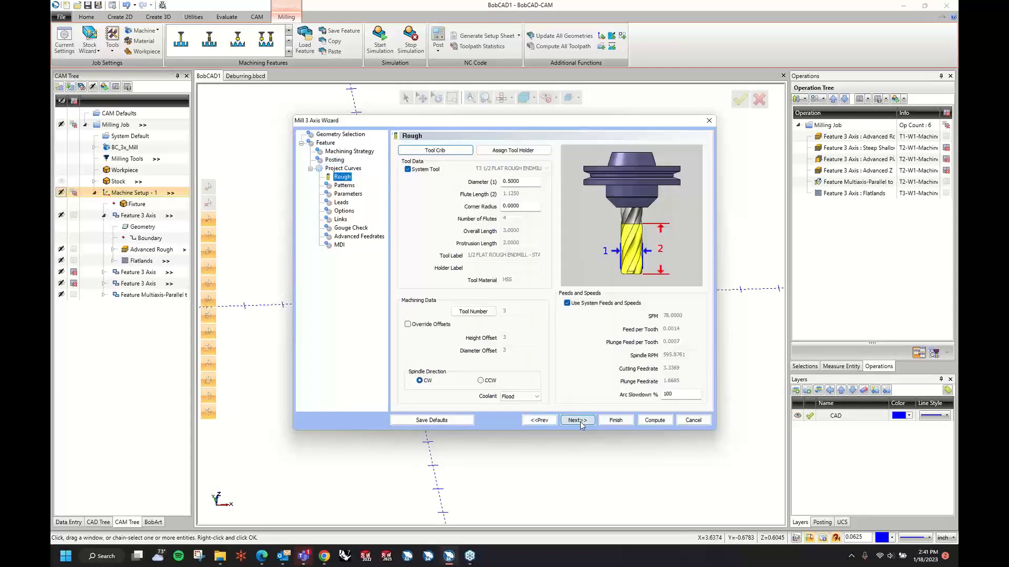
# Step: Assign the 0.2500 diameter rough endmill with 0.1250 corner radius from the tool crib to the Project Curves operation
pyautogui.click(435, 150)
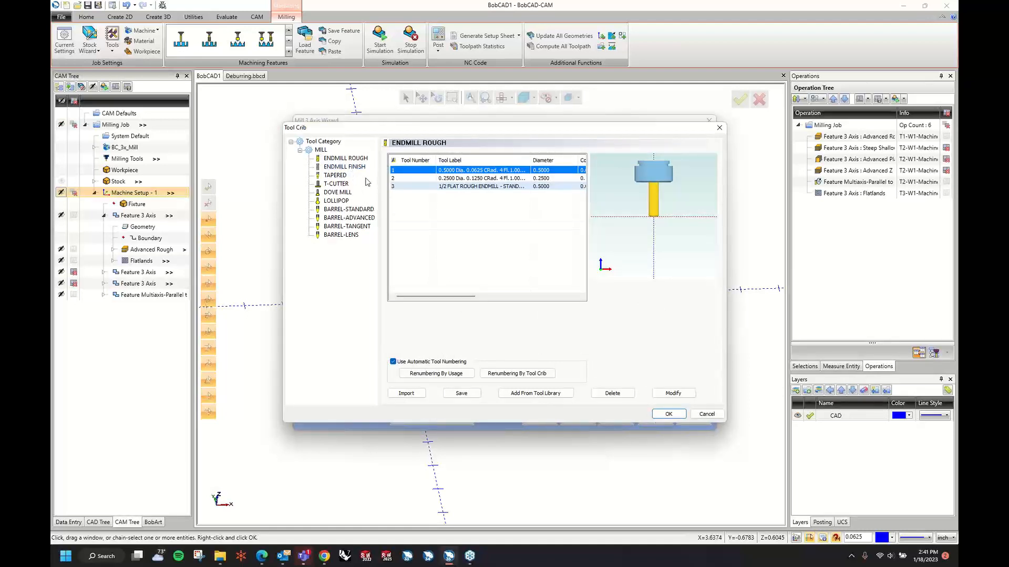
pyautogui.click(336, 175)
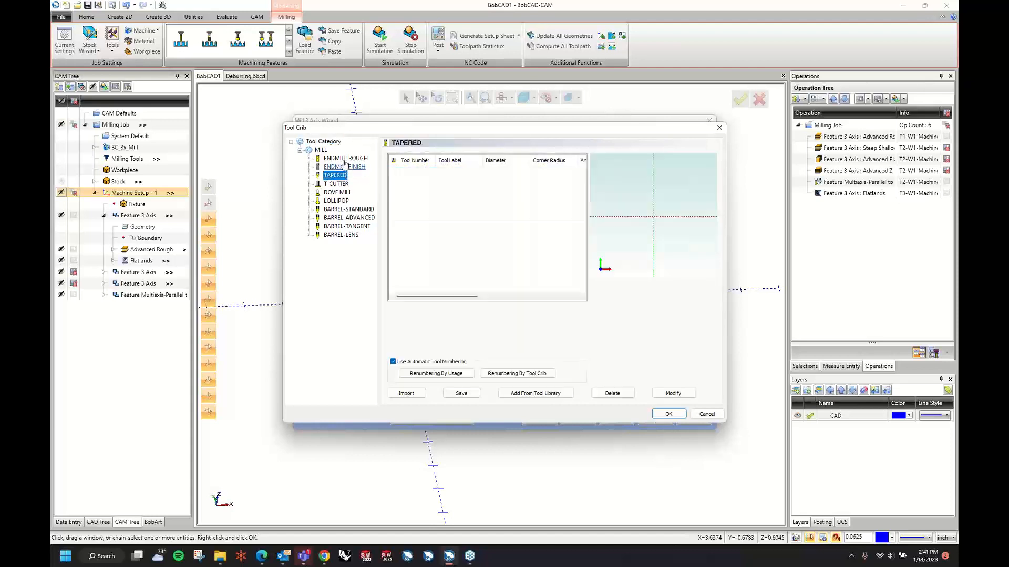
pyautogui.click(345, 159)
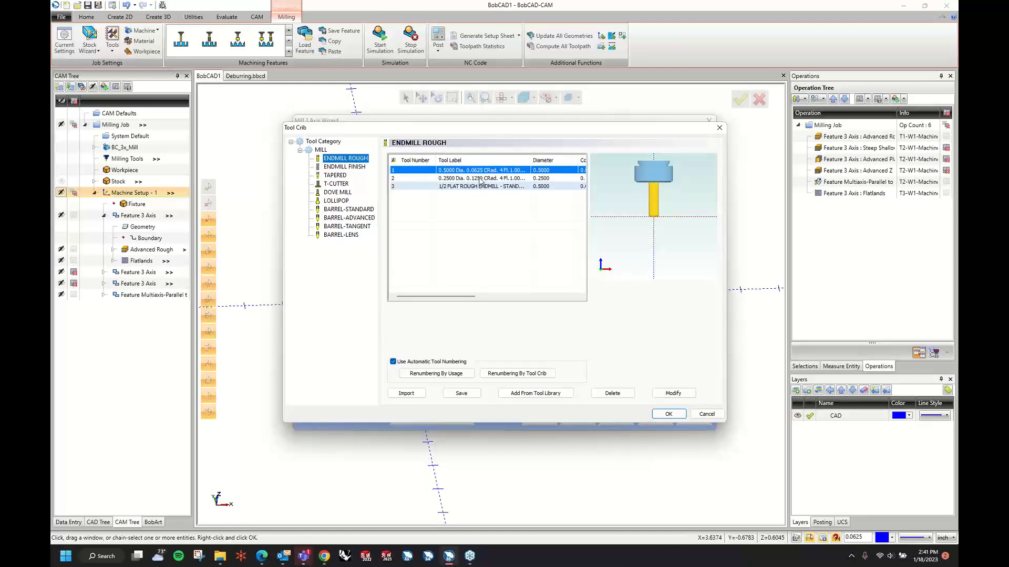
pyautogui.click(480, 179)
pyautogui.click(668, 414)
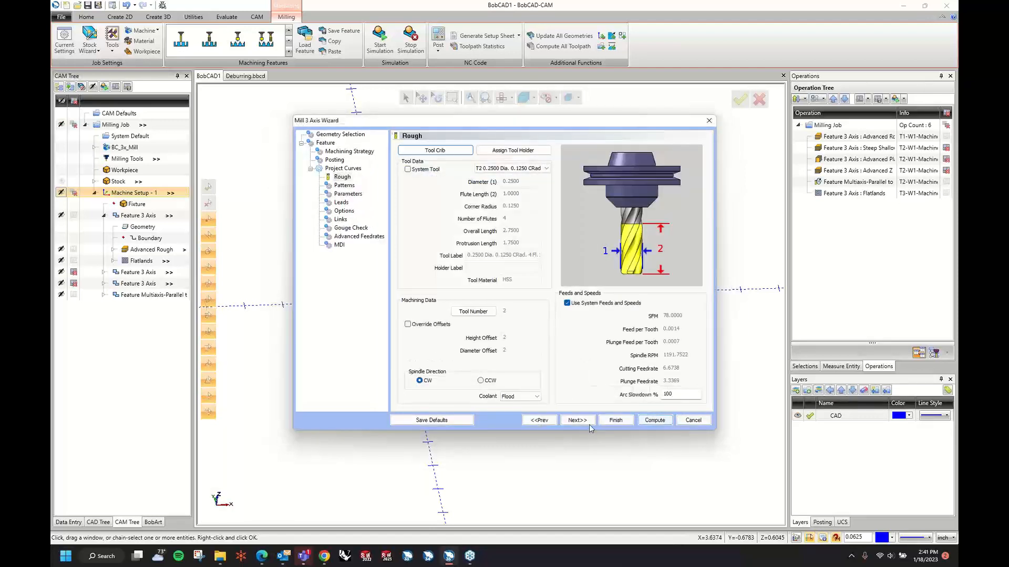
# Step: Pick the BOBCAD text as the projection curves for the user-defined cut pattern
pyautogui.click(588, 422)
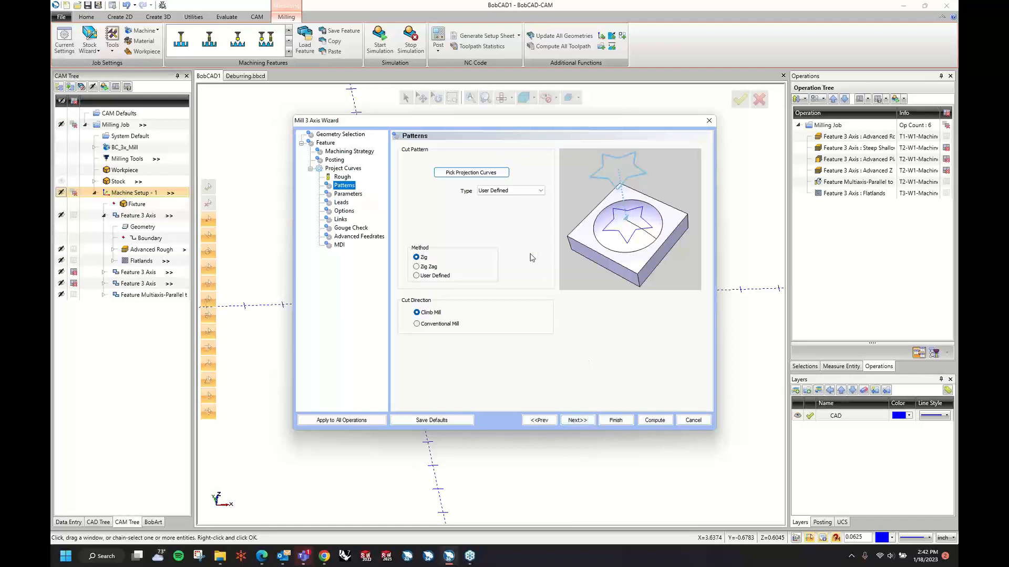
pyautogui.click(460, 174)
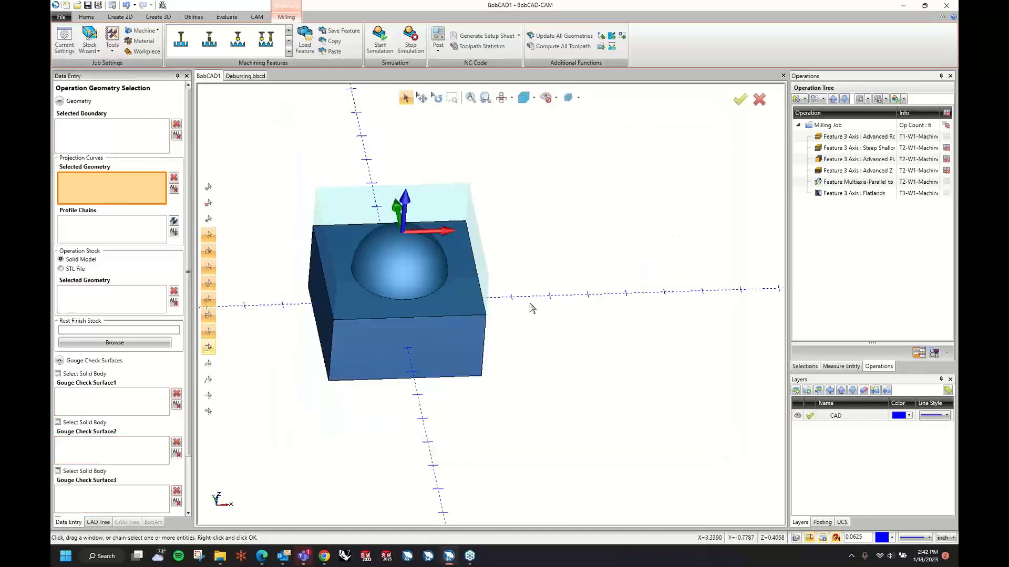
pyautogui.click(431, 342)
pyautogui.rightClick(569, 273)
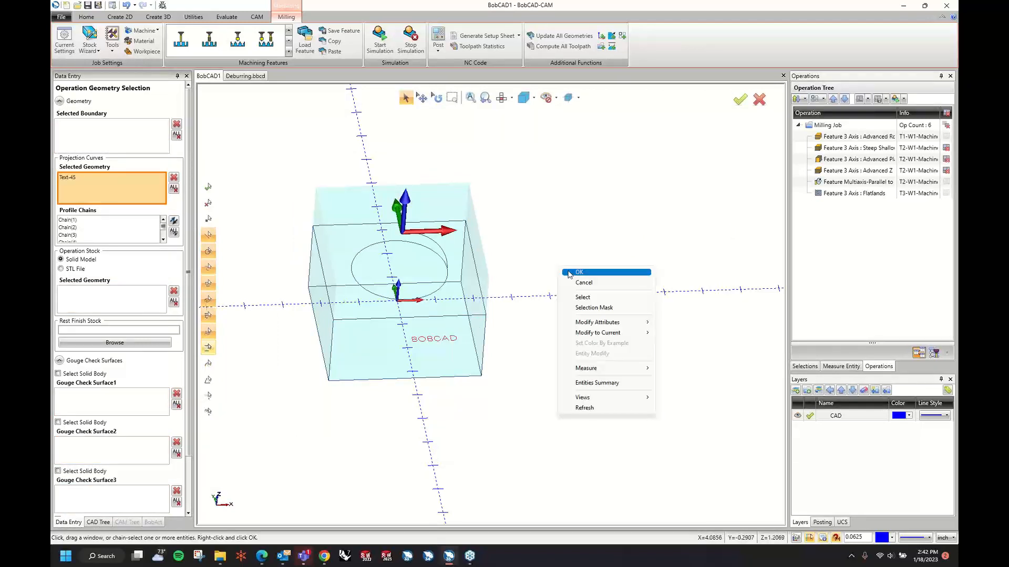
pyautogui.click(569, 273)
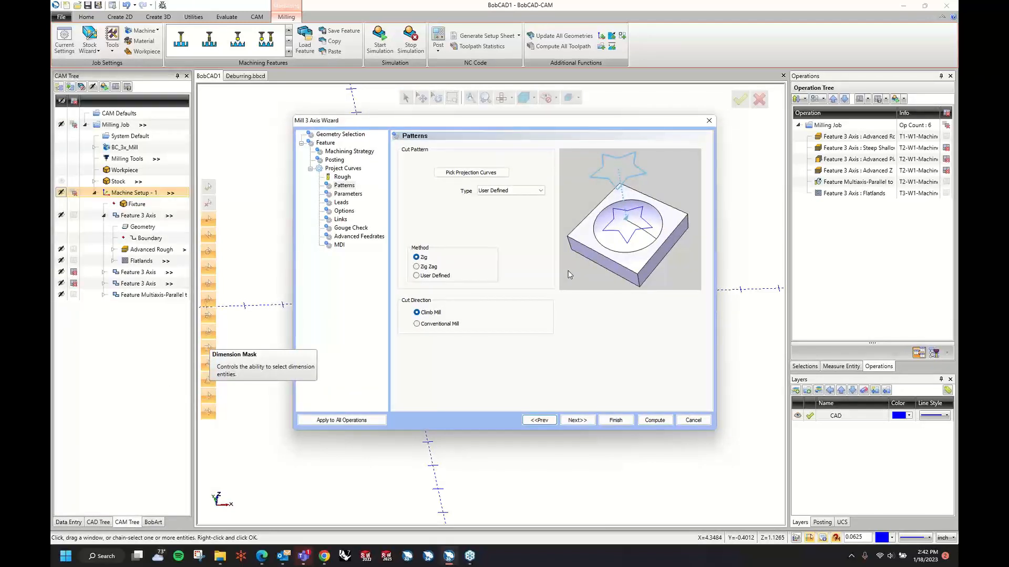
# Step: Set a small negative XYZ allowance in the Project Curves parameters so the tool cuts below the surface
pyautogui.click(576, 421)
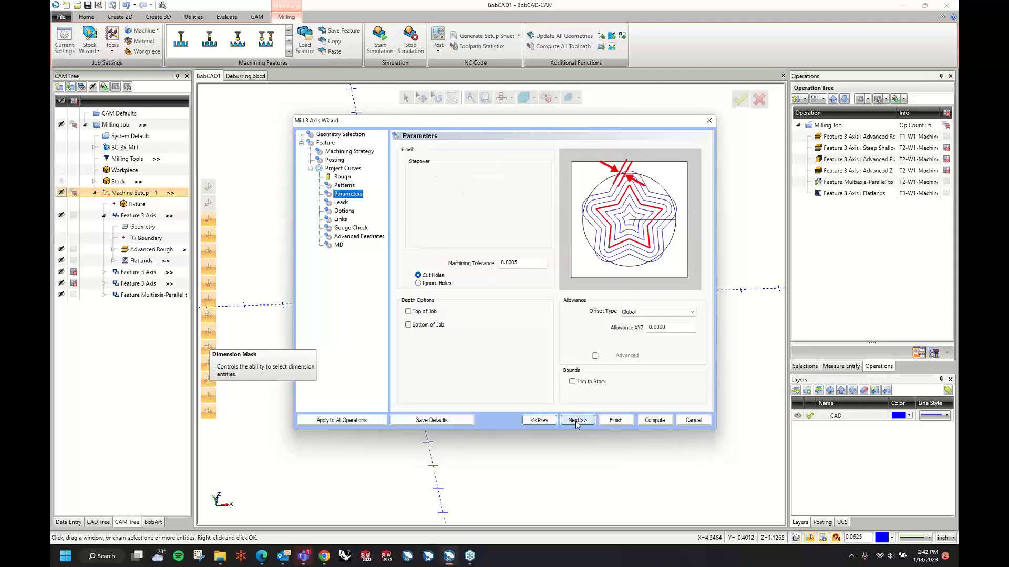
pyautogui.doubleClick(668, 327)
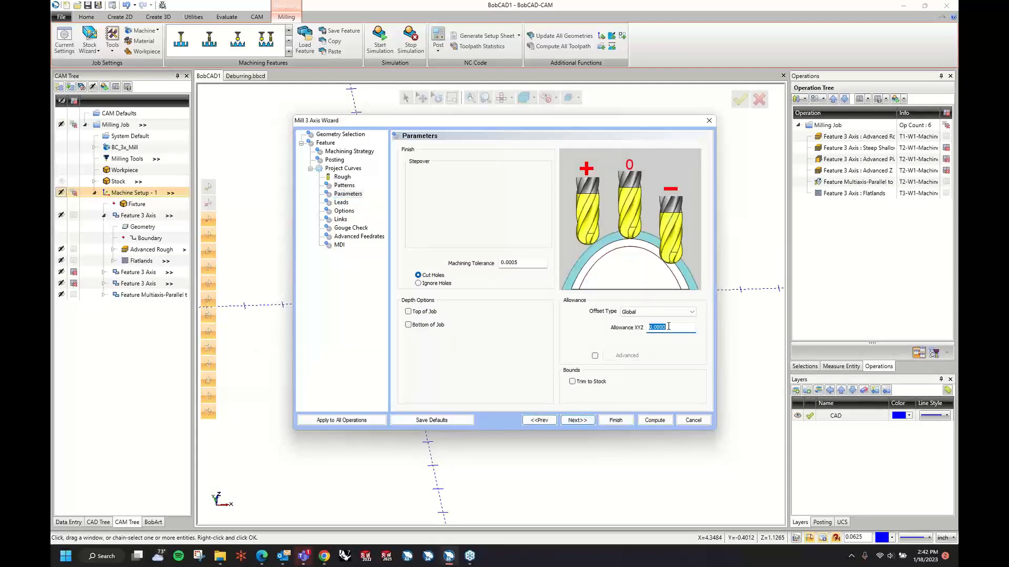
pyautogui.write('-.025')
pyautogui.press('BackSpace')
pyautogui.write('1')
pyautogui.press('Tab')
# Step: Accept the remaining default settings of the Project Curves operation and compute its toolpath on the block
pyautogui.click(579, 420)
pyautogui.click(579, 421)
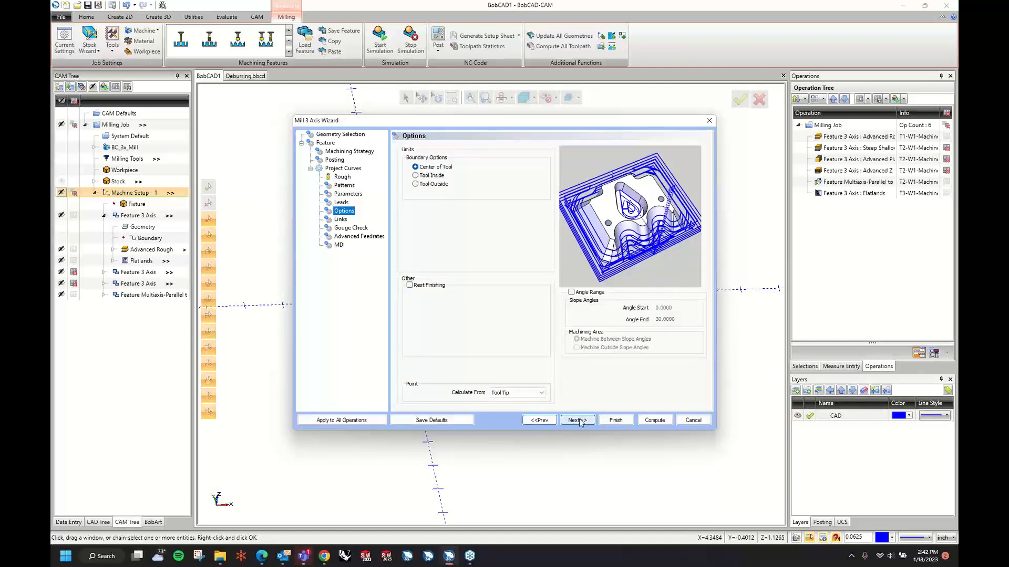
pyautogui.click(579, 421)
pyautogui.click(579, 421)
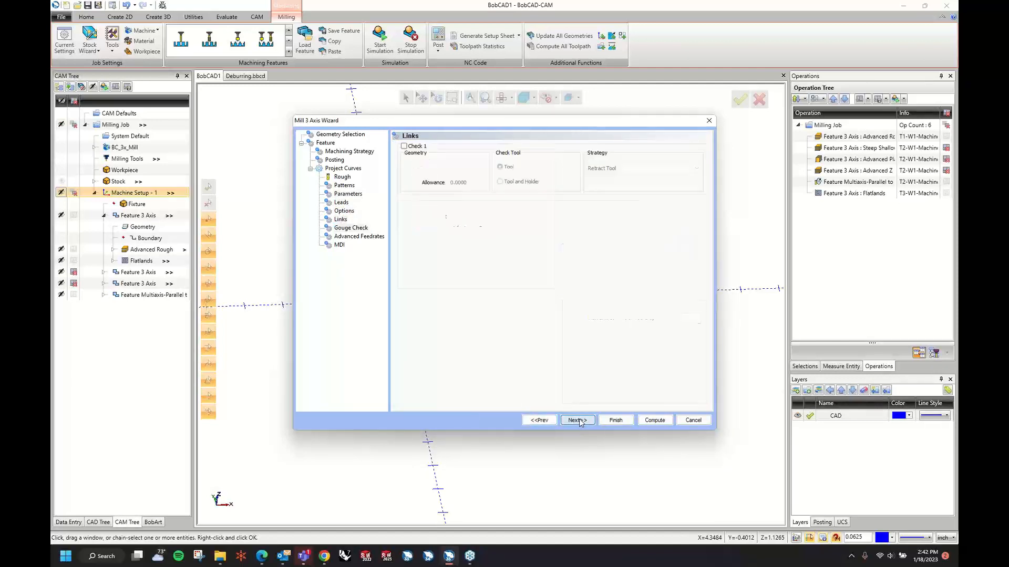
pyautogui.click(579, 421)
pyautogui.click(649, 420)
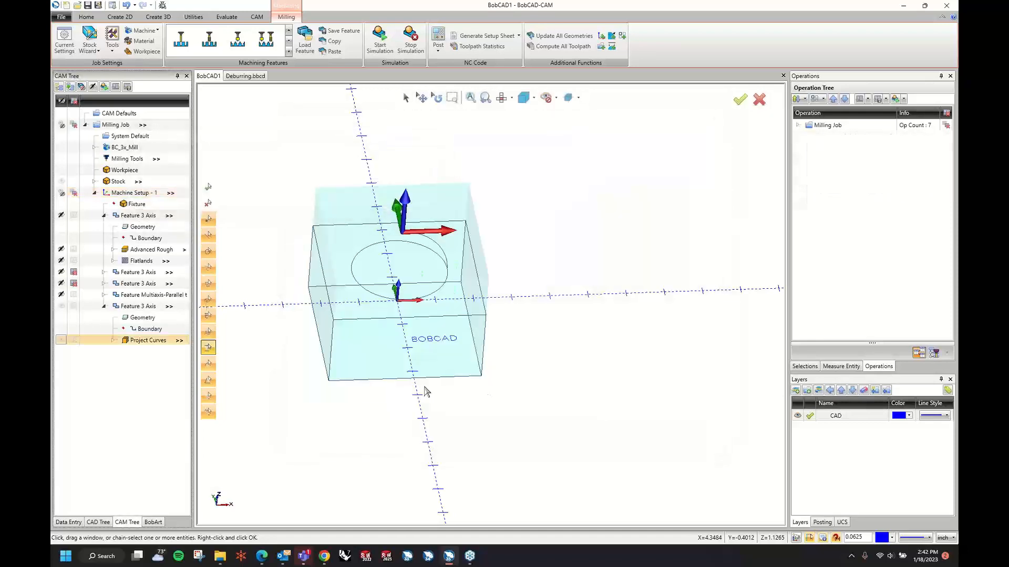
pyautogui.scroll(8, 443, 324)
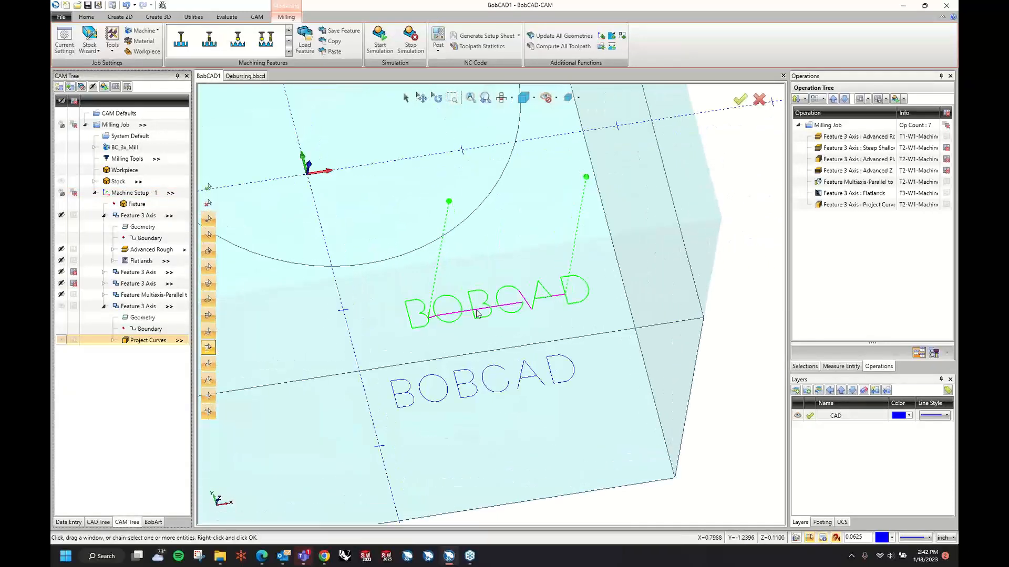
pyautogui.moveTo(529, 301); pyautogui.dragTo(557, 294, button='middle')
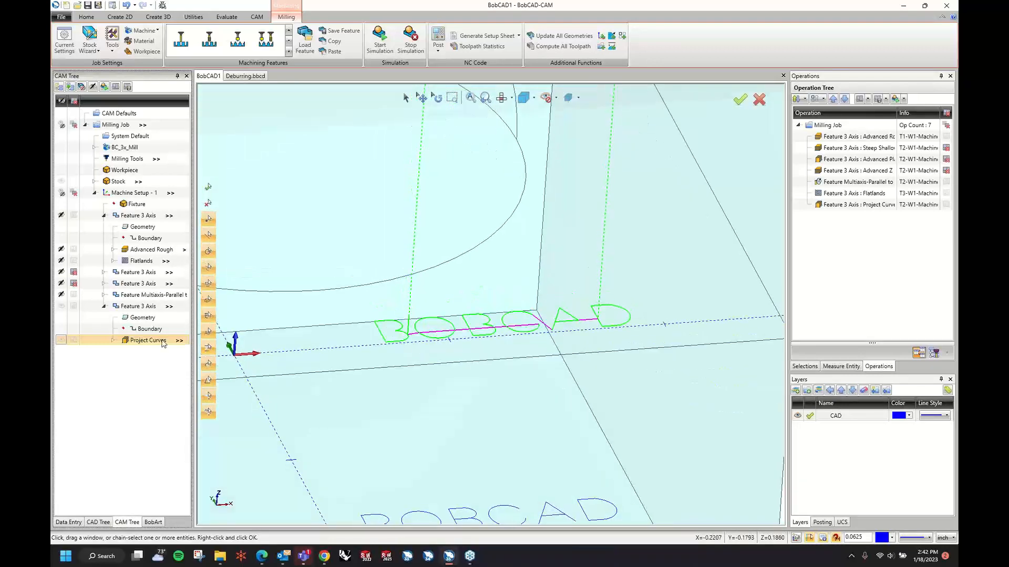
# Step: Set the Project Curves links to Full Retract and recompute the BOBCAD toolpath
pyautogui.rightClick(170, 342)
pyautogui.click(172, 346)
pyautogui.click(341, 211)
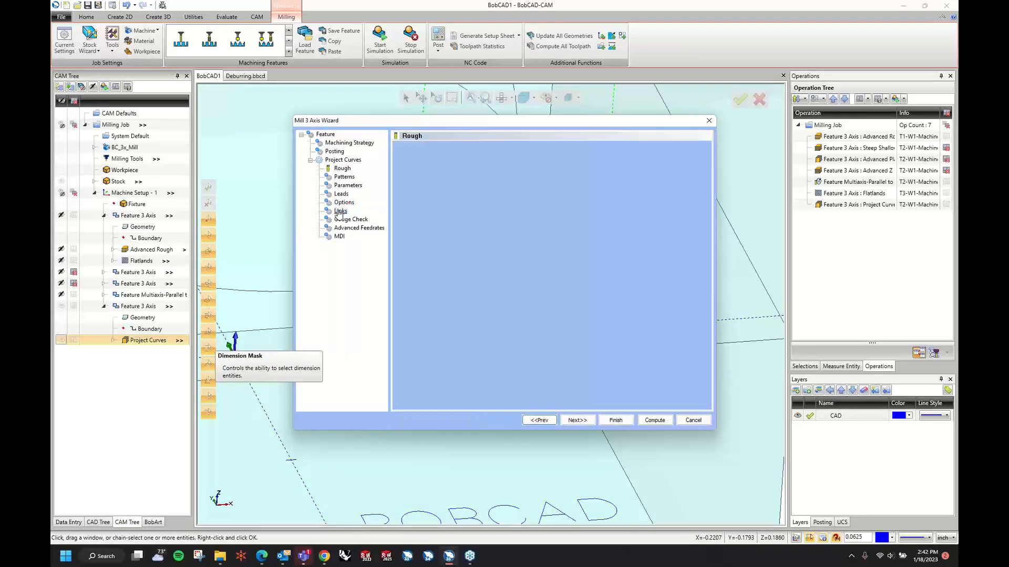
pyautogui.click(417, 216)
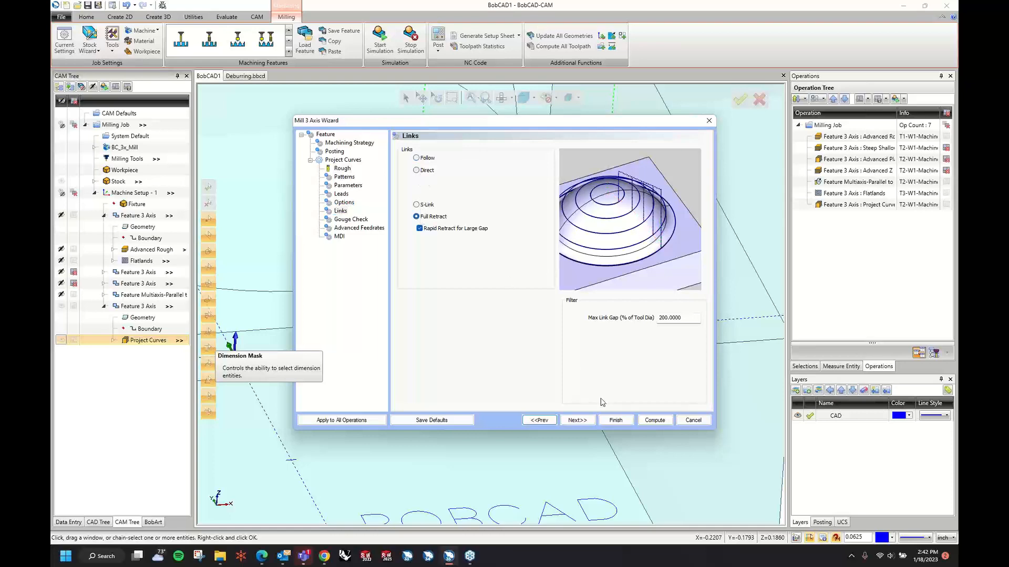
pyautogui.click(654, 420)
pyautogui.scroll(-3, 548, 275)
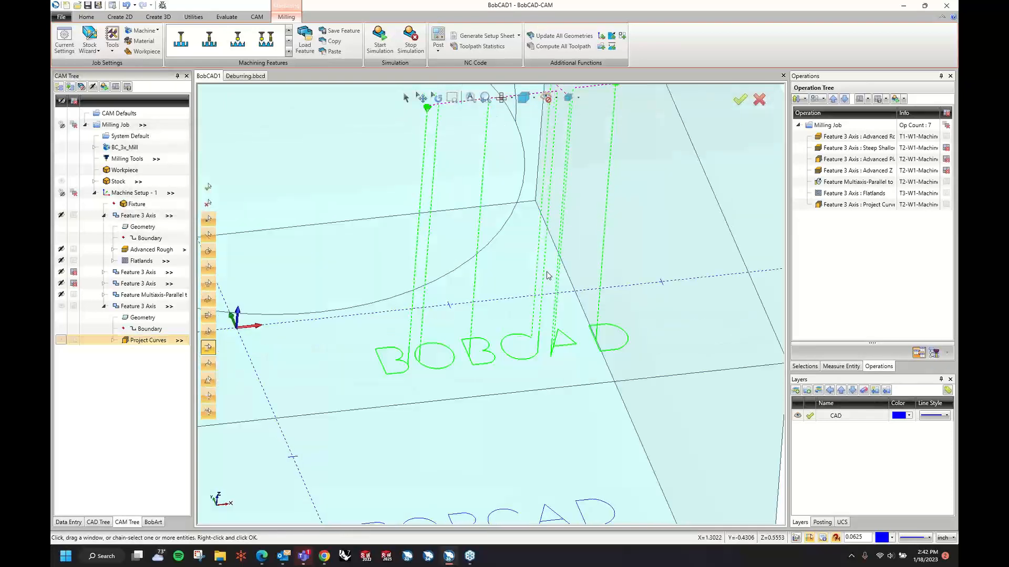
pyautogui.moveTo(547, 272); pyautogui.dragTo(525, 336, button='middle')
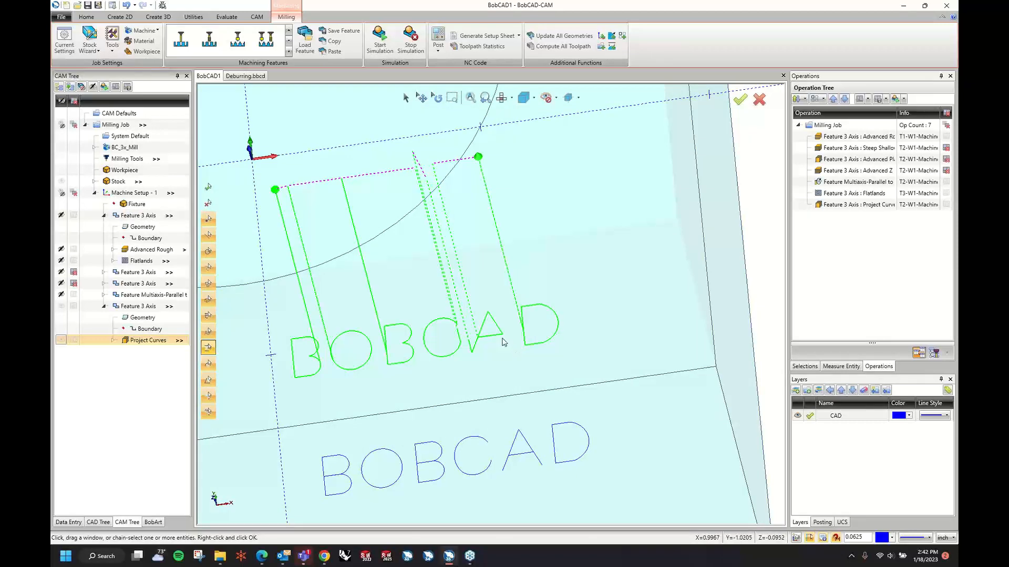
pyautogui.scroll(-4, 474, 275)
pyautogui.moveTo(475, 276); pyautogui.dragTo(475, 274, button='middle')
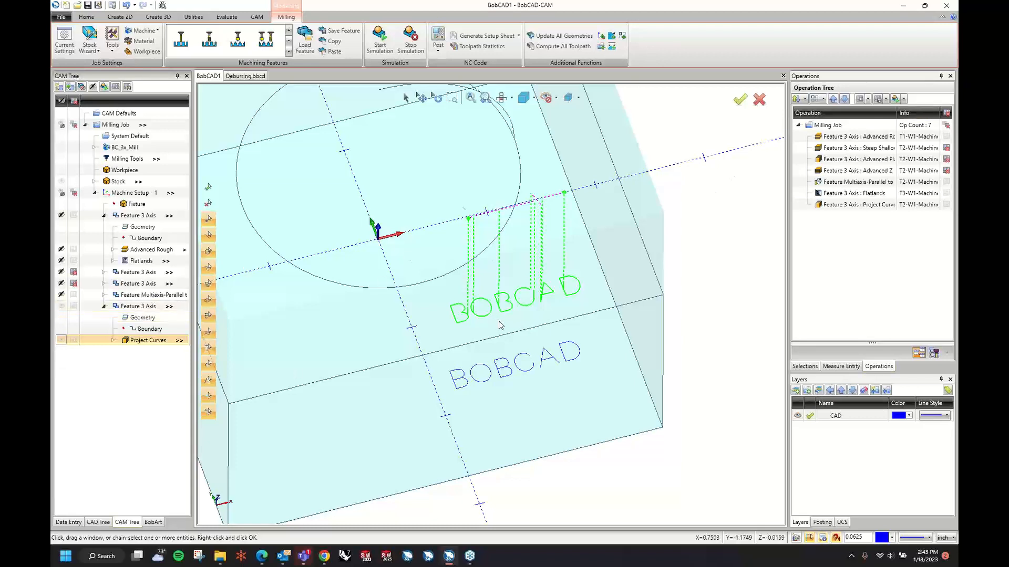
# Step: Explode the BOBCAD text with accuracy 0.0005 and the With Arcs entity type
pyautogui.click(226, 16)
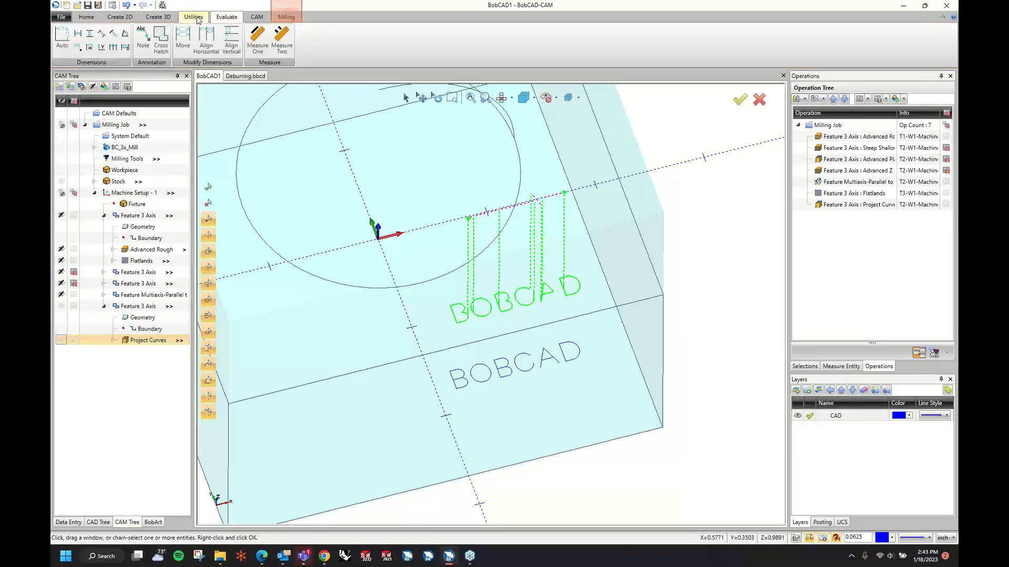
pyautogui.click(194, 17)
pyautogui.click(472, 30)
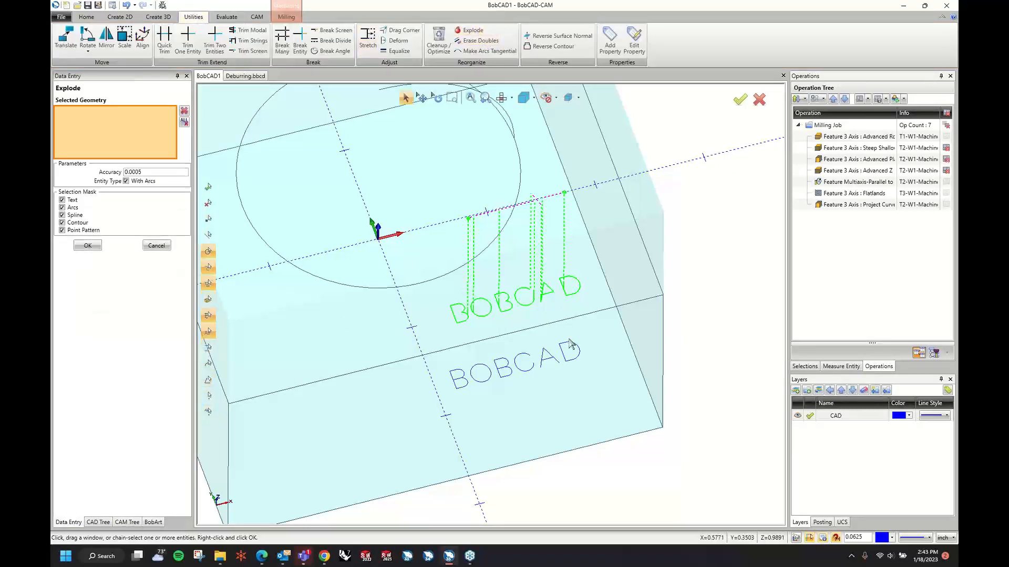
pyautogui.click(557, 369)
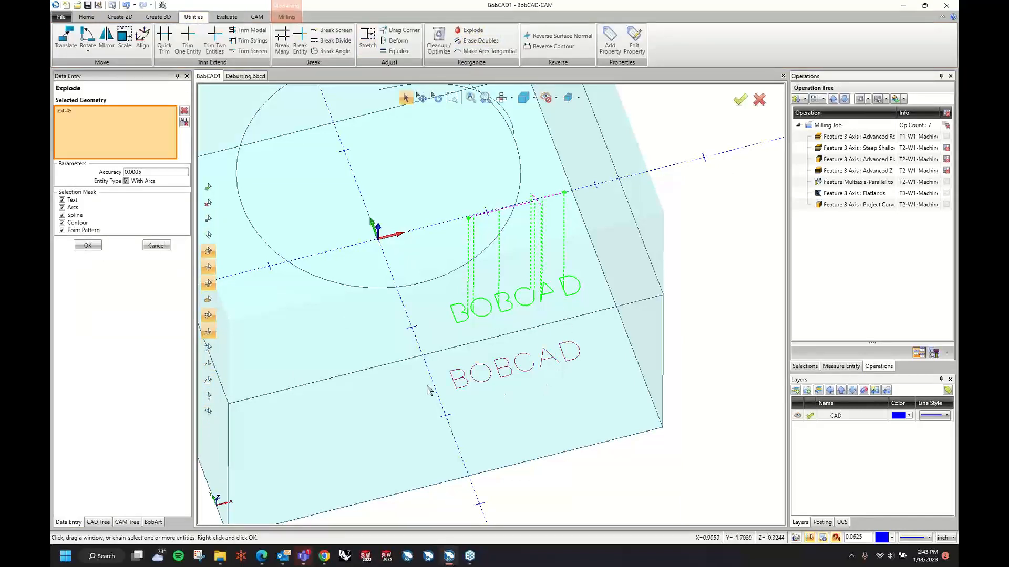
pyautogui.click(94, 247)
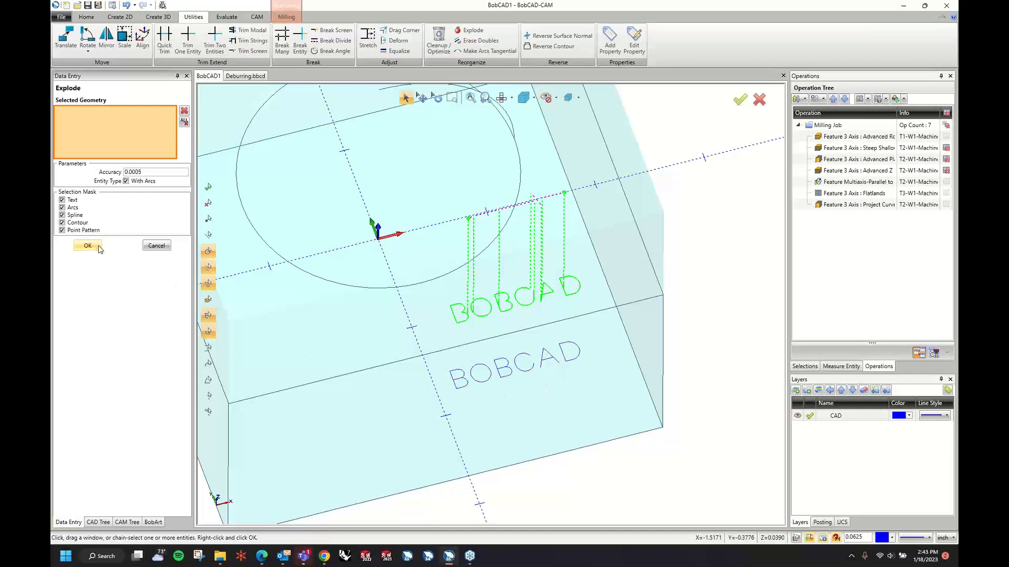
pyautogui.click(162, 249)
# Step: Run Cleanup / Optimize on the exploded BOBCAD letters and the block edges around them
pyautogui.click(439, 42)
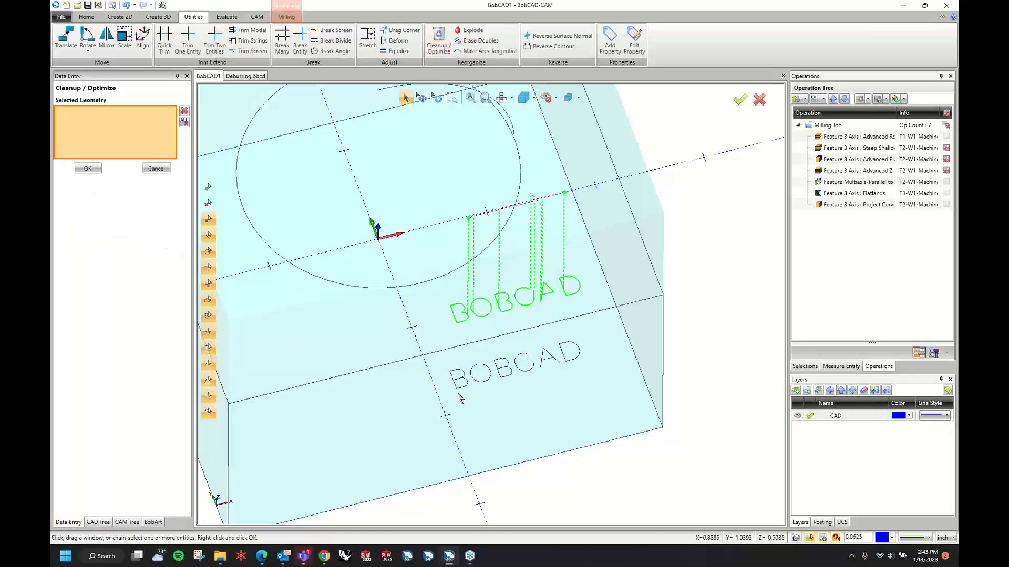
pyautogui.moveTo(413, 342); pyautogui.dragTo(617, 391)
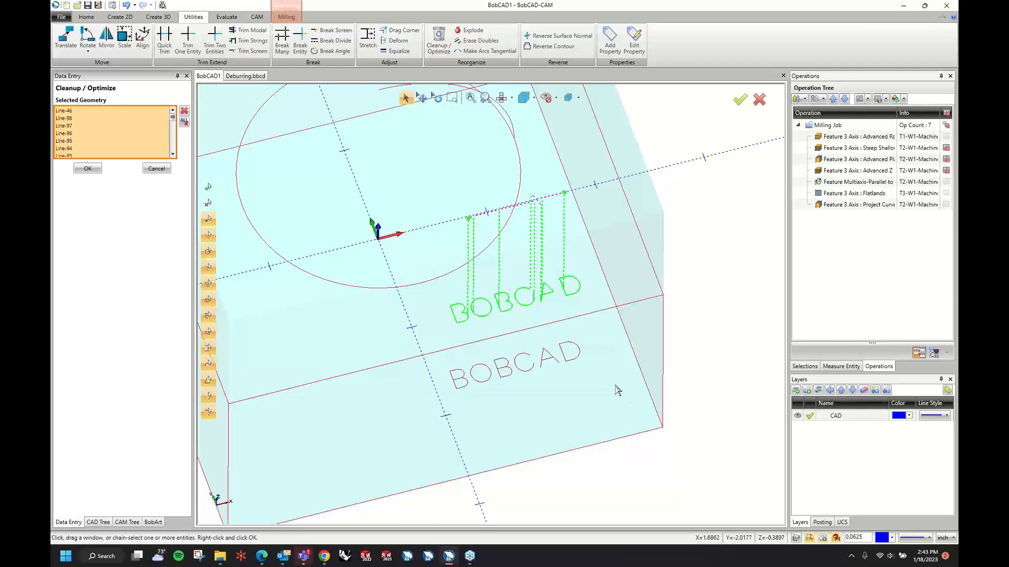
pyautogui.rightClick(618, 391)
pyautogui.click(630, 388)
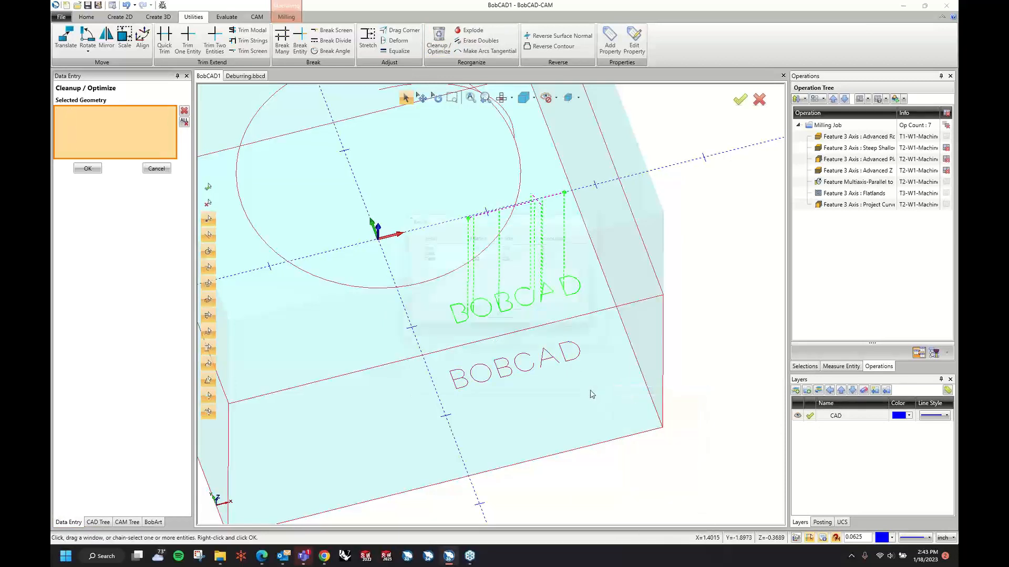
pyautogui.click(513, 322)
# Step: Examine the segment junctions of the exploded A and B letters up close for overlapping or disconnected lines
pyautogui.scroll(3, 555, 370)
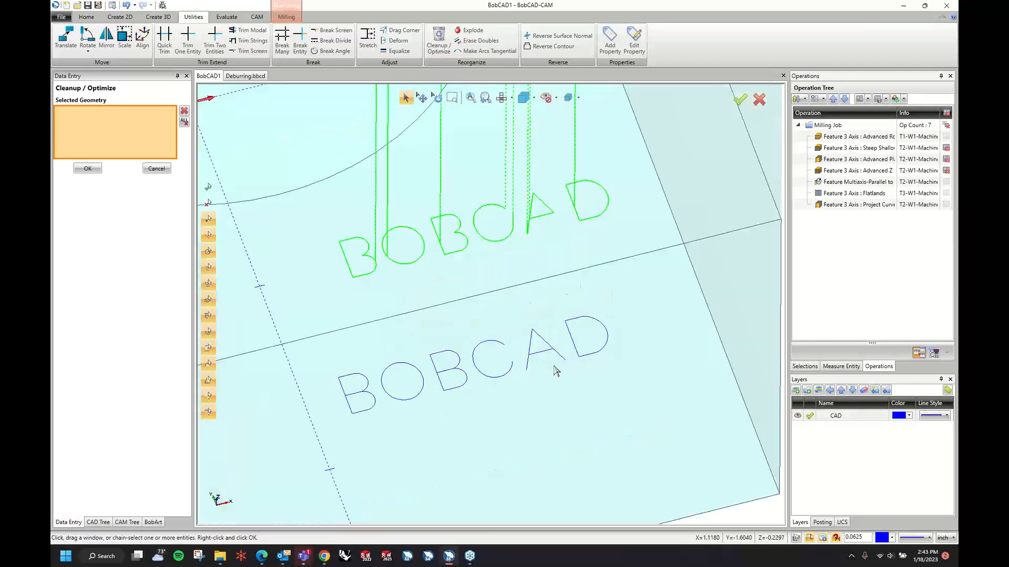
pyautogui.scroll(6, 555, 370)
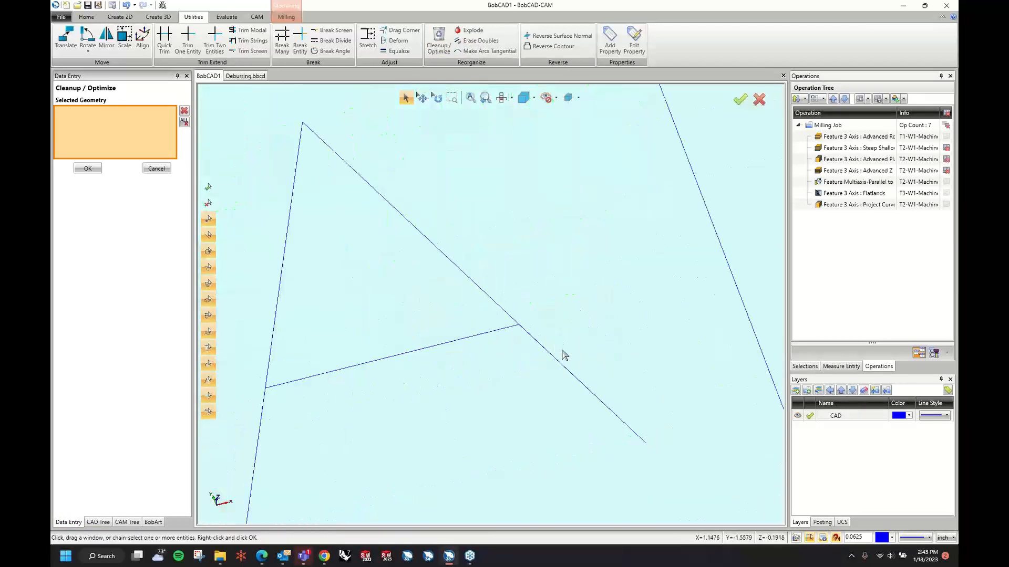
pyautogui.click(513, 313)
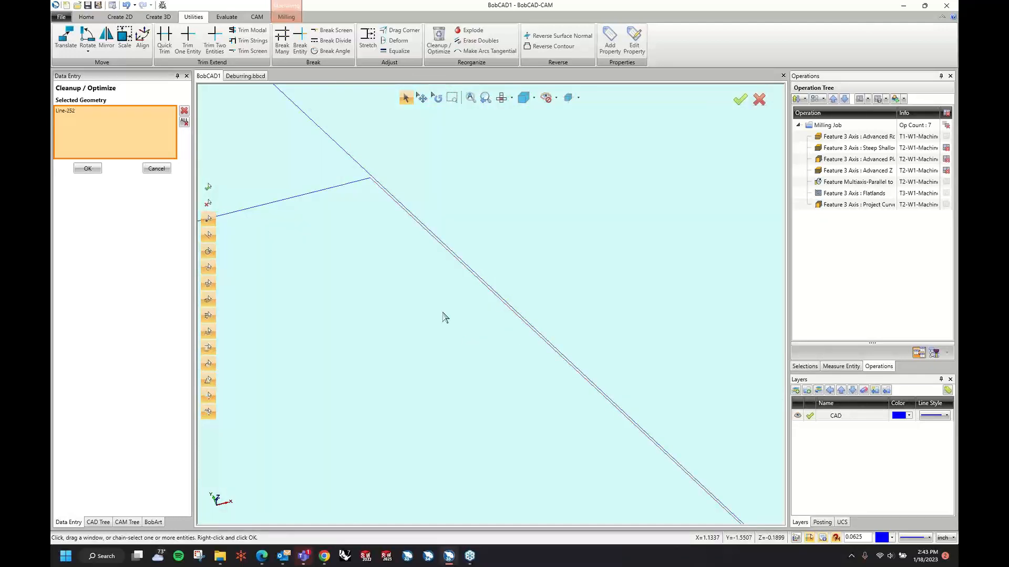
pyautogui.press('Escape')
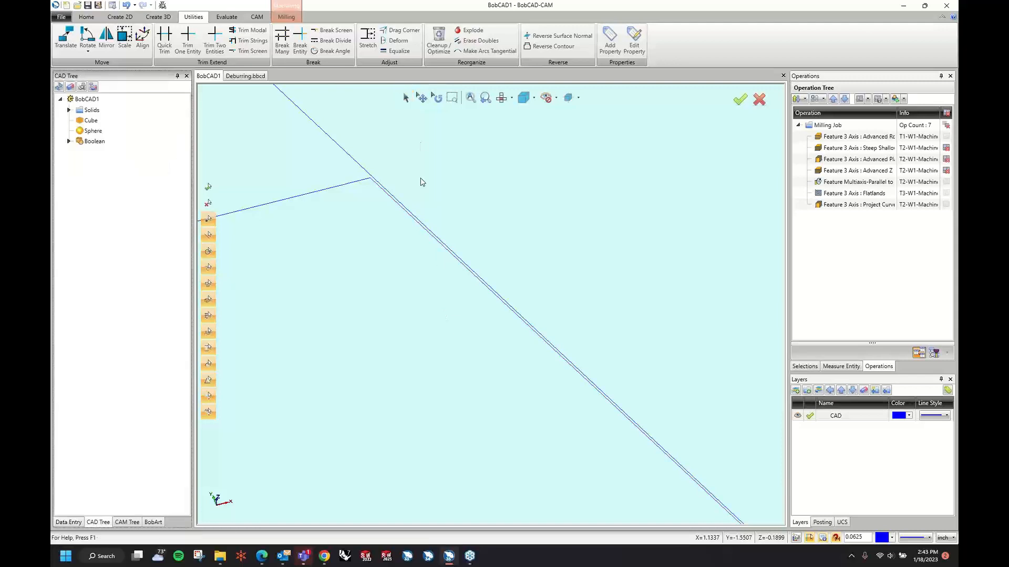
pyautogui.click(405, 102)
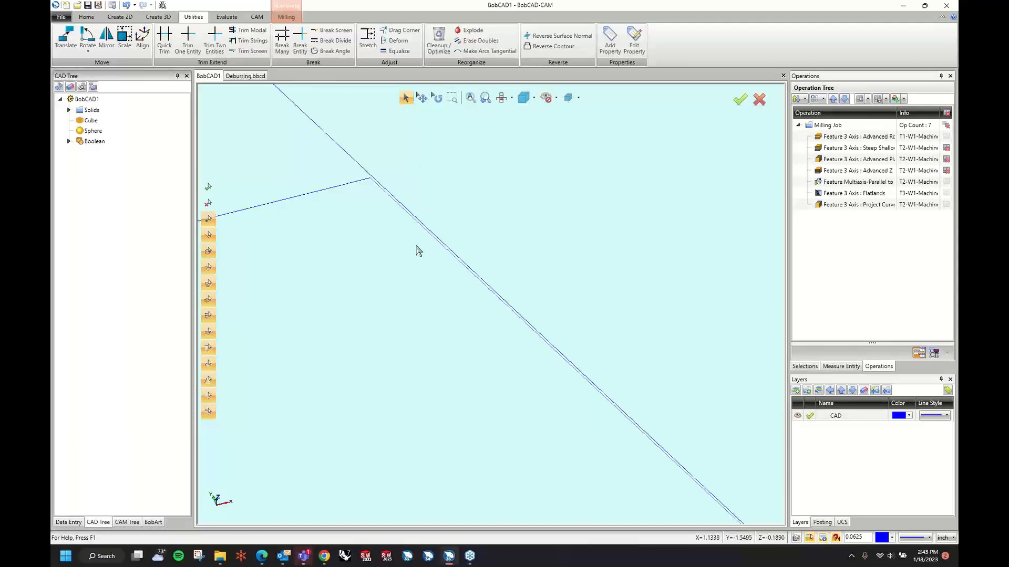
pyautogui.scroll(-12, 713, 280)
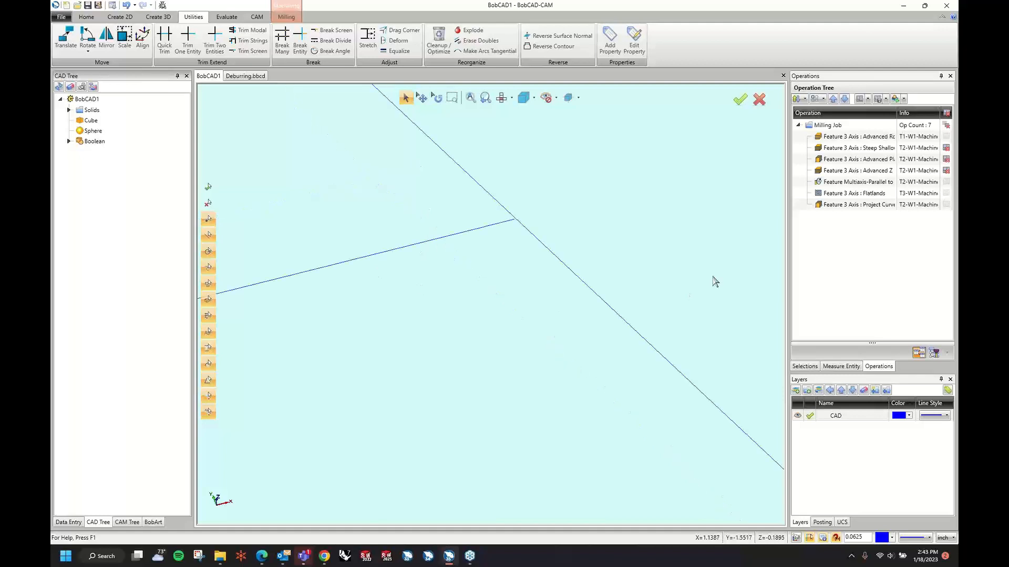
pyautogui.scroll(12, 414, 332)
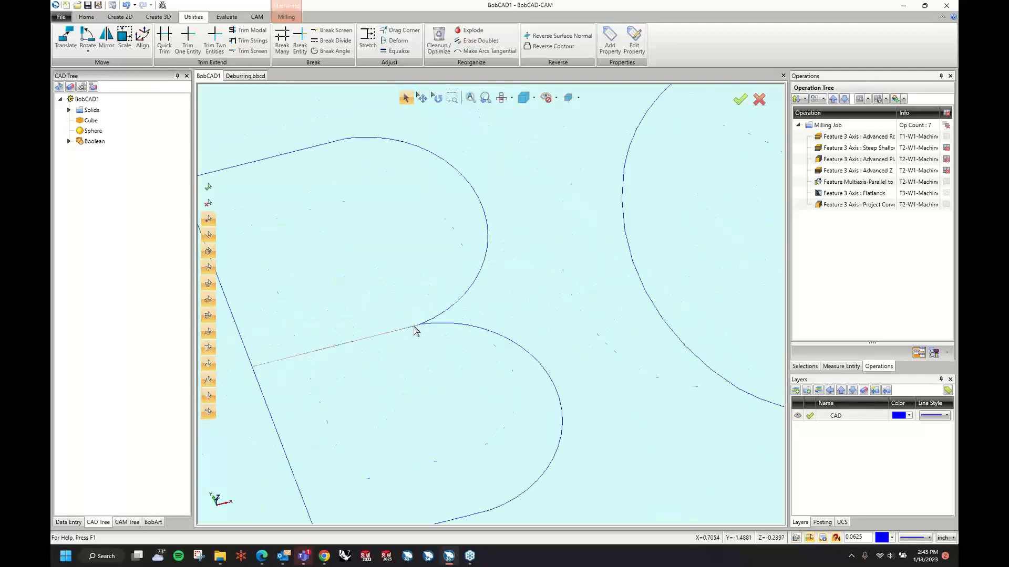
pyautogui.scroll(-2, 541, 322)
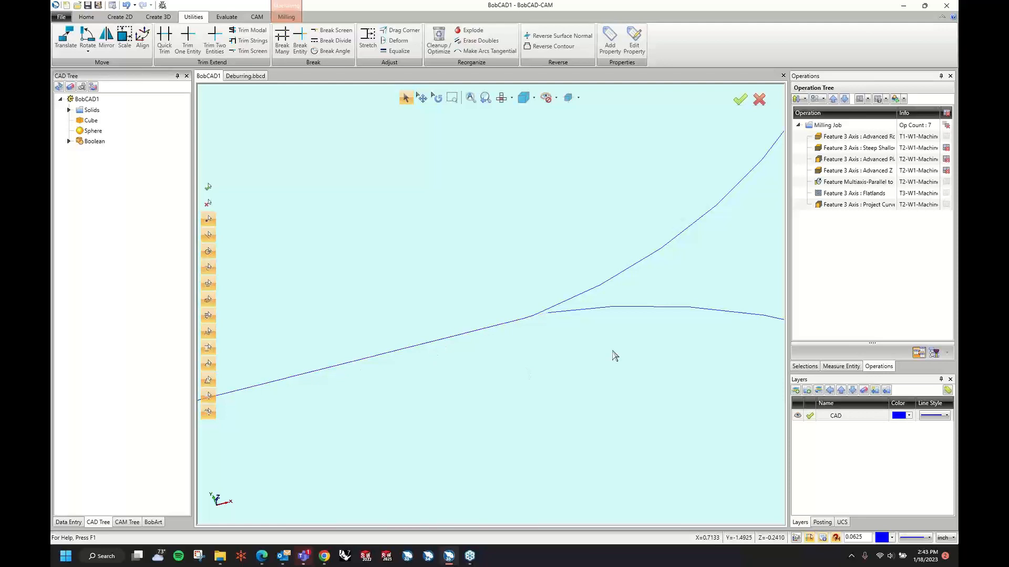
pyautogui.scroll(-3, 618, 333)
pyautogui.scroll(-4, 327, 415)
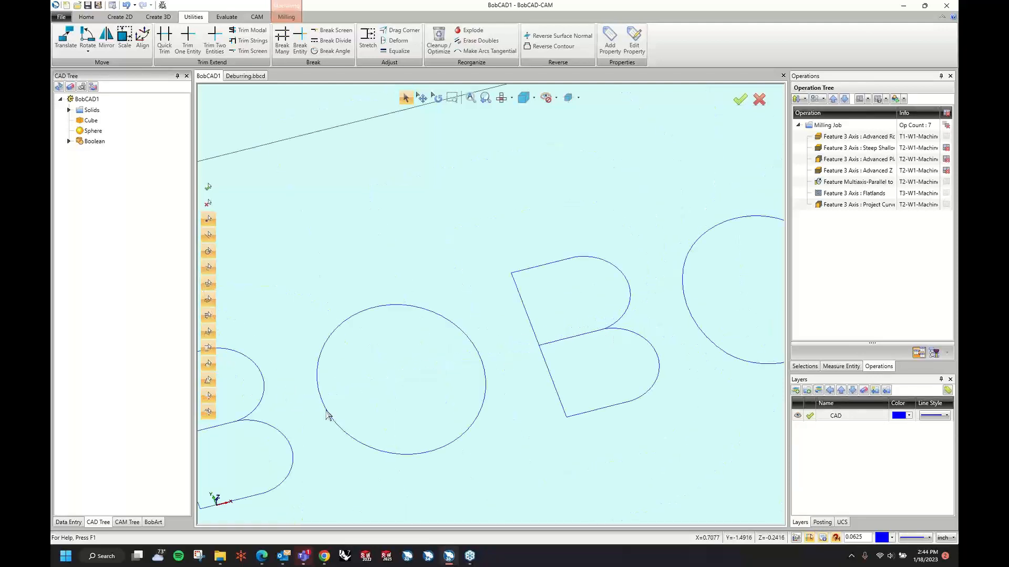
pyautogui.scroll(7, 276, 407)
pyautogui.scroll(4, 420, 344)
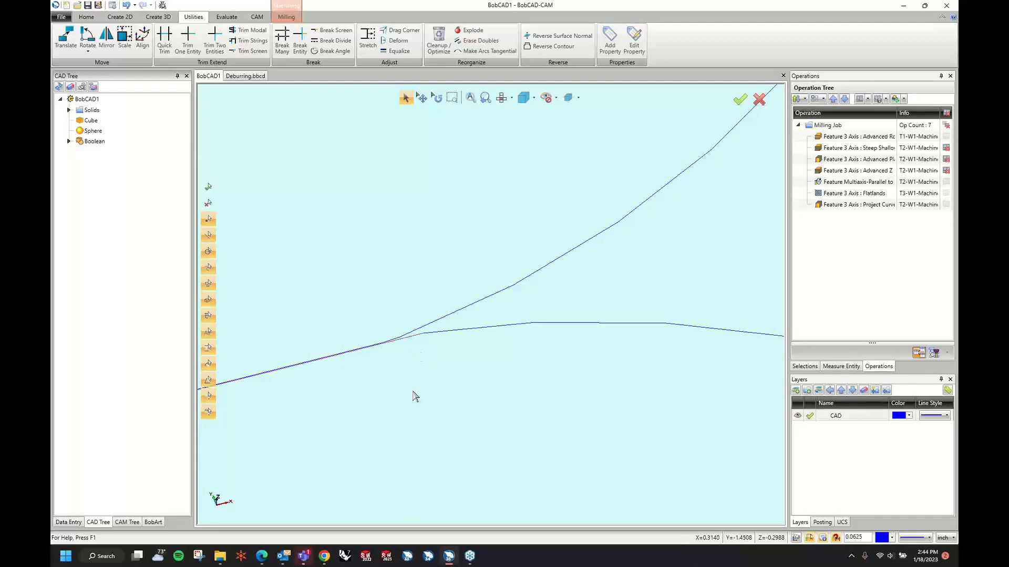
pyautogui.scroll(-7, 415, 397)
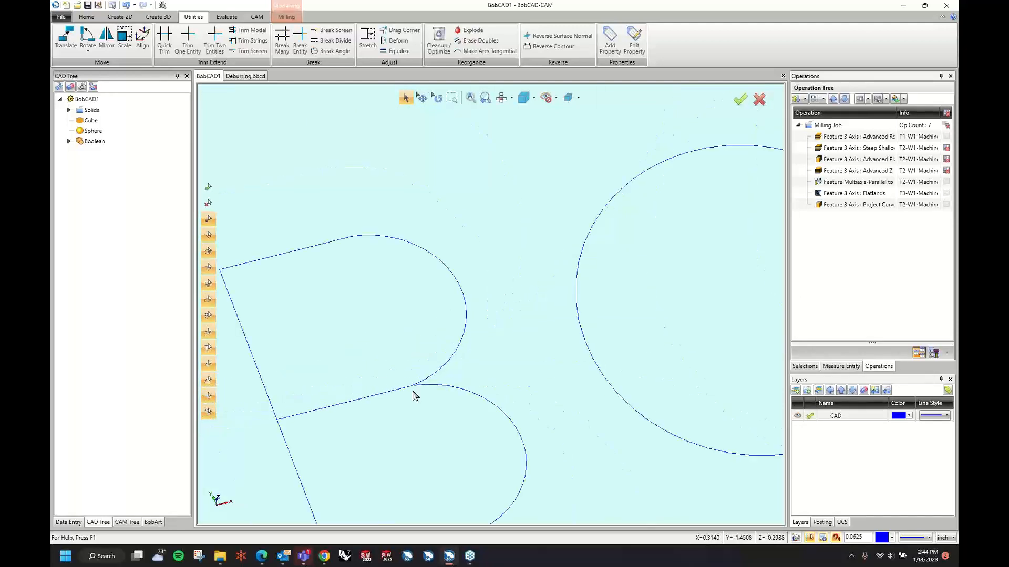
pyautogui.rightClick(408, 358)
pyautogui.click(420, 367)
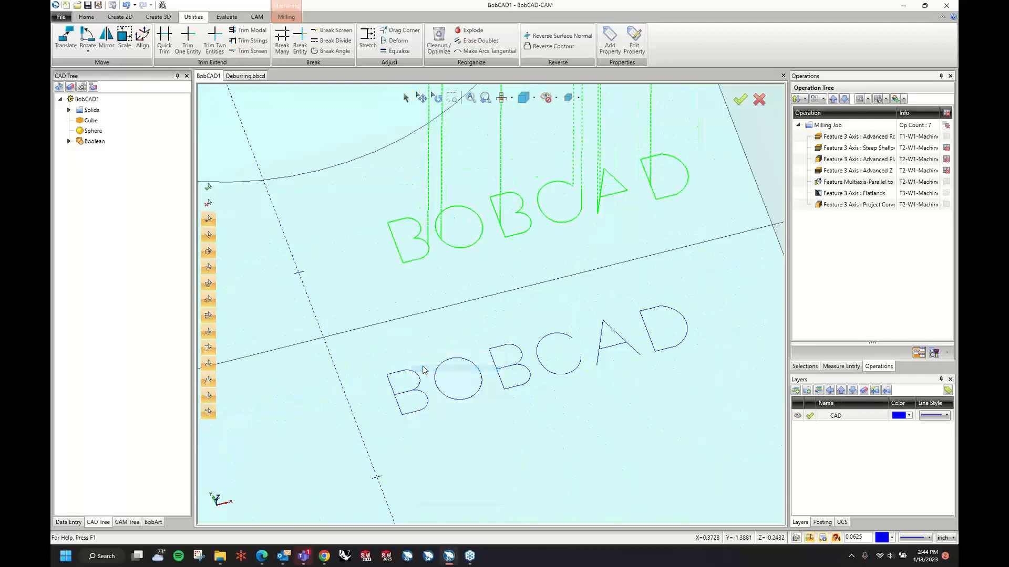
# Step: Reselect the Projection Curves of the Project Curves operation using all exploded line and arc segments of BOBCAD
pyautogui.click(127, 522)
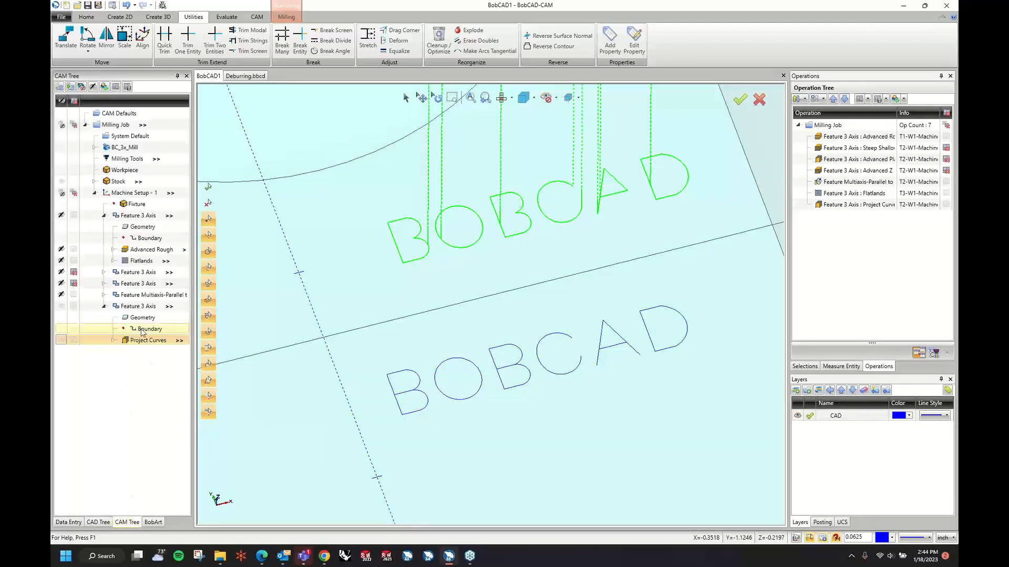
pyautogui.click(112, 344)
pyautogui.click(112, 344)
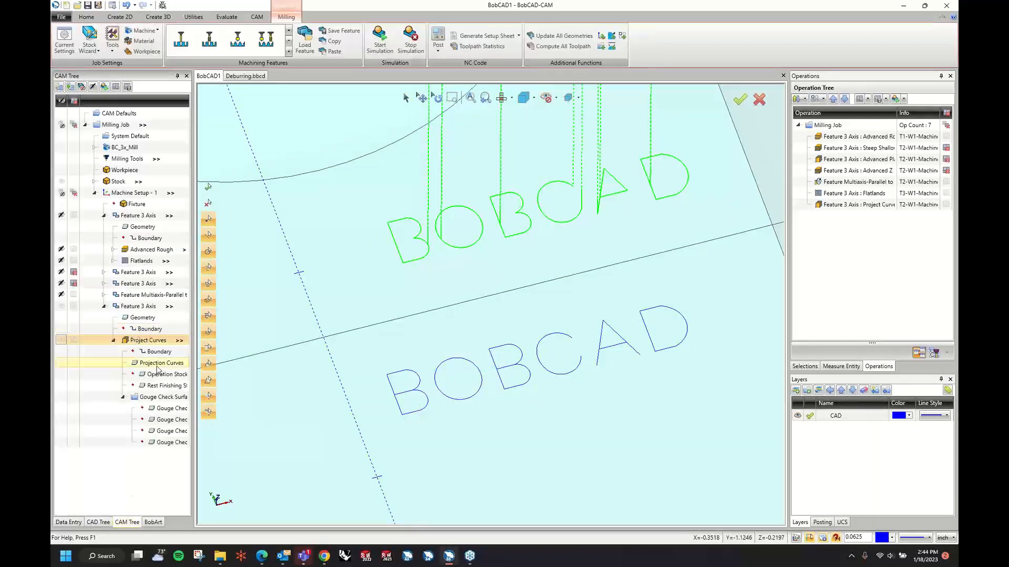
pyautogui.rightClick(168, 365)
pyautogui.click(175, 371)
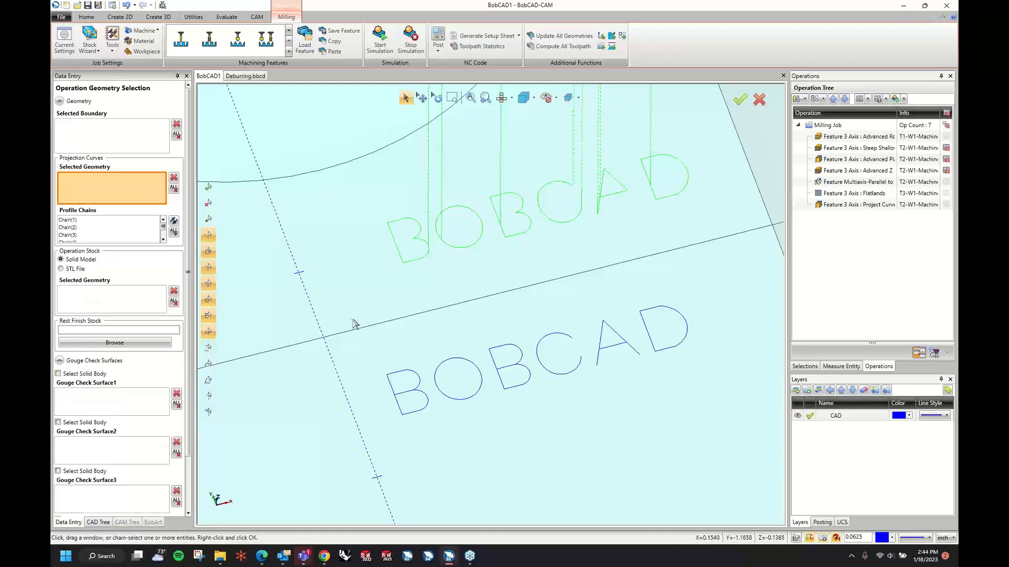
pyautogui.moveTo(350, 319); pyautogui.dragTo(736, 440)
pyautogui.scroll(5, 683, 337)
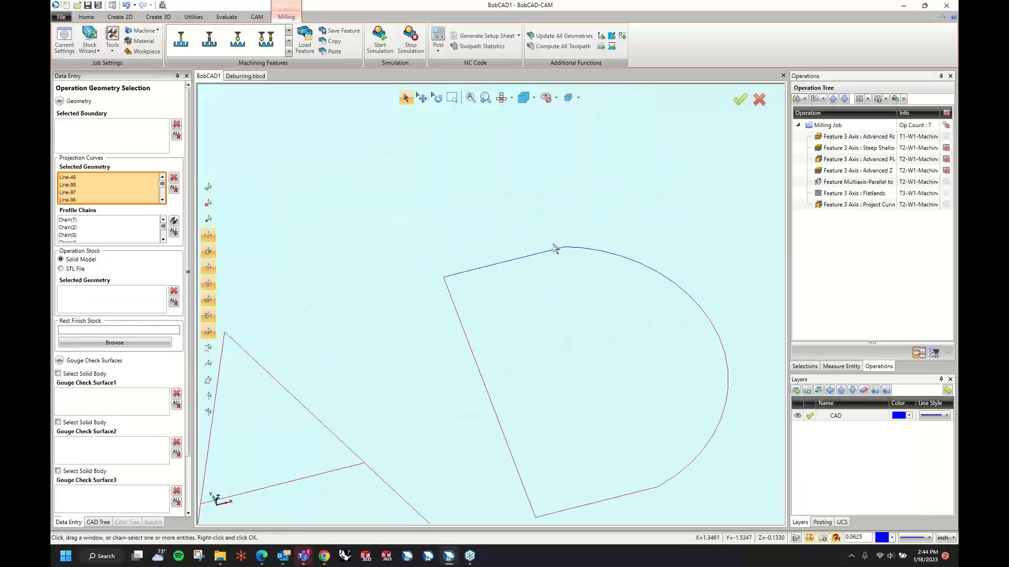
pyautogui.moveTo(501, 224); pyautogui.dragTo(652, 298)
pyautogui.scroll(-6, 607, 344)
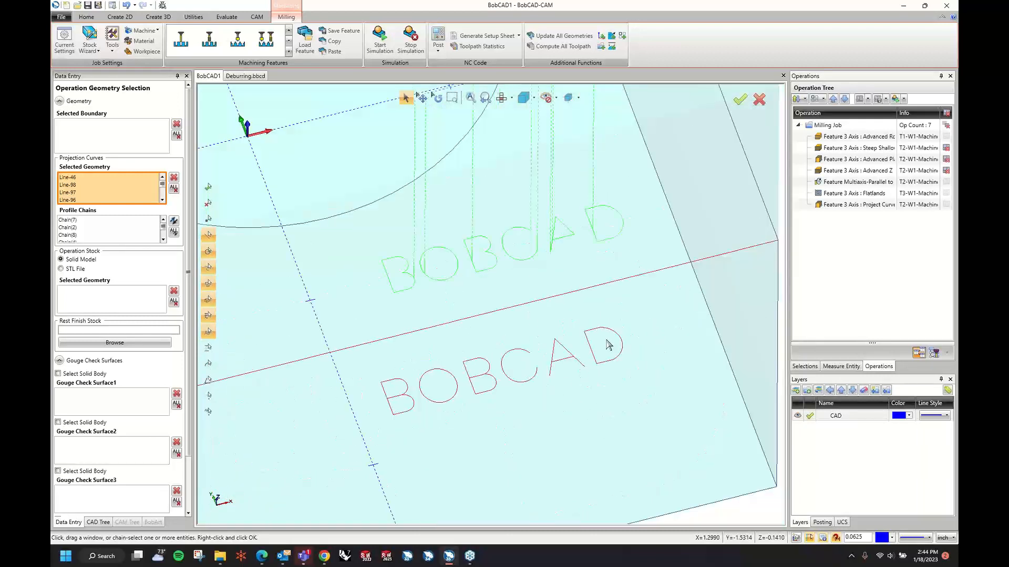
# Step: Confirm the BOBCAD projection curve selection and recompute the toolpath of the Project Curves operation
pyautogui.rightClick(370, 288)
pyautogui.click(345, 263)
pyautogui.moveTo(480, 305); pyautogui.dragTo(487, 328)
pyautogui.rightClick(349, 298)
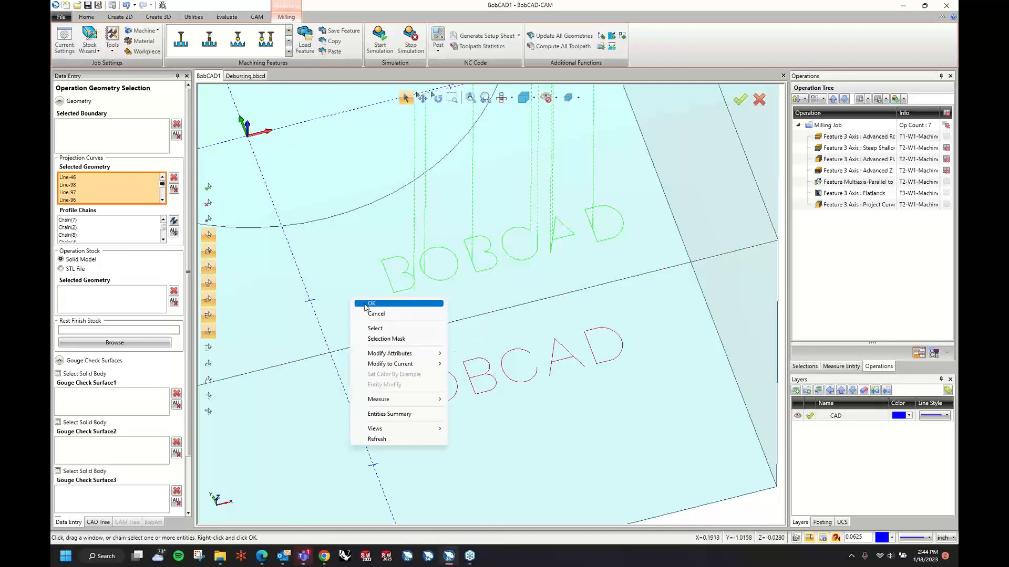
pyautogui.click(364, 307)
pyautogui.rightClick(150, 342)
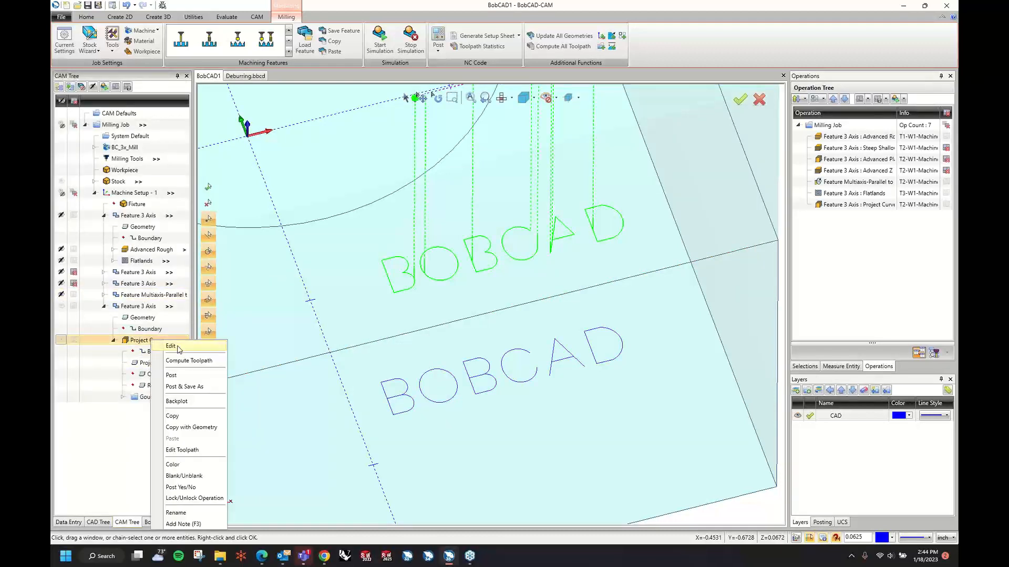
pyautogui.click(181, 361)
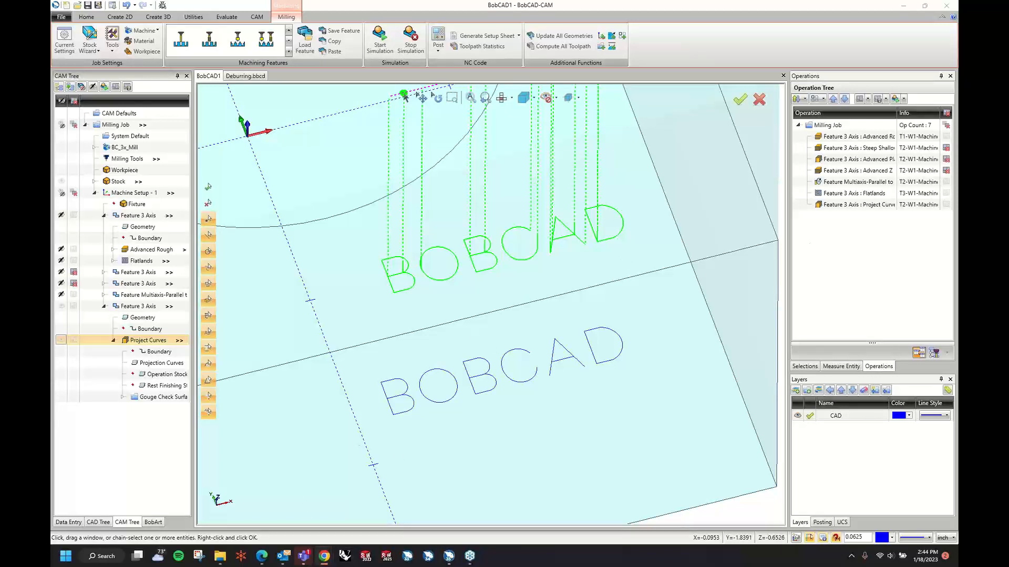
# Step: Switch to Chrome, search Google for "youtube bobcad", open the BobCAD CAM YouTube channel and pause its intro video
pyautogui.moveTo(957, 152); pyautogui.dragTo(594, 1)
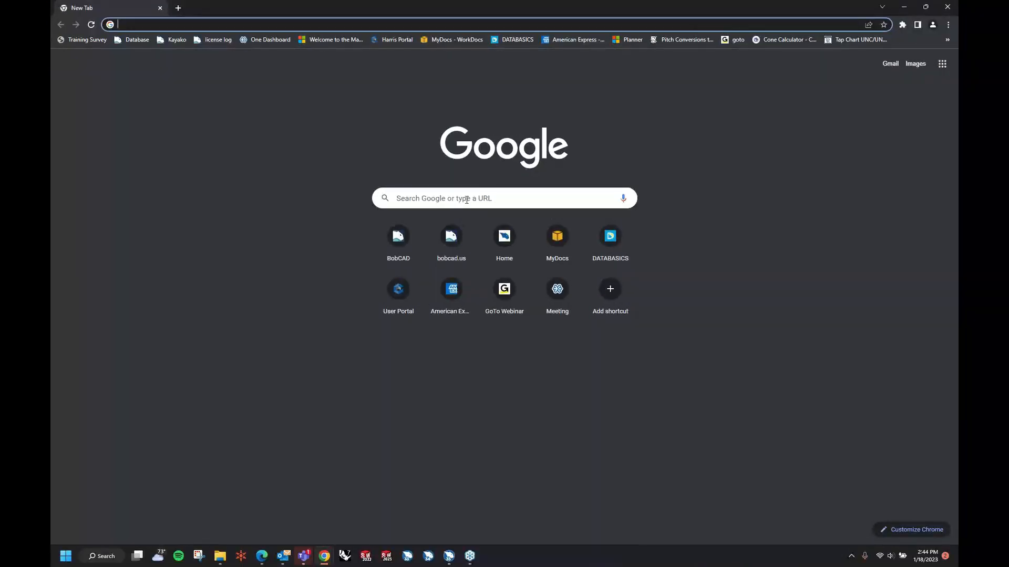
pyautogui.click(466, 198)
pyautogui.write('YOU')
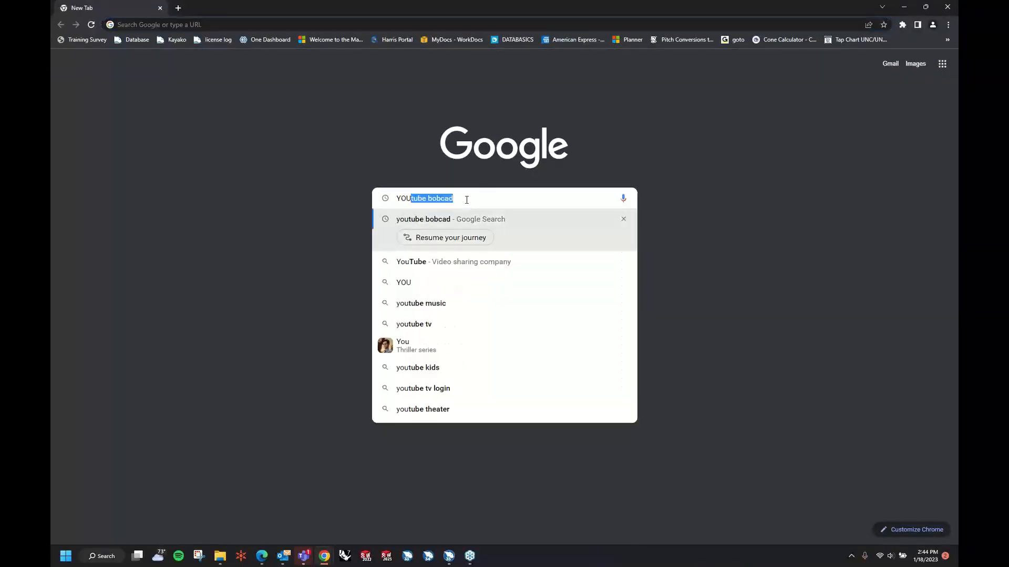
pyautogui.write('TU')
pyautogui.press('Return')
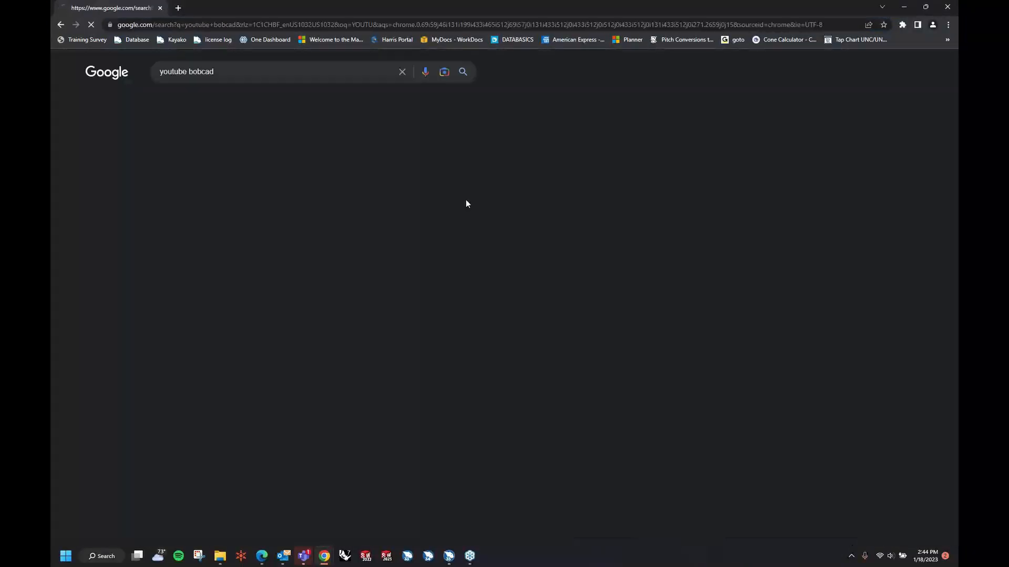
pyautogui.click(237, 154)
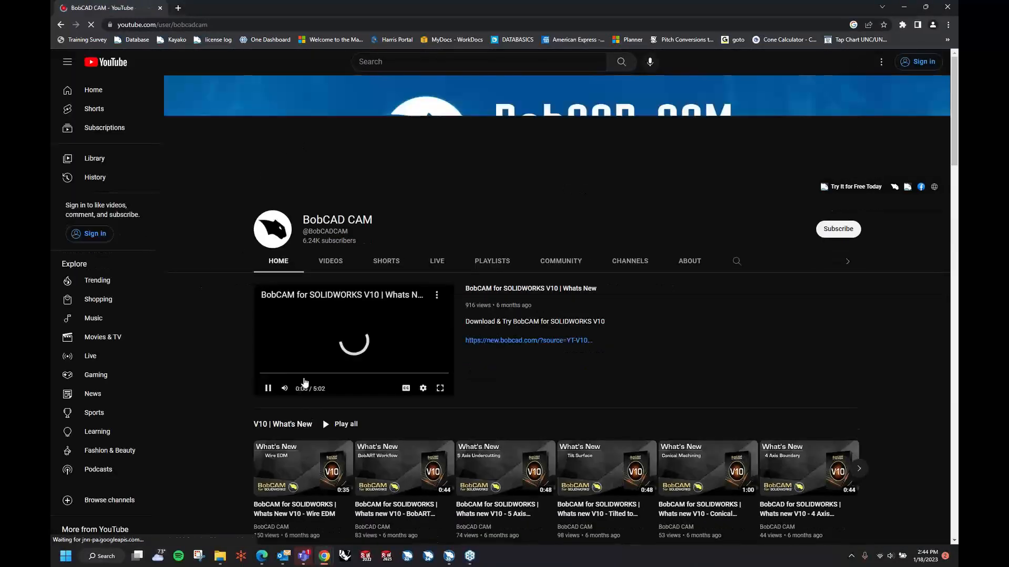
pyautogui.click(268, 390)
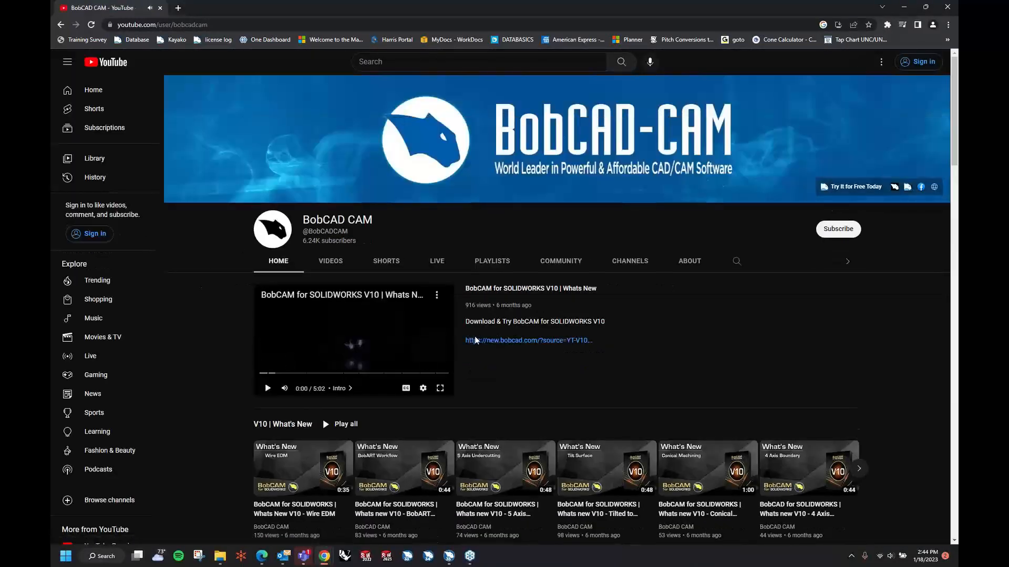
# Step: Look into the channel's BobCAD-CAM Training Events playlist and return to browse the other created playlists
pyautogui.click(339, 263)
pyautogui.click(492, 262)
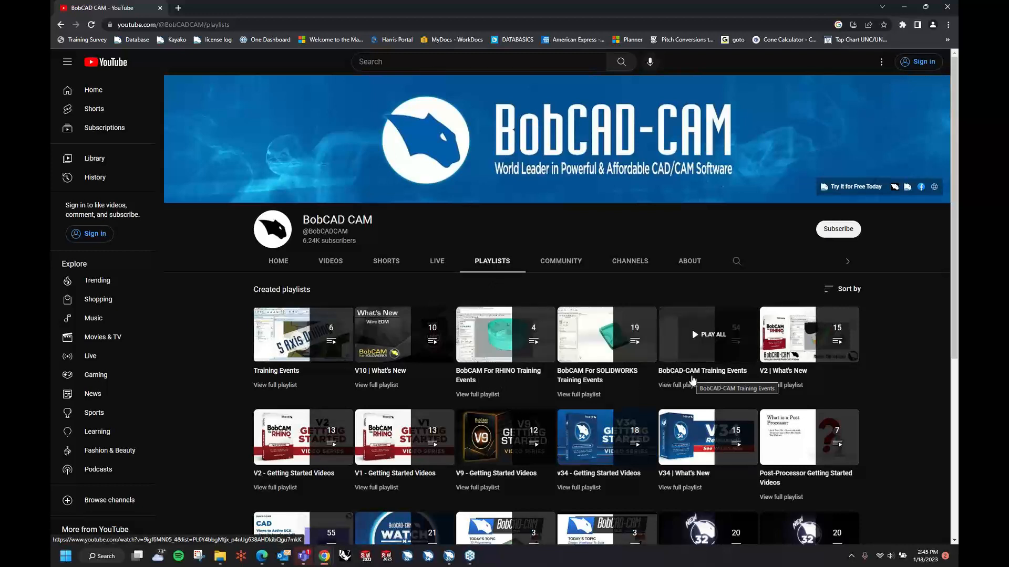
pyautogui.click(686, 386)
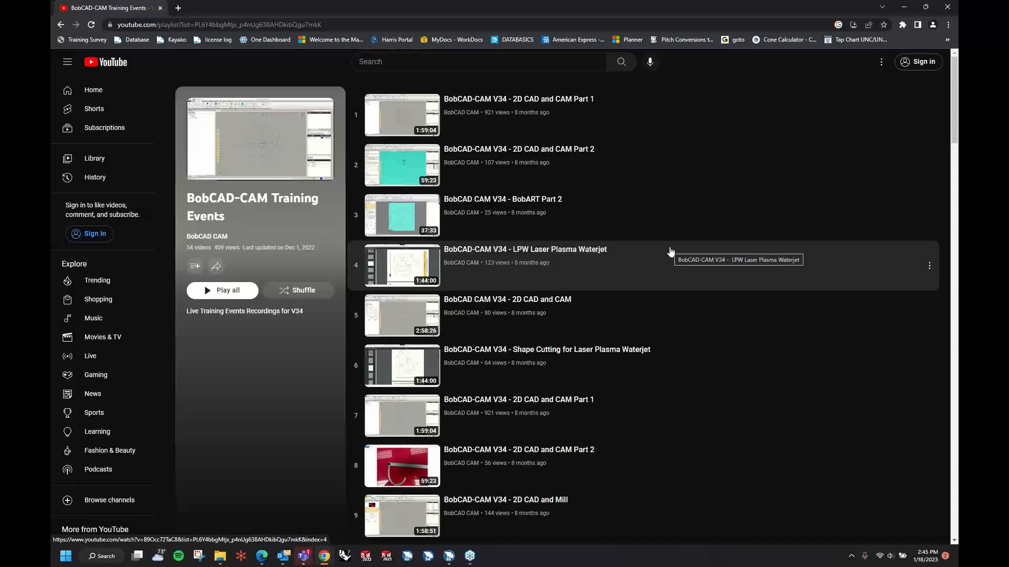
pyautogui.click(60, 24)
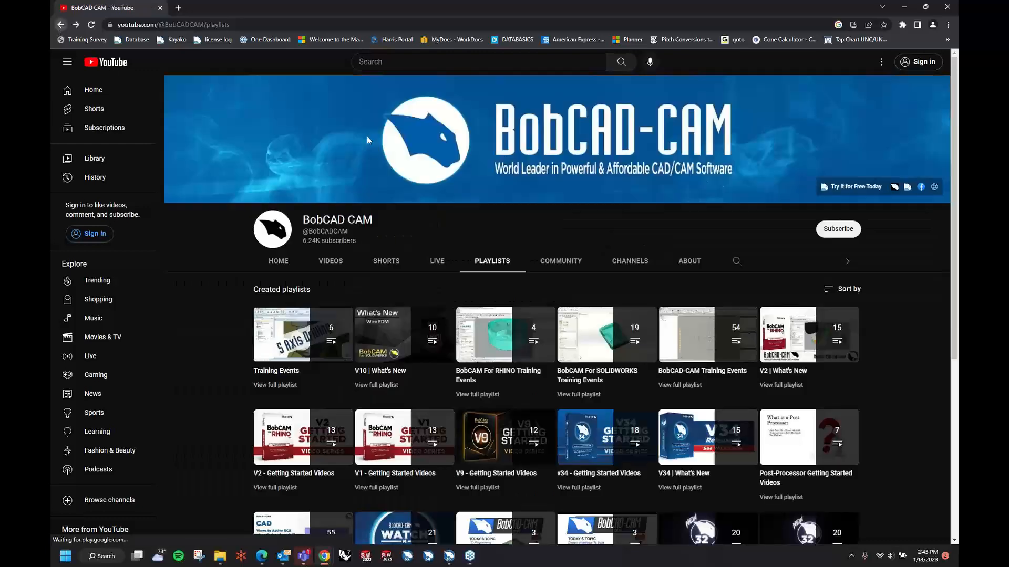
pyautogui.scroll(-15, 903, 279)
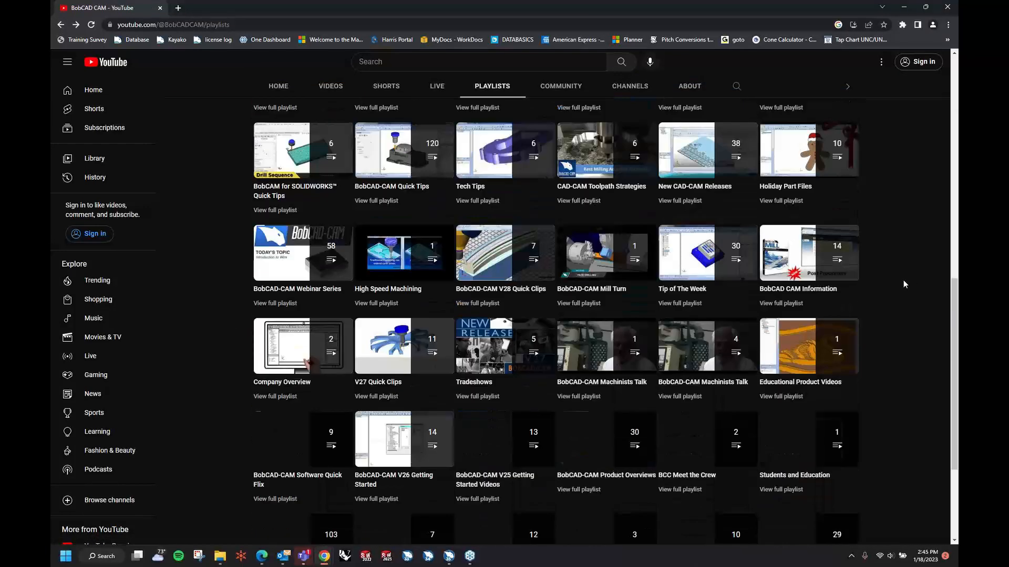
pyautogui.scroll(5, 903, 281)
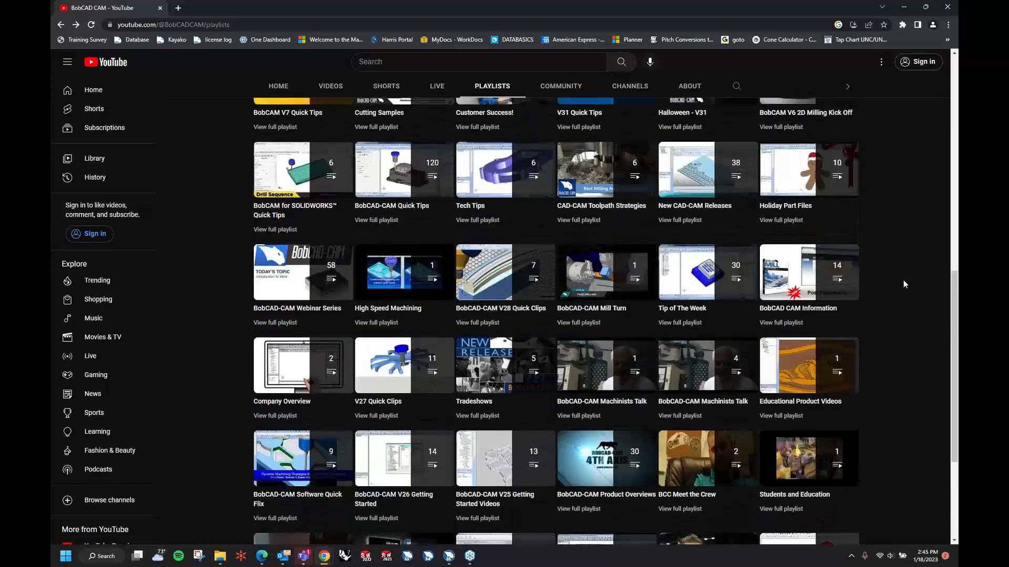
pyautogui.scroll(10, 903, 279)
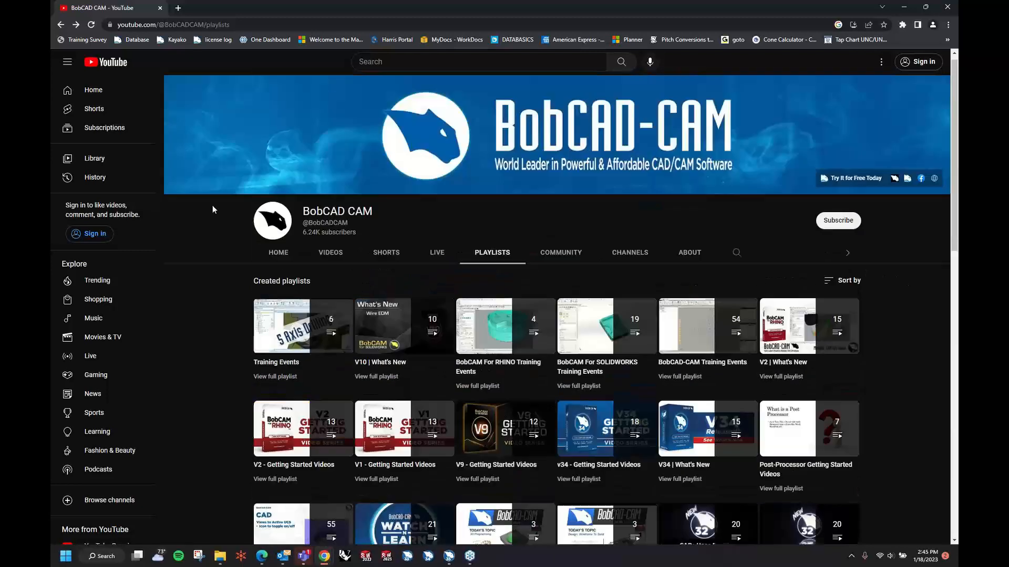
# Step: Browse the channel's uploaded videos back to the older BobCAD Tech Tip entries, then return to BobCAD-CAM
pyautogui.click(330, 261)
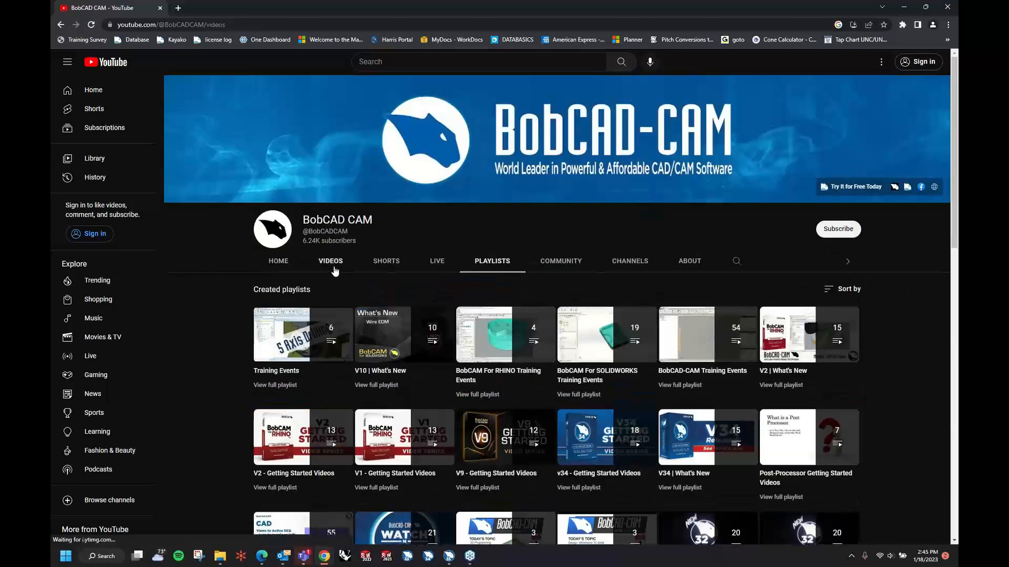
pyautogui.scroll(-20, 822, 317)
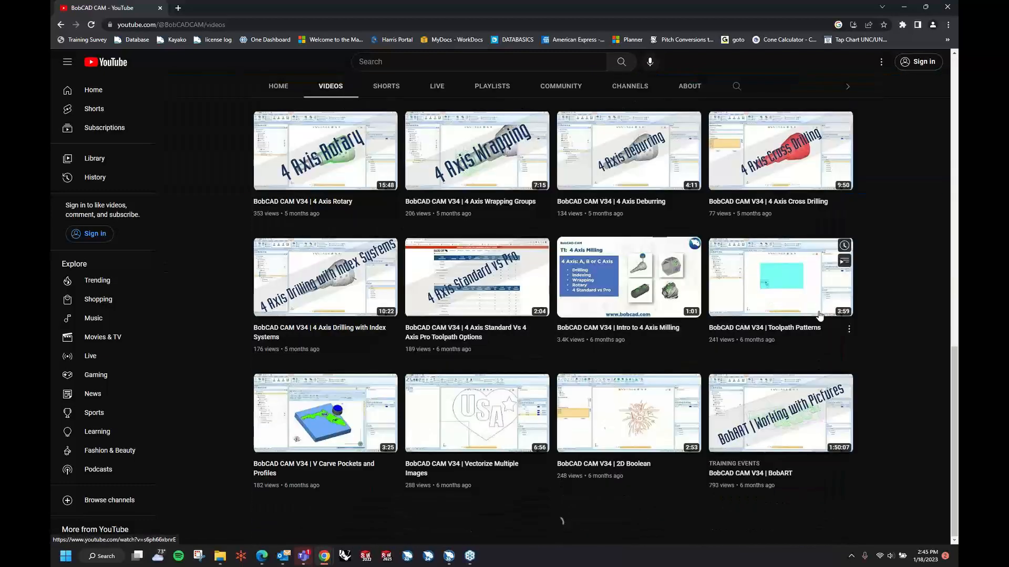
pyautogui.scroll(-15, 874, 320)
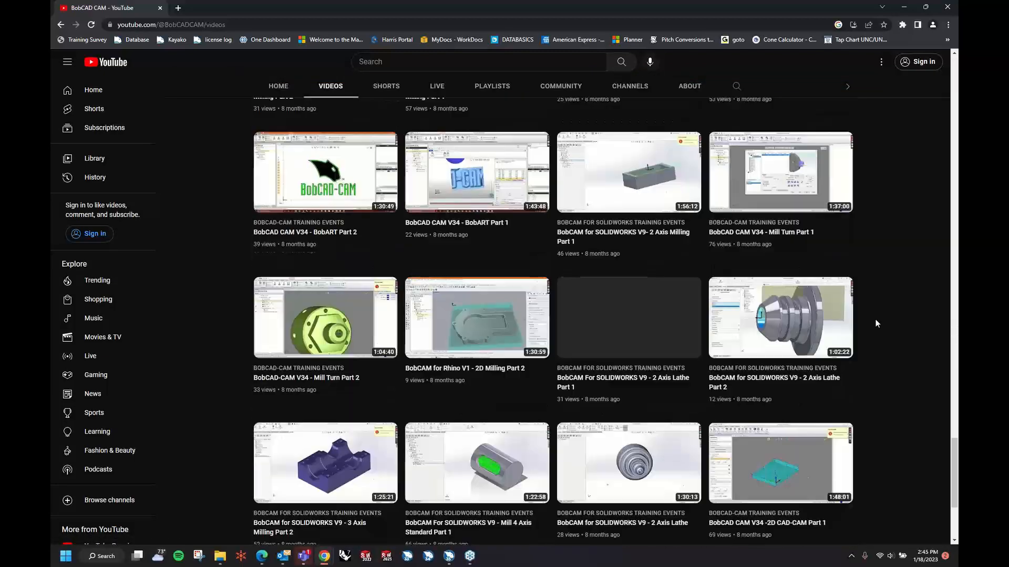
pyautogui.scroll(-20, 874, 323)
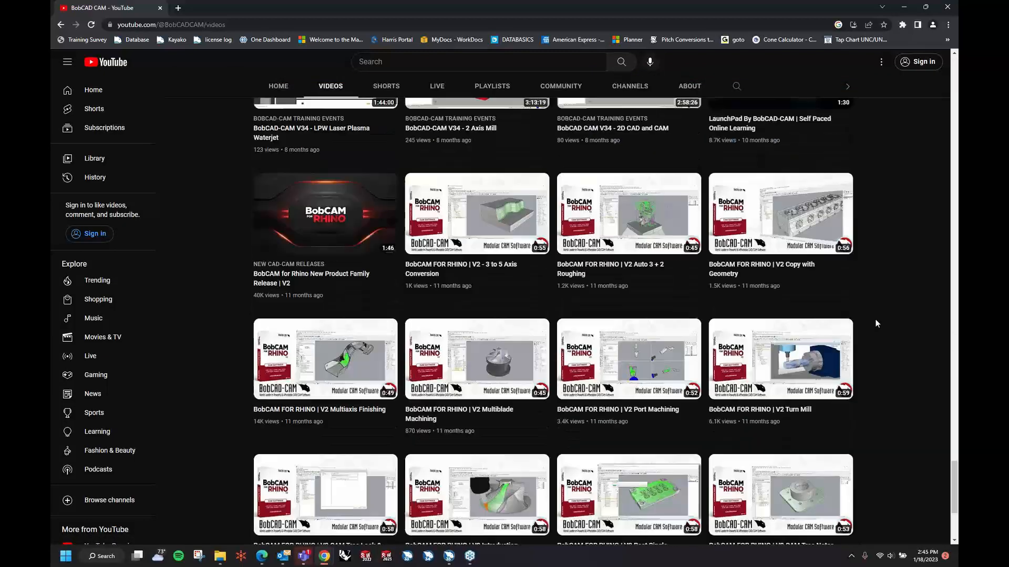
pyautogui.scroll(-20, 876, 323)
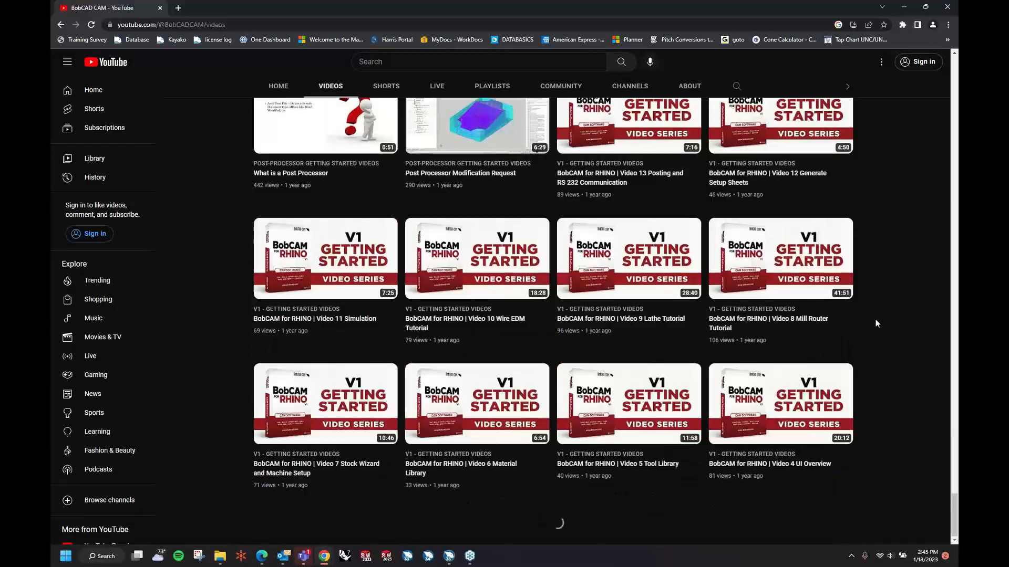
pyautogui.scroll(-10, 876, 323)
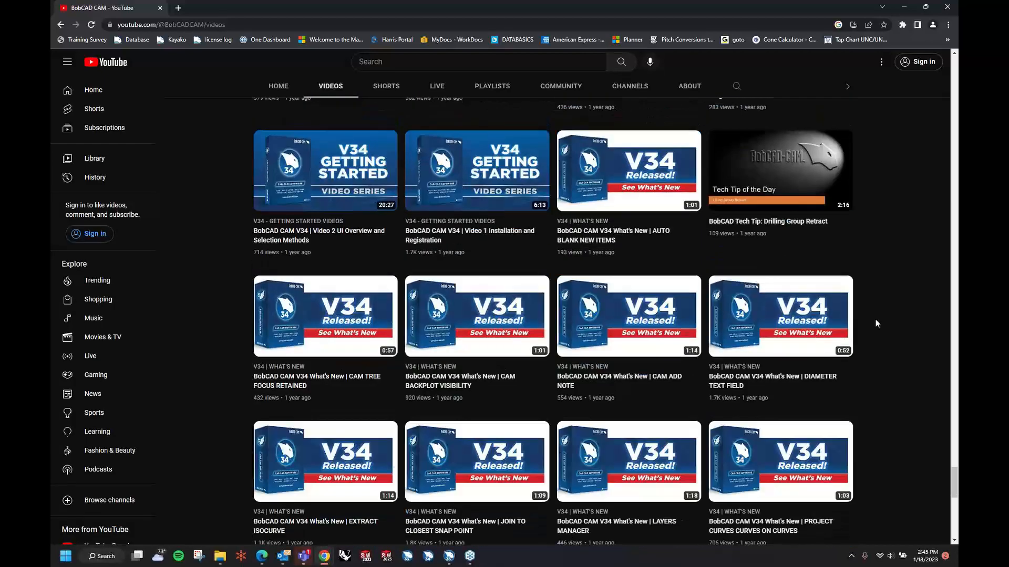
pyautogui.moveTo(793, 192)
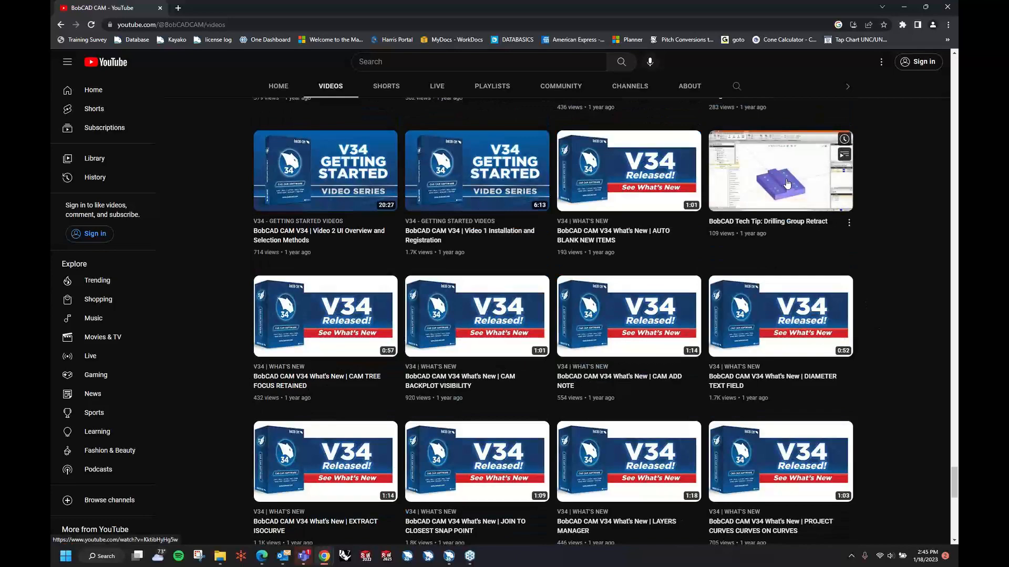
pyautogui.scroll(-2, 868, 197)
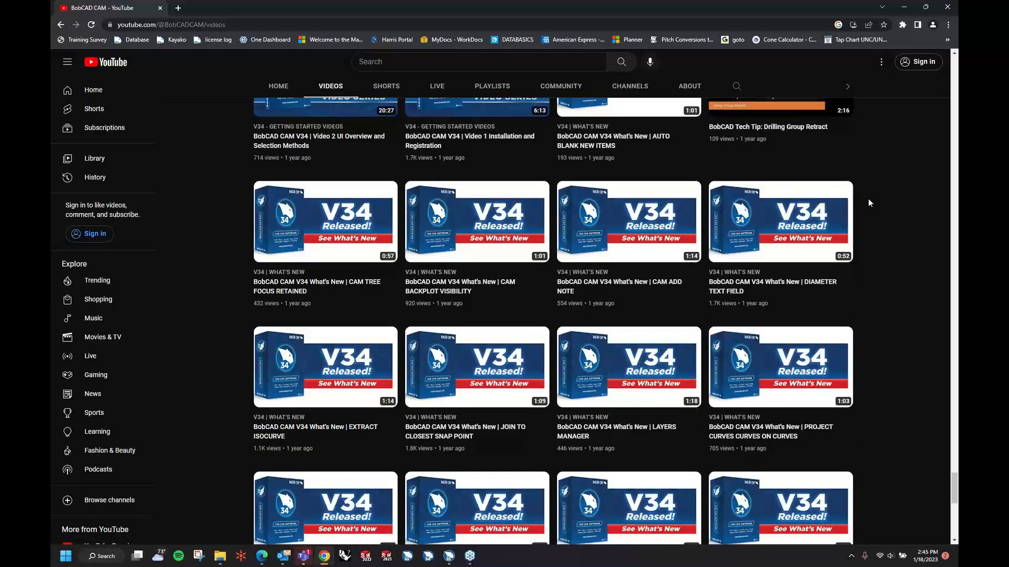
pyautogui.scroll(-6, 868, 198)
pyautogui.scroll(-14, 868, 200)
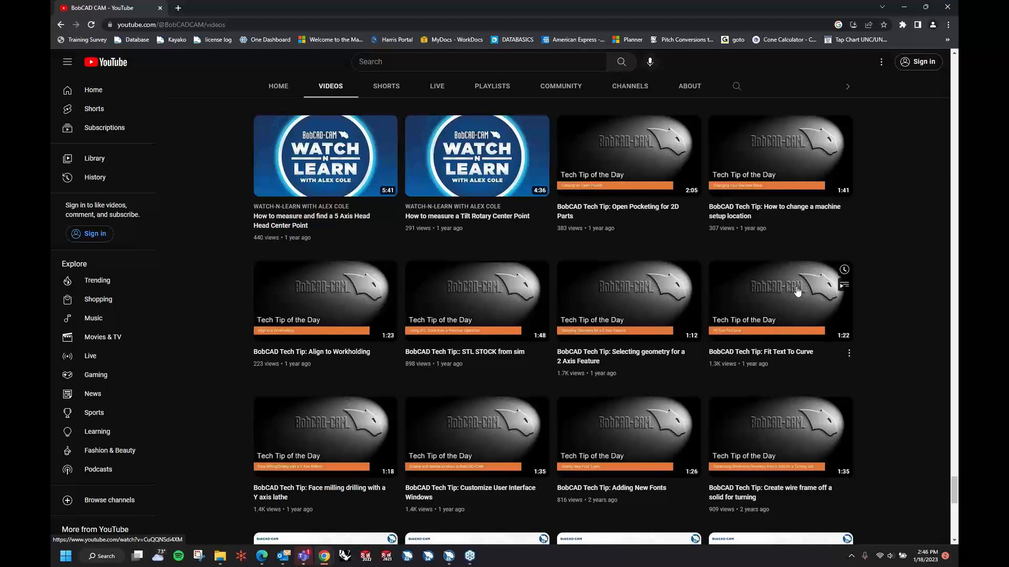
pyautogui.click(904, 7)
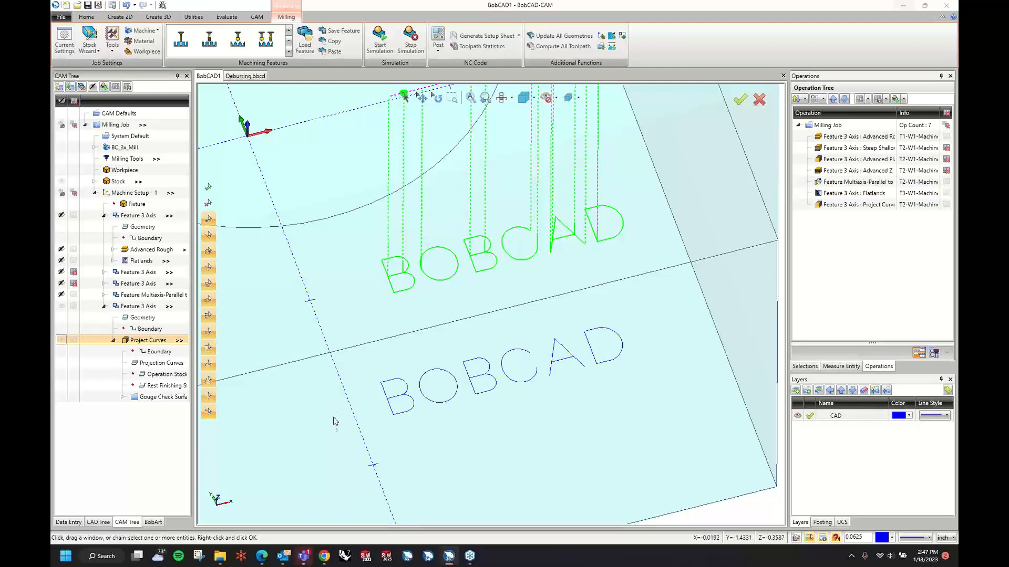
# Step: Switch back to Chrome and review the V34 recordings in the BobCAD-CAM Training Events playlist
pyautogui.moveTo(329, 561)
pyautogui.click(486, 514)
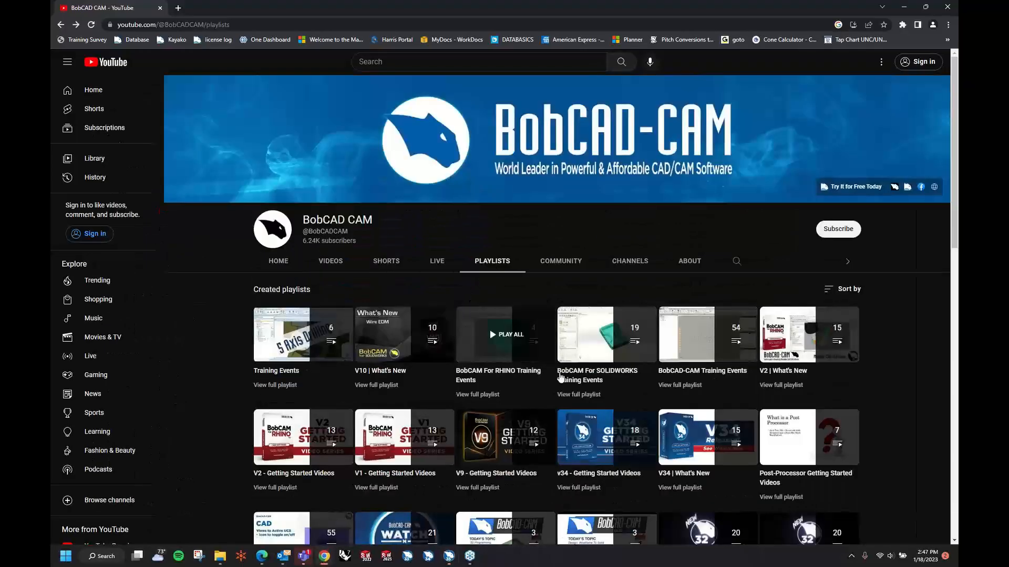
pyautogui.click(686, 386)
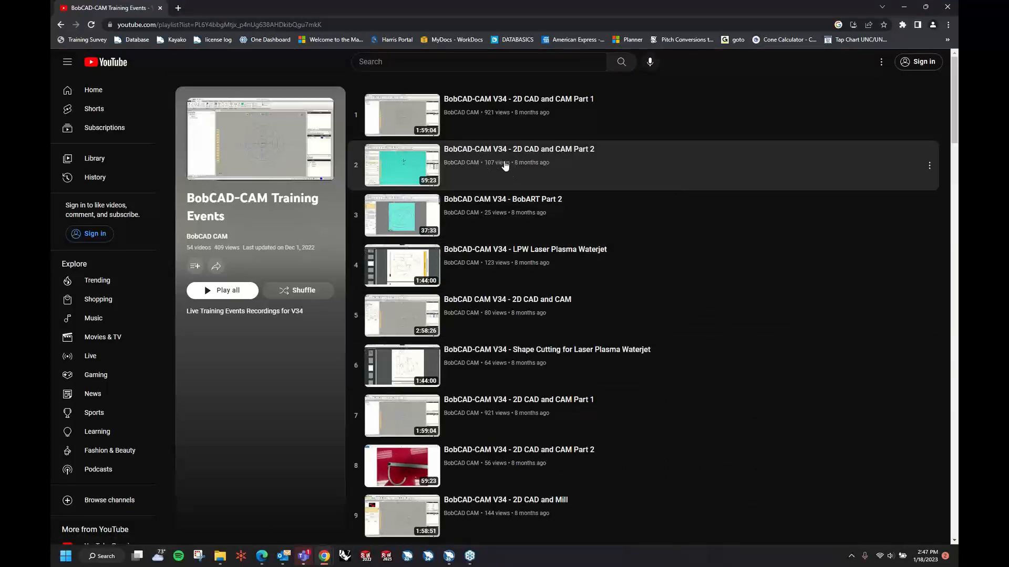
pyautogui.scroll(-5, 710, 175)
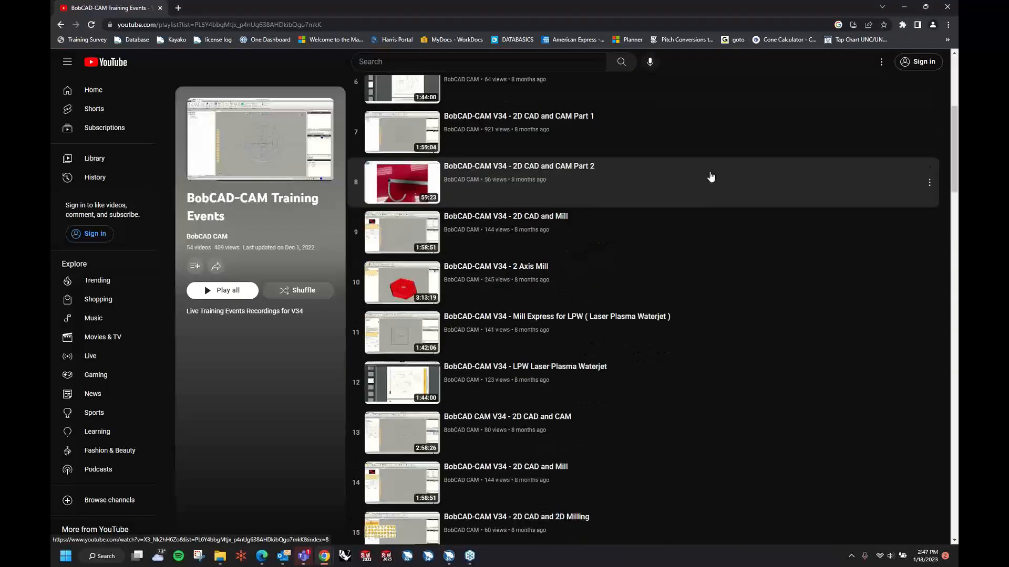
pyautogui.scroll(6, 711, 175)
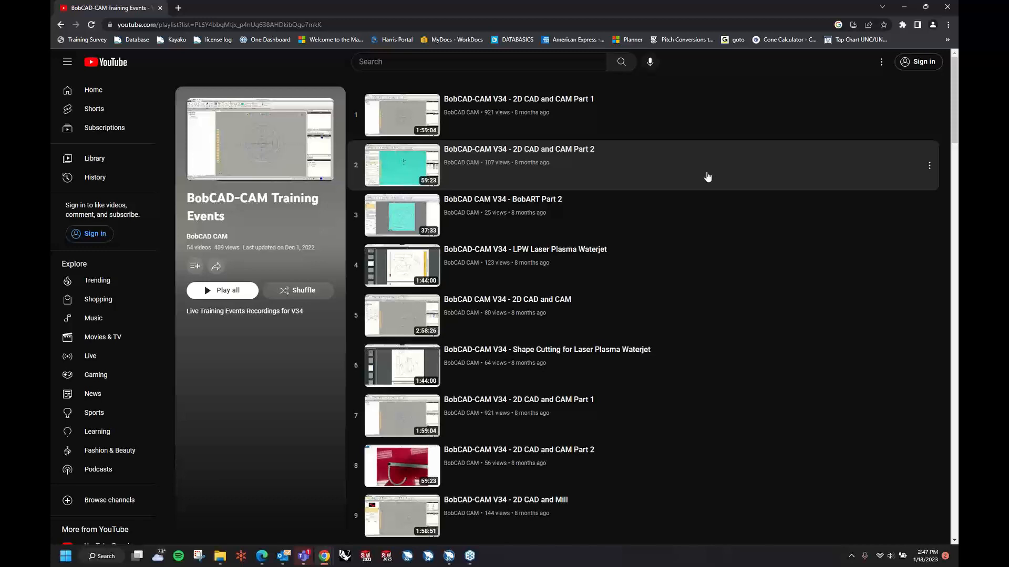
# Step: Open bobcadsupport.com in a new browser tab and view the LaunchPad section of its home page
pyautogui.click(185, 8)
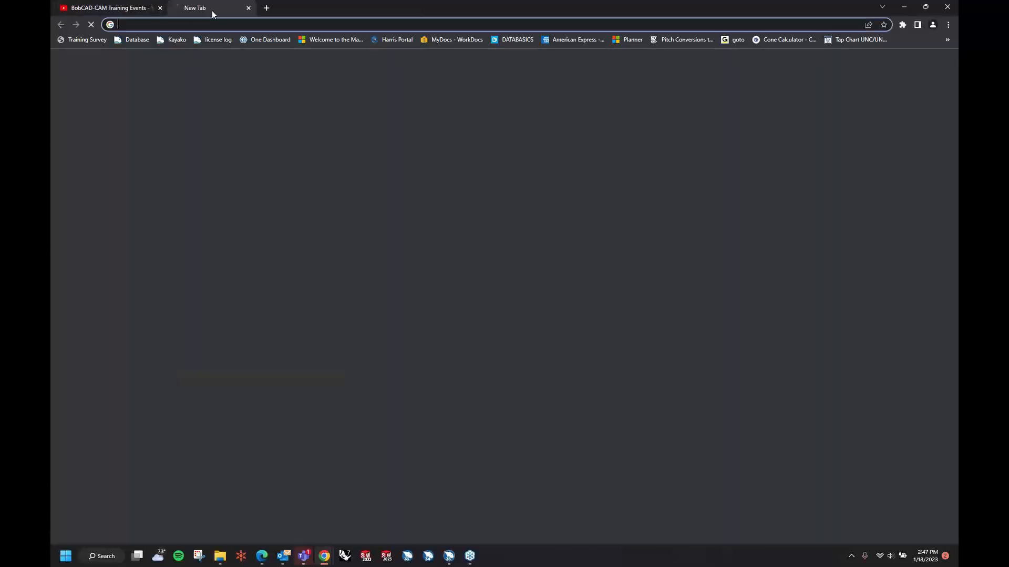
pyautogui.click(461, 196)
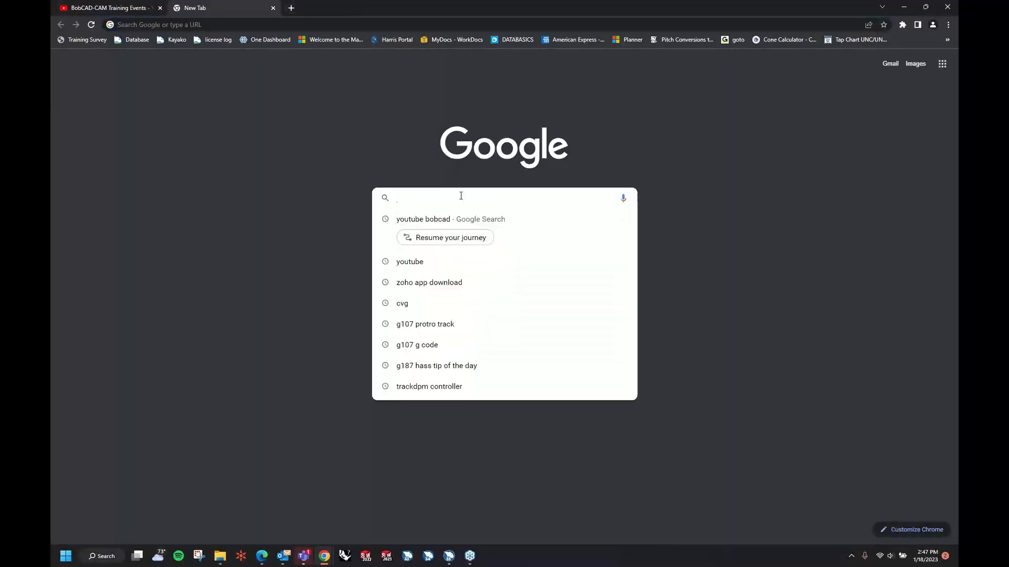
pyautogui.write('BOBCADS')
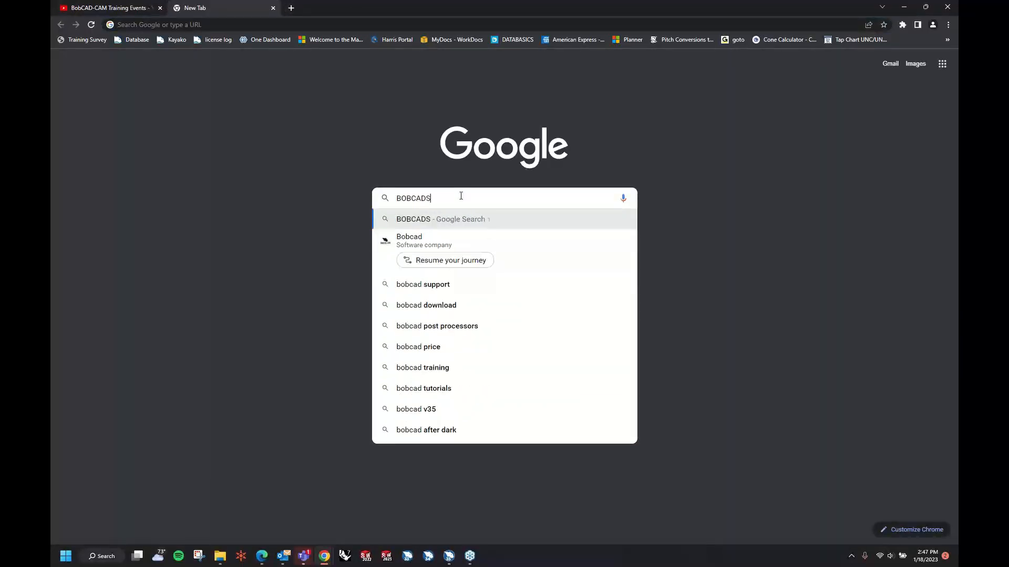
pyautogui.write('UPPORT.CO')
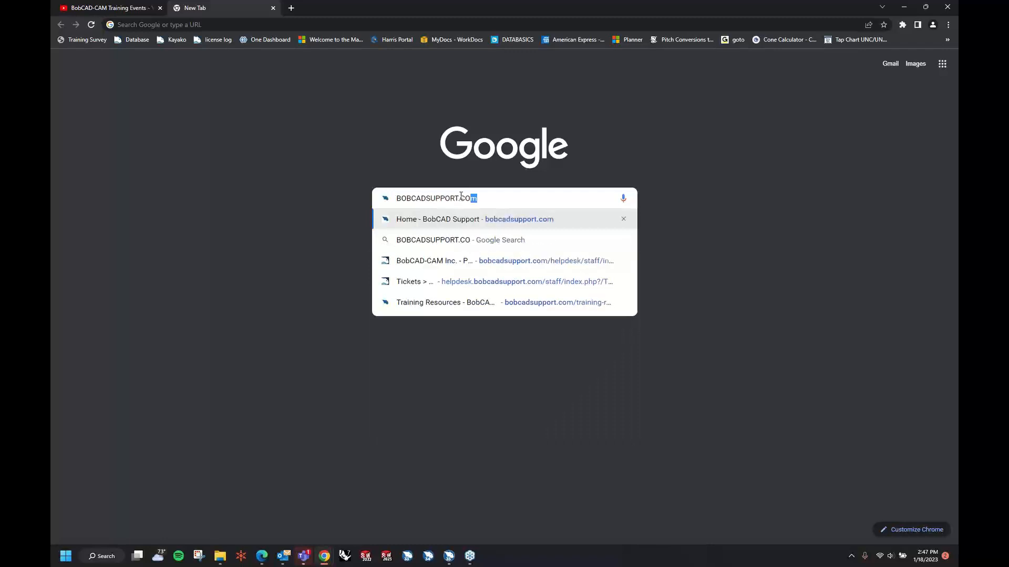
pyautogui.write('M')
pyautogui.press('Return')
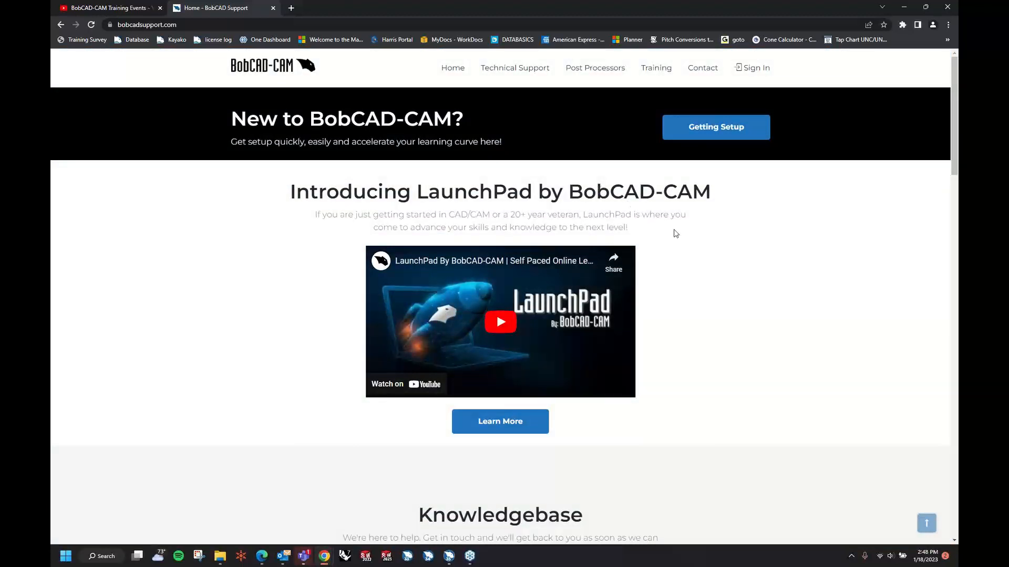
pyautogui.scroll(-2, 728, 189)
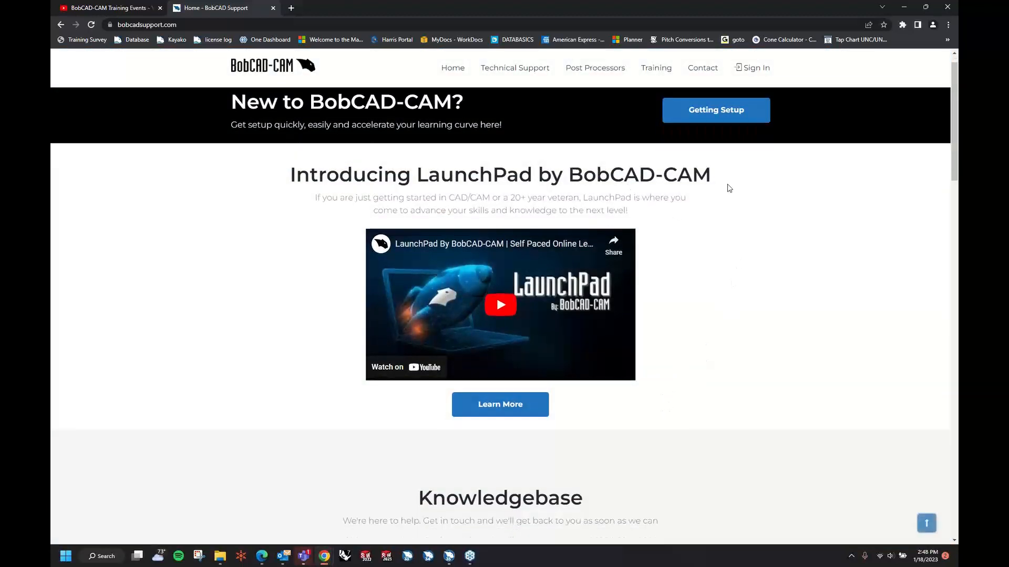
pyautogui.scroll(2, 728, 189)
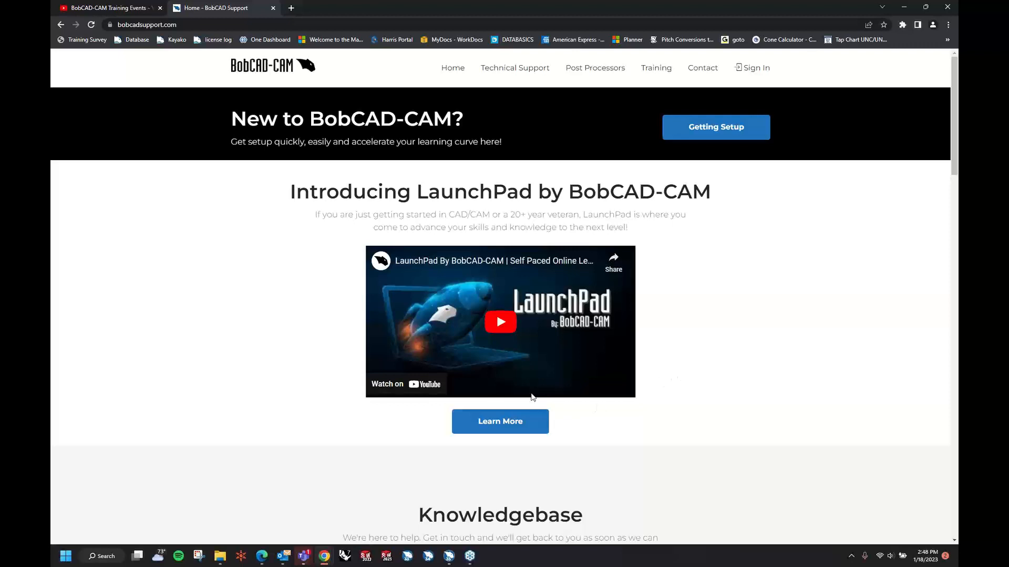
# Step: Open the LaunchPad learning site, view its free courses, and return to the course categories
pyautogui.click(501, 423)
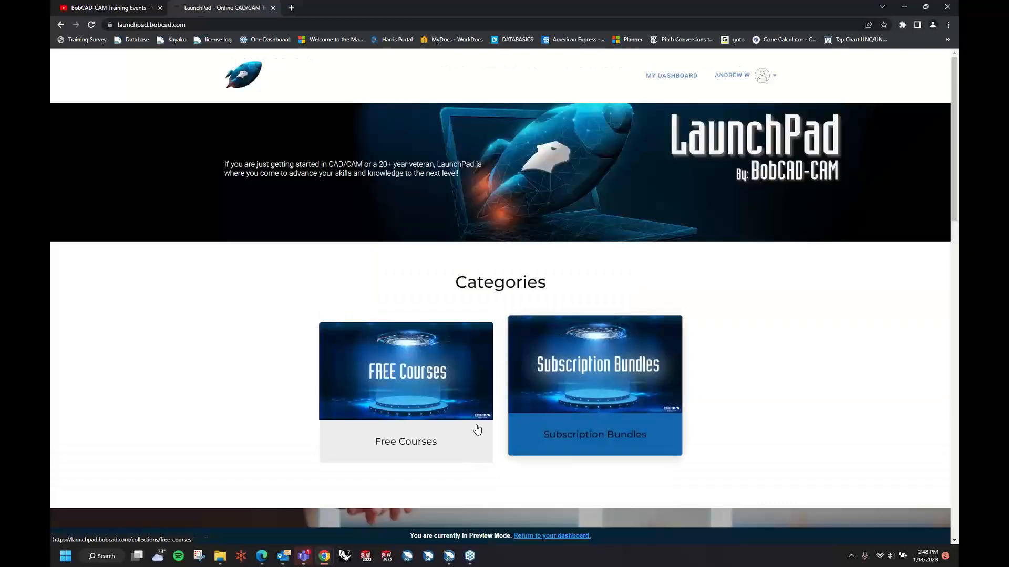
pyautogui.click(429, 431)
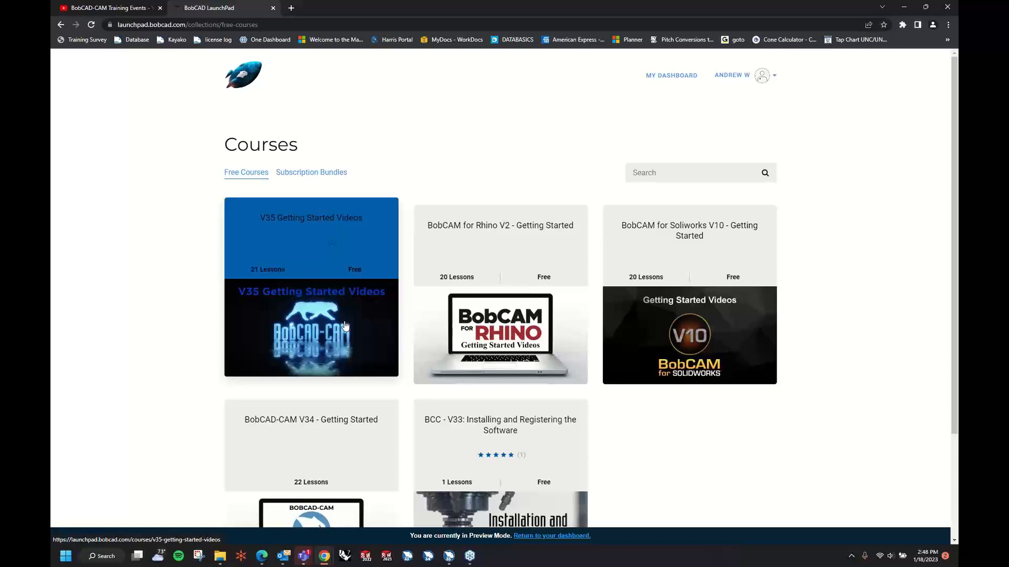
pyautogui.hotkey('alt', 'Left')
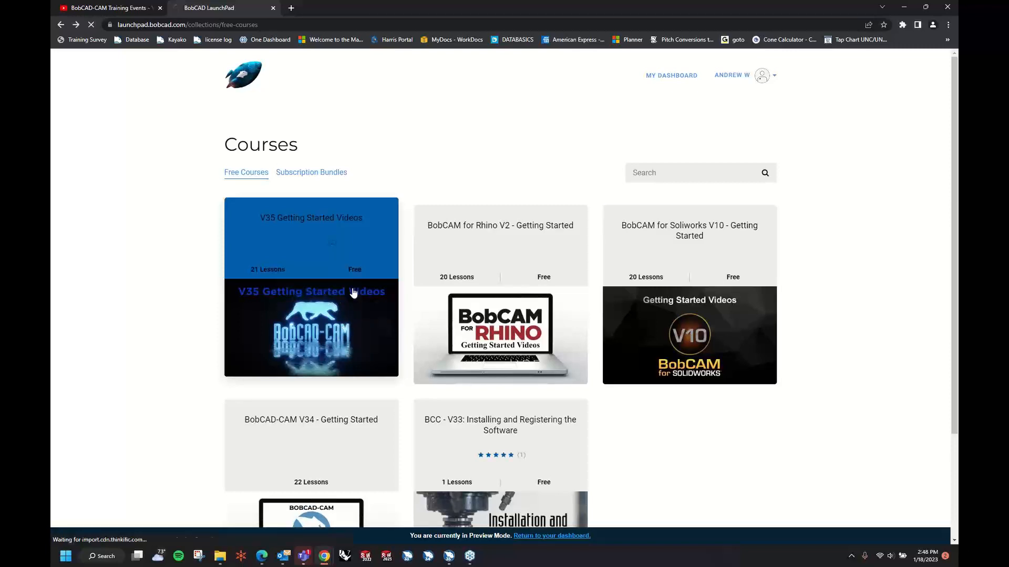
# Step: View the subscription bundles, look through the courses included in LaunchPad Subscription STANDARD, and return to the bundle overview
pyautogui.click(573, 397)
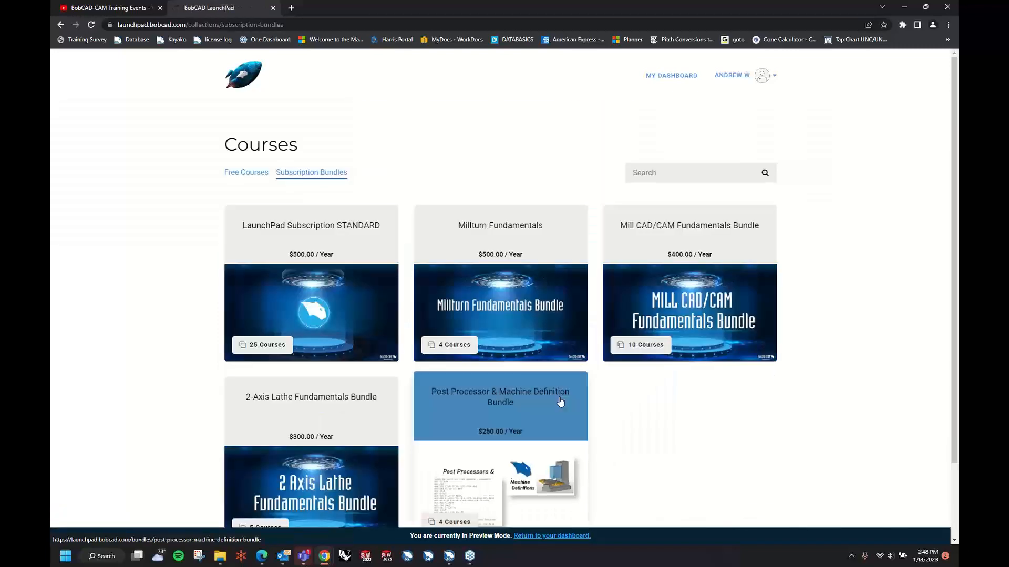
pyautogui.click(329, 323)
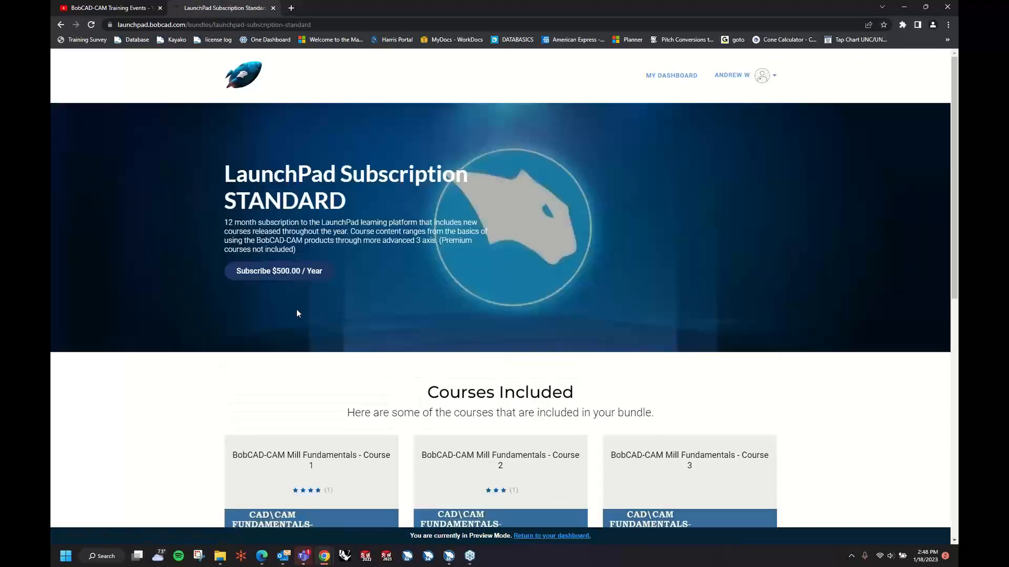
pyautogui.scroll(-4, 199, 349)
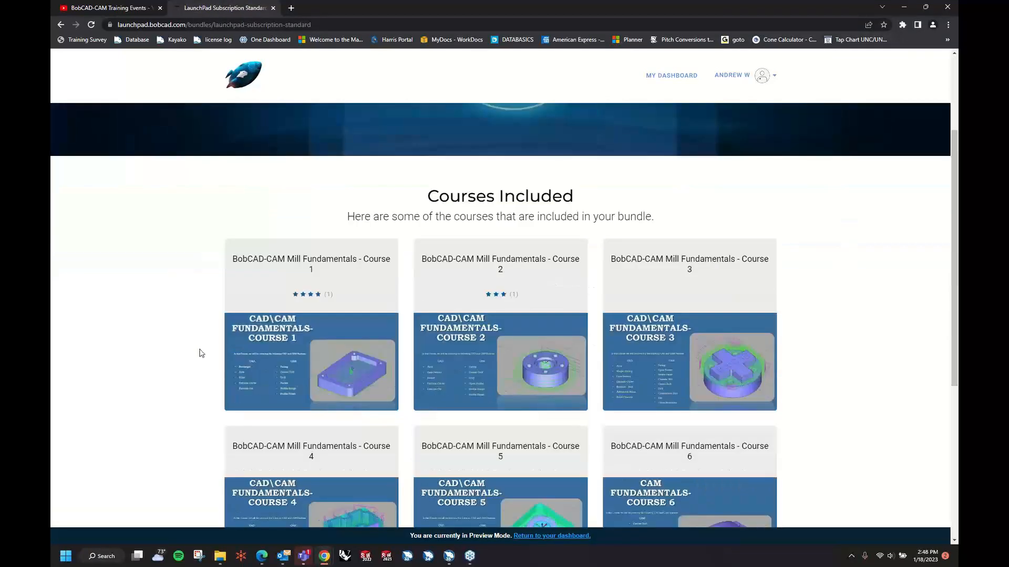
pyautogui.scroll(-3, 210, 342)
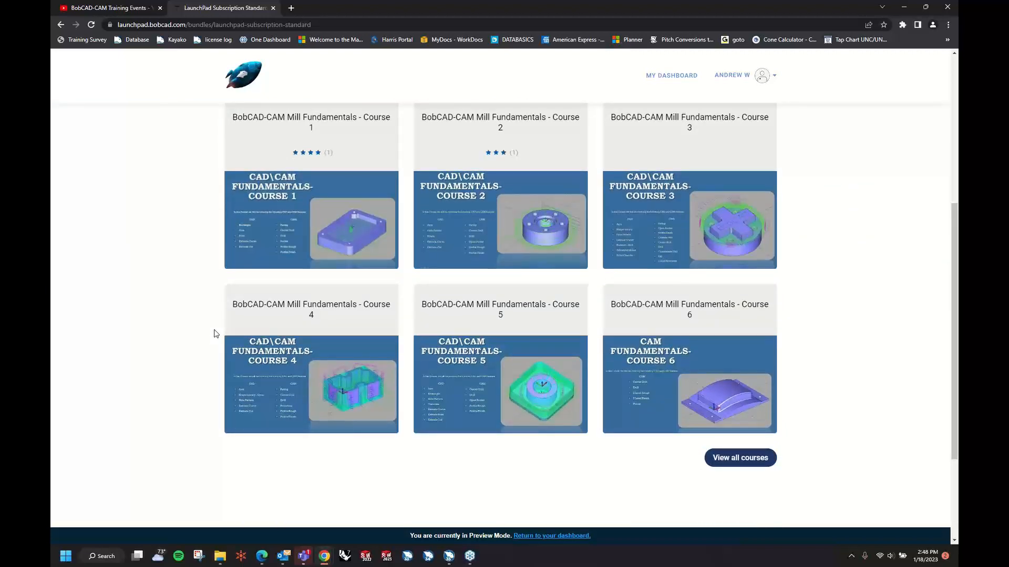
pyautogui.scroll(4, 214, 333)
pyautogui.hotkey('alt', 'Left')
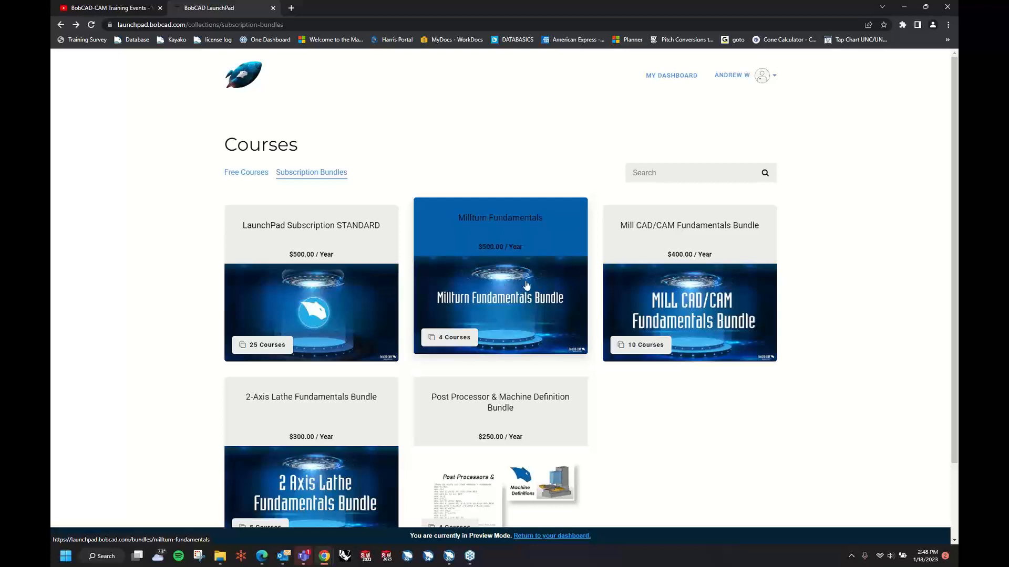
pyautogui.scroll(-2, 586, 315)
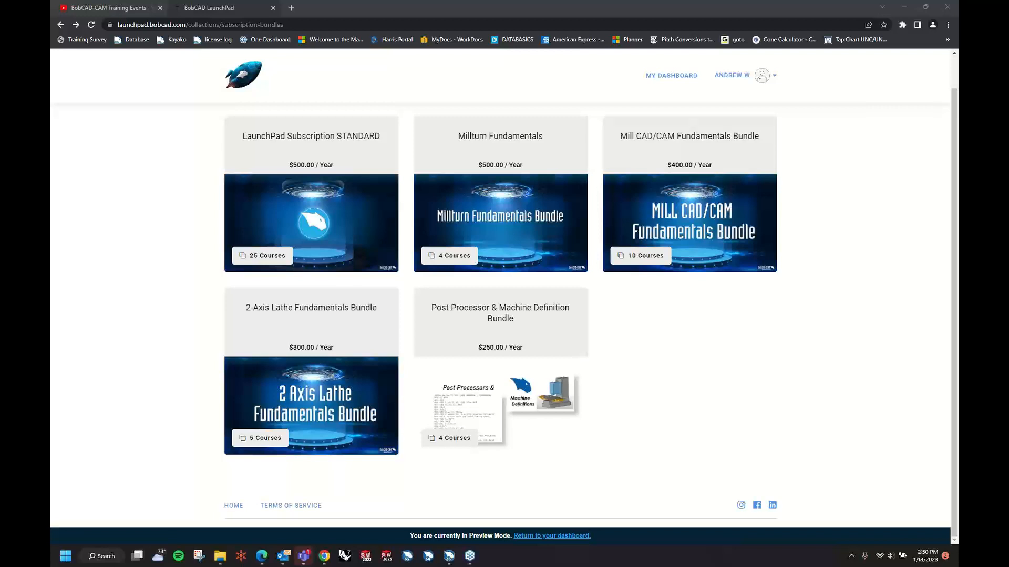
# Step: Switch back to BobCAD-CAM and delete the Feature 3 Axis that contains the Project Curves operation
pyautogui.click(904, 8)
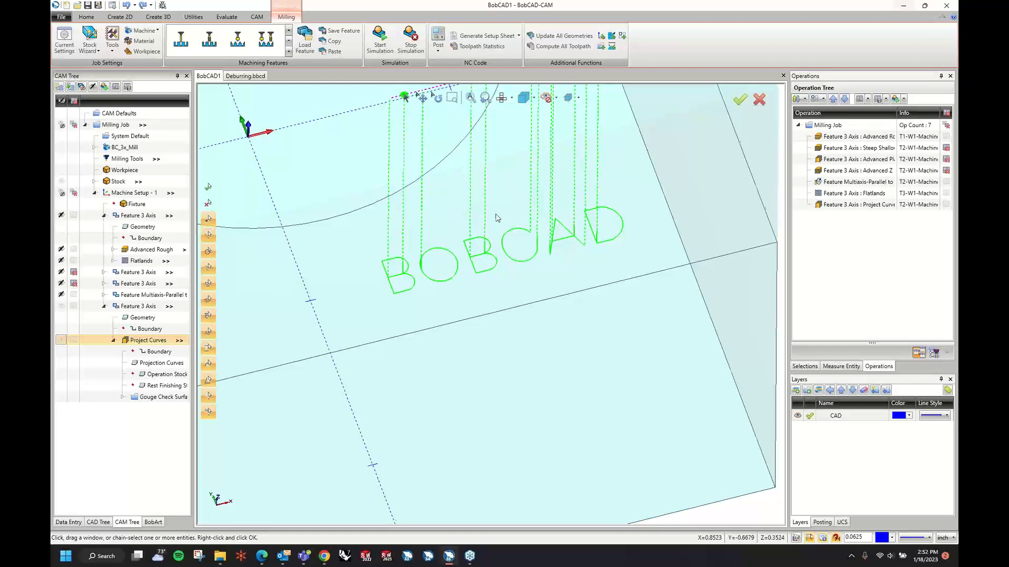
pyautogui.rightClick(508, 234)
pyautogui.click(521, 230)
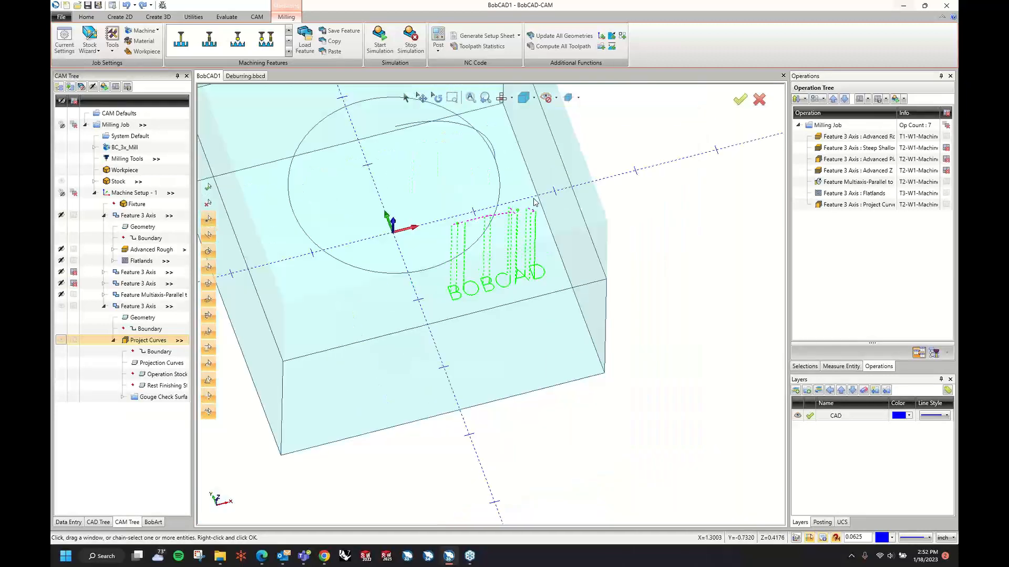
pyautogui.rightClick(129, 306)
pyautogui.click(158, 271)
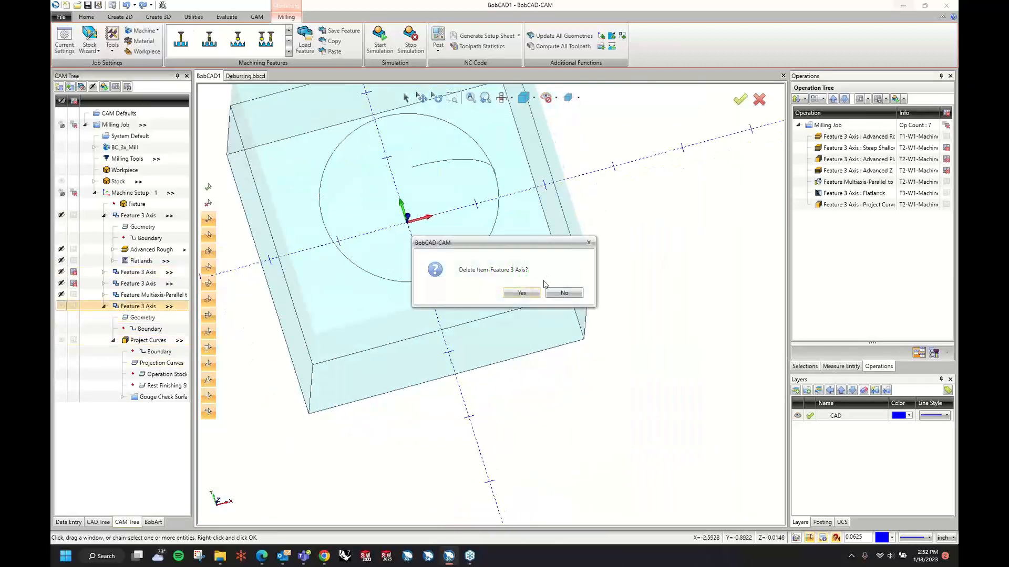
pyautogui.click(530, 293)
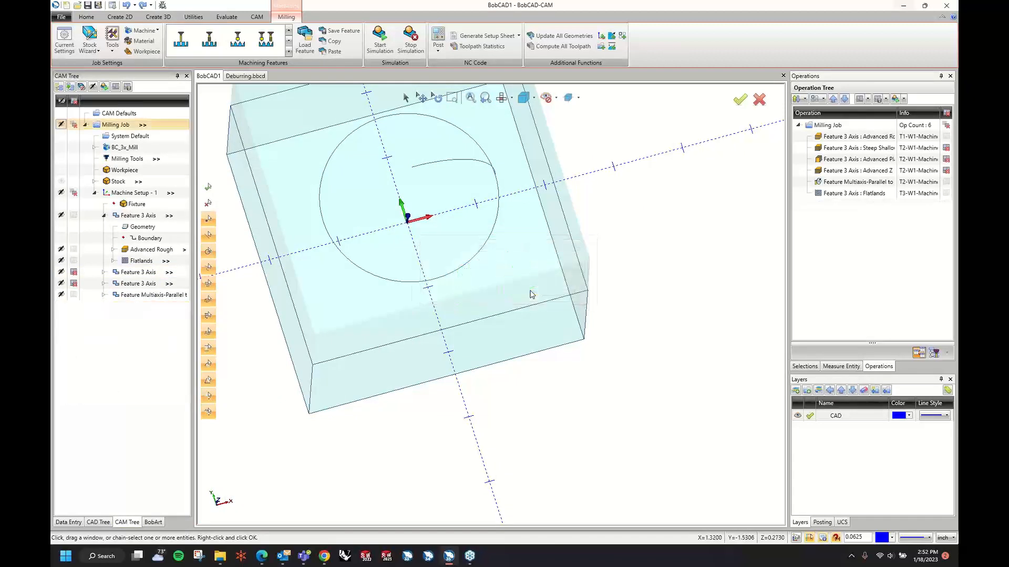
# Step: From the top view, start a new text entity reading BOBCAD in the BobCAD HELV font
pyautogui.press('t')
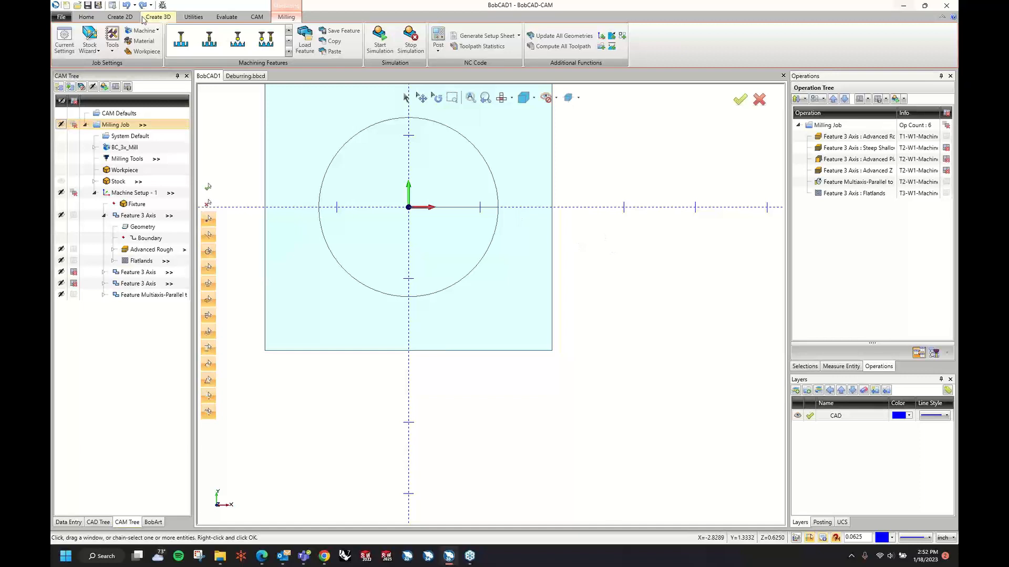
pyautogui.click(122, 16)
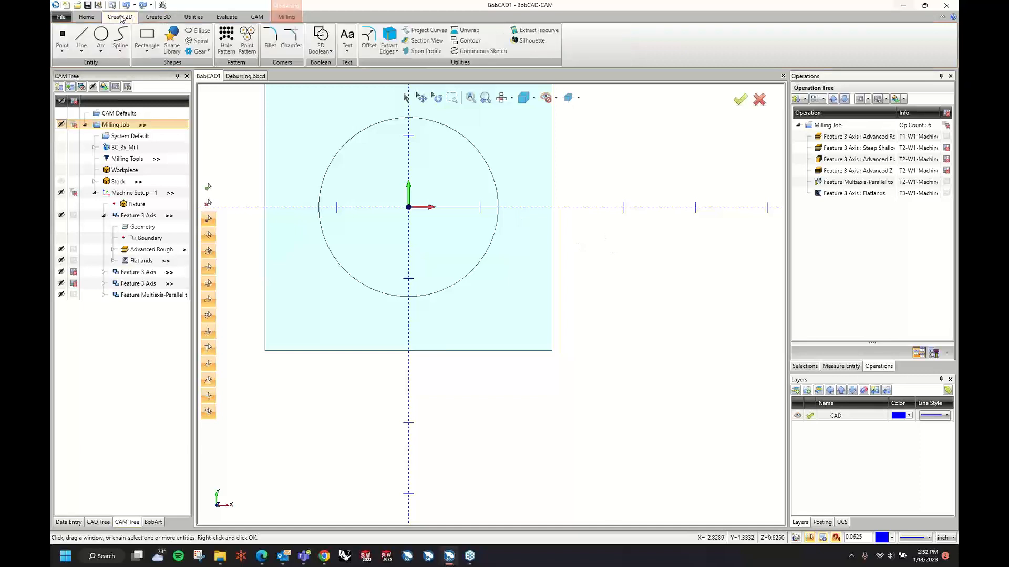
pyautogui.click(347, 37)
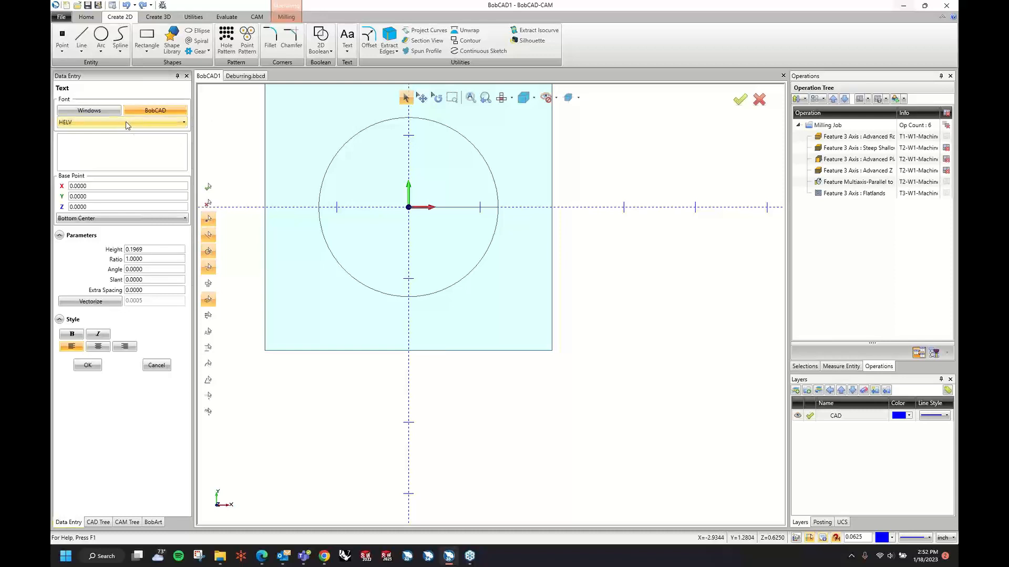
pyautogui.click(74, 138)
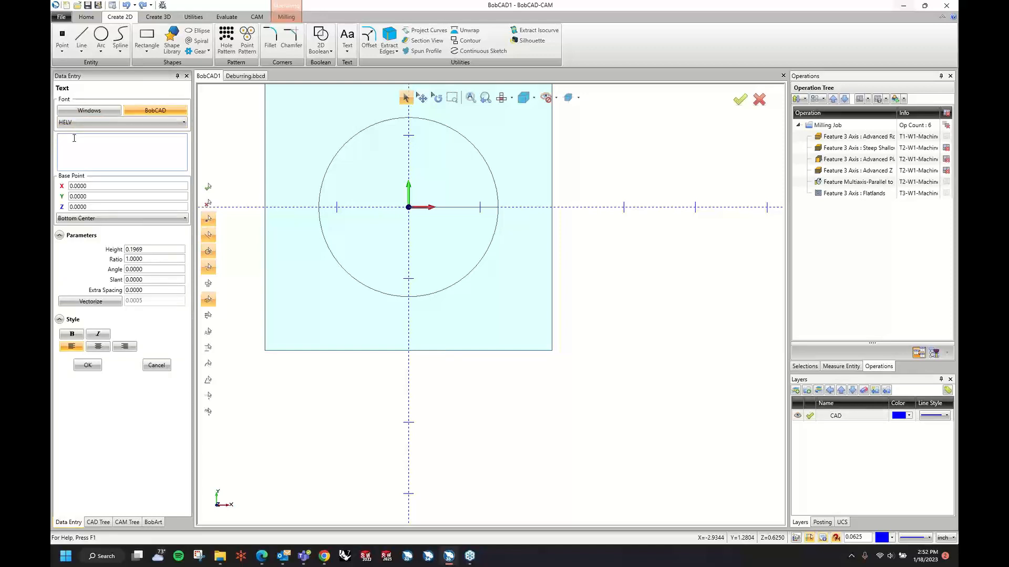
pyautogui.write('BOBCAD')
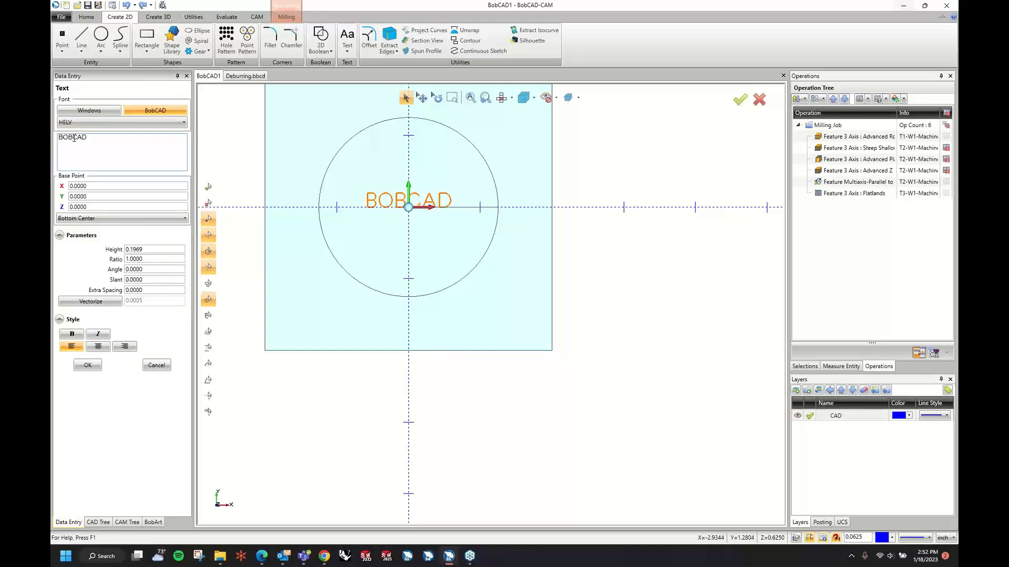
# Step: Set the text height to 0.25 and place it below the circle at about X 0.9375, Y -1.6875
pyautogui.doubleClick(144, 248)
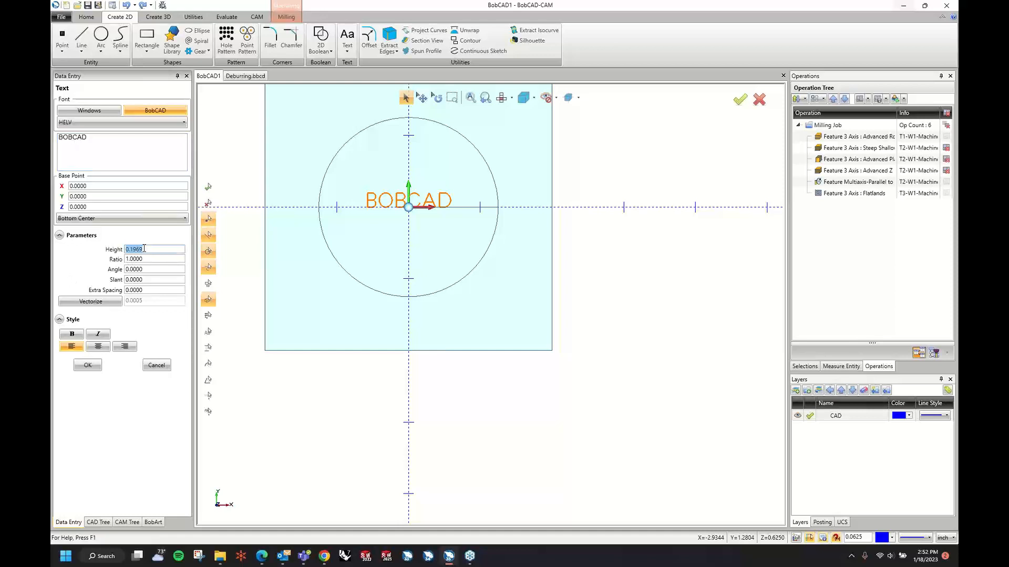
pyautogui.write('.25')
pyautogui.press('Tab')
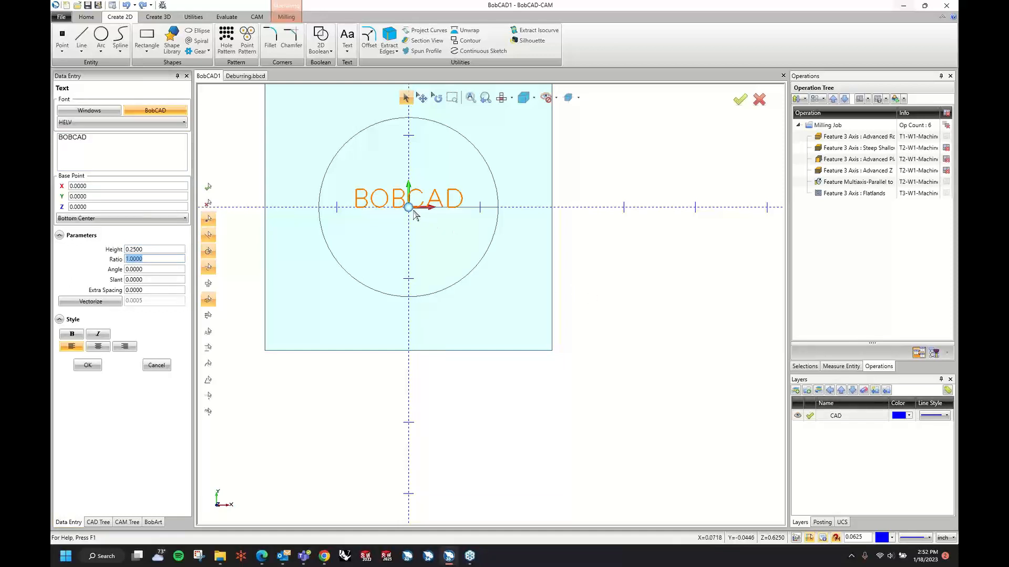
pyautogui.moveTo(415, 215); pyautogui.dragTo(476, 332)
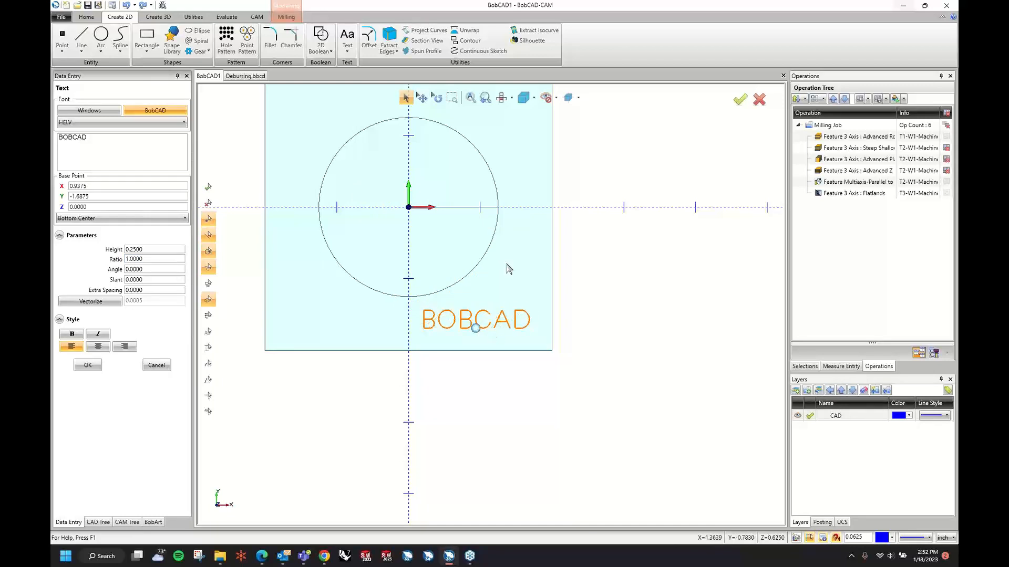
pyautogui.click(86, 366)
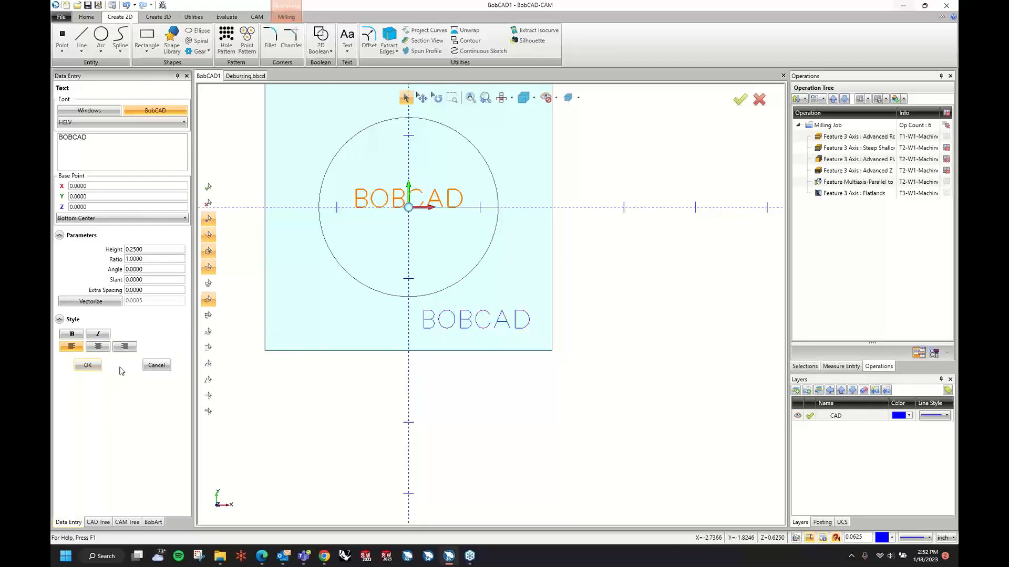
pyautogui.click(156, 365)
# Step: Add a Mill 2 Axis feature to Machine Setup - 1 and select the BOBCAD text as its geometry
pyautogui.click(127, 522)
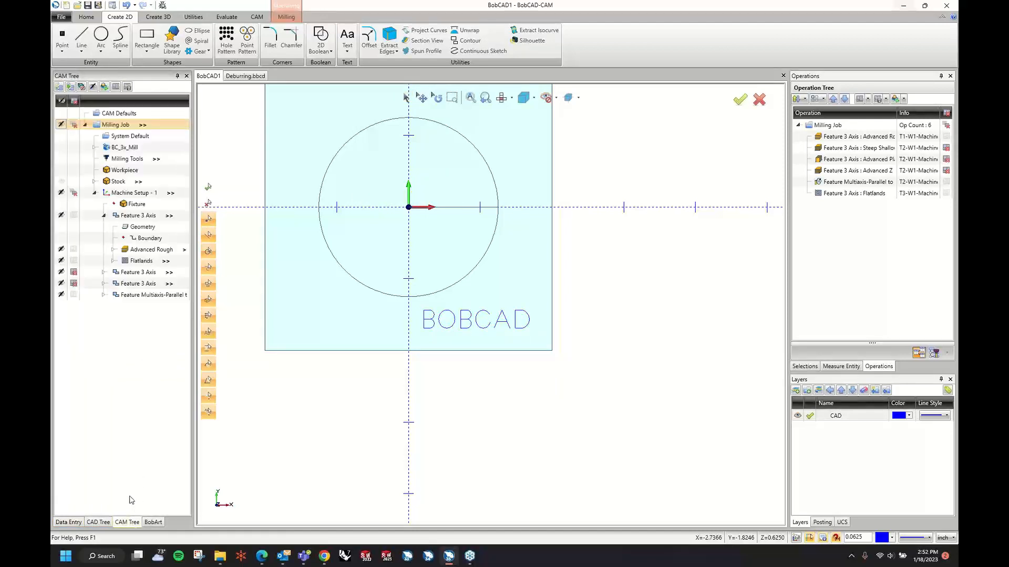
pyautogui.click(129, 194)
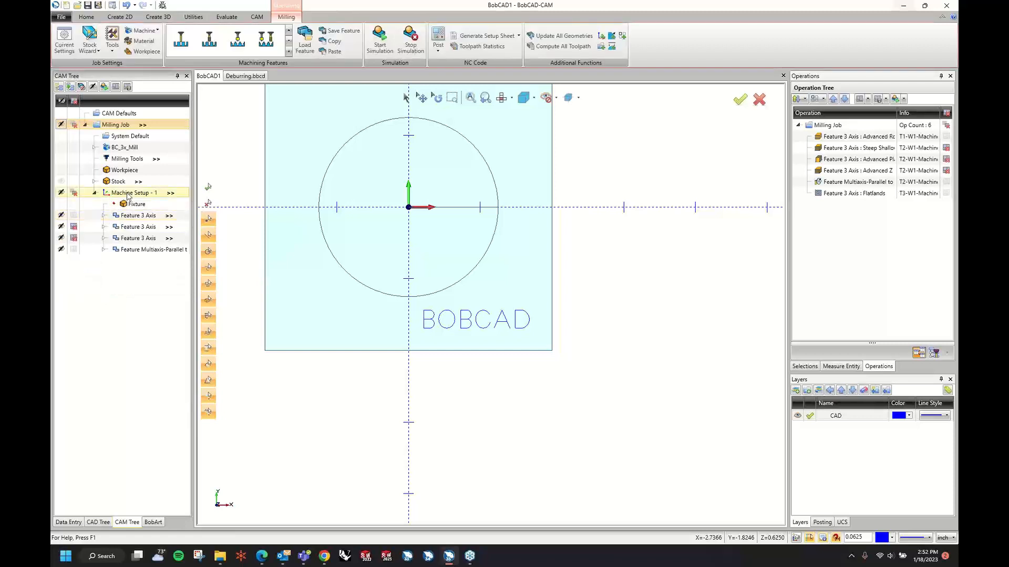
pyautogui.rightClick(129, 194)
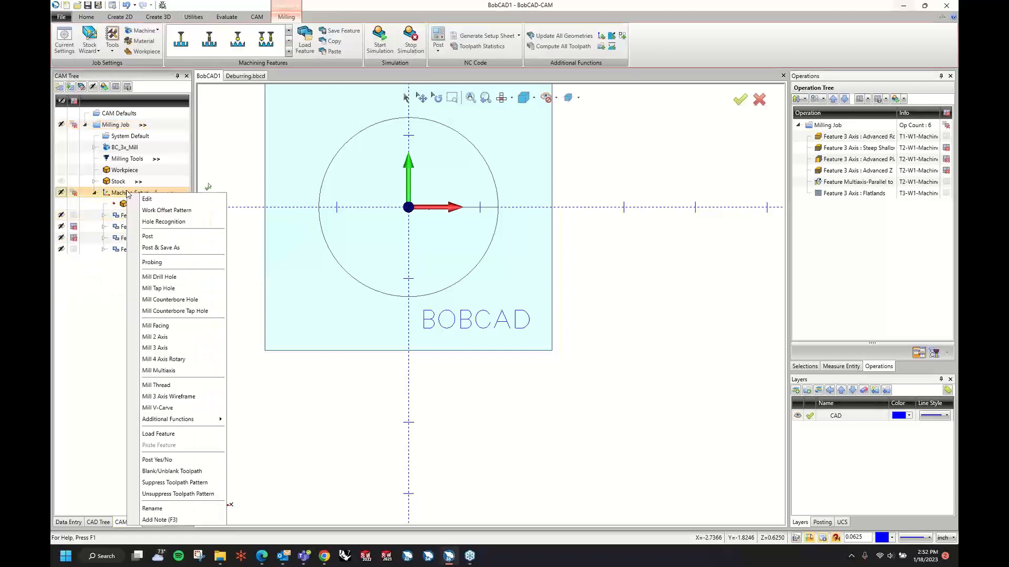
pyautogui.click(162, 337)
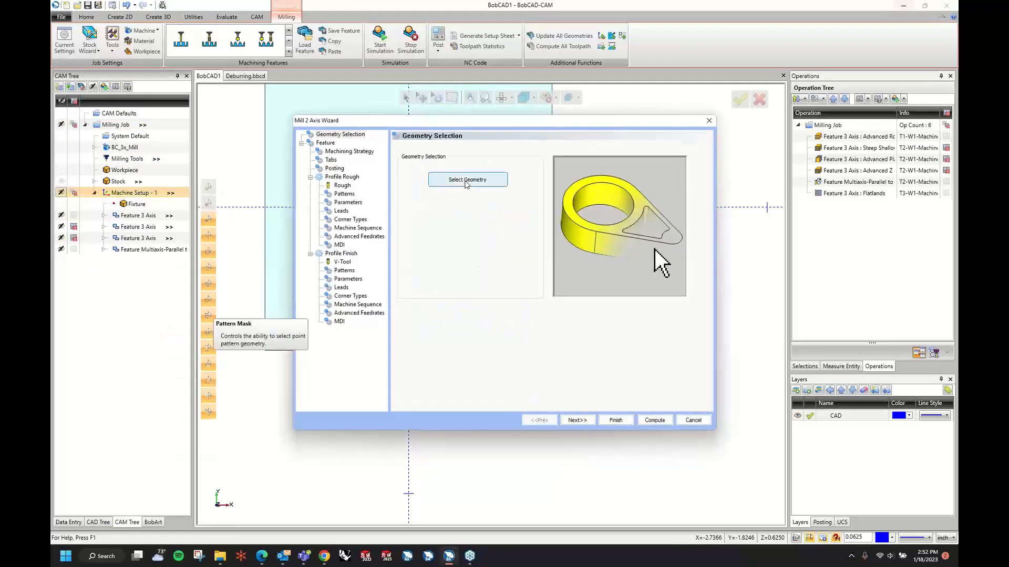
pyautogui.press('Return')
pyautogui.click(494, 319)
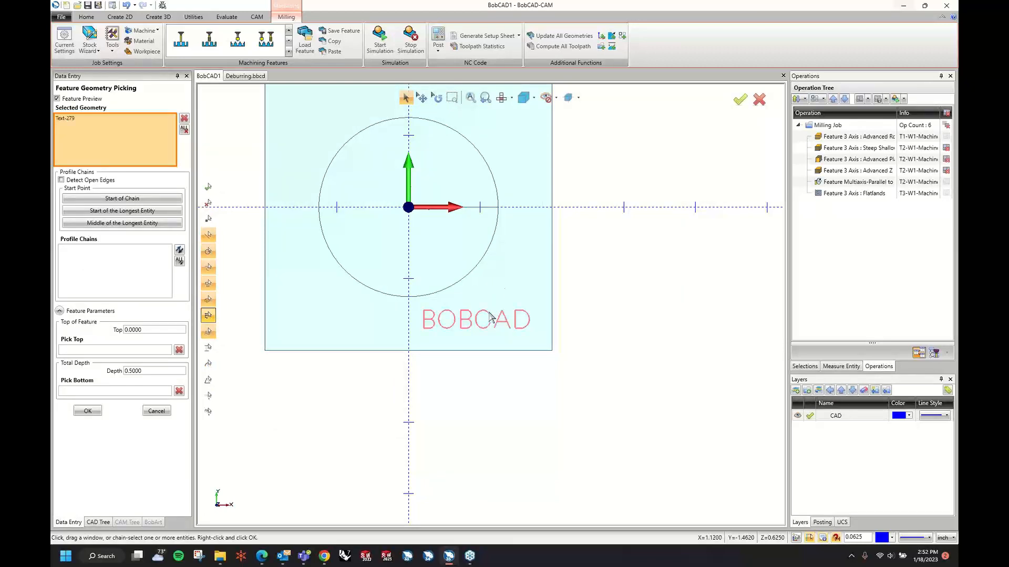
pyautogui.rightClick(507, 279)
pyautogui.click(520, 279)
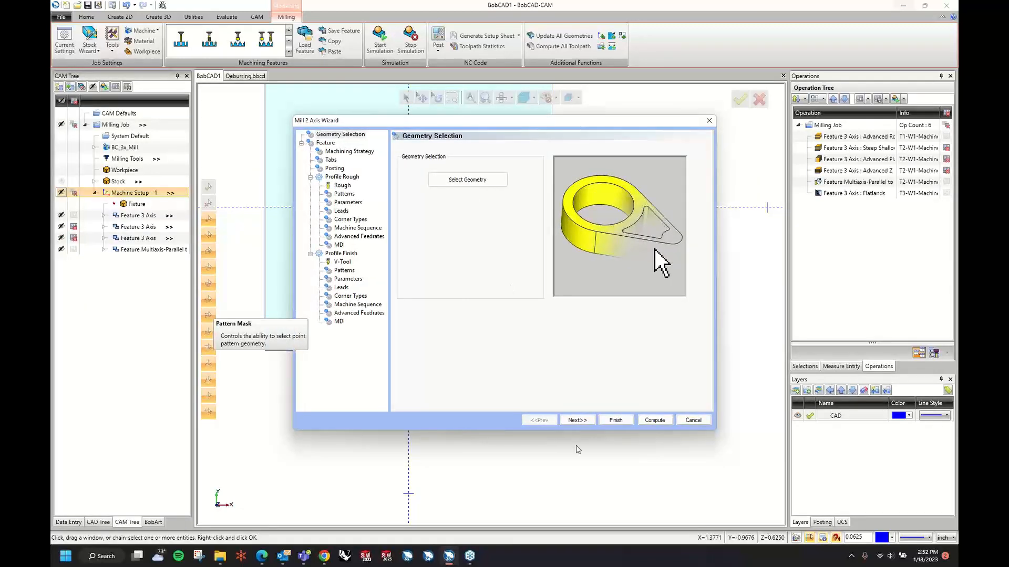
# Step: Set the top of the feature to -1.2500 by snapping to a point on the block
pyautogui.click(577, 420)
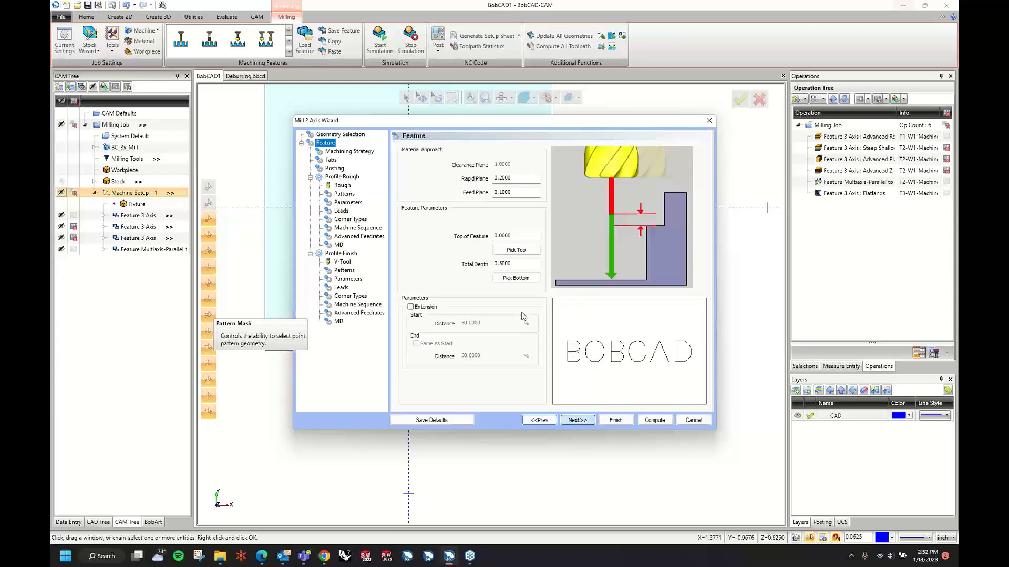
pyautogui.click(512, 252)
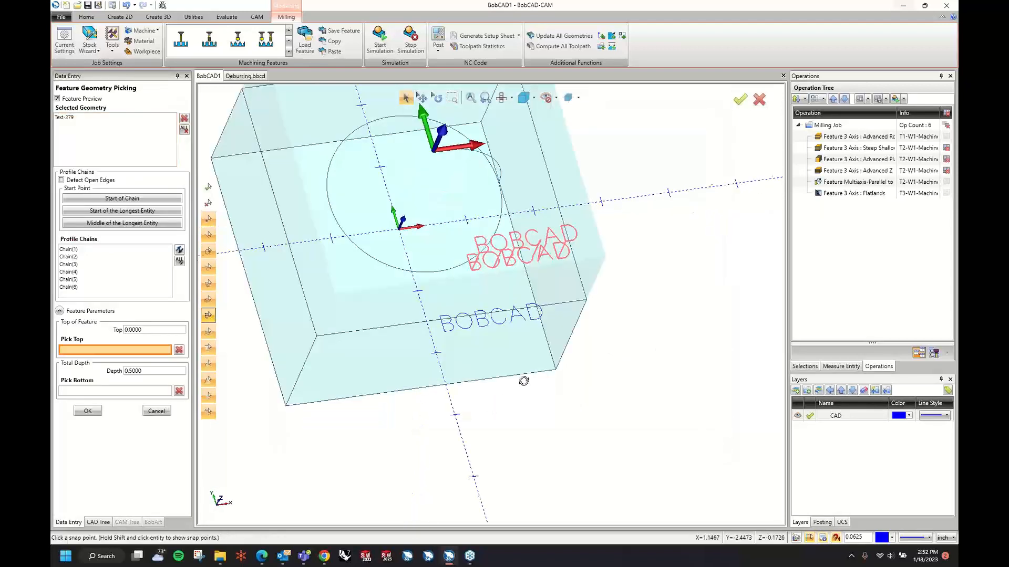
pyautogui.click(553, 310)
pyautogui.moveTo(554, 436); pyautogui.dragTo(573, 379, button='middle')
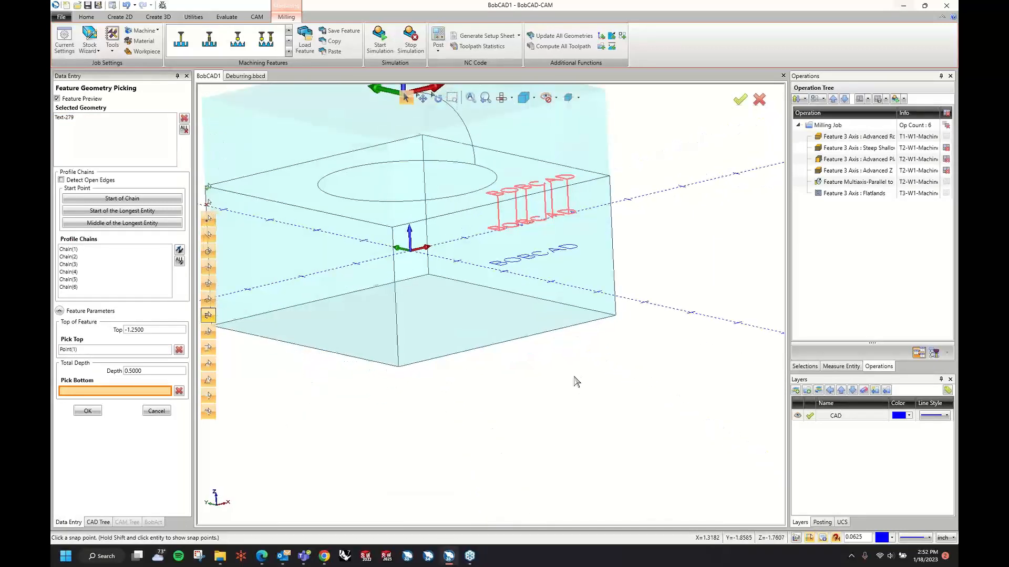
pyautogui.rightClick(630, 194)
pyautogui.click(632, 197)
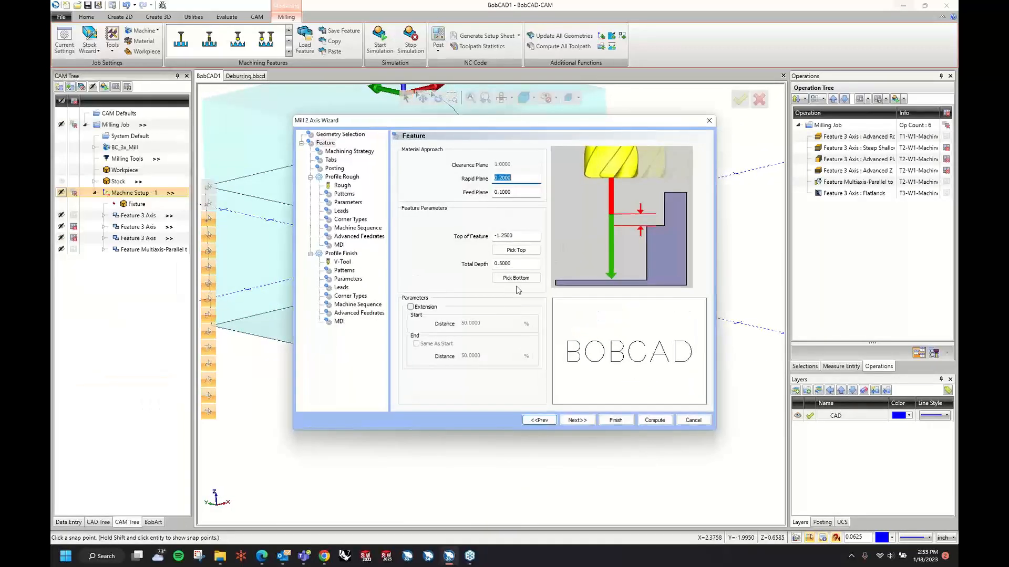
# Step: Set the feature's total depth to 0.0050 and continue to the machining strategy settings
pyautogui.doubleClick(521, 263)
pyautogui.write('.01')
pyautogui.press('Tab')
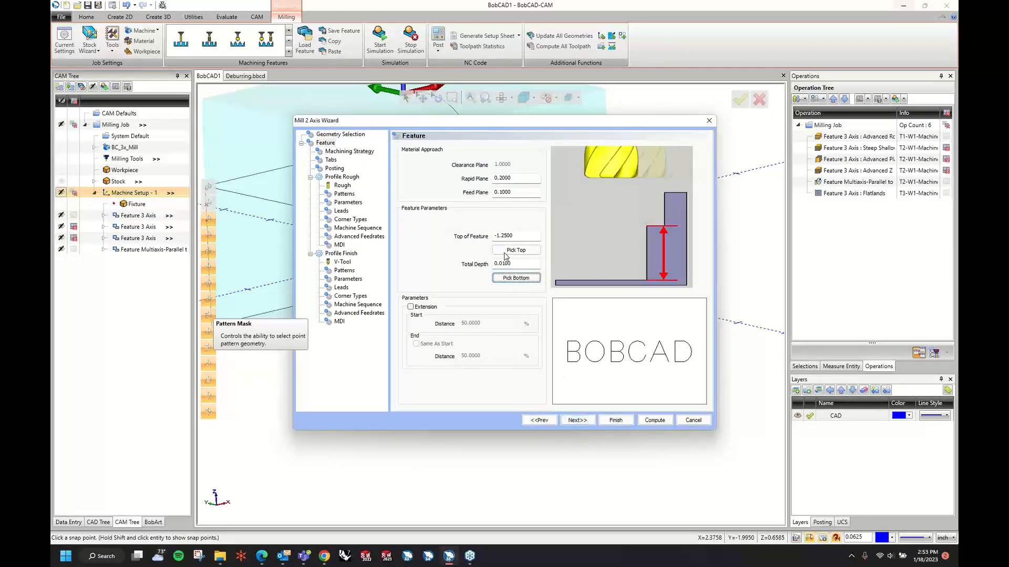
pyautogui.moveTo(503, 263); pyautogui.dragTo(530, 268)
pyautogui.write('050')
pyautogui.press('Tab')
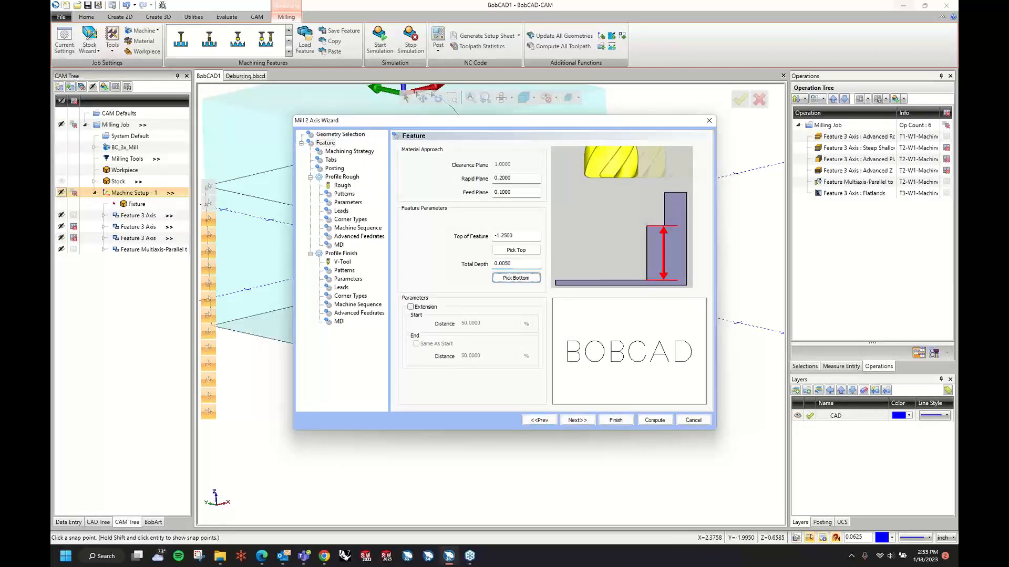
pyautogui.click(584, 423)
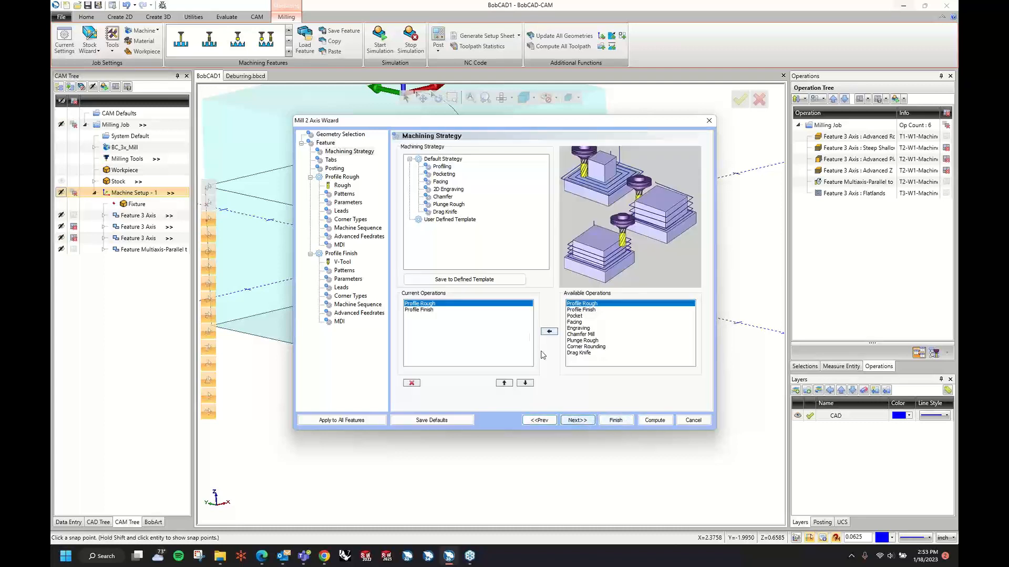
# Step: Apply the 2D Engraving strategy to the Mill 2 Axis feature and continue to the V-tool settings, keeping the default tabs and posting
pyautogui.click(446, 190)
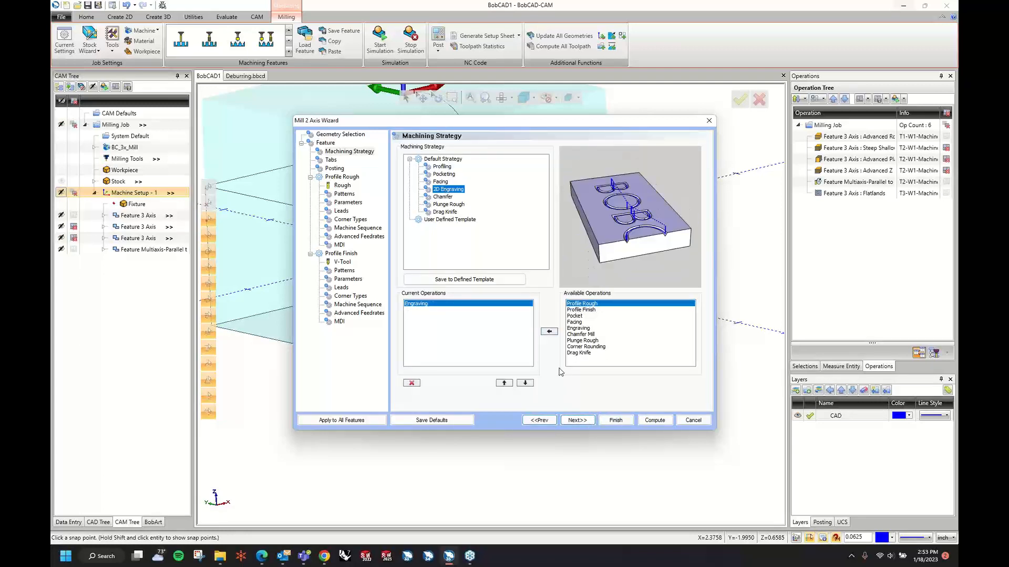
pyautogui.click(578, 424)
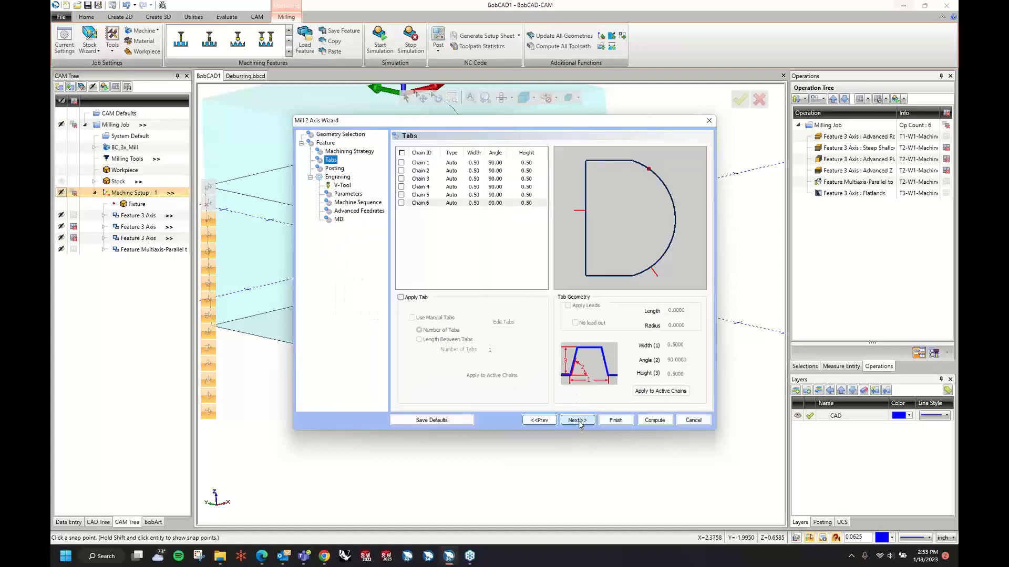
pyautogui.click(578, 423)
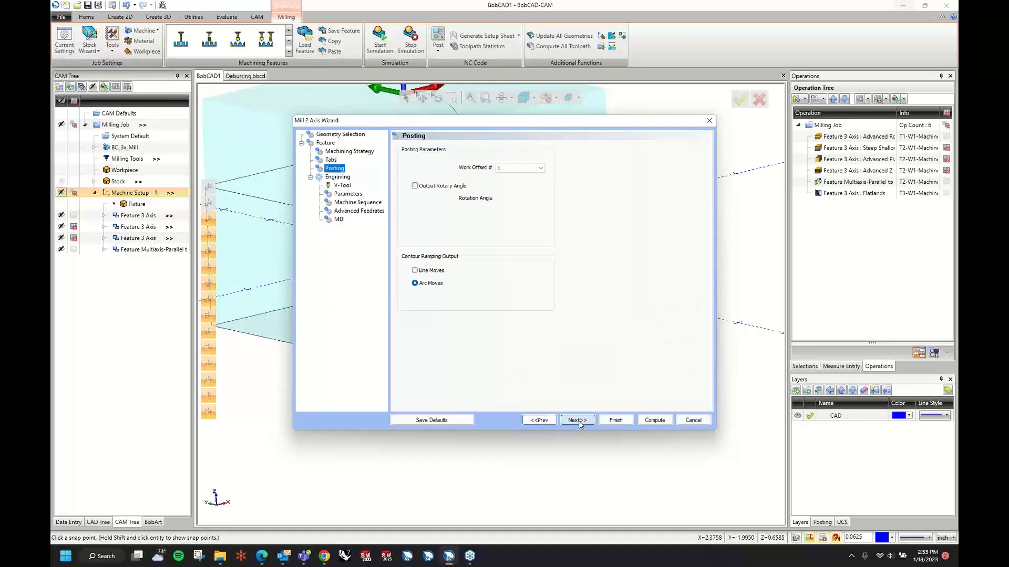
pyautogui.click(577, 422)
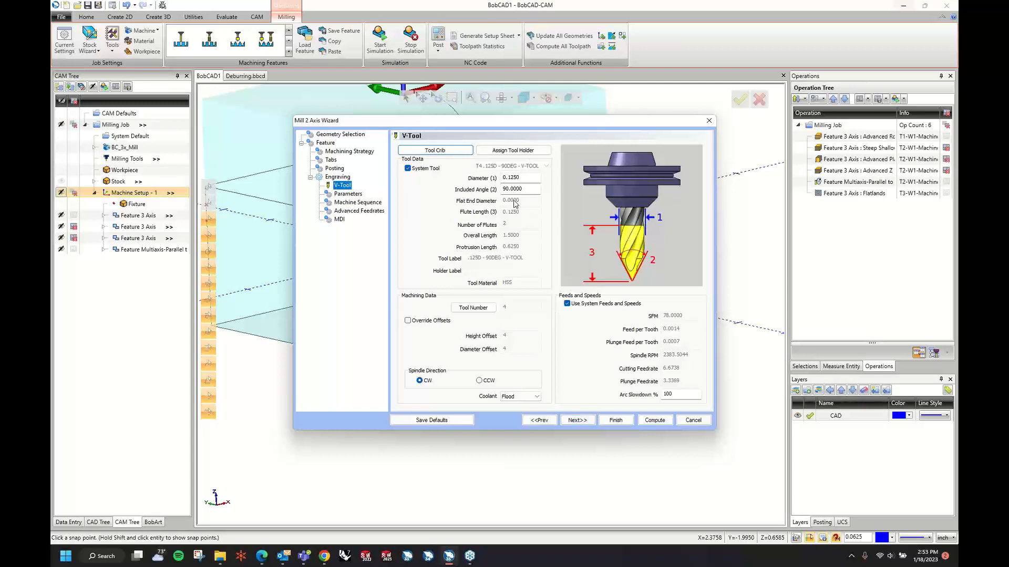
# Step: Accept the default V-tool, parameters, machine sequence, feedrates and MDI settings, and compute the engraving toolpath
pyautogui.click(586, 423)
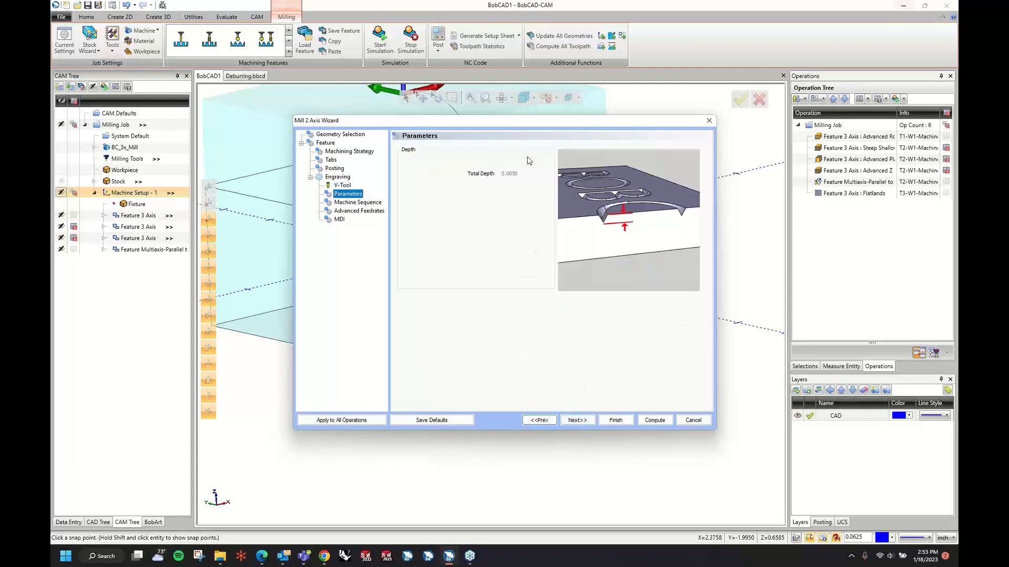
pyautogui.click(577, 421)
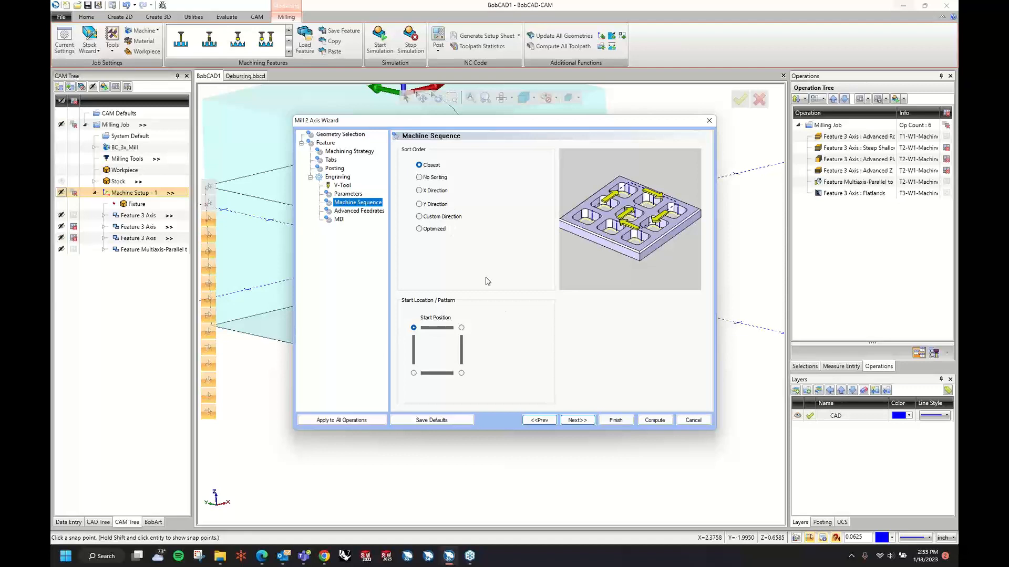
pyautogui.click(577, 420)
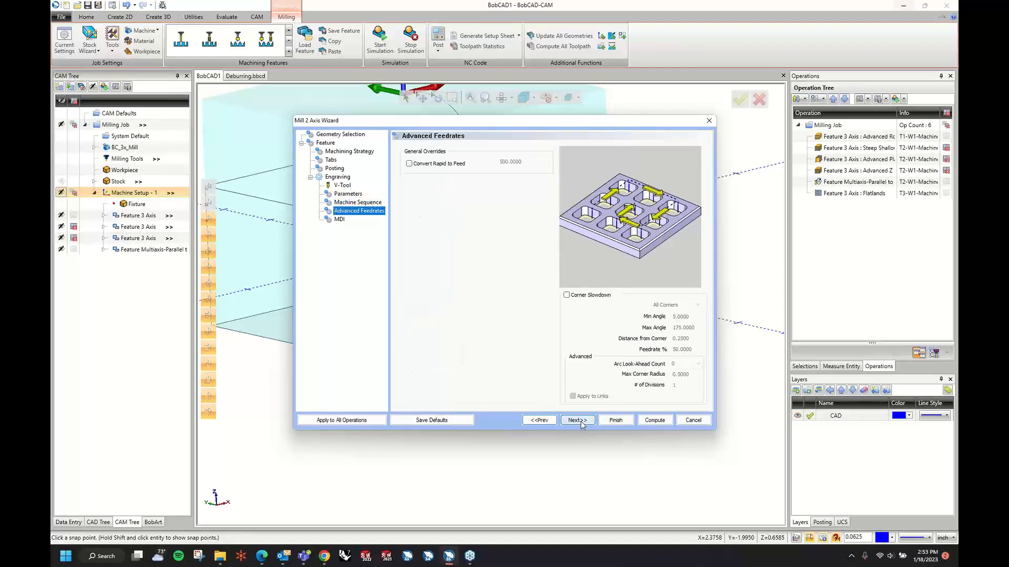
pyautogui.click(577, 420)
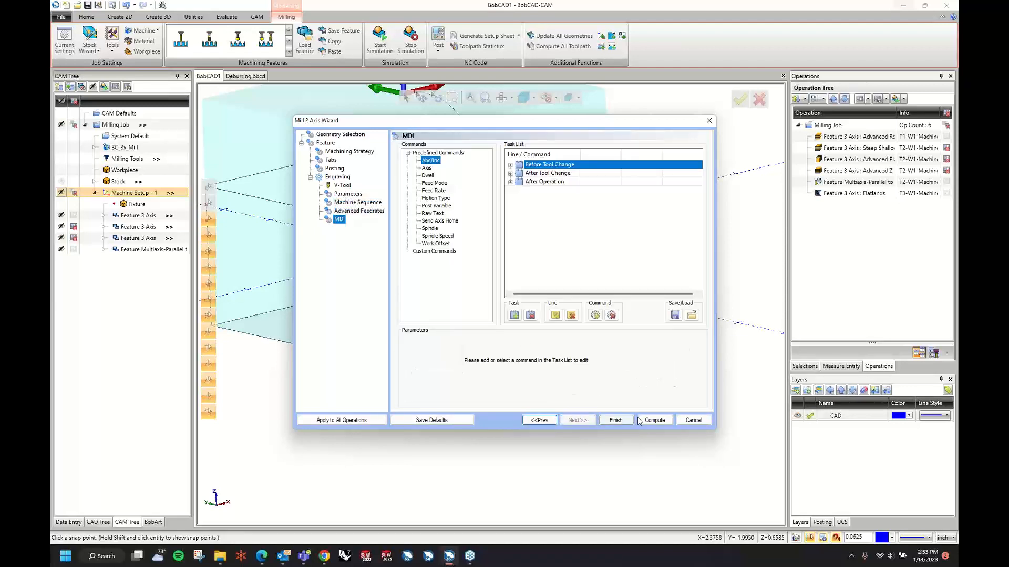
pyautogui.click(654, 420)
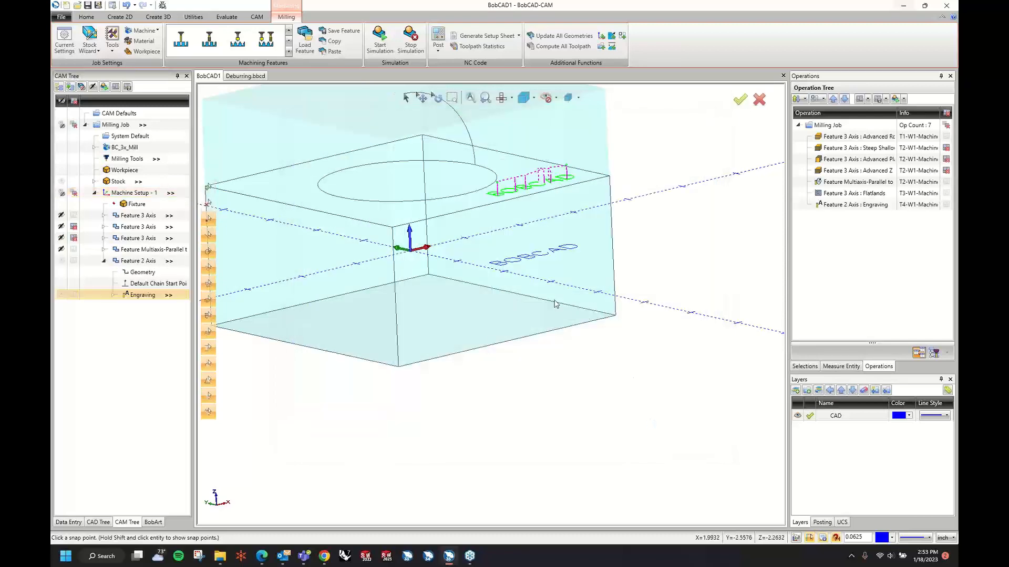
pyautogui.scroll(4, 507, 223)
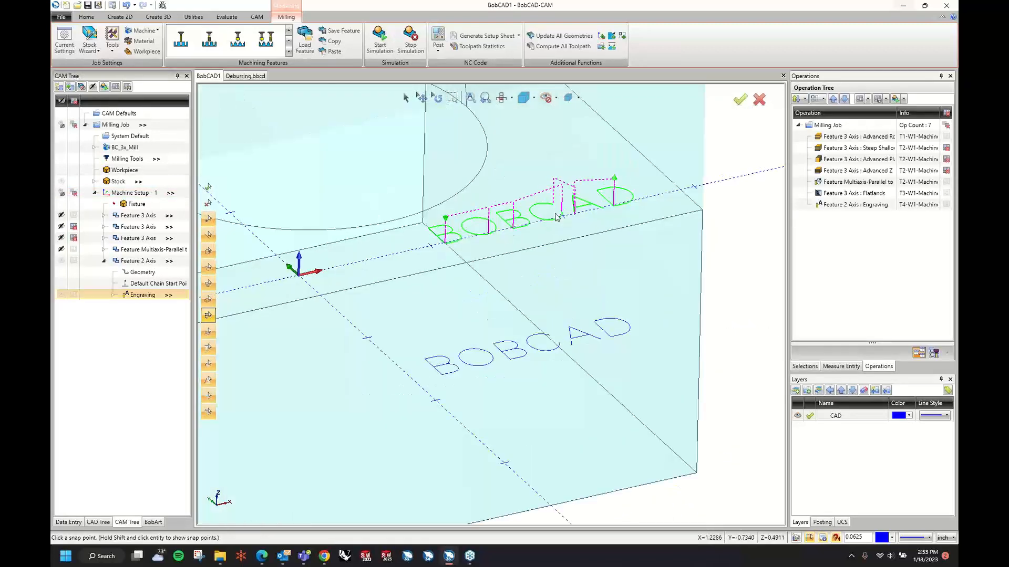
# Step: Start the machining simulation, jump to the Engraving V-tool operation, reduce the simulation speed slightly and run it
pyautogui.click(380, 42)
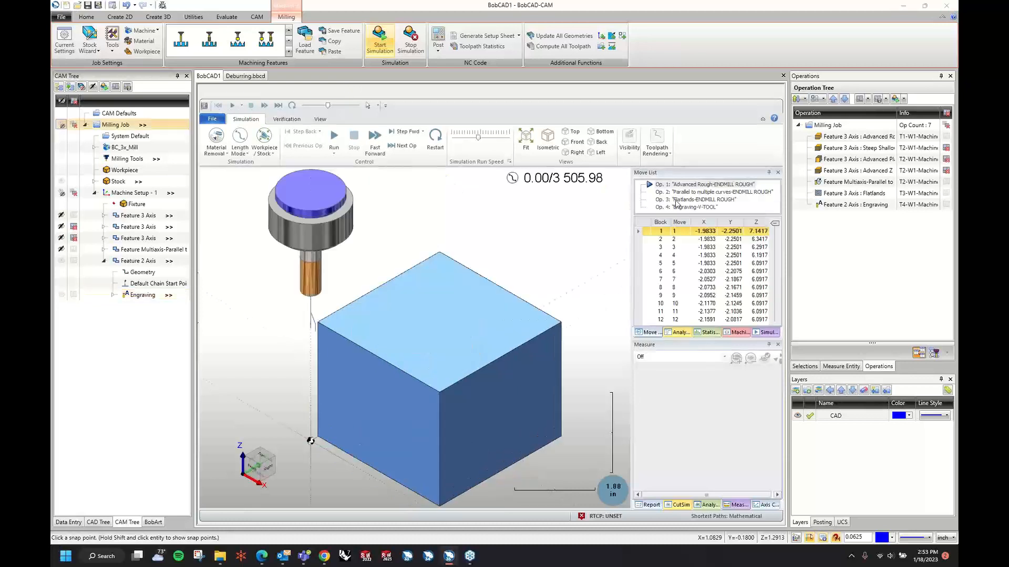
pyautogui.click(678, 208)
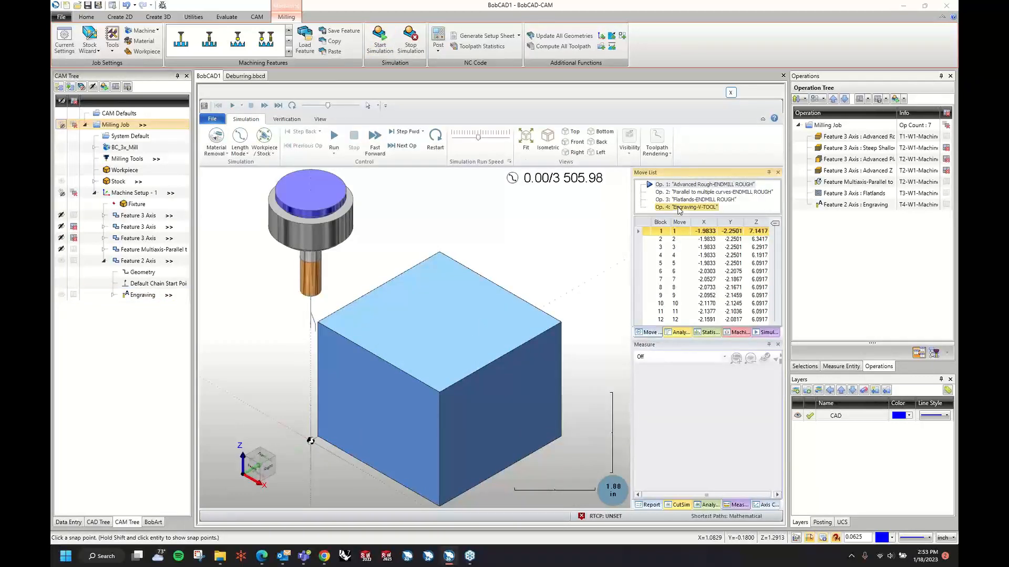
pyautogui.click(475, 139)
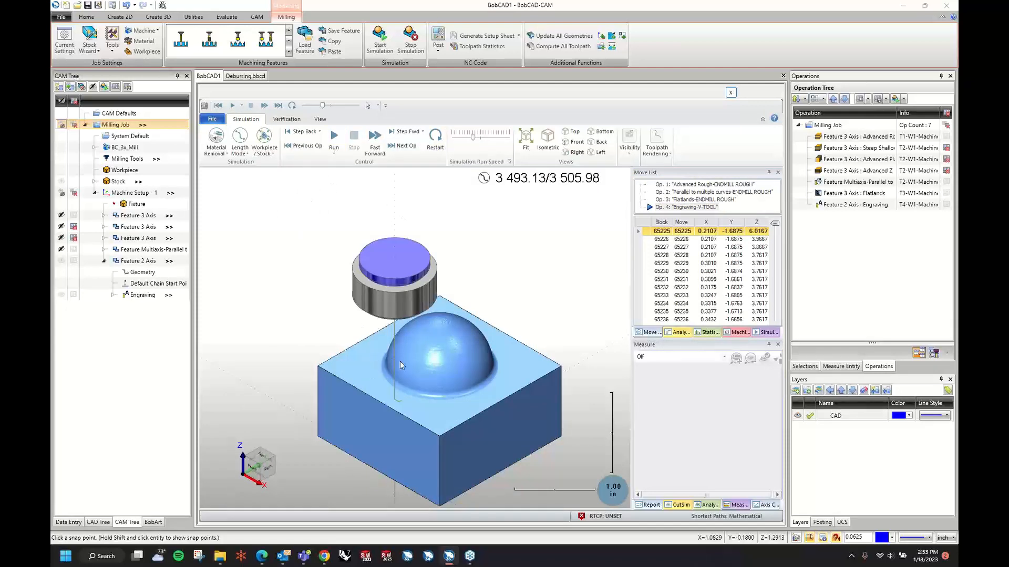
pyautogui.scroll(2, 424, 441)
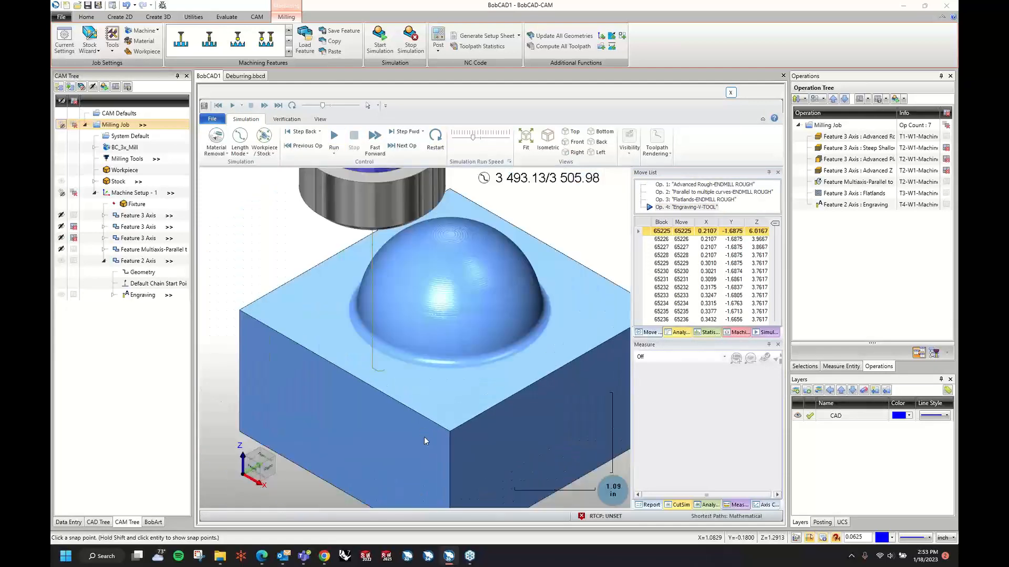
pyautogui.click(334, 141)
pyautogui.scroll(3, 408, 415)
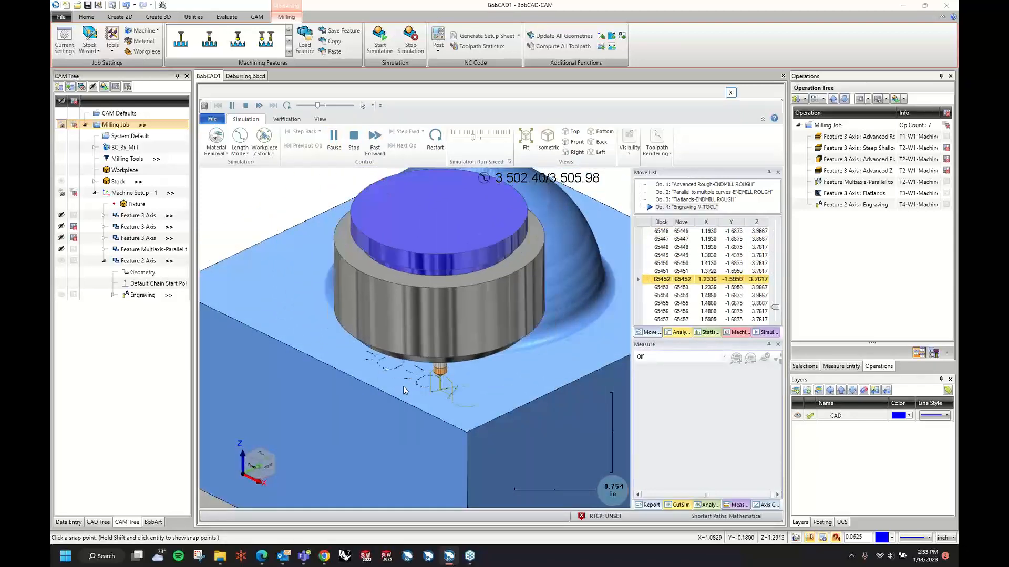
# Step: Examine the simulated BOBCAD engraving up close from above, and close the simulation
pyautogui.scroll(4, 412, 386)
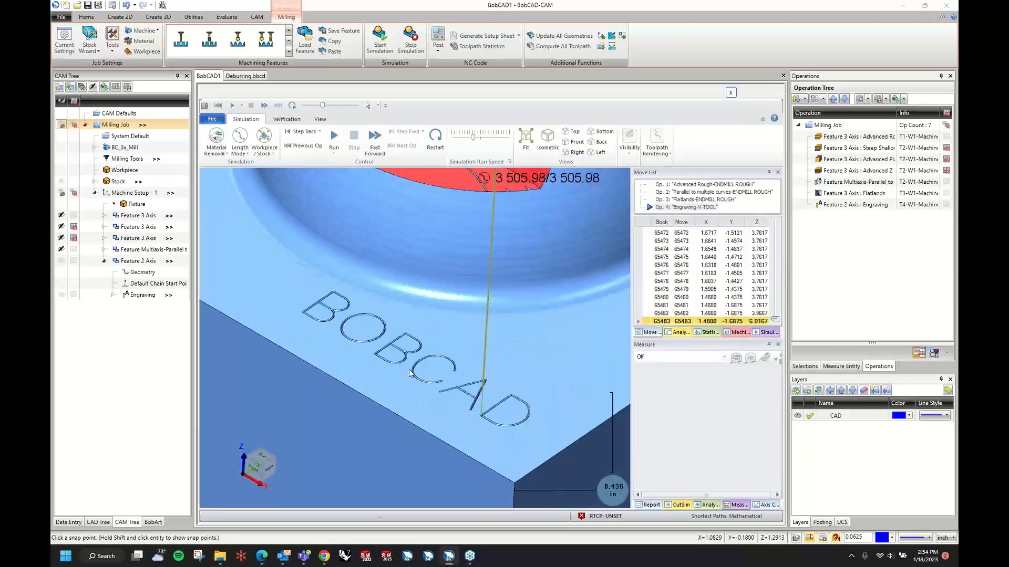
pyautogui.scroll(2, 410, 373)
pyautogui.moveTo(428, 367); pyautogui.dragTo(455, 405, button='middle')
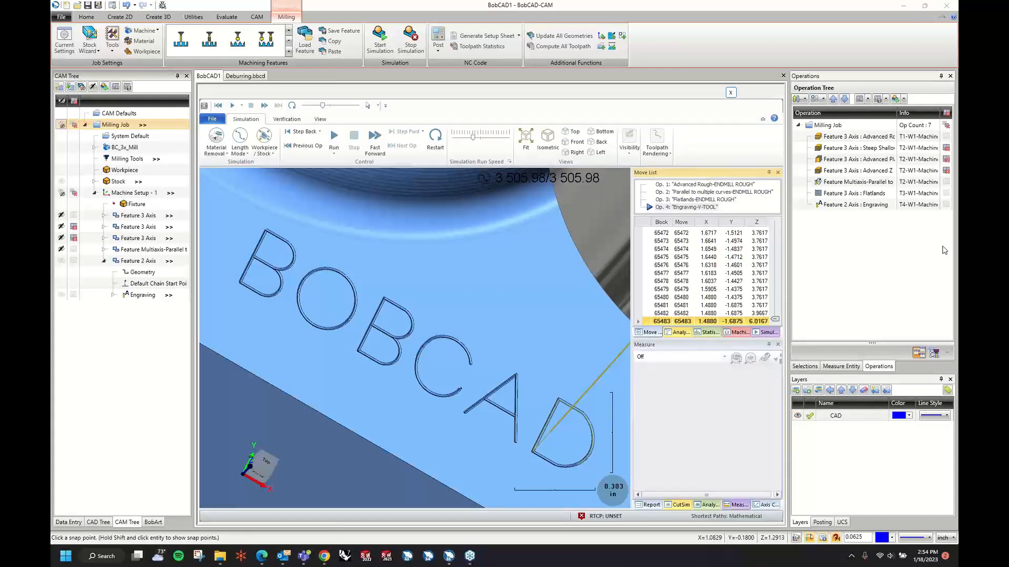
pyautogui.click(730, 93)
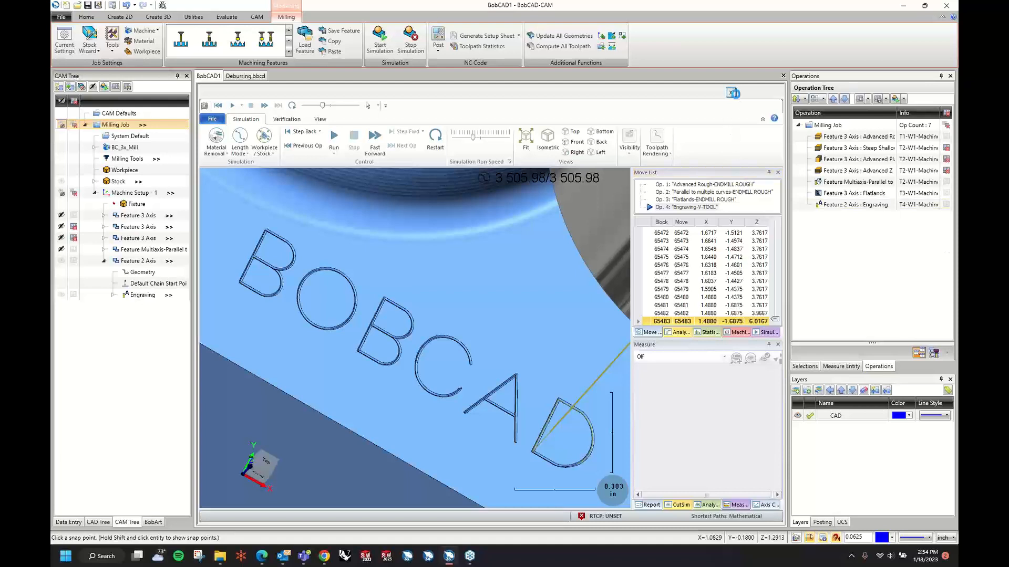